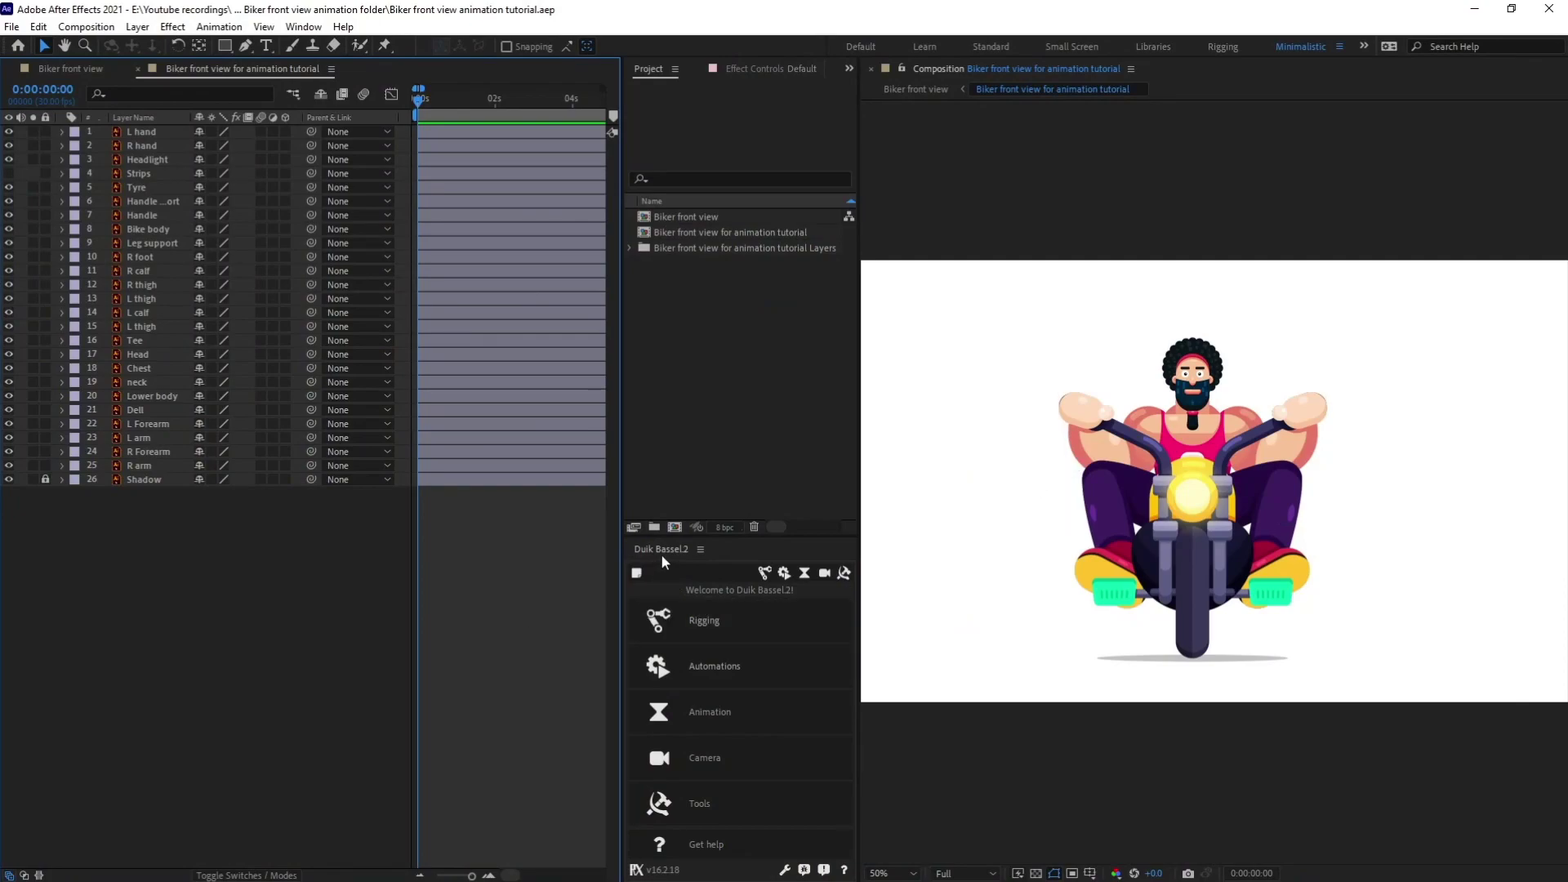
Step: Add a Duik arm structure and move its four structure layers directly above L Forearm
left_click(761, 575)
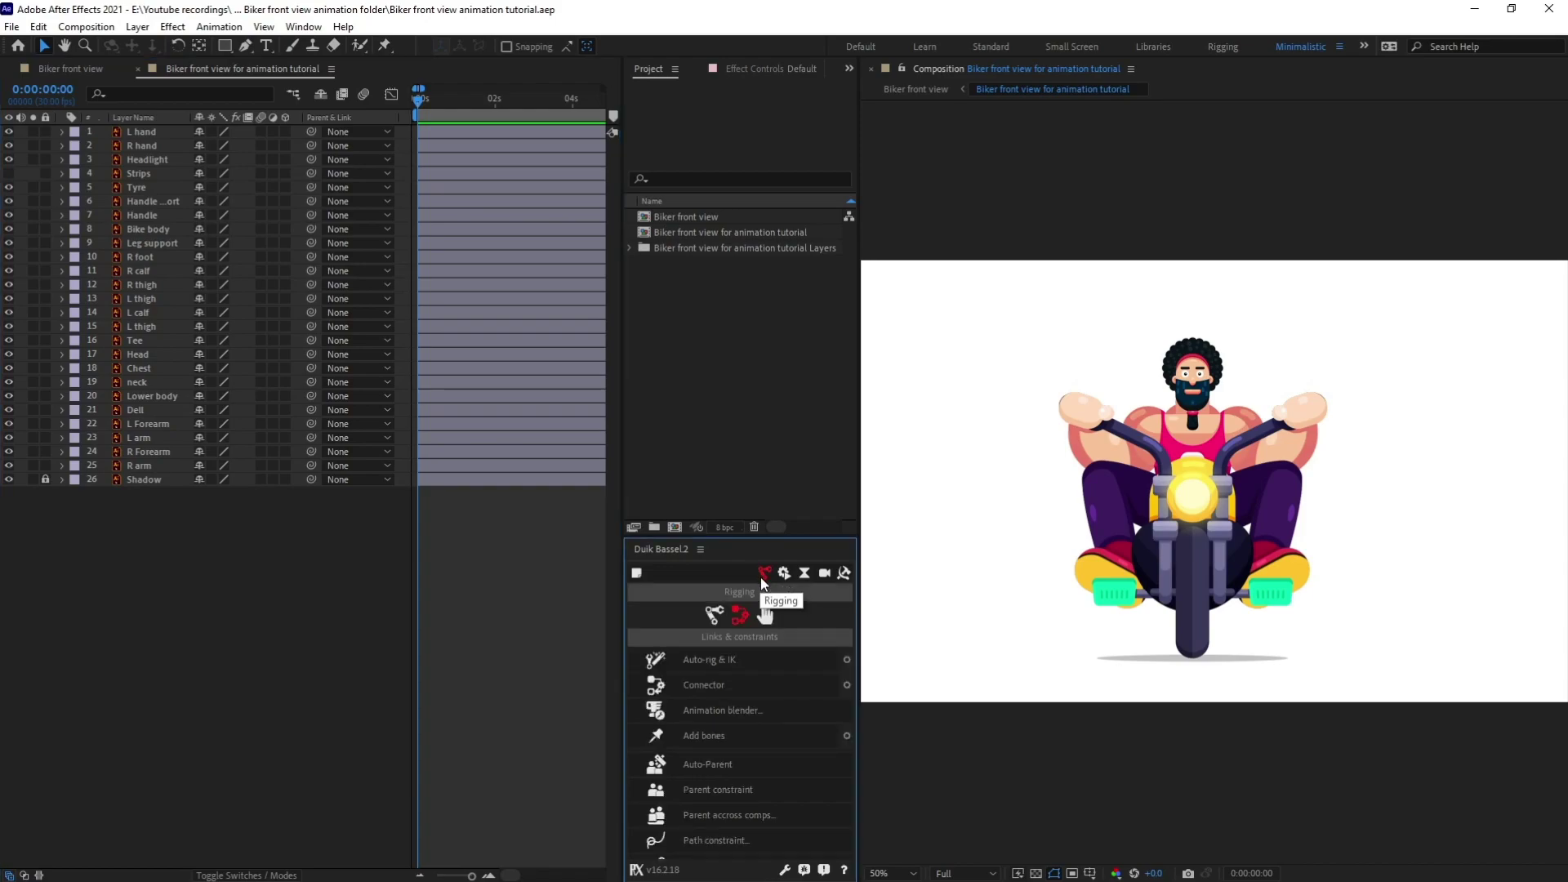
left_click(708, 614)
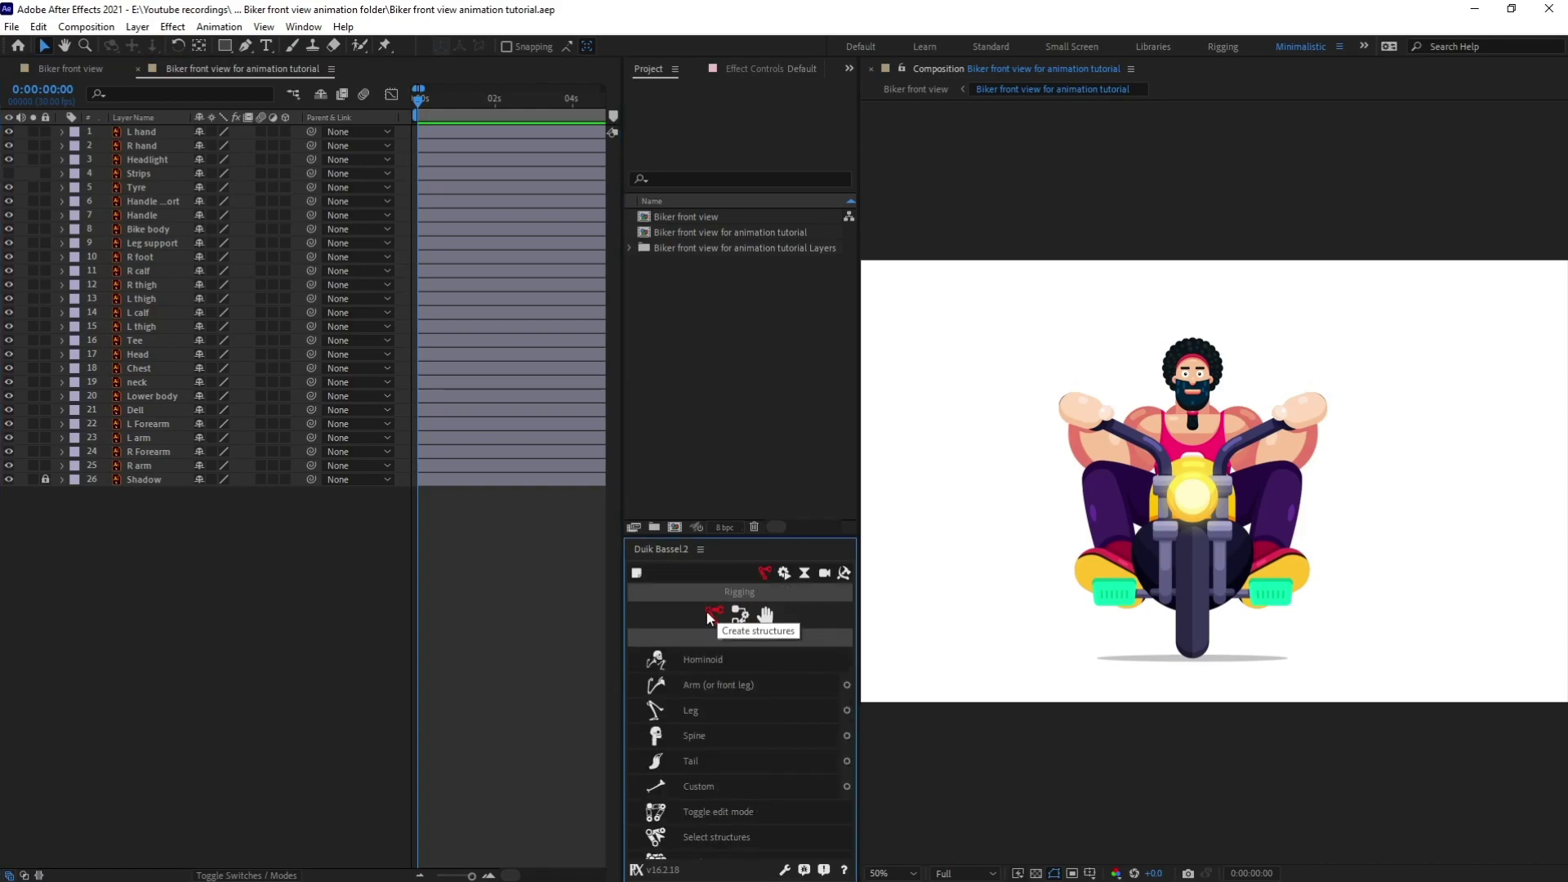
left_click(705, 687)
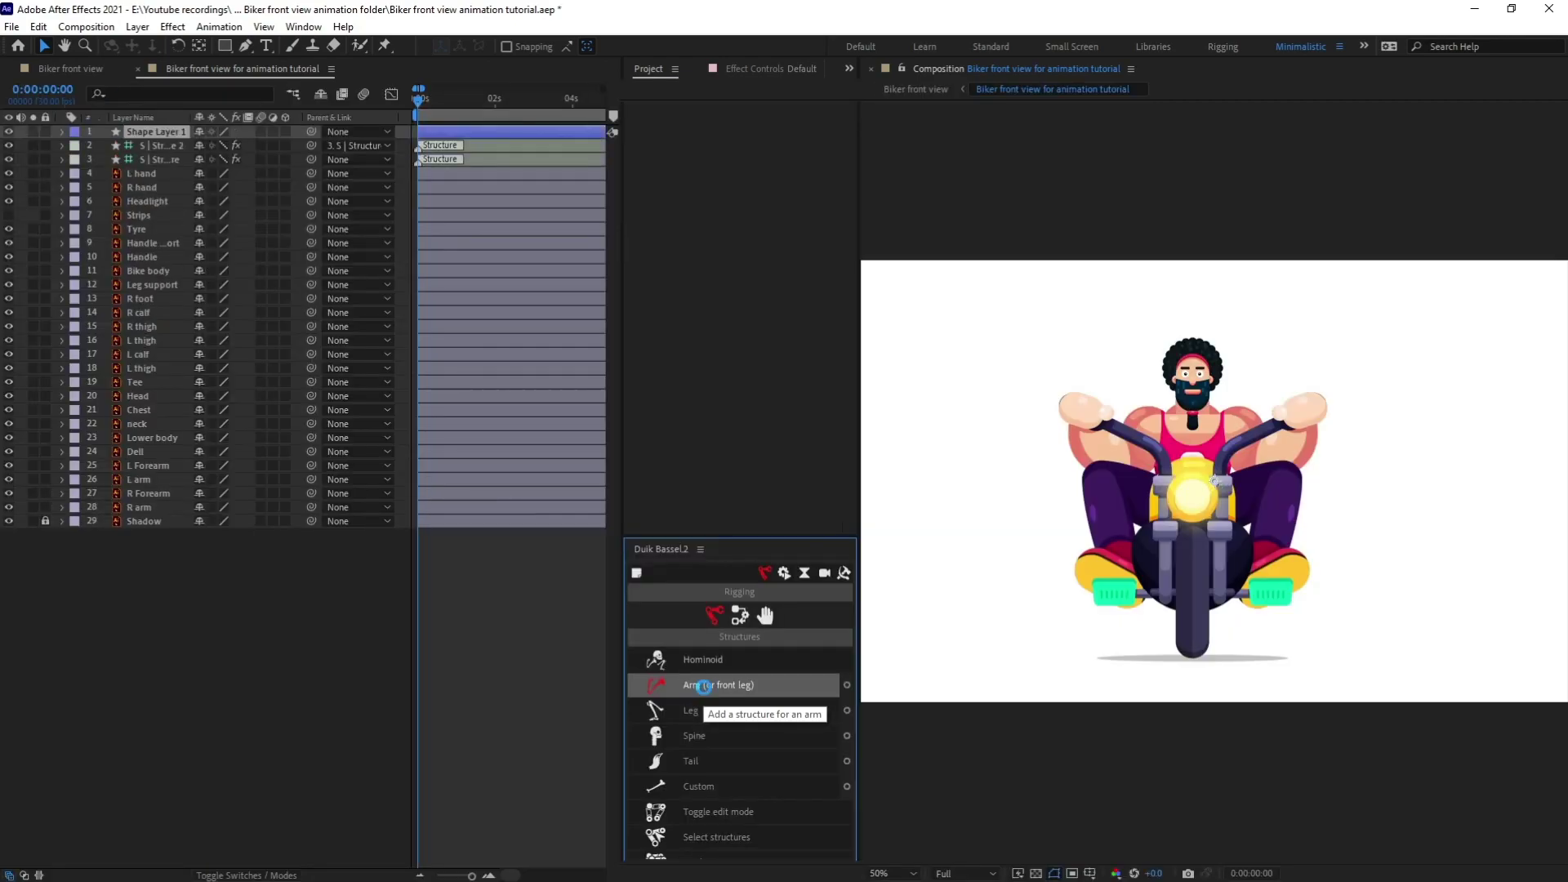
left_click(172, 131, "shift")
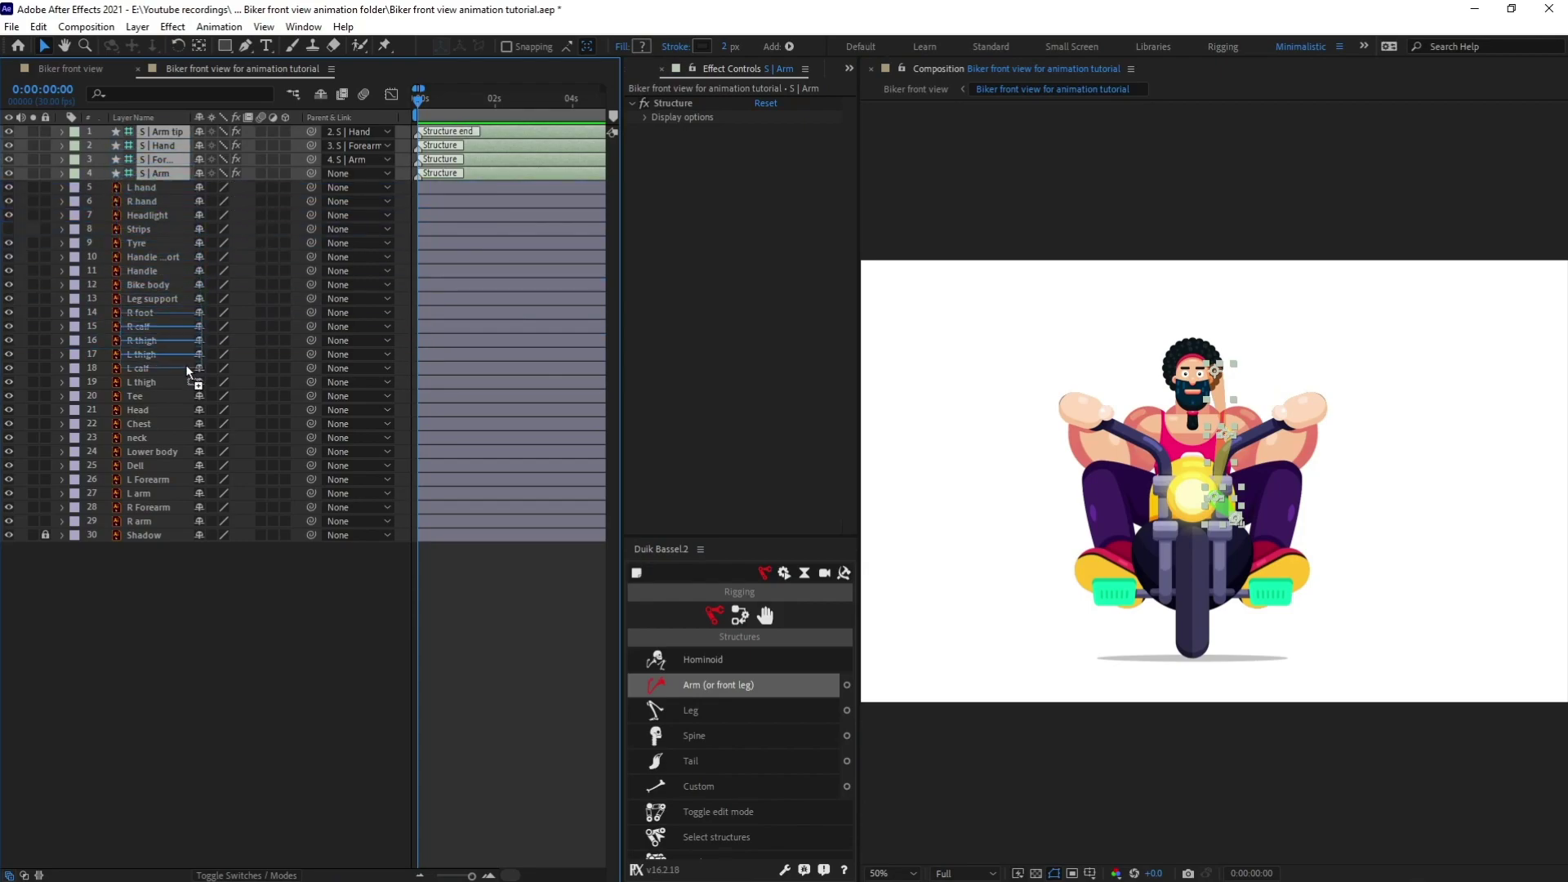
left_click_drag(185, 467, 185, 469)
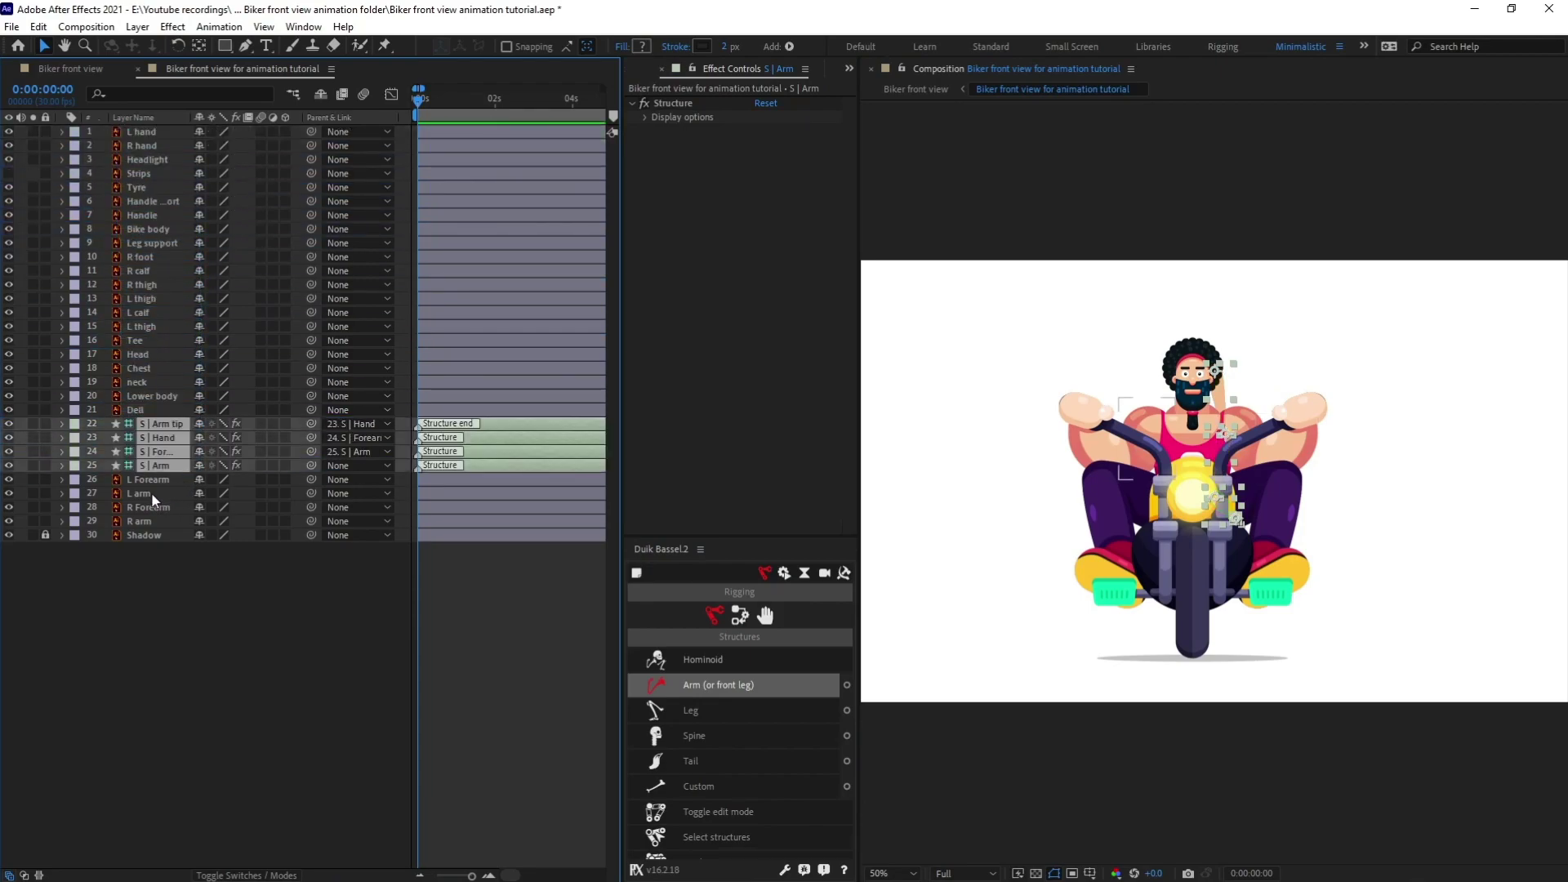
Step: Solo the arm structure layers together with L Forearm, L arm and L hand
left_click(117, 494, "shift")
left_click(33, 493)
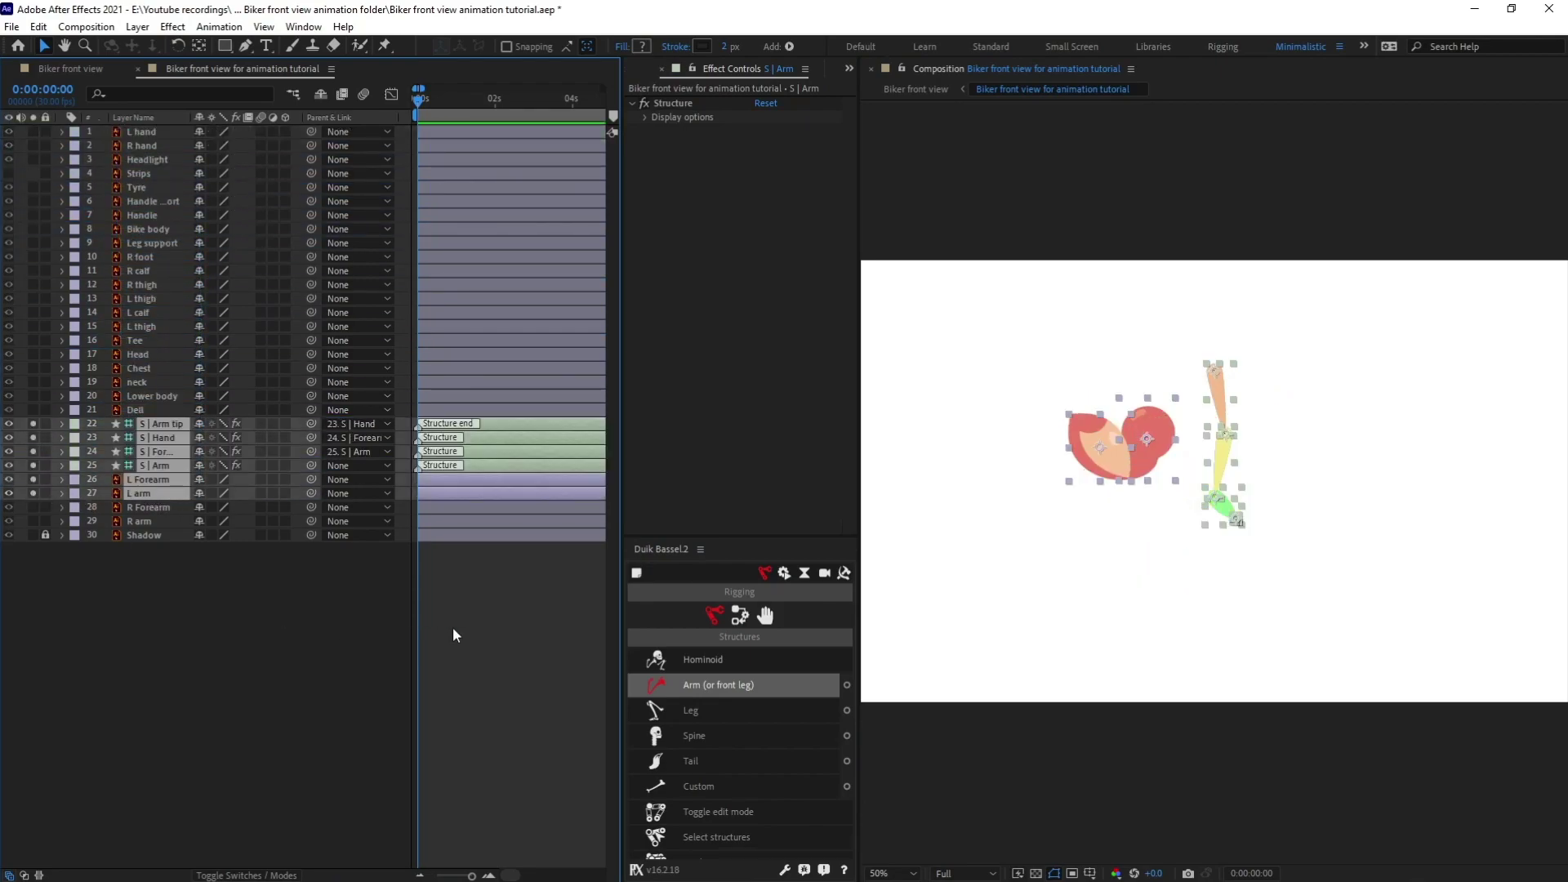
scroll(1111, 463, "up", 1)
key("space")
left_click_drag(1105, 341, 1154, 406)
key("v")
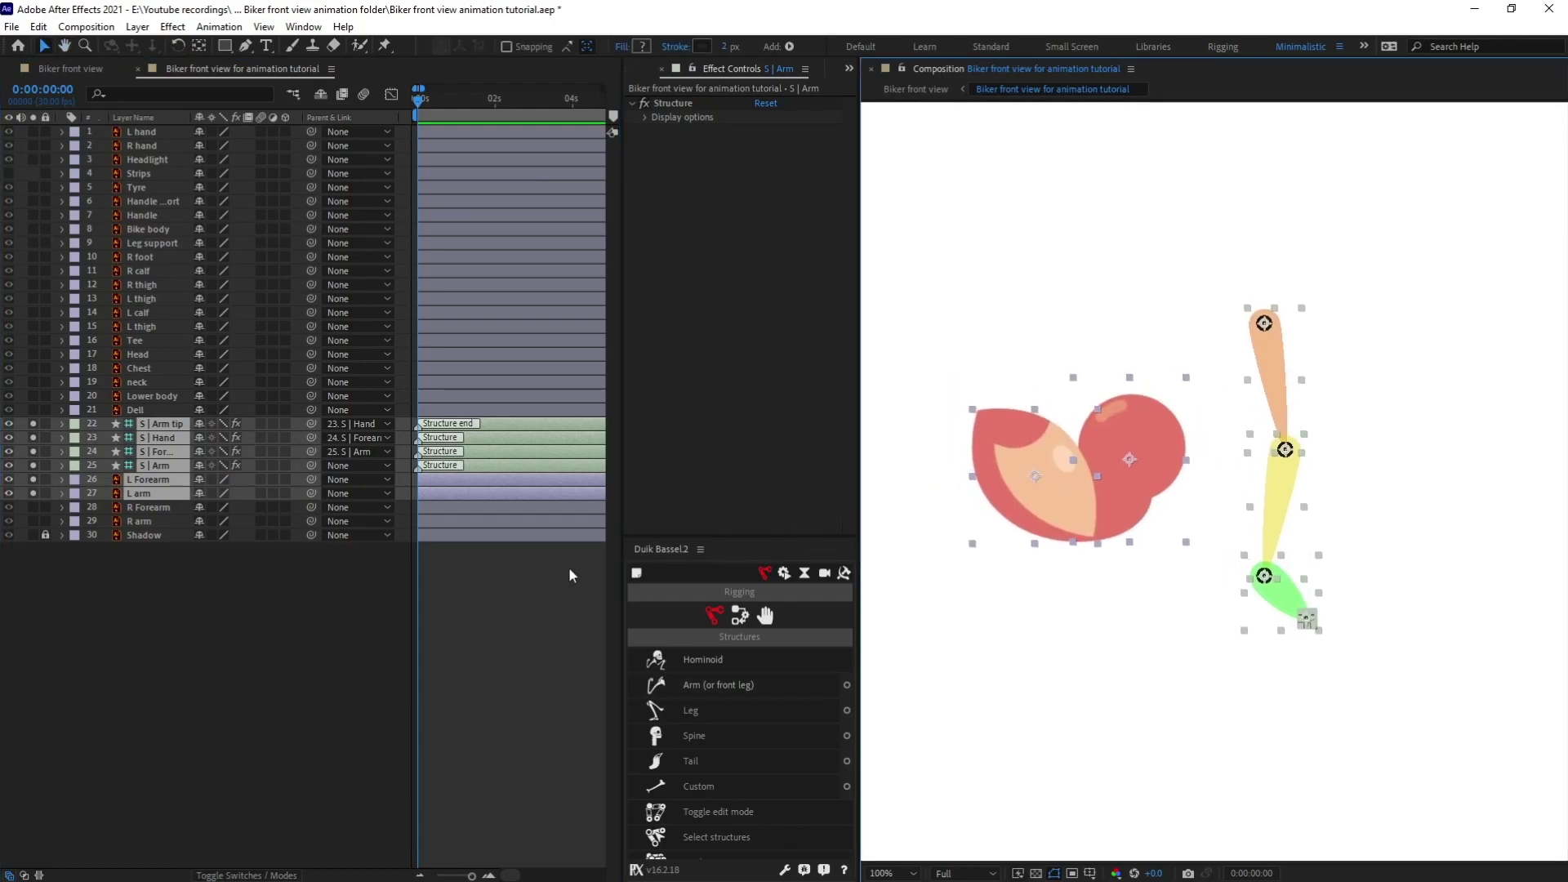
left_click(483, 580)
left_click(139, 133)
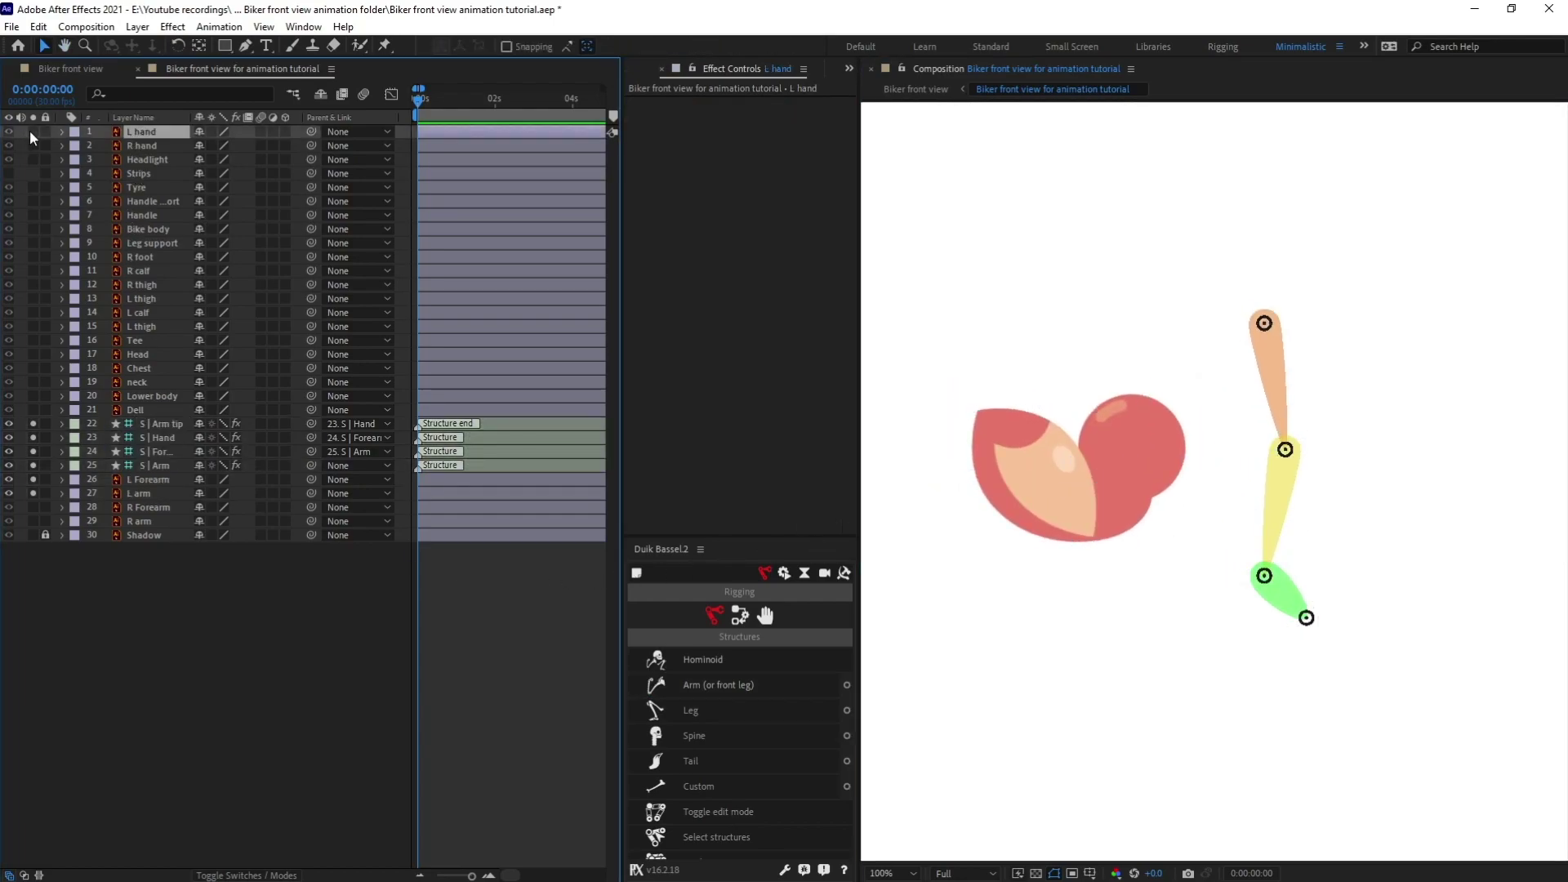
left_click(33, 131)
Step: Position the arm structure's shoulder, elbow, wrist and tip joints over the matching points of the L arm, L Forearm and L hand artwork
left_click(562, 631)
mouse_move(1261, 326)
left_mouse_down()
mouse_move(1250, 356)
mouse_move(1138, 443)
mouse_move(1170, 449)
mouse_move(1154, 405)
mouse_move(1267, 316)
left_mouse_up()
scroll(1138, 448, "up", 1)
left_click_drag(1288, 543, 1166, 481)
scroll(1166, 484, "down", 1)
left_click_drag(1166, 602, 1045, 356)
scroll(1101, 363, "up", 1)
left_click(166, 424)
Step: Parent L arm to S | Arm, L Forearm to S | Forearm and L hand to S | Hand, and turn off all solo switches
left_click(150, 493)
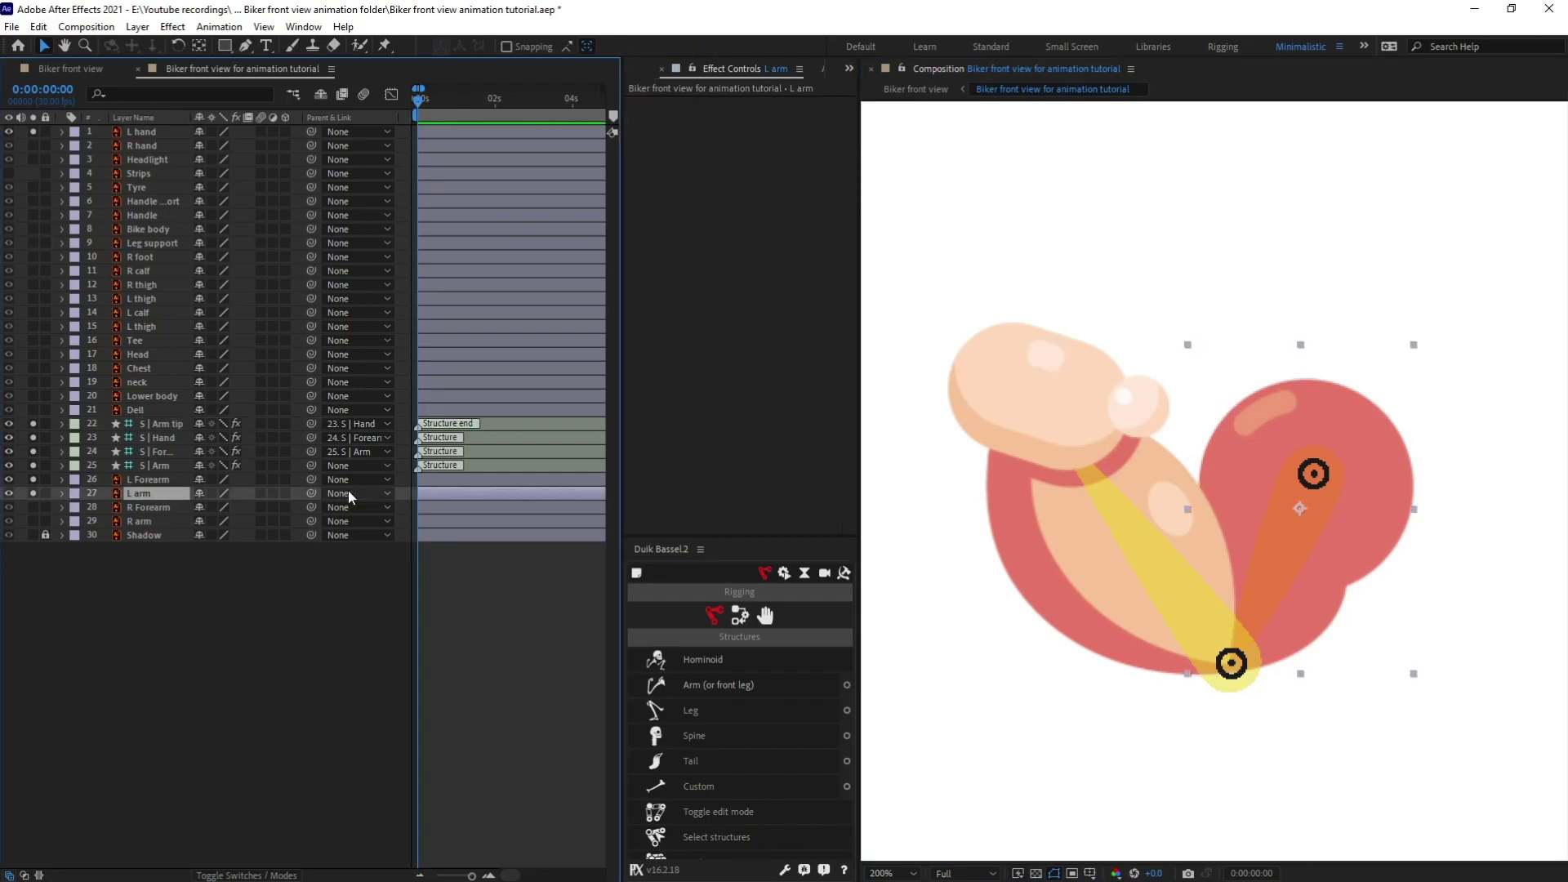
left_click_drag(311, 493, 155, 466)
left_click(154, 481)
left_click_drag(311, 481, 170, 457)
left_click(158, 132)
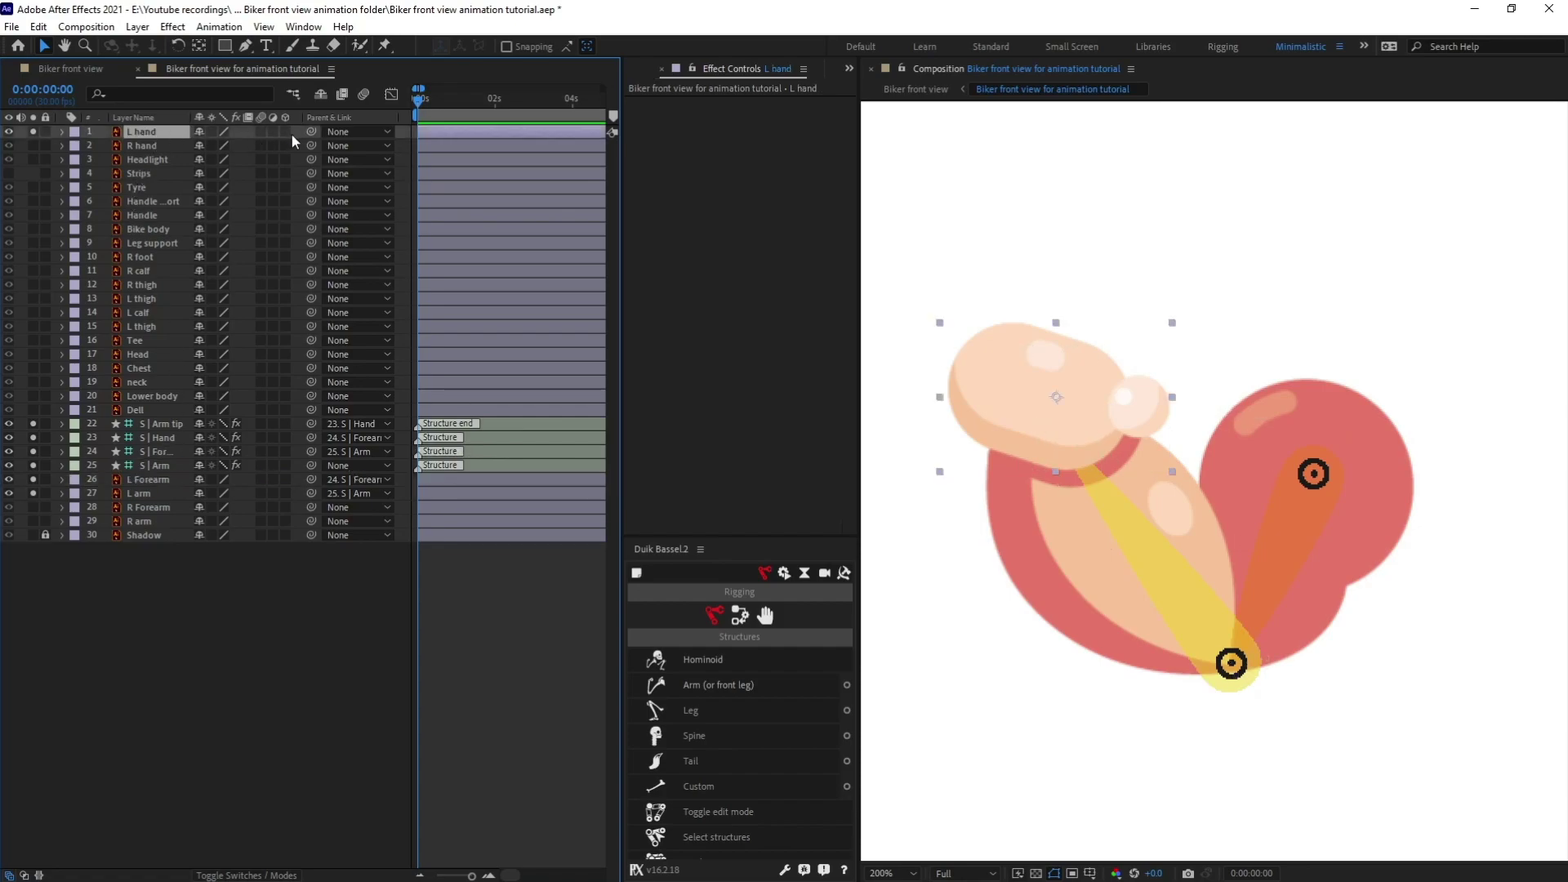
left_click_drag(307, 135, 159, 439)
left_click_drag(32, 487, 32, 495)
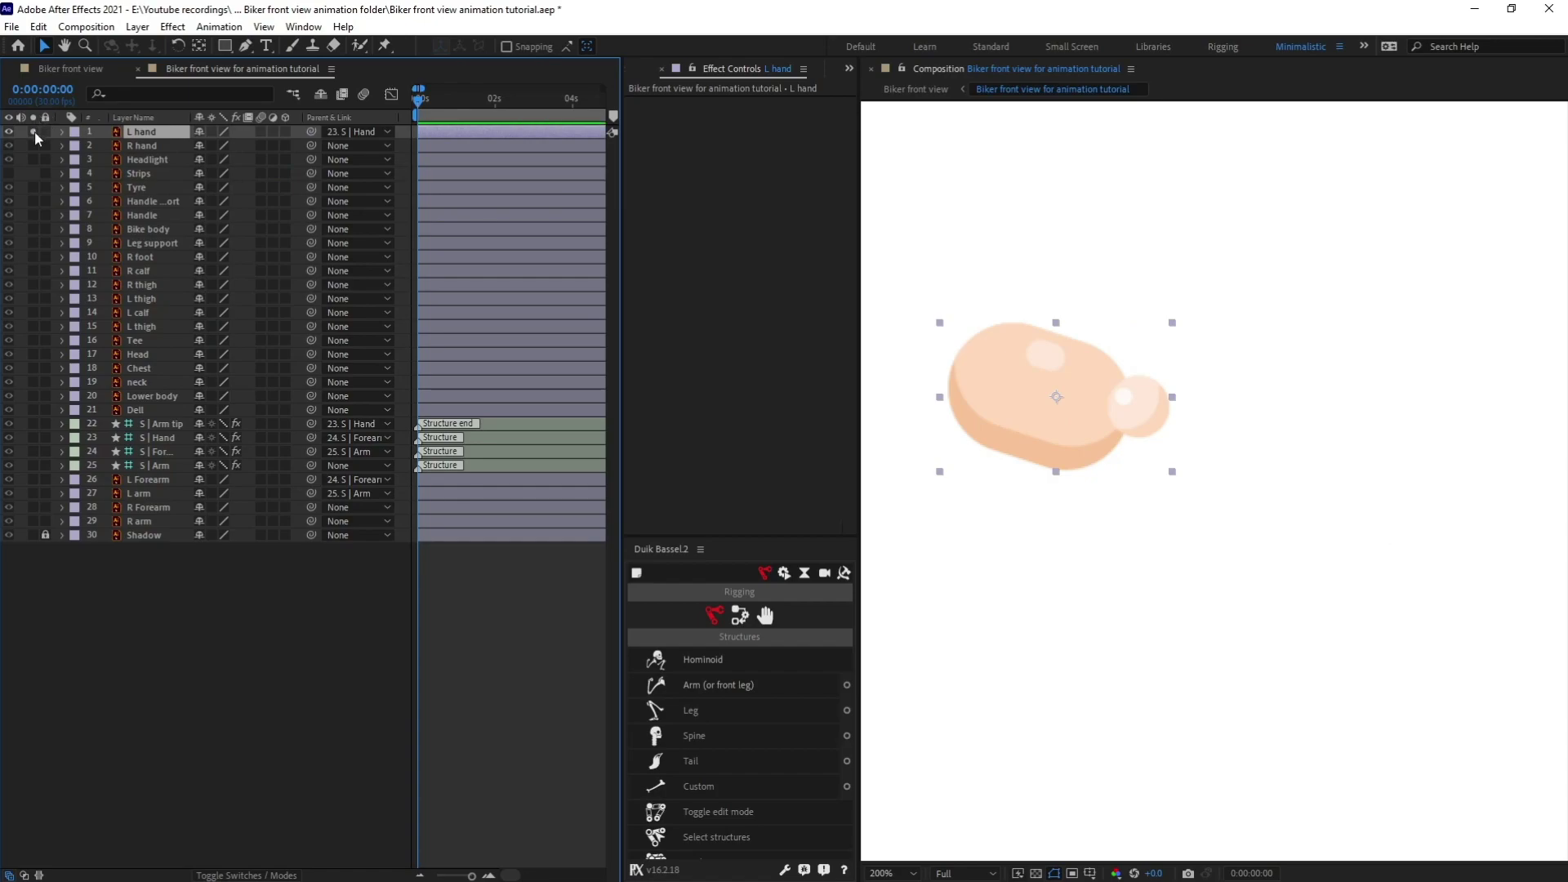
left_click(34, 132)
Step: Apply Duik's Auto-rig & IK to the four structure layers from S | Arm to S | Arm tip
left_click(161, 465)
left_click(165, 424, "shift")
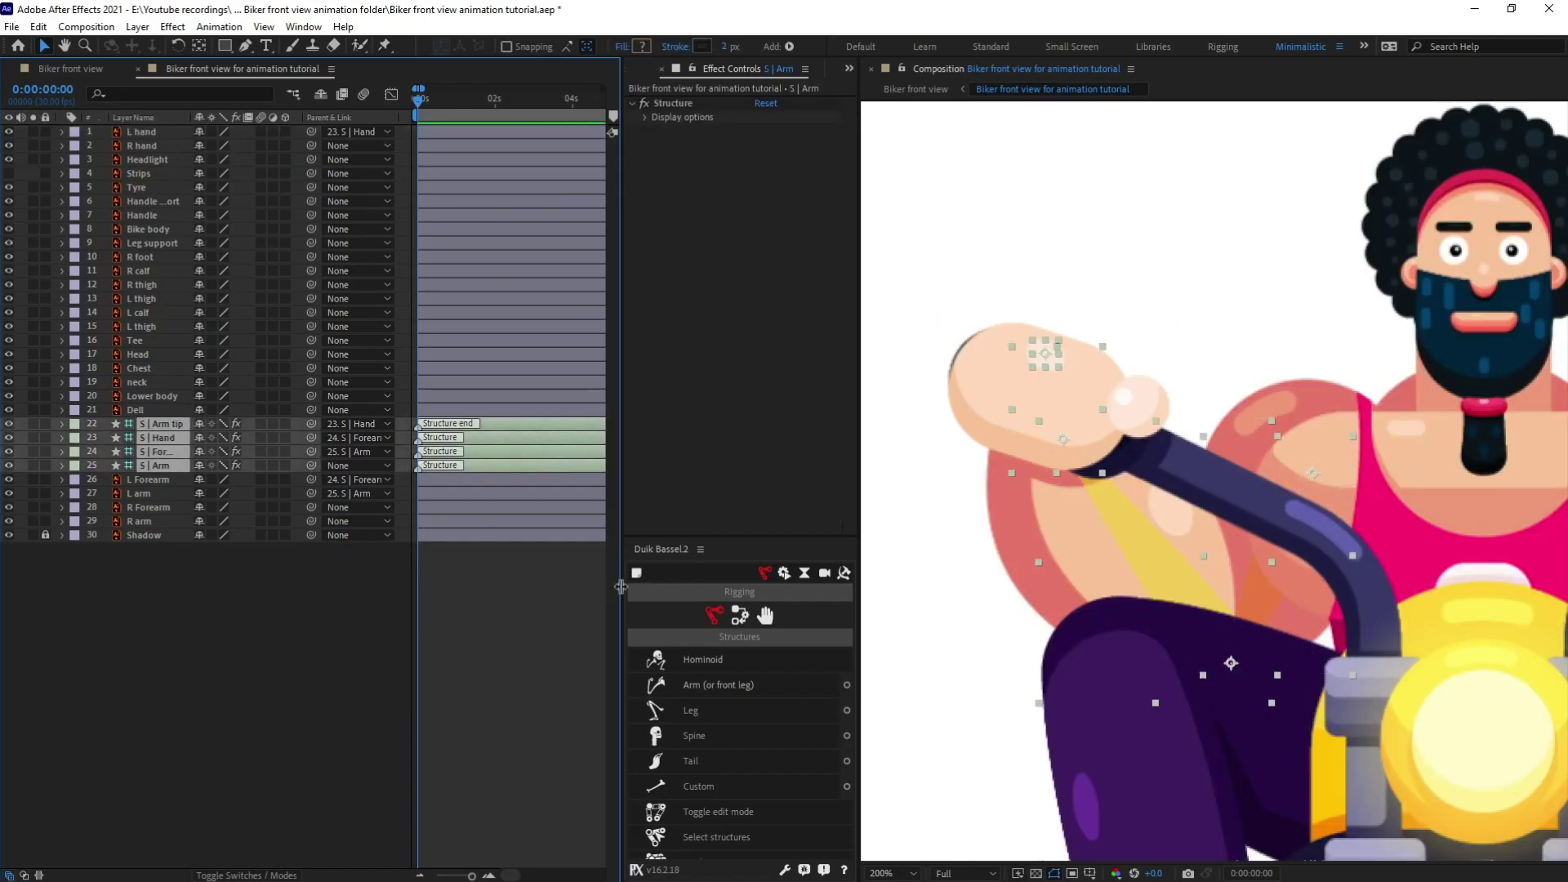
left_click(744, 619)
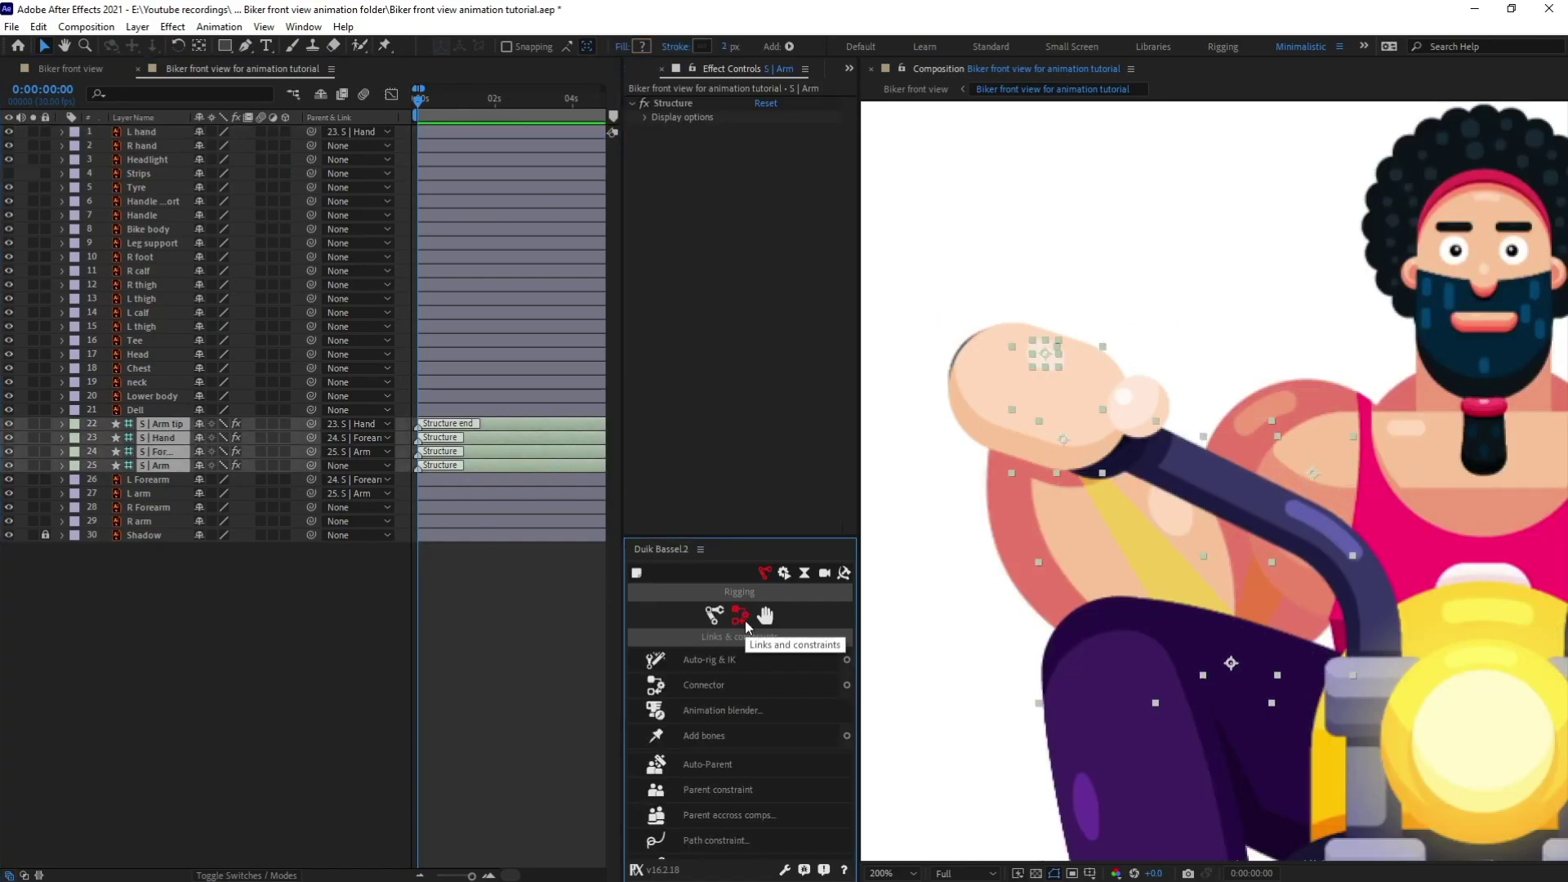
left_click(723, 661)
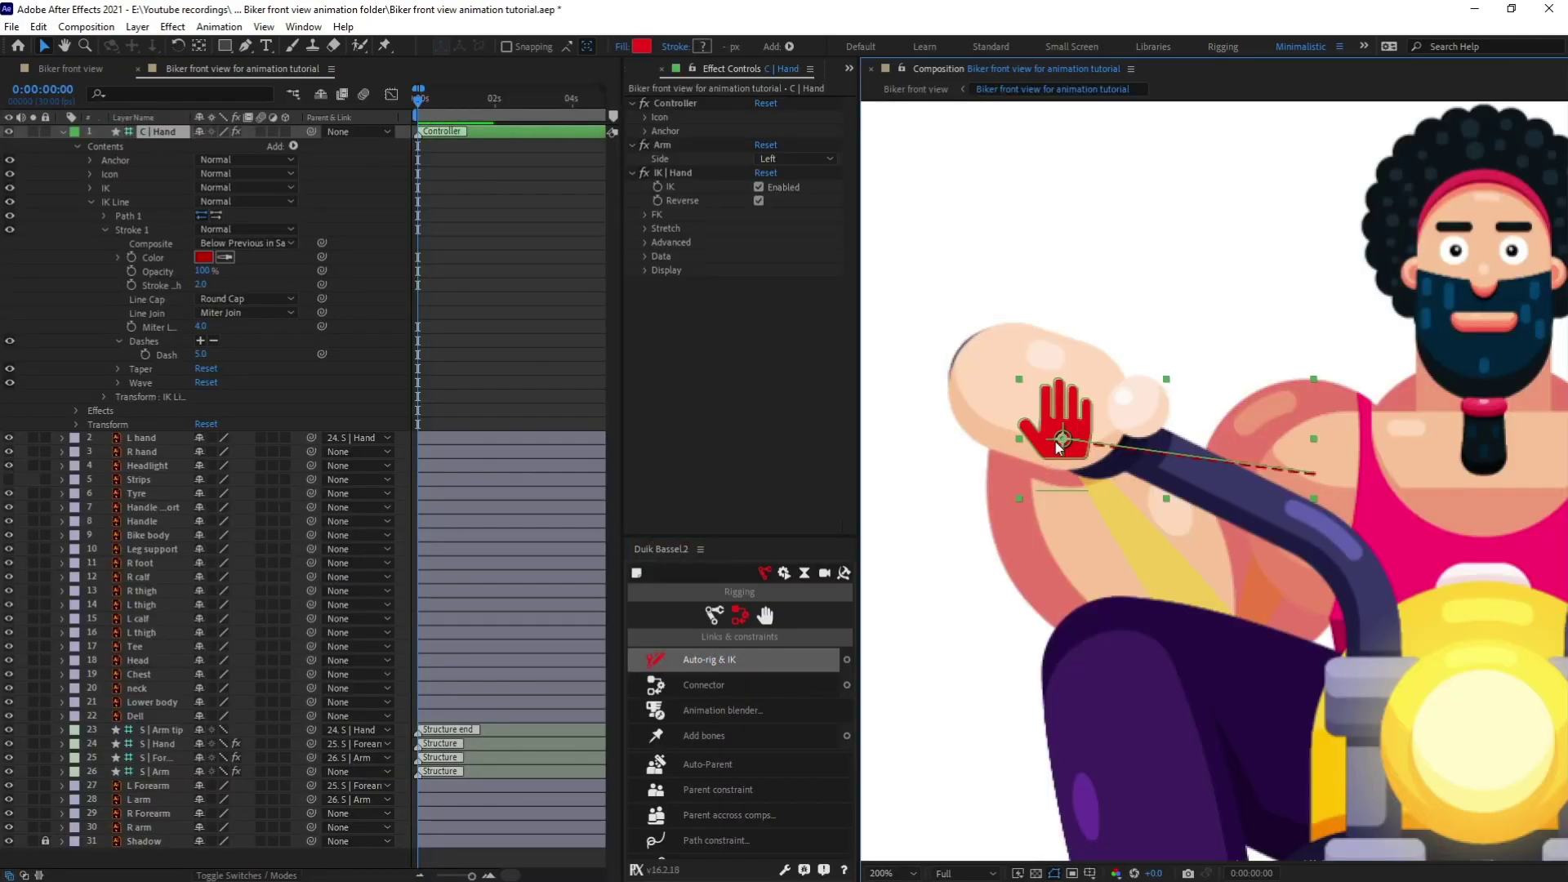
Step: Try moving the C | Hand controller upward to test the arm's IK, and undo the move
left_click_drag(1053, 421, 1147, 175)
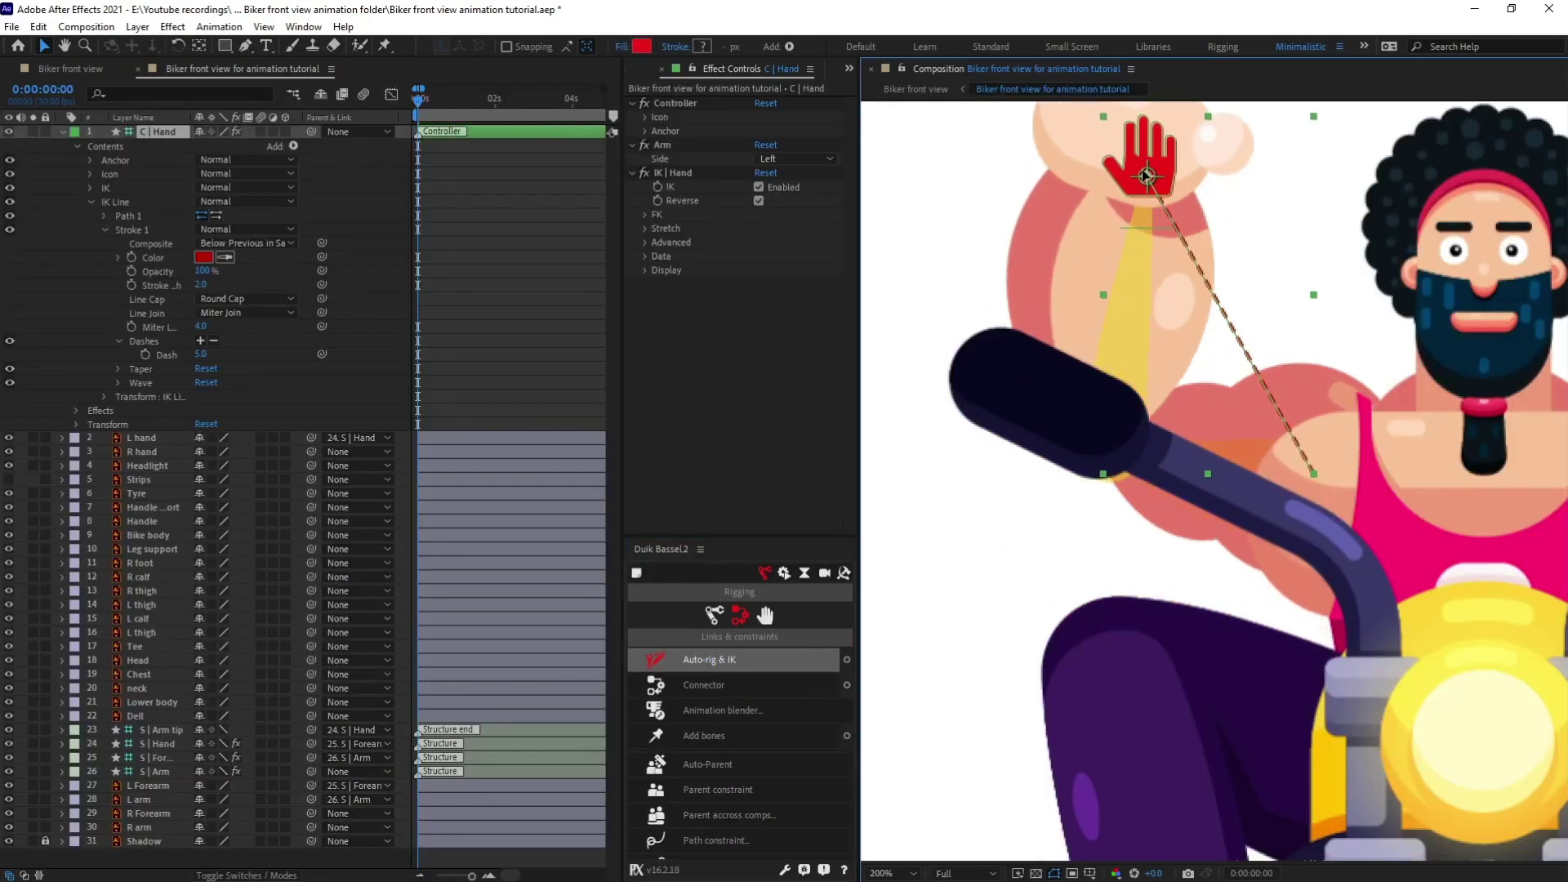
key("ctrl+z")
scroll(1128, 242, "down", 4)
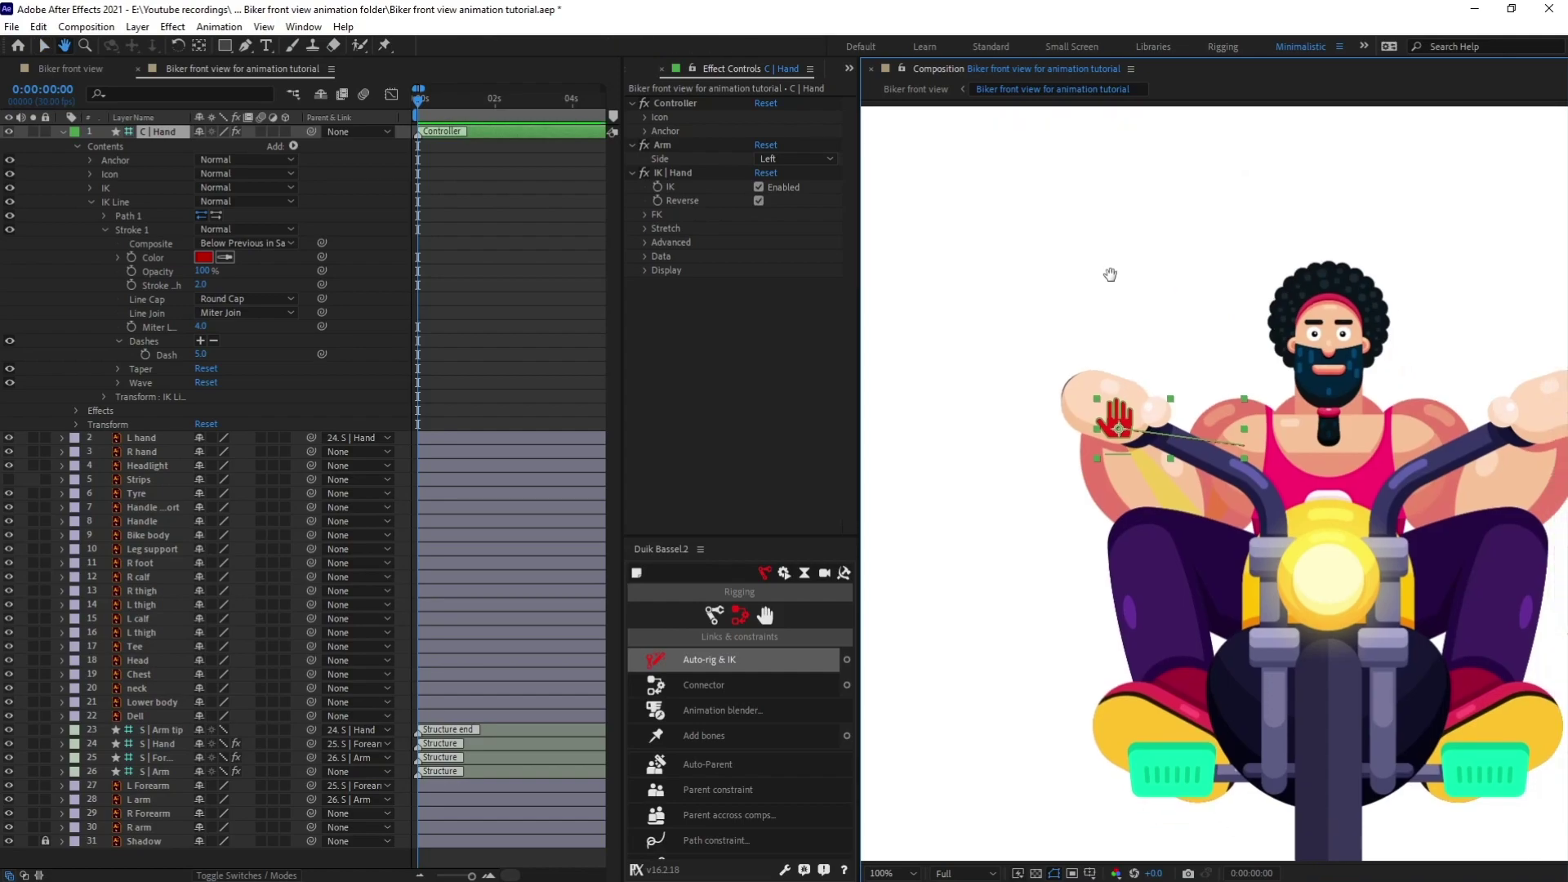
Step: Collapse the C | Hand layer's properties and parent S | Arm to Lower body
left_click(63, 132)
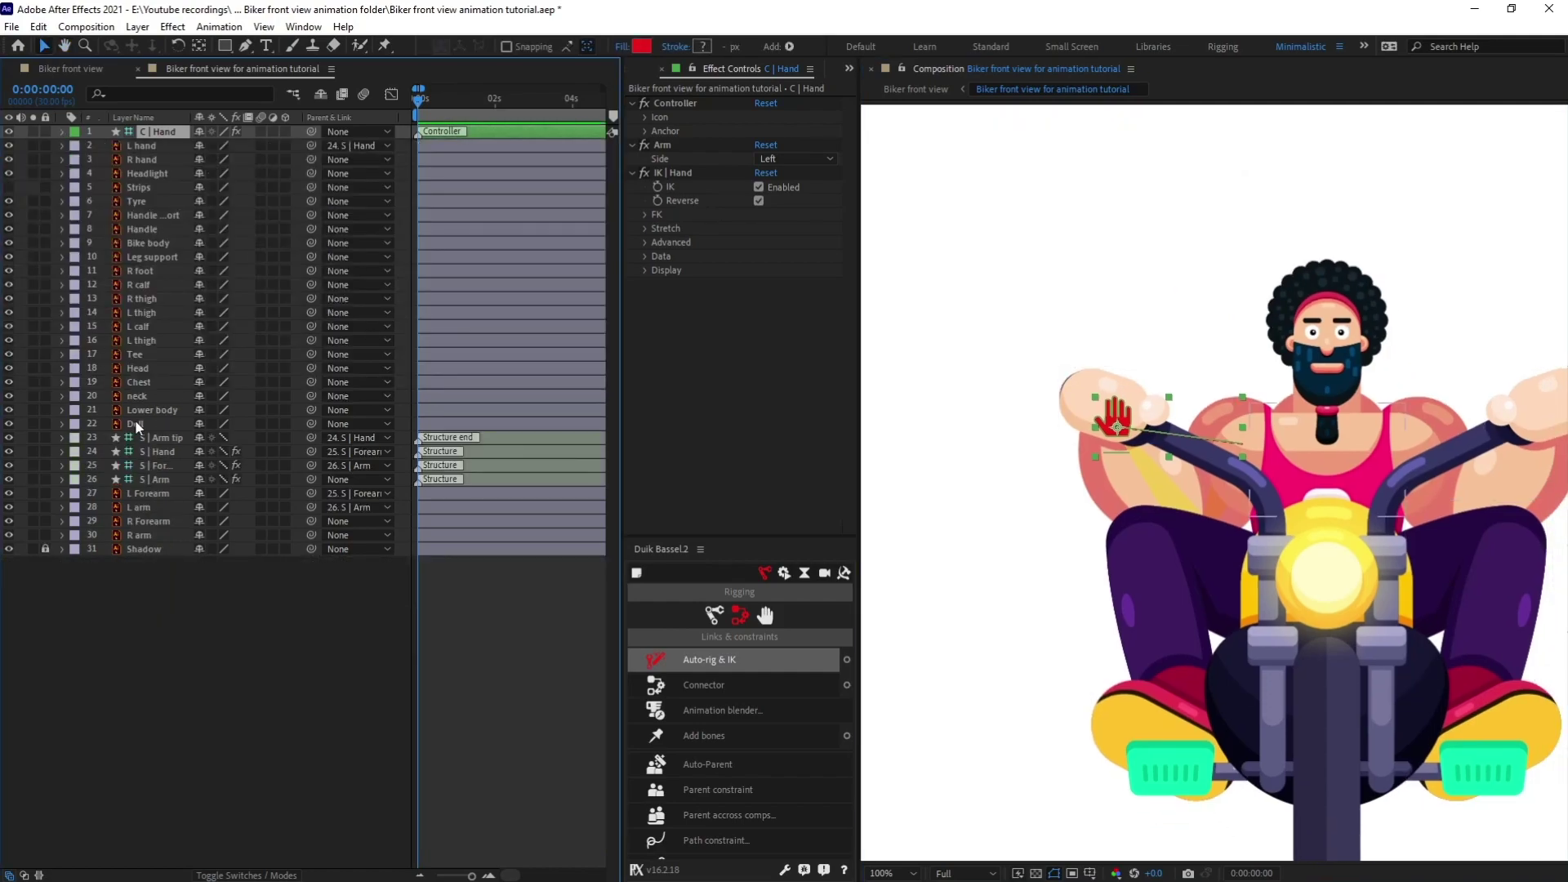
left_click(158, 480)
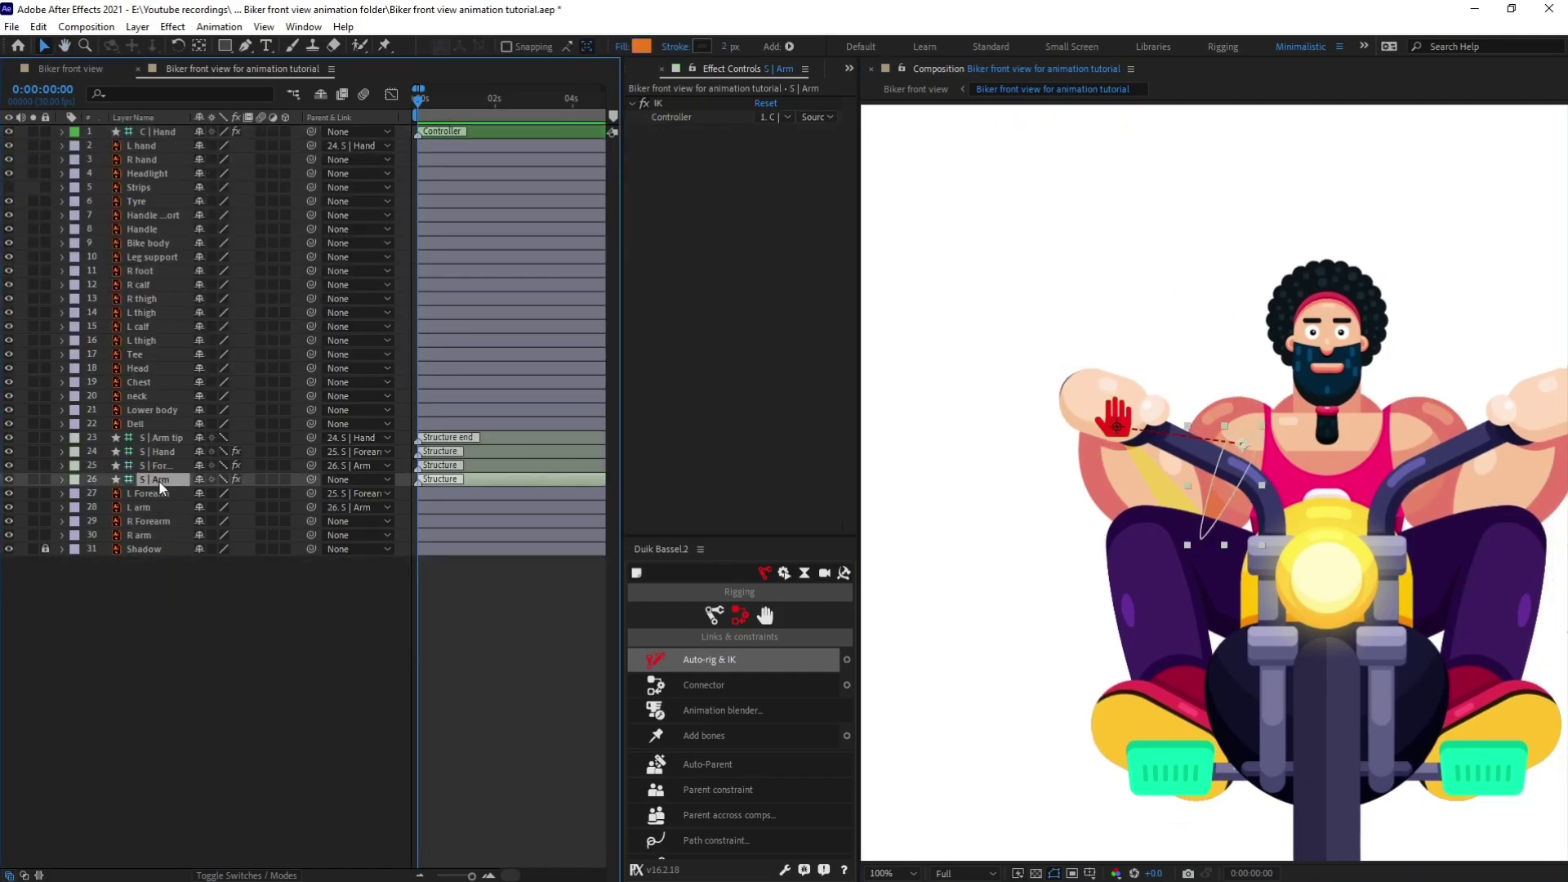
left_click(336, 479)
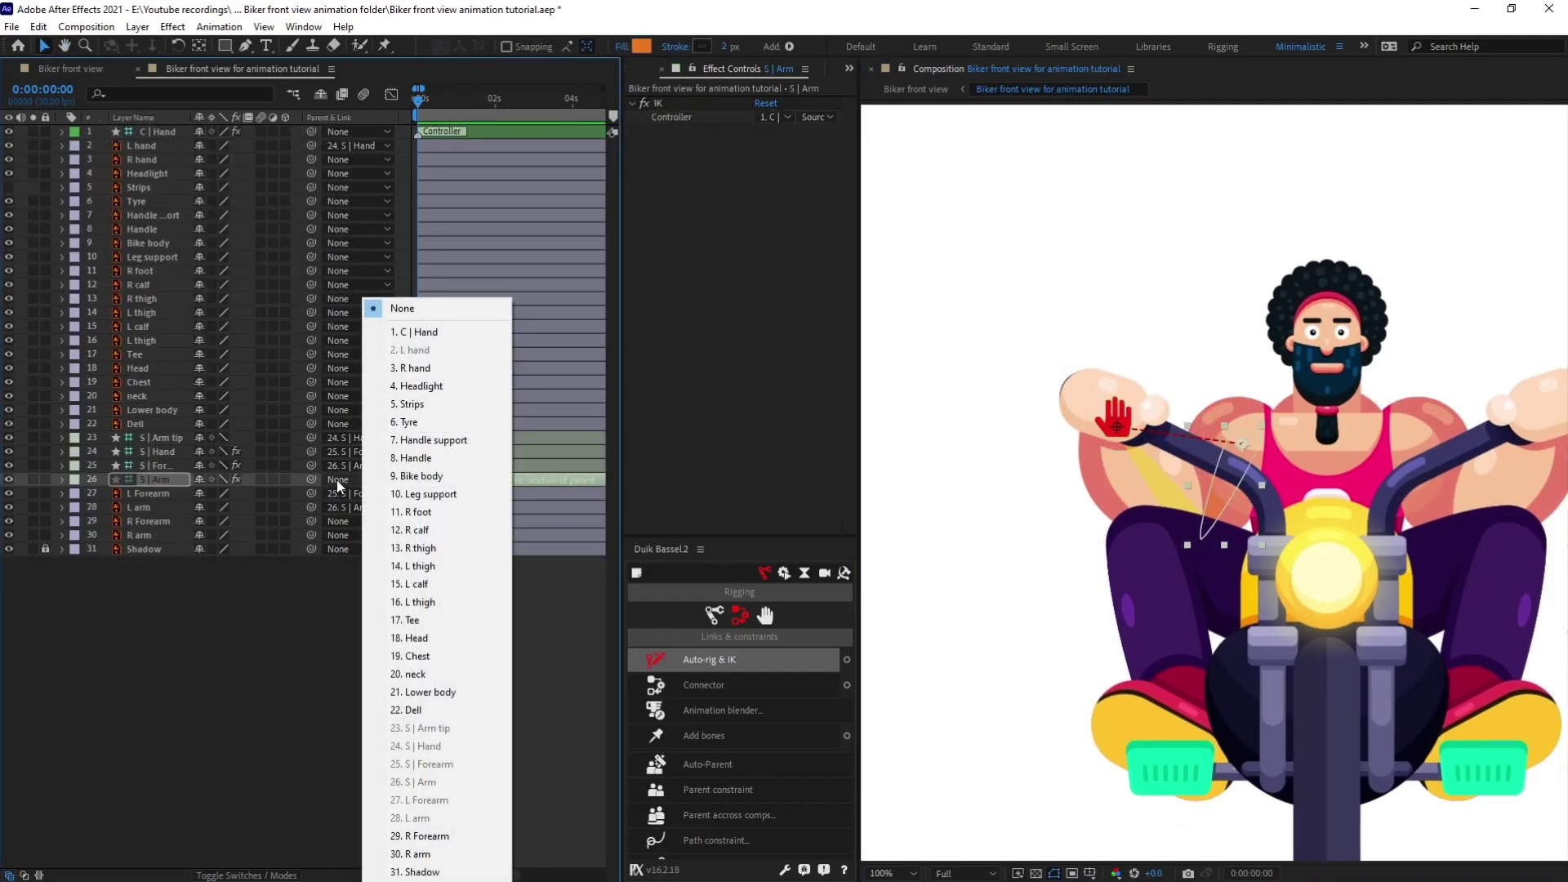
left_click(421, 694)
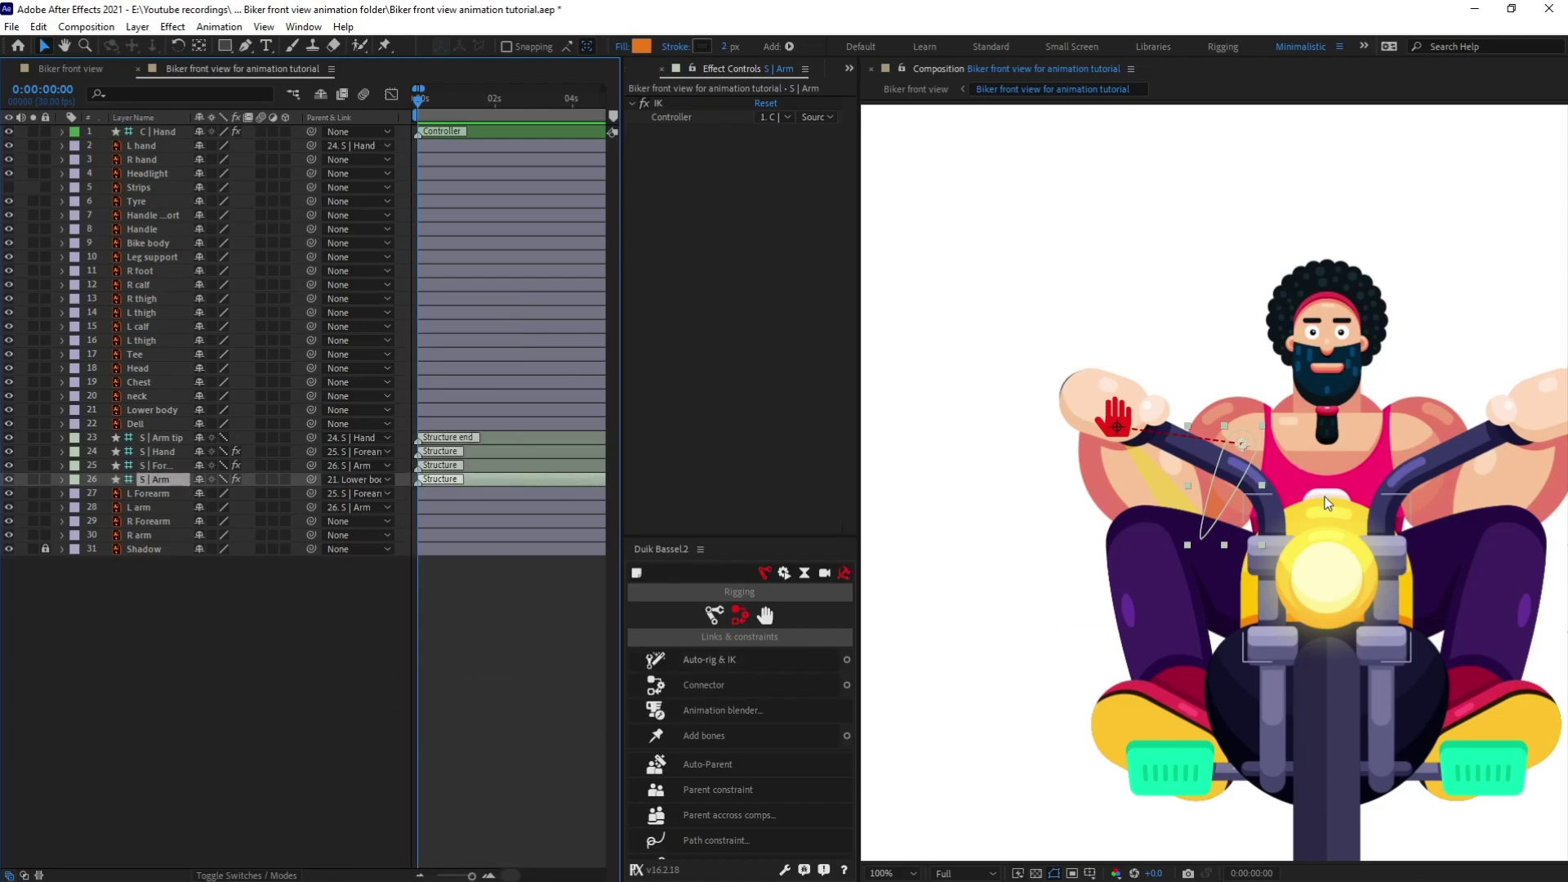
left_click(303, 649)
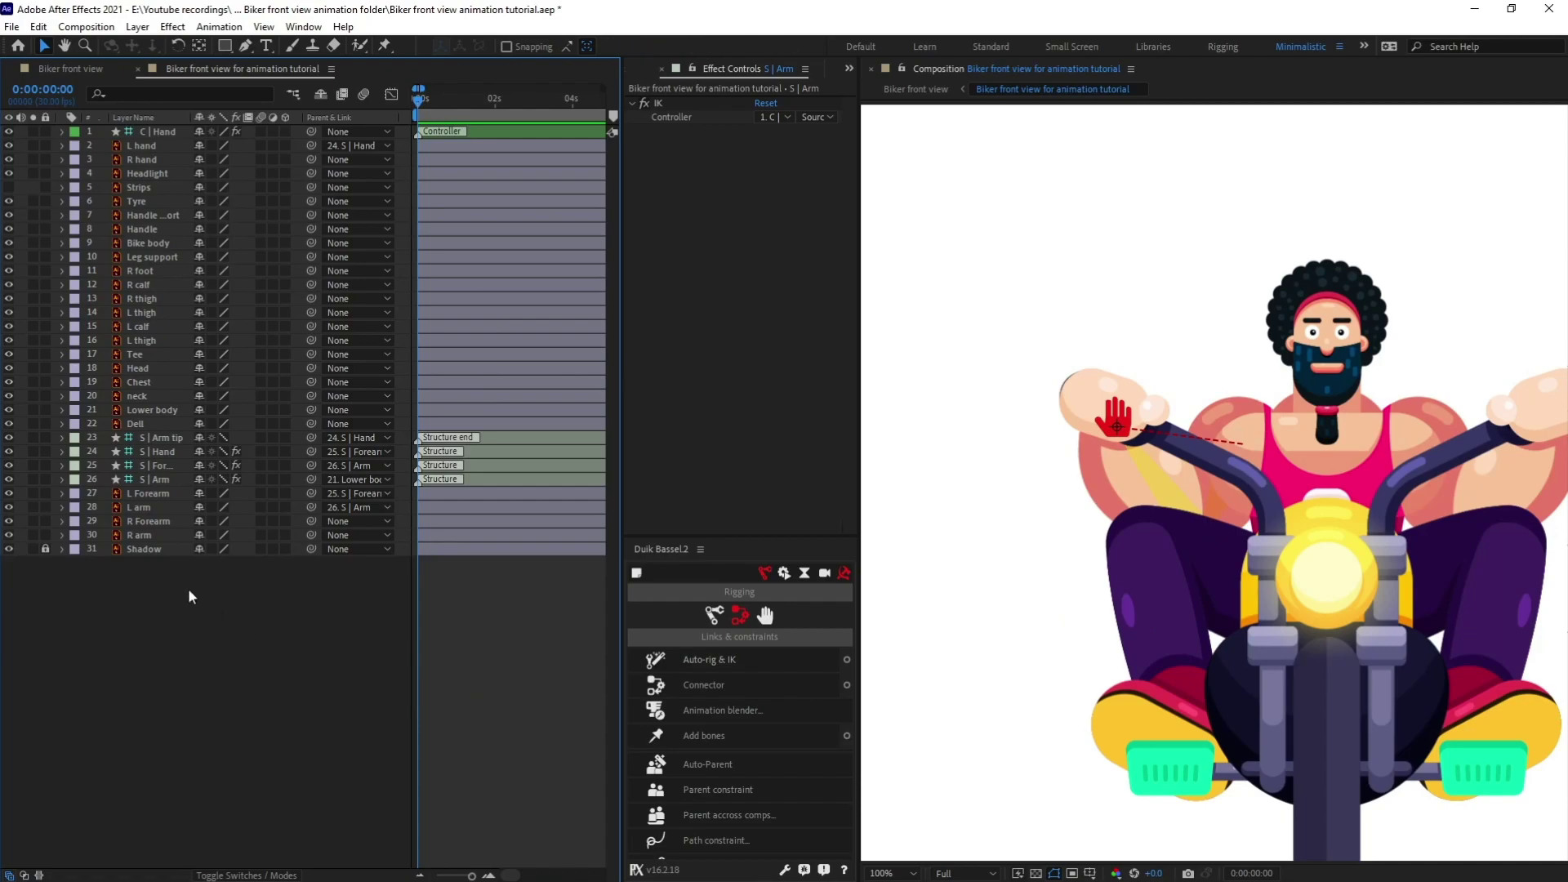
Step: Parent the S | Arm structure layer to Chest instead
left_click(155, 481)
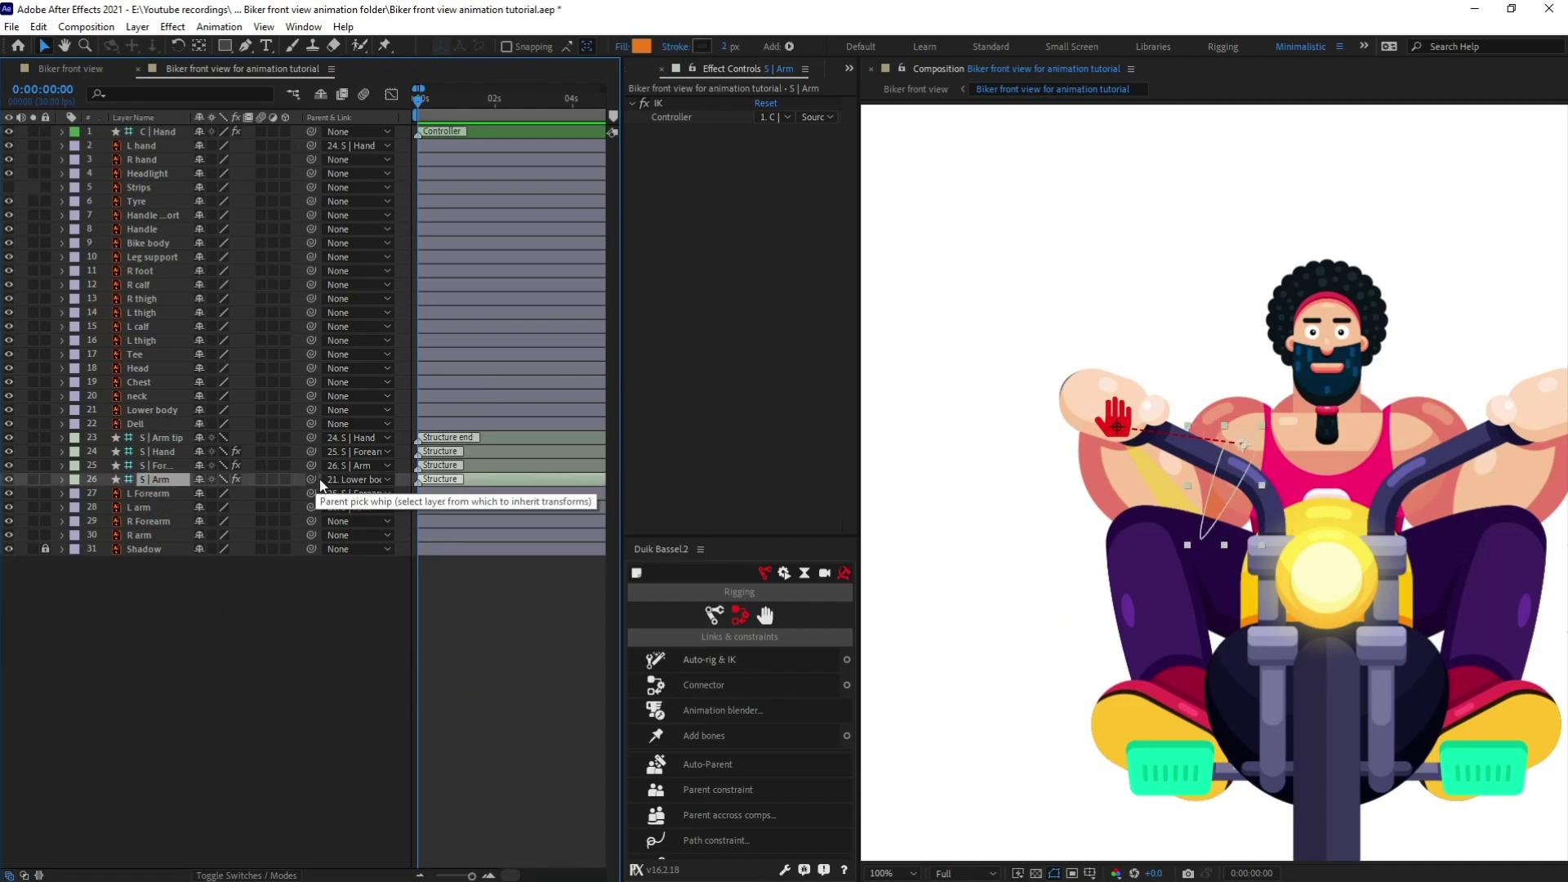
left_click_drag(312, 479, 139, 384)
Step: Try moving the Chest layer to test the arm's attachment, and undo the move
left_click(138, 382)
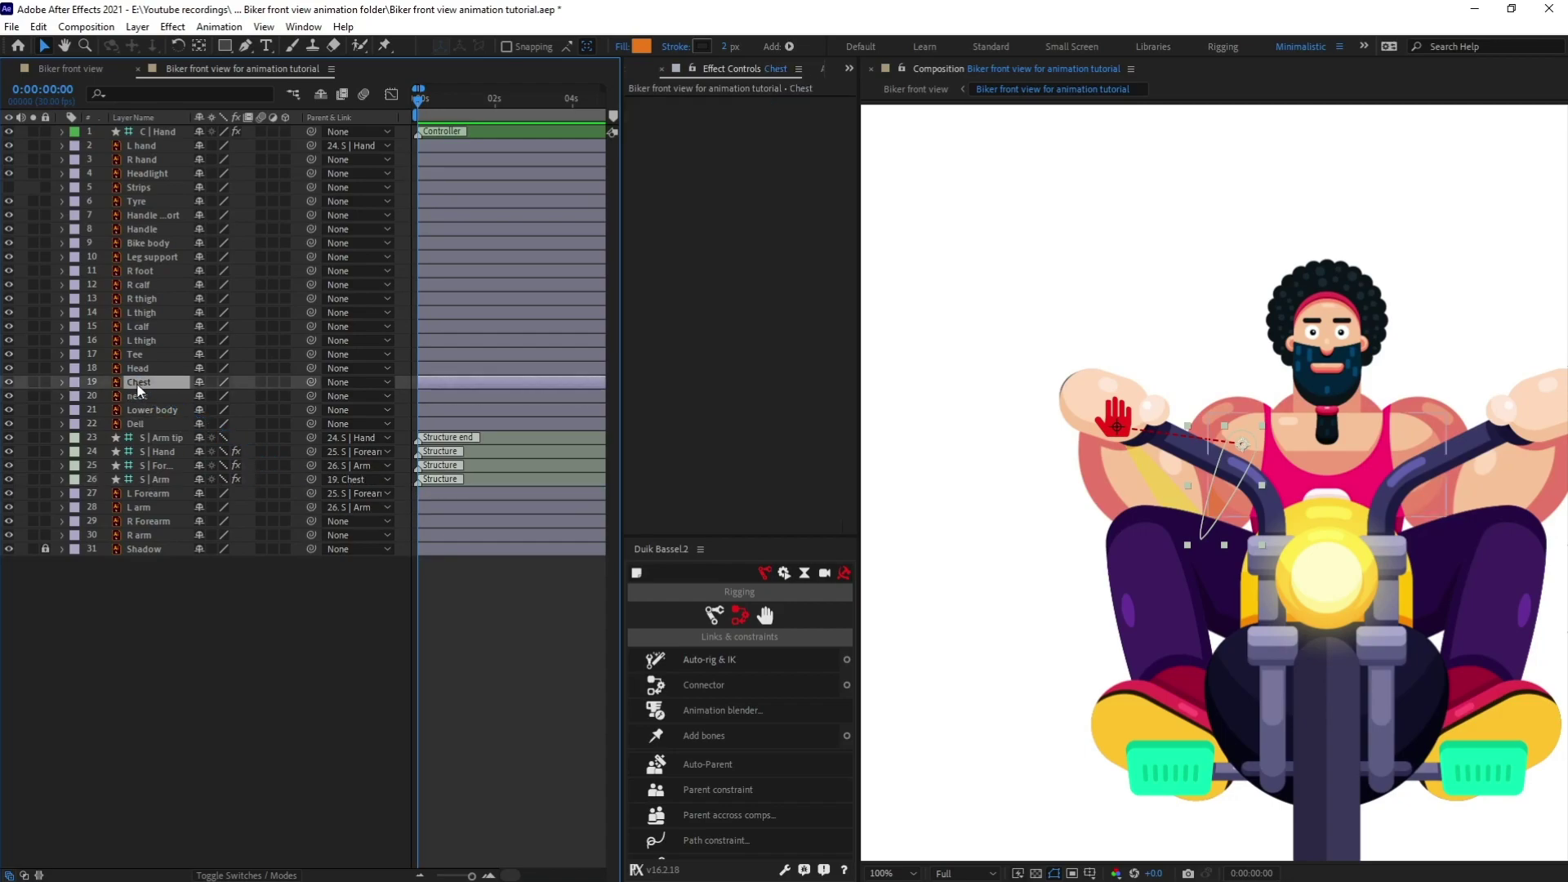
left_click_drag(1329, 418, 1320, 395)
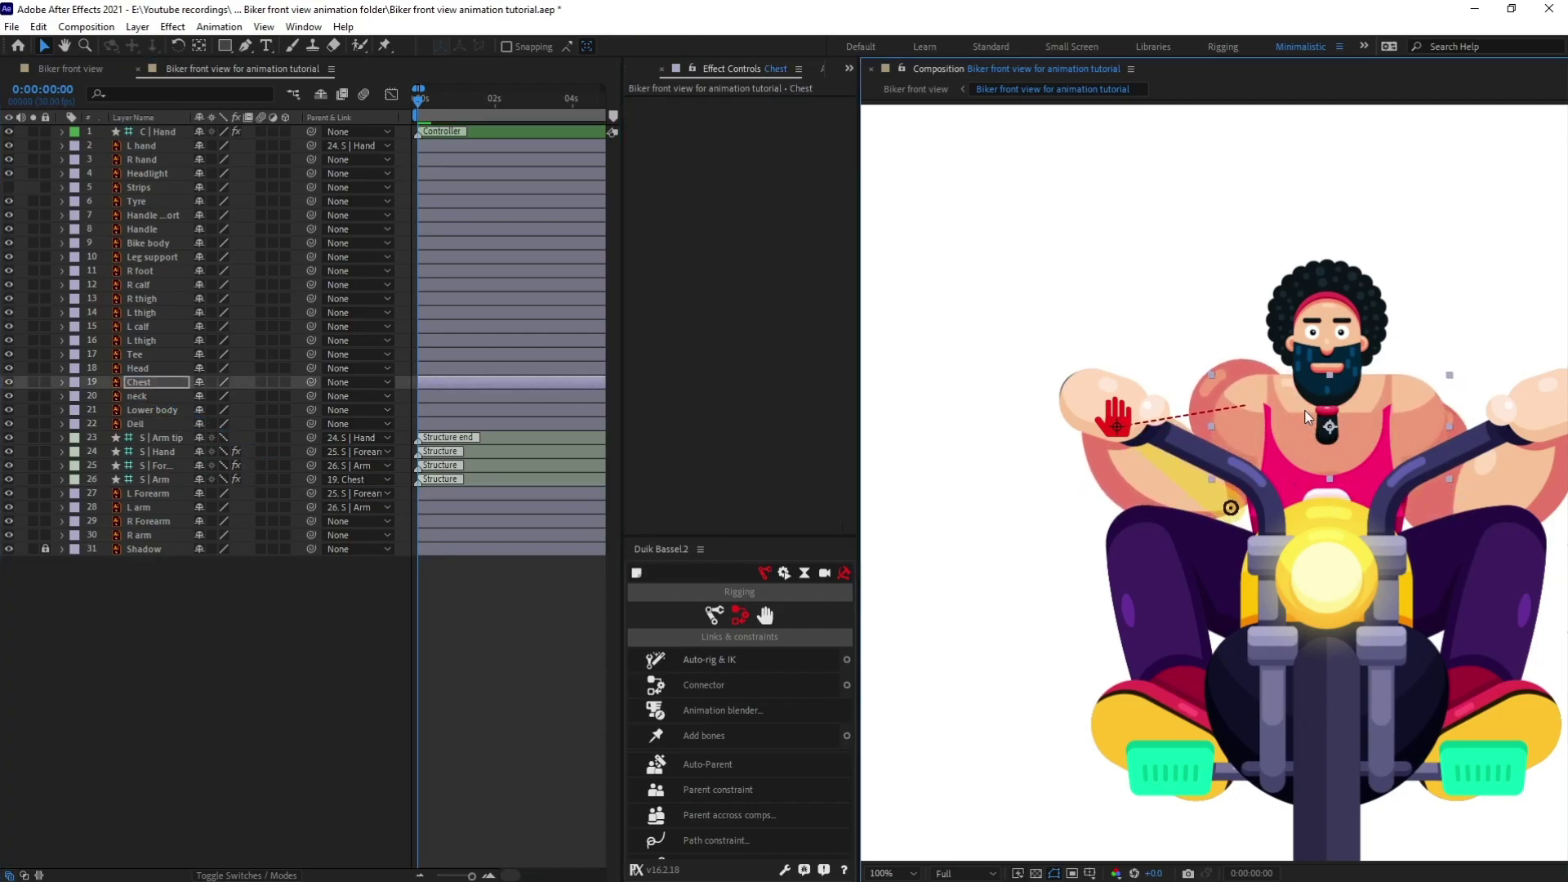
key("ctrl+z")
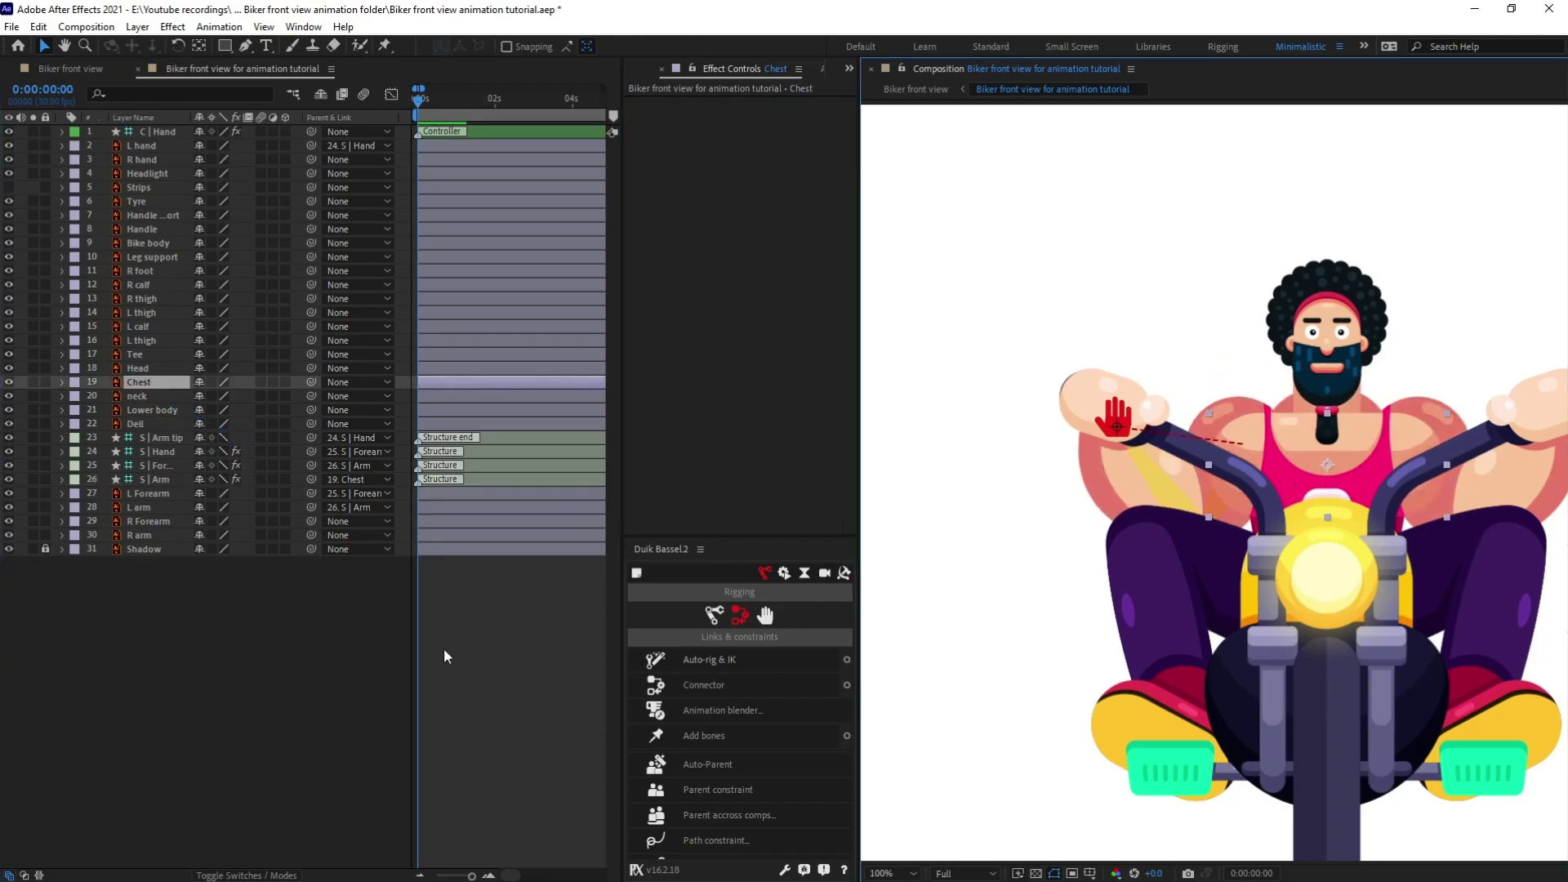
left_click(236, 633)
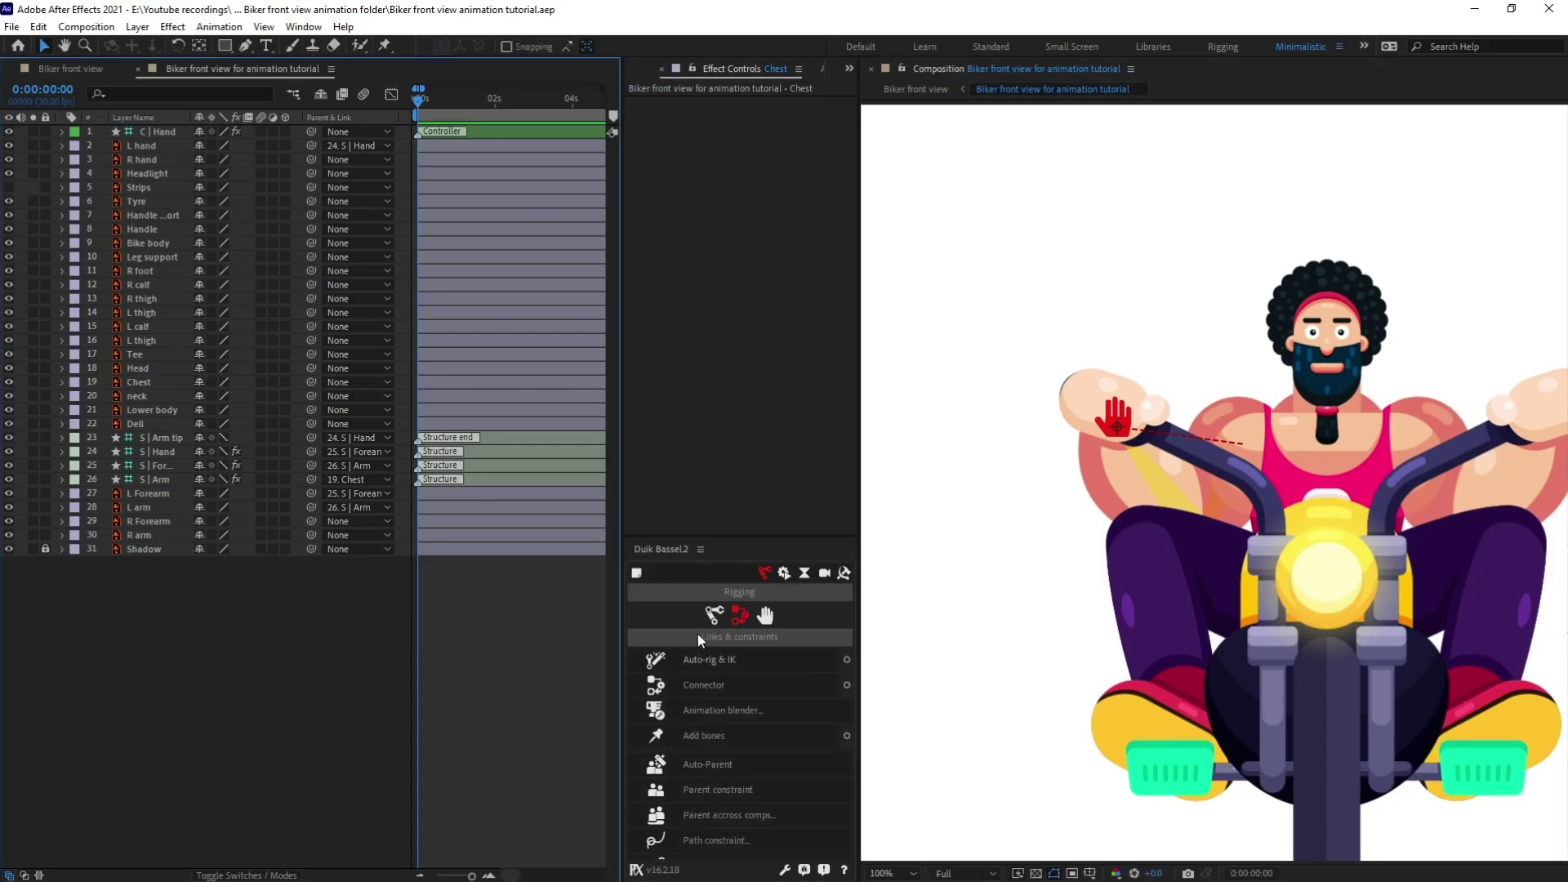
Step: Add a second Duik arm structure directly above R Forearm and solo its layers with R Forearm, R arm and R hand
left_click(713, 615)
left_click(703, 684)
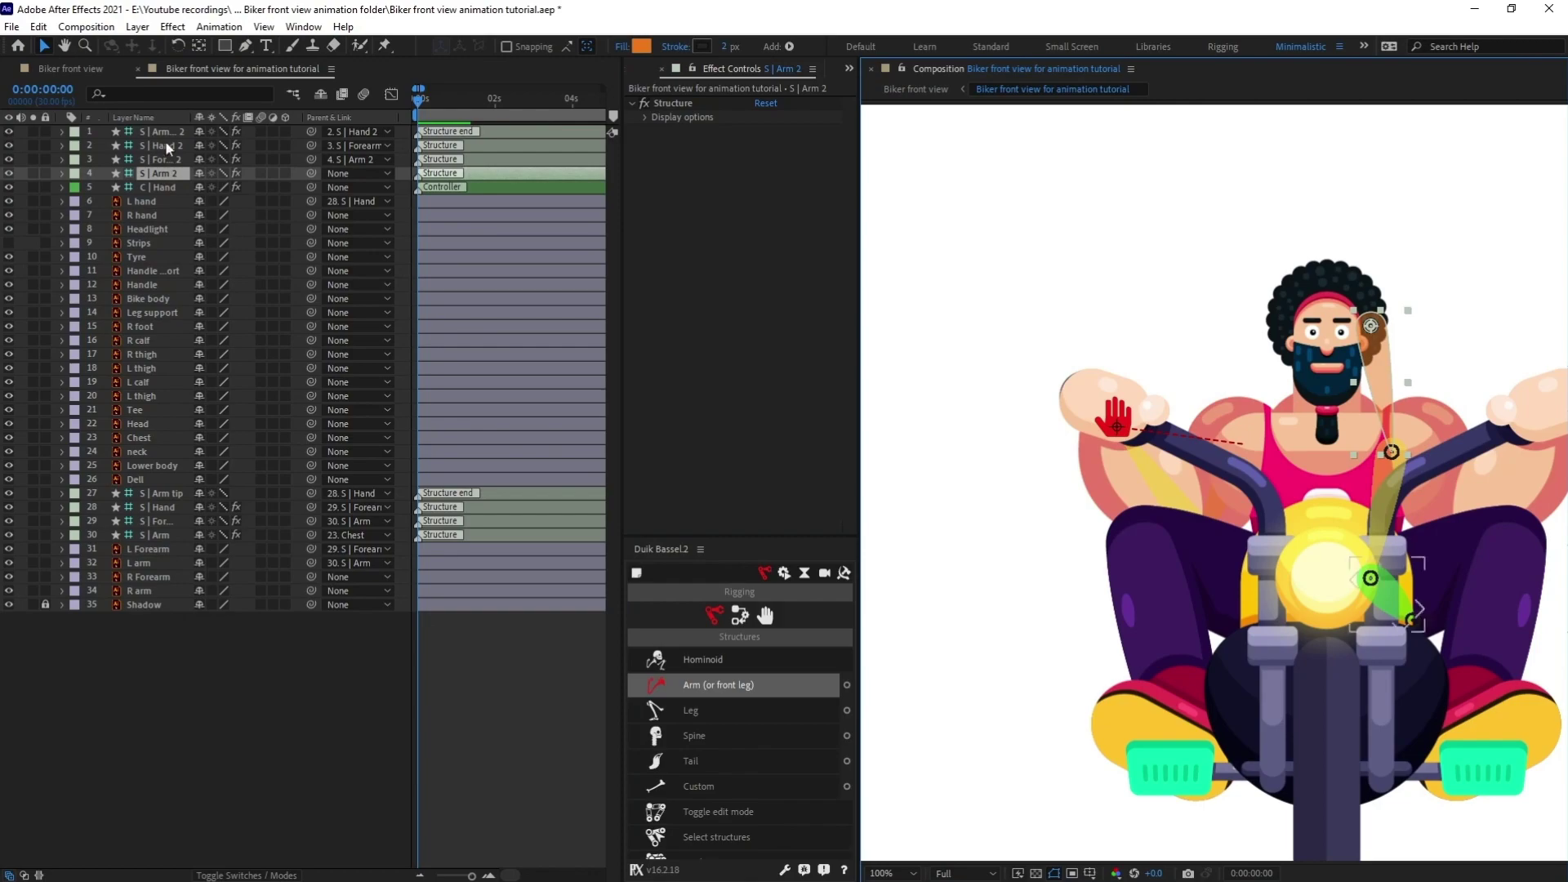
left_click(153, 590, "shift")
left_click(34, 592)
left_click(33, 160)
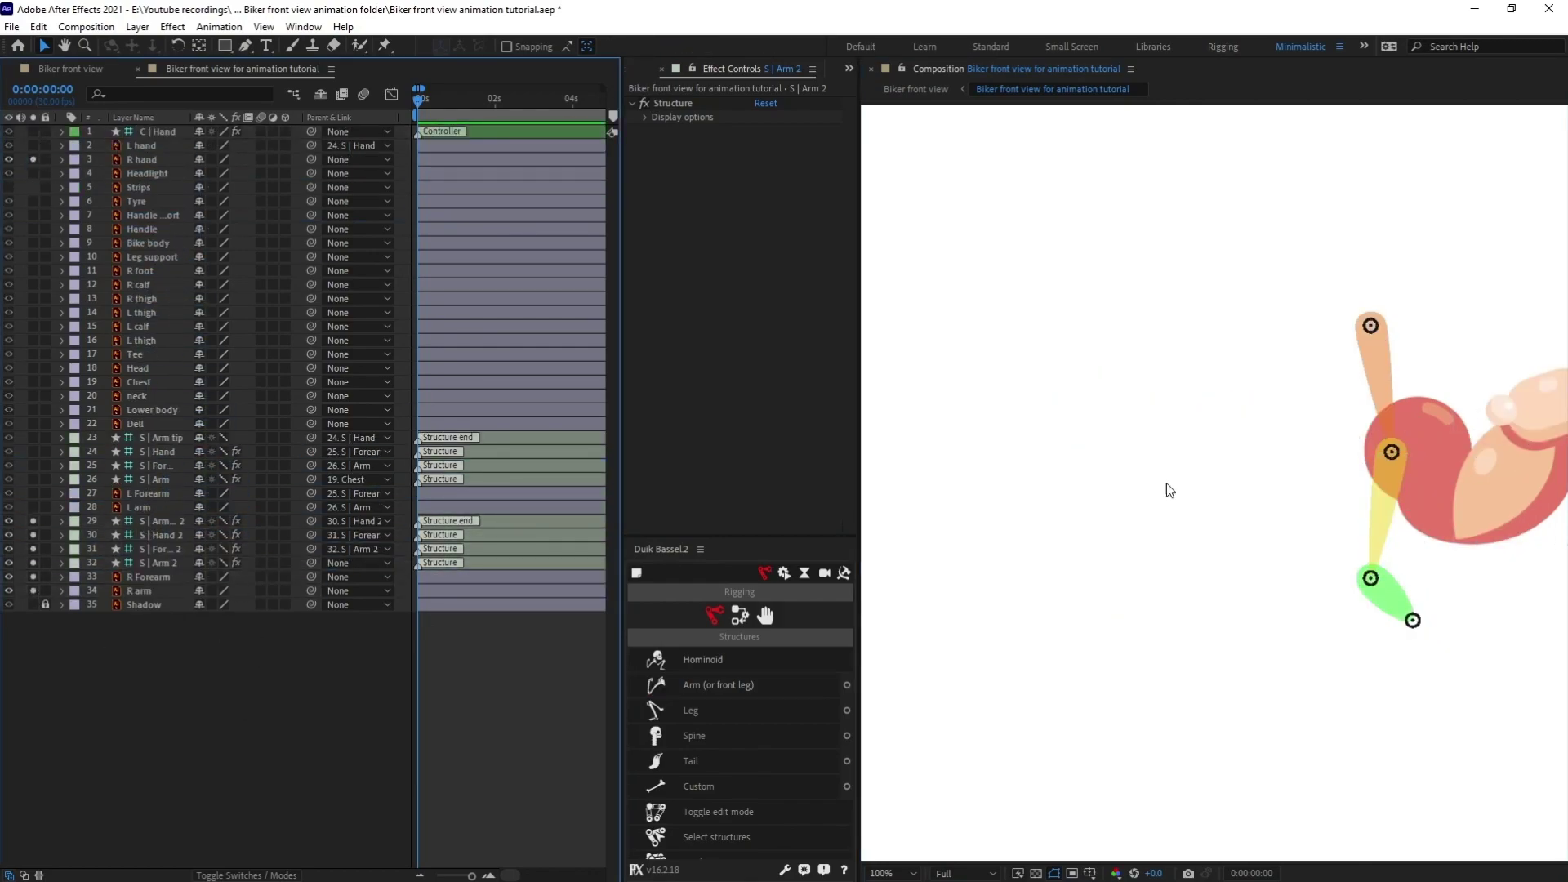
Step: Position the second arm structure's shoulder, elbow, wrist and tip joints over the right arm artwork, and turn off all solo switches
scroll(1166, 483, "up", 1)
left_click_drag(1533, 209, 1142, 217)
key("space")
key("v")
left_click_drag(1198, 478, 1240, 425)
left_click_drag(1194, 688, 1389, 228)
key("space")
left_click_drag(1380, 236, 1290, 424)
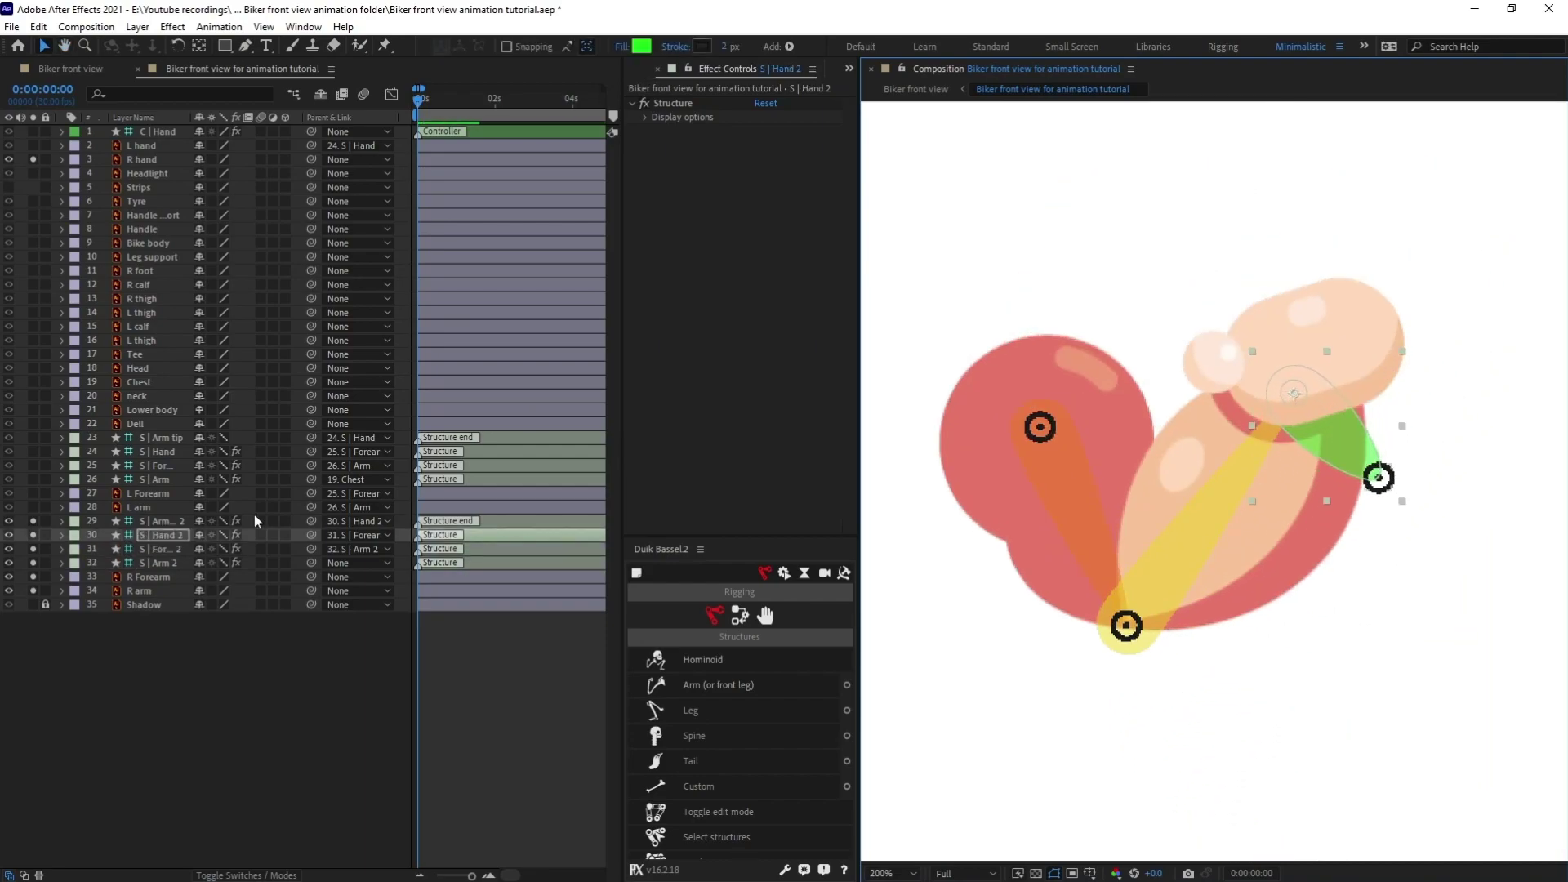
left_click(257, 521)
left_click_drag(1379, 478, 1306, 305)
key("comma")
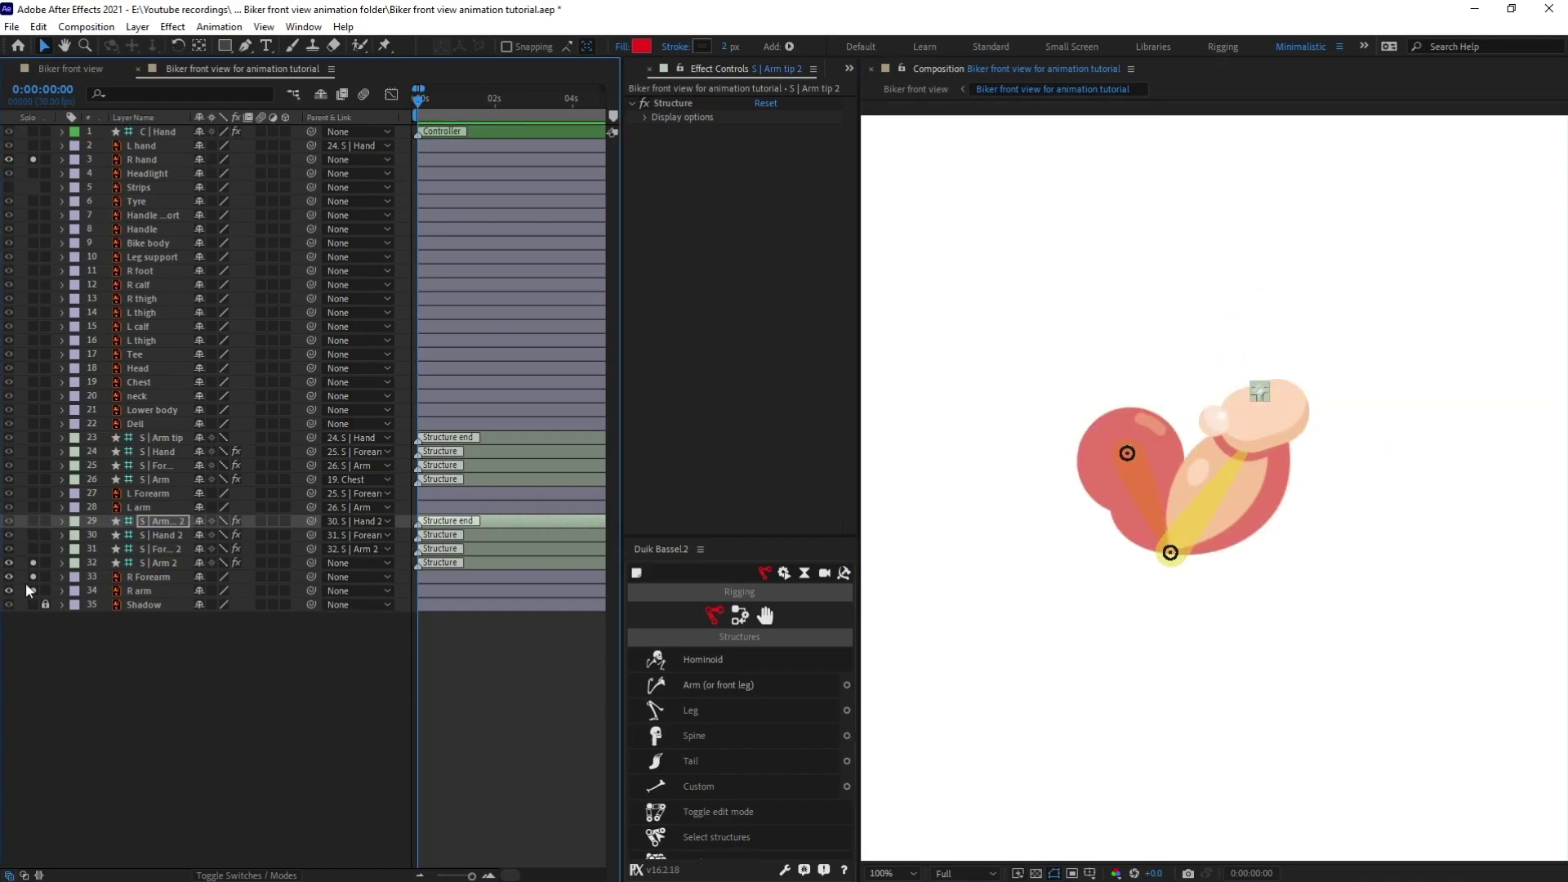
left_click_drag(27, 585, 31, 160)
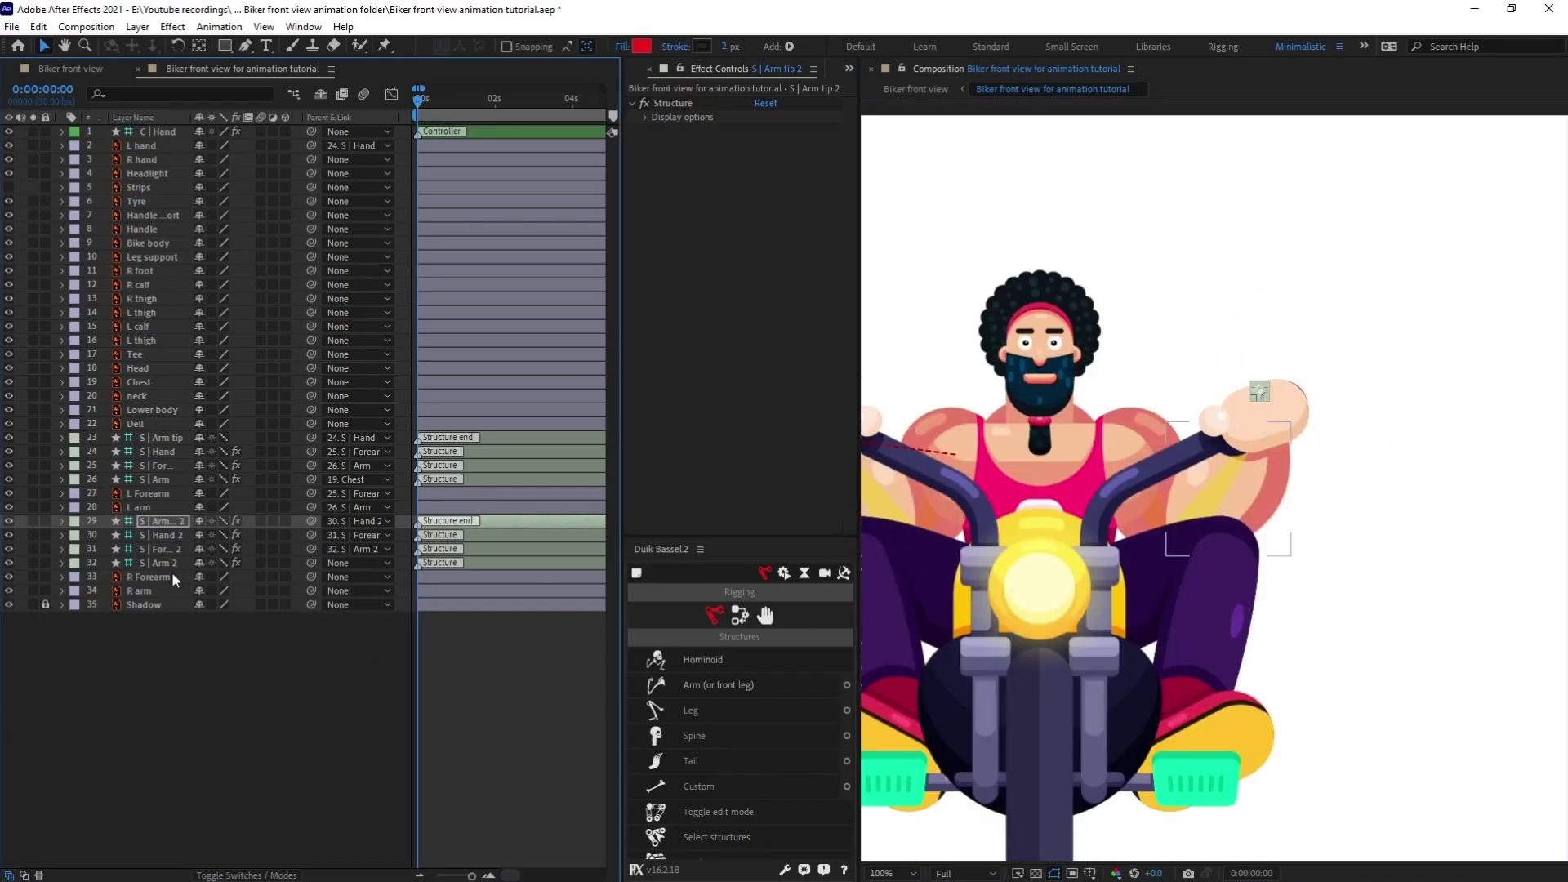
Step: Parent R arm to S | Arm 2, R Forearm to S | Forearm 2 and R hand to S | Hand 2
left_click(170, 565)
left_click(163, 587)
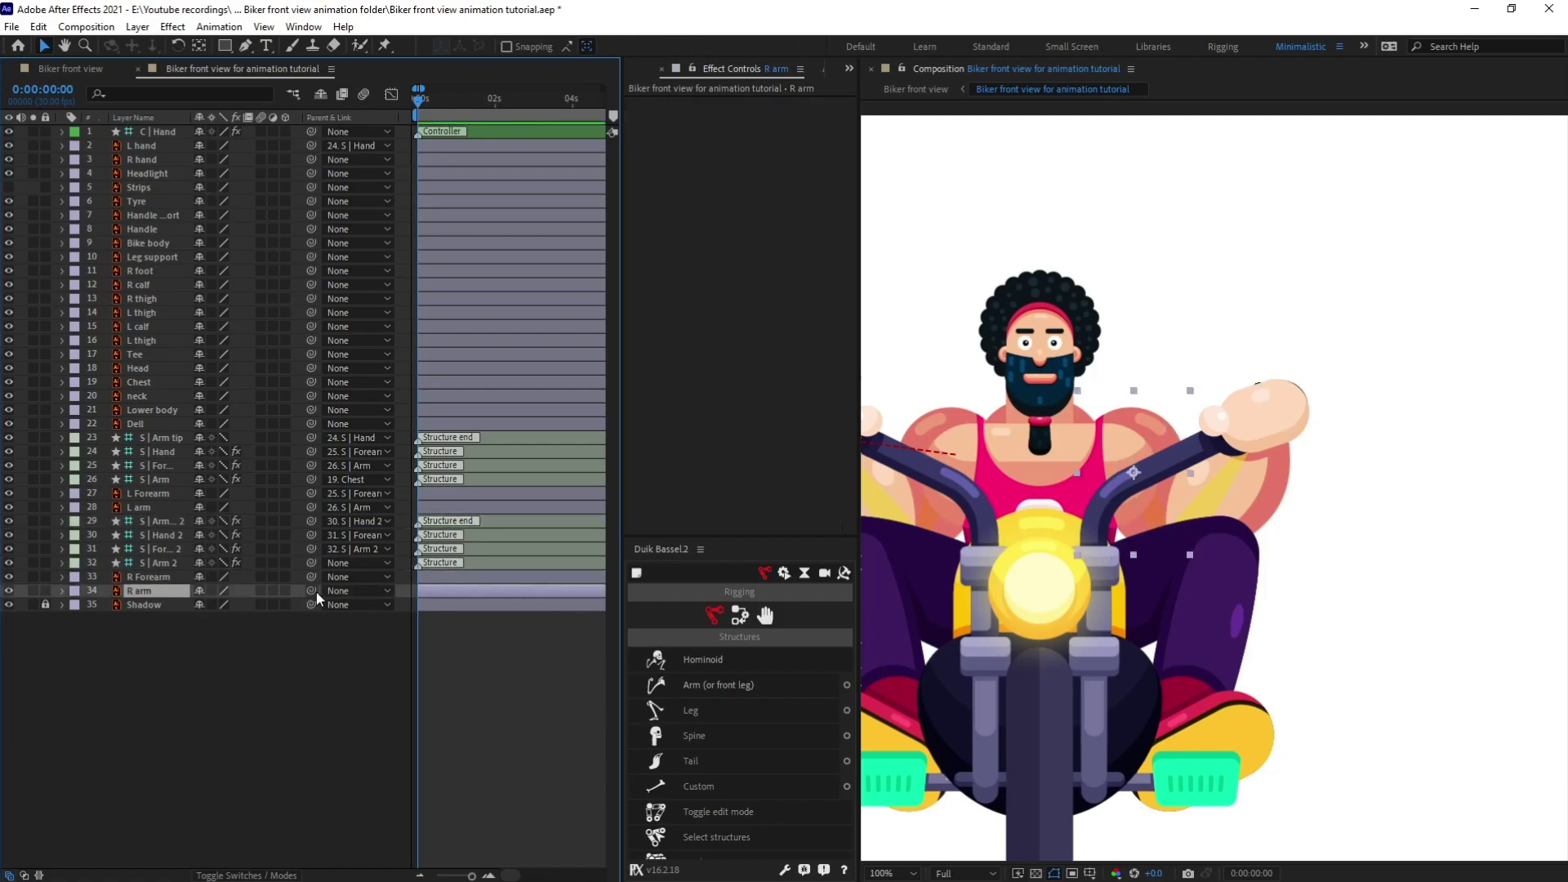
left_click_drag(316, 591, 180, 560)
left_click(155, 577)
left_click_drag(307, 577, 177, 548)
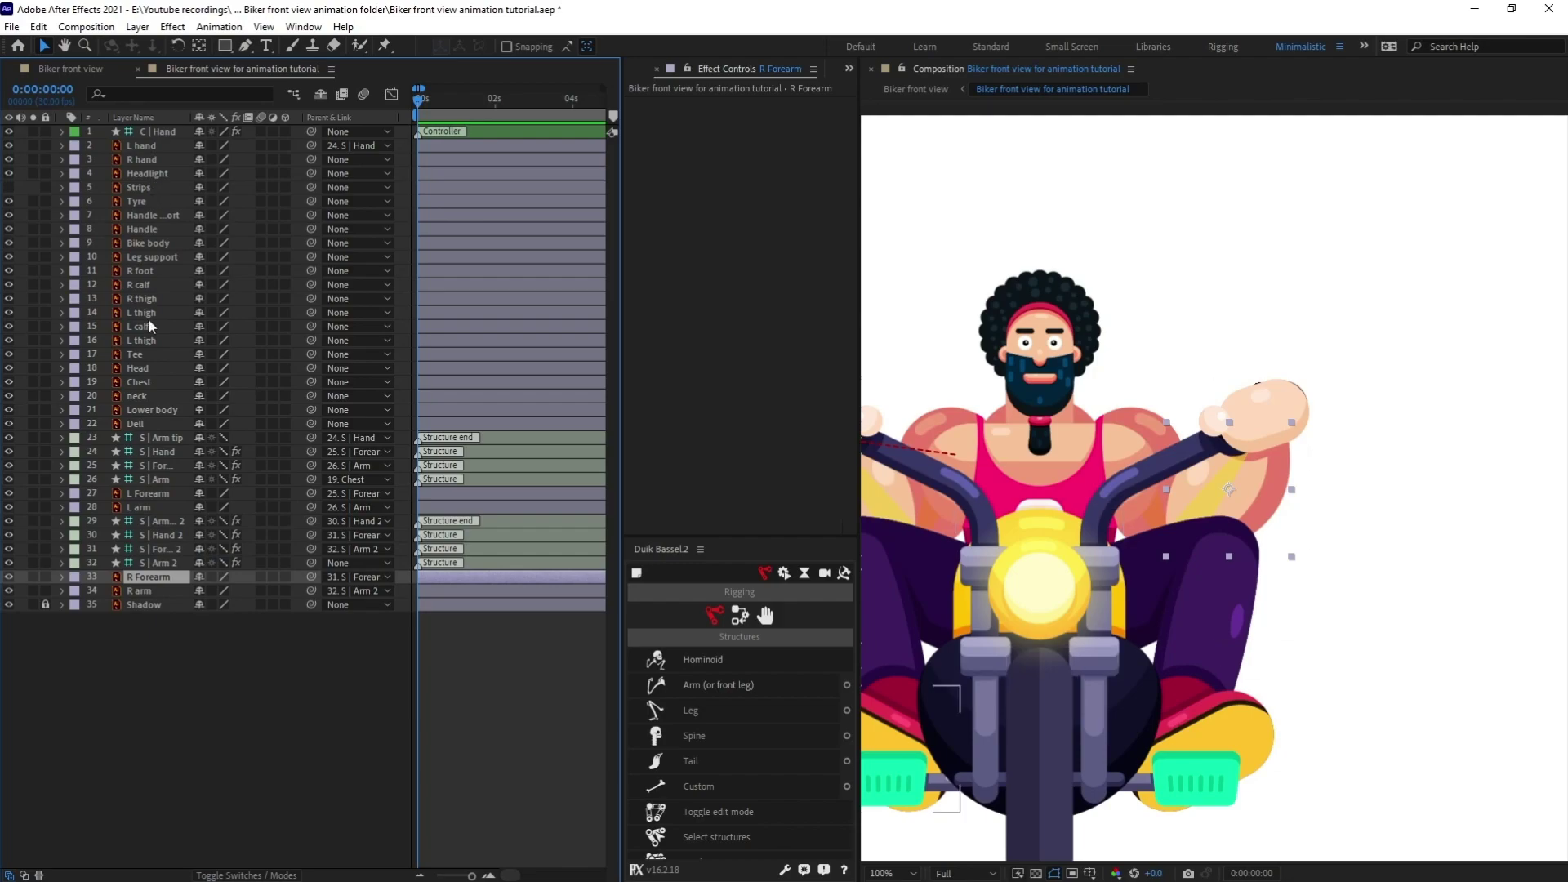
left_click(143, 160)
left_click_drag(311, 160, 174, 535)
Step: Rig the second arm structure with Auto-rig & IK, then test its hand controller with a move and undo that move
left_click(171, 522)
left_click(163, 563, "shift")
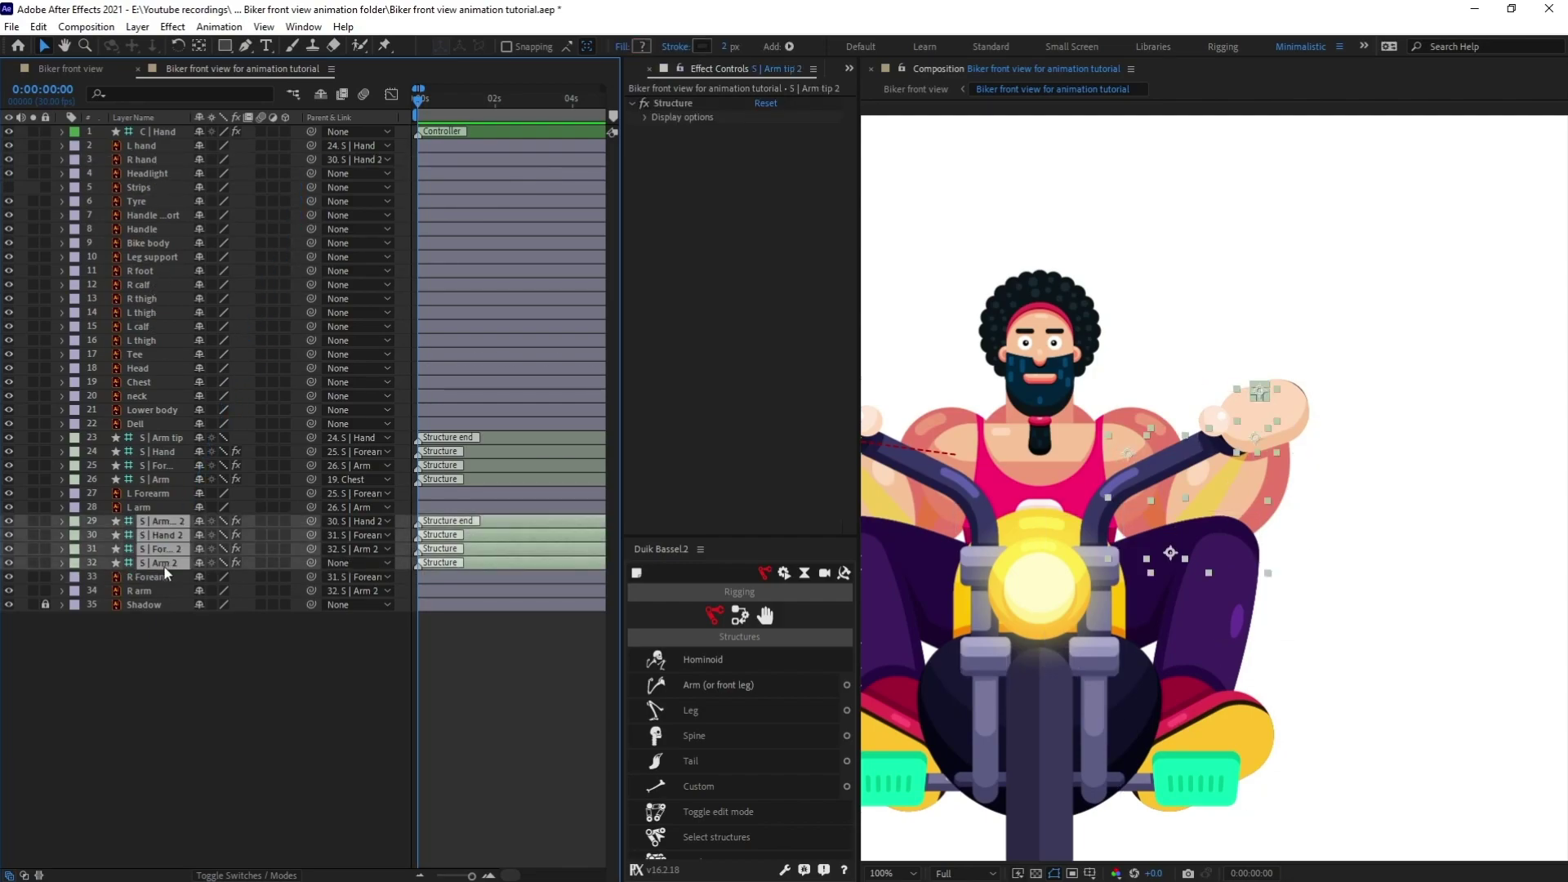
left_click(745, 621)
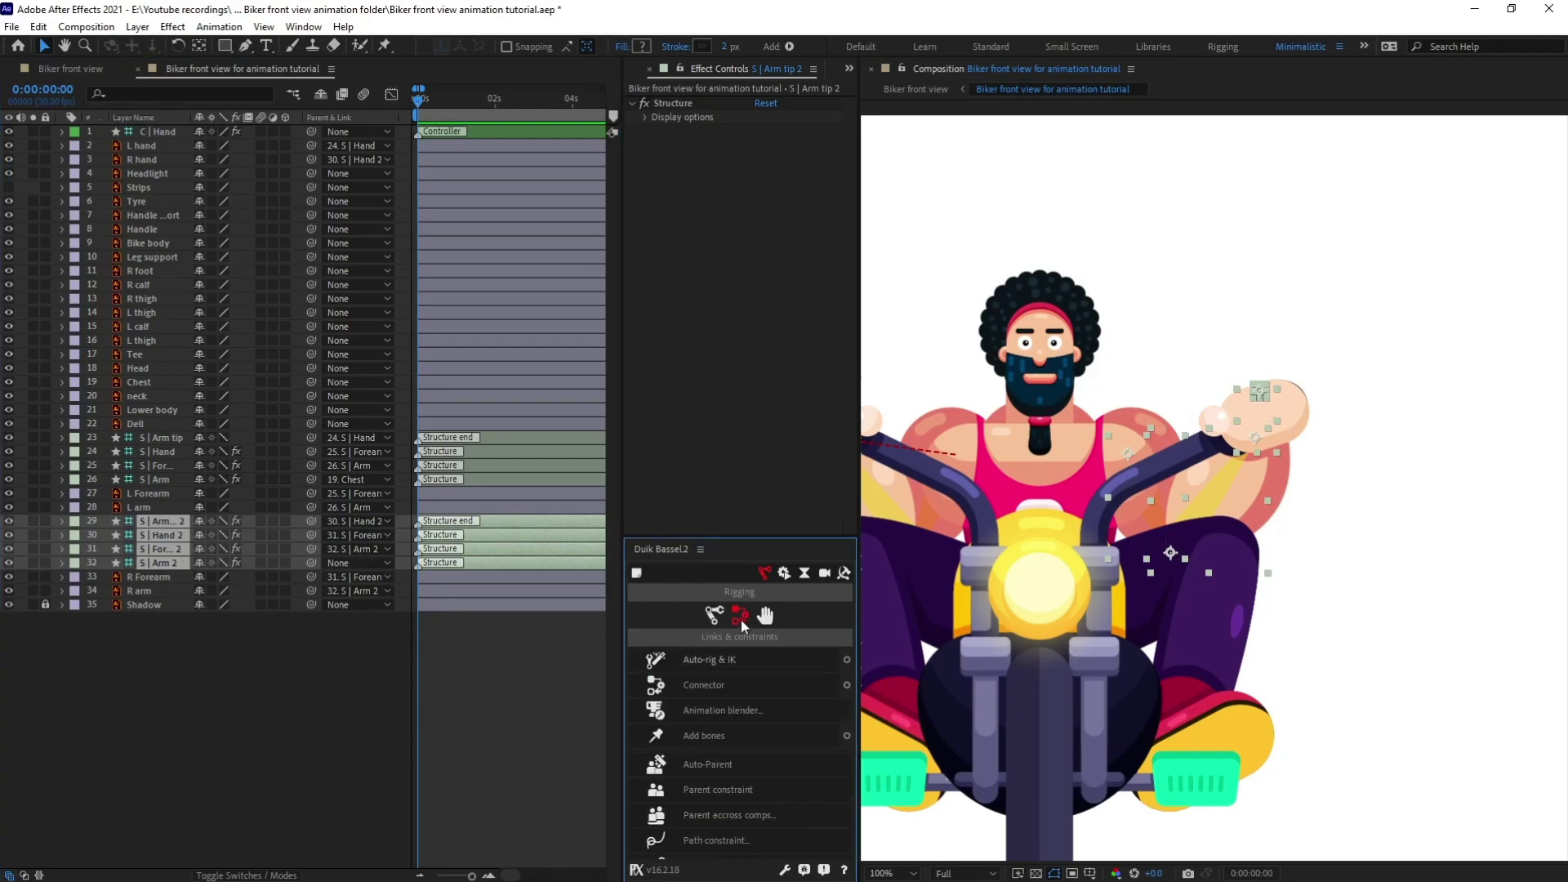
left_click(740, 660)
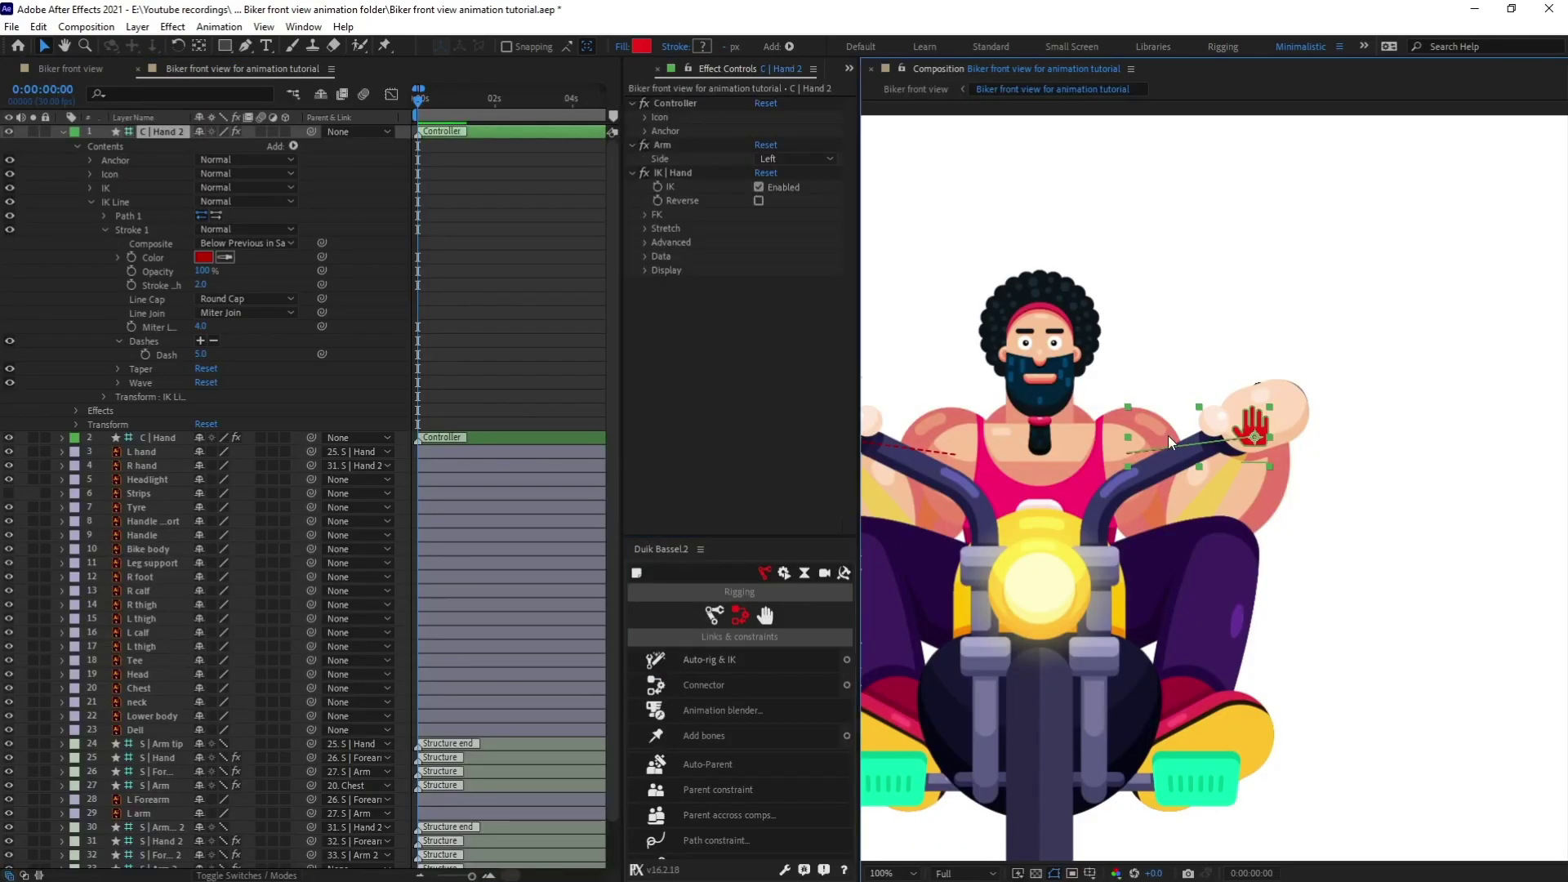
left_click_drag(1240, 418, 1234, 337)
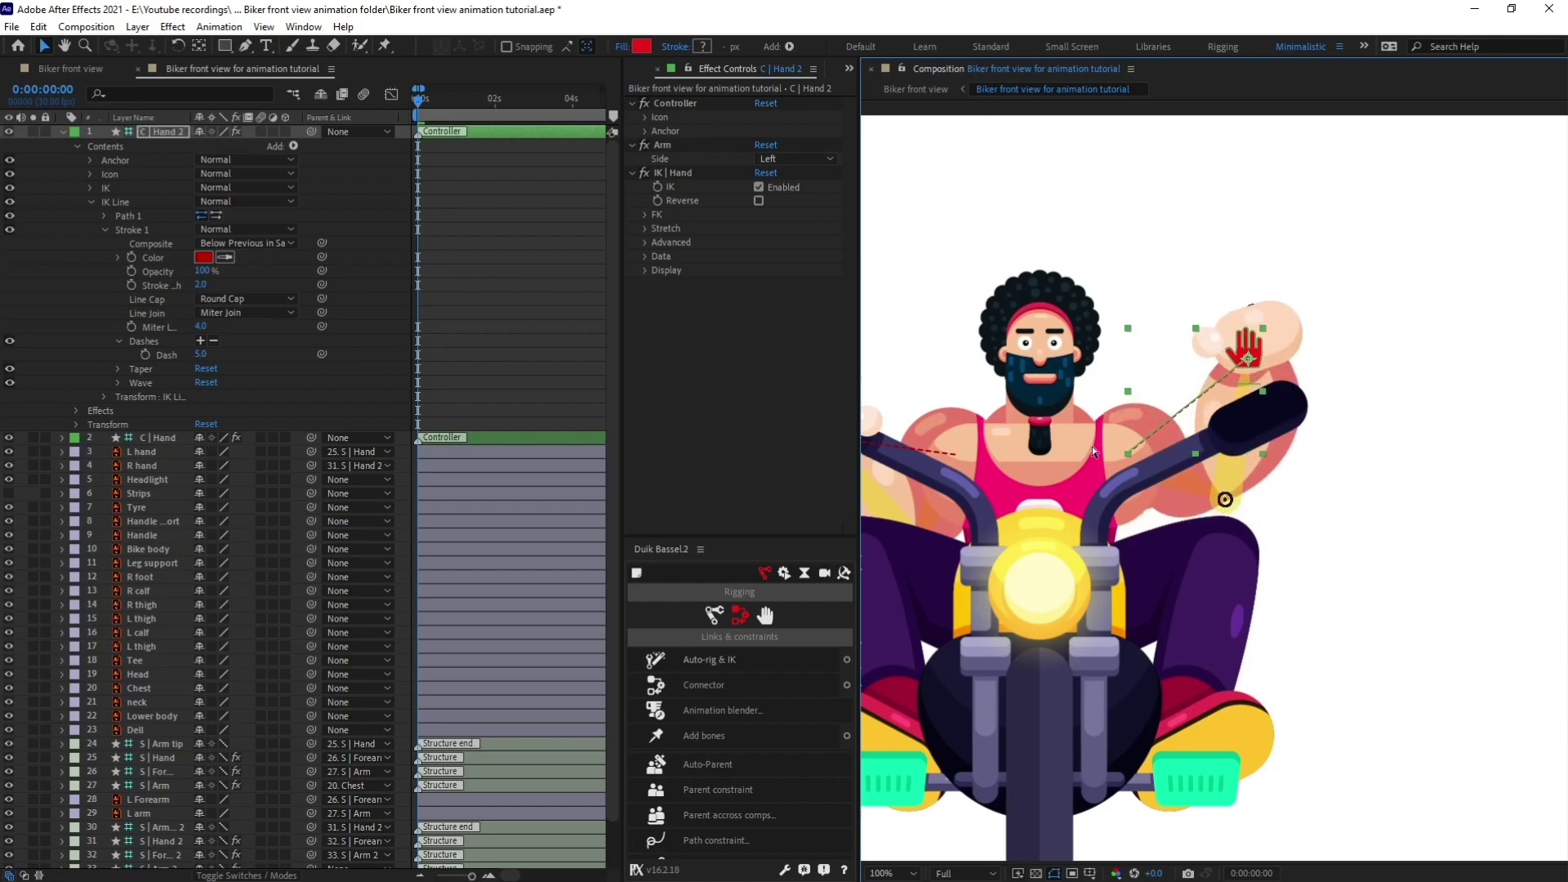
key("ctrl+z")
Step: Collapse the C | Hand 2 layer's properties and parent S | Arm 2 to Chest
left_click(63, 132)
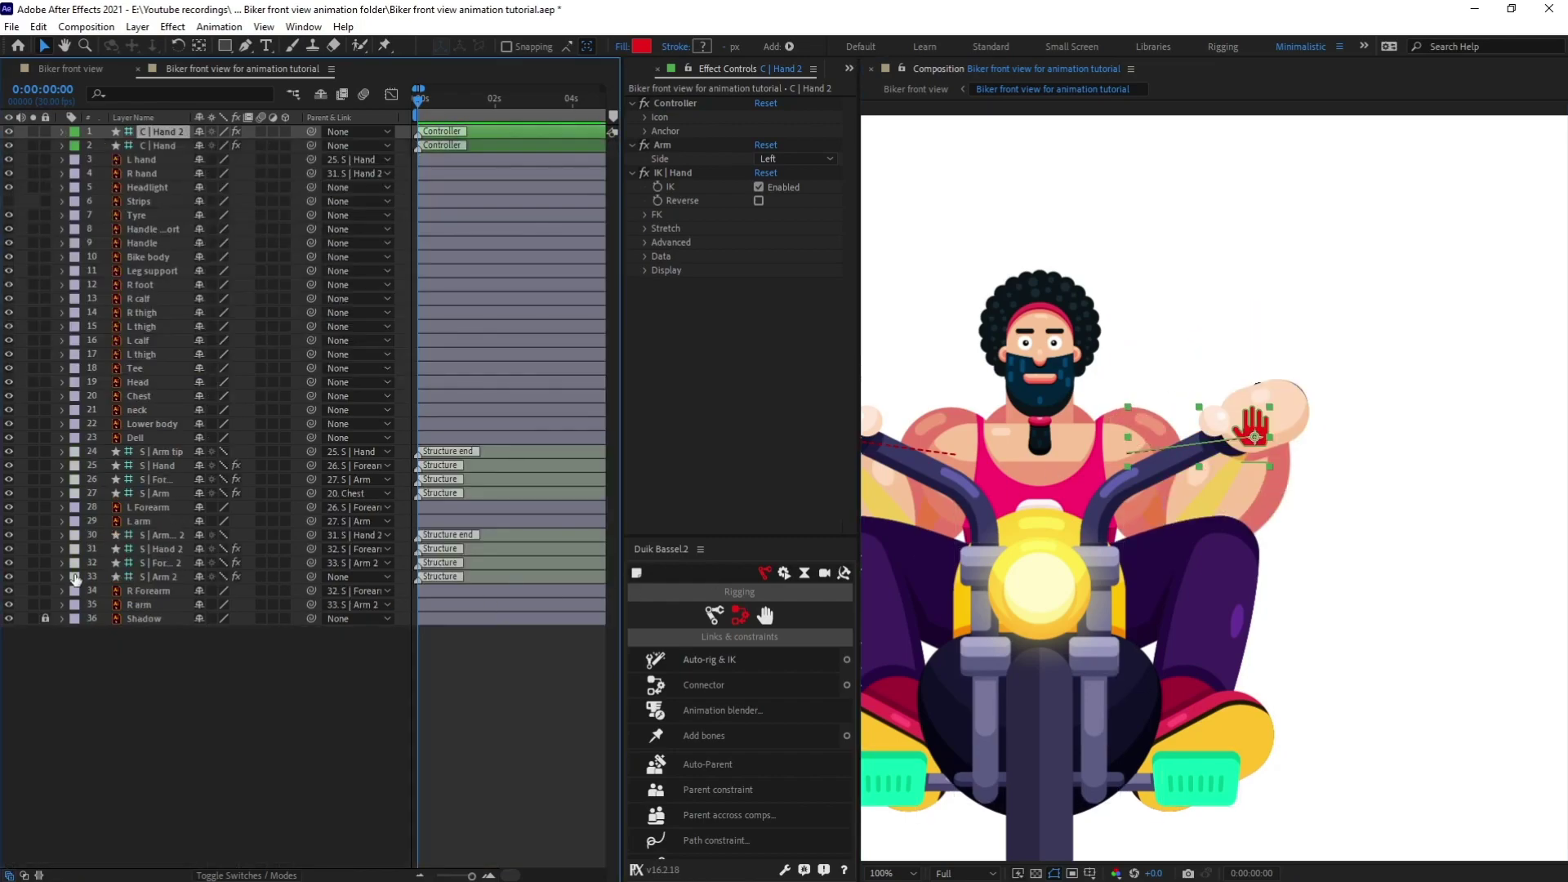
left_click(171, 576)
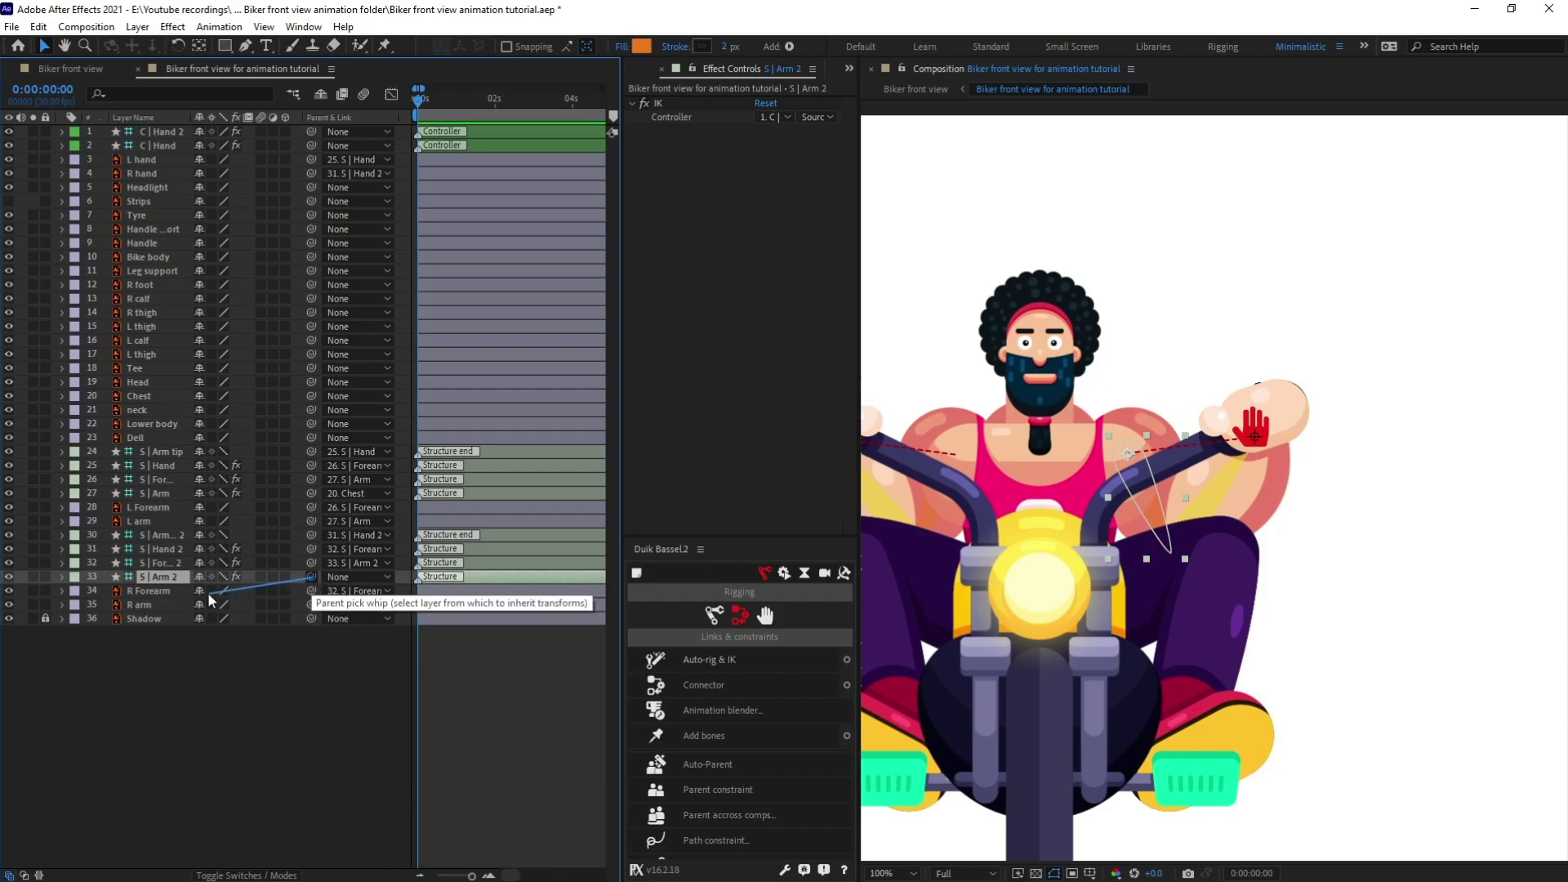
left_click_drag(242, 580, 167, 399)
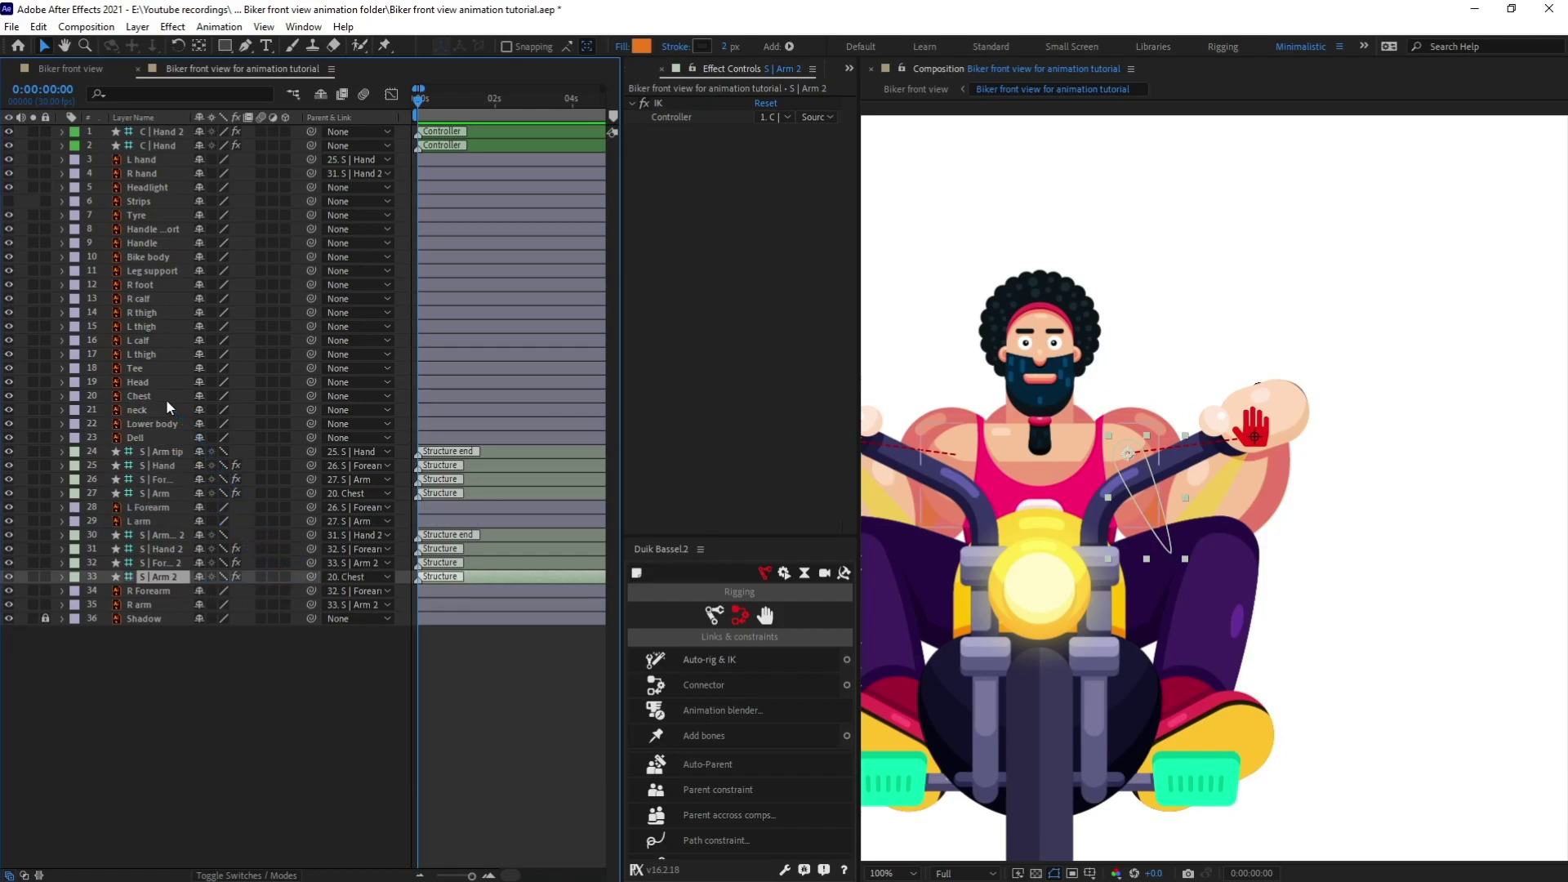
Step: Turn off visibility for both arms' structure layers, mark them as shy and hide shy layers in the timeline
left_click(174, 452)
left_click(165, 493, "shift")
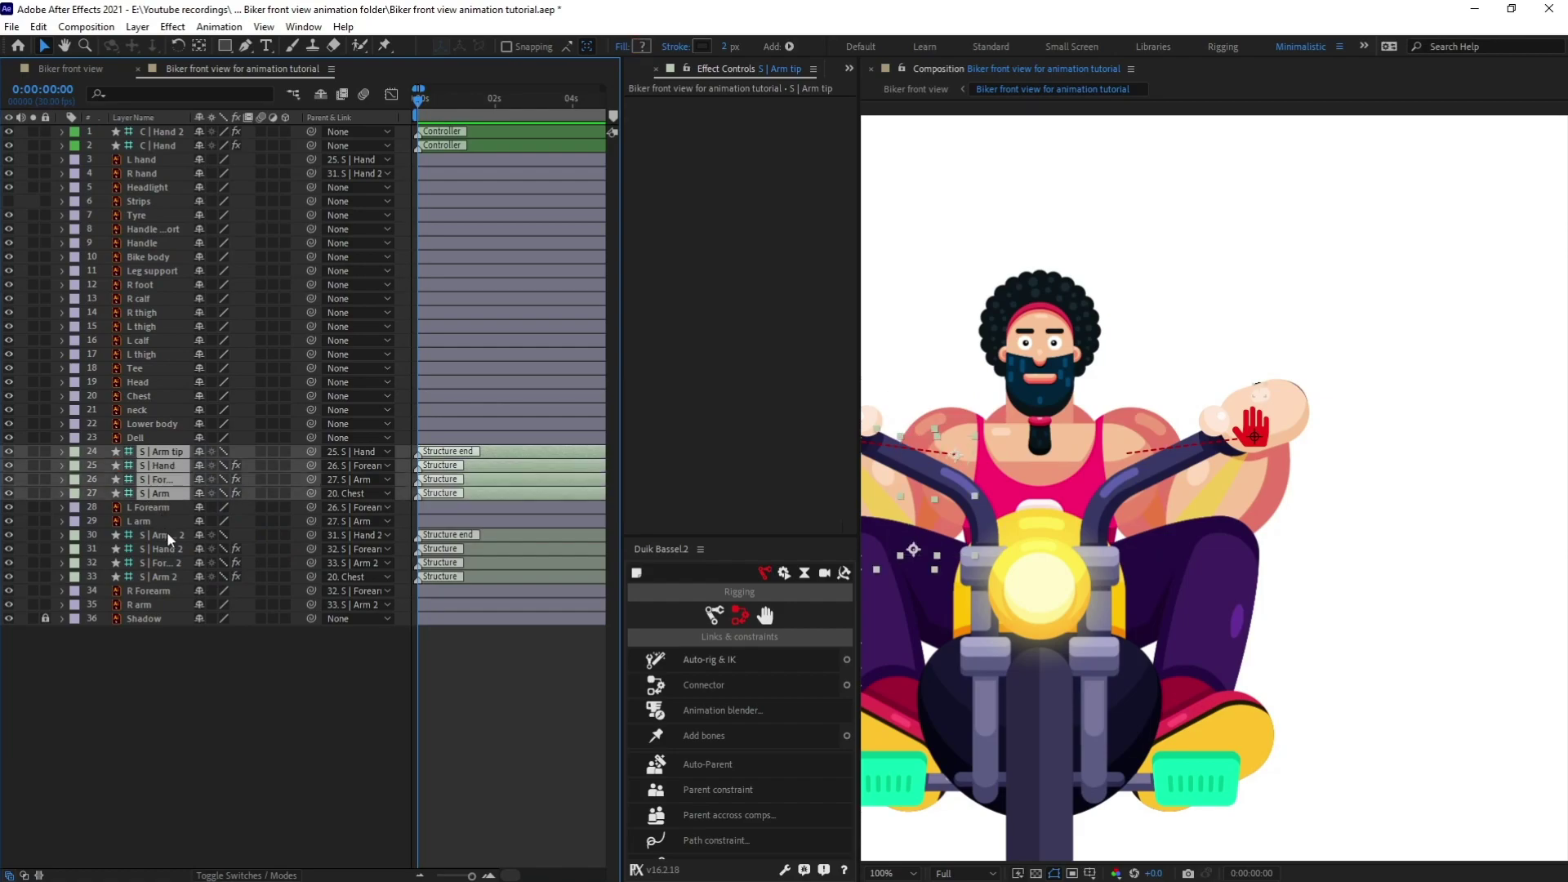
left_click(167, 535, "ctrl")
left_click(169, 549, "ctrl")
left_click(171, 563, "ctrl")
left_click(174, 576, "ctrl")
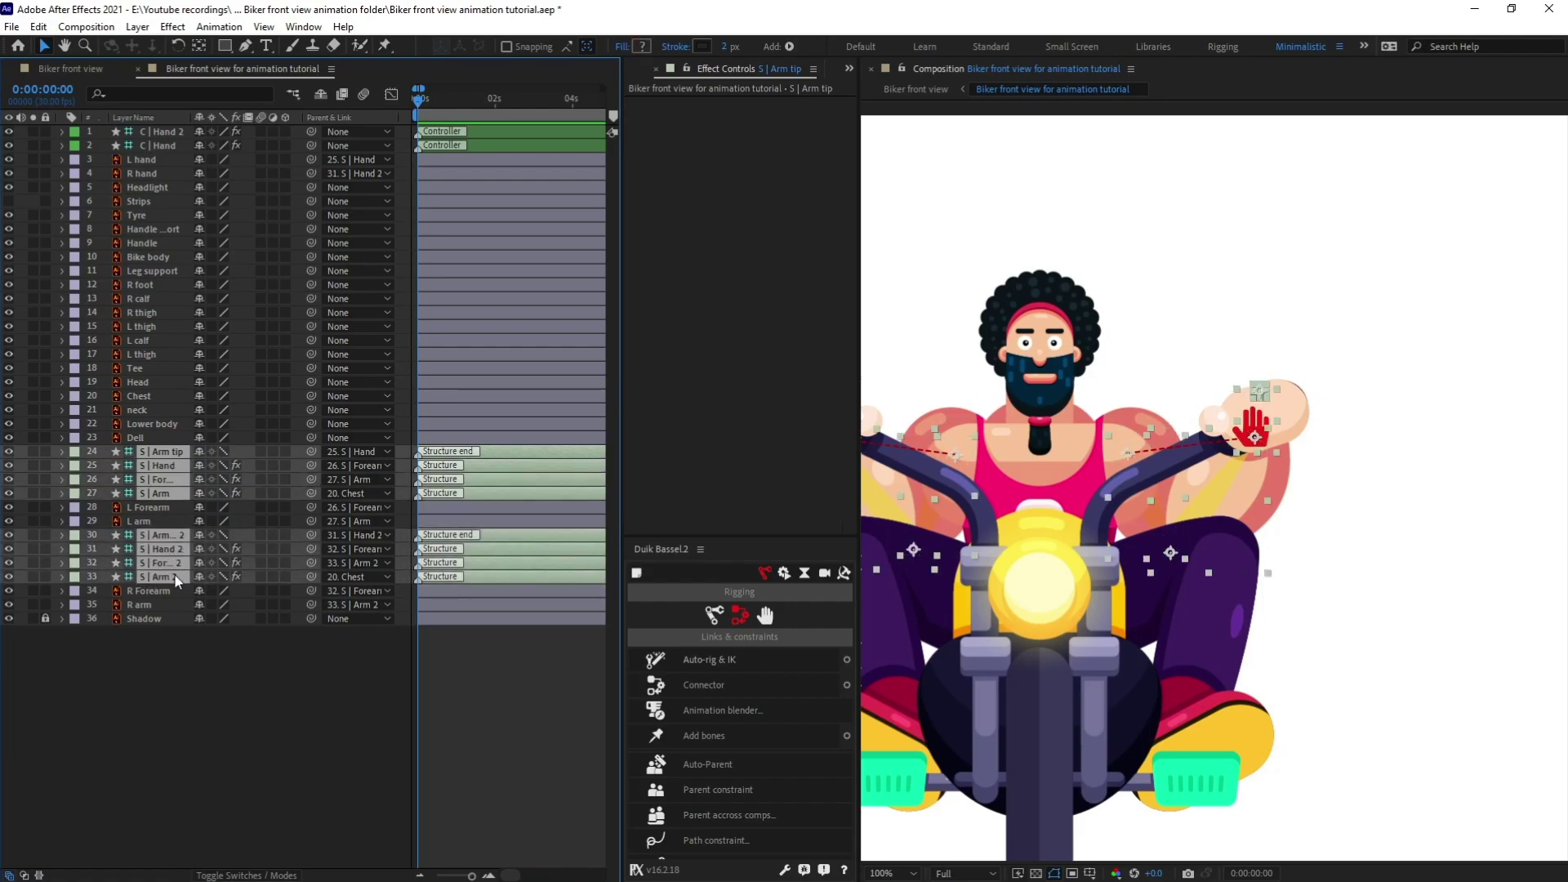
left_click(9, 577)
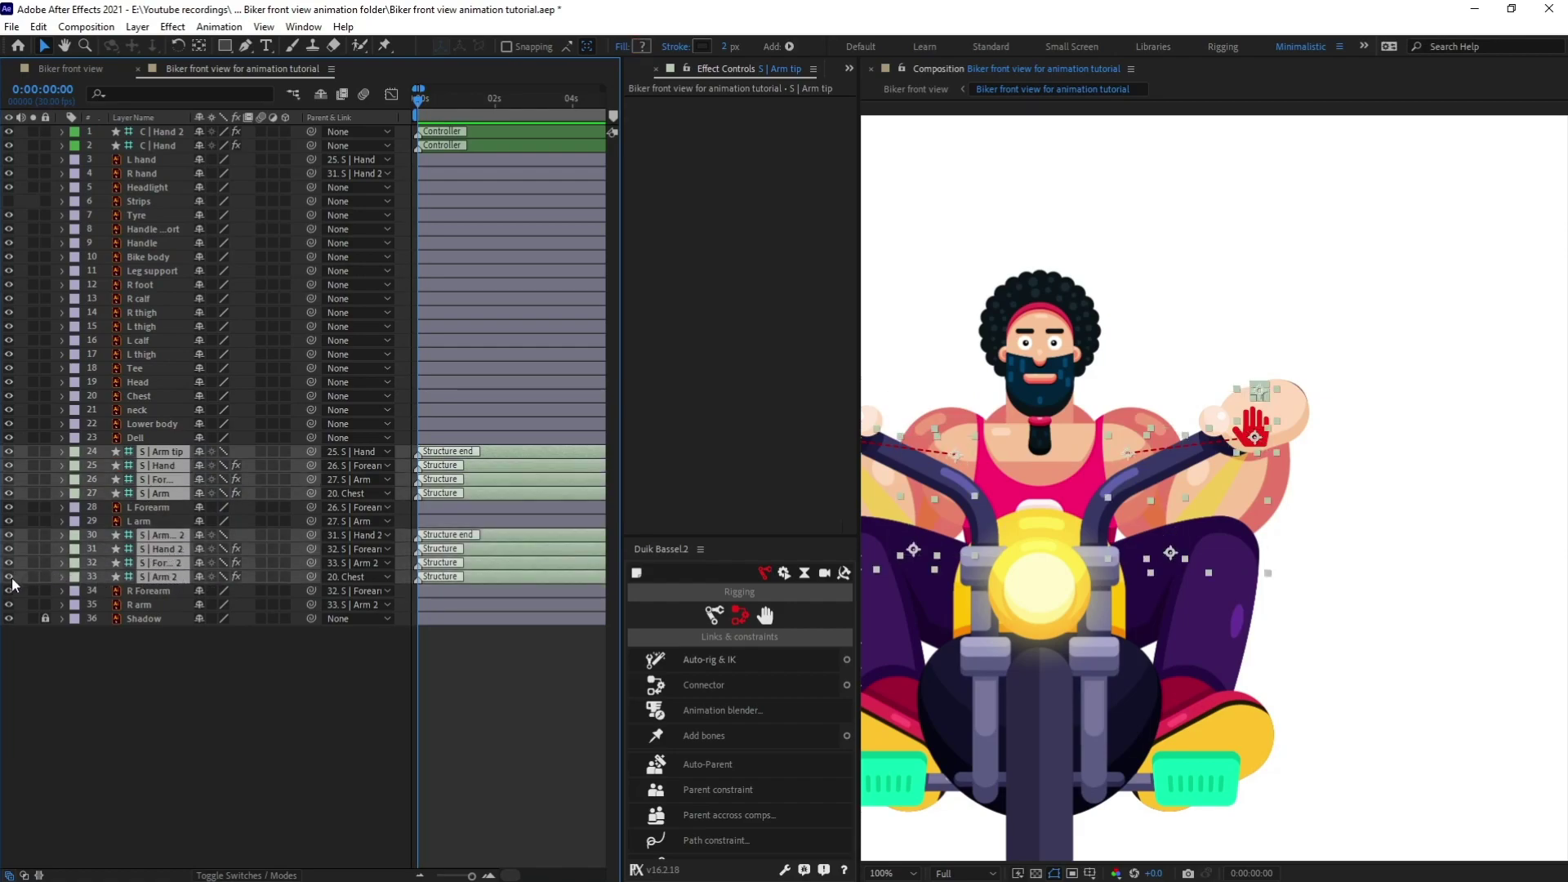
left_click(200, 566)
left_click(256, 689)
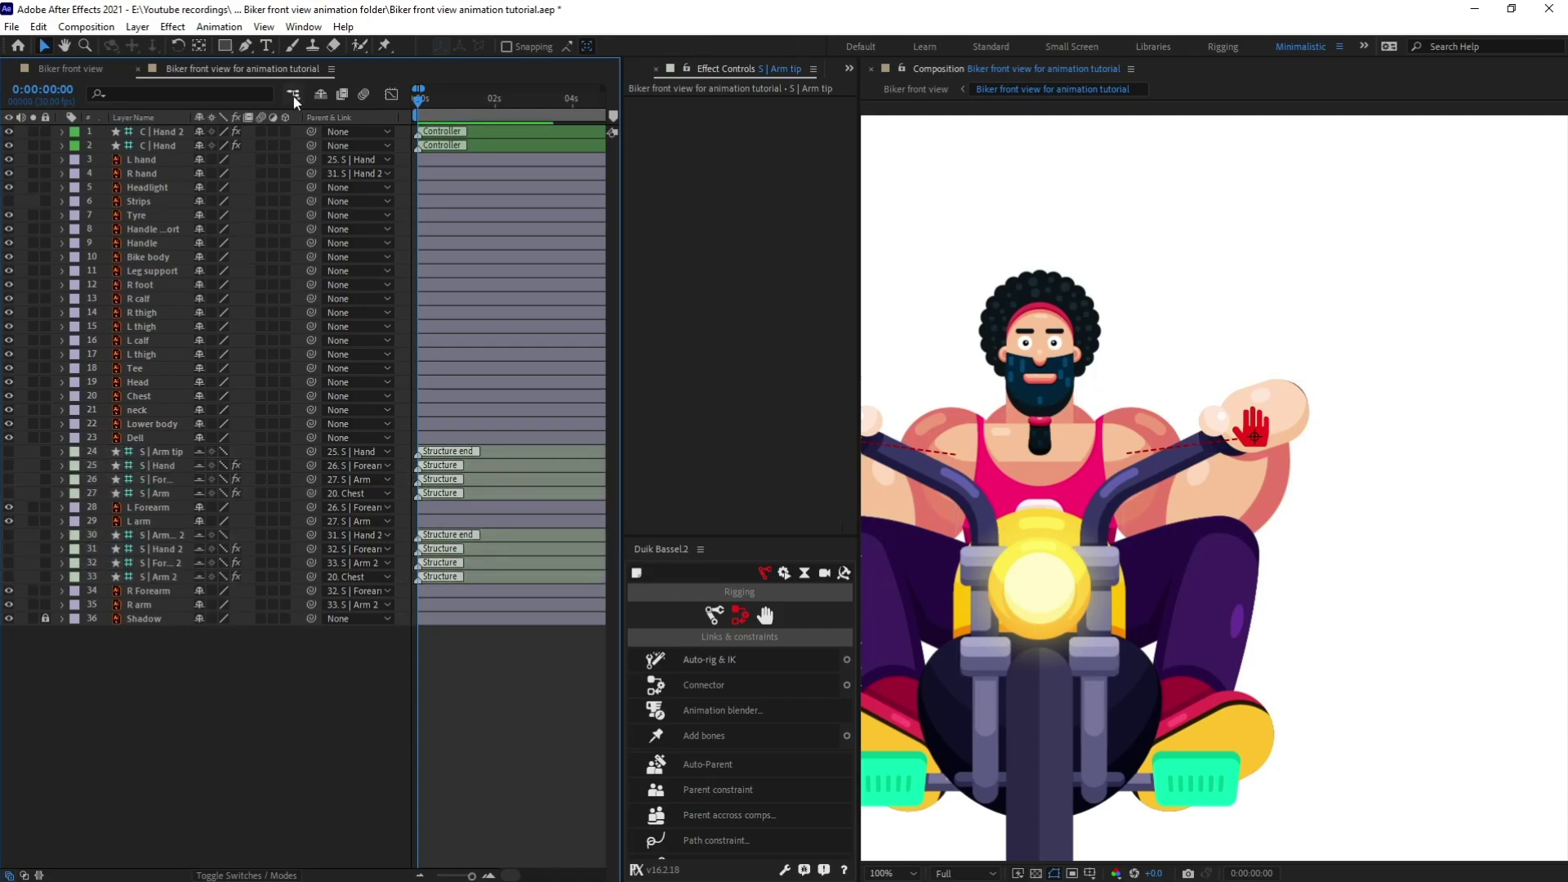
left_click(320, 98)
Step: Add a Duik Leg structure and move all its layers directly below R thigh in the layer stack
key("h")
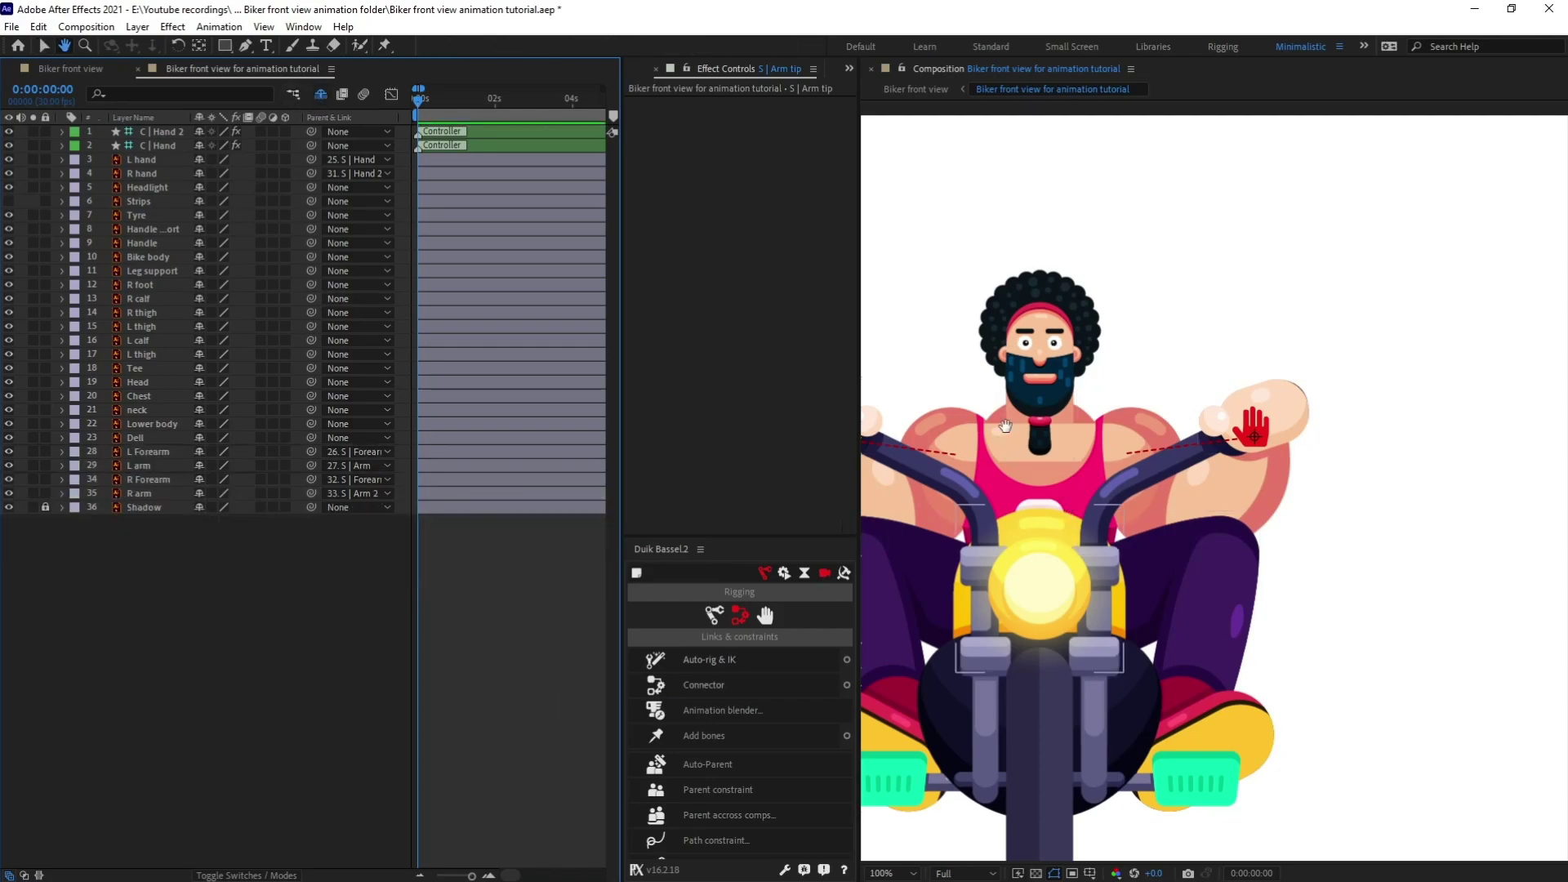
left_click_drag(1013, 420, 1161, 379)
key("v")
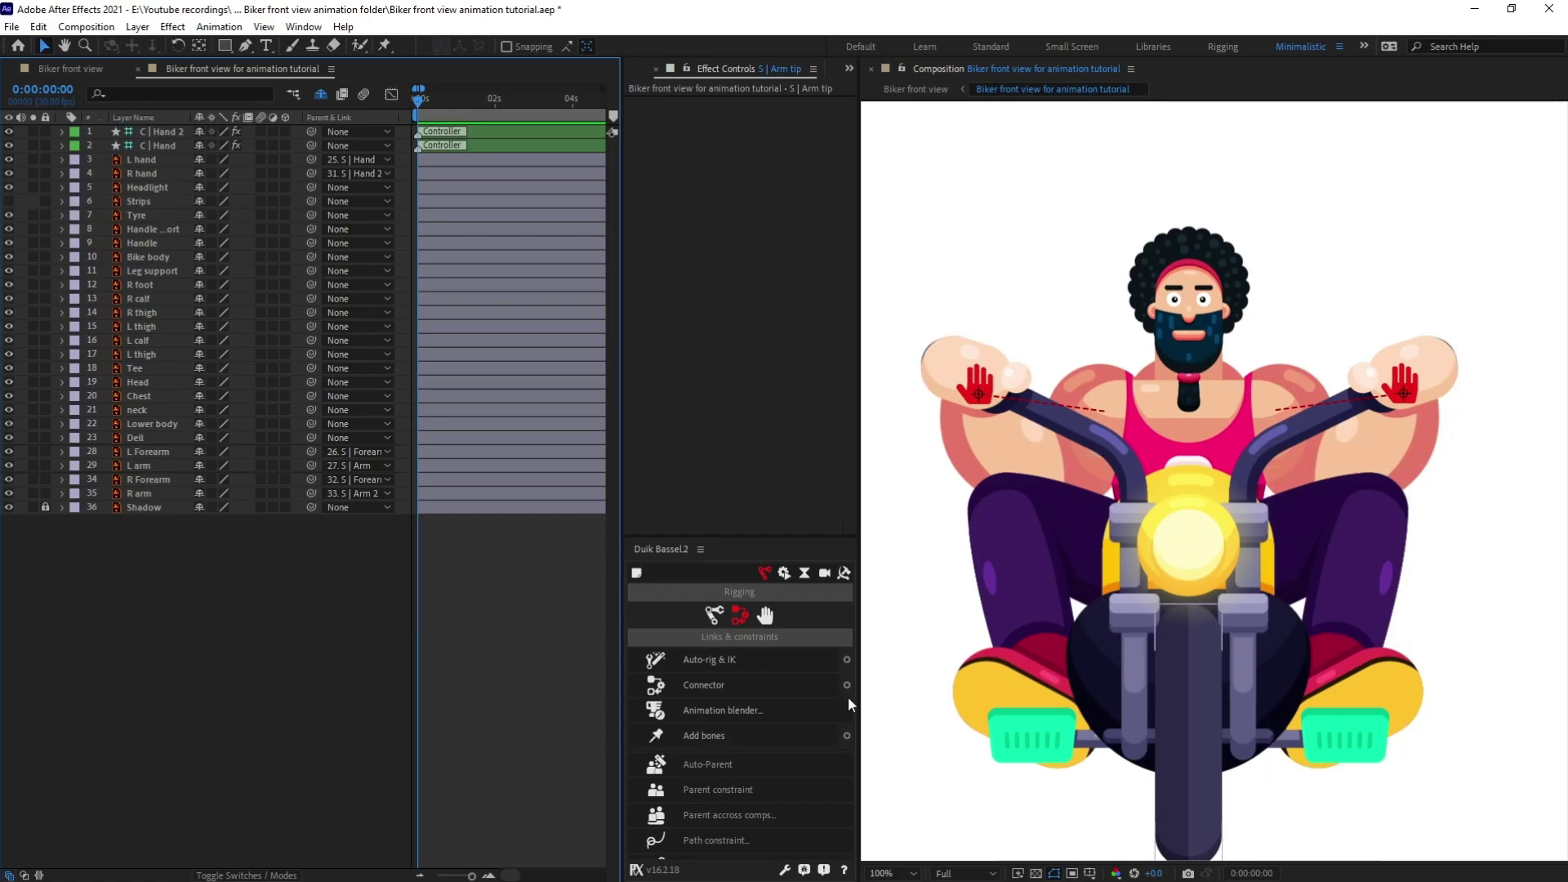
left_click(496, 713)
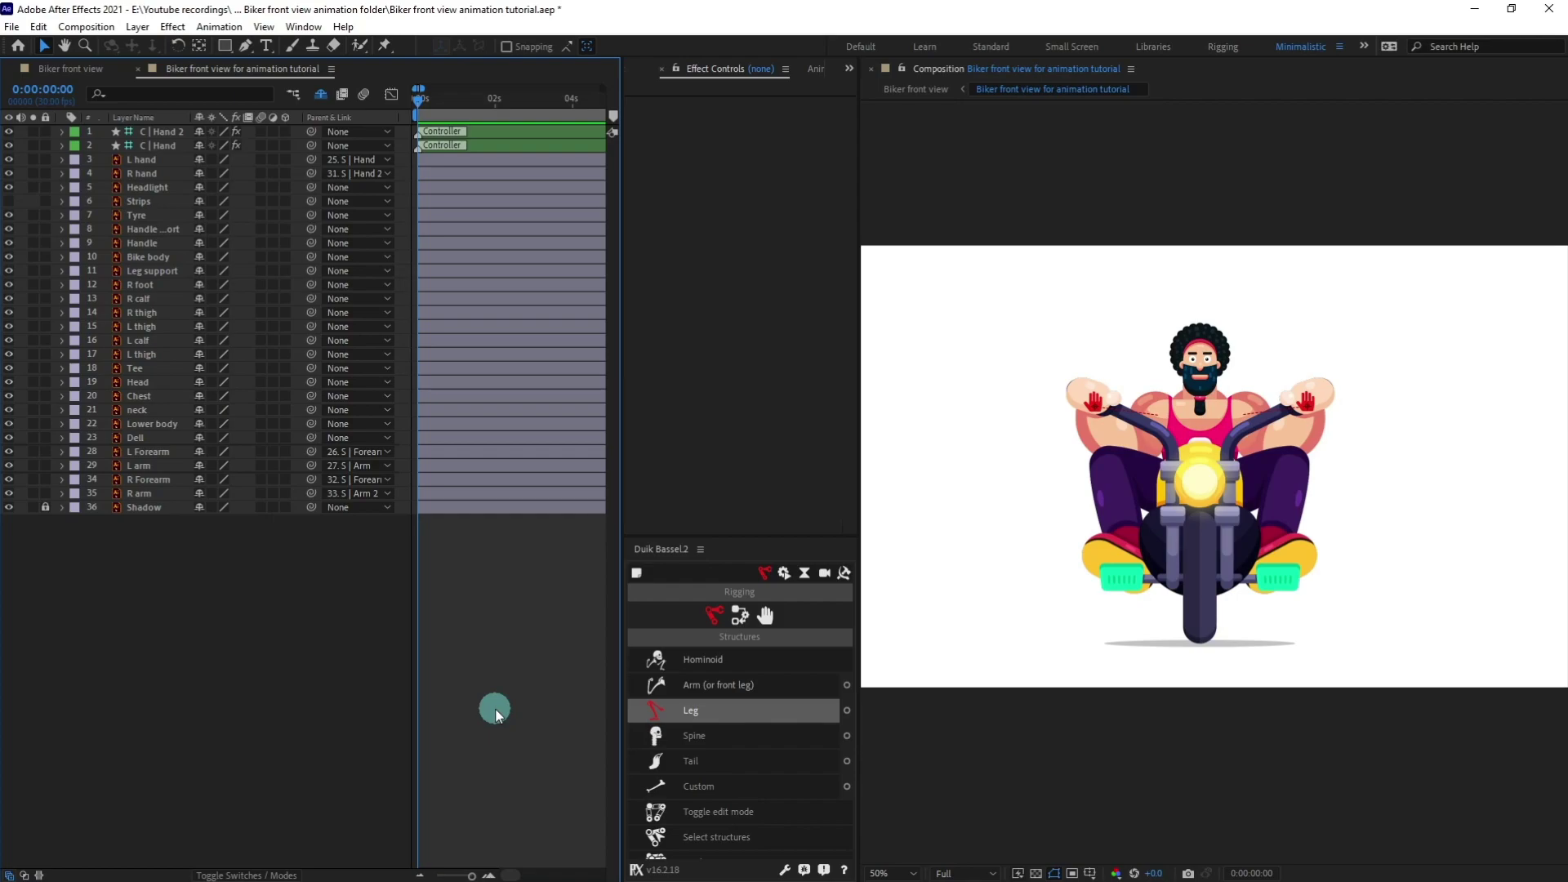
left_click(665, 712)
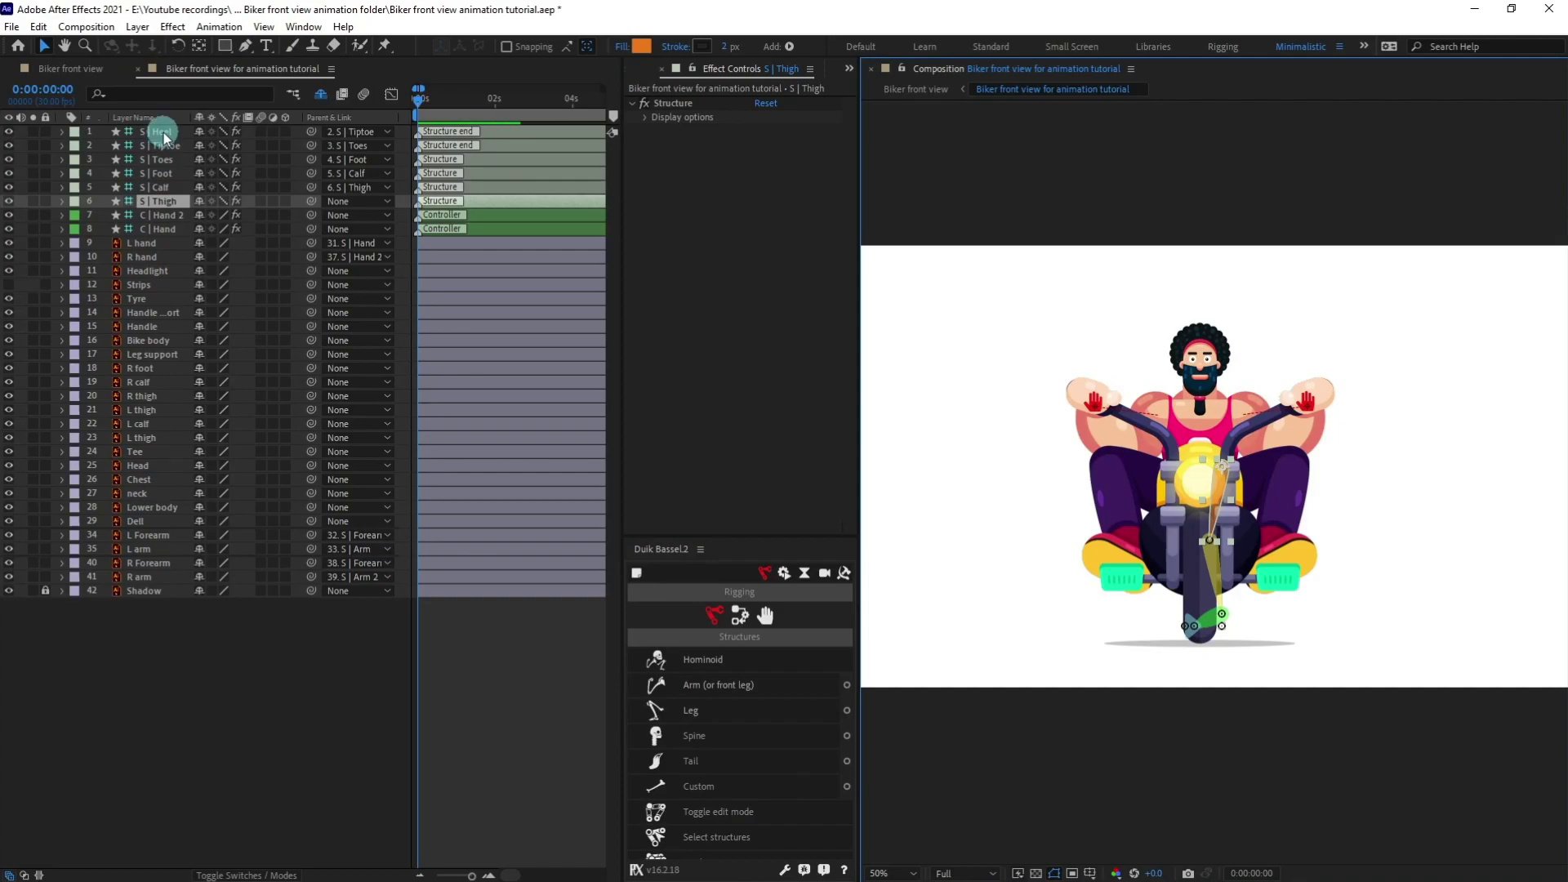
left_click(164, 133, "shift")
left_click_drag(174, 210, 197, 406)
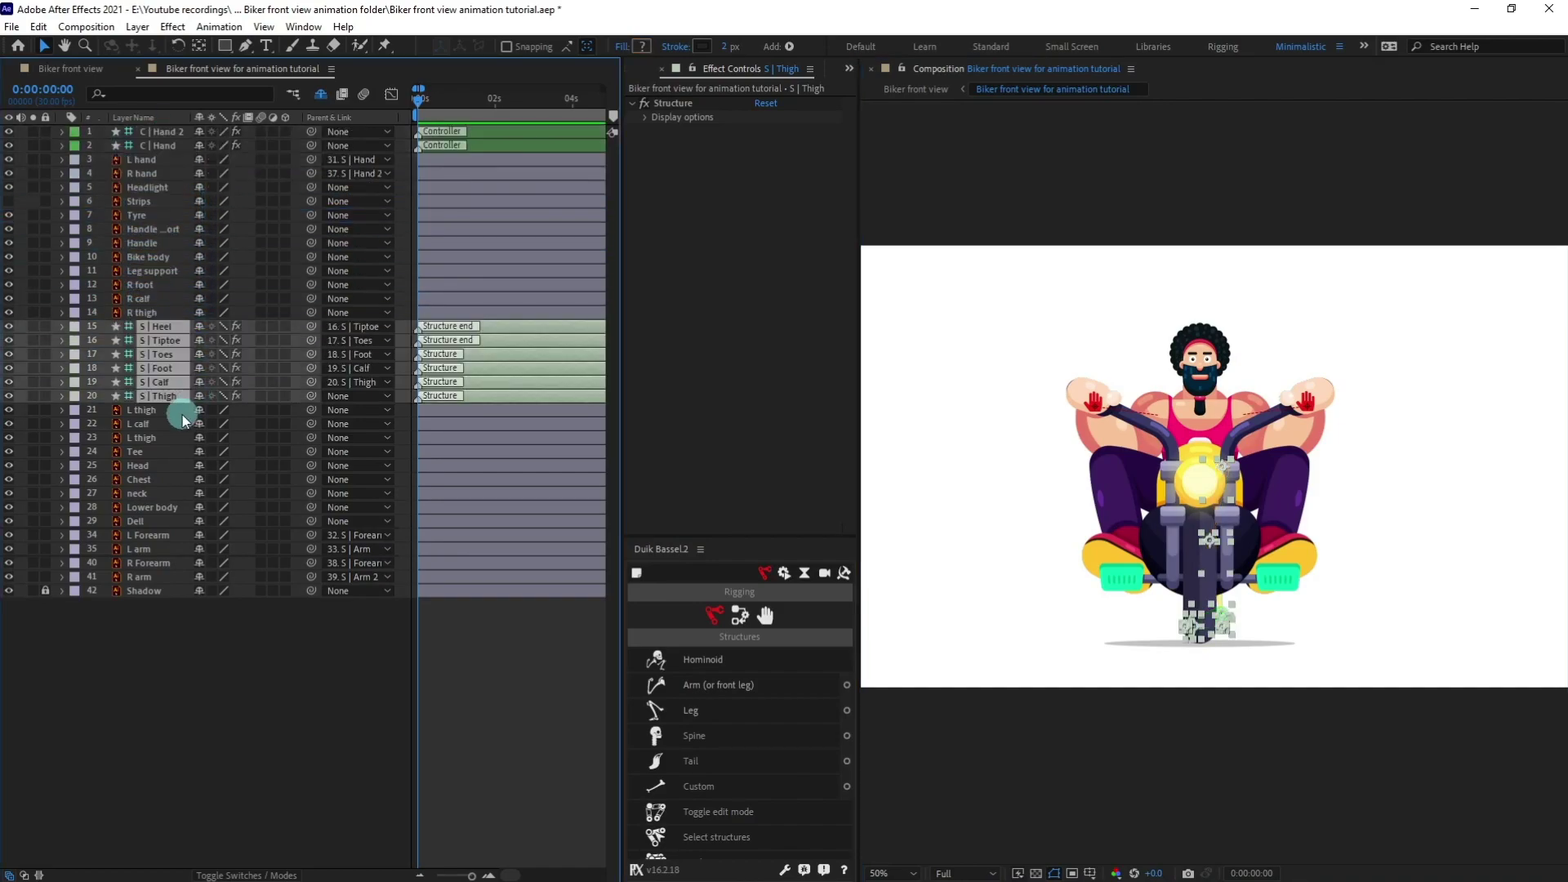
Step: Solo the leg structure layers together with the three left leg artwork layers
left_click(144, 437, "shift")
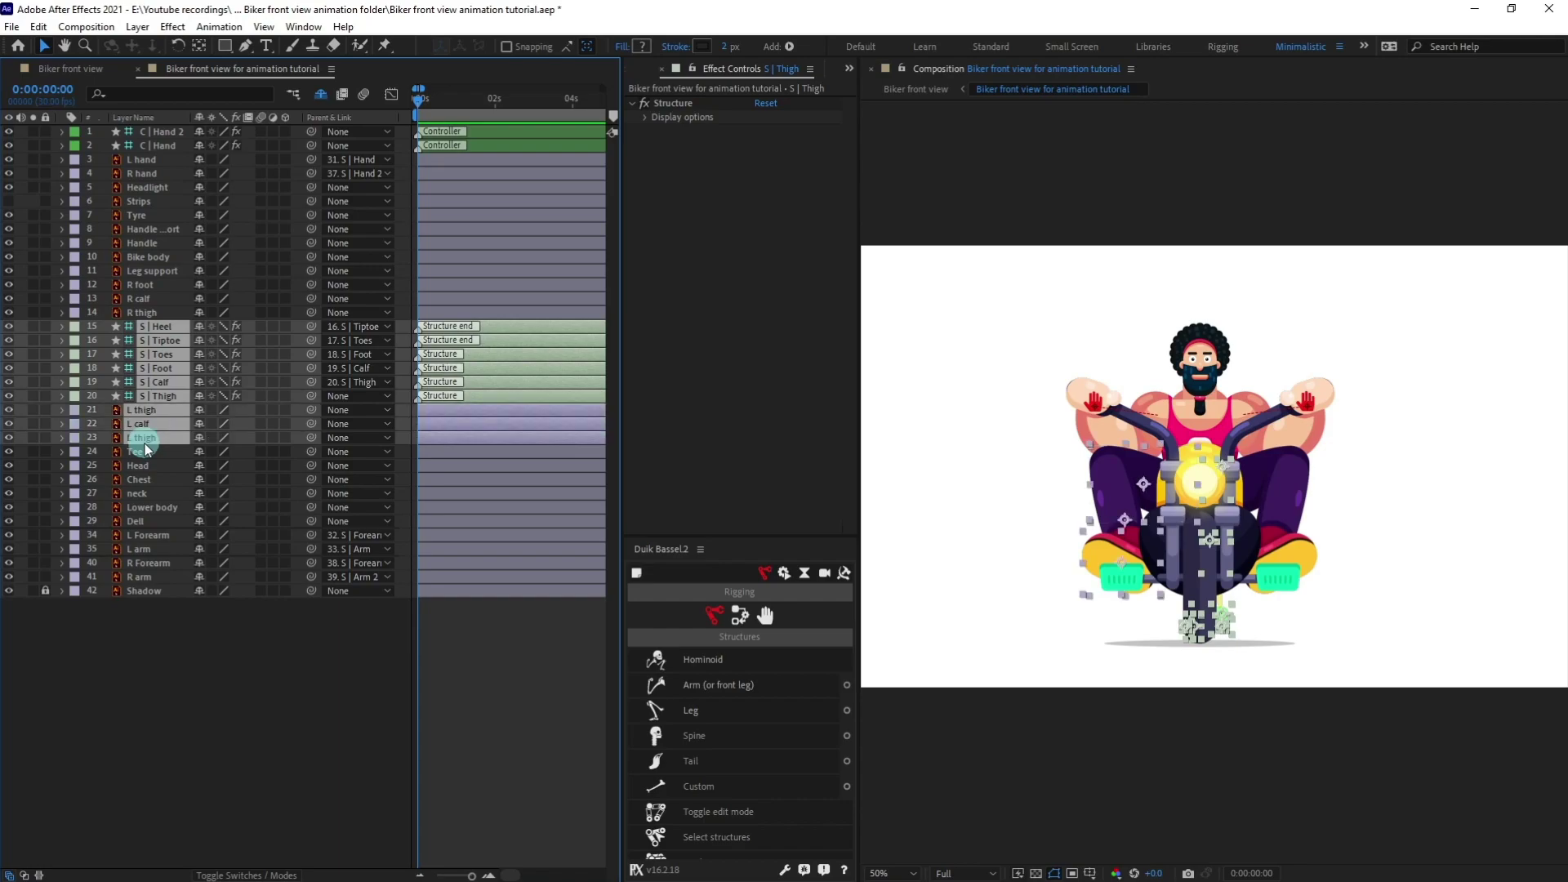
left_click(33, 441)
left_click(529, 672)
Step: Position the leg structure's hip joint at the inner end of the left thigh and its knee joint at the bend
scroll(1120, 577, "up", 1)
key("space")
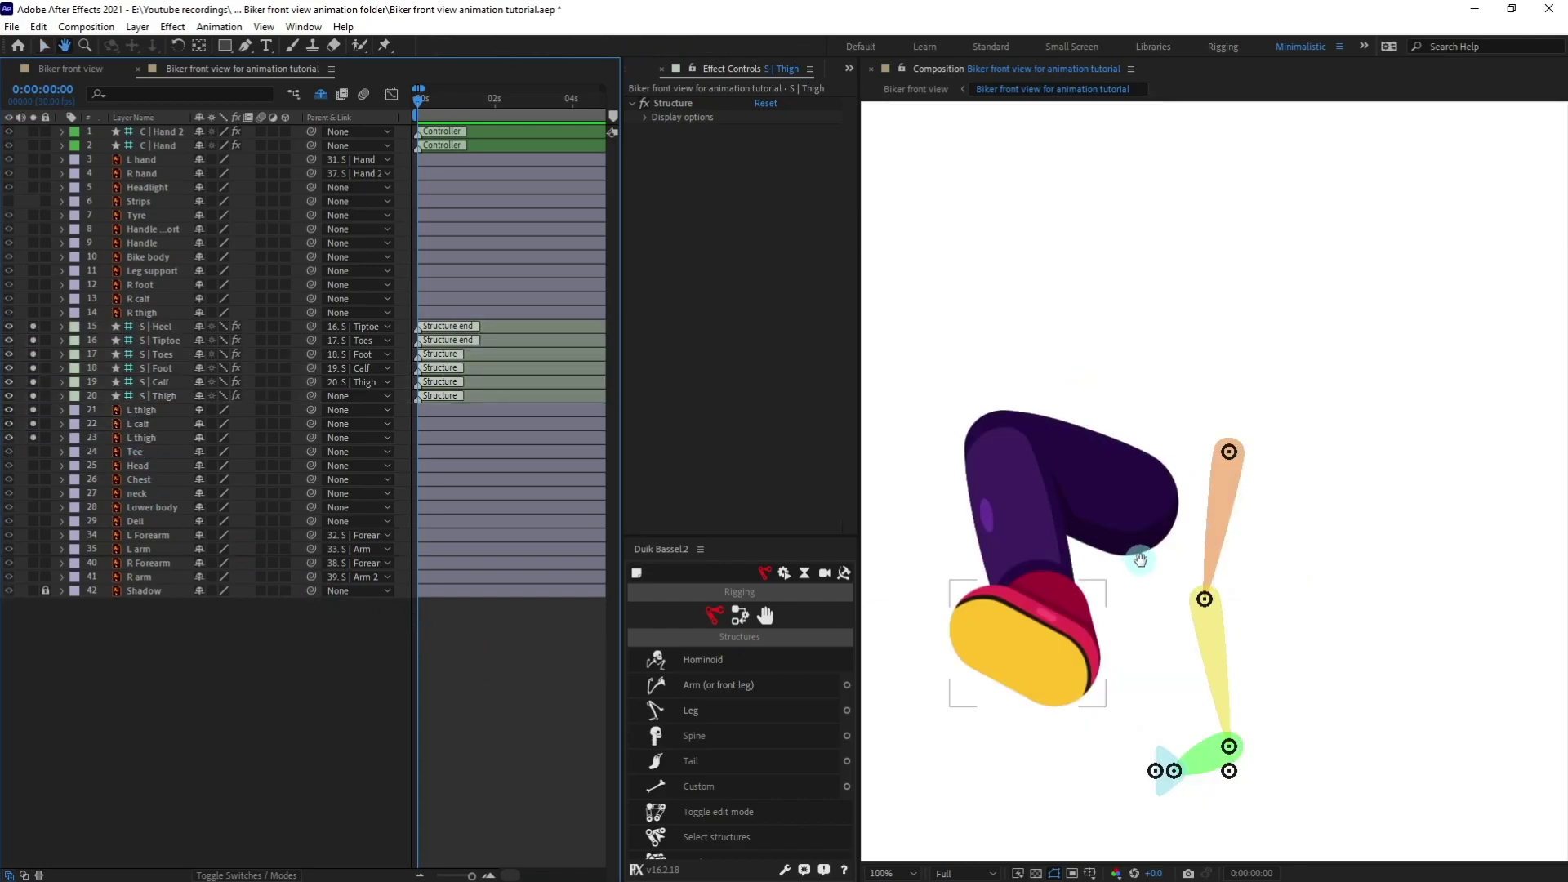
left_click_drag(1141, 561, 1150, 579)
left_click(1232, 484)
left_click_drag(1229, 467, 1137, 521)
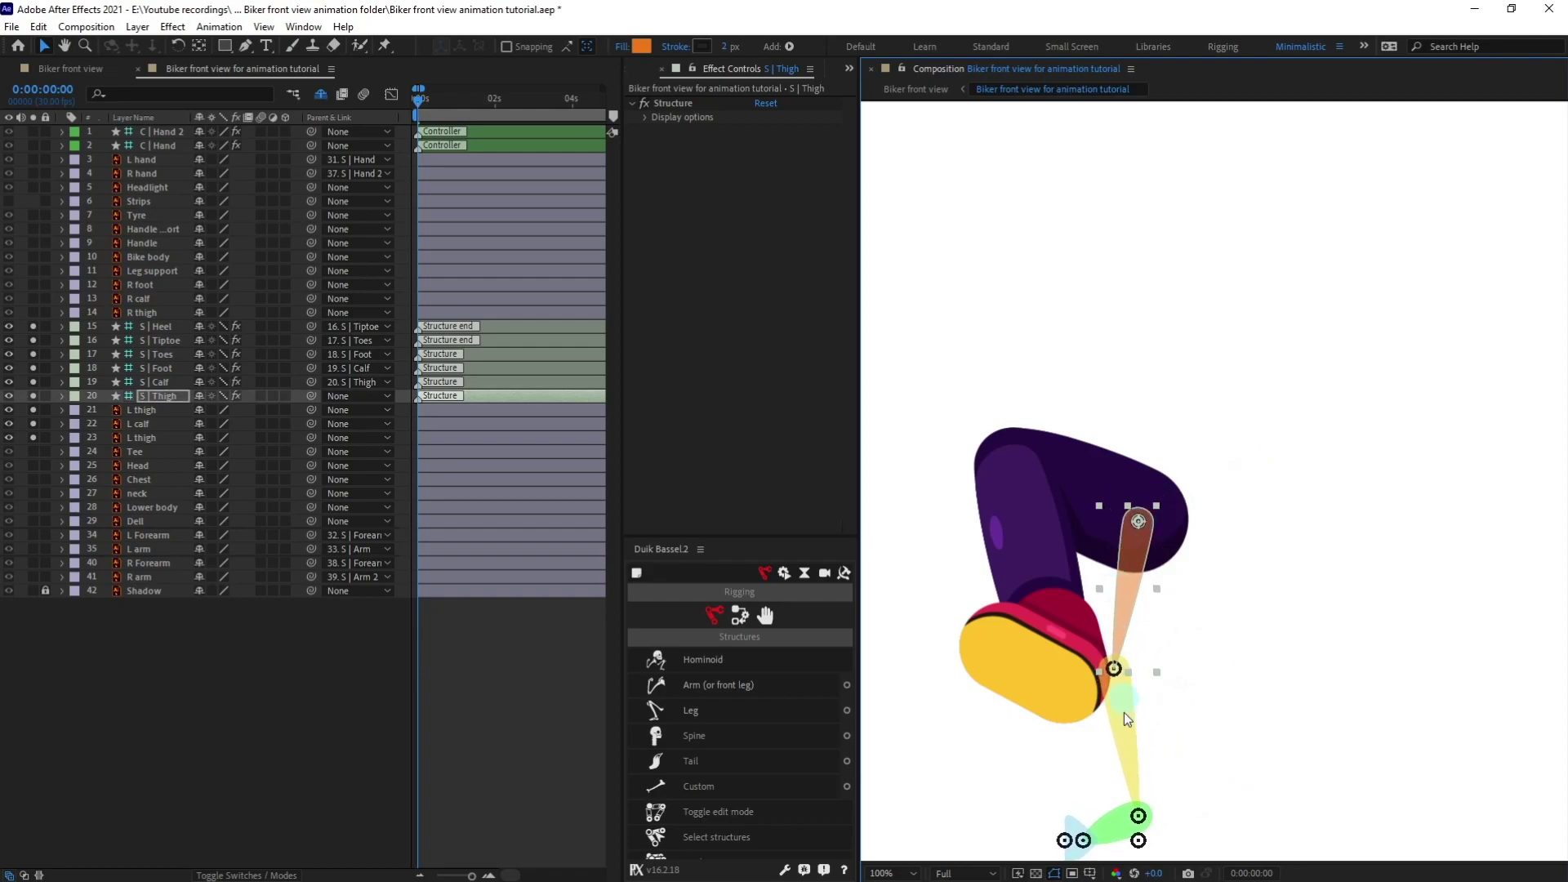
left_click(1125, 722)
left_click_drag(1114, 668, 1006, 461)
Step: Position the structure's foot, toes, tiptoe and heel joints along the left shoe's sole
left_click(159, 368)
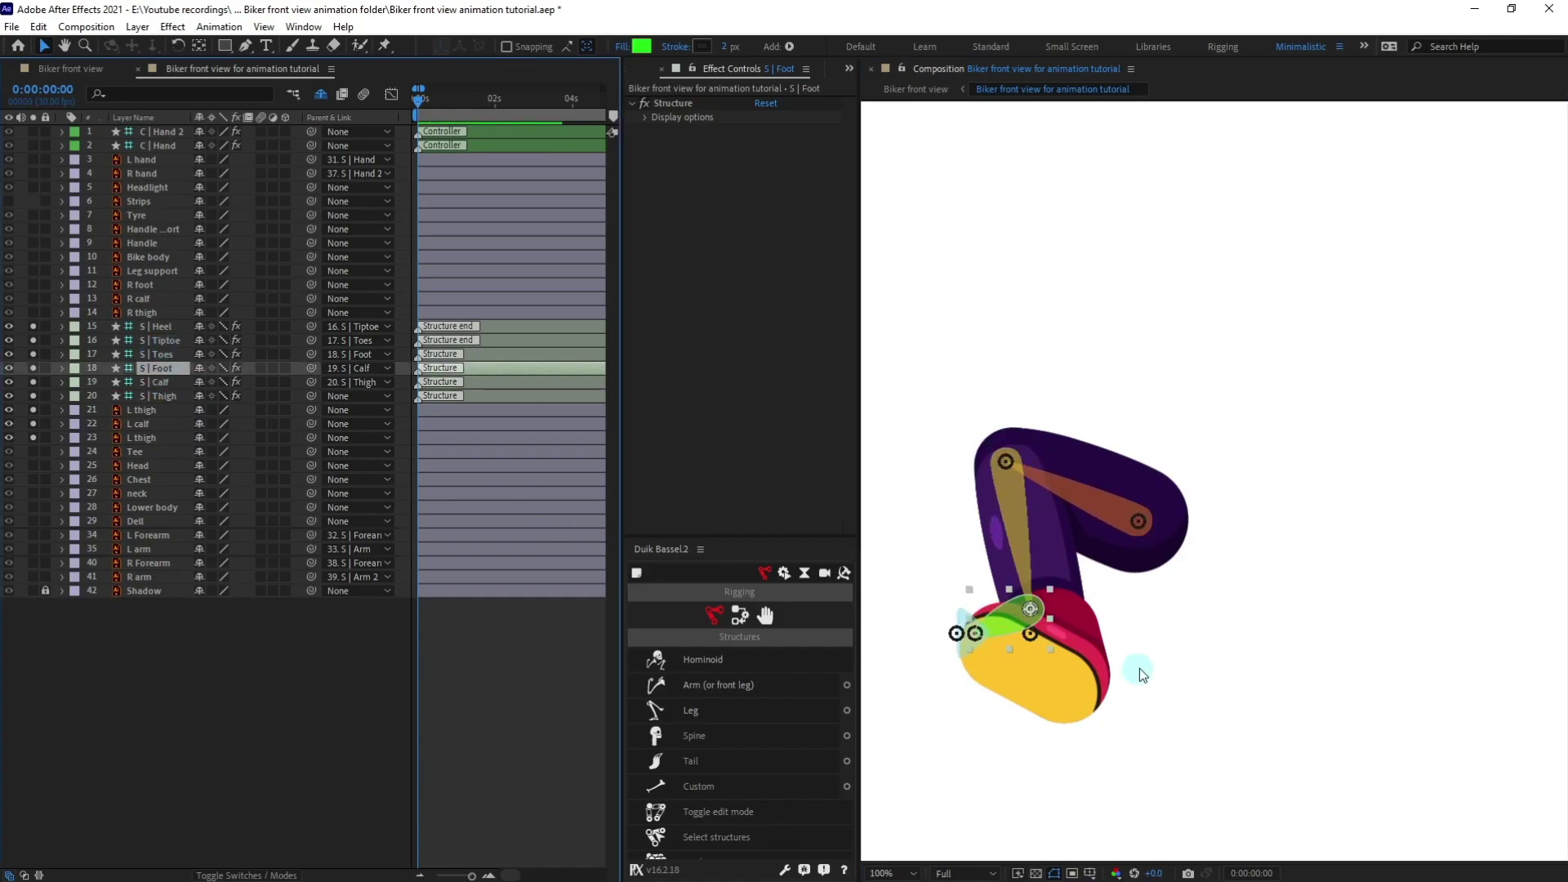
left_click(1054, 649)
left_click_drag(1061, 650, 1093, 709)
left_click(159, 353)
left_click(176, 342)
left_click(1045, 625)
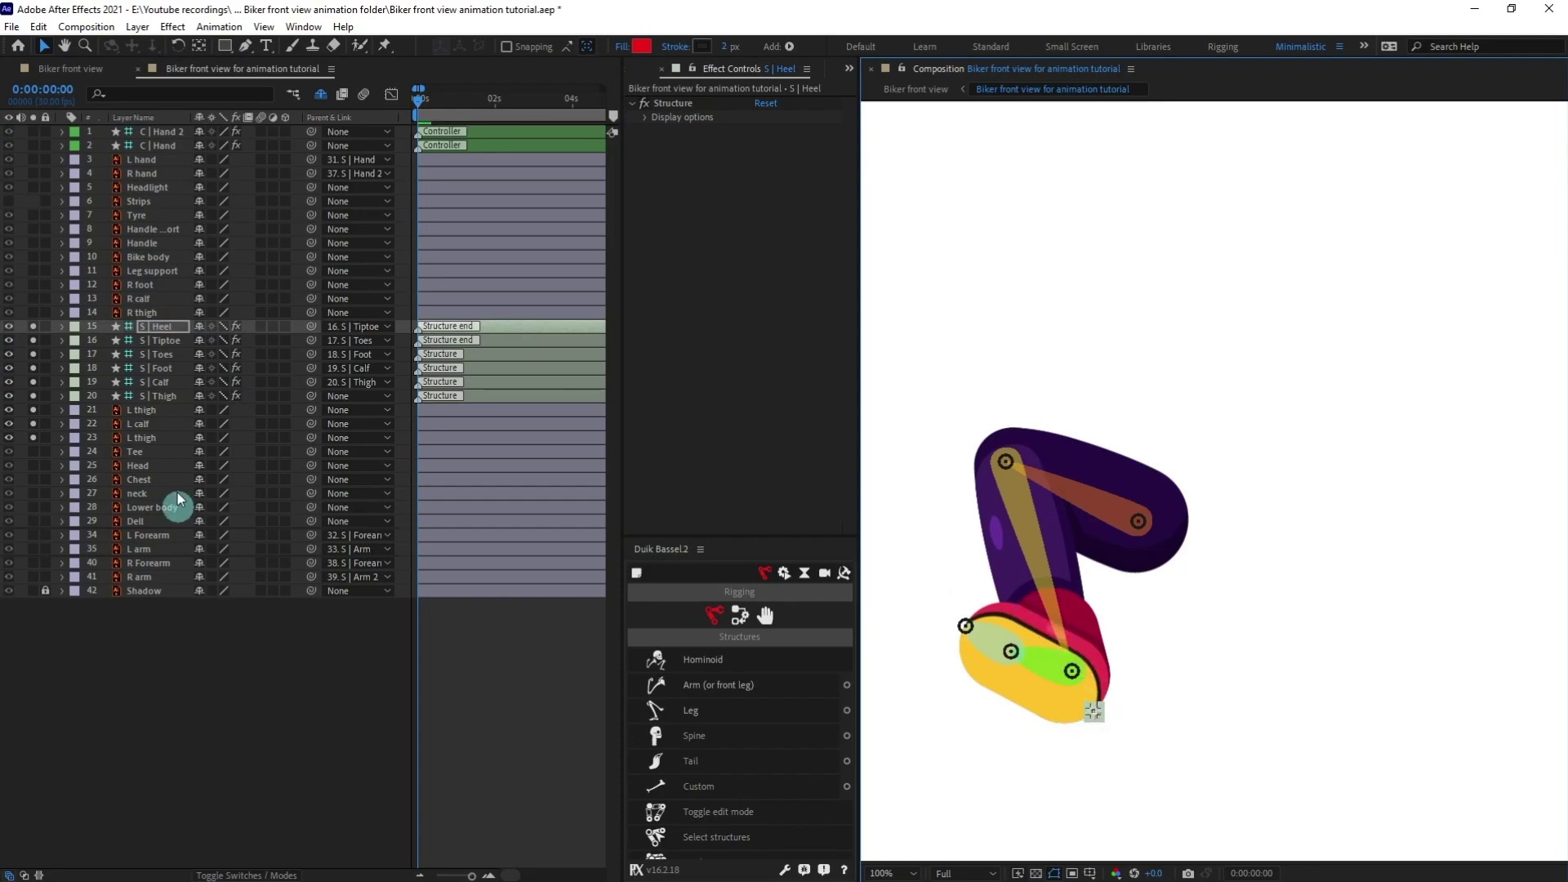
Step: Parent the lower L thigh layer to S | Thigh and L calf to S | Calf
left_click(148, 438)
left_click_drag(310, 438, 168, 396)
left_click(173, 424)
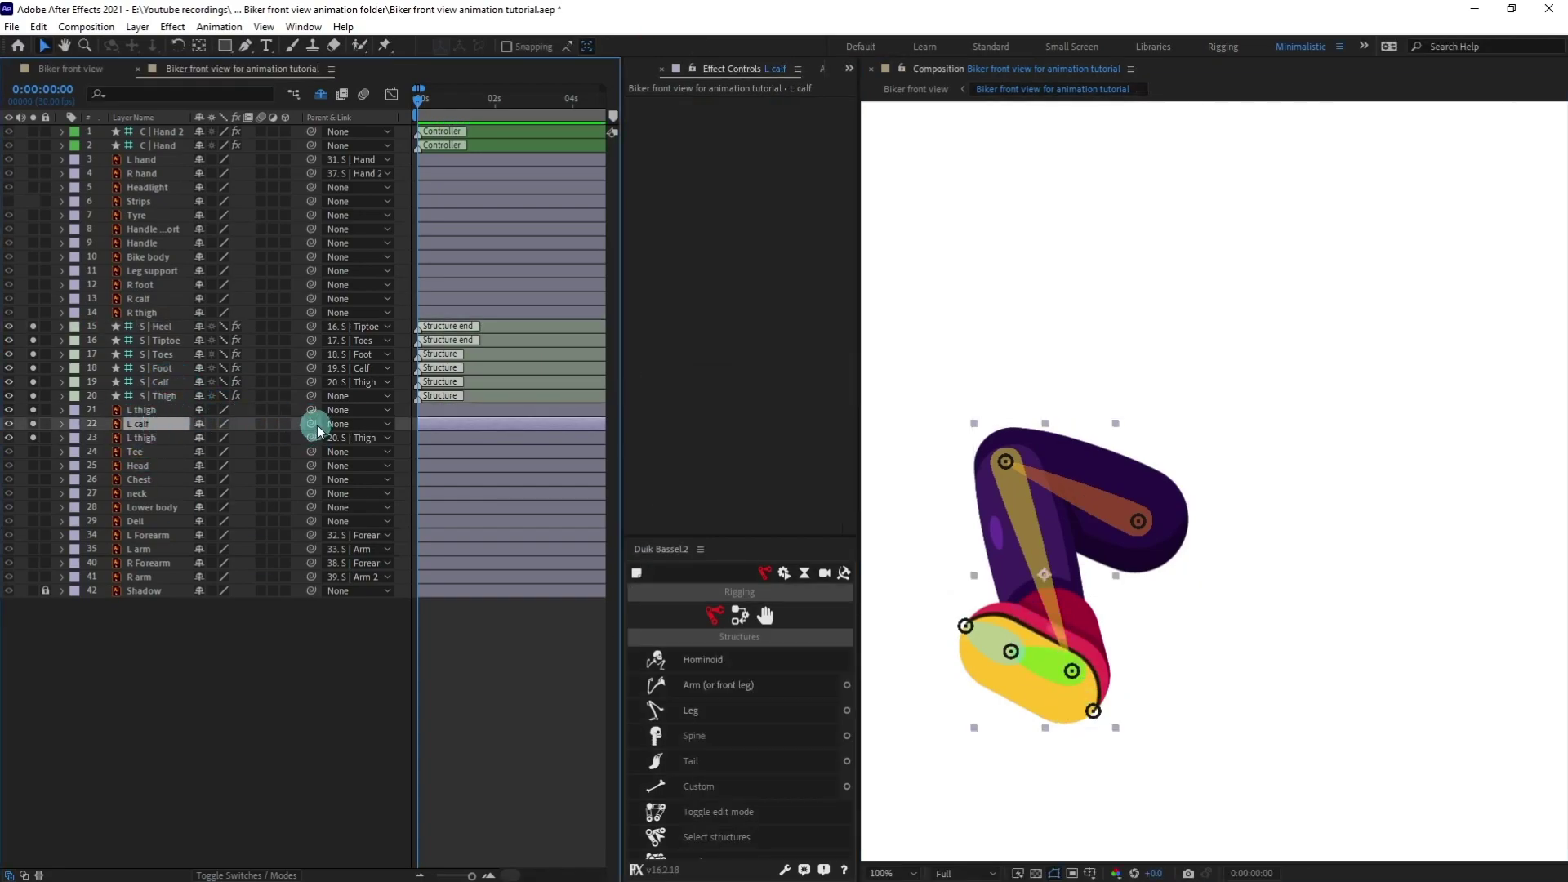
left_click_drag(311, 424, 160, 384)
Step: Rename the L thigh layer above L calf to "L foot" and parent it to S | Foot
left_click(282, 413)
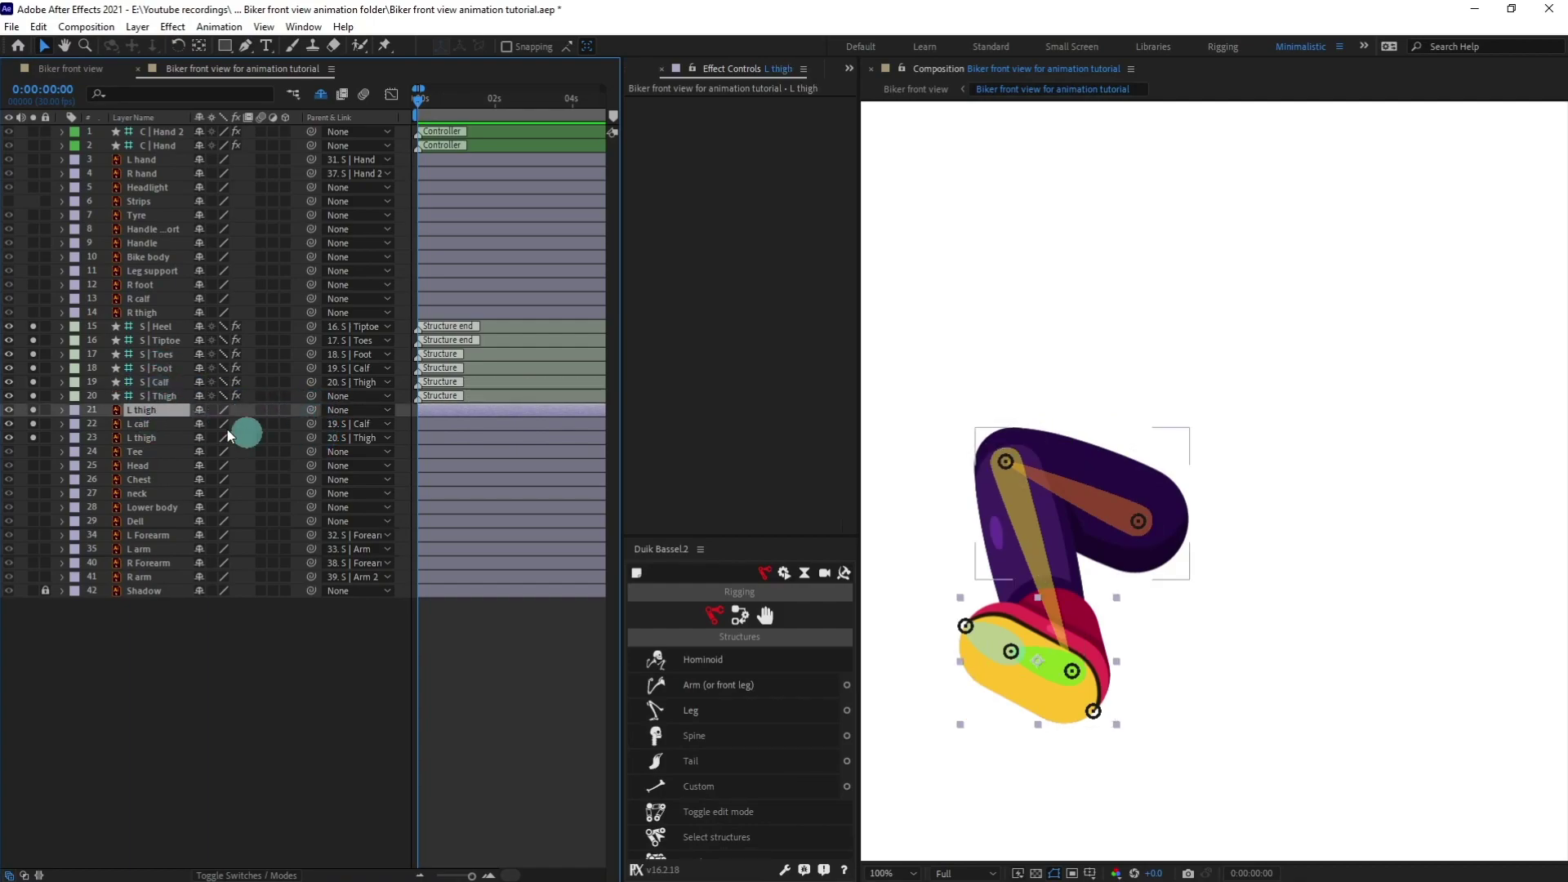
left_click_drag(140, 423, 137, 416)
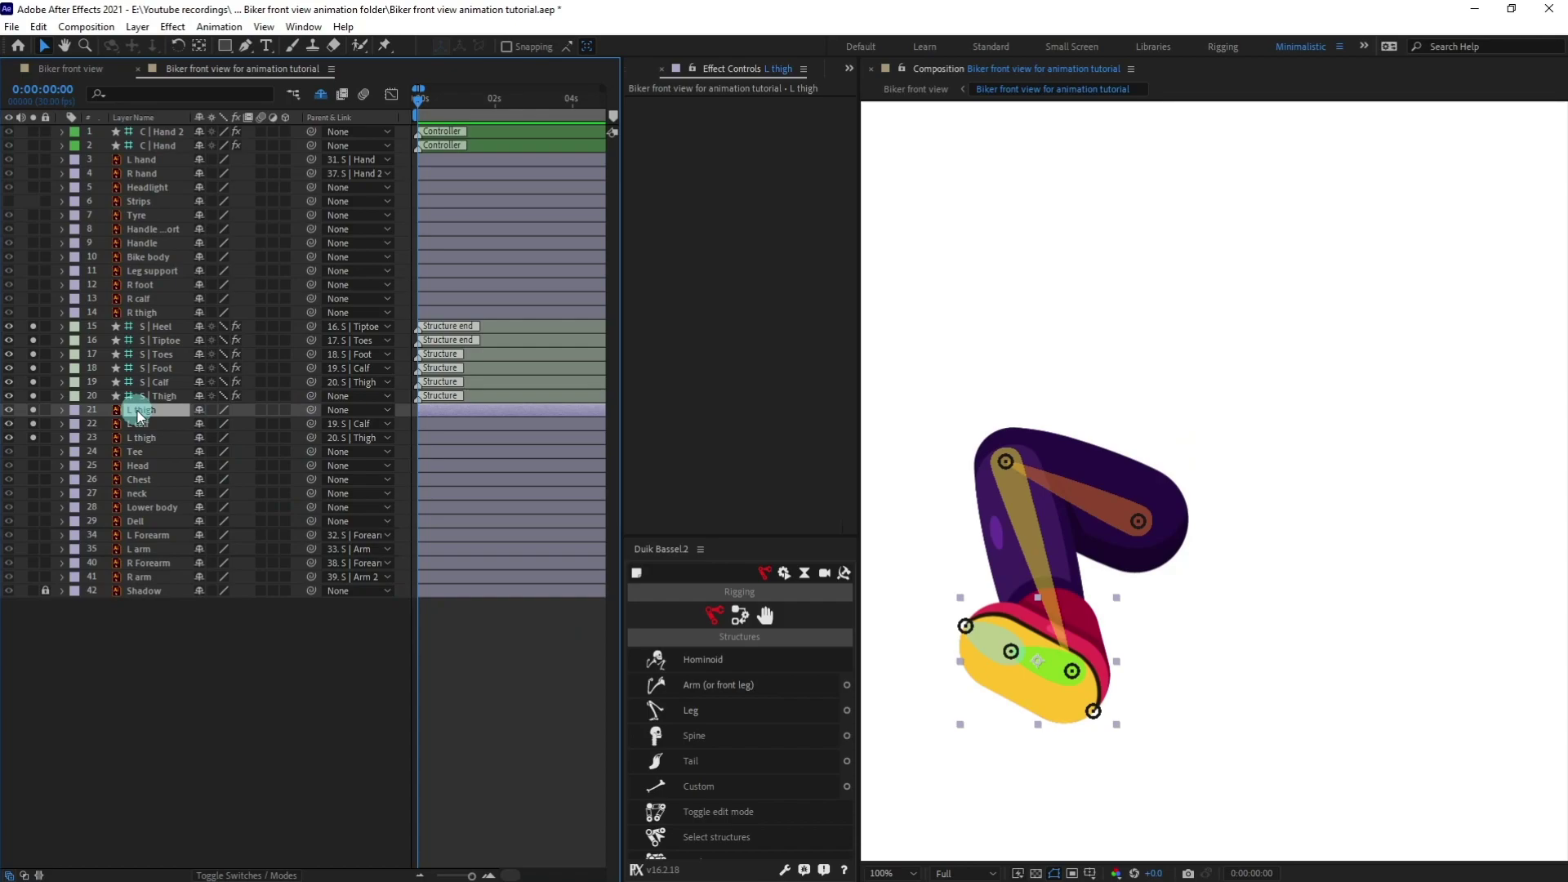
key("Return")
type("L foot")
key("Return")
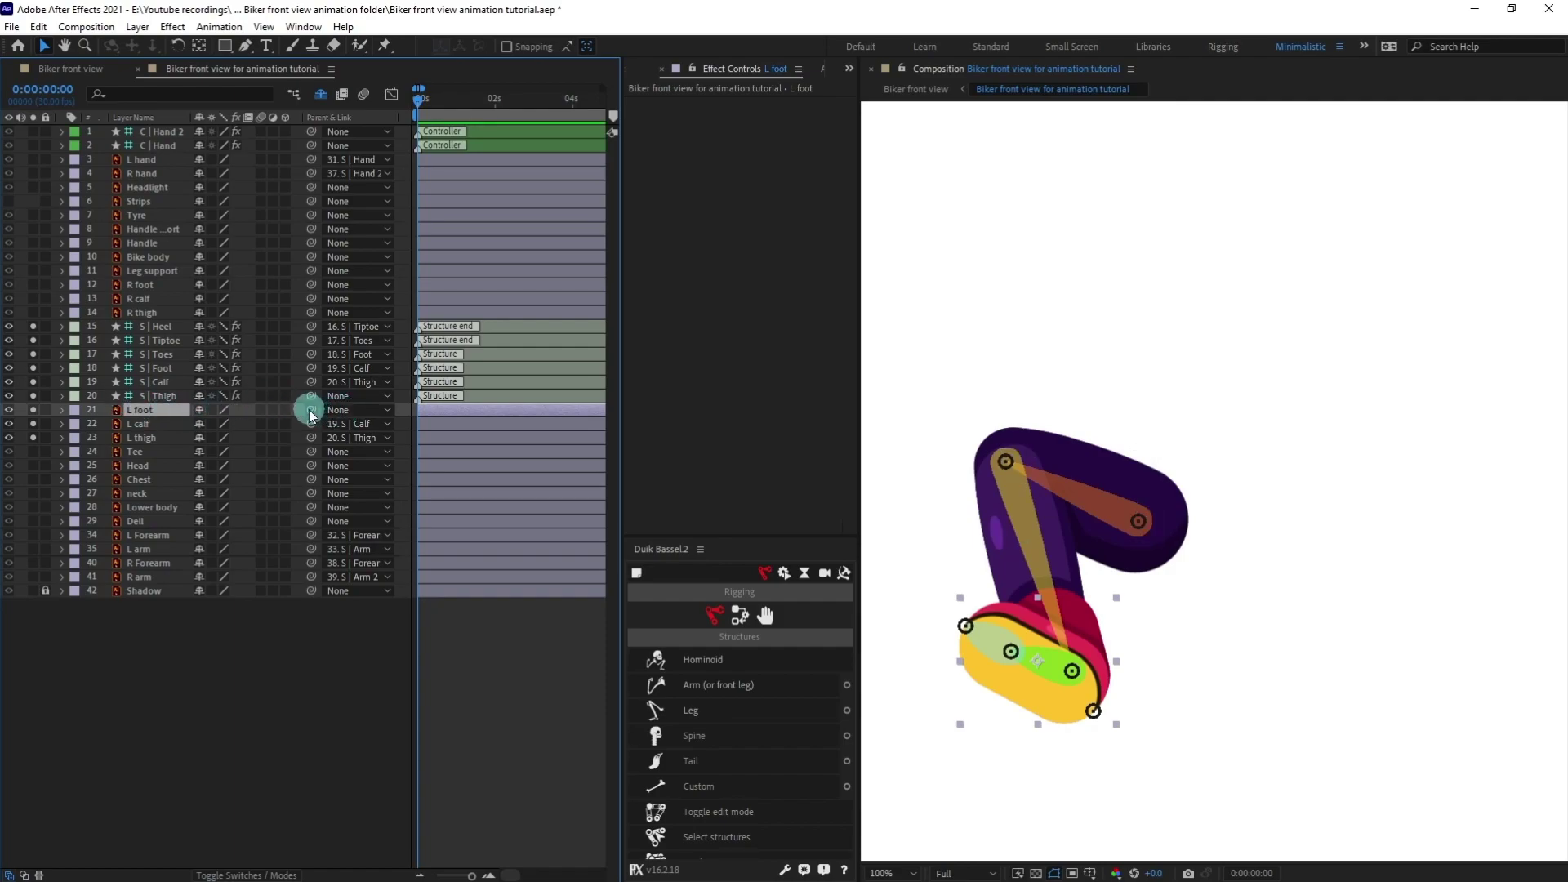
left_click_drag(310, 410, 150, 368)
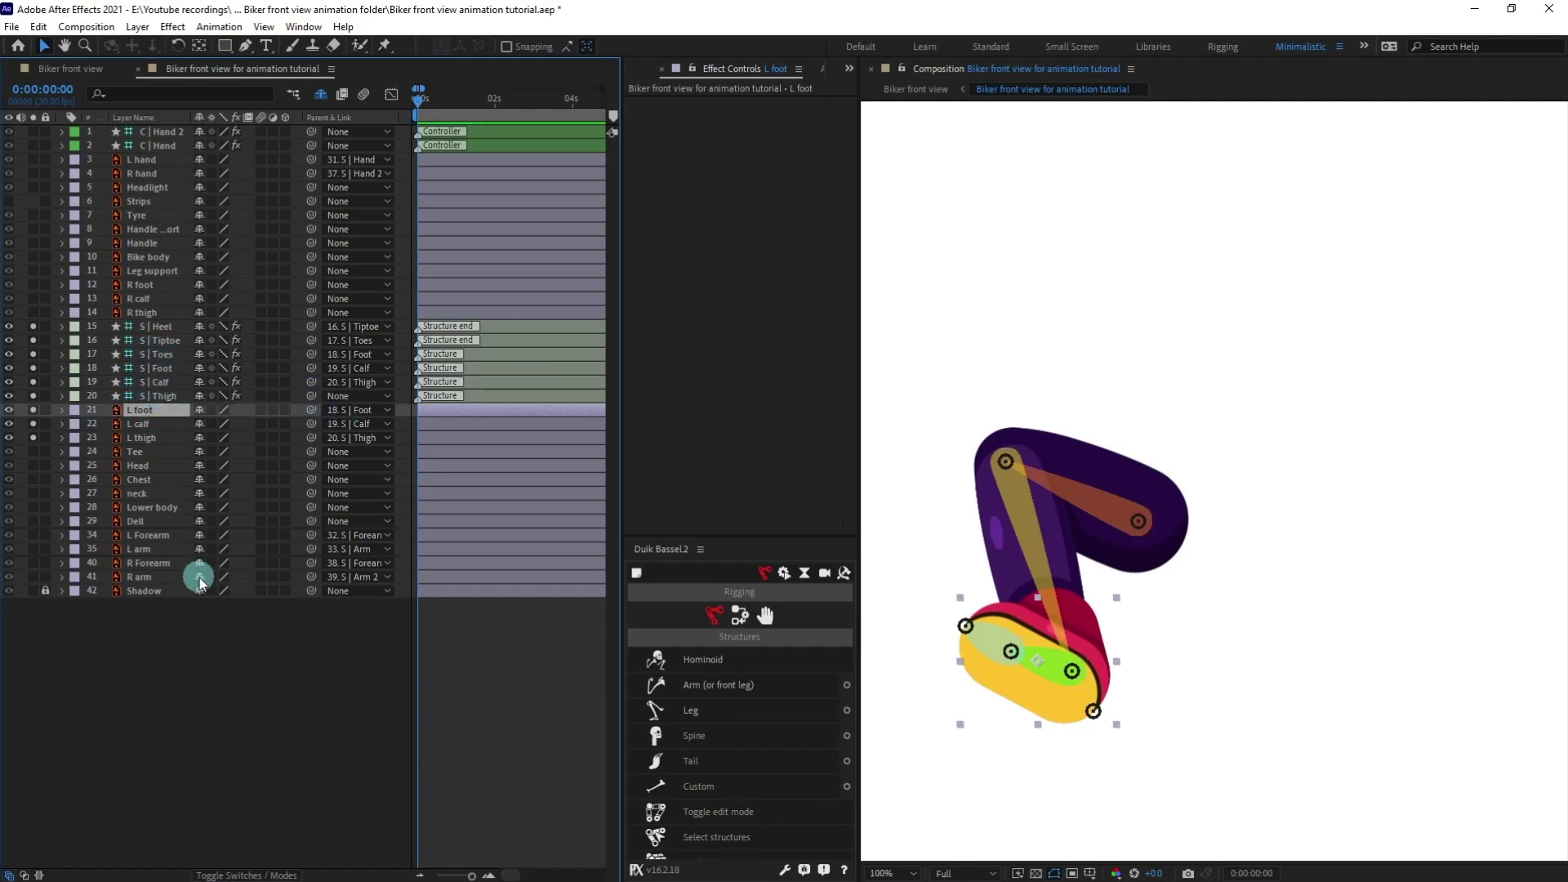
Step: Rig the left leg structure, from S | Heel to S | Thigh, with Auto-rig & IK
left_click(161, 396)
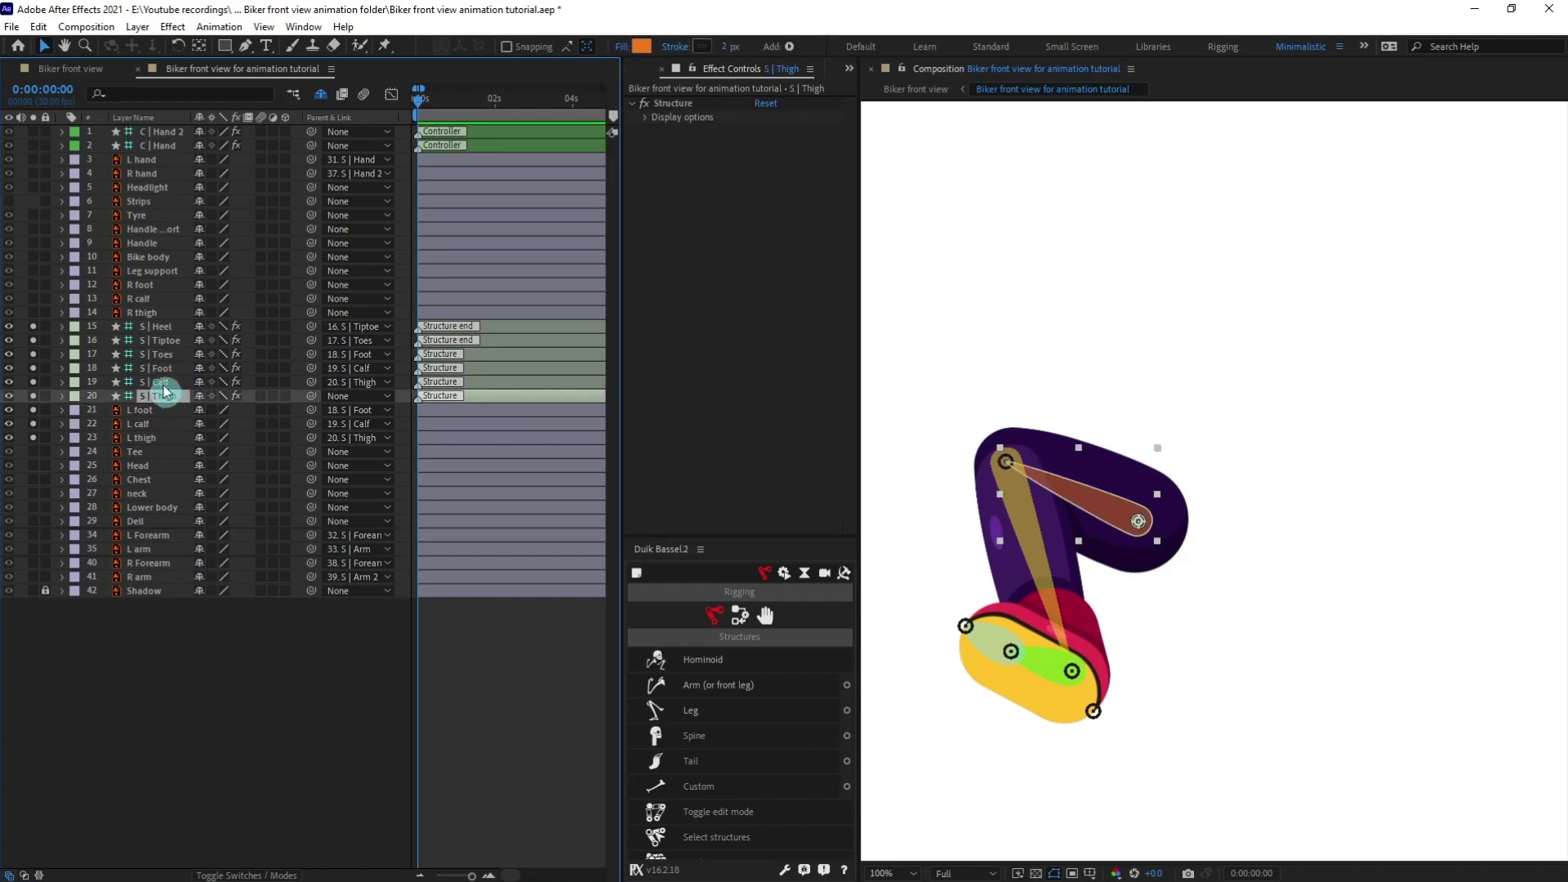
left_click(158, 329, "shift")
left_click(716, 614)
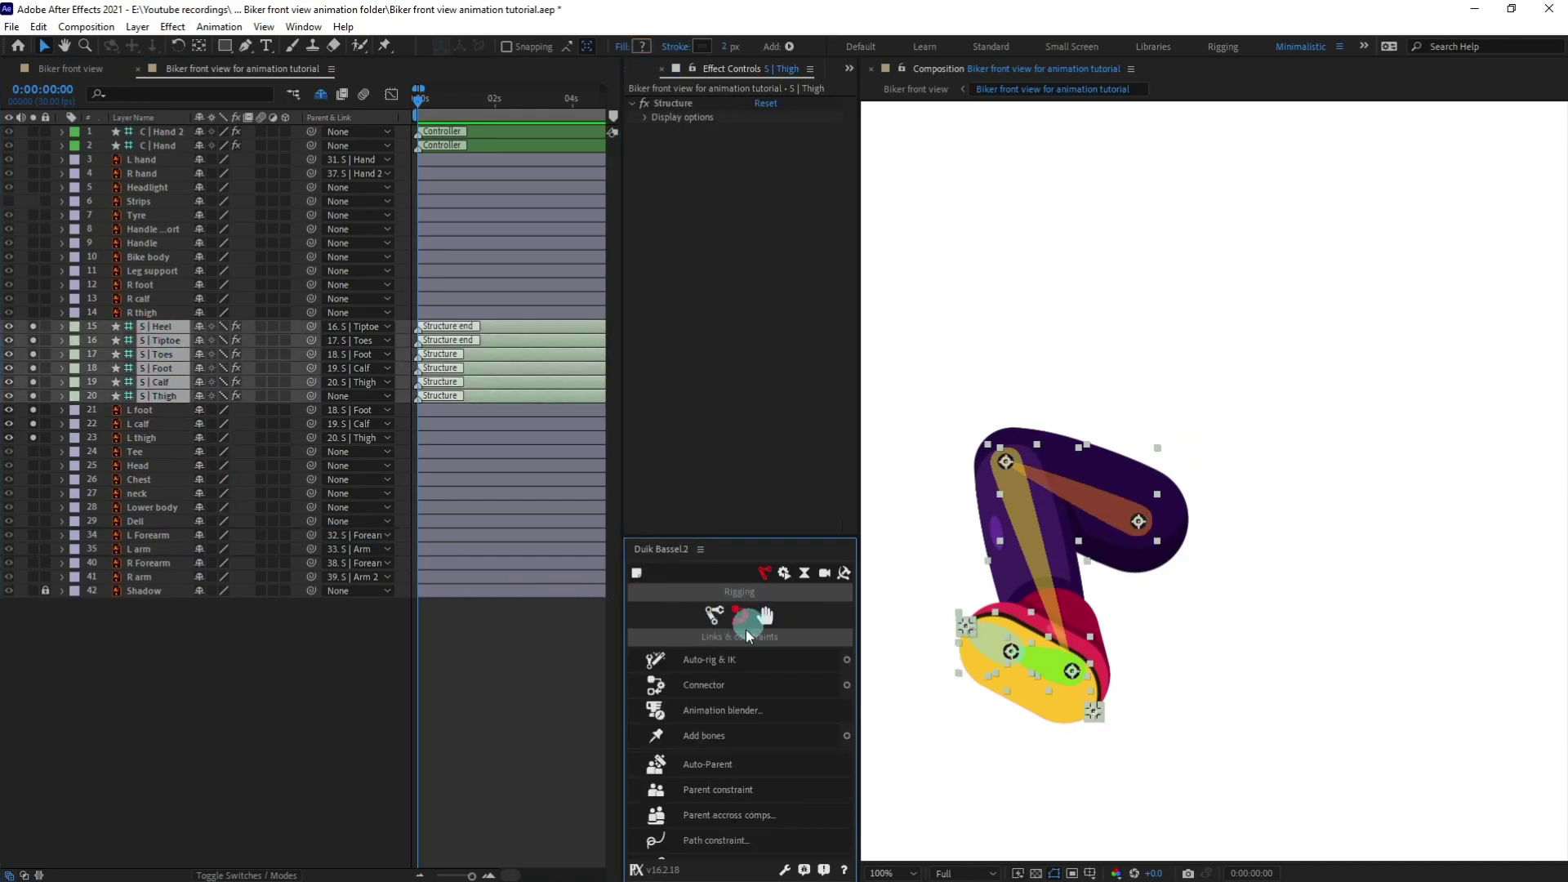
left_click(724, 665)
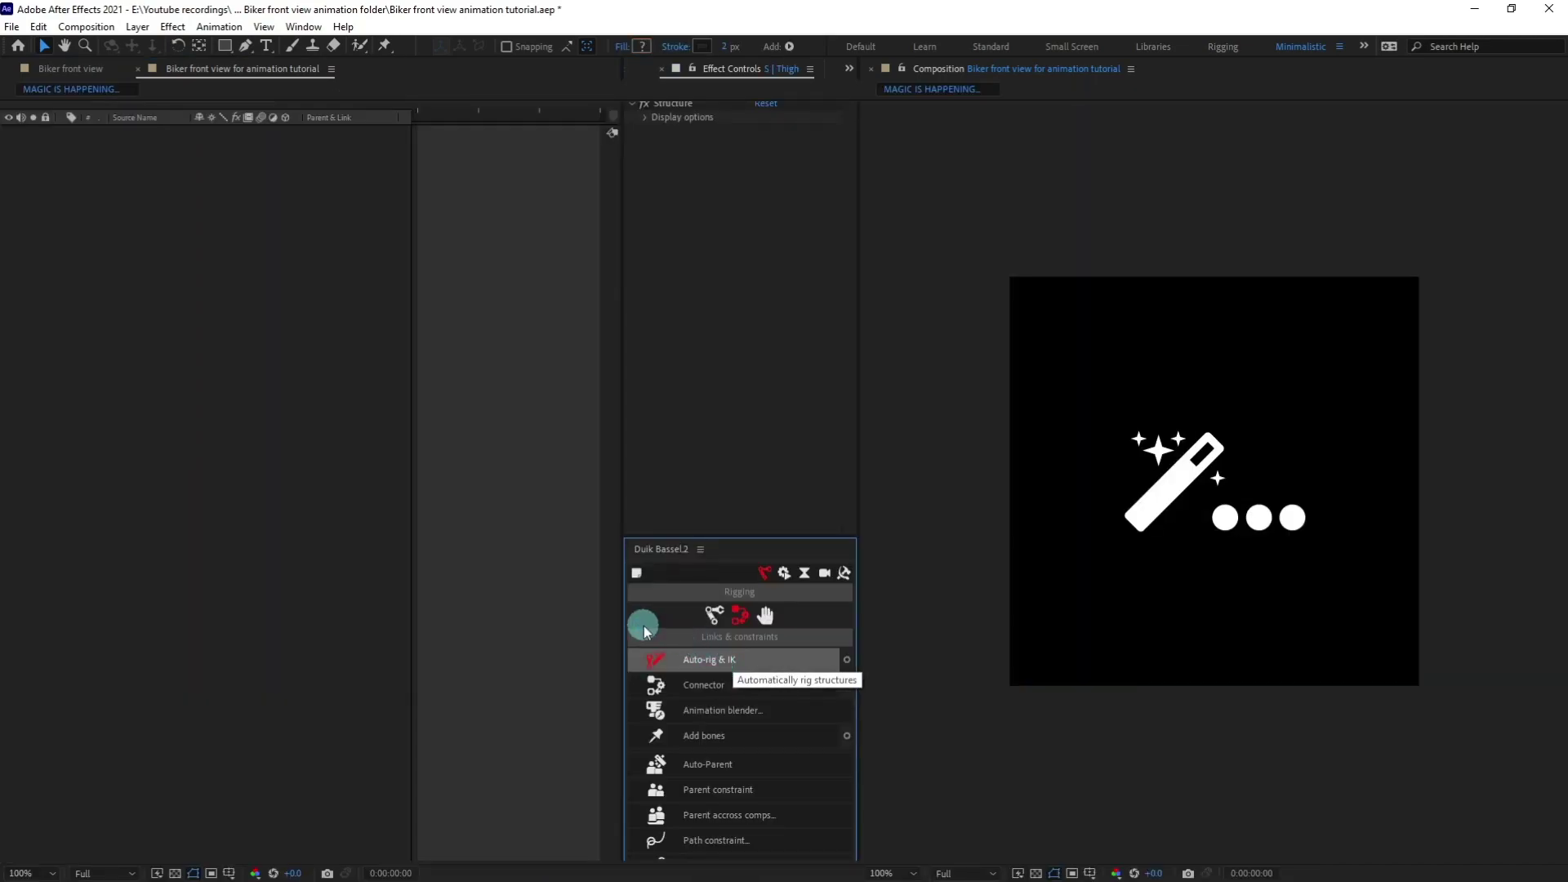
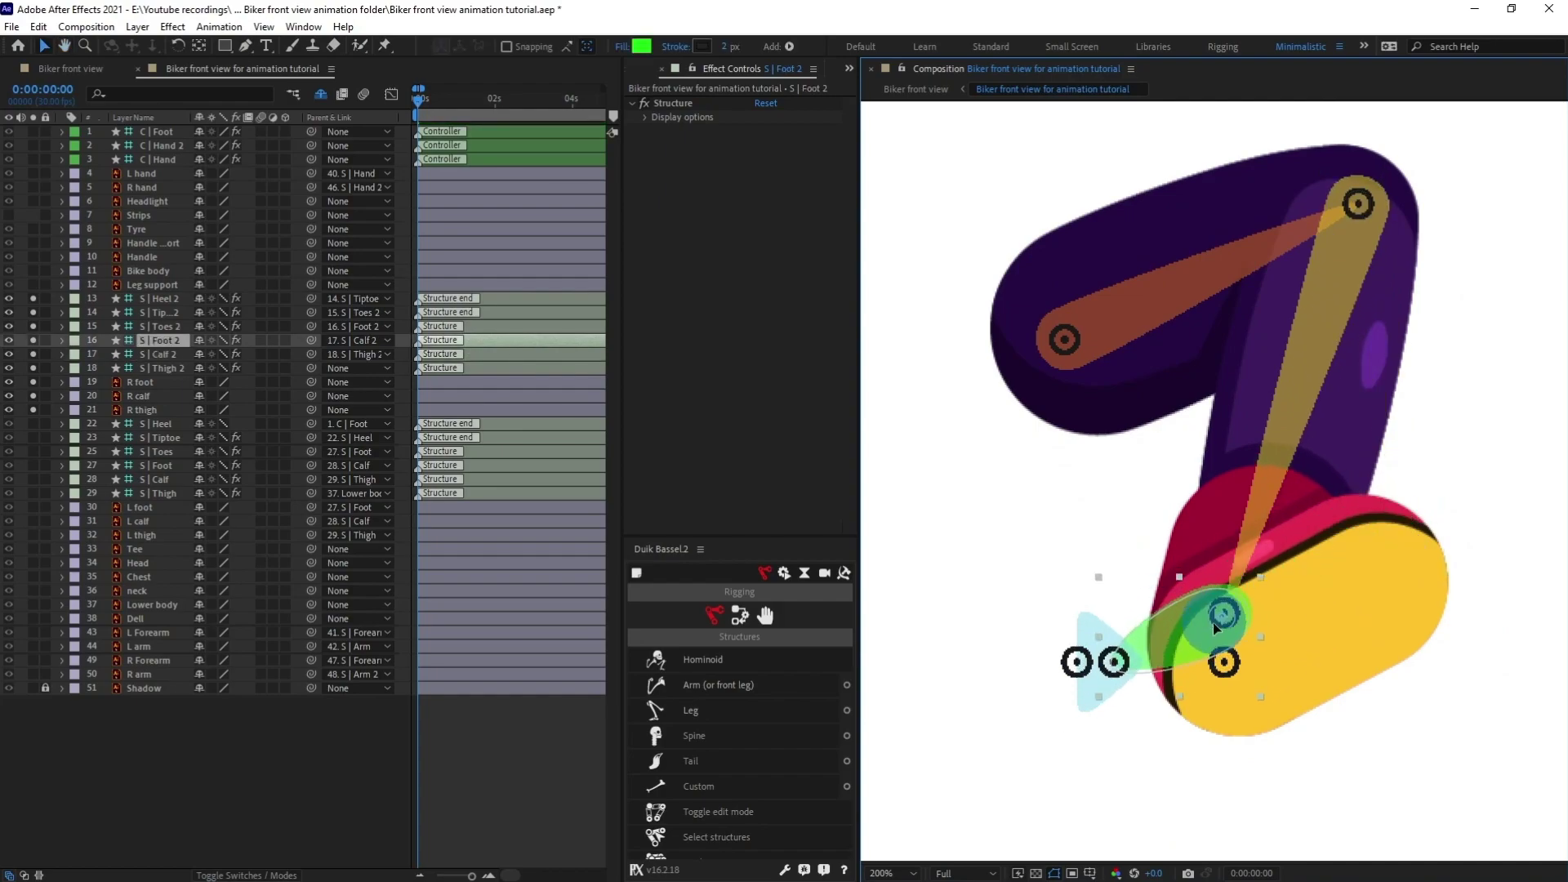
Step: Position the second leg structure's foot, toes, tiptoe and heel joints along the right shoe's sole
left_click_drag(1086, 692, 1392, 547)
left_click(1313, 588)
left_click_drag(1513, 526, 1108, 686)
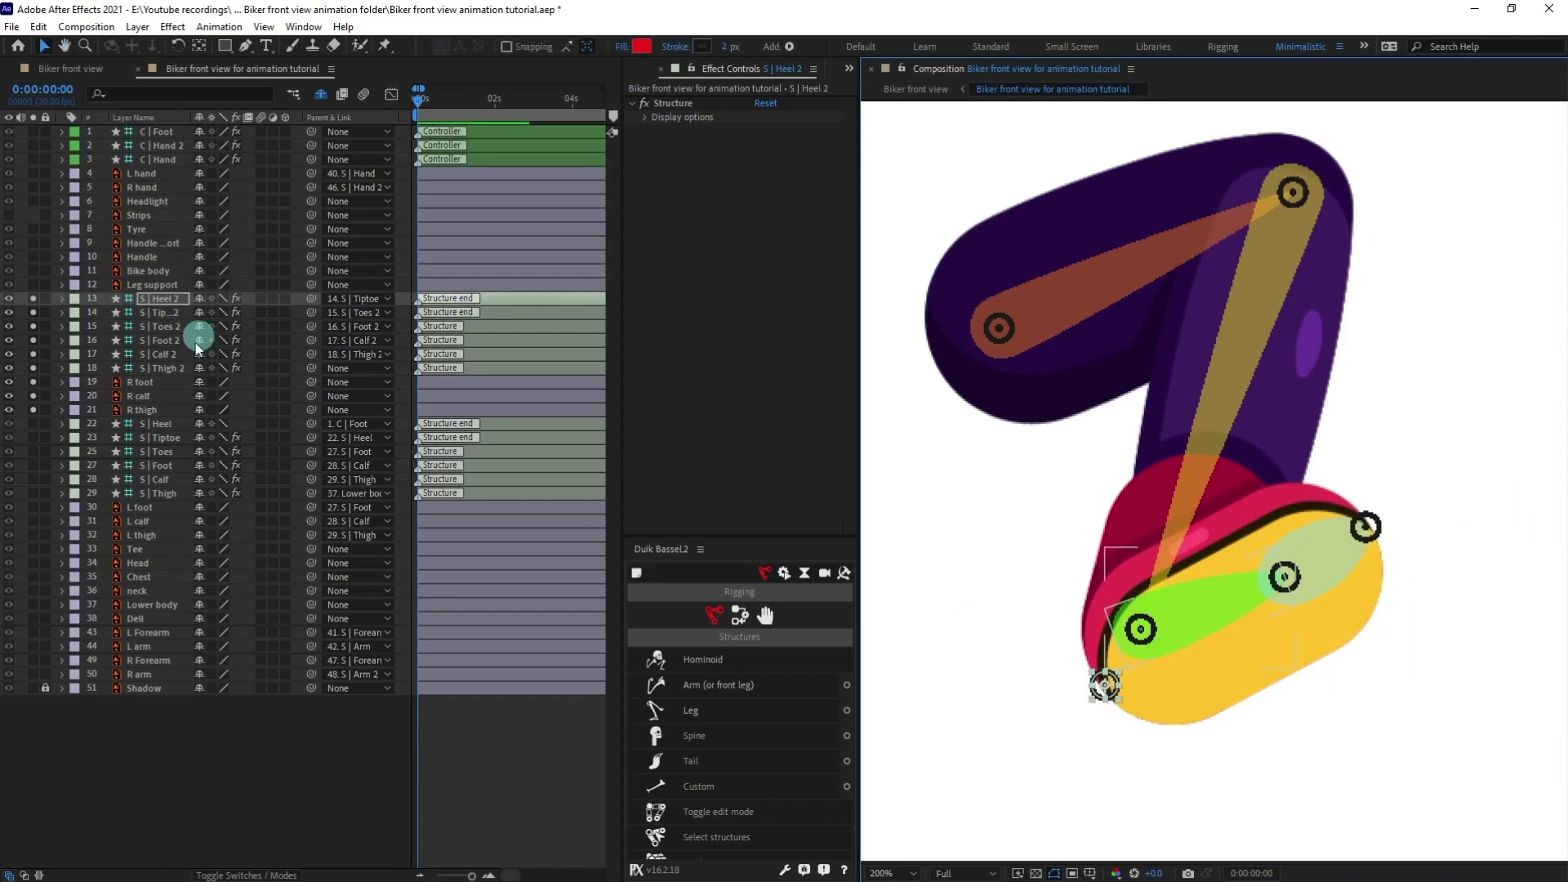
Step: Parent R thigh to S | Thigh 2, R calf to S | Calf 2 and R foot to S | Foot 2
left_click(146, 411)
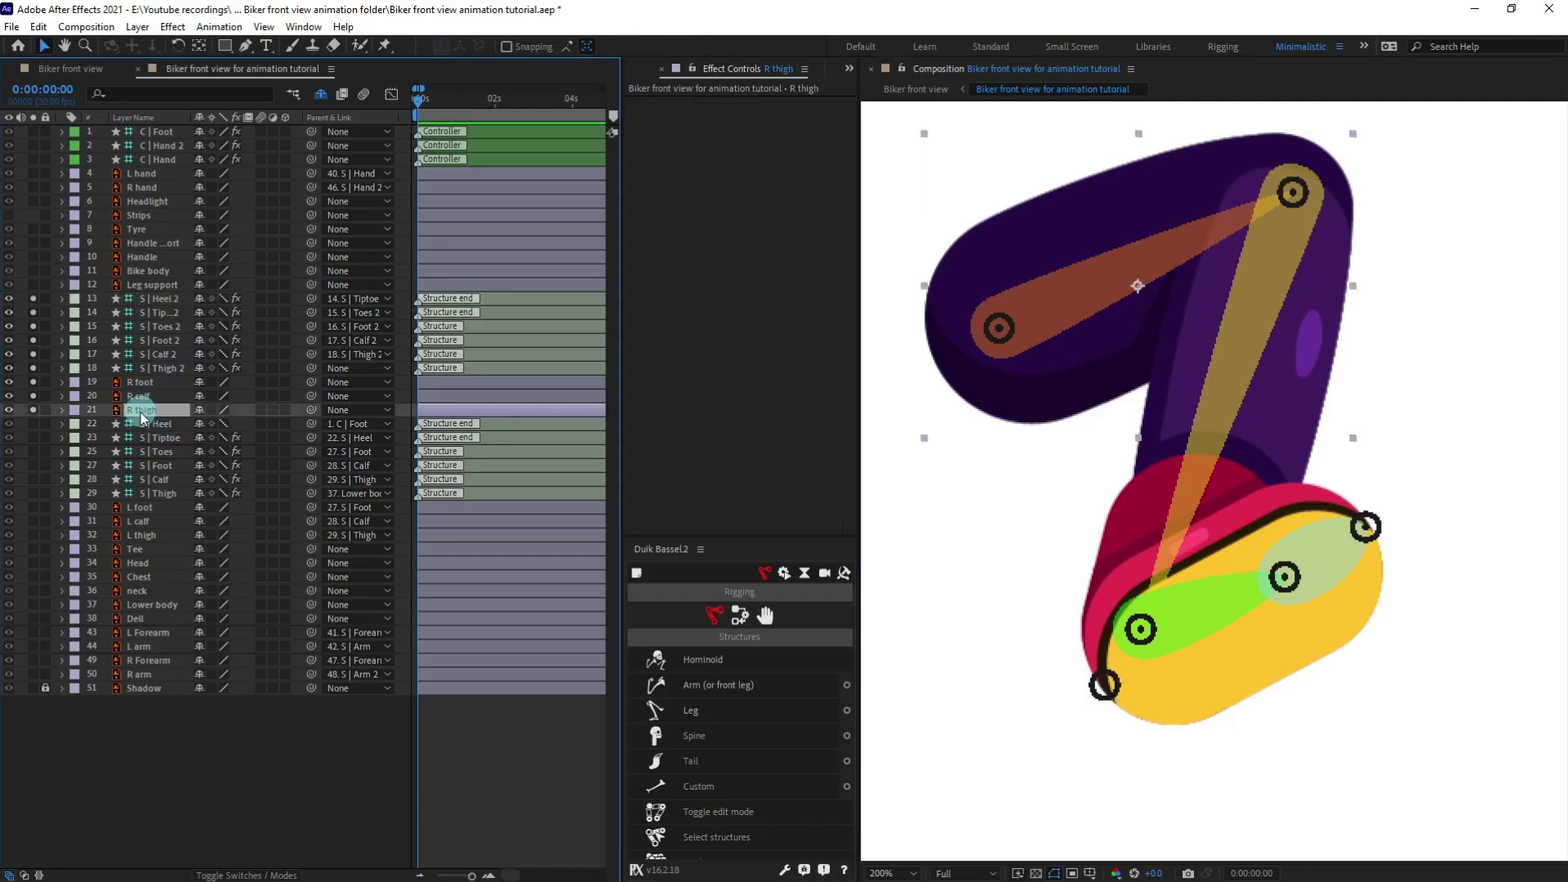
left_click_drag(312, 410, 159, 368)
left_click(144, 397)
left_click_drag(313, 399, 162, 354)
left_click(147, 383)
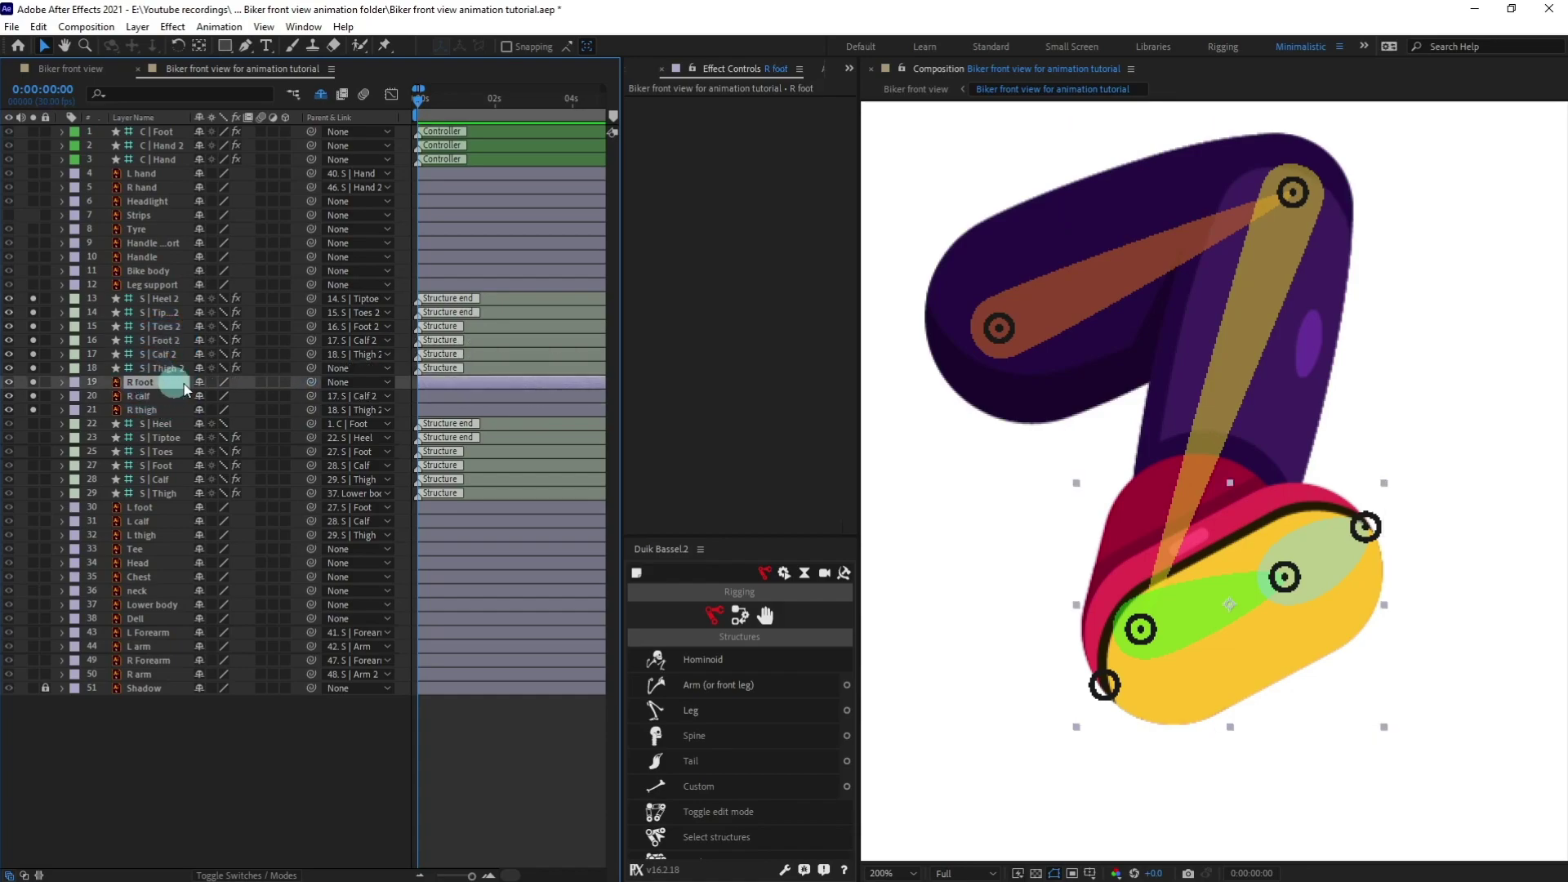
left_click_drag(311, 382, 154, 337)
Step: Rig the right leg structure, from S | Thigh 2 to S | Heel 2, with Auto-rig & IK and test its foot controller
left_click(160, 367)
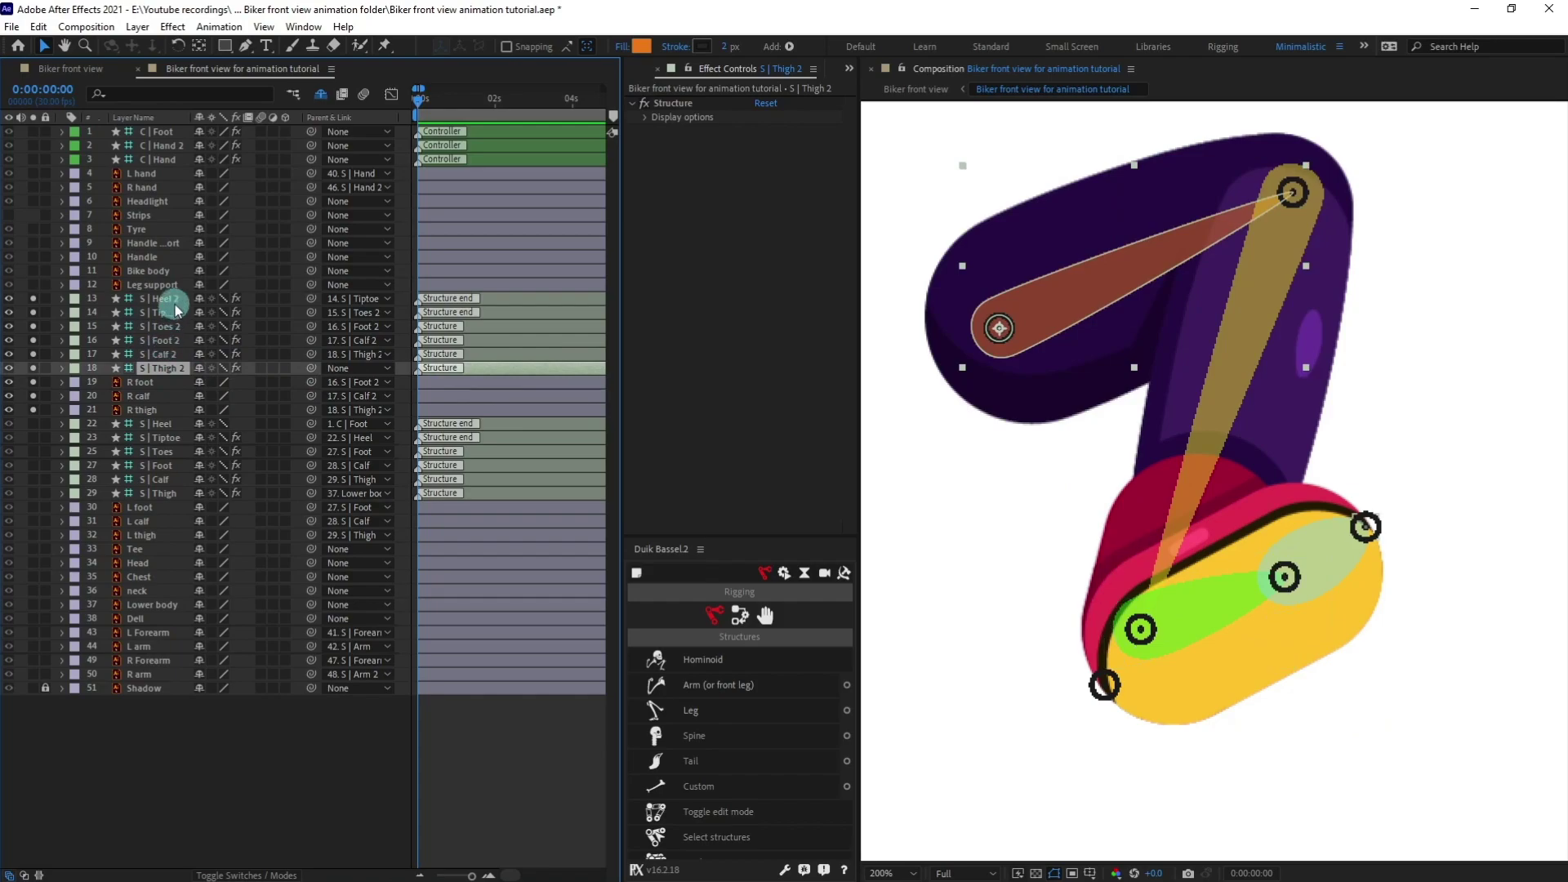
left_click(175, 300, "shift")
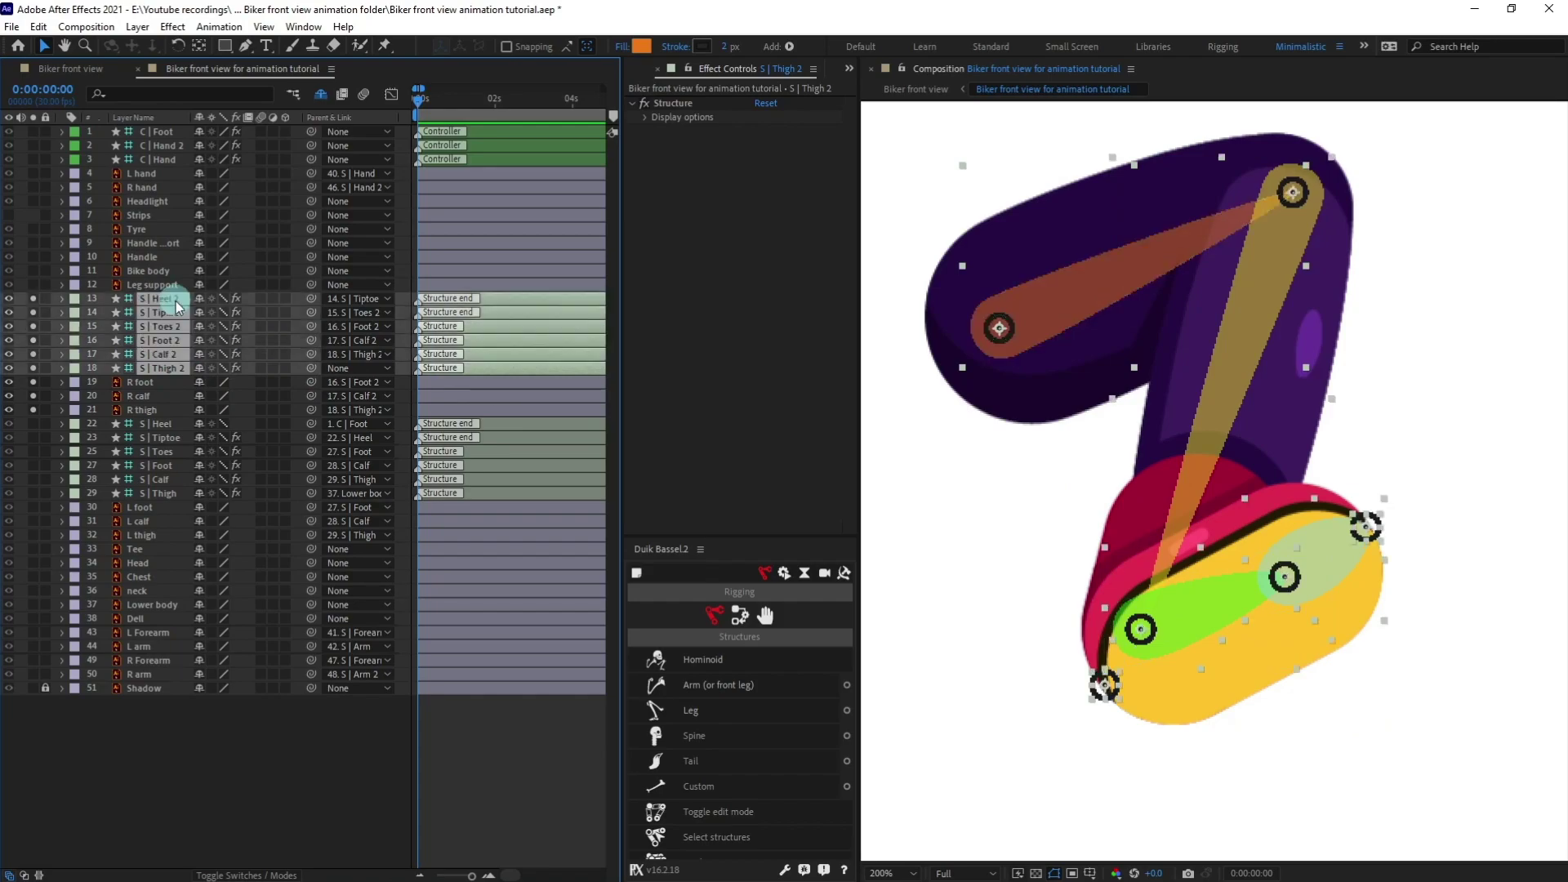
left_click(740, 615)
left_click(709, 659)
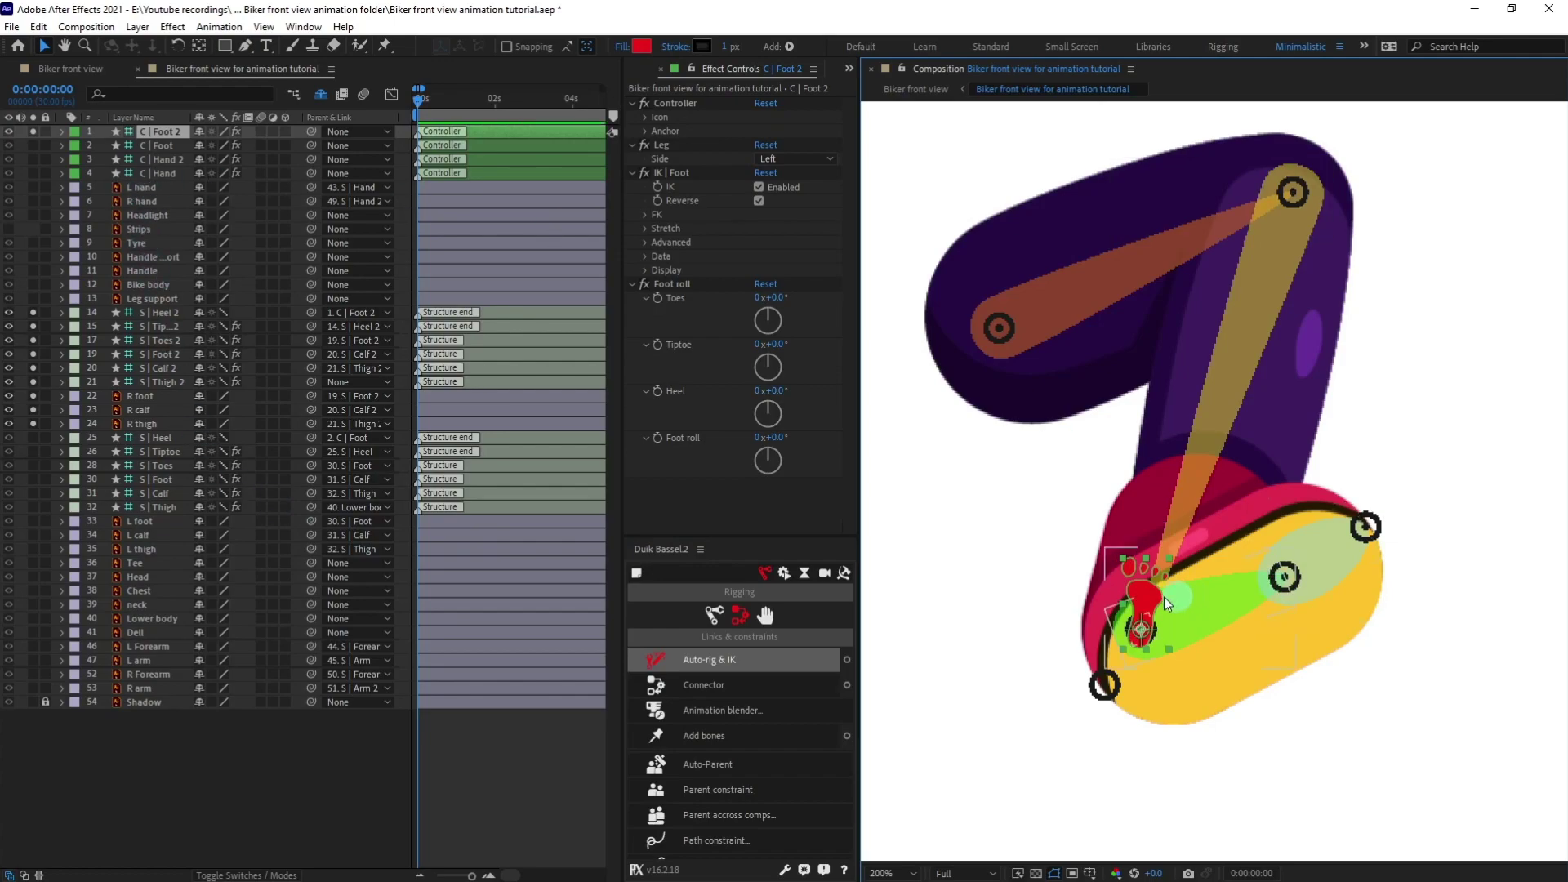
left_click_drag(1160, 582, 1365, 457)
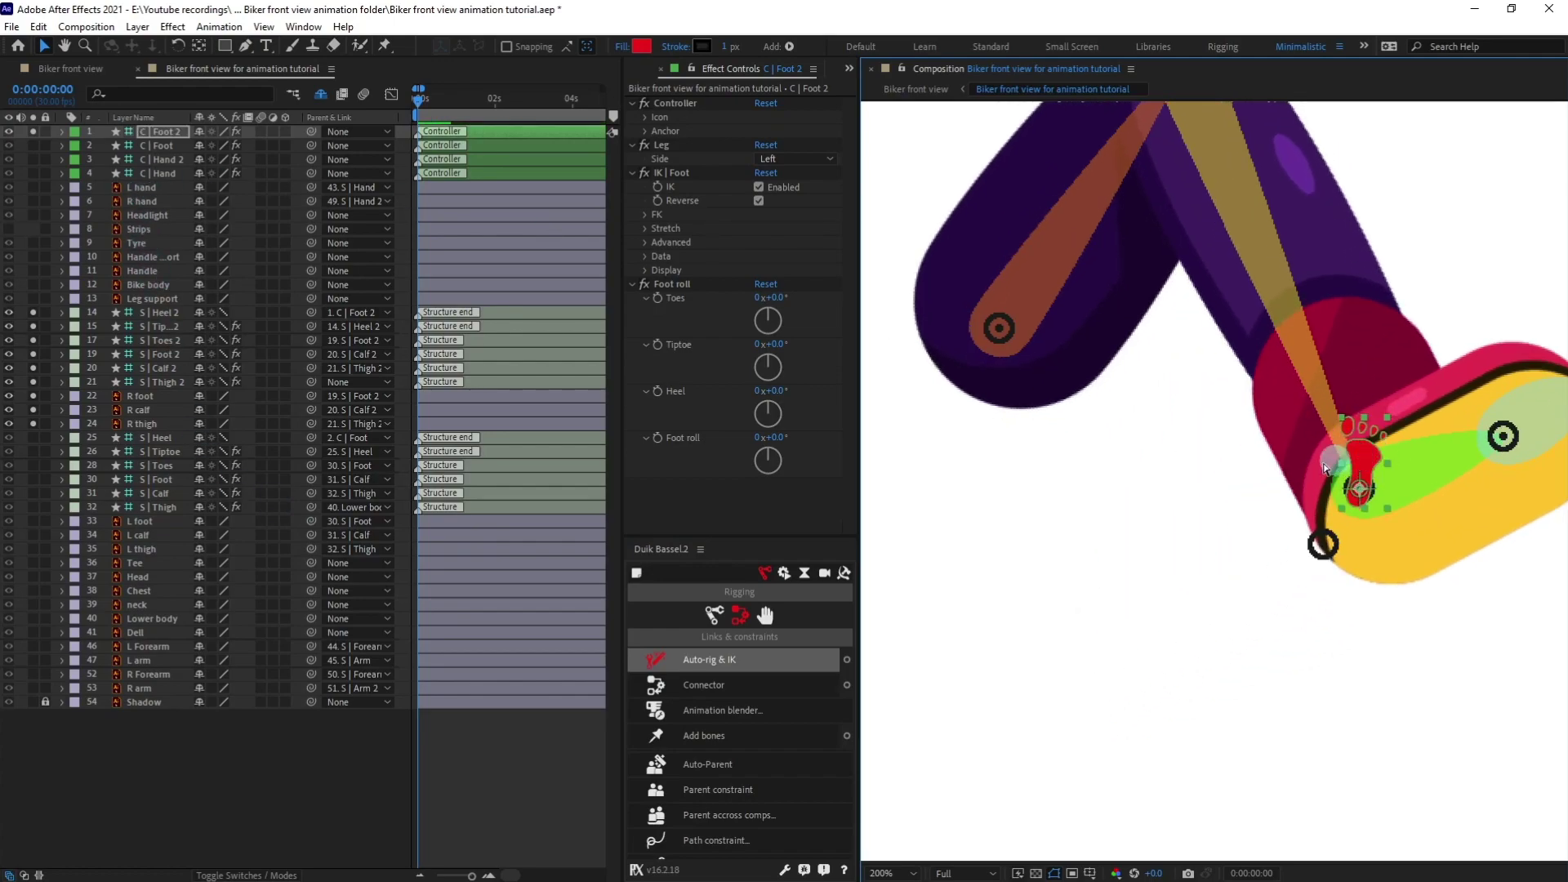
key("ctrl+z")
Step: Turn off solo on the right leg's layers and parent S | Thigh 2 to Lower body
left_click_drag(34, 132, 31, 487)
left_click_drag(36, 365, 34, 326)
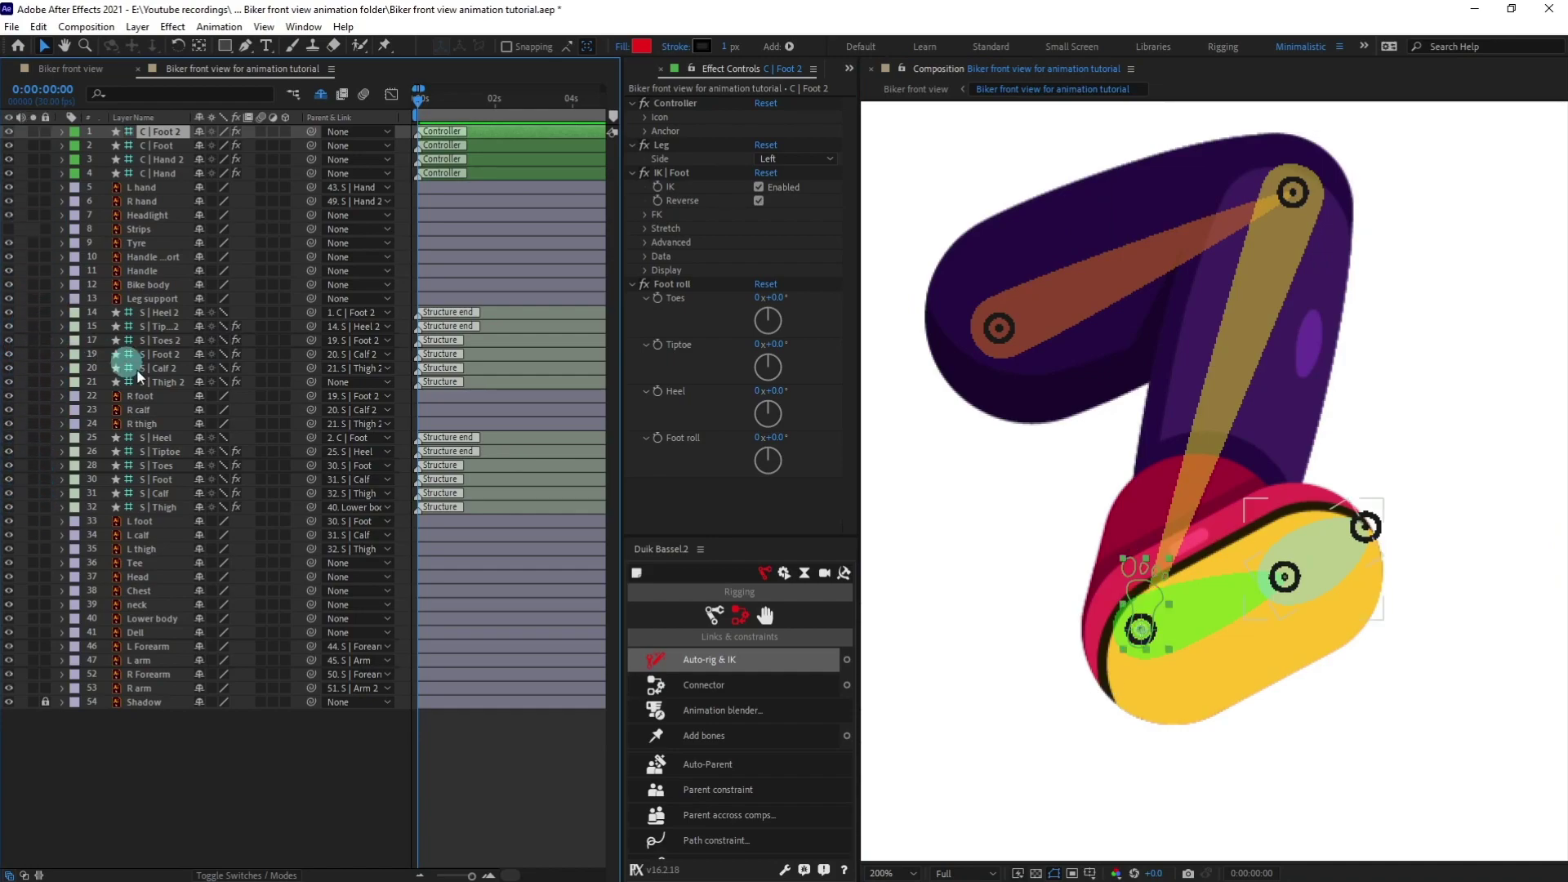
left_click(155, 382)
left_click(162, 313, "shift")
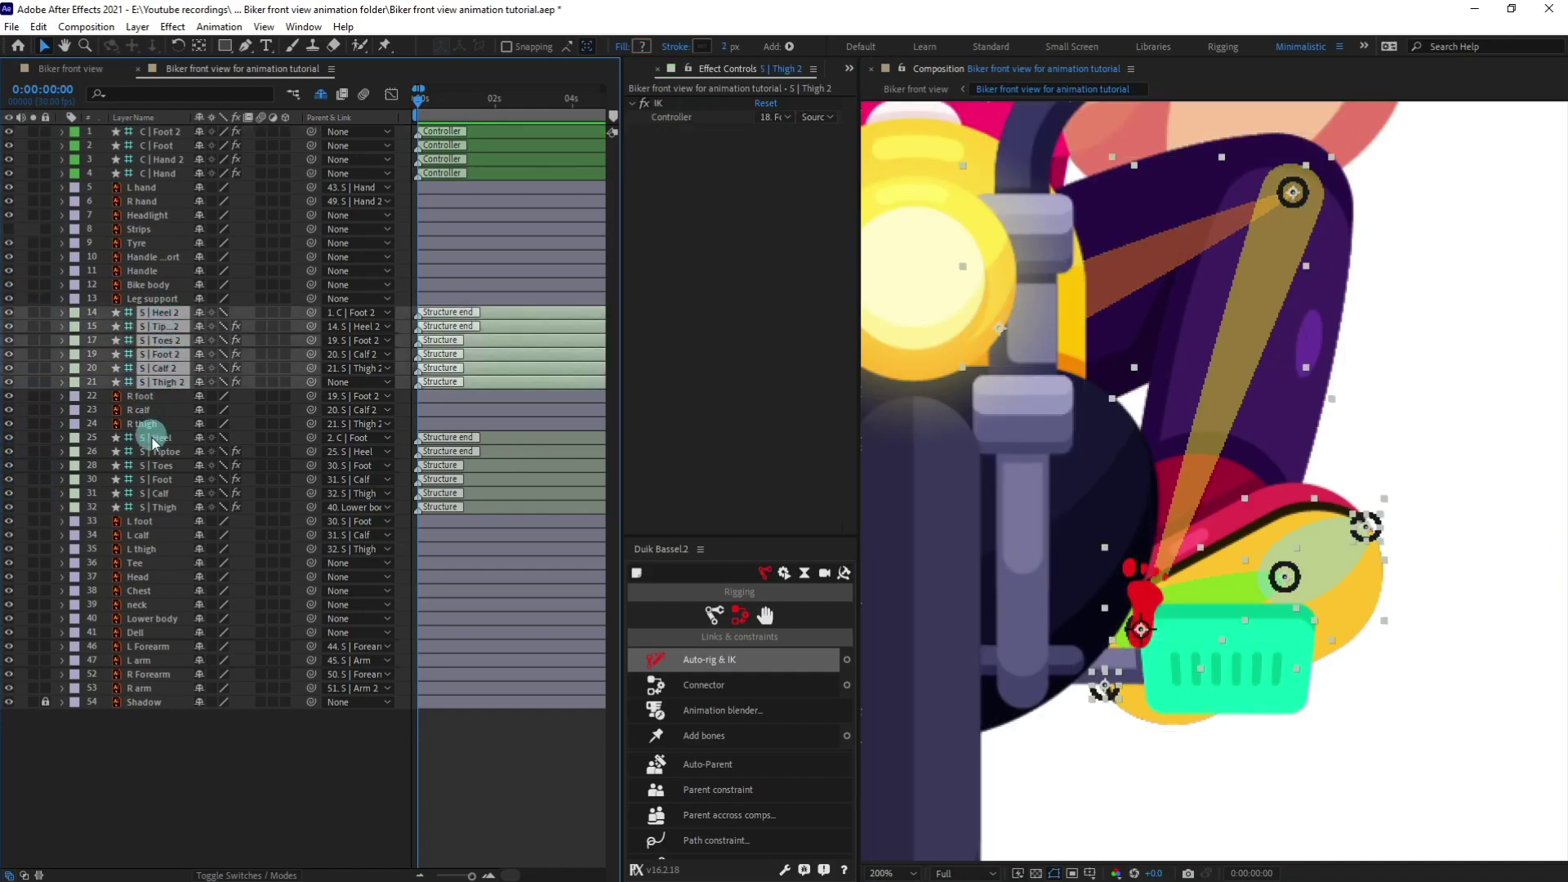
left_click(262, 788)
left_click(172, 382)
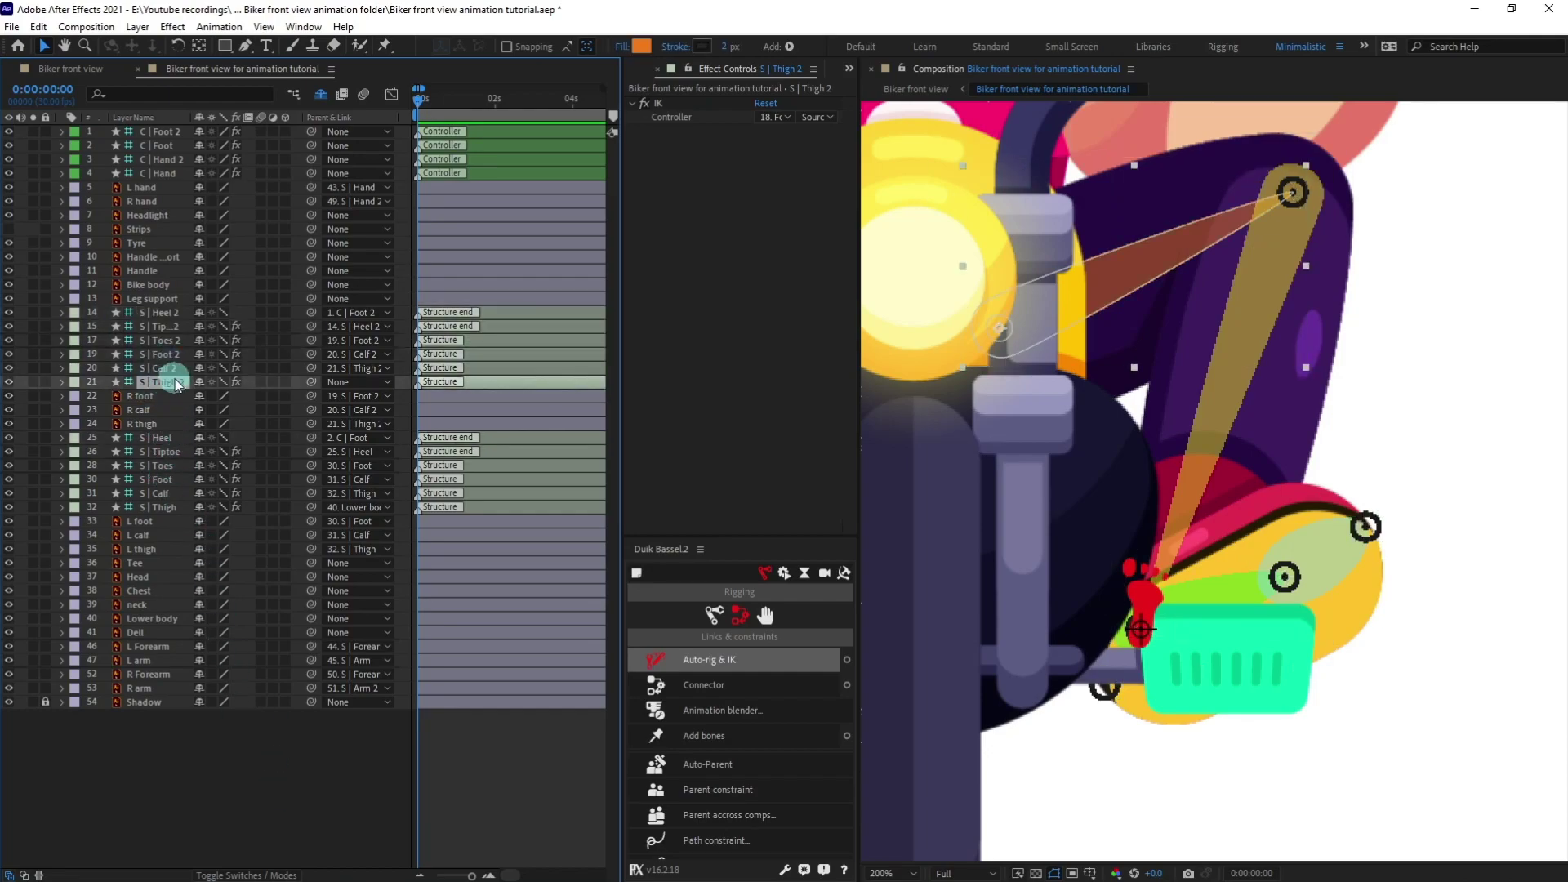
left_click(353, 384)
left_click(433, 764)
Step: Turn off visibility for both leg structures, from heel to thigh, and hide them from the layer list as shy layers
left_click(160, 312, "shift")
left_click(162, 438, "ctrl")
left_click(162, 452, "ctrl")
left_click(162, 465, "ctrl")
left_click(161, 480, "ctrl")
left_click(162, 493, "ctrl")
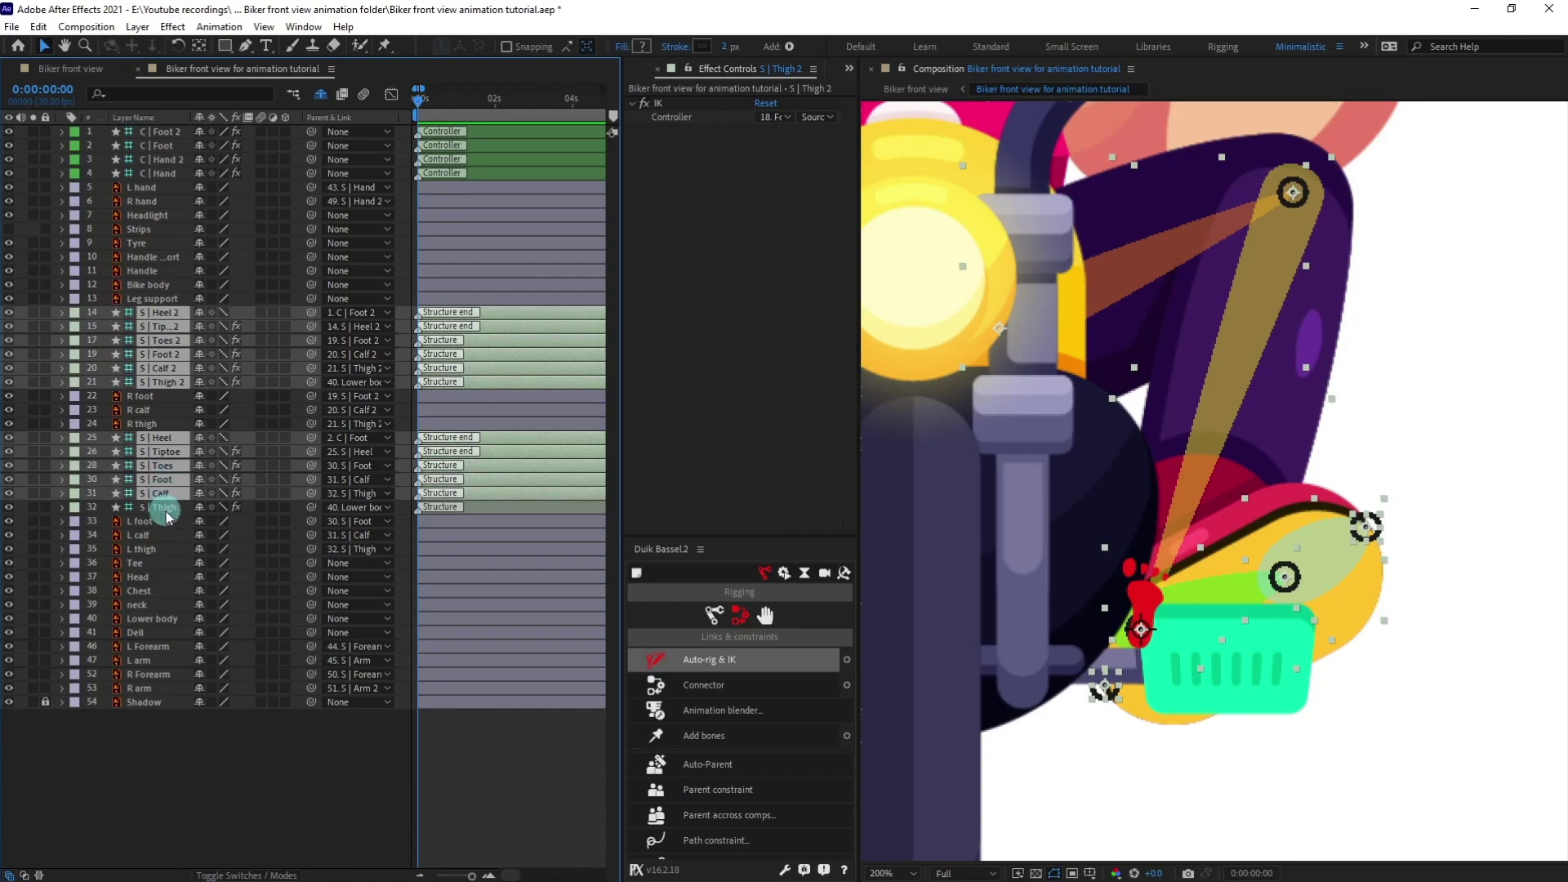
left_click(210, 508, "ctrl")
left_click(8, 506)
left_click(168, 508)
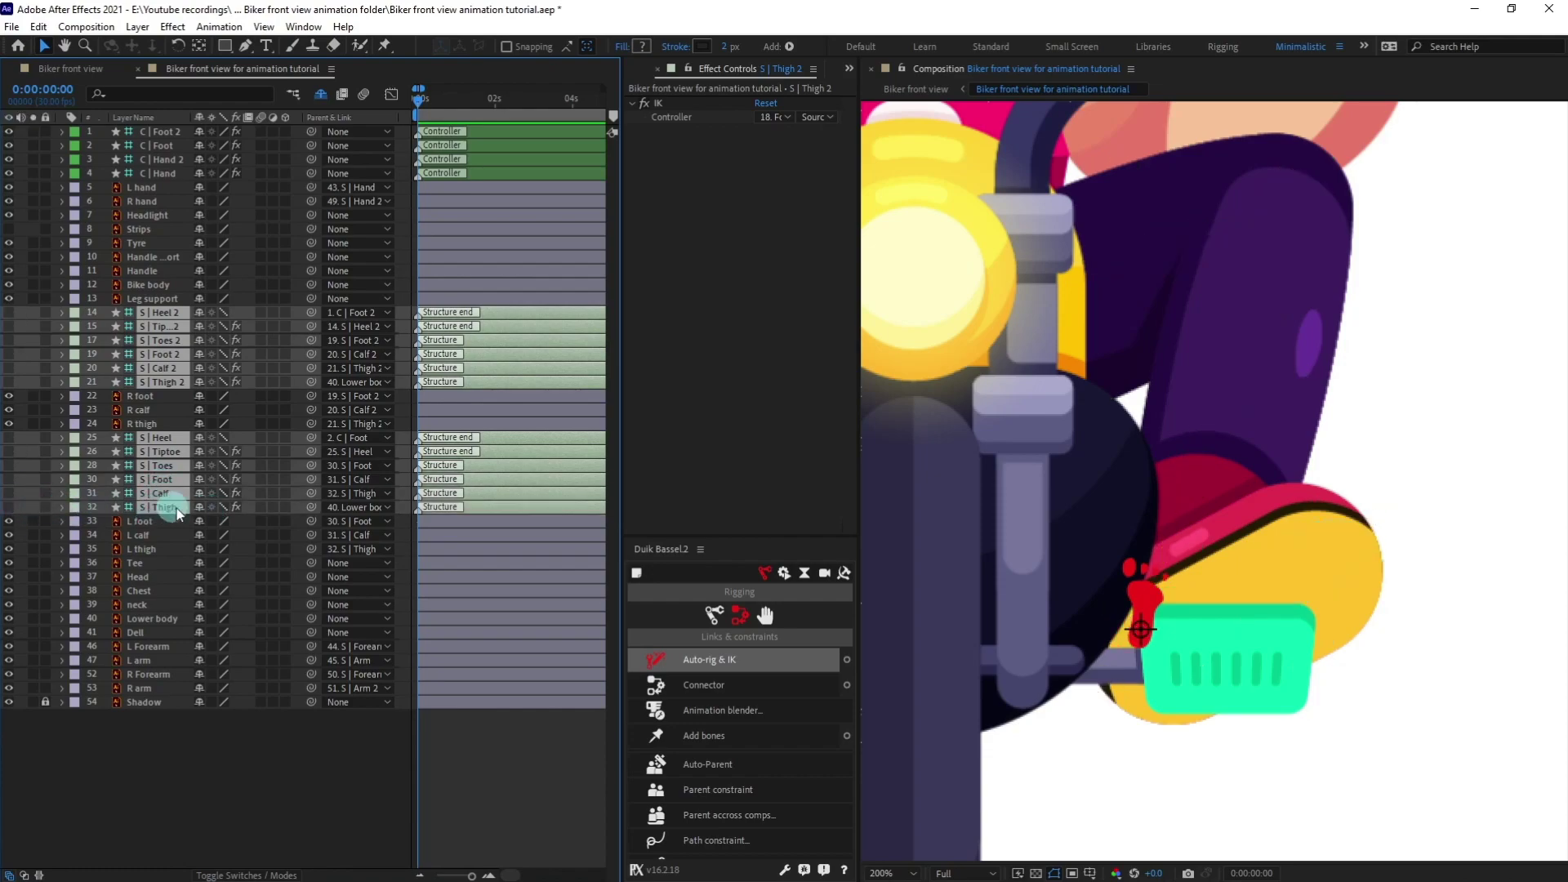
left_click(196, 507)
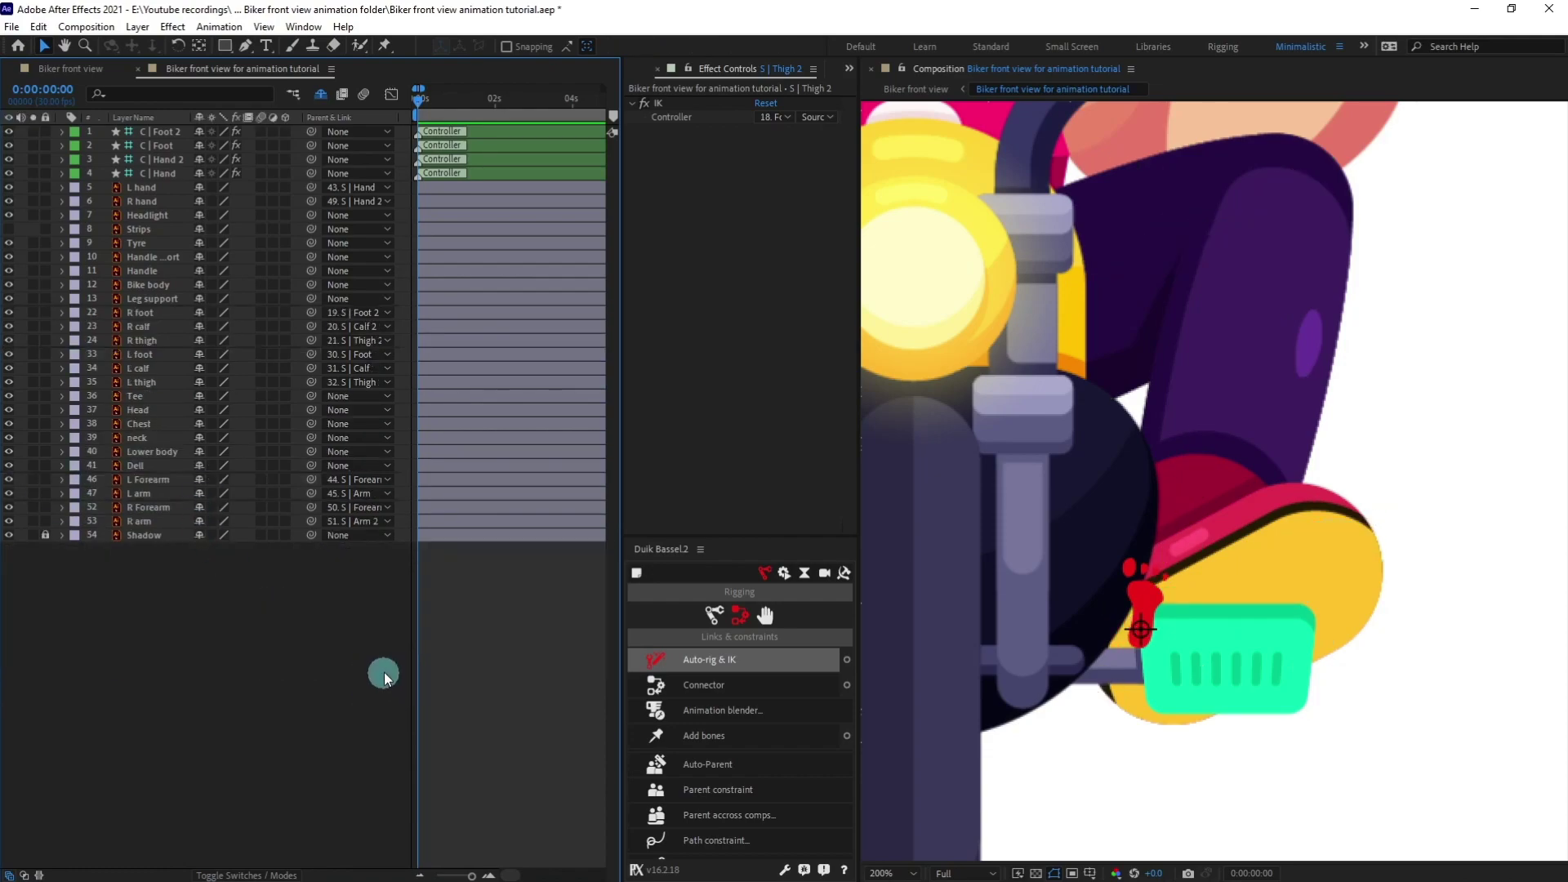
Step: Move the Head layer's anchor point down to the chin and parent Head to neck
scroll(1194, 497, "down", 4)
left_click(485, 641)
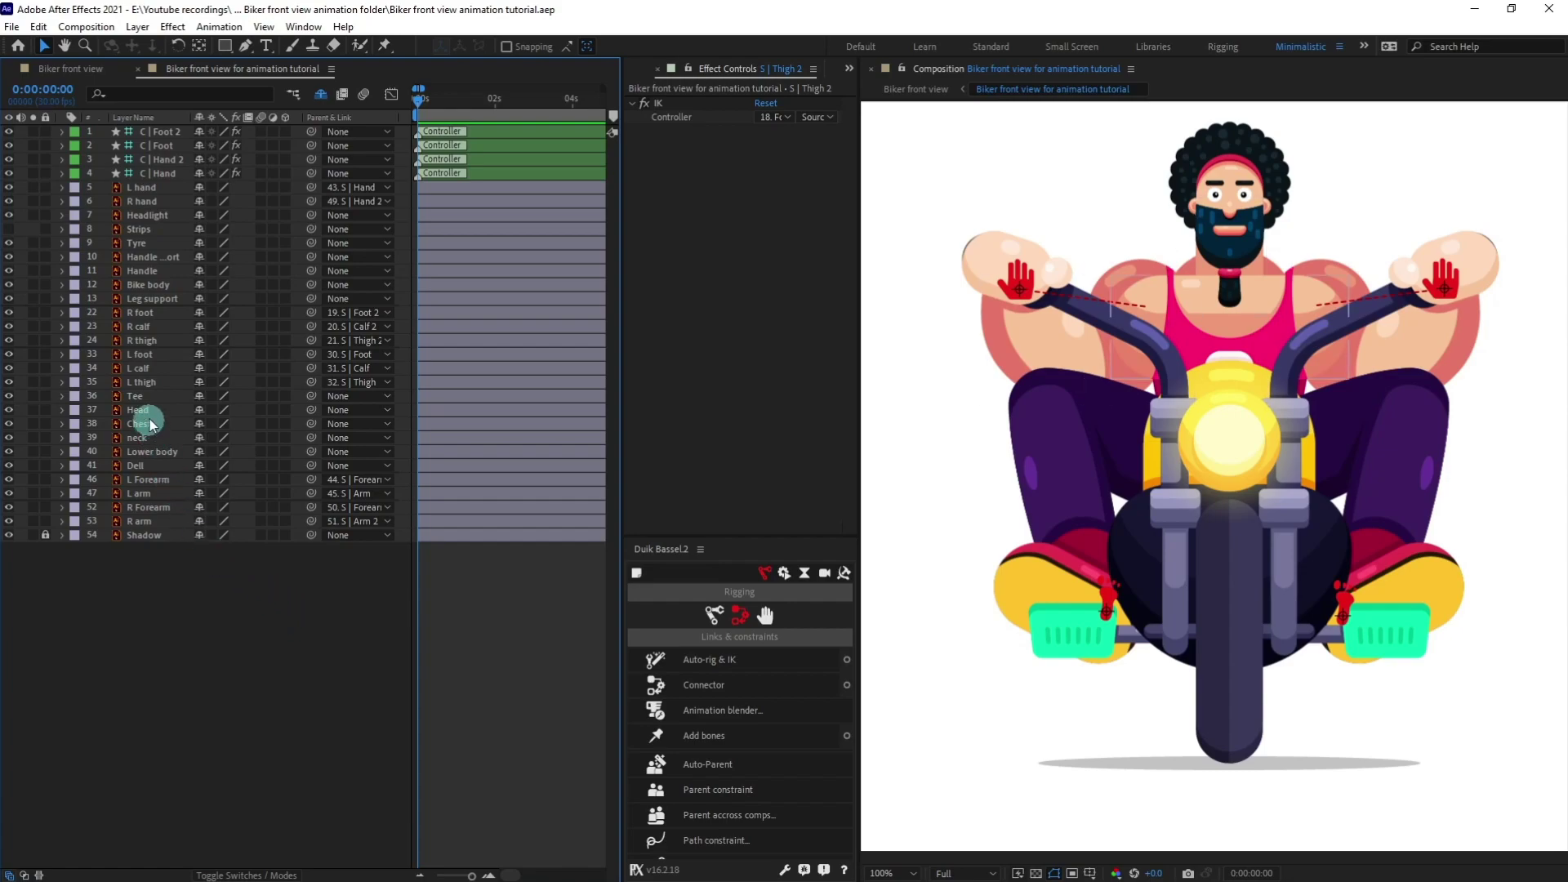
left_click(102, 413)
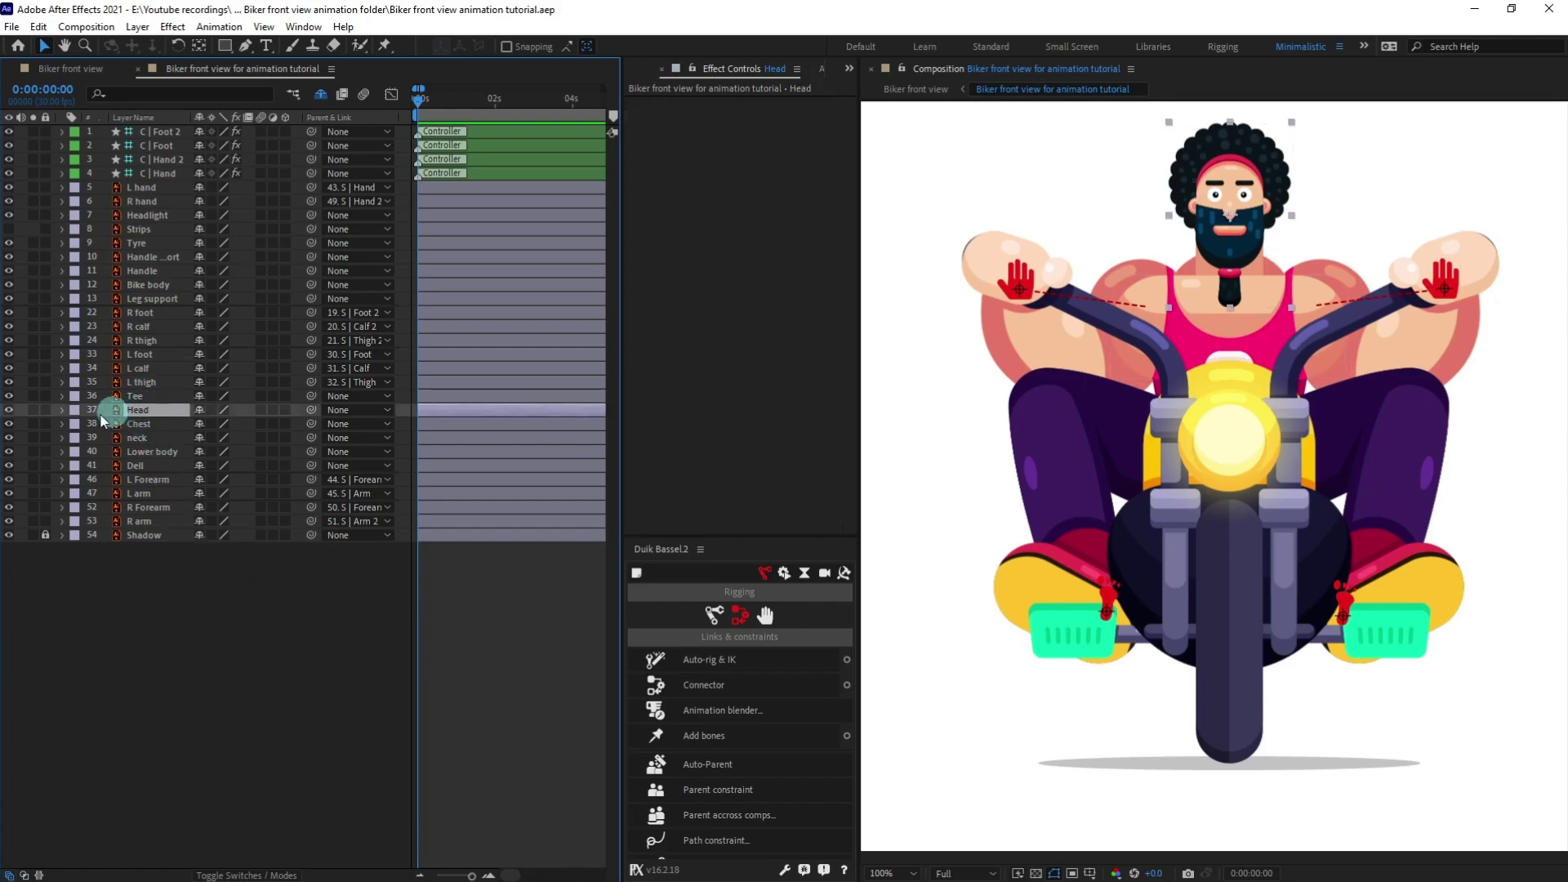
left_click(33, 410)
key("y")
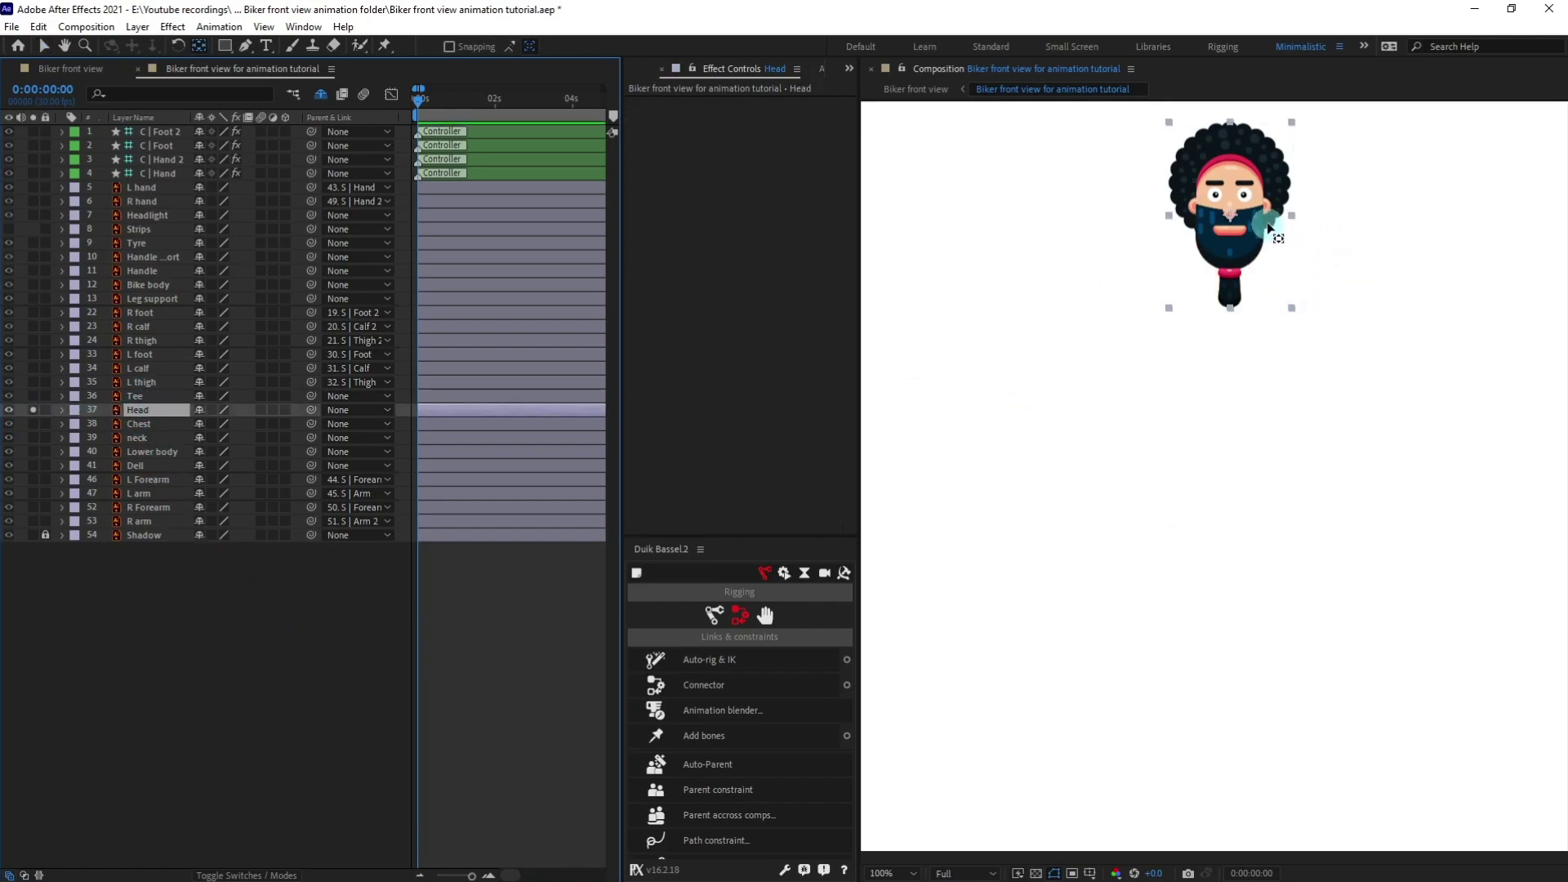
left_click(1228, 214)
left_click_drag(1232, 246, 1232, 255)
left_click(33, 410)
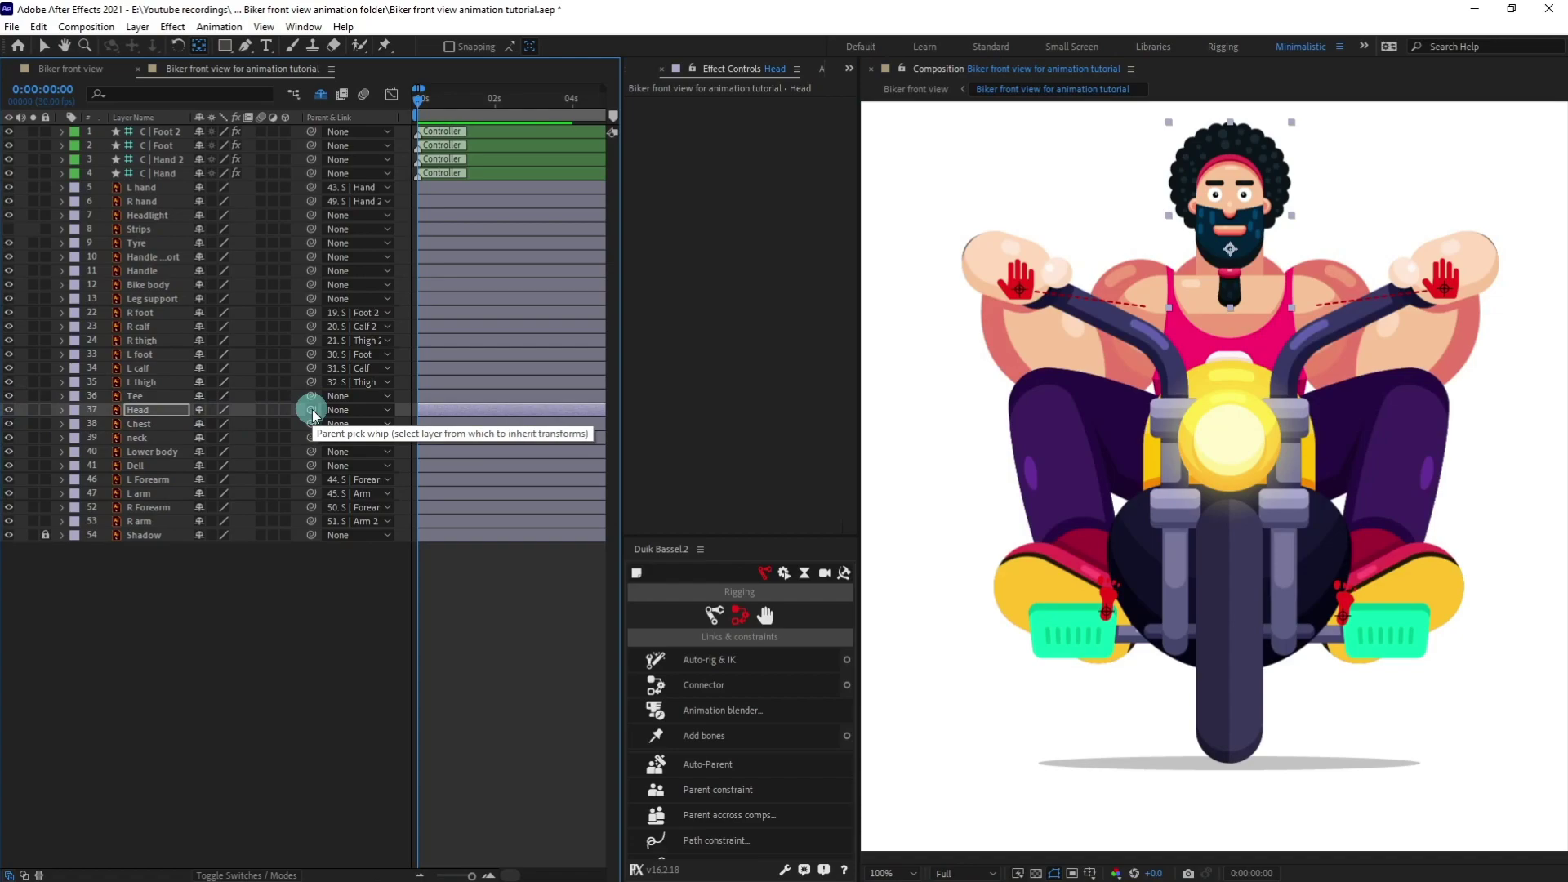
left_click_drag(313, 415, 45, 442)
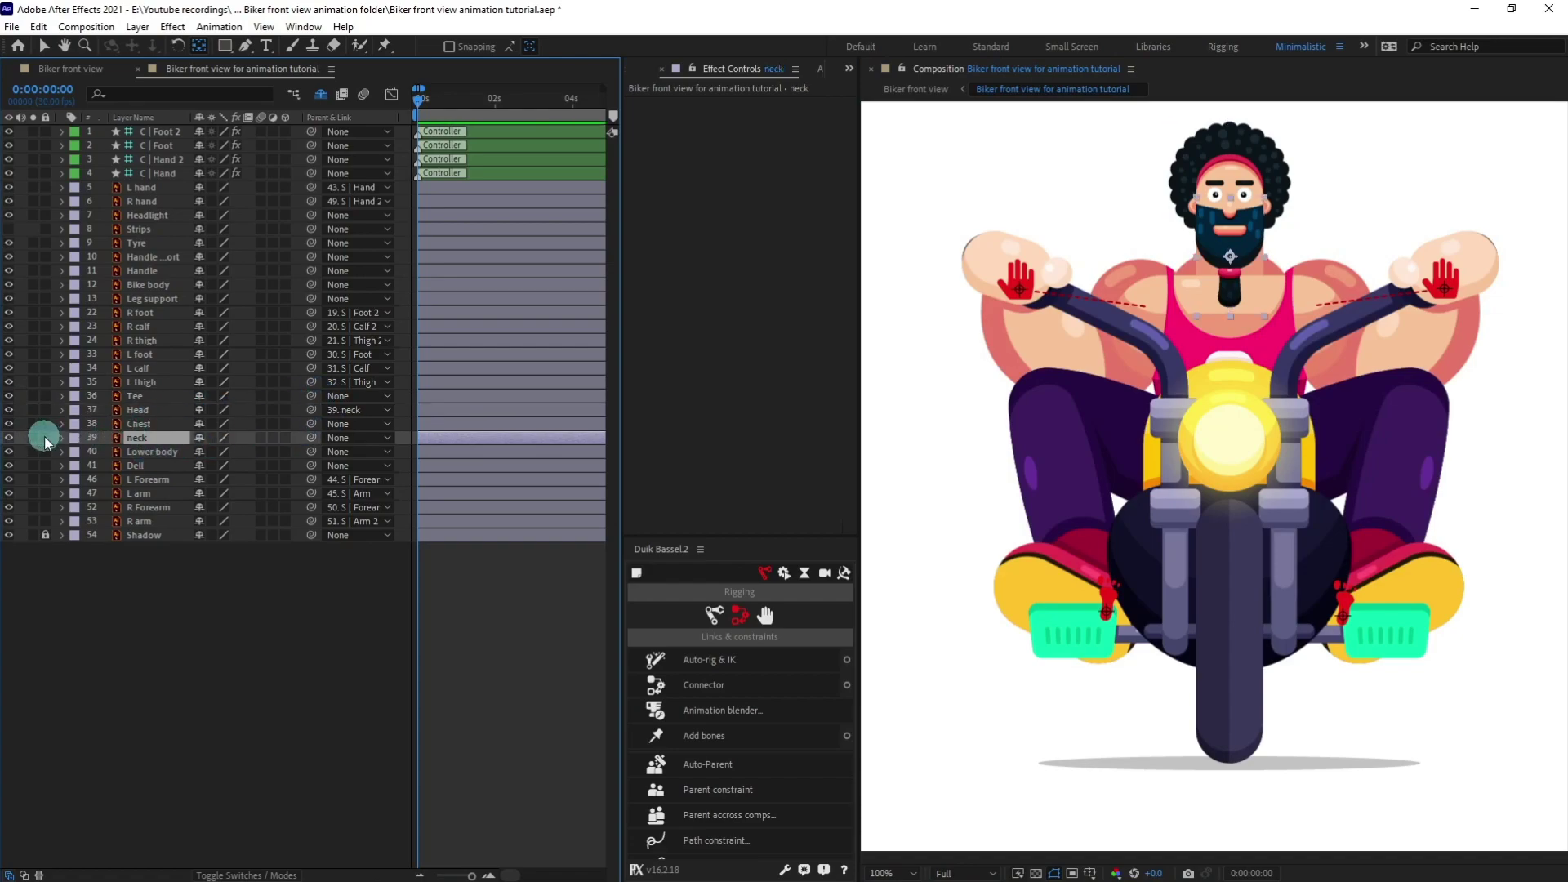
Step: Lower the neck layer's anchor point to the base of the neck and parent neck to Chest
left_click(33, 438)
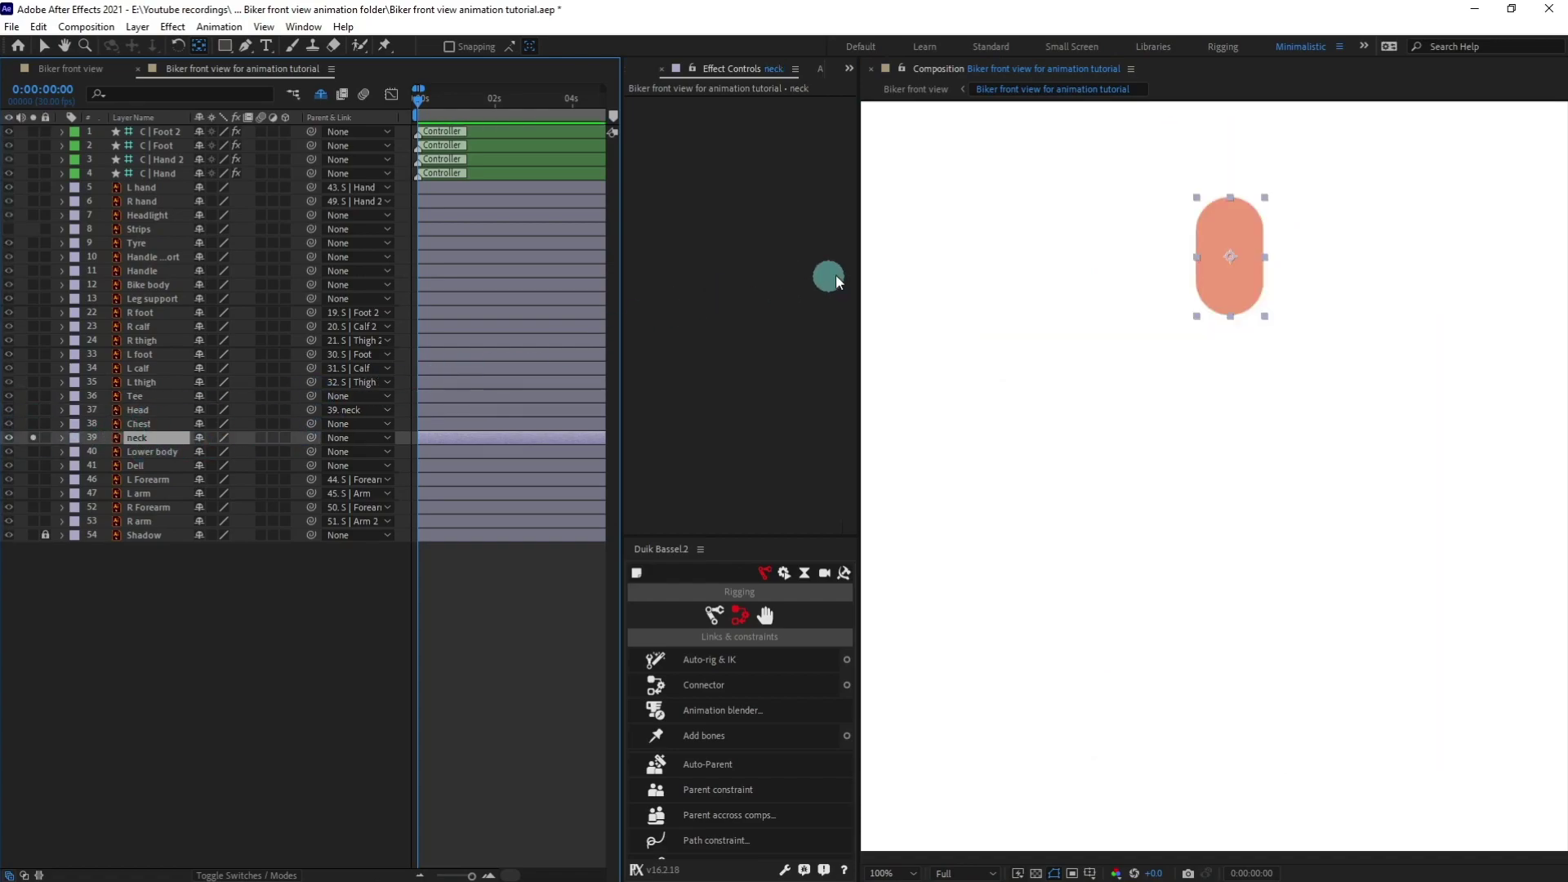
left_click_drag(1234, 260, 1237, 288)
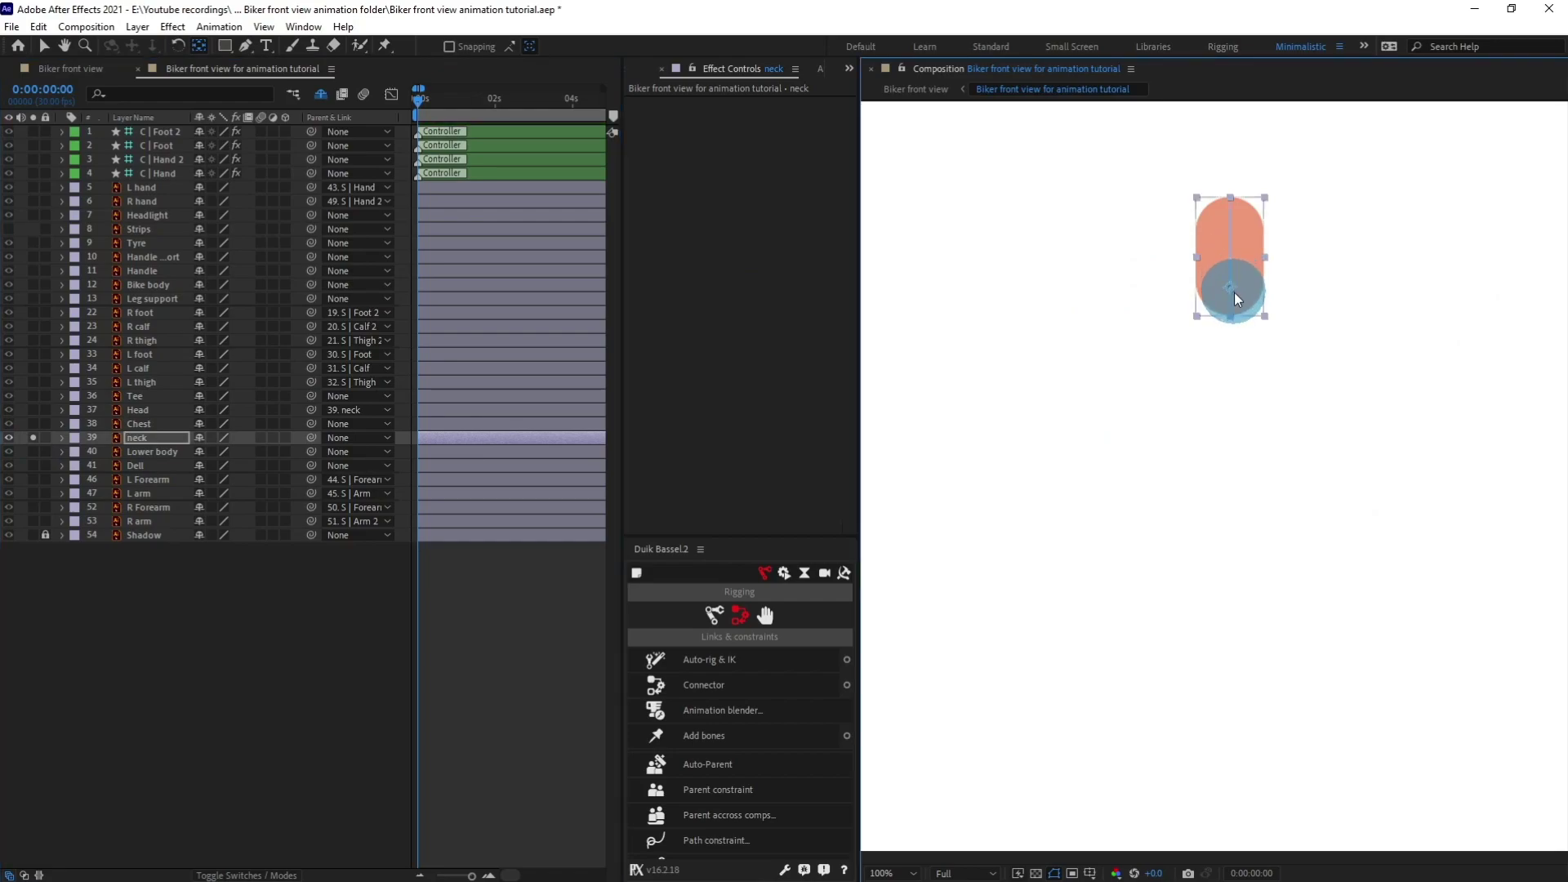
left_click(74, 440)
left_click(29, 439)
left_click_drag(307, 444, 141, 425)
Step: Parent Chest to Lower body and move the Lower body layer's anchor point down to the hips
left_click(142, 427)
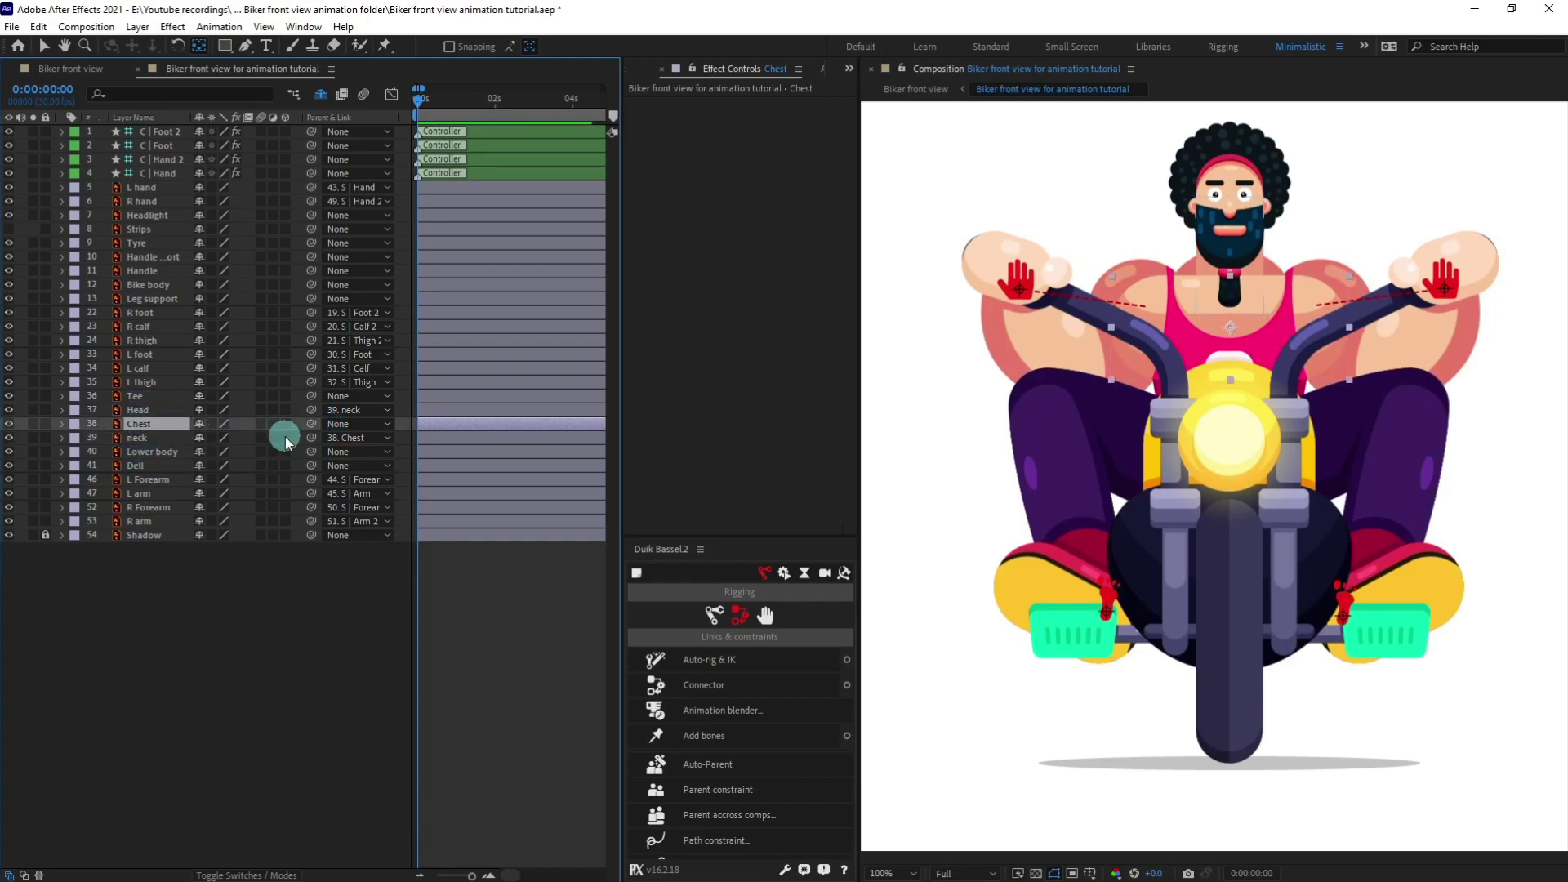
left_click_drag(316, 427, 173, 456)
left_click(172, 452)
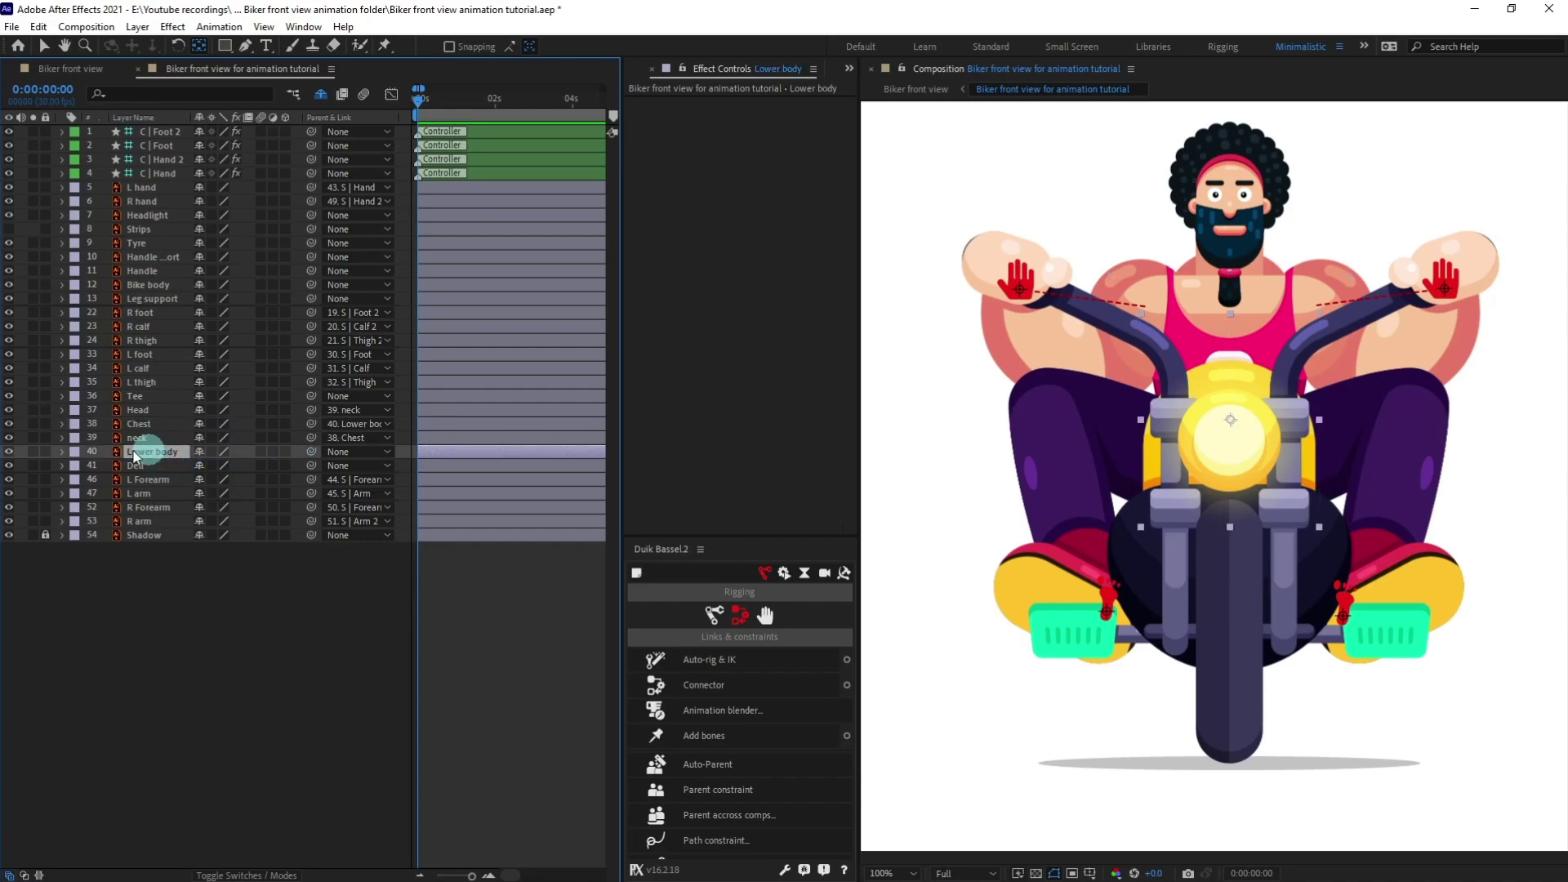
left_click(32, 452)
left_click(1239, 441)
left_click_drag(1229, 419, 1227, 486)
left_click(33, 451)
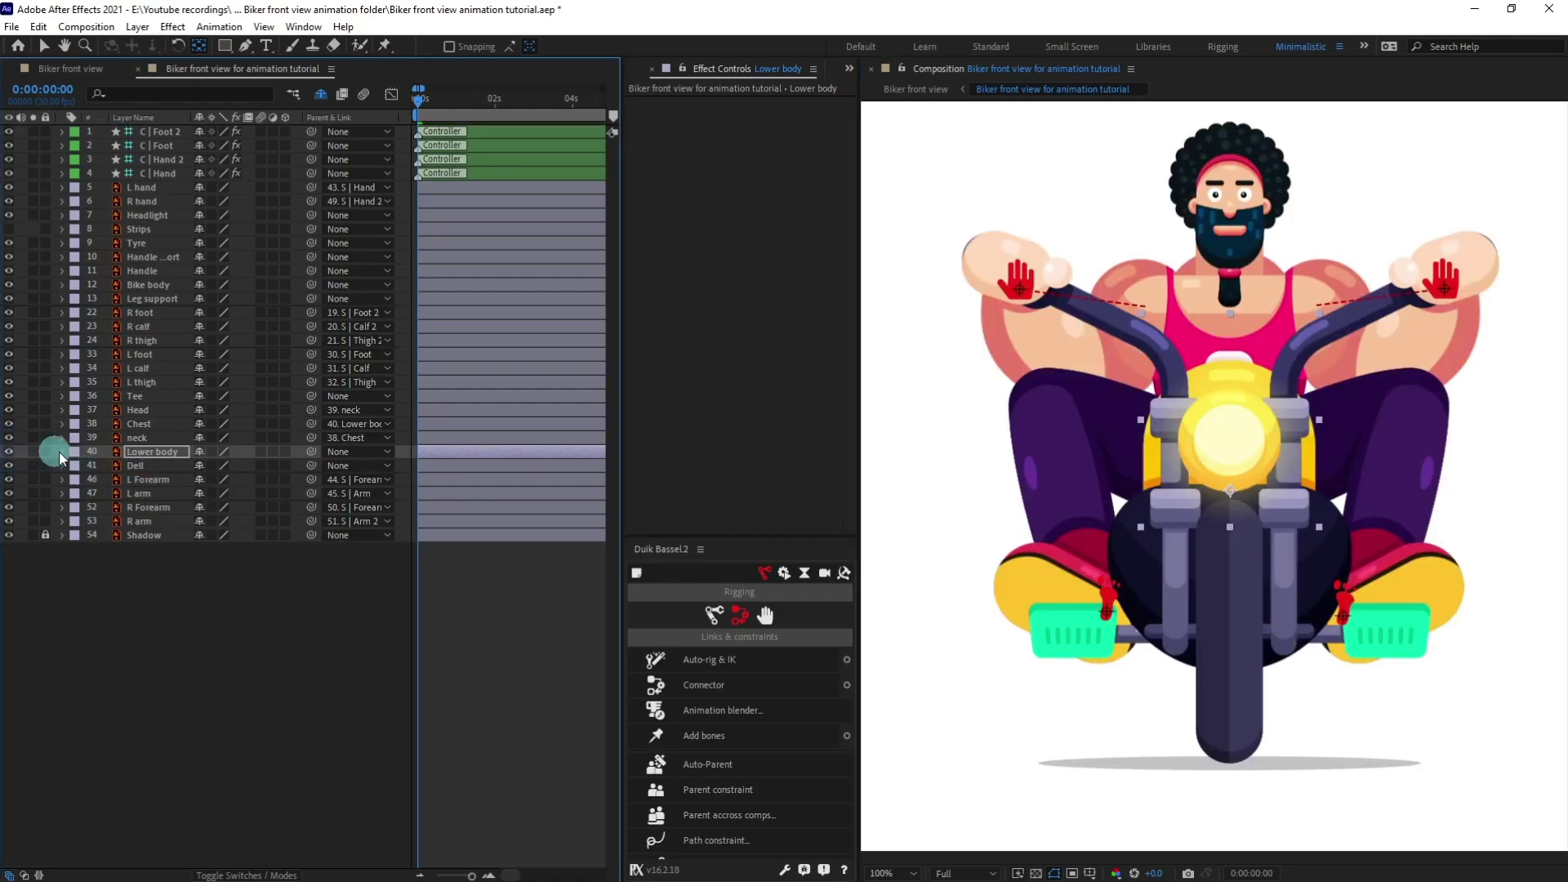
Step: Test-move the Dell layer, undo the move and parent Dell to Chest
left_click(147, 467)
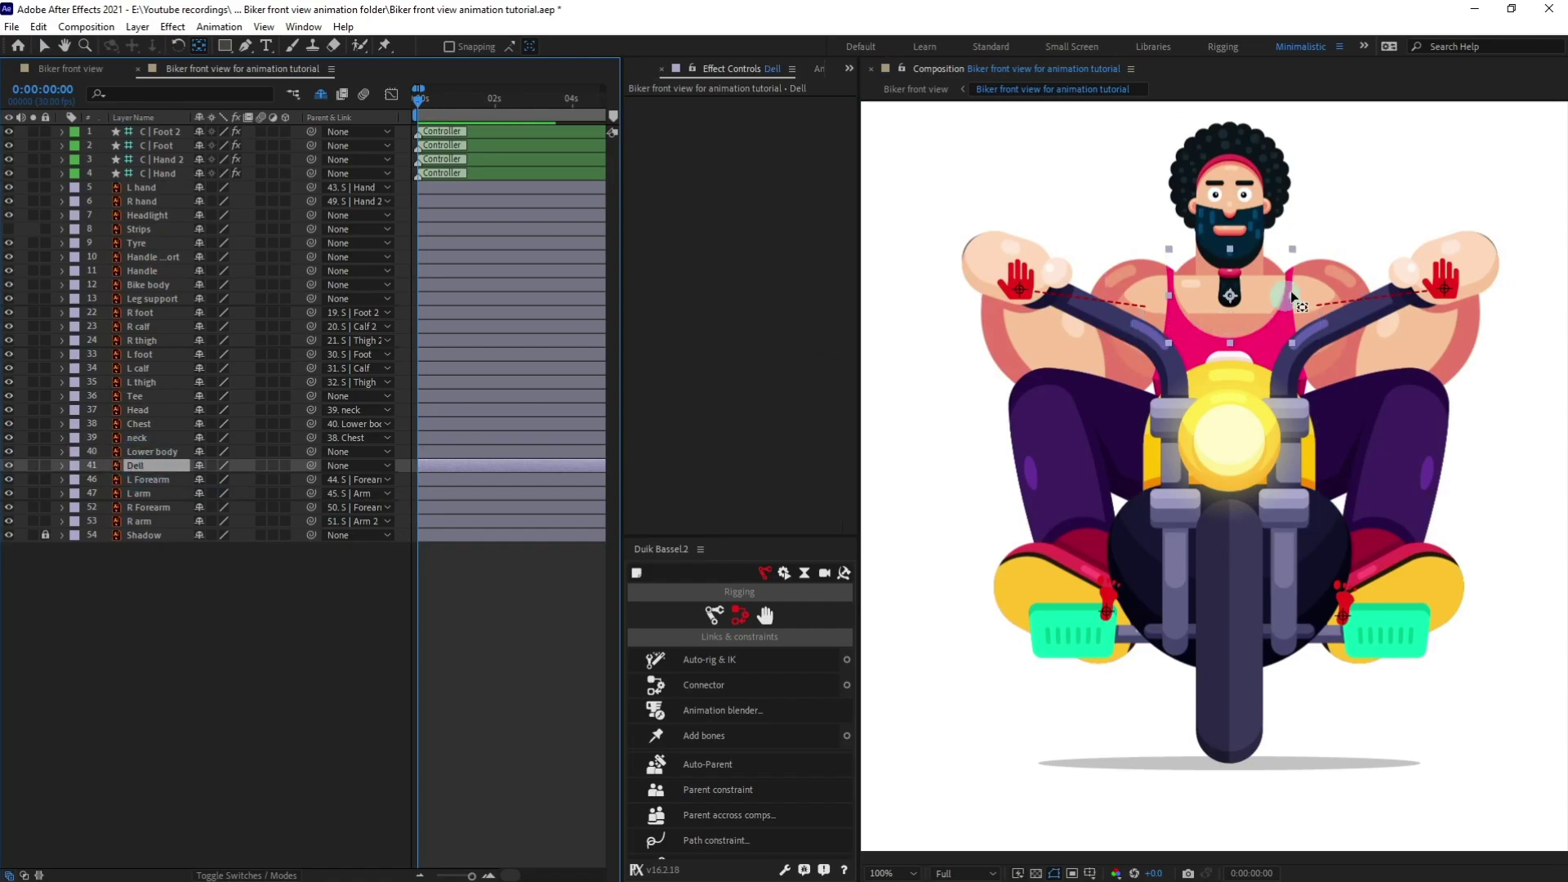
key("v")
left_click_drag(1282, 267, 1325, 220)
key("ctrl+z")
left_click_drag(311, 480, 159, 428)
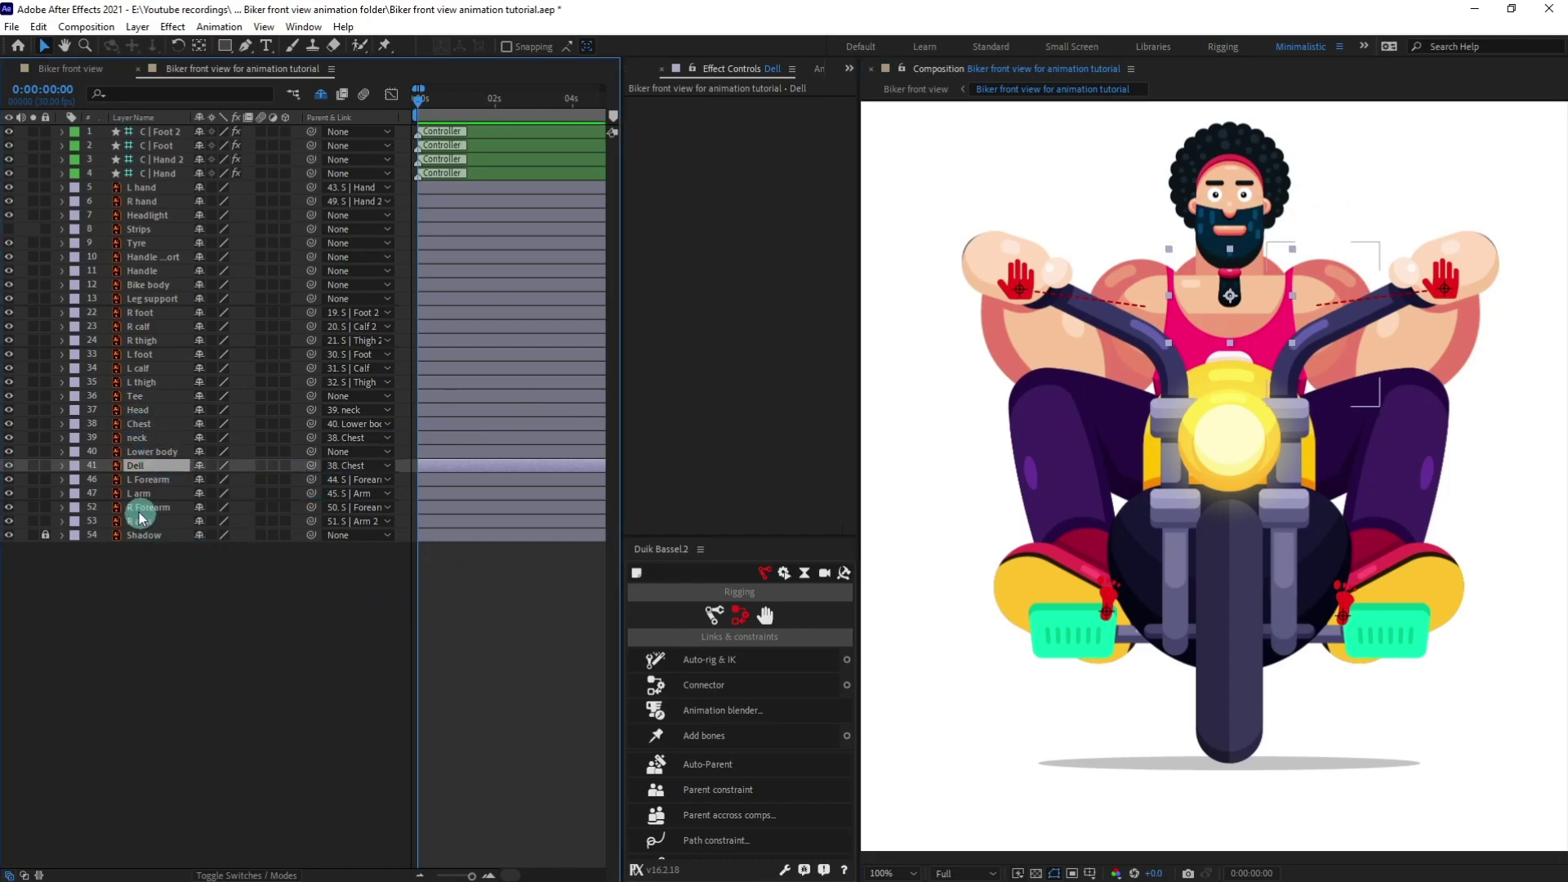
Step: Parent Tee to Chest, checking the body rig before and after by moving Lower body and undoing each move
left_click(156, 451)
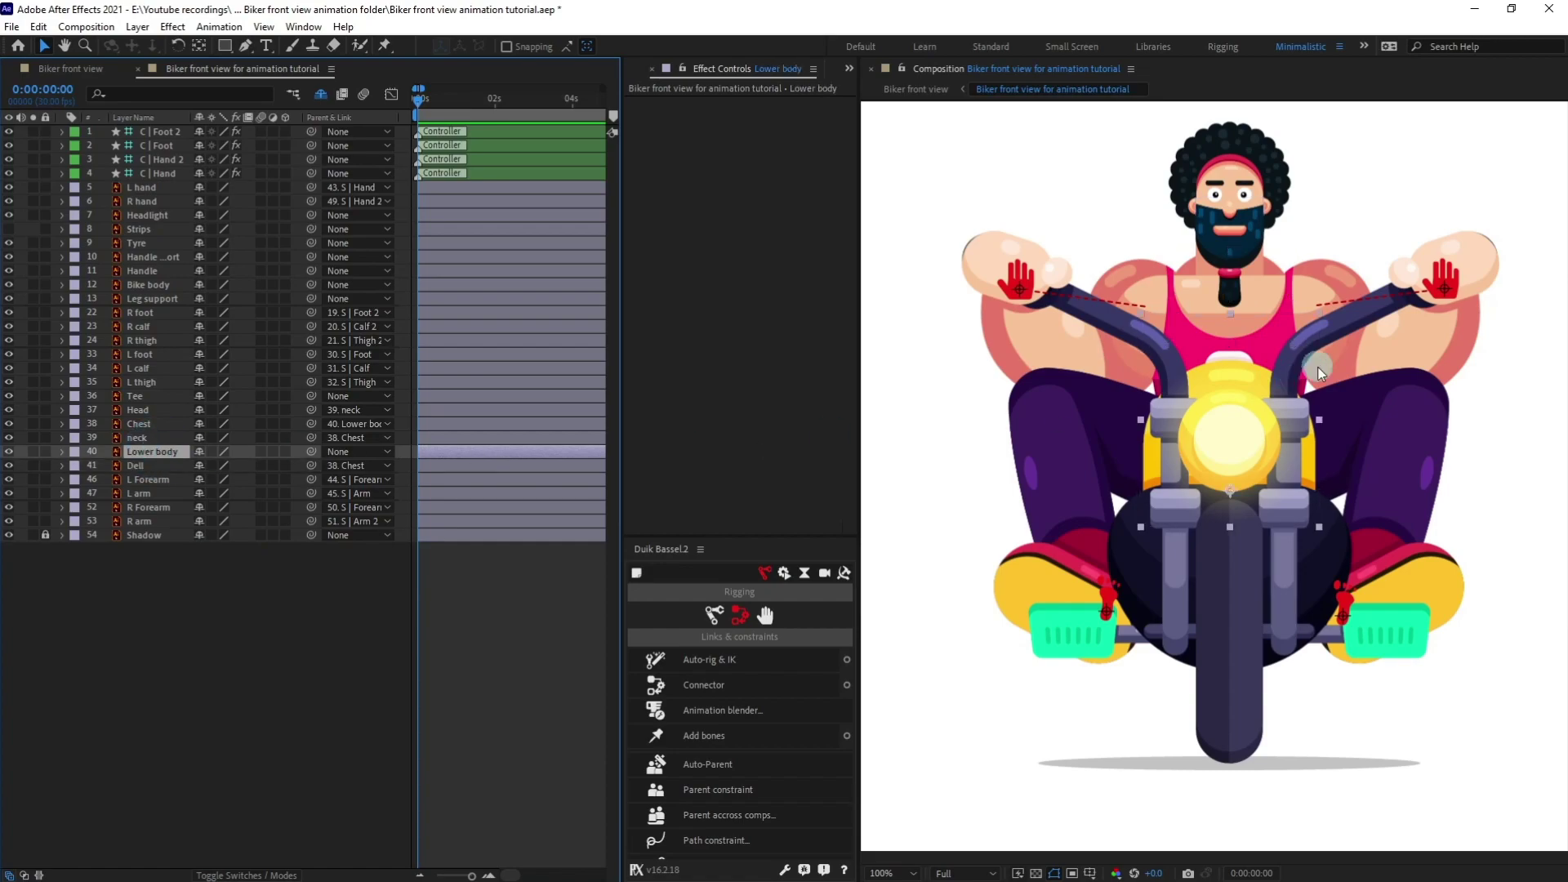
mouse_move(1231, 493)
left_mouse_down()
mouse_move(1224, 522)
mouse_move(1211, 478)
mouse_move(1232, 472)
left_mouse_up()
key("ctrl+z")
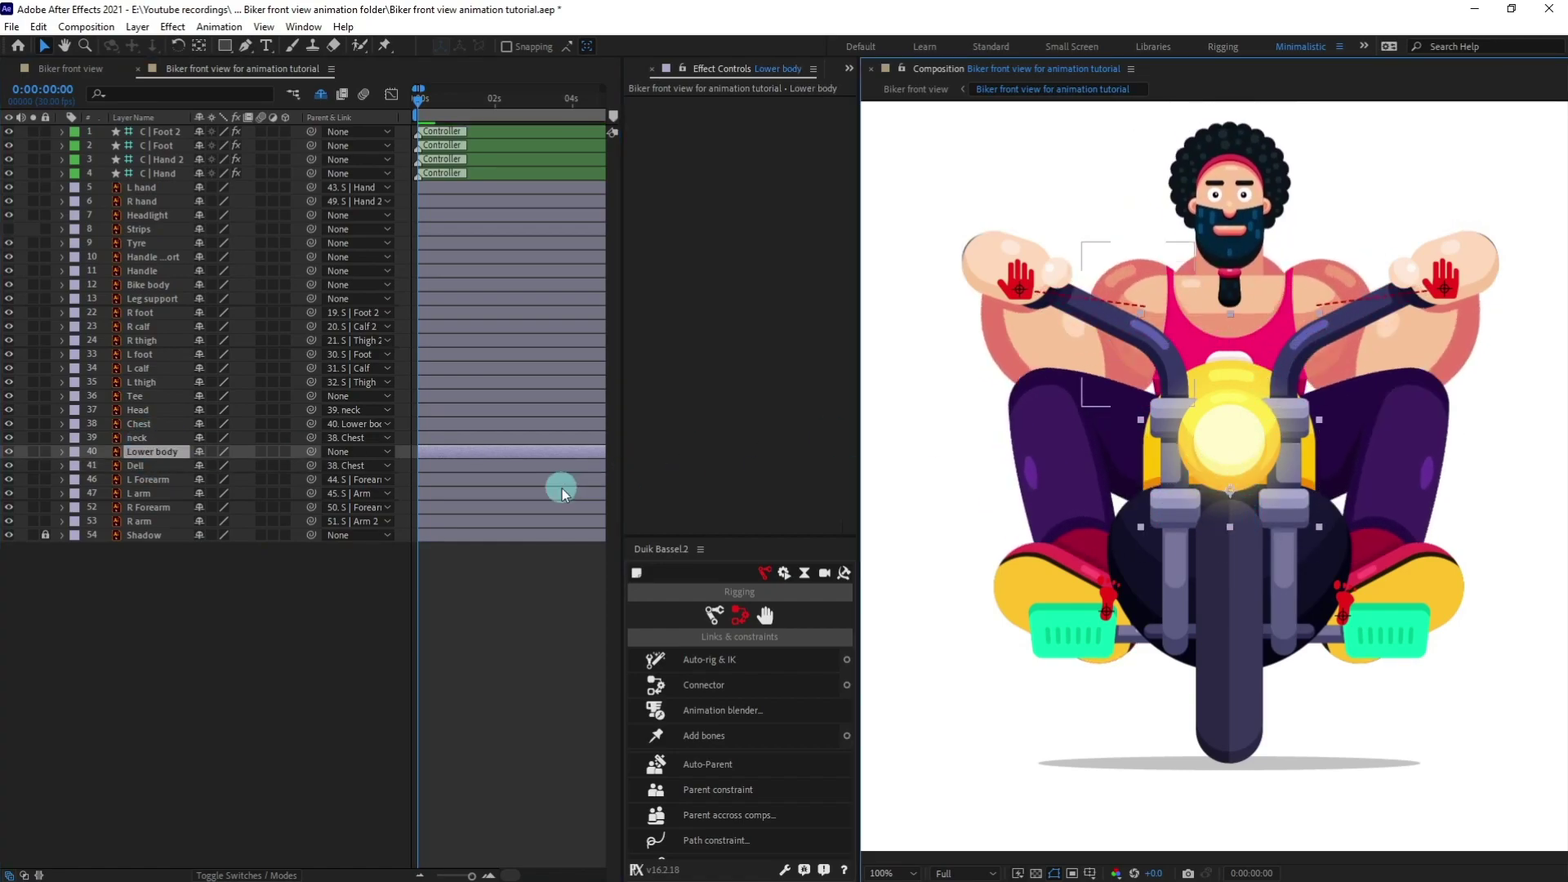
left_click(143, 397)
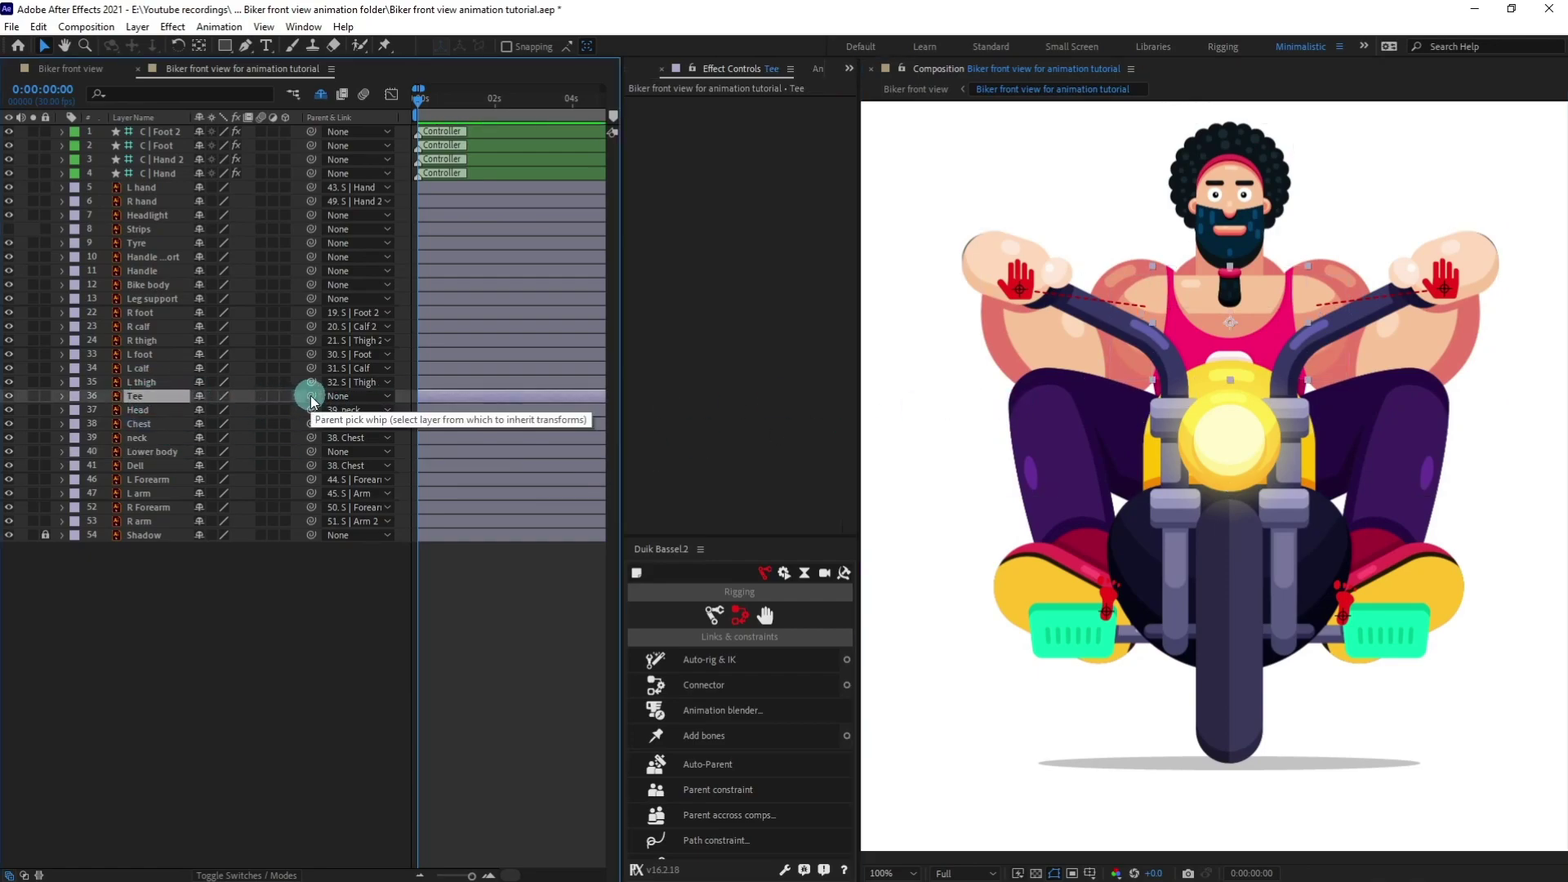
left_click_drag(311, 400, 143, 424)
left_click(152, 452)
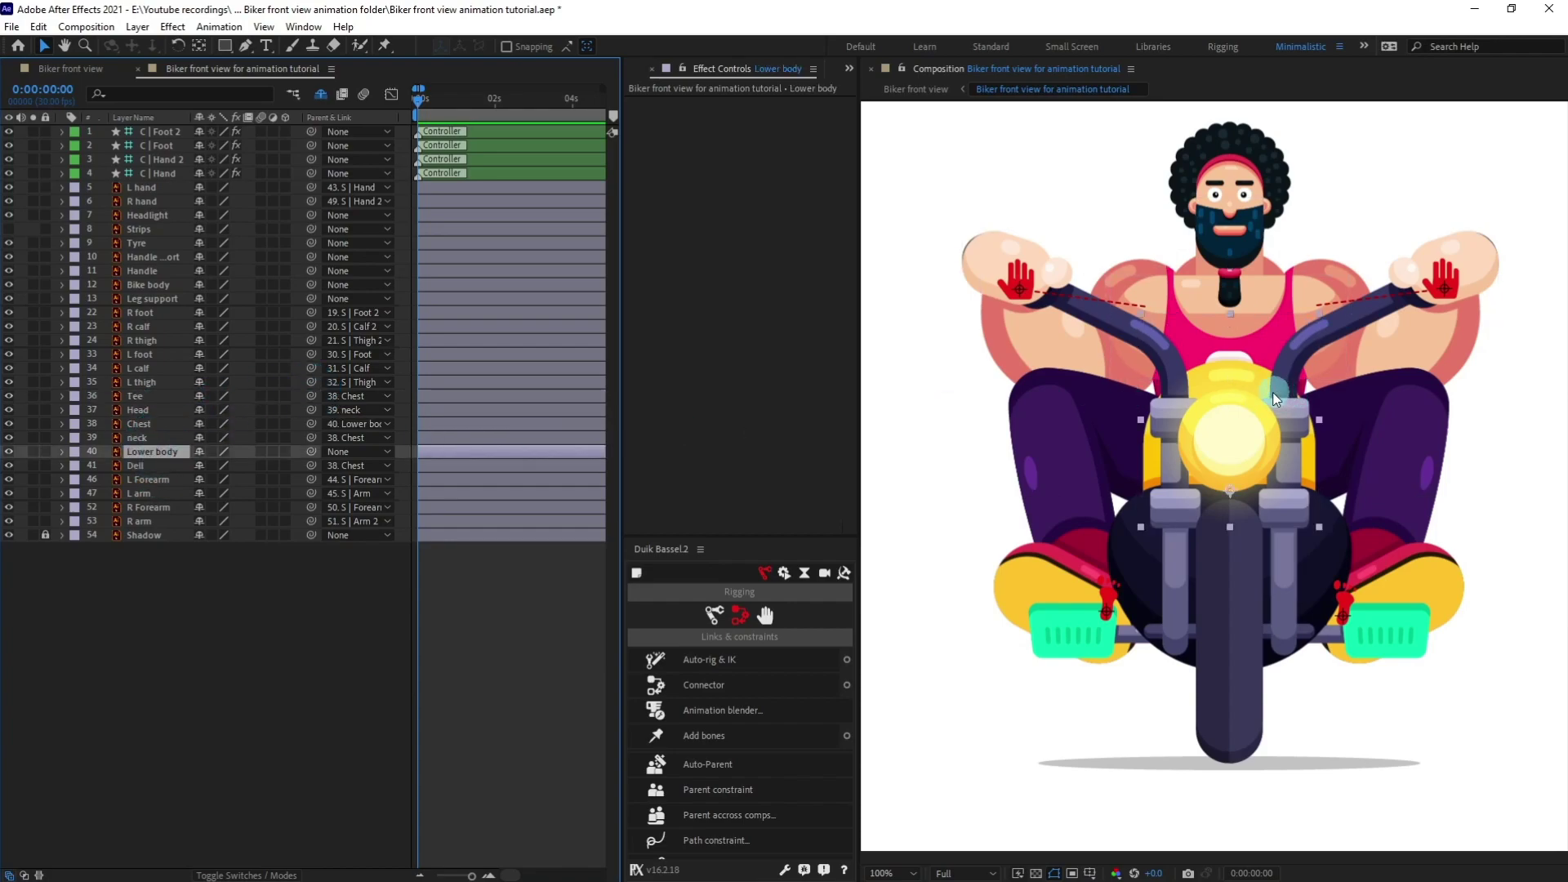
mouse_move(1231, 504)
left_mouse_down()
mouse_move(1215, 514)
mouse_move(1226, 470)
mouse_move(1241, 496)
mouse_move(1213, 492)
mouse_move(1238, 493)
left_mouse_up()
key("ctrl+z")
left_click(495, 629)
left_click(1244, 528)
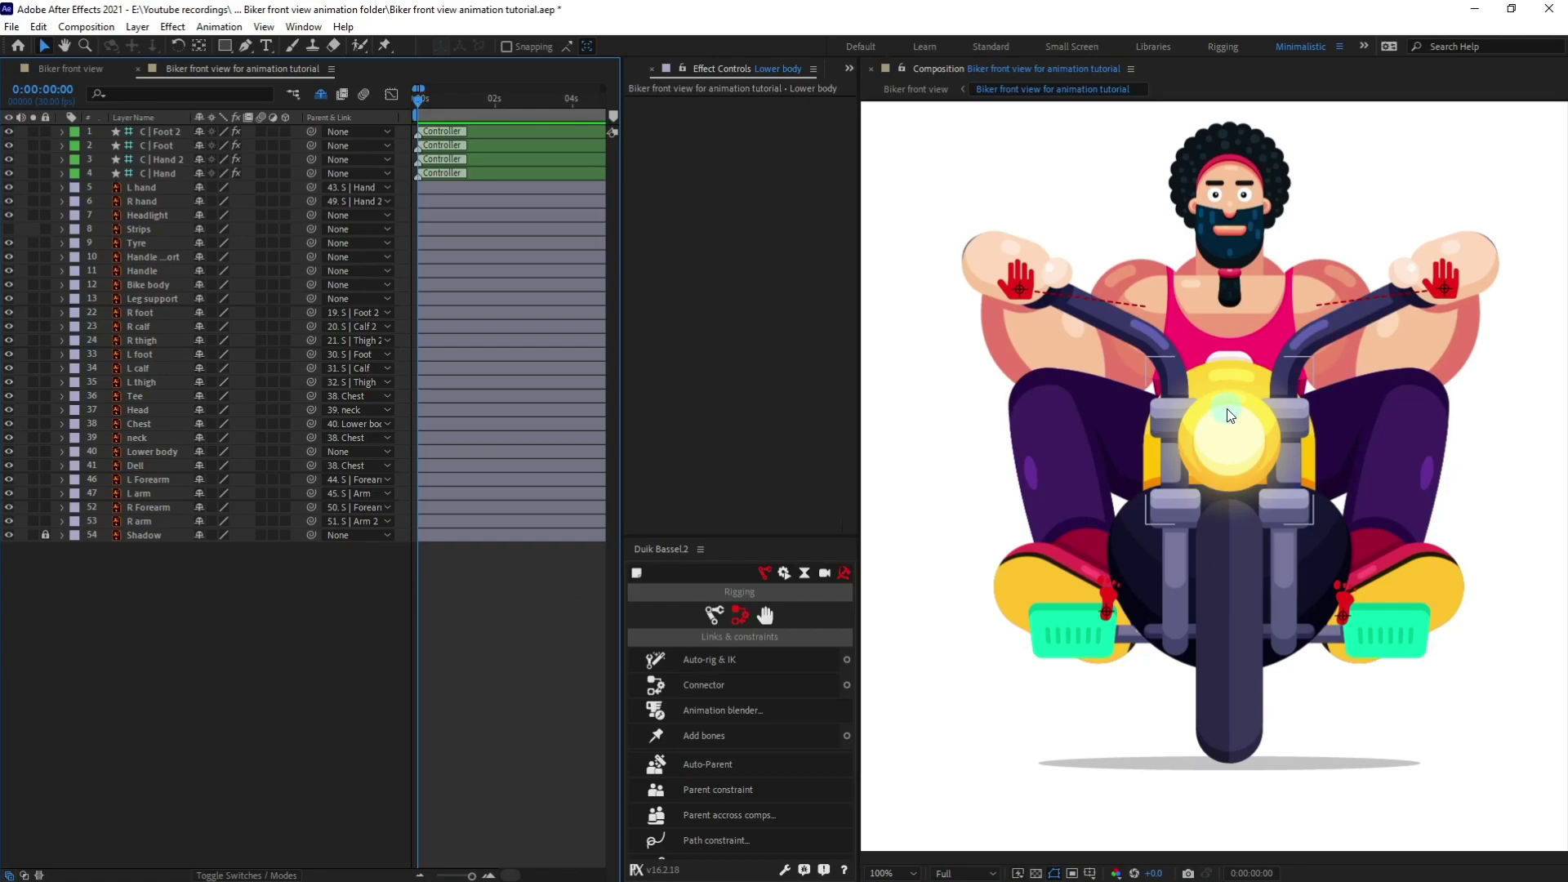
left_click(374, 713)
left_click(466, 637)
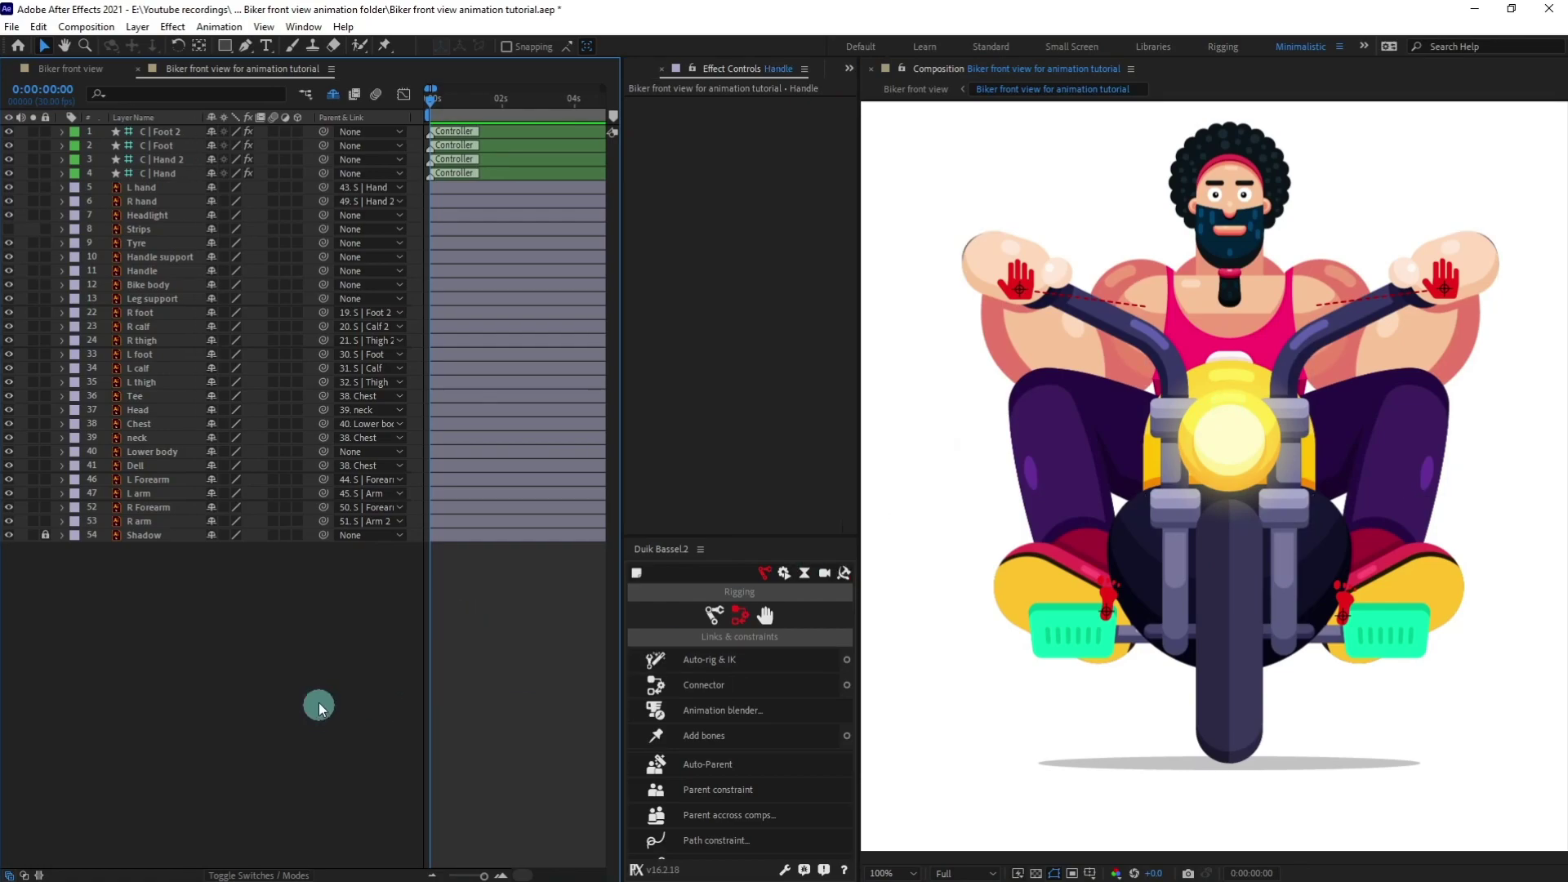
Step: Parent the C | Hand and C | Hand 2 controllers to Handle and test the link by moving the handlebar
left_click(168, 174)
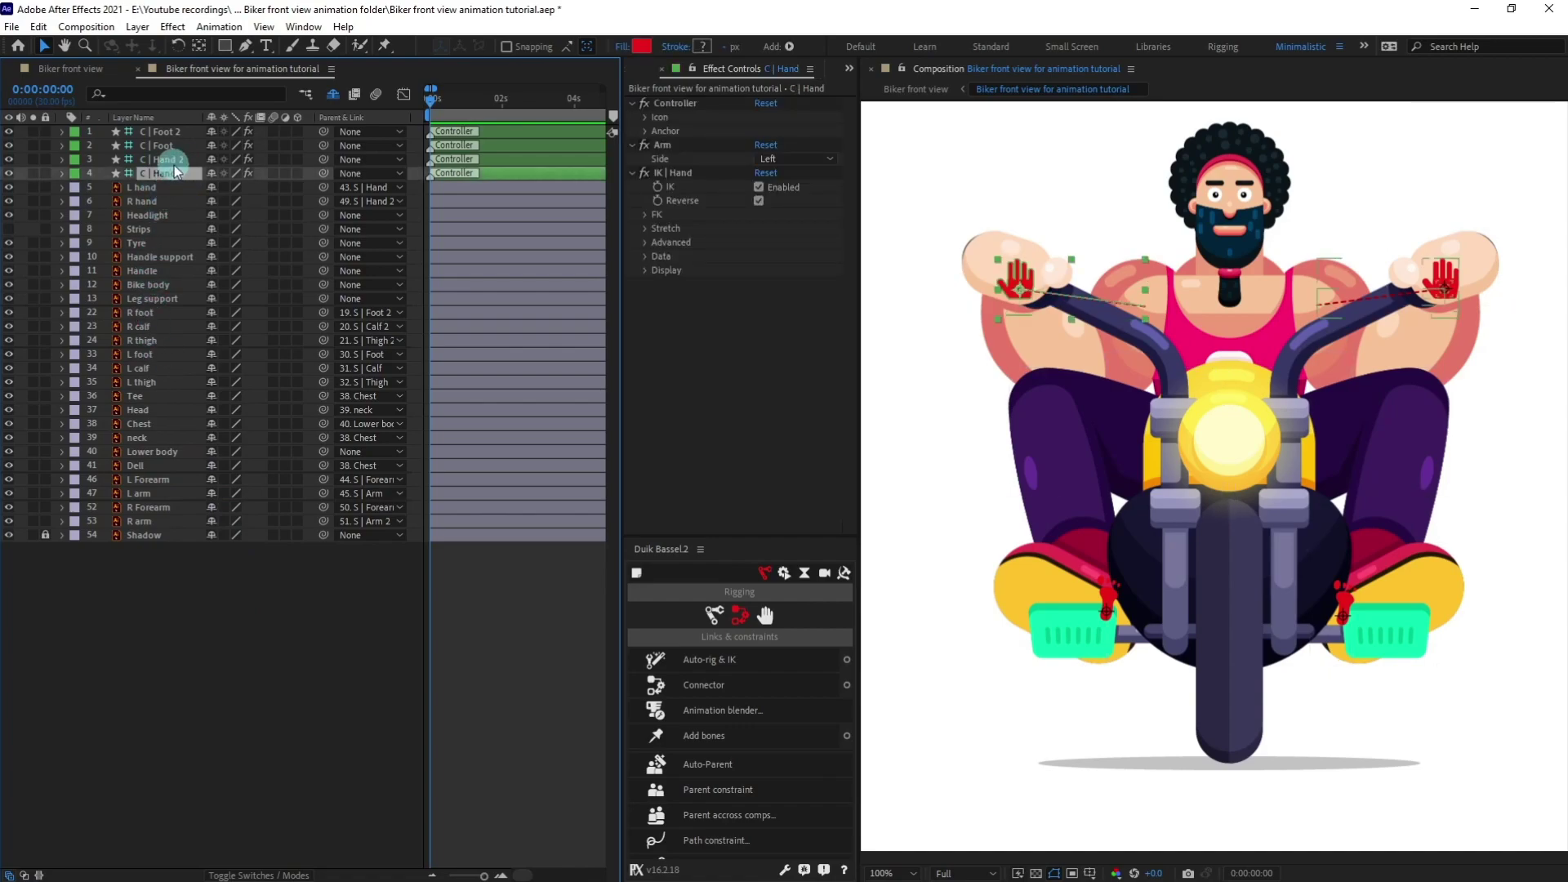
left_click(169, 160, "ctrl")
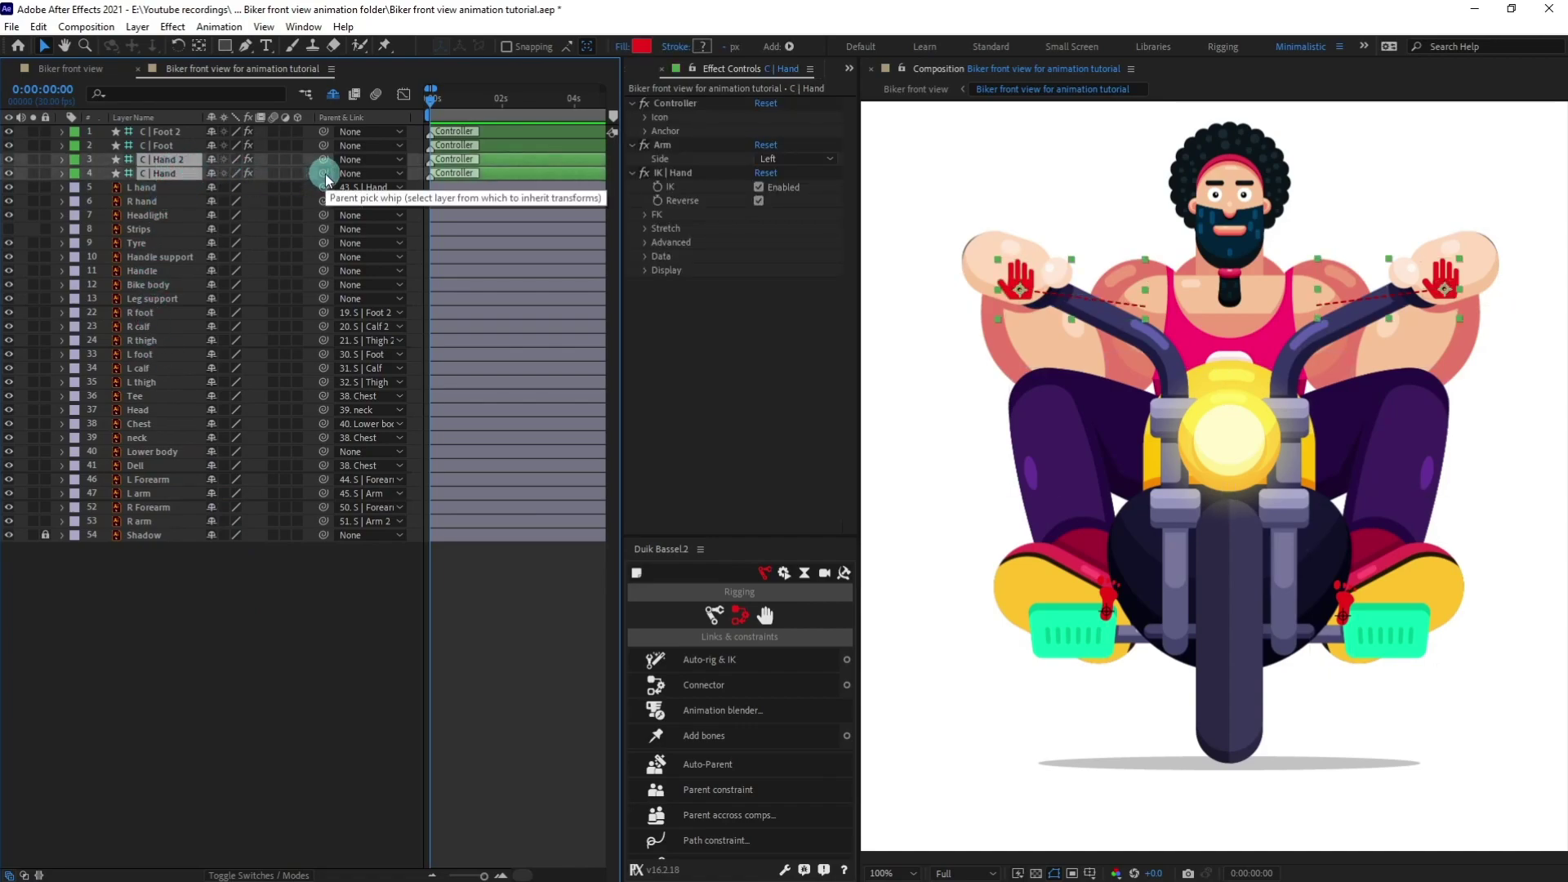
left_click_drag(325, 174, 143, 270)
left_click(1226, 397)
mouse_move(1188, 359)
left_mouse_down()
mouse_move(1186, 336)
mouse_move(1190, 356)
left_mouse_up()
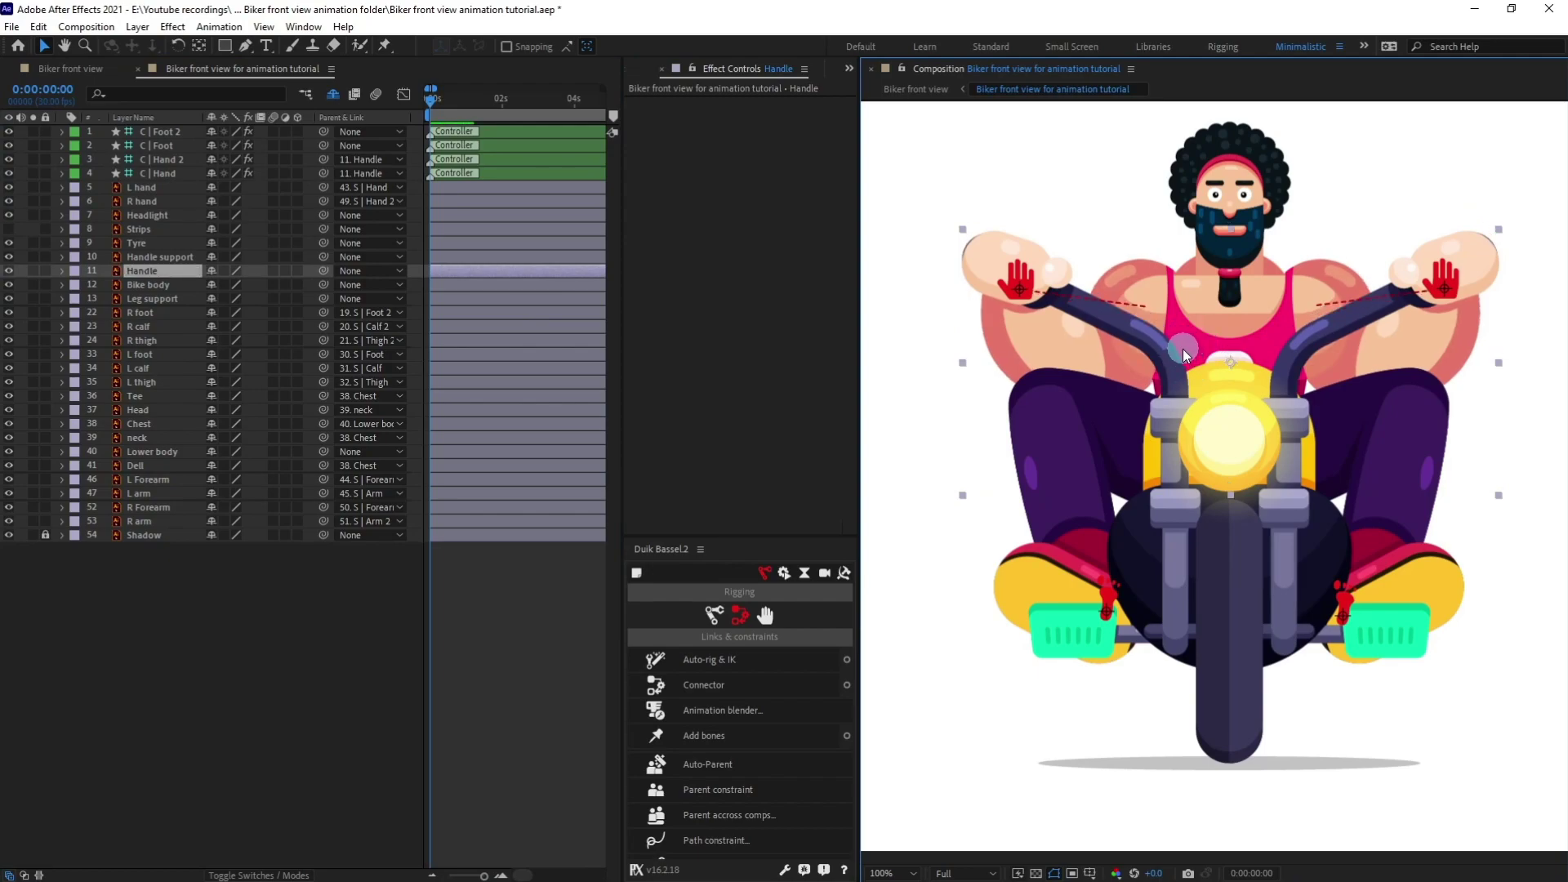
Step: Parent Handle support to Bike body and test the link by moving Bike body, undoing the test moves
left_click(159, 276)
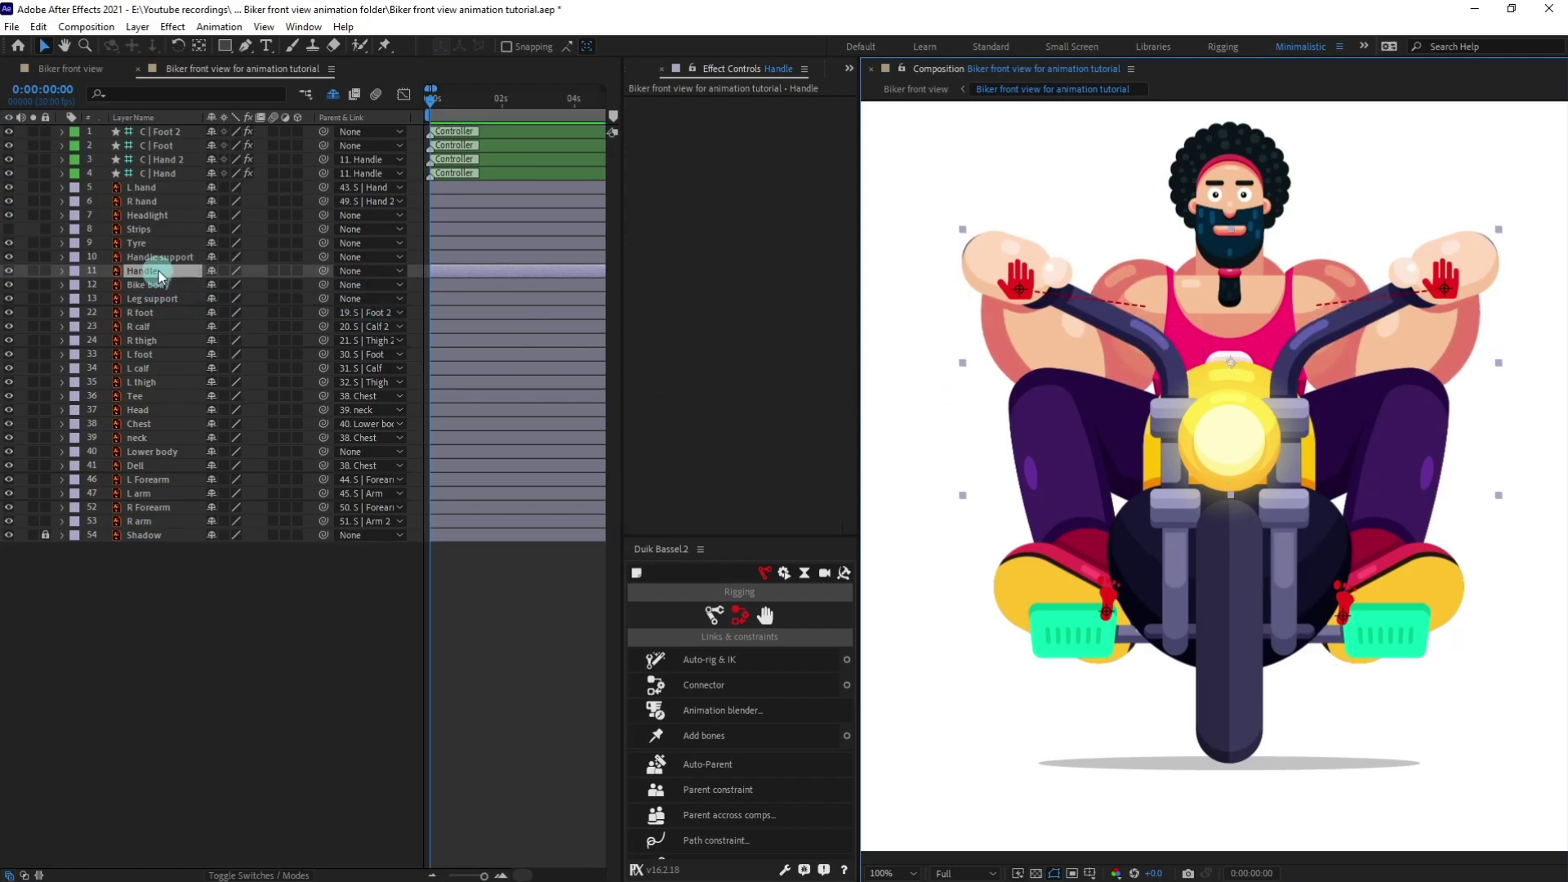
left_click(160, 259)
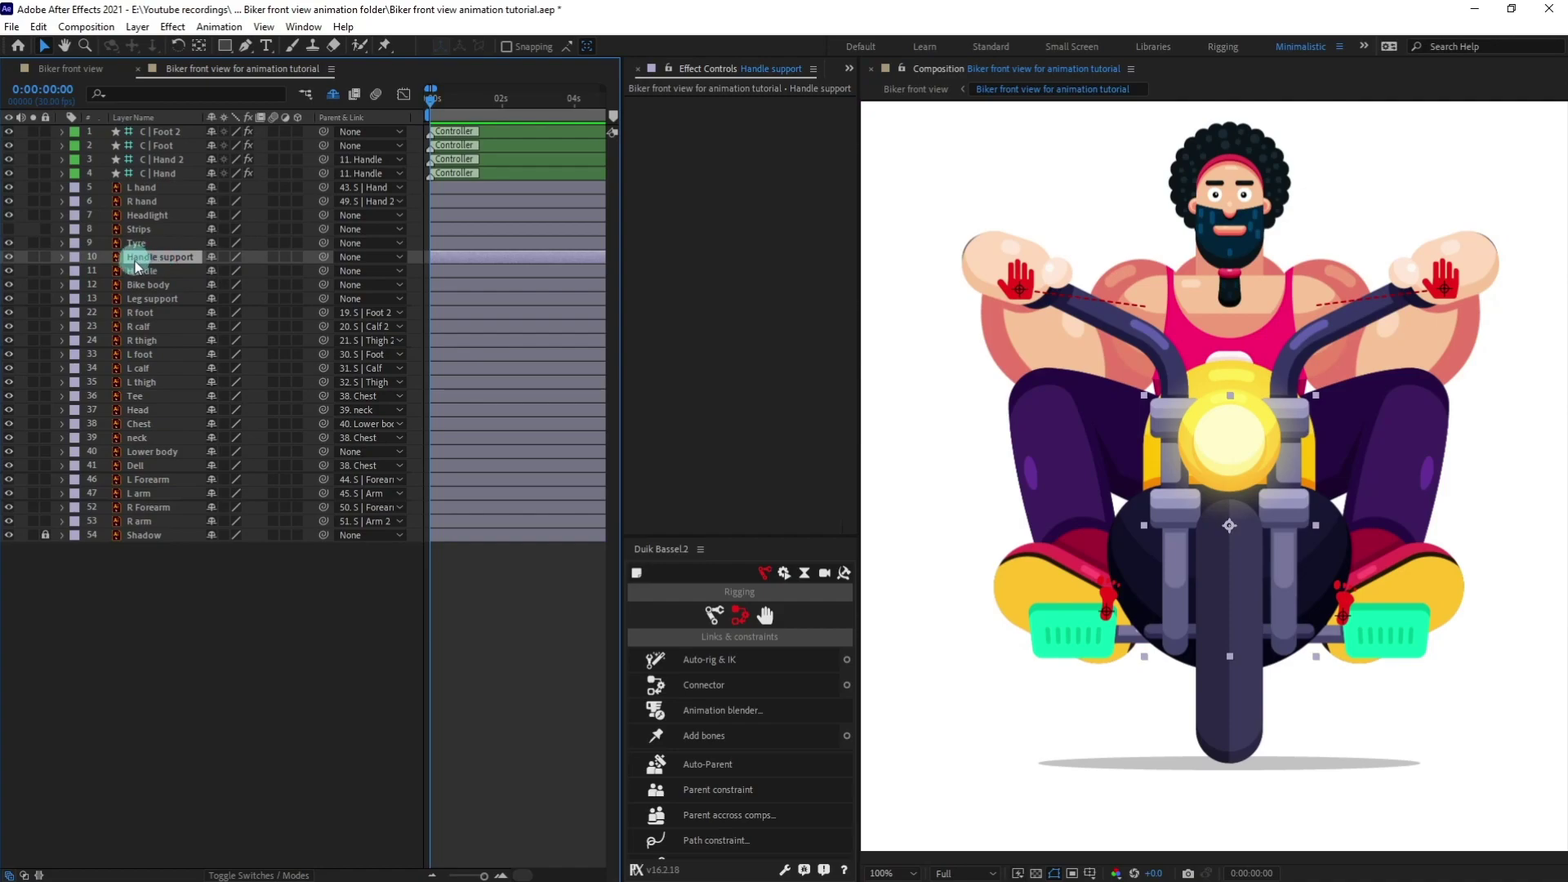
left_click_drag(1231, 528, 1259, 513)
key("ctrl+z")
left_click_drag(323, 258, 147, 285)
left_click(1186, 514)
mouse_move(1186, 514)
left_mouse_down()
mouse_move(1189, 533)
mouse_move(1188, 500)
mouse_move(1190, 523)
left_mouse_up()
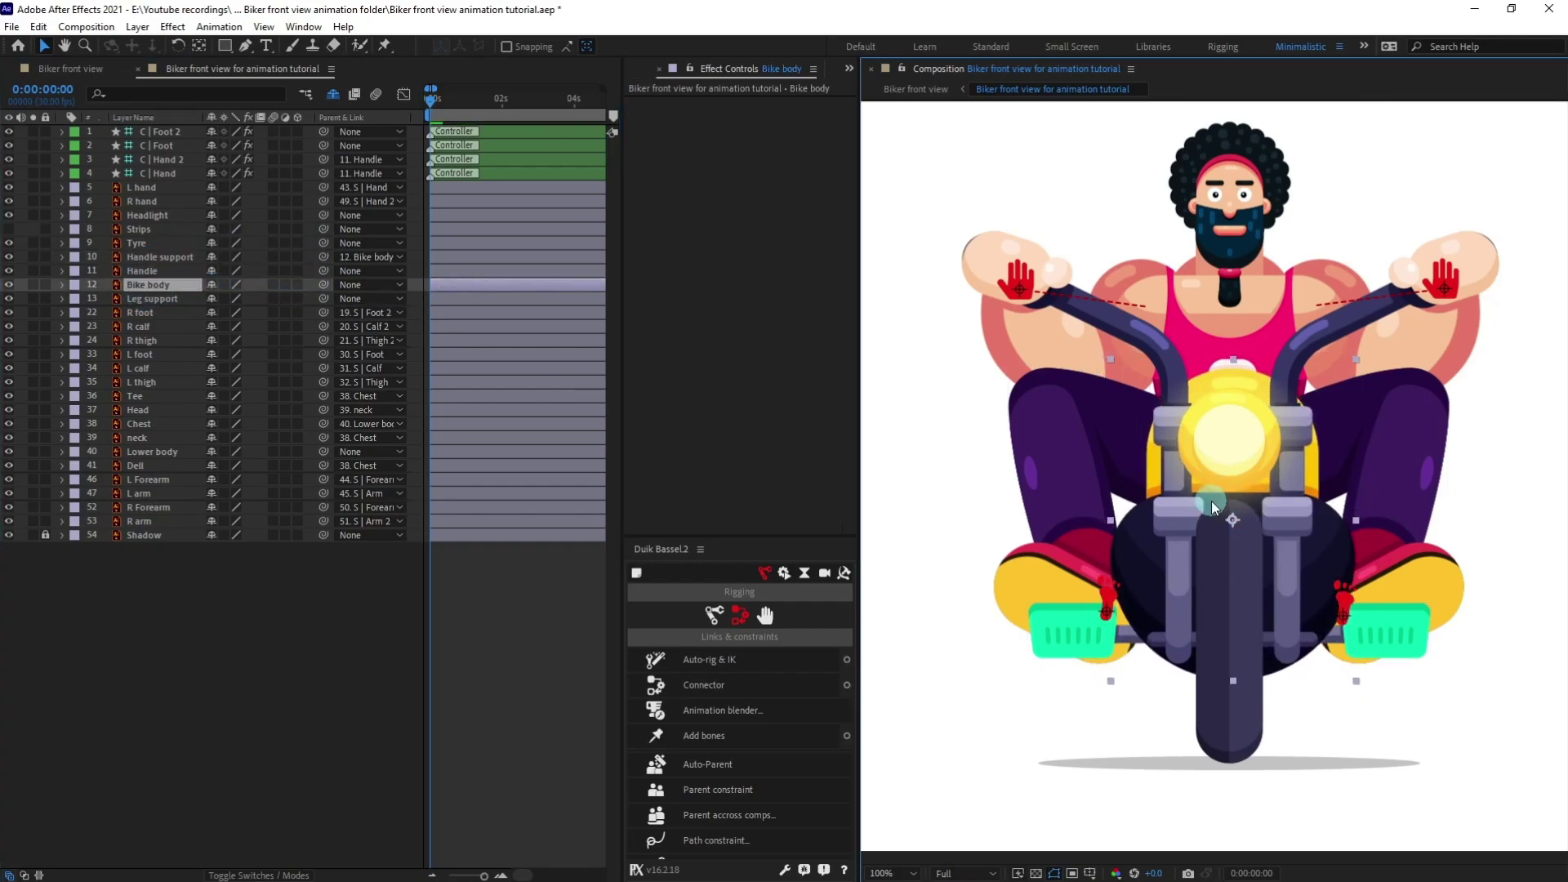
key("ctrl+z")
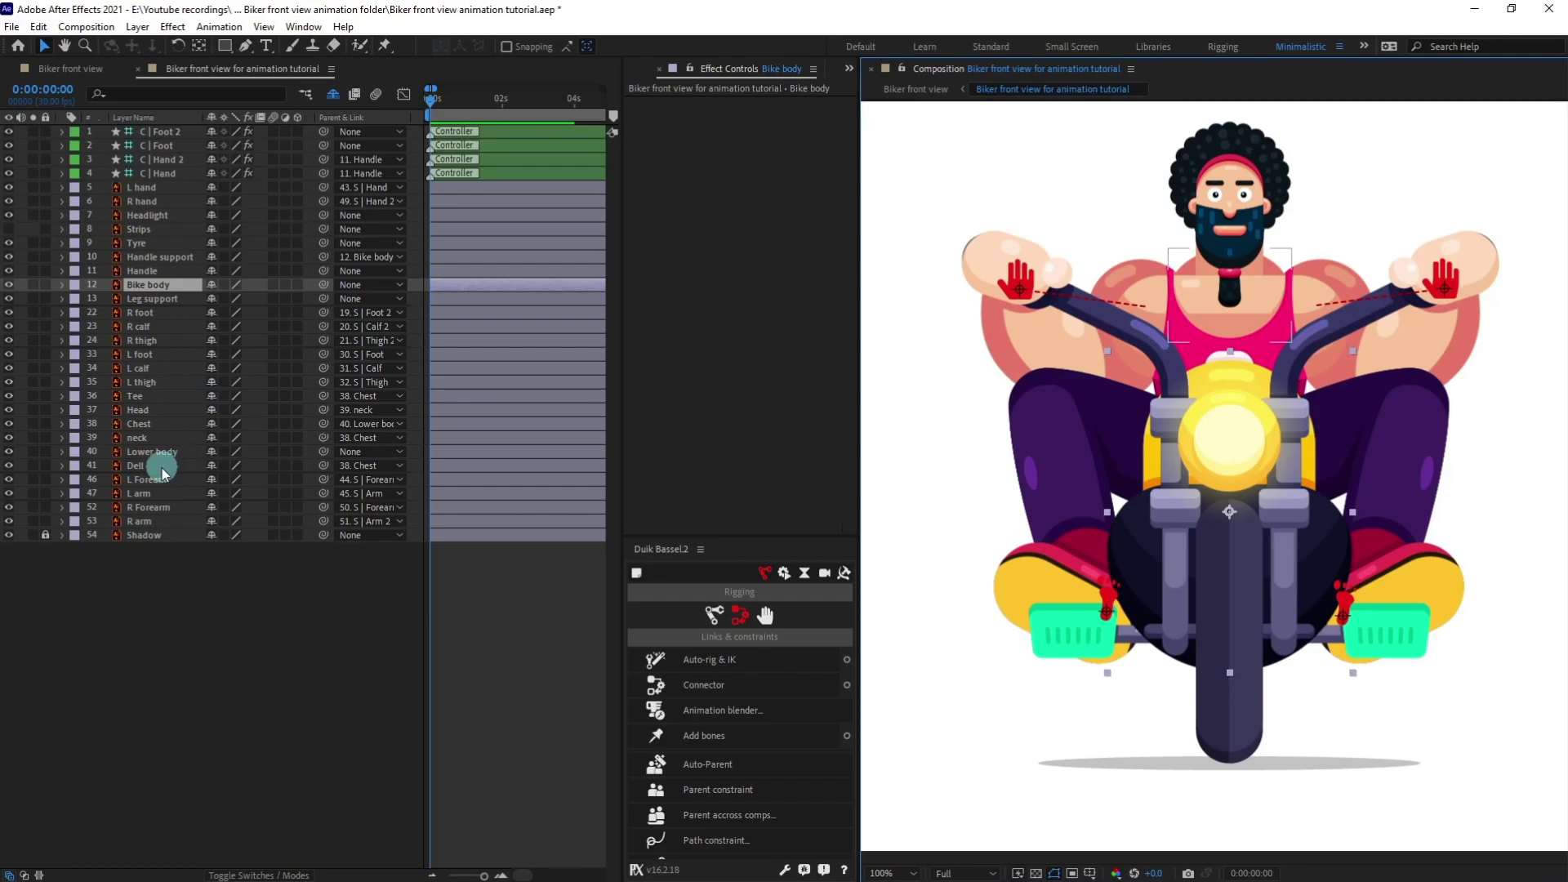
Step: Parent Leg support to Bike body and test the link by moving Bike body, undoing the test move
left_click(161, 299)
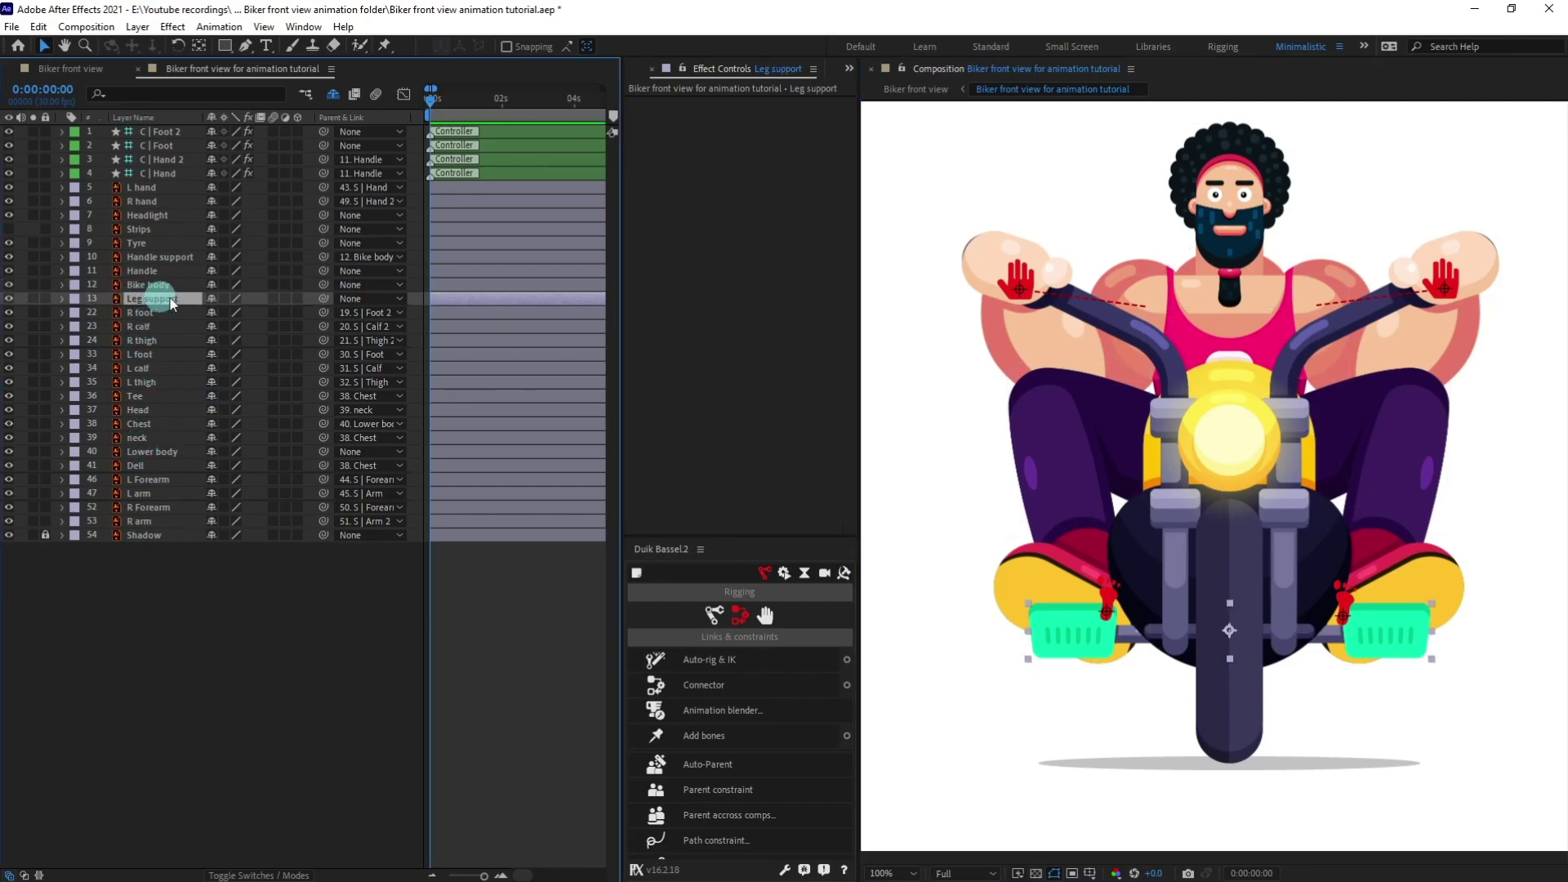
left_click_drag(324, 299, 172, 288)
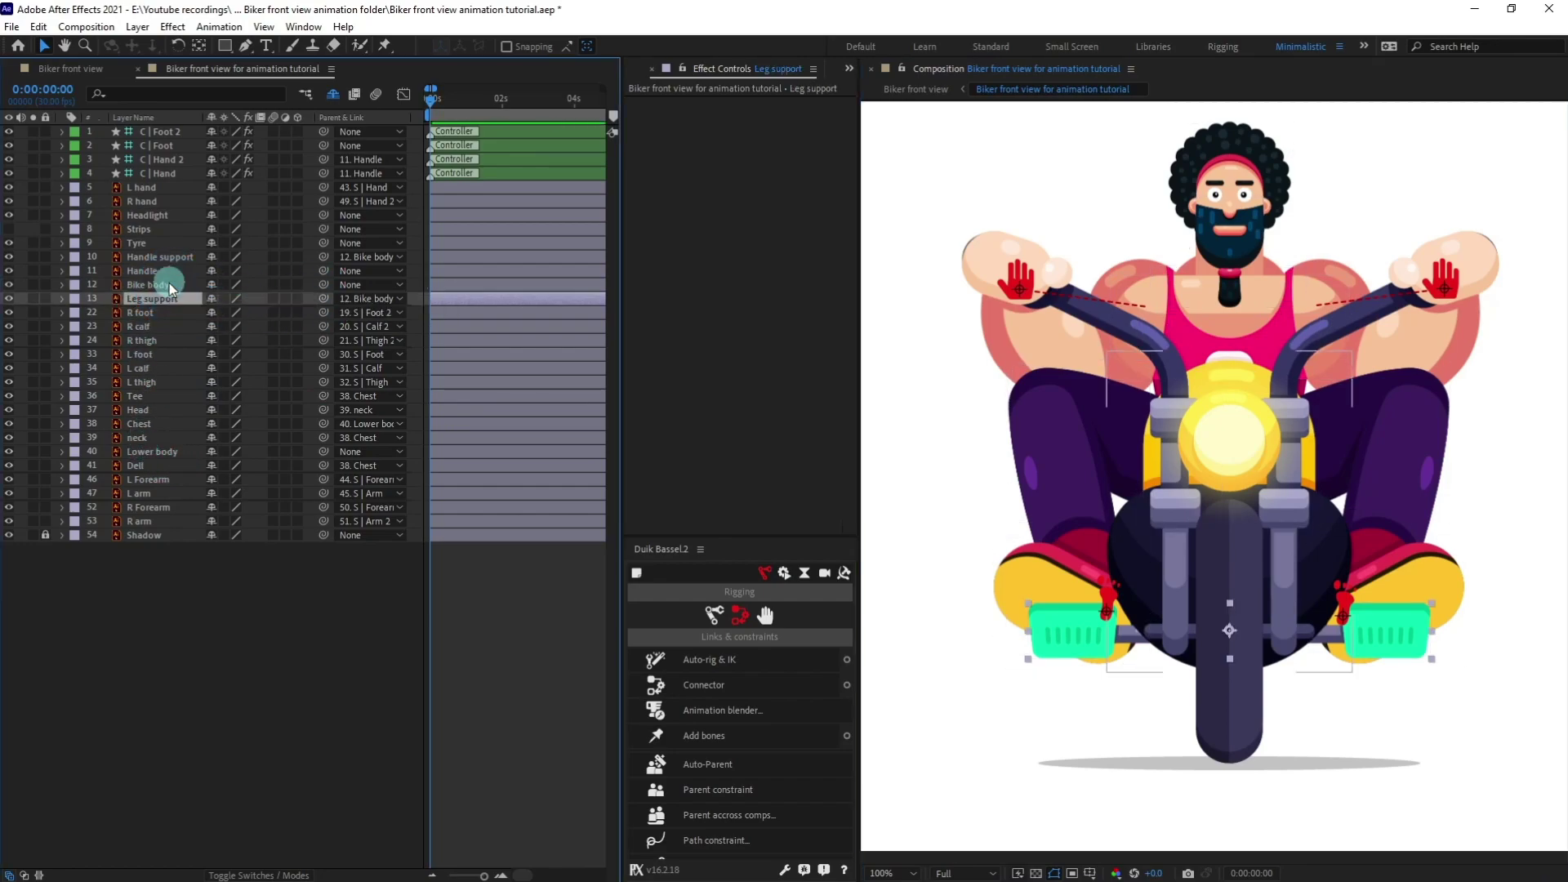
left_click(168, 285)
left_click_drag(1301, 498, 1272, 512)
key("ctrl+z")
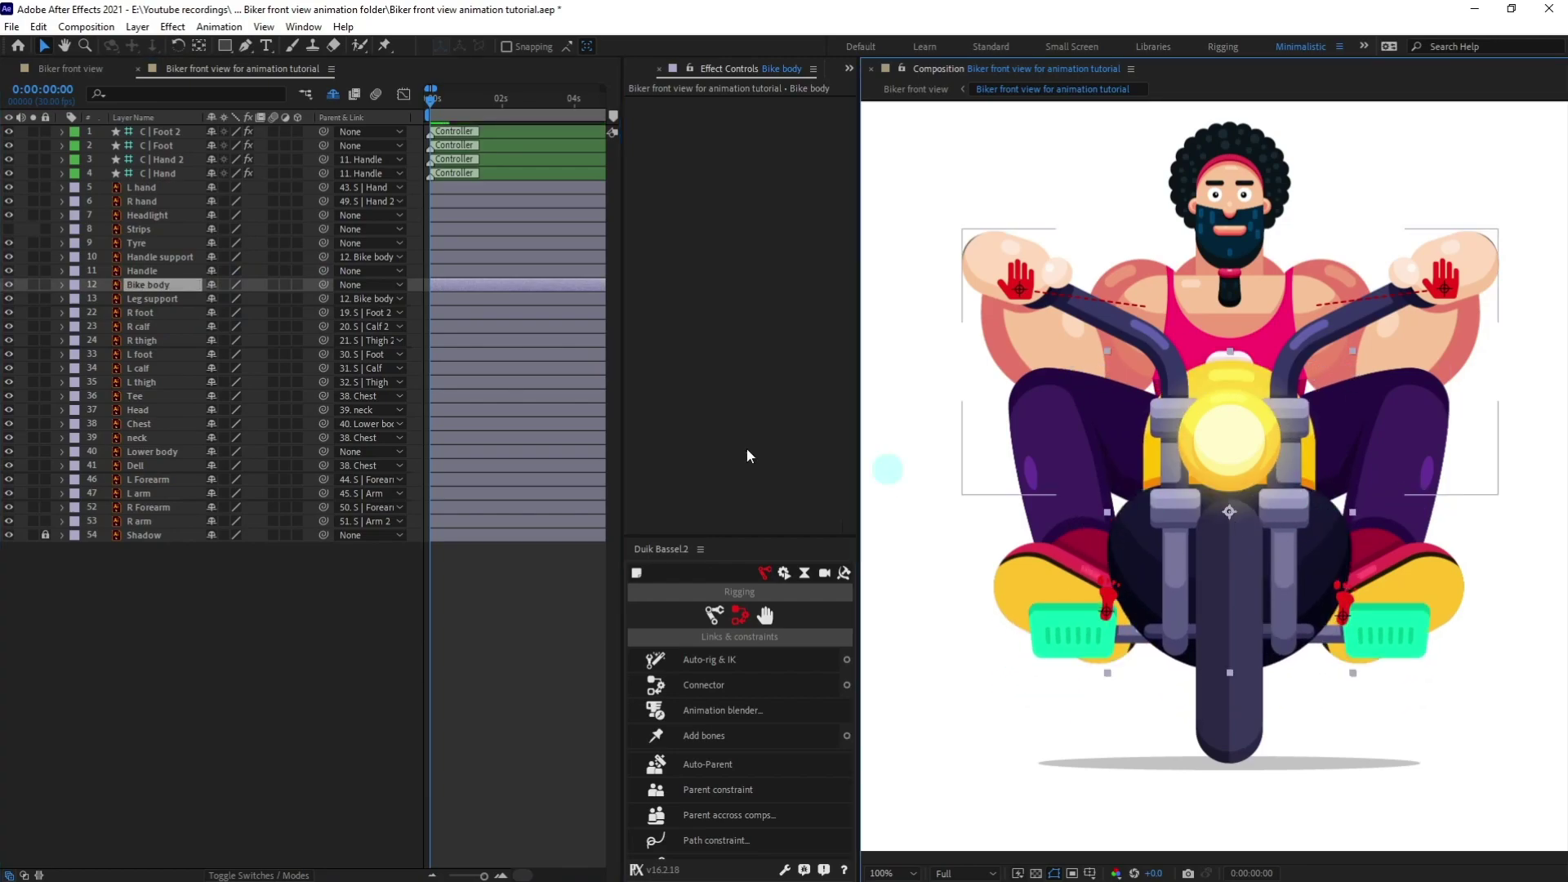
Step: Parent the Handle layer to Handle support and select Bike body
left_click(162, 271)
left_click_drag(325, 278, 180, 261)
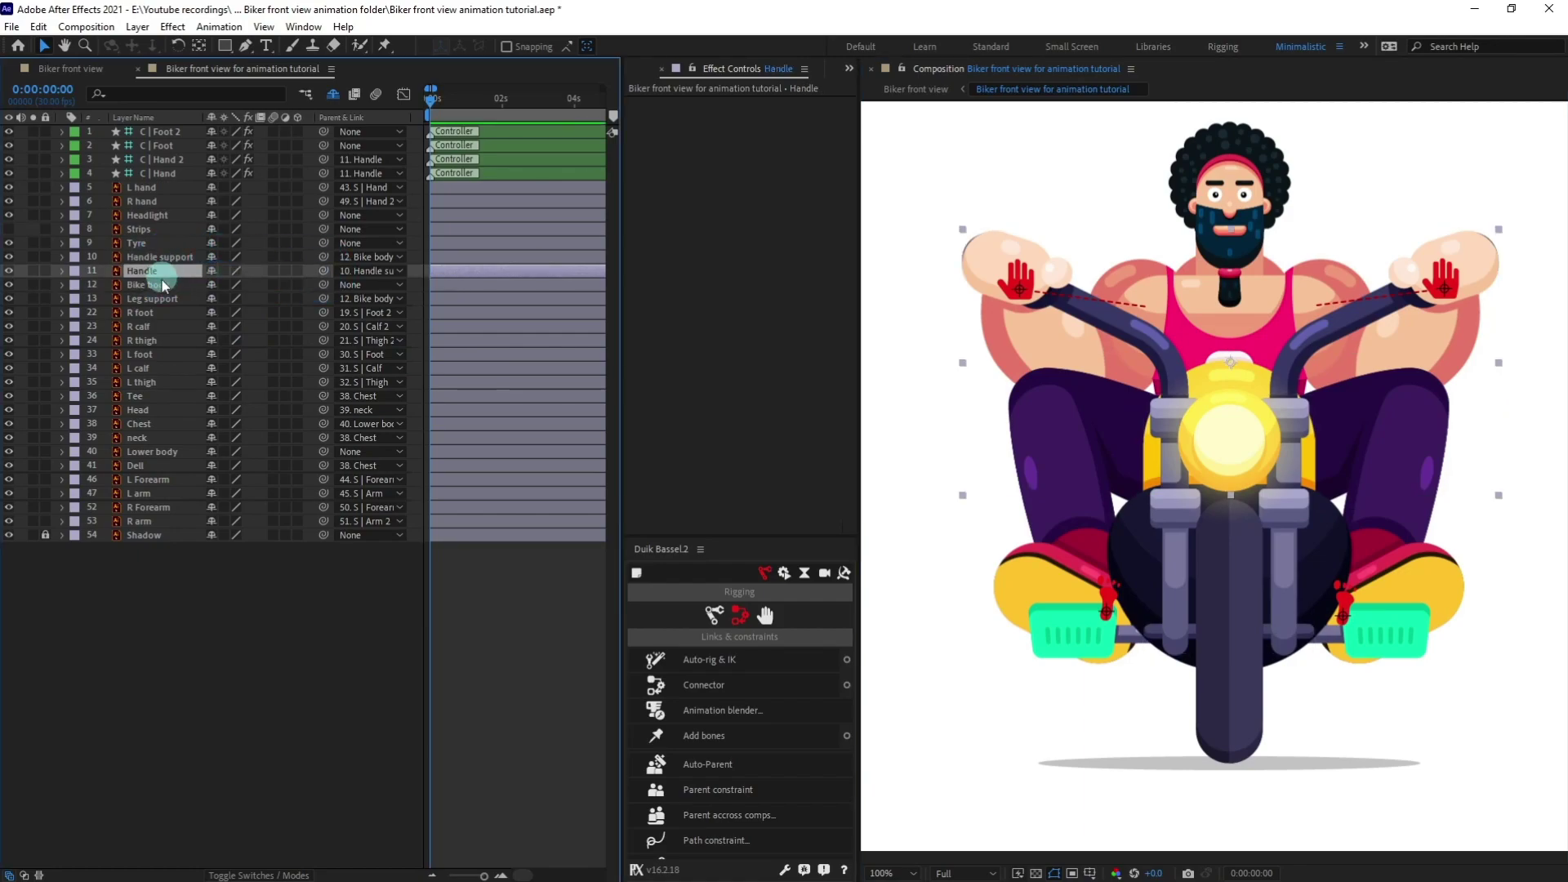
left_click(156, 286)
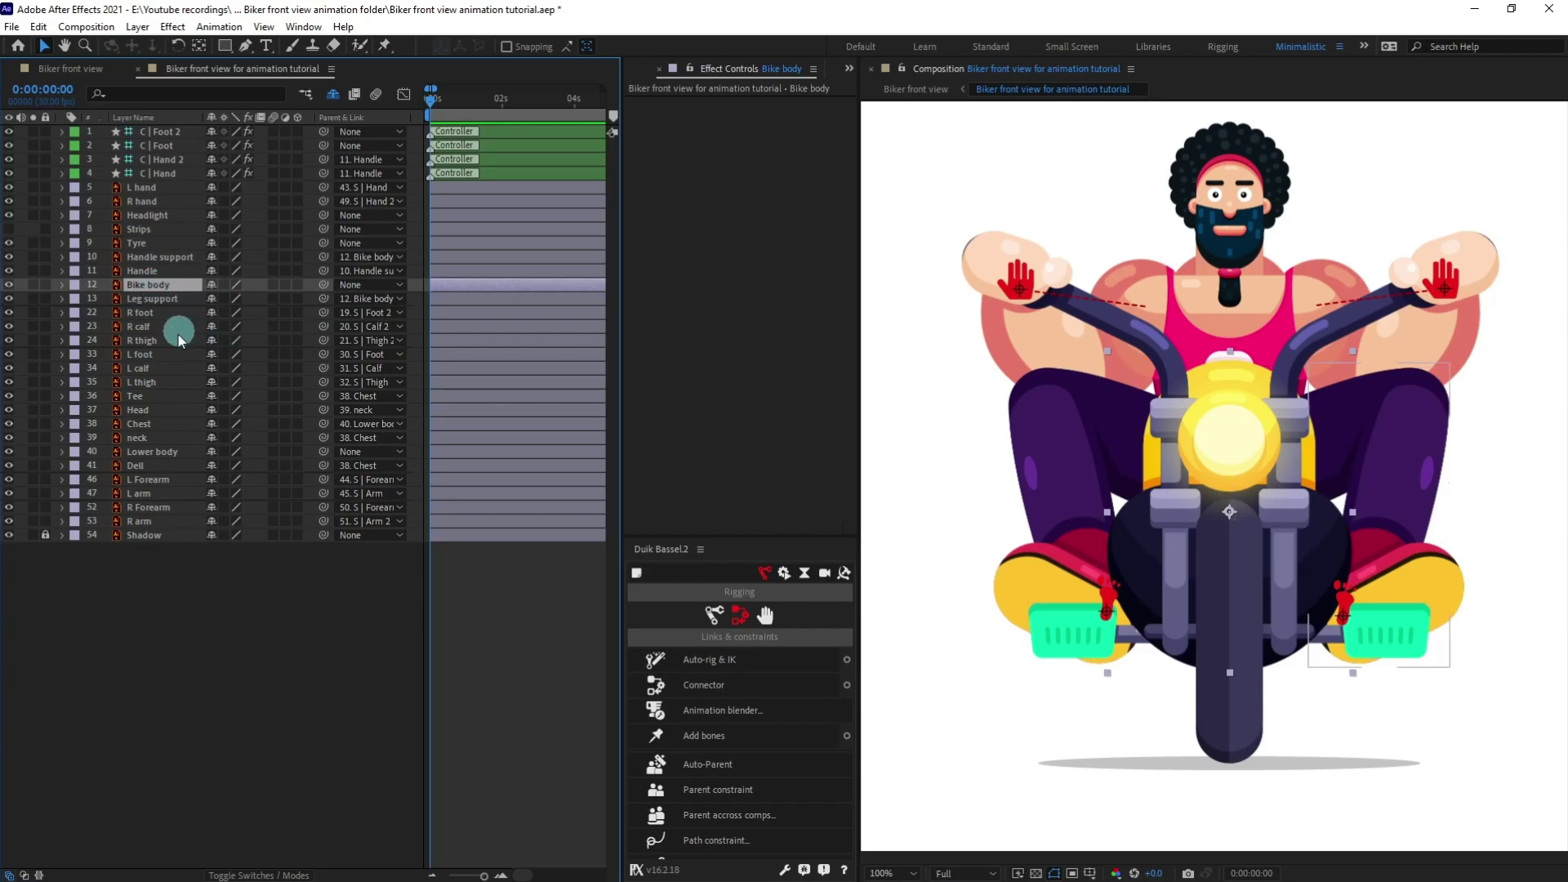
Step: Parent Headlight to Bike body and test the link by moving Bike body, restoring its position
left_click(163, 215)
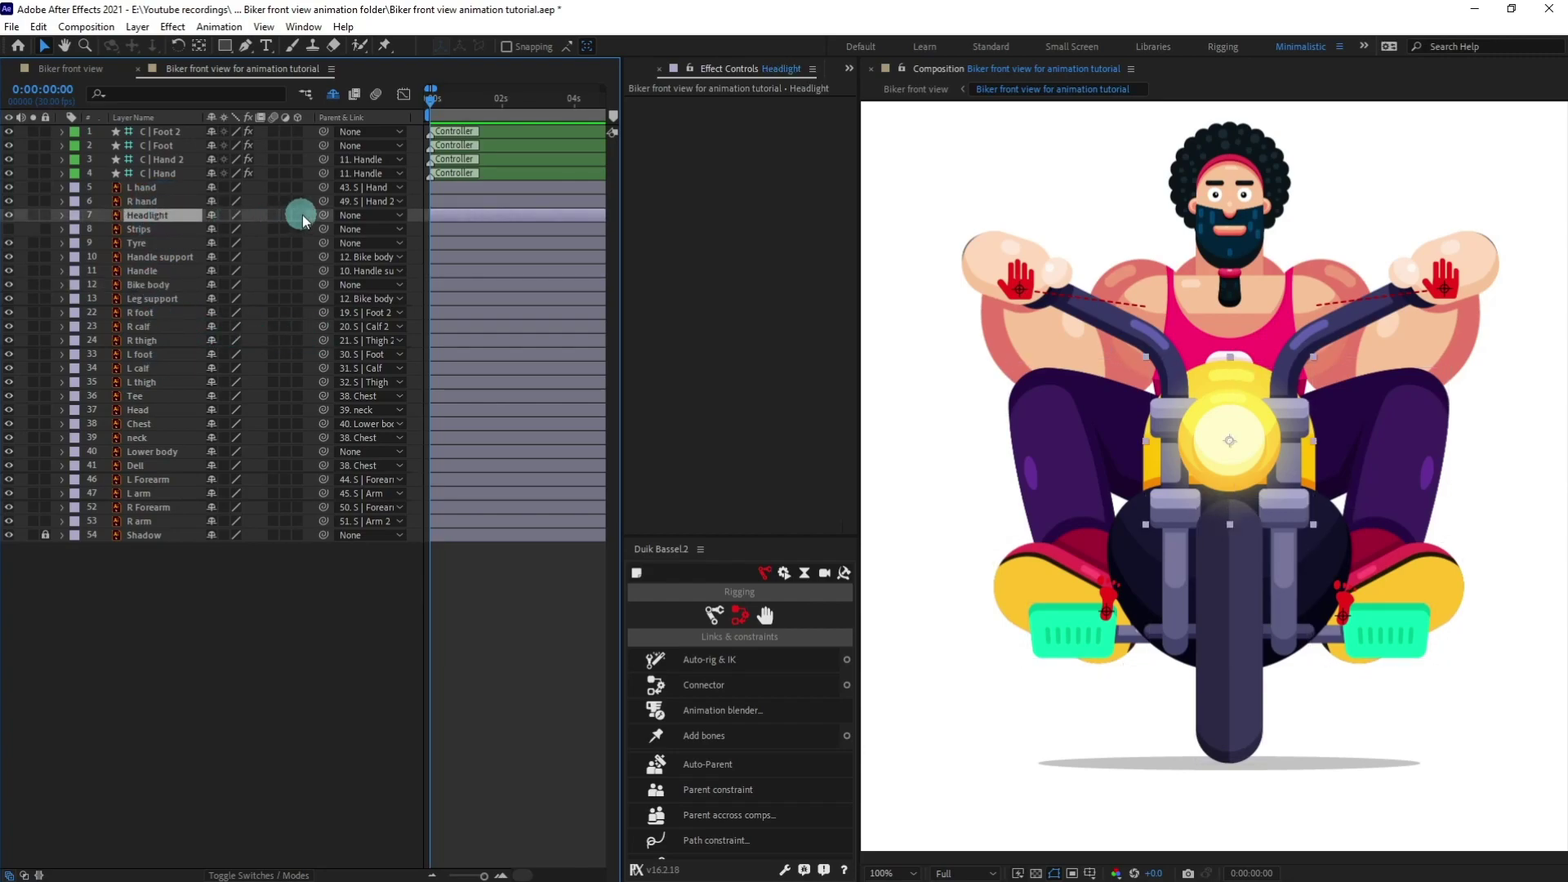
left_click_drag(324, 217, 152, 286)
left_click(149, 284)
mouse_move(1282, 509)
left_mouse_down()
mouse_move(1272, 537)
mouse_move(1221, 532)
mouse_move(1271, 508)
mouse_move(1297, 542)
mouse_move(1263, 524)
mouse_move(1300, 524)
mouse_move(1274, 500)
left_mouse_up()
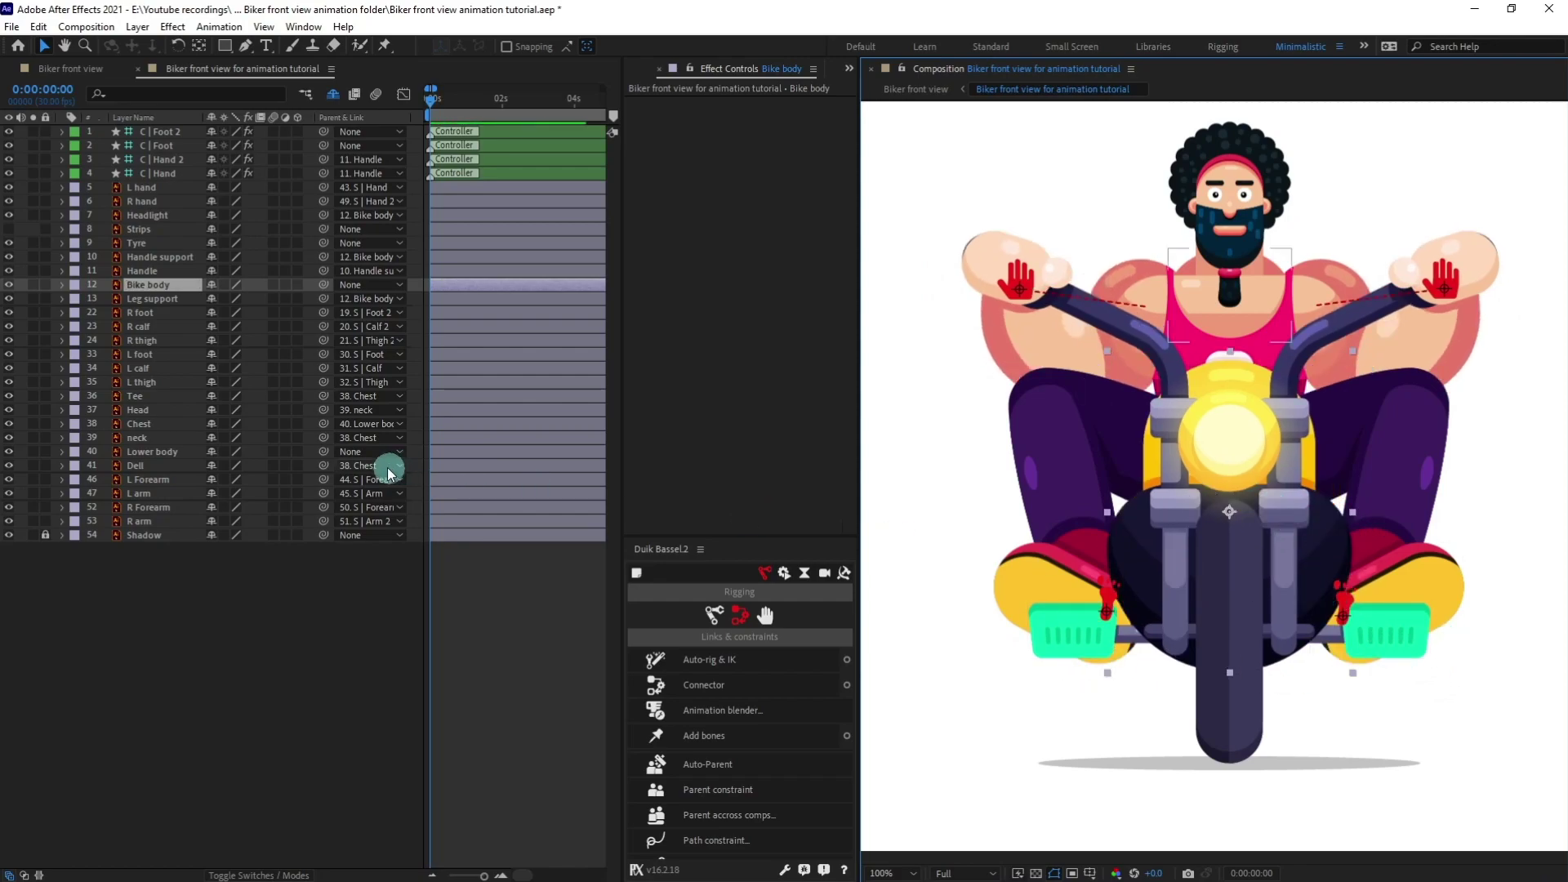
Step: Parent the C | Foot and C | Foot 2 controllers to Leg support, test by moving Bike body and undo the move
left_click(173, 151)
left_click(164, 131, "shift")
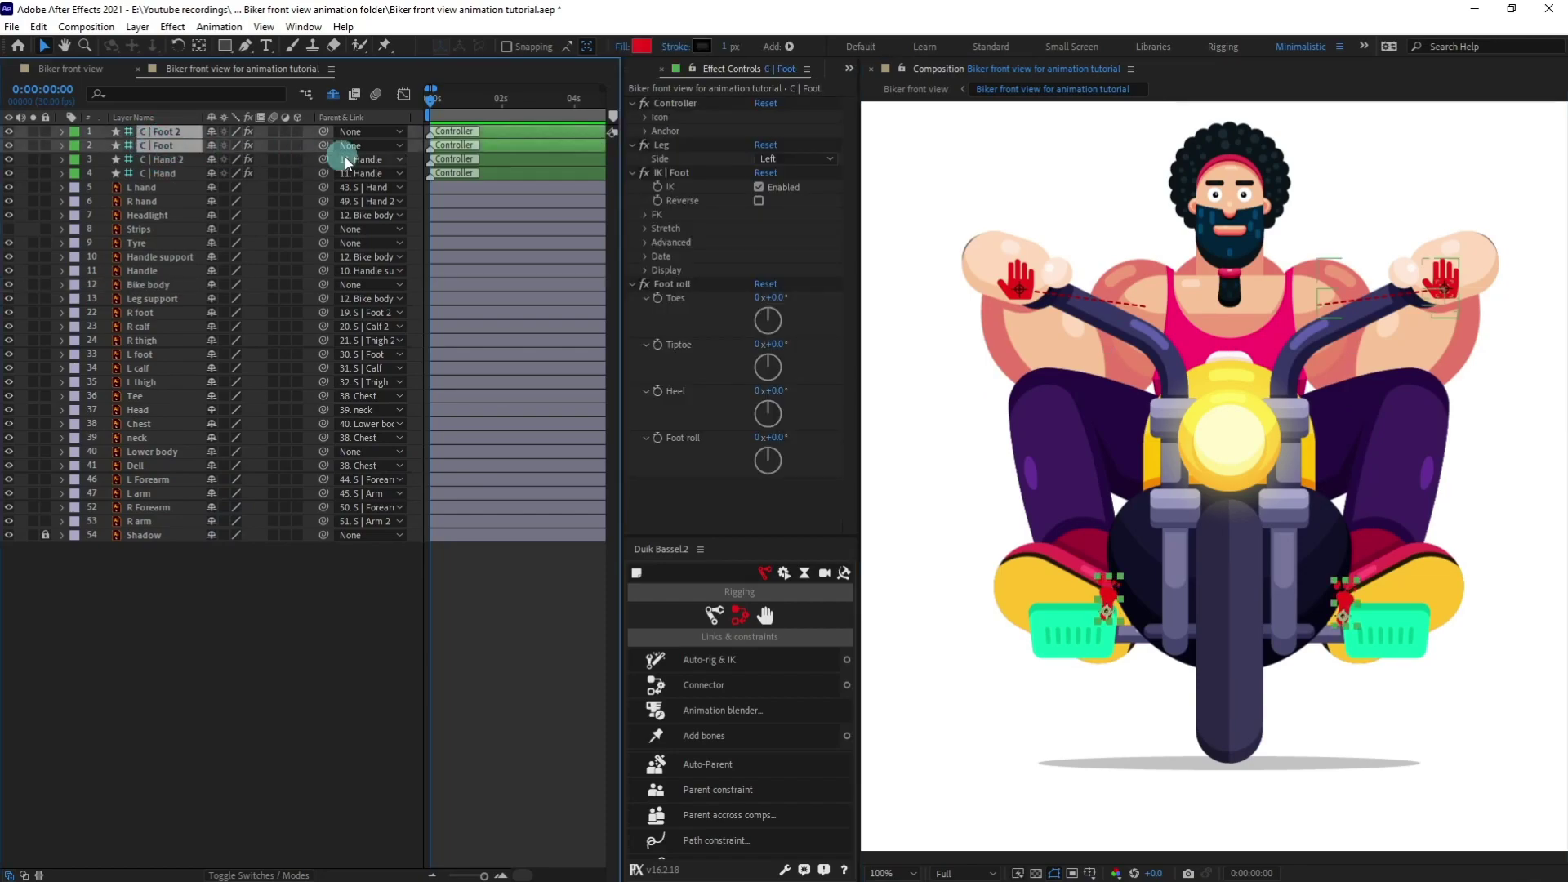
left_click_drag(325, 147, 189, 304)
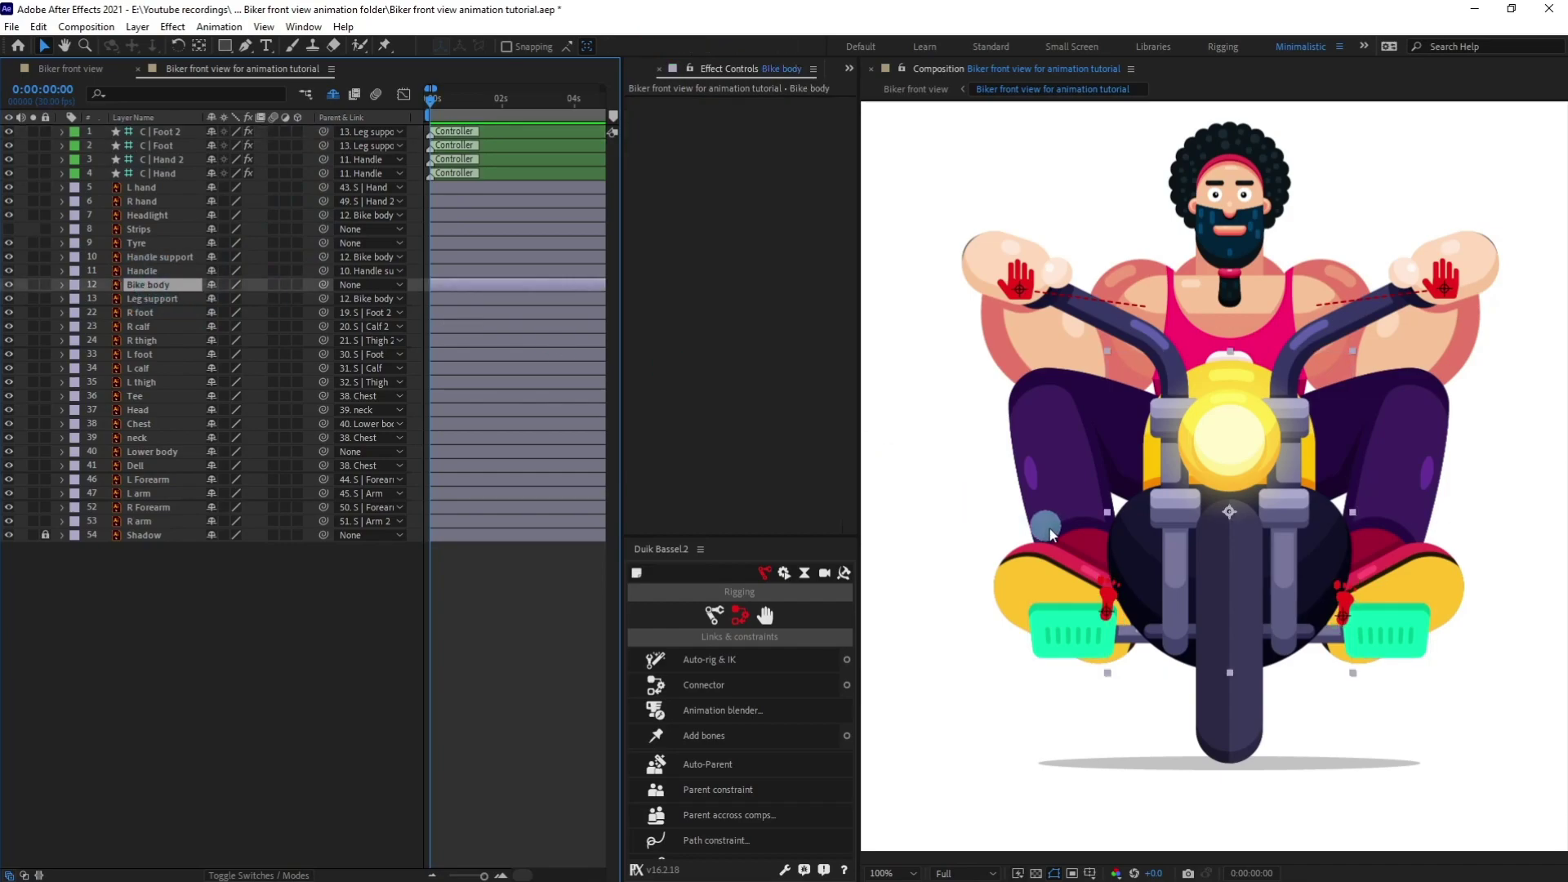
left_click(1203, 569)
mouse_move(1203, 572)
left_mouse_down()
mouse_move(1202, 523)
mouse_move(1203, 560)
left_mouse_up()
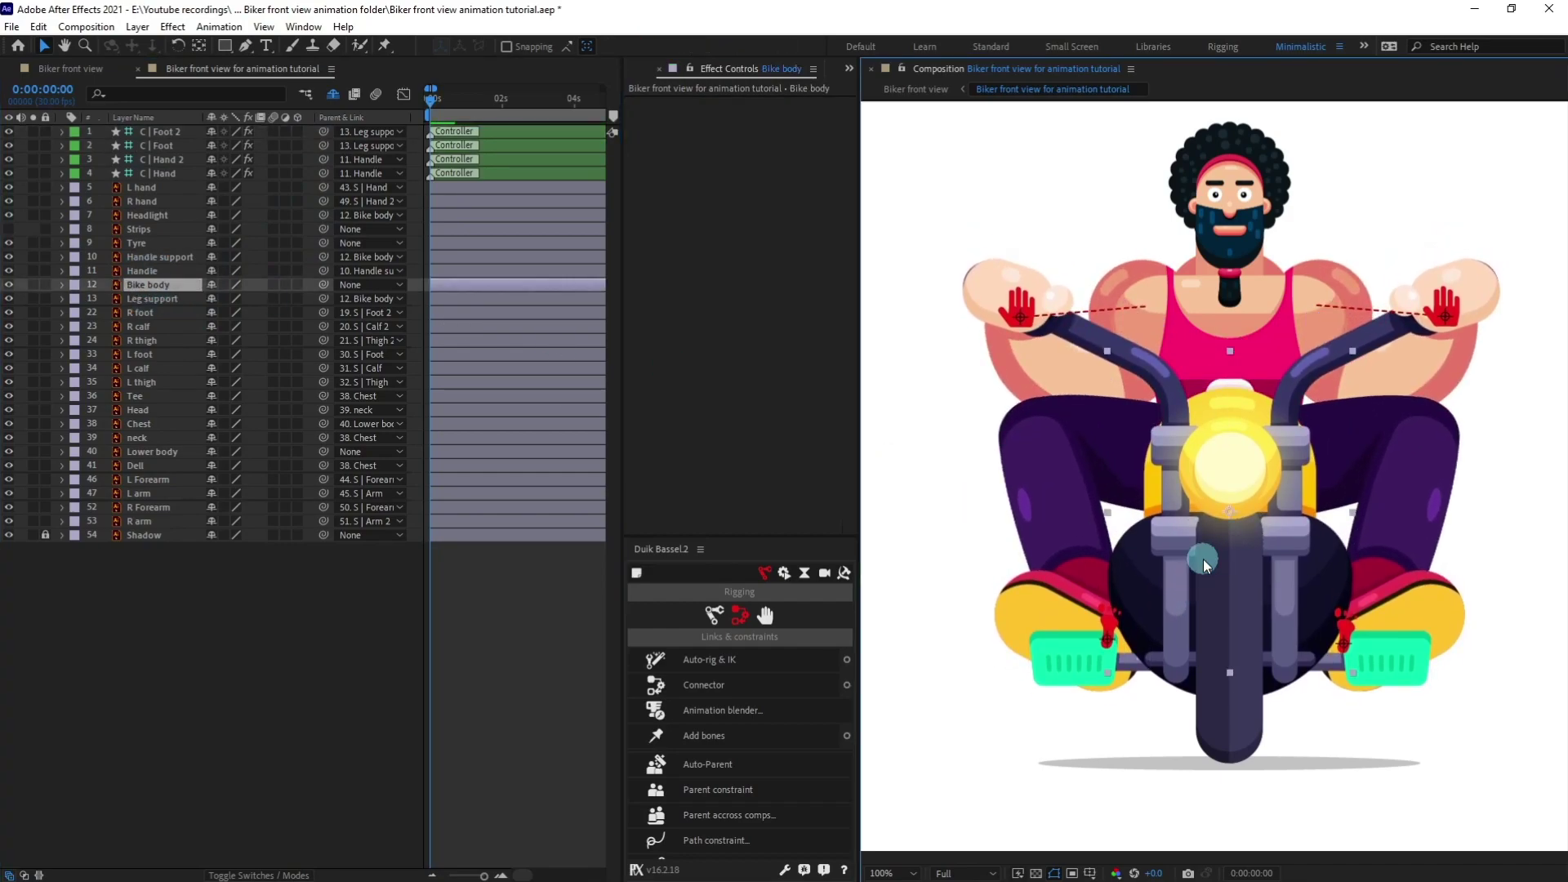
key("ctrl+z")
left_click(328, 685)
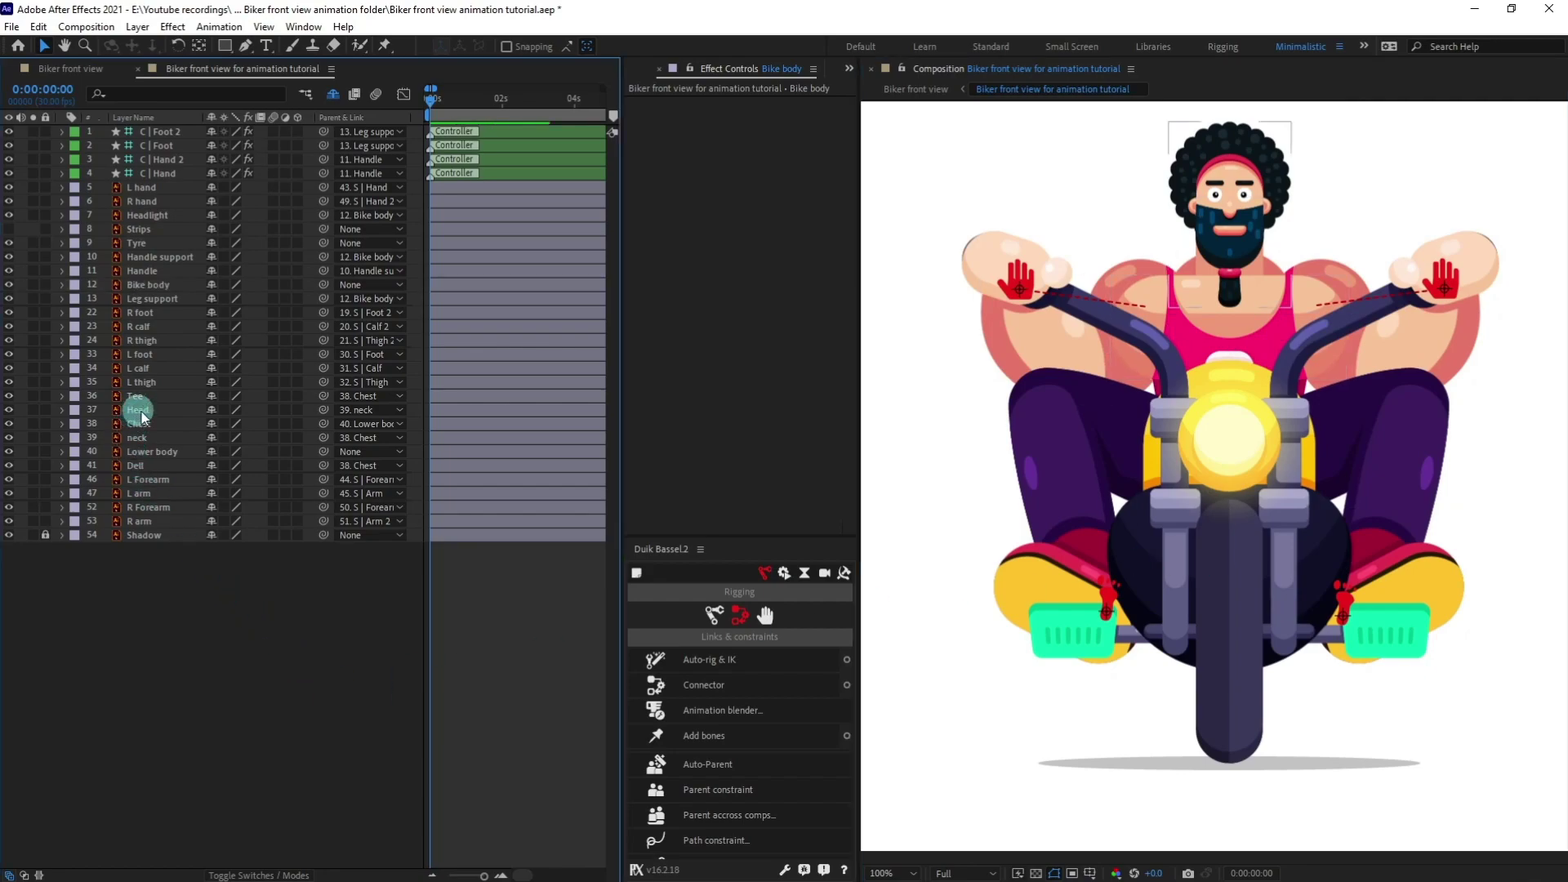
Step: Parent Lower body to Bike body and test the whole rig by moving Bike body, restoring its position
left_click(137, 453)
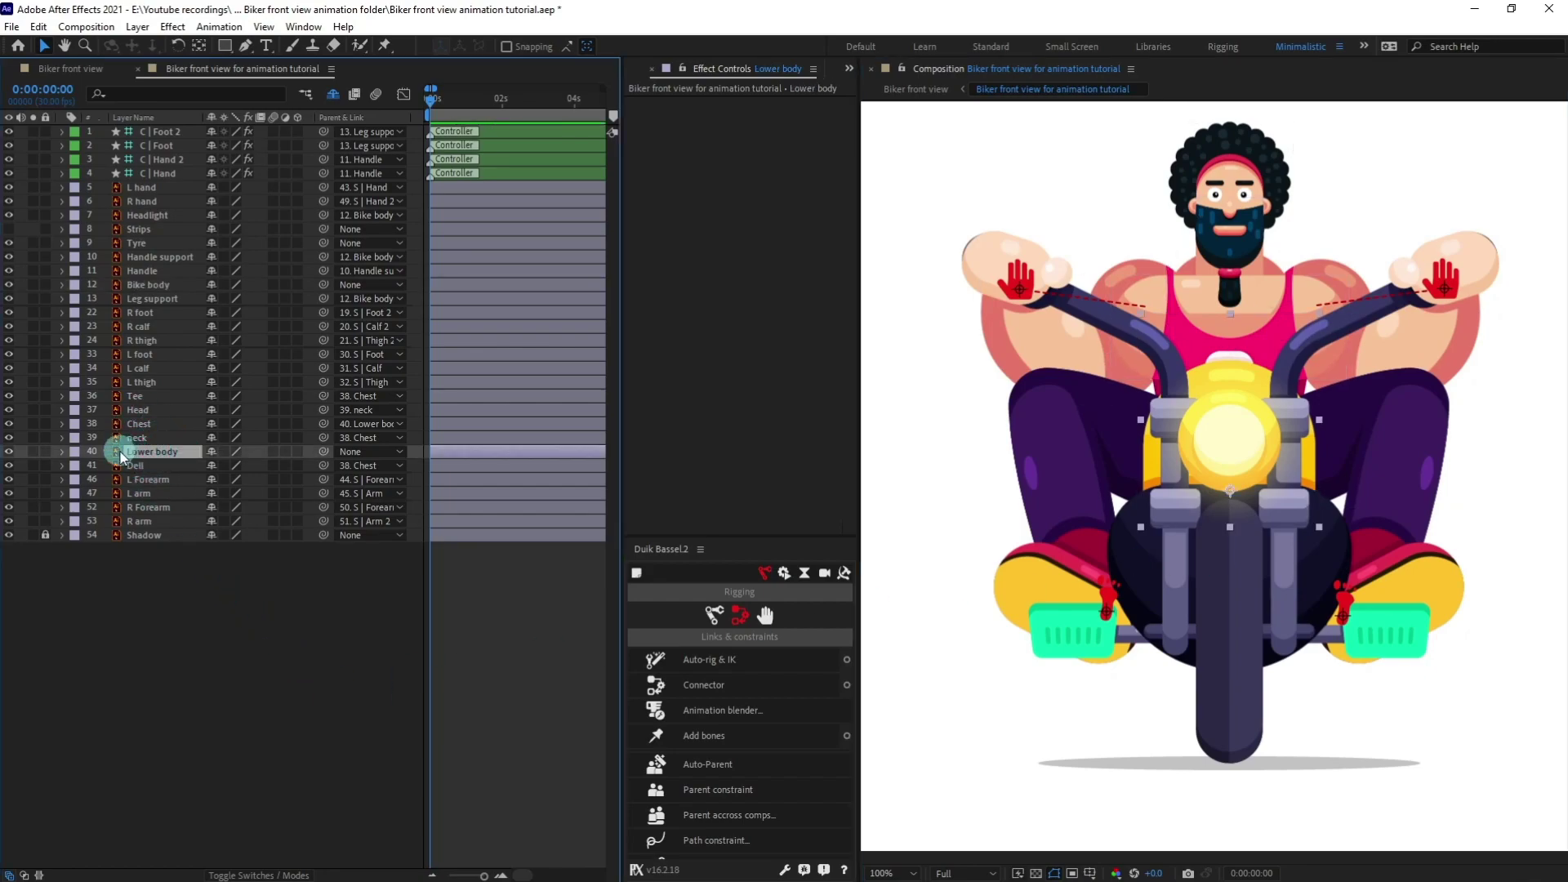
left_click(174, 453)
key("Return")
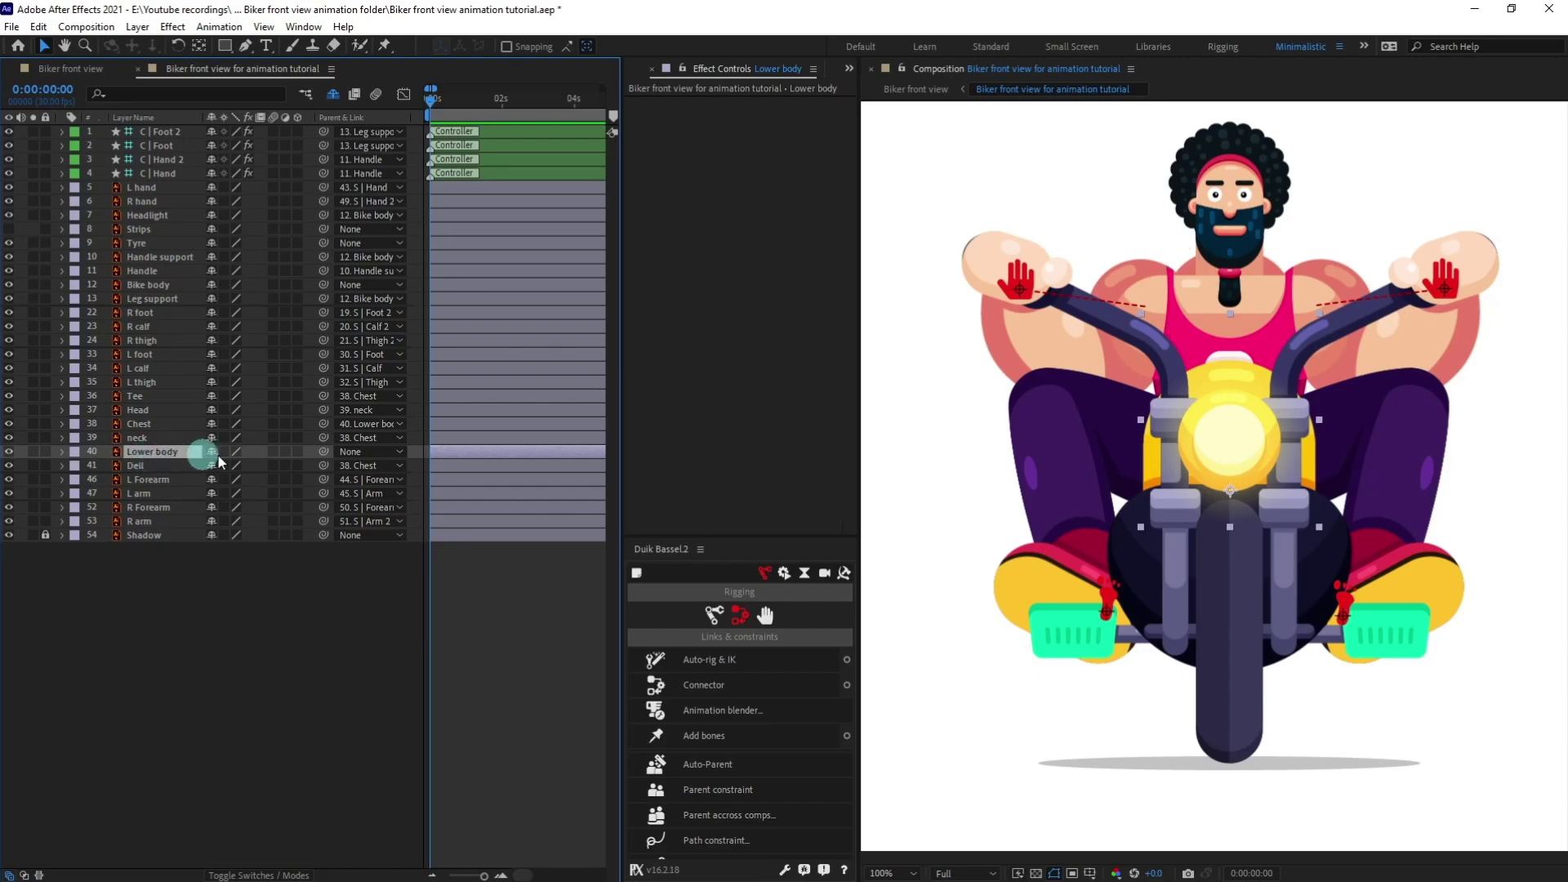
left_click_drag(324, 451, 152, 285)
left_click(152, 285)
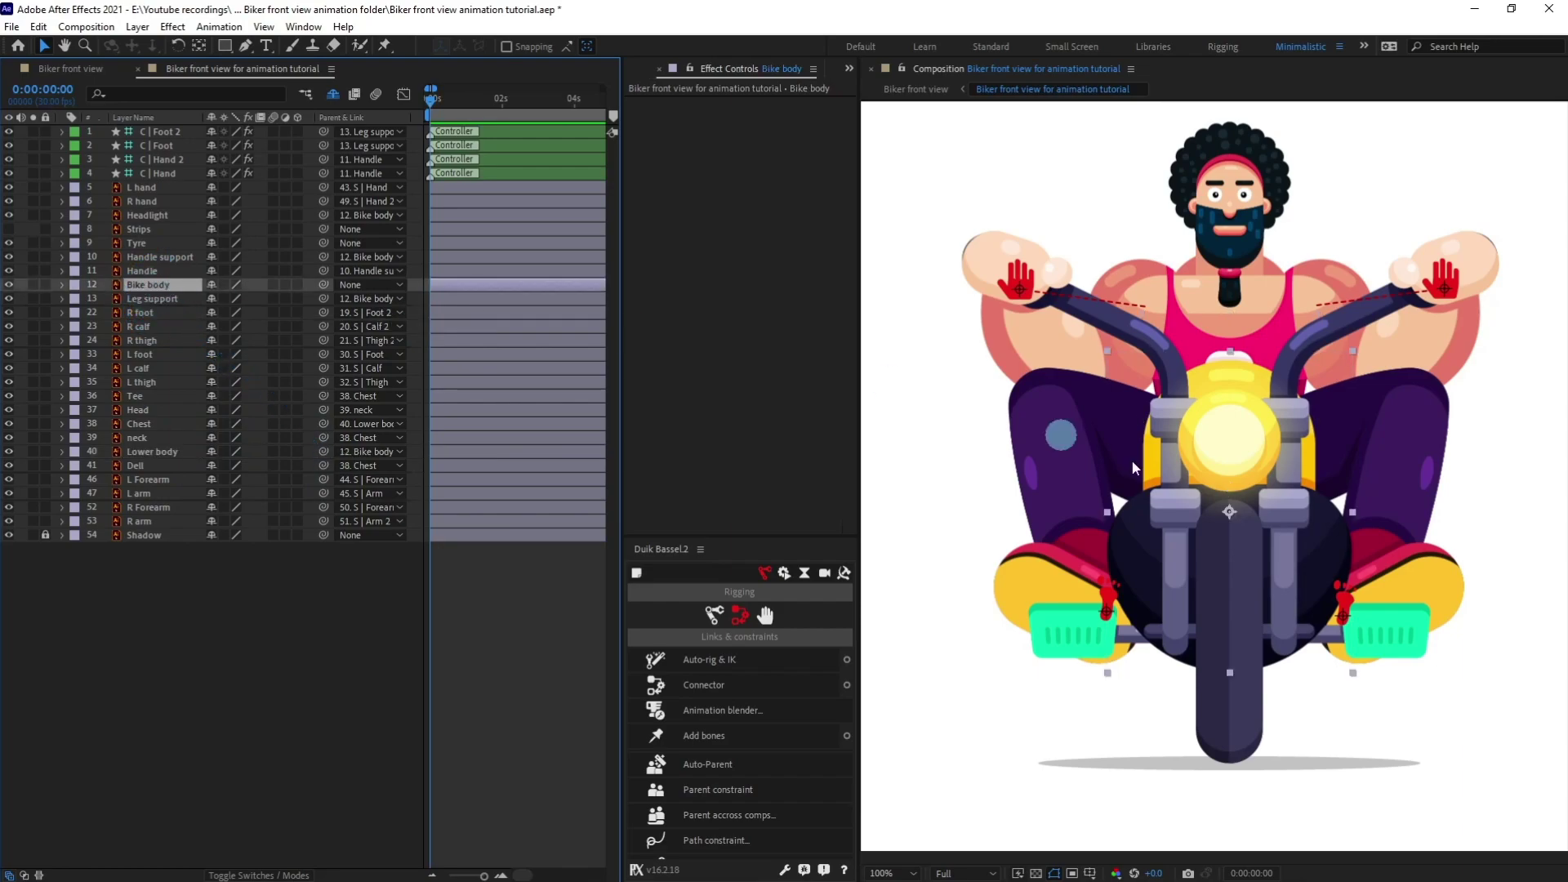
mouse_move(1240, 491)
left_mouse_down()
mouse_move(1233, 547)
mouse_move(1208, 580)
mouse_move(1192, 528)
mouse_move(1233, 514)
mouse_move(1205, 473)
mouse_move(1235, 458)
mouse_move(1233, 513)
left_mouse_up()
left_click(532, 605)
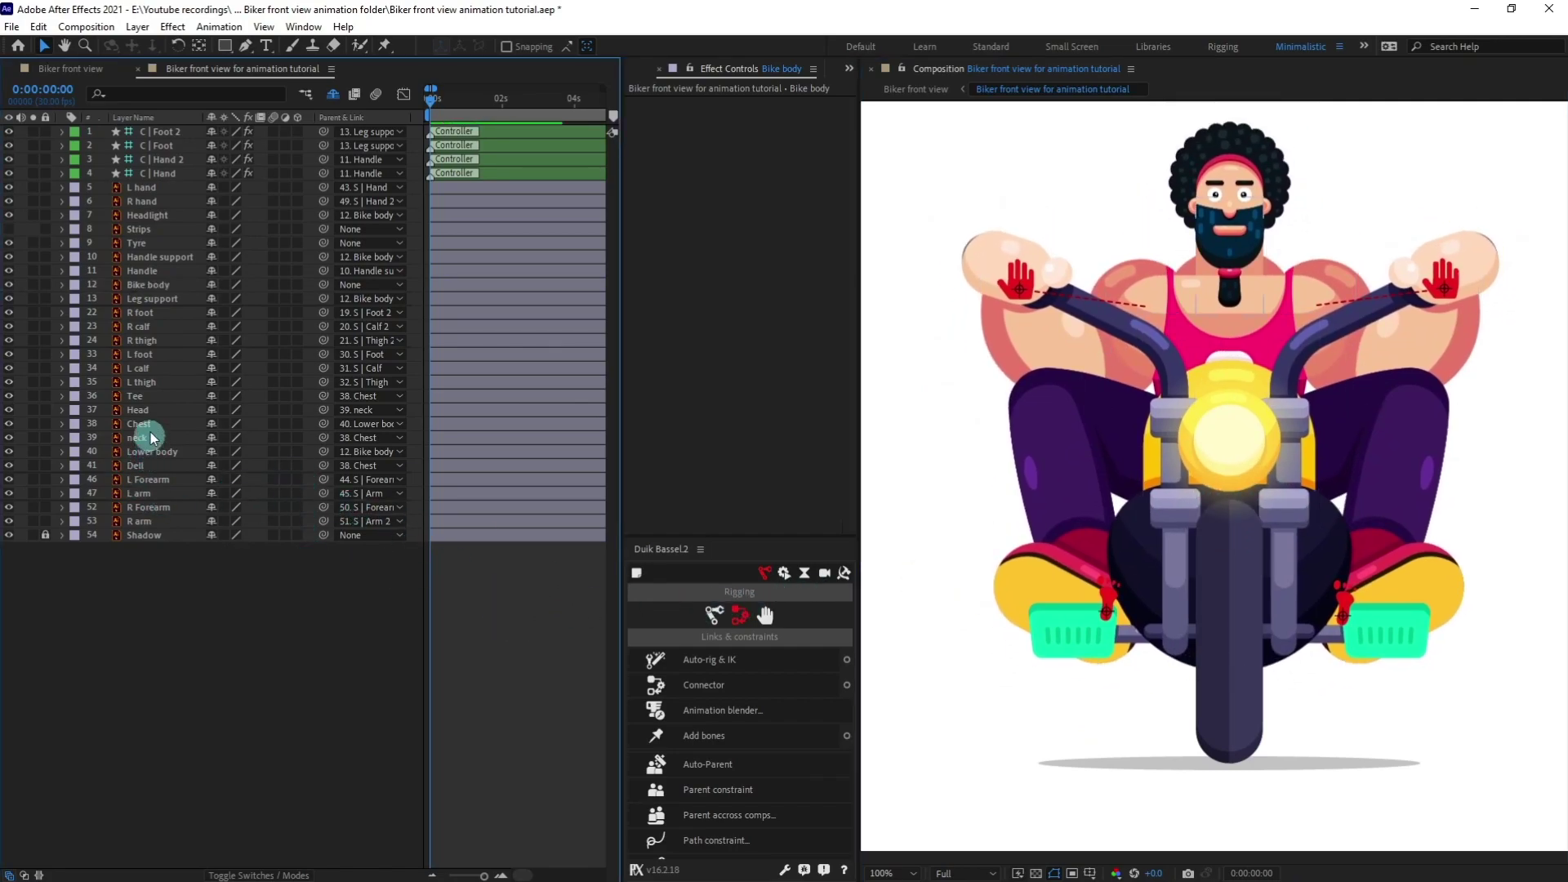
Step: Test the rider's rig by moving Lower body, undo the move and deselect the layer
left_click(166, 452)
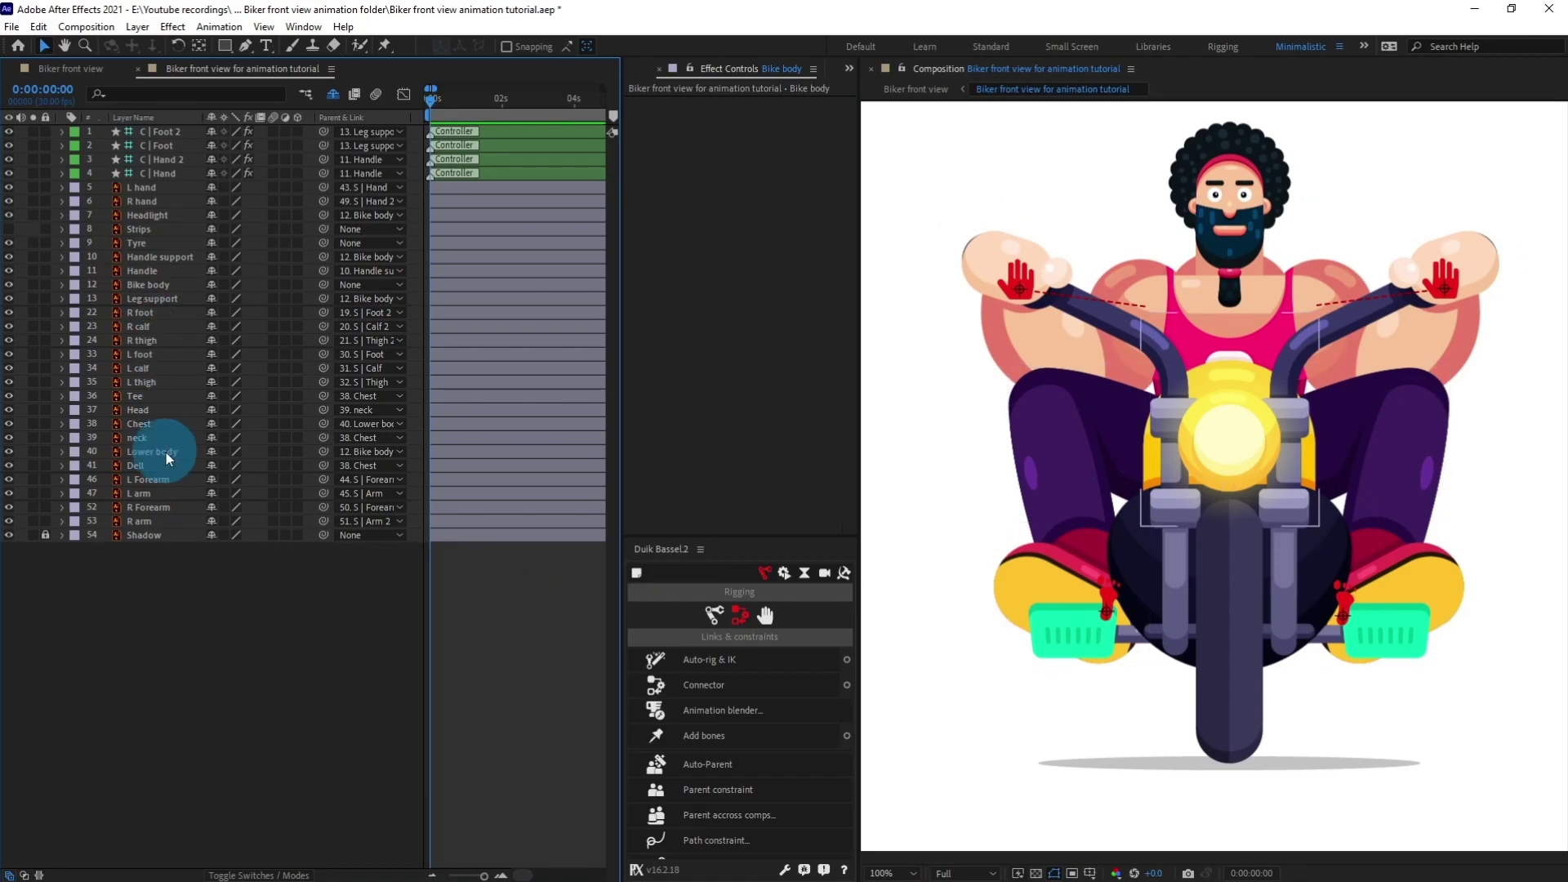
mouse_move(1265, 484)
left_mouse_down()
mouse_move(1217, 480)
mouse_move(1259, 484)
left_mouse_up()
key("ctrl+z")
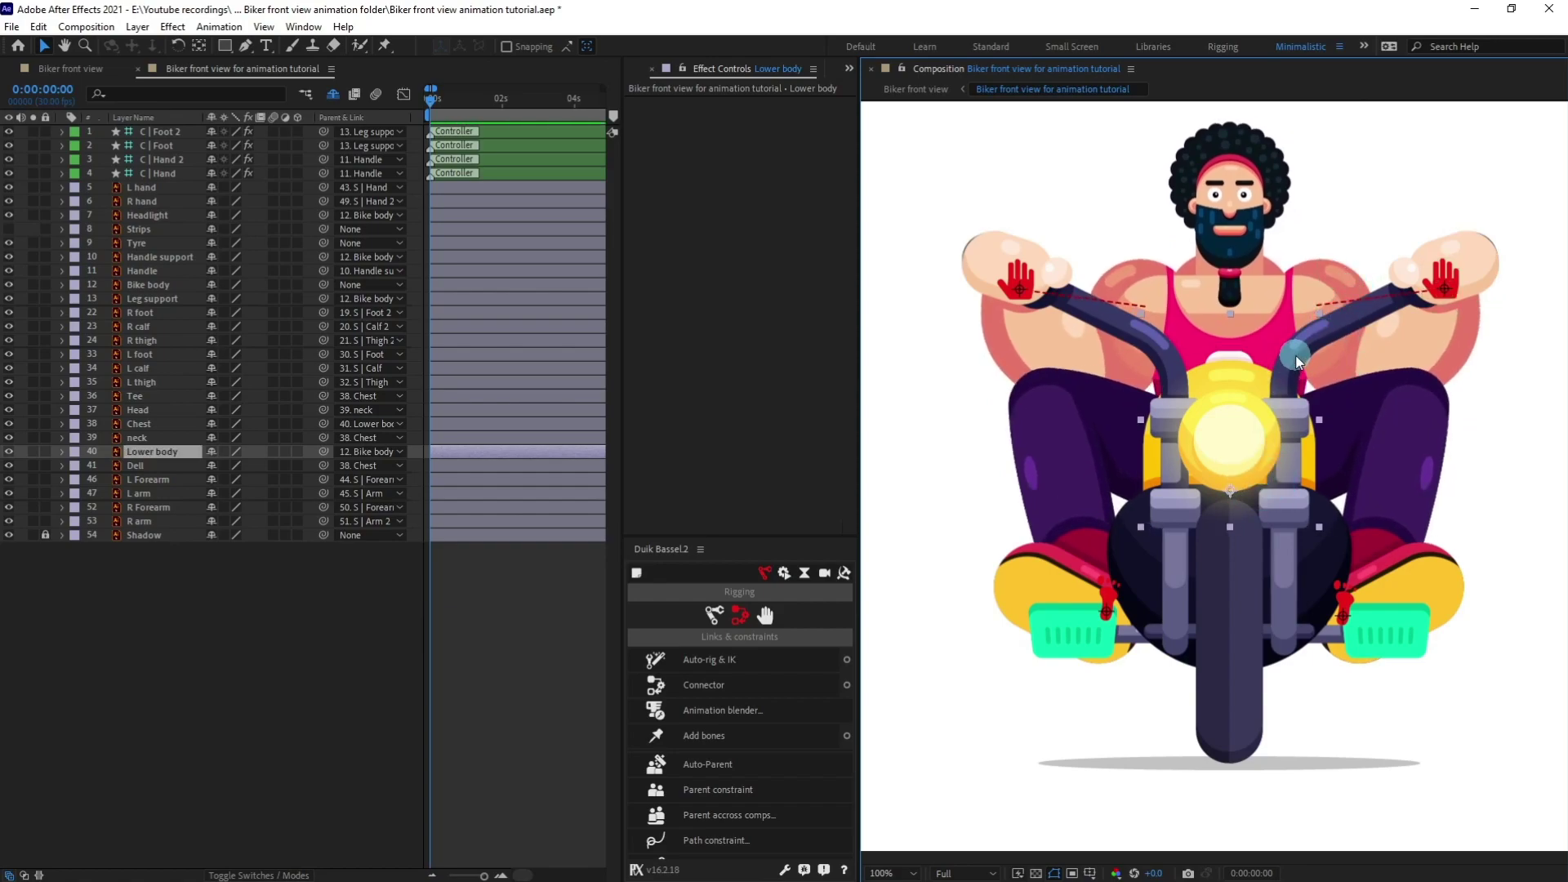
left_click(484, 612)
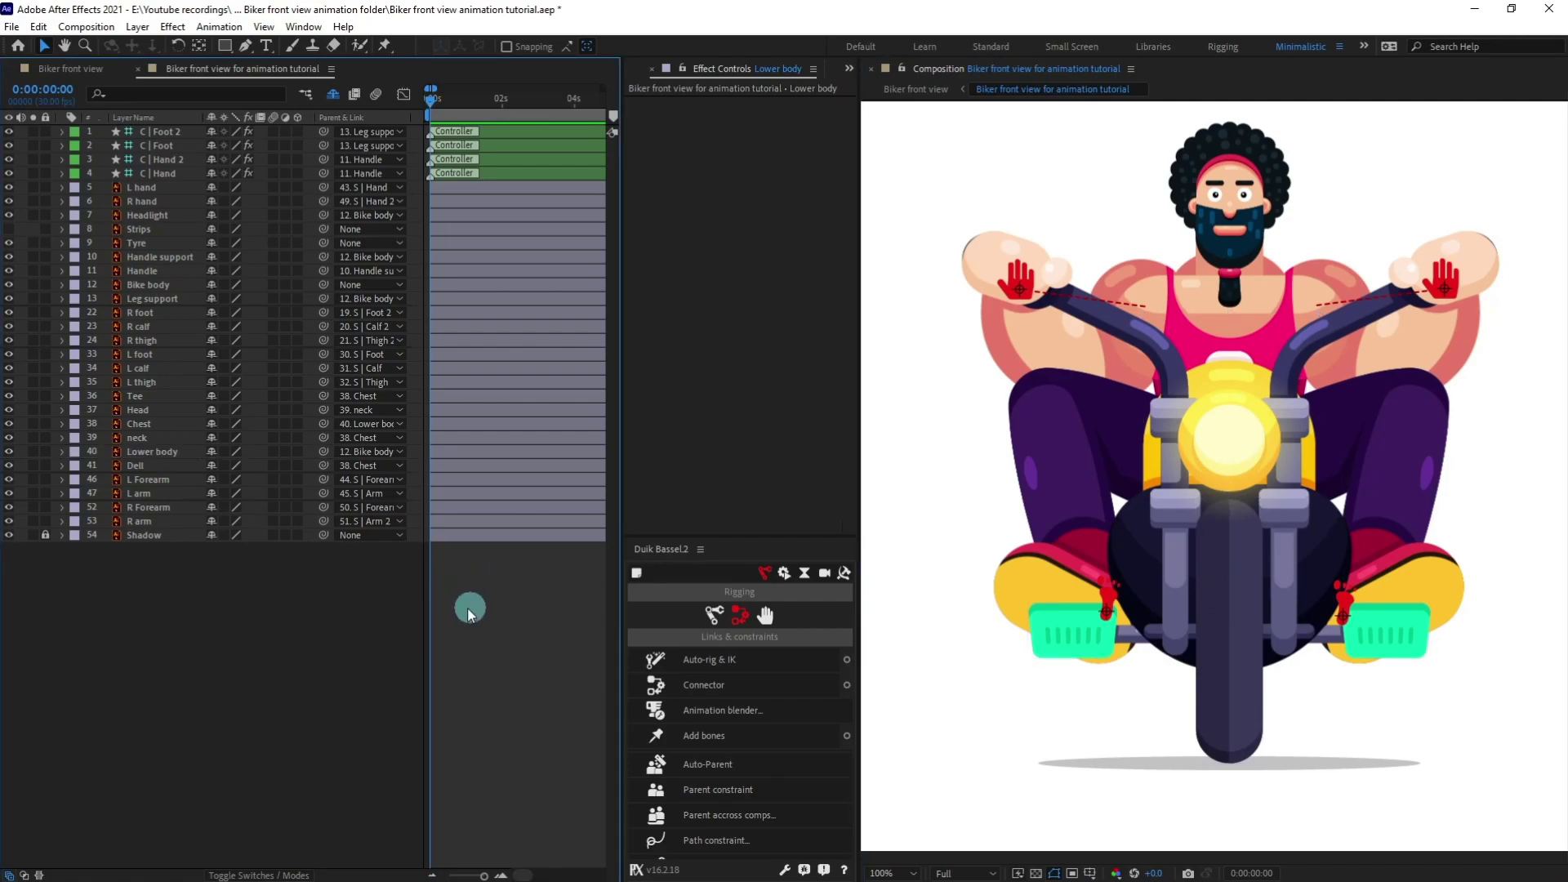
Step: Make the Strips layer visible and check its placement over the tyre
left_click(9, 231)
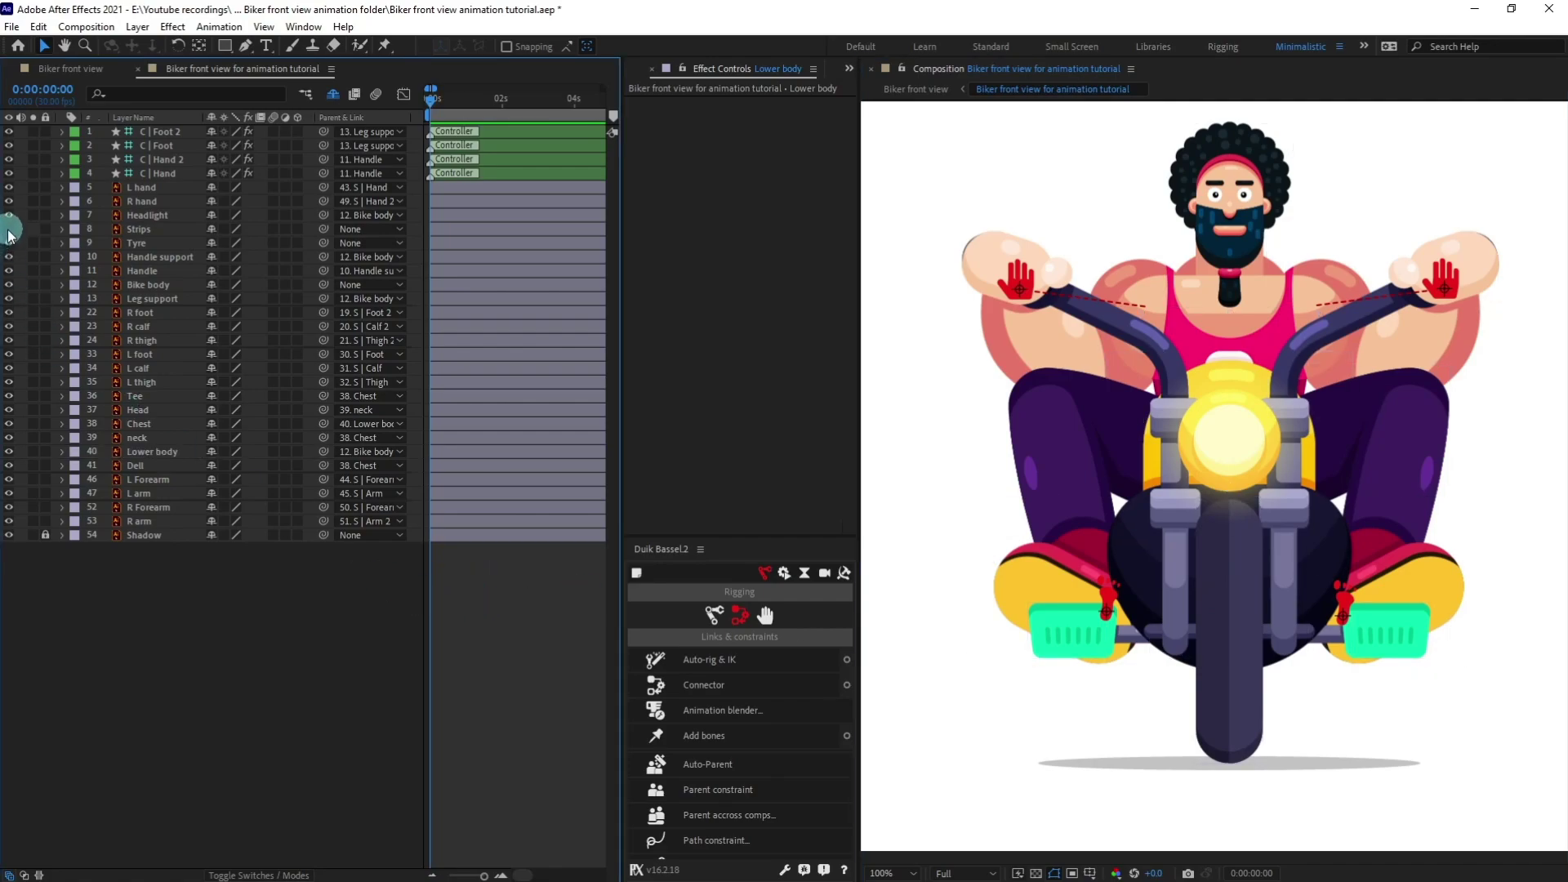
left_click(140, 231)
left_click(1265, 573)
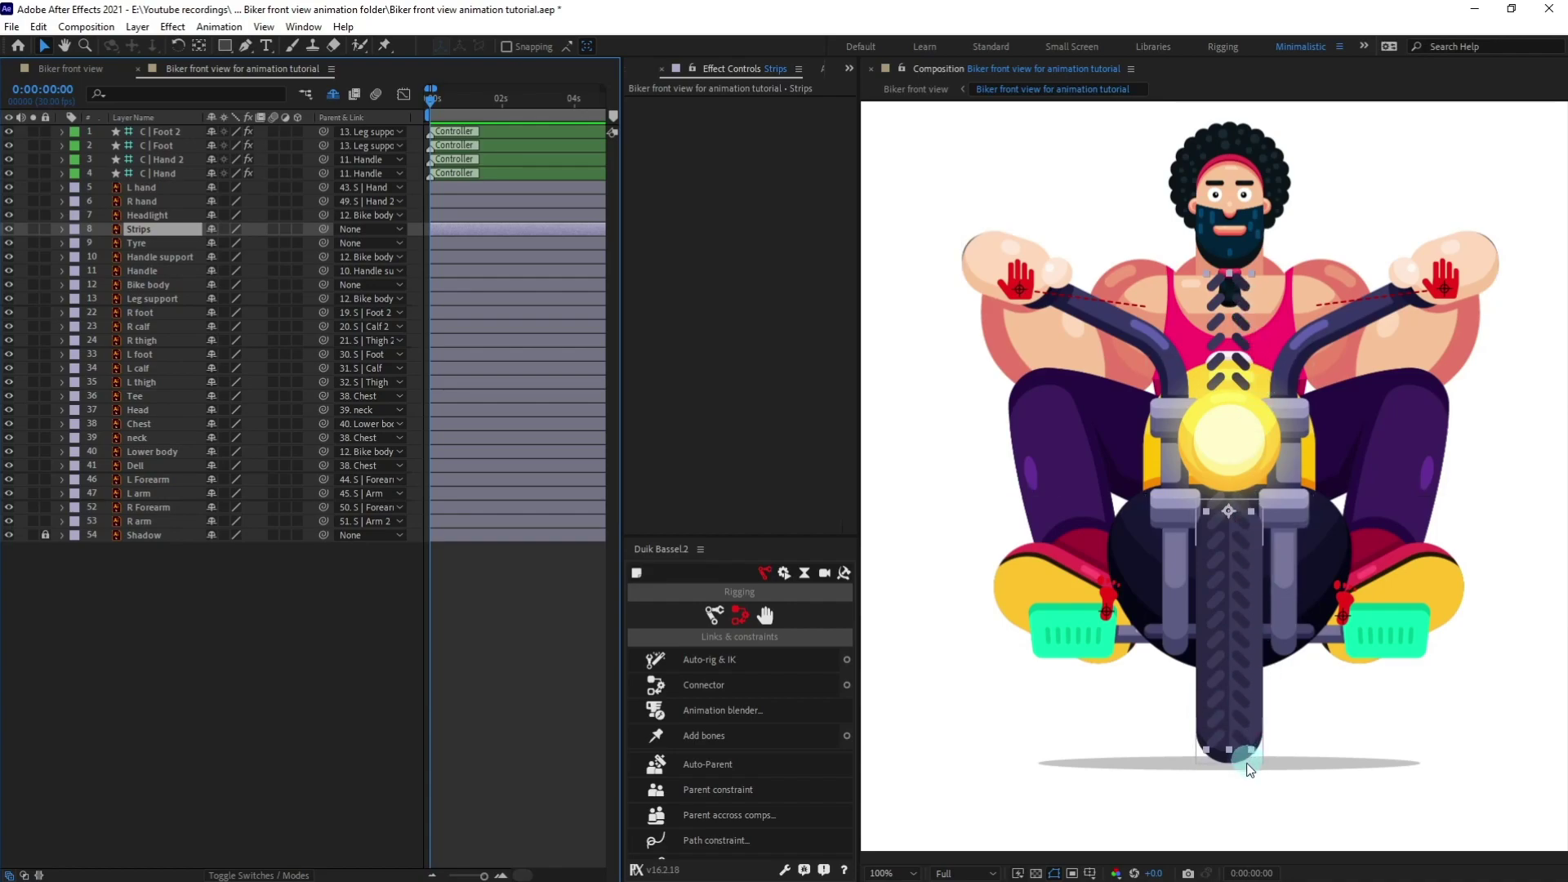
left_click(482, 700)
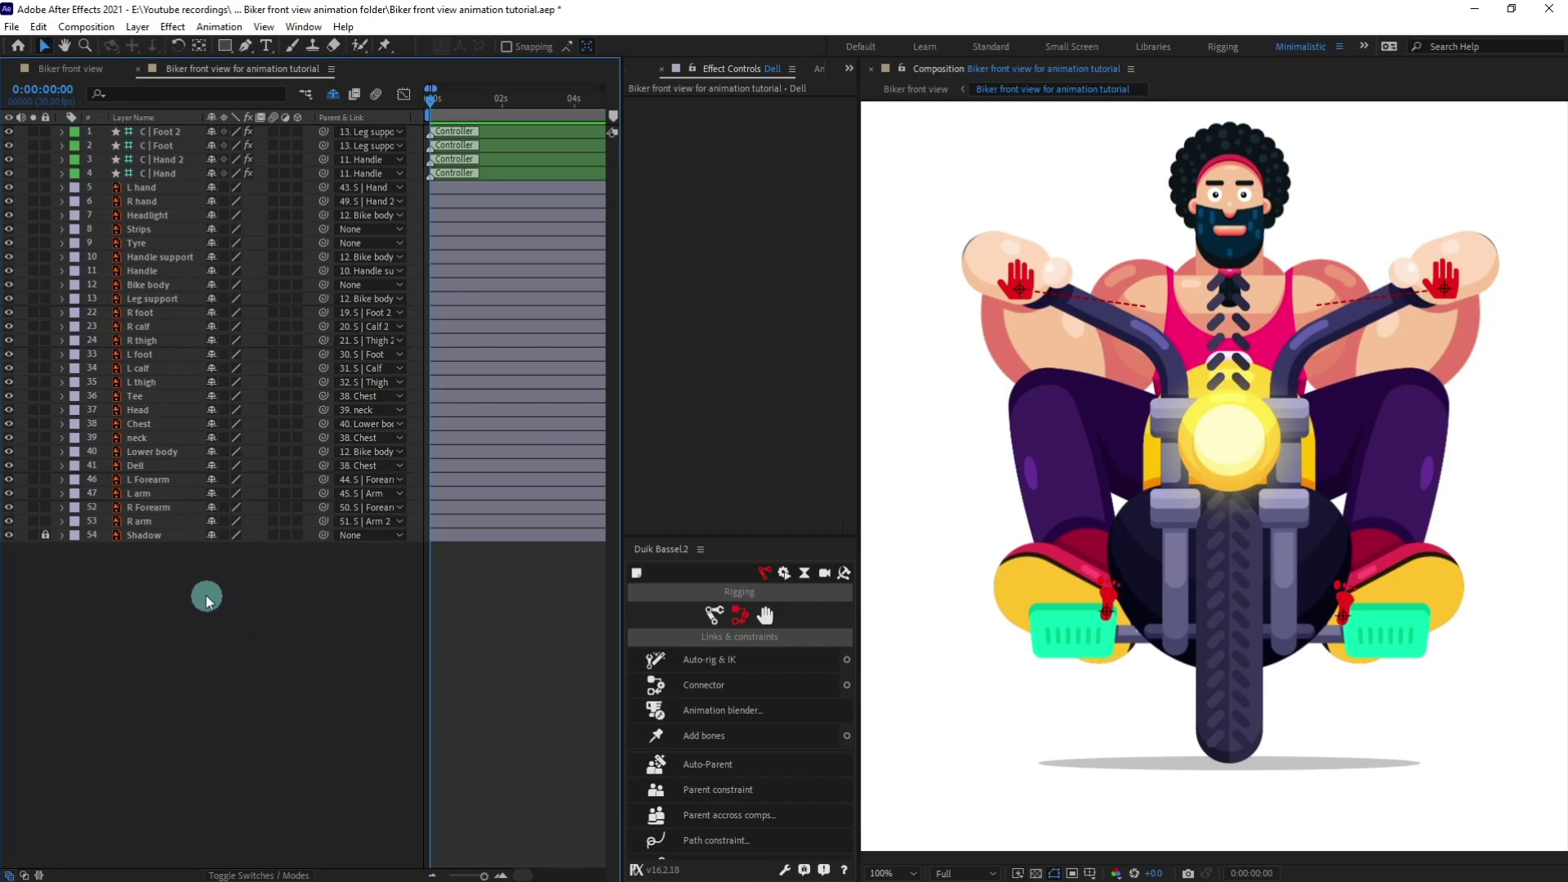
Step: Mark the L and R arm and forearm layers and Dell as shy to hide them from the layer list
left_click(143, 522)
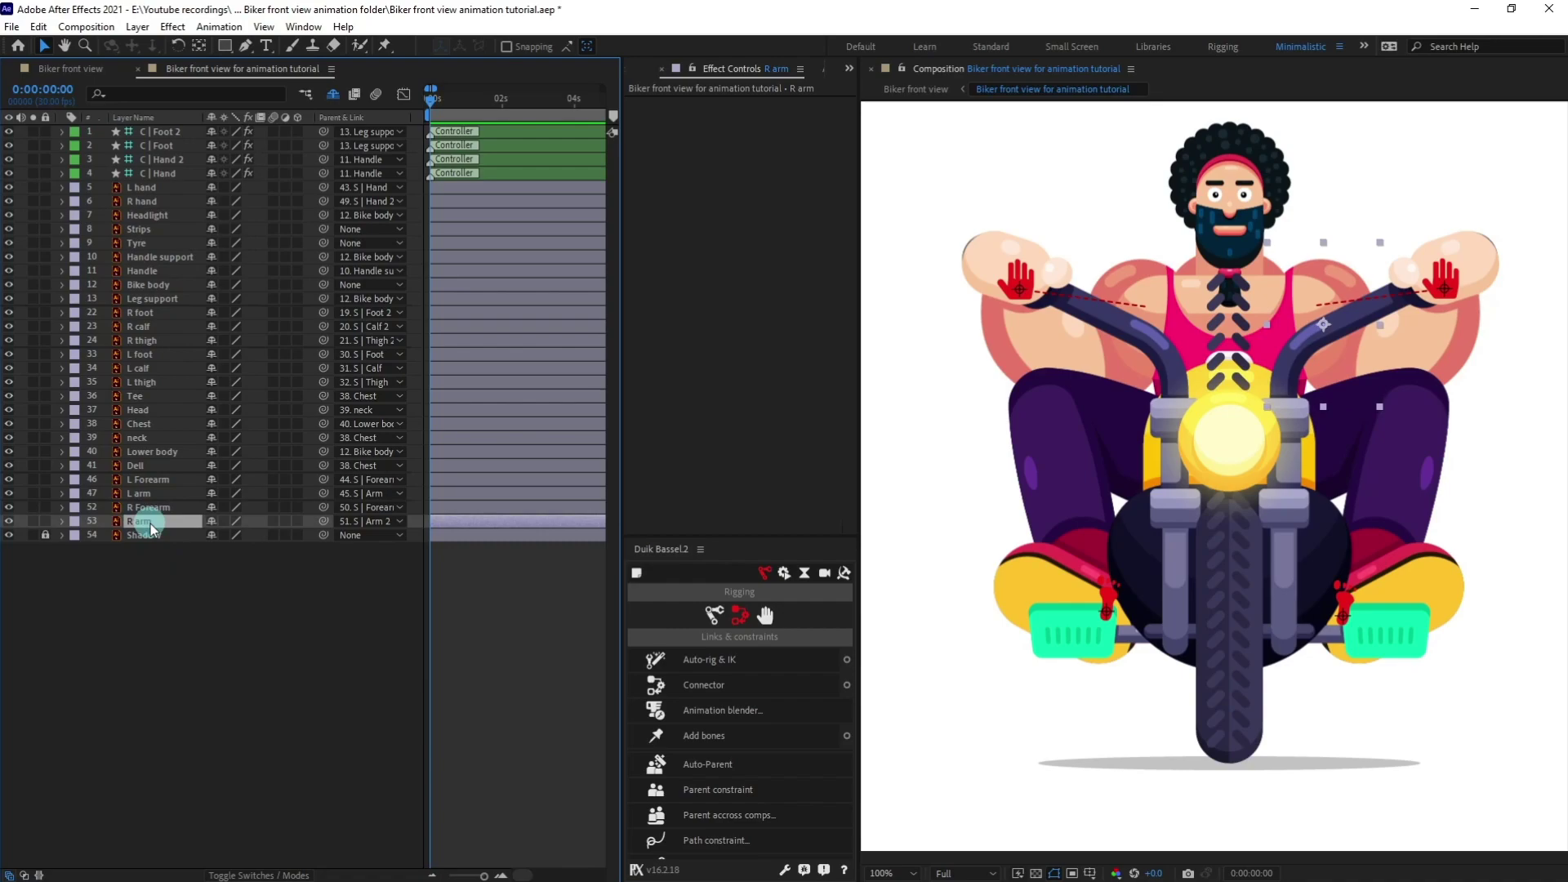
left_click(159, 481, "shift")
left_click(212, 521)
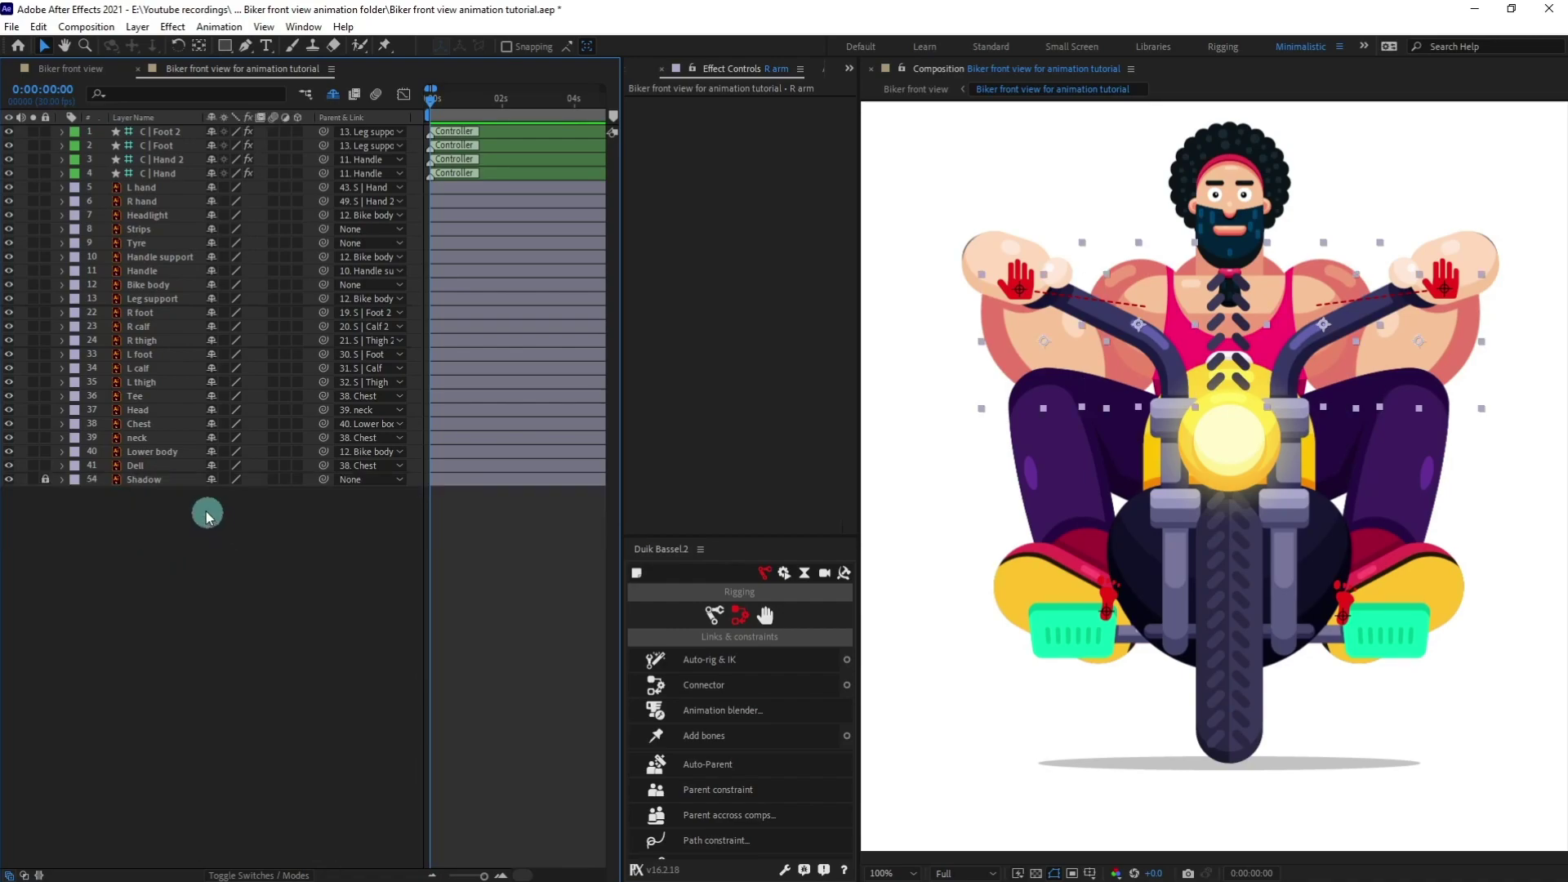
left_click(155, 466)
left_click(212, 465)
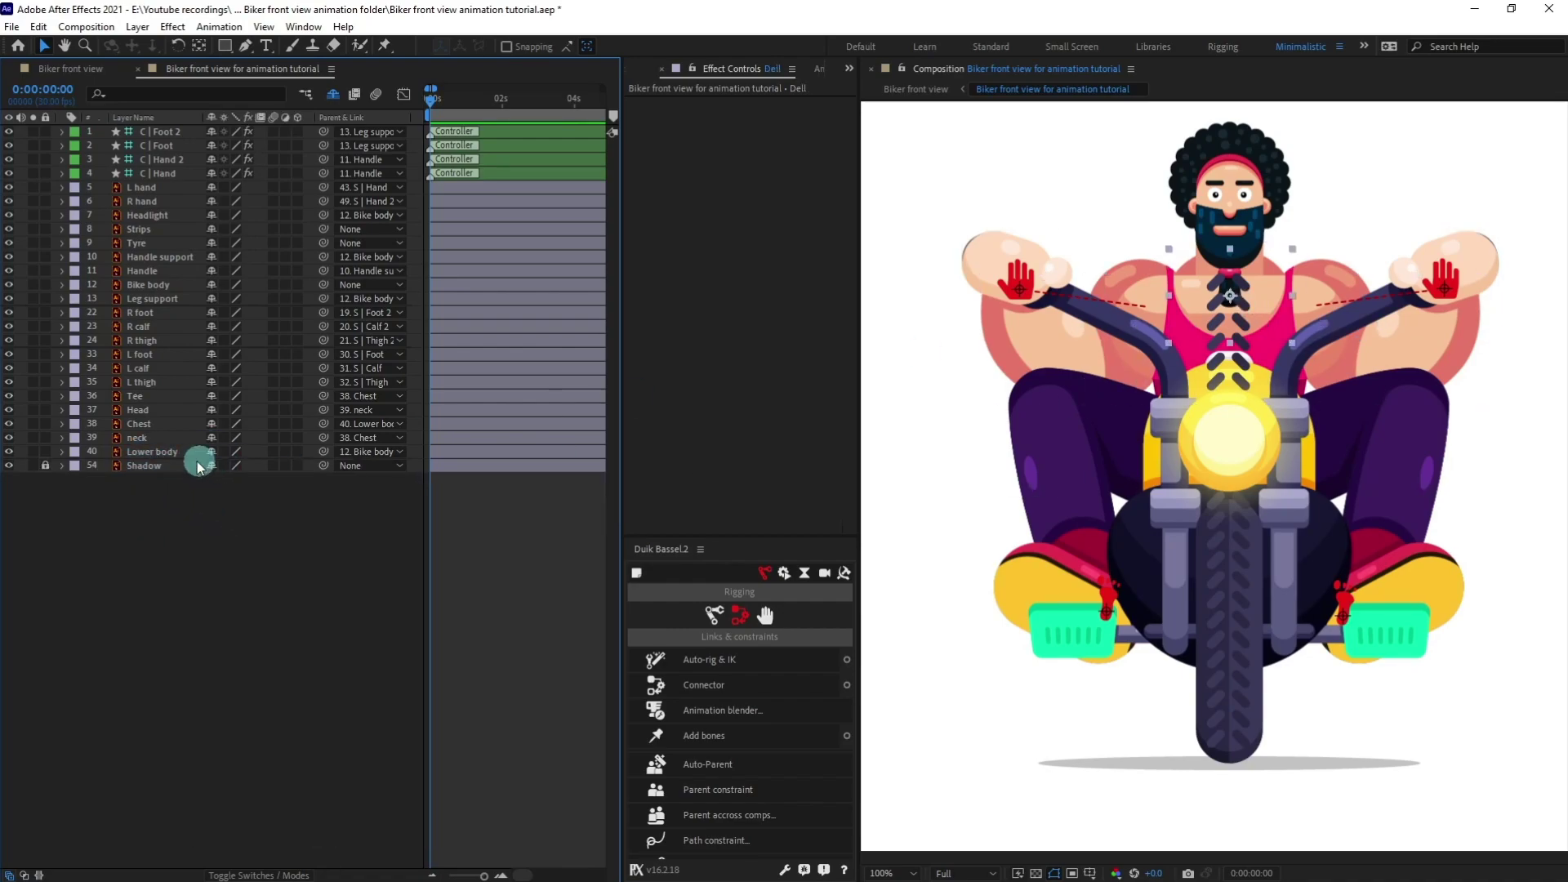
Step: Mark Leg support and all the foot, calf and thigh layers as shy to hide them from the layer list
left_click(152, 452)
left_click(151, 439)
left_click(161, 425)
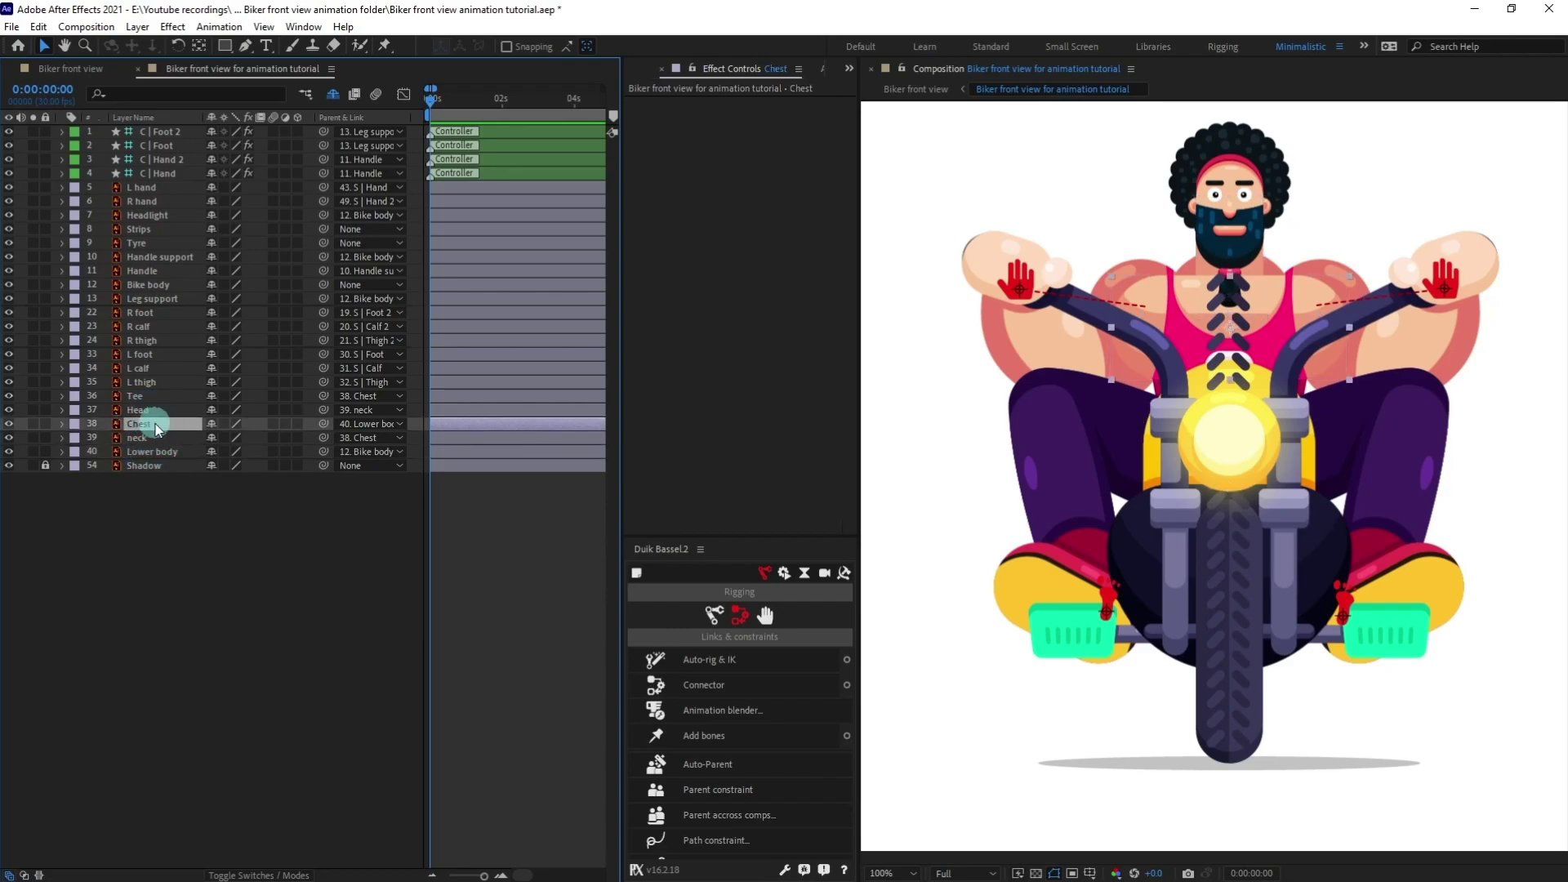
left_click(145, 381)
left_click(164, 312, "shift")
left_click(174, 300, "shift")
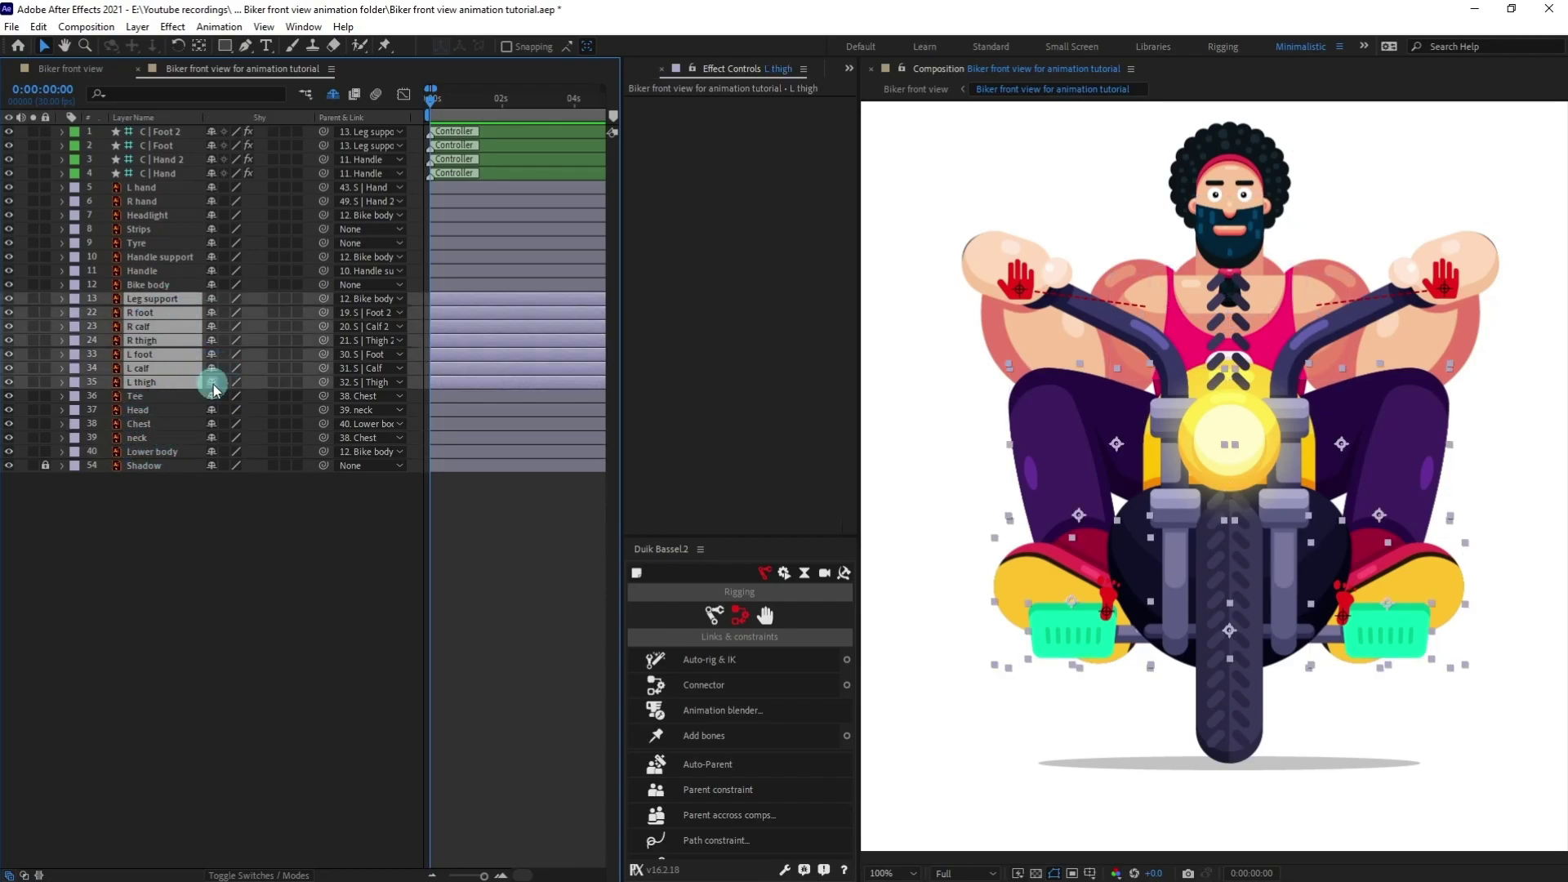
left_click(213, 384)
Step: Mark Handle support, Headlight, L hand and R hand as shy to hide them from the layer list
left_click(141, 270)
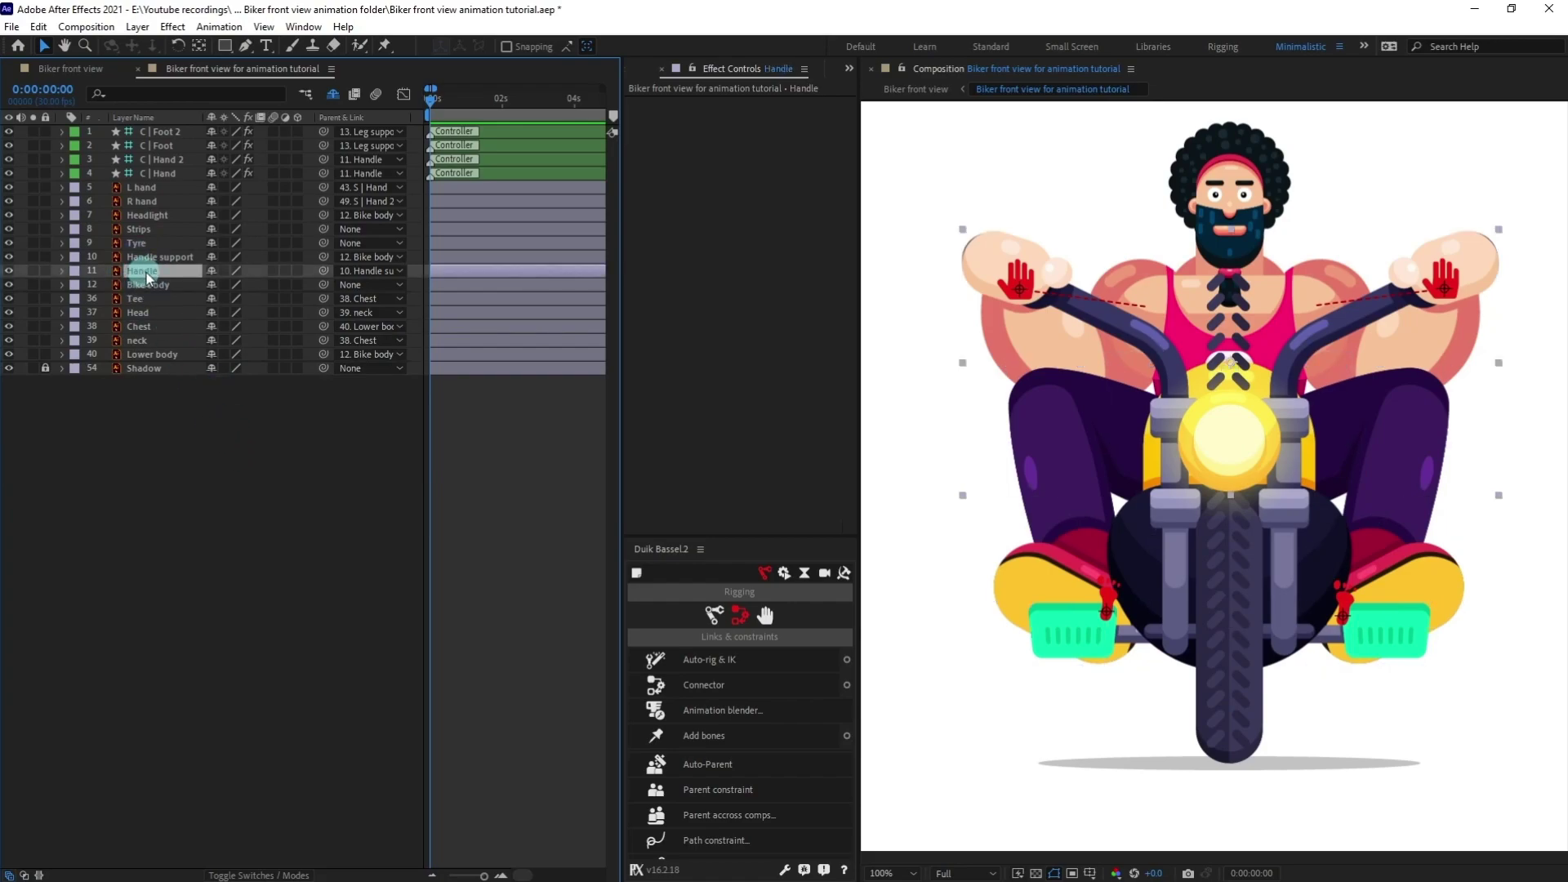
left_click(147, 257)
left_click(210, 256)
left_click(147, 215)
left_click(150, 190, "shift")
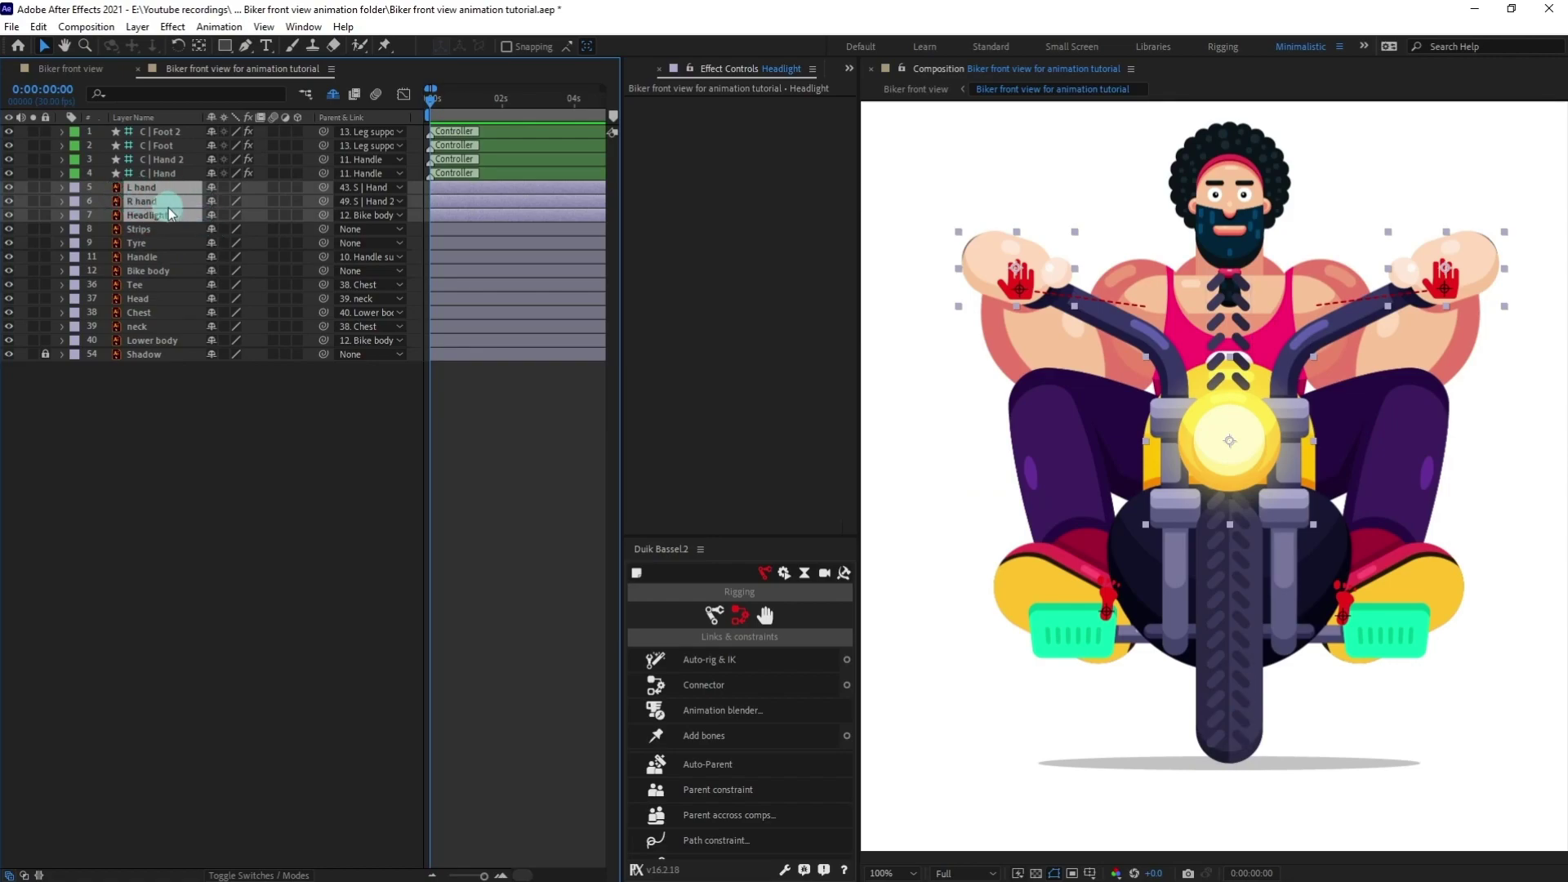
left_click(211, 215)
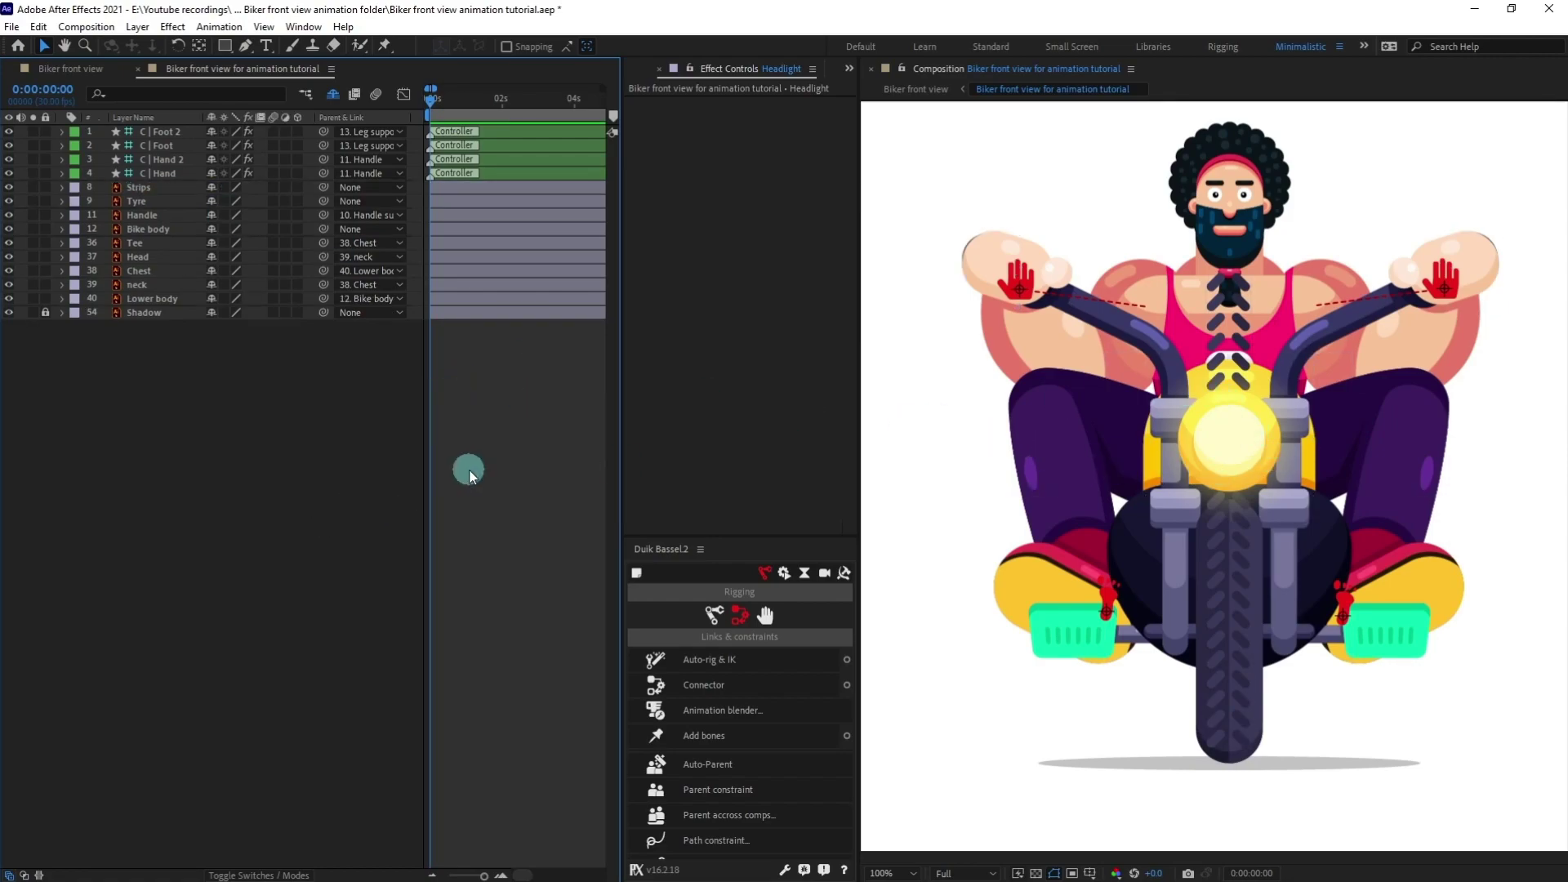
left_click(196, 468)
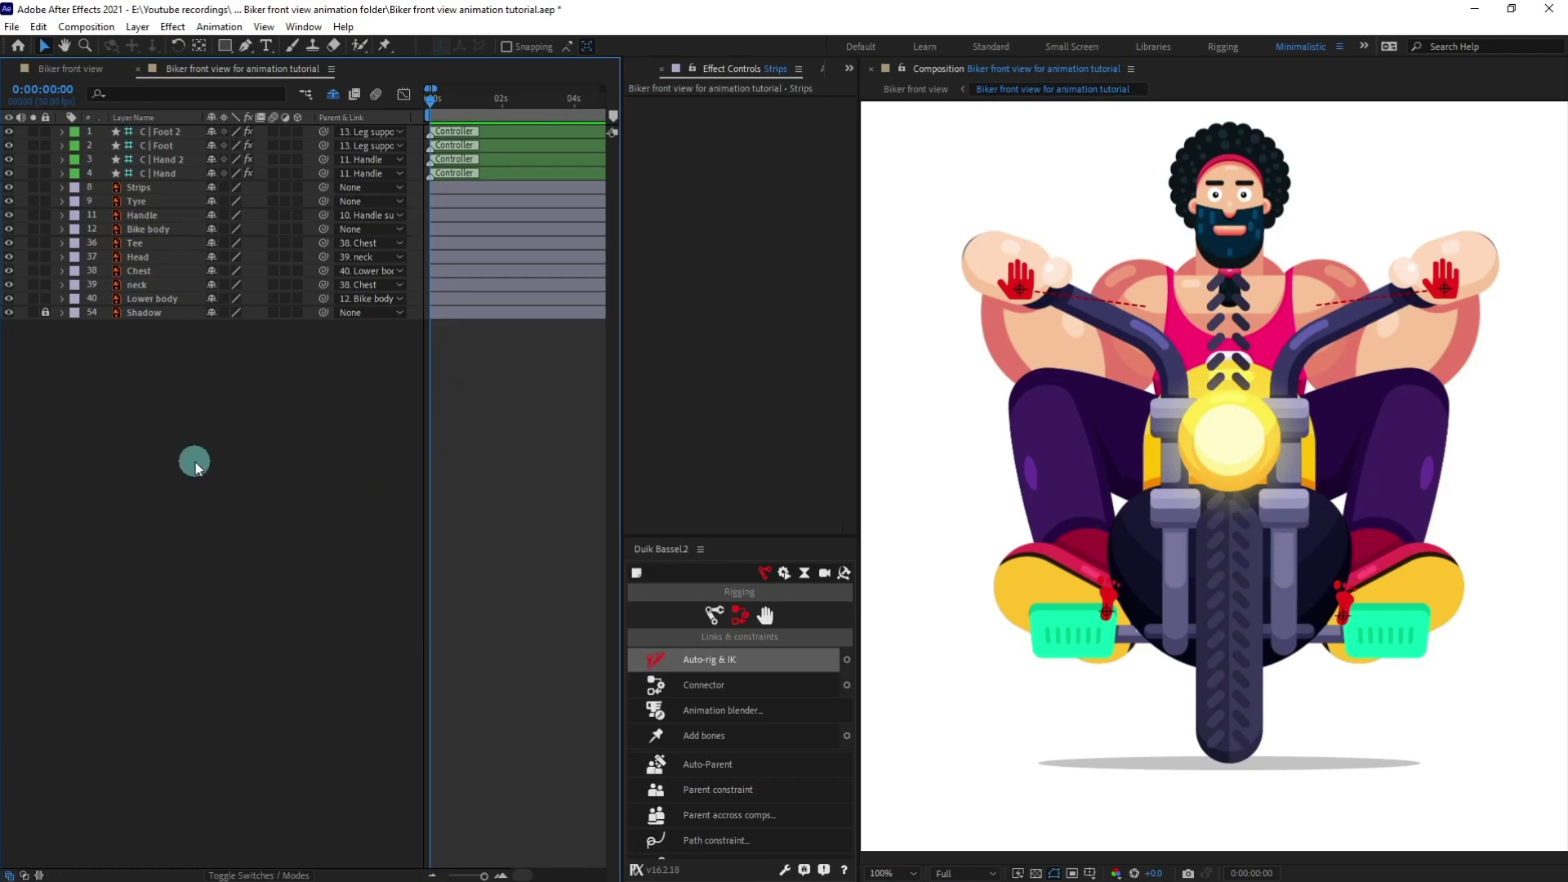
Step: Solo the Strips and Tyre layers
left_click(163, 189)
left_click(162, 188)
left_click(145, 203, "shift")
left_click(34, 202)
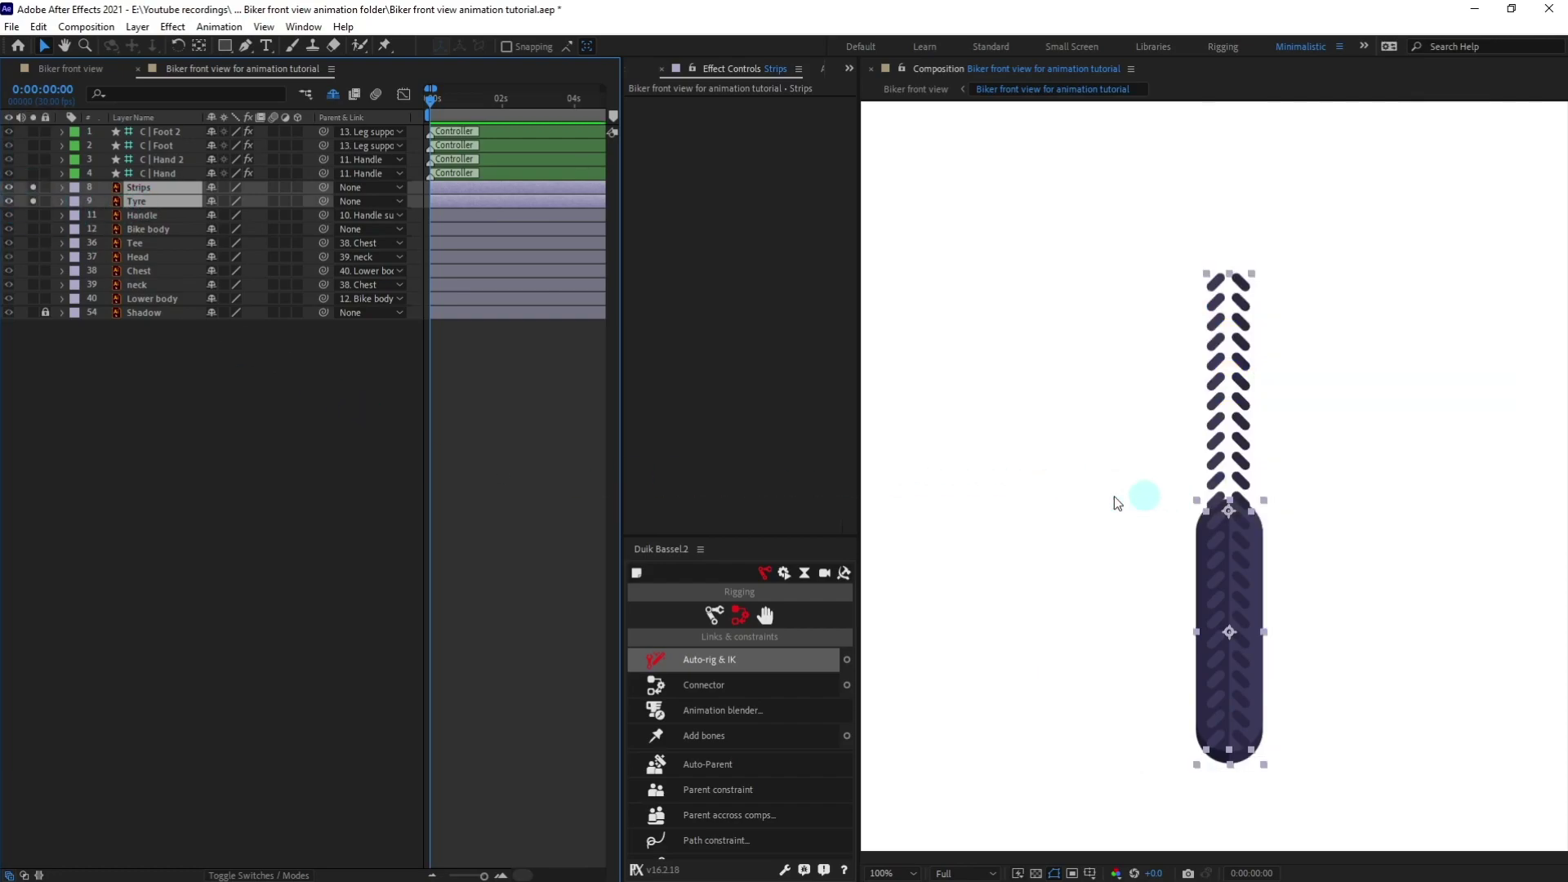
left_click(425, 446)
Step: Add a Position keyframe to Strips at 0:00:00:00 and advance the current time by 6 frames
left_click(142, 188)
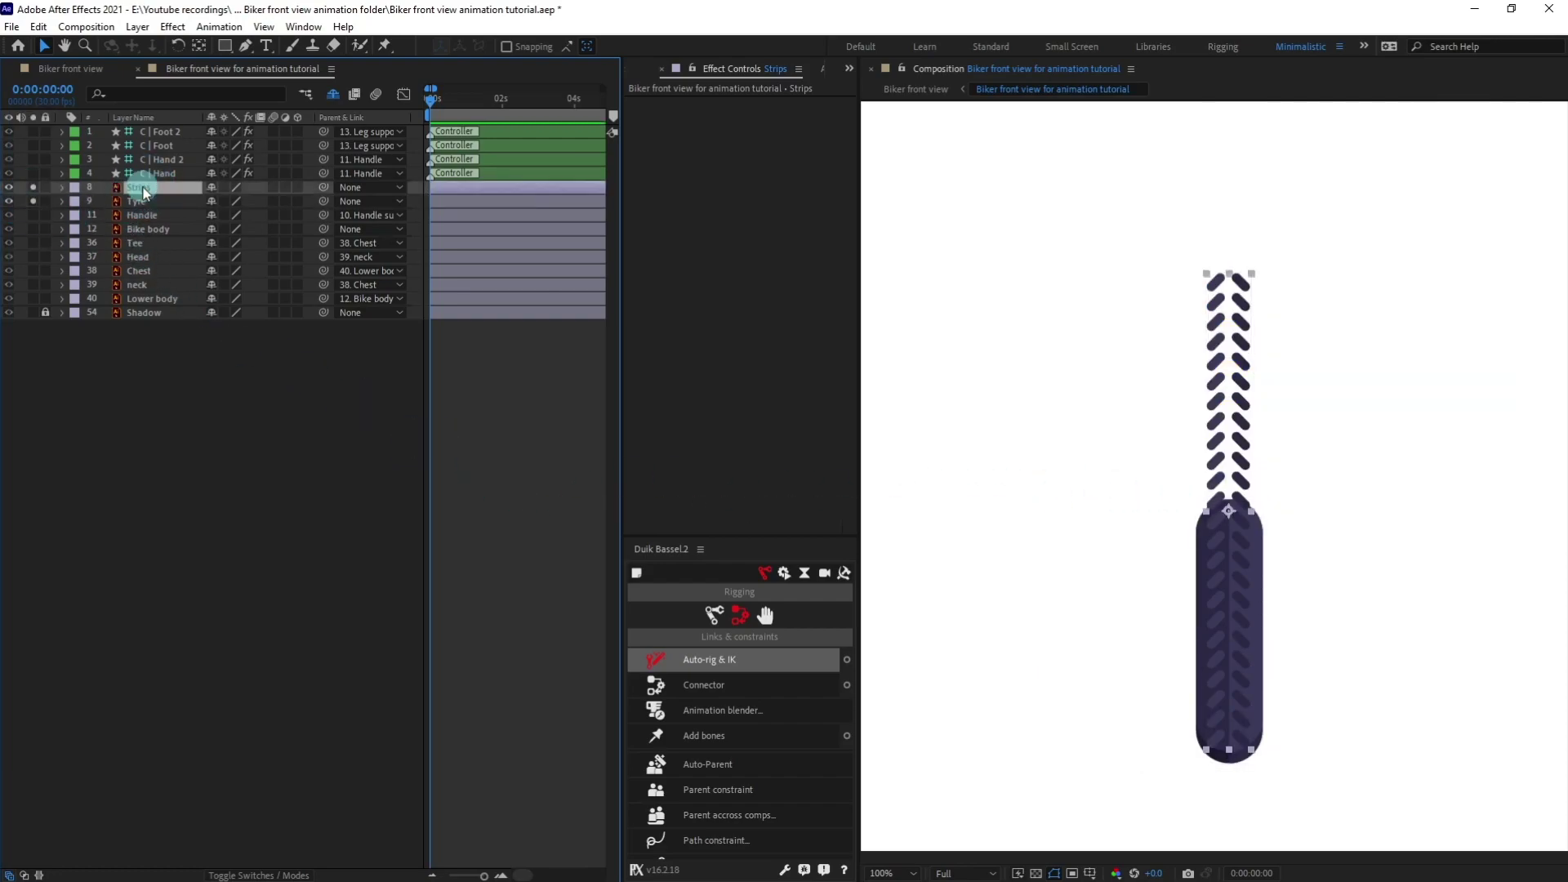
key("p")
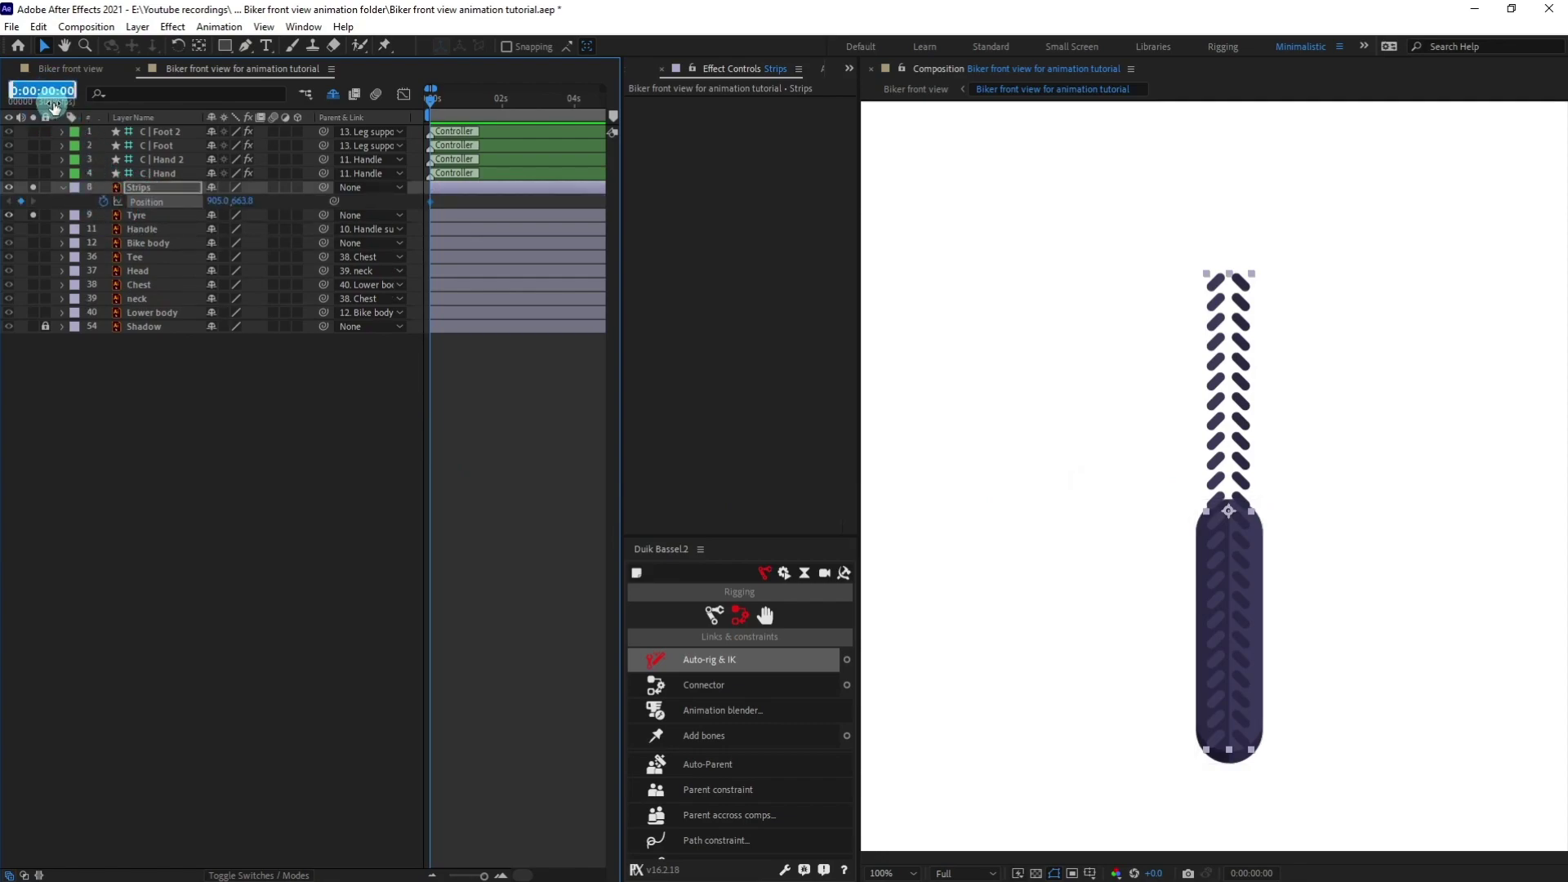
type("+6")
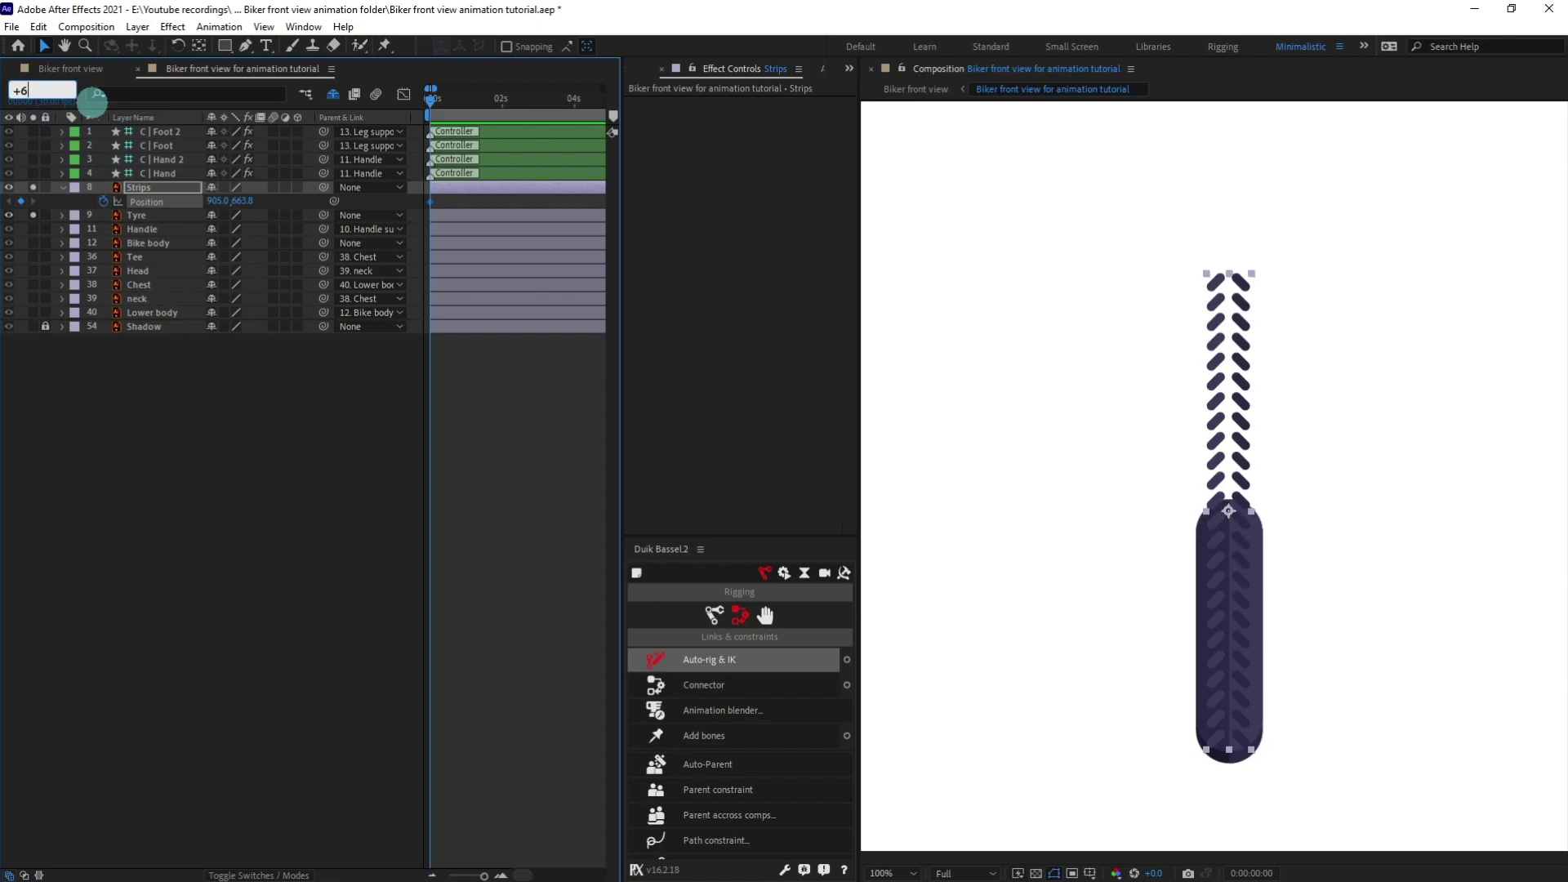
left_click(94, 106)
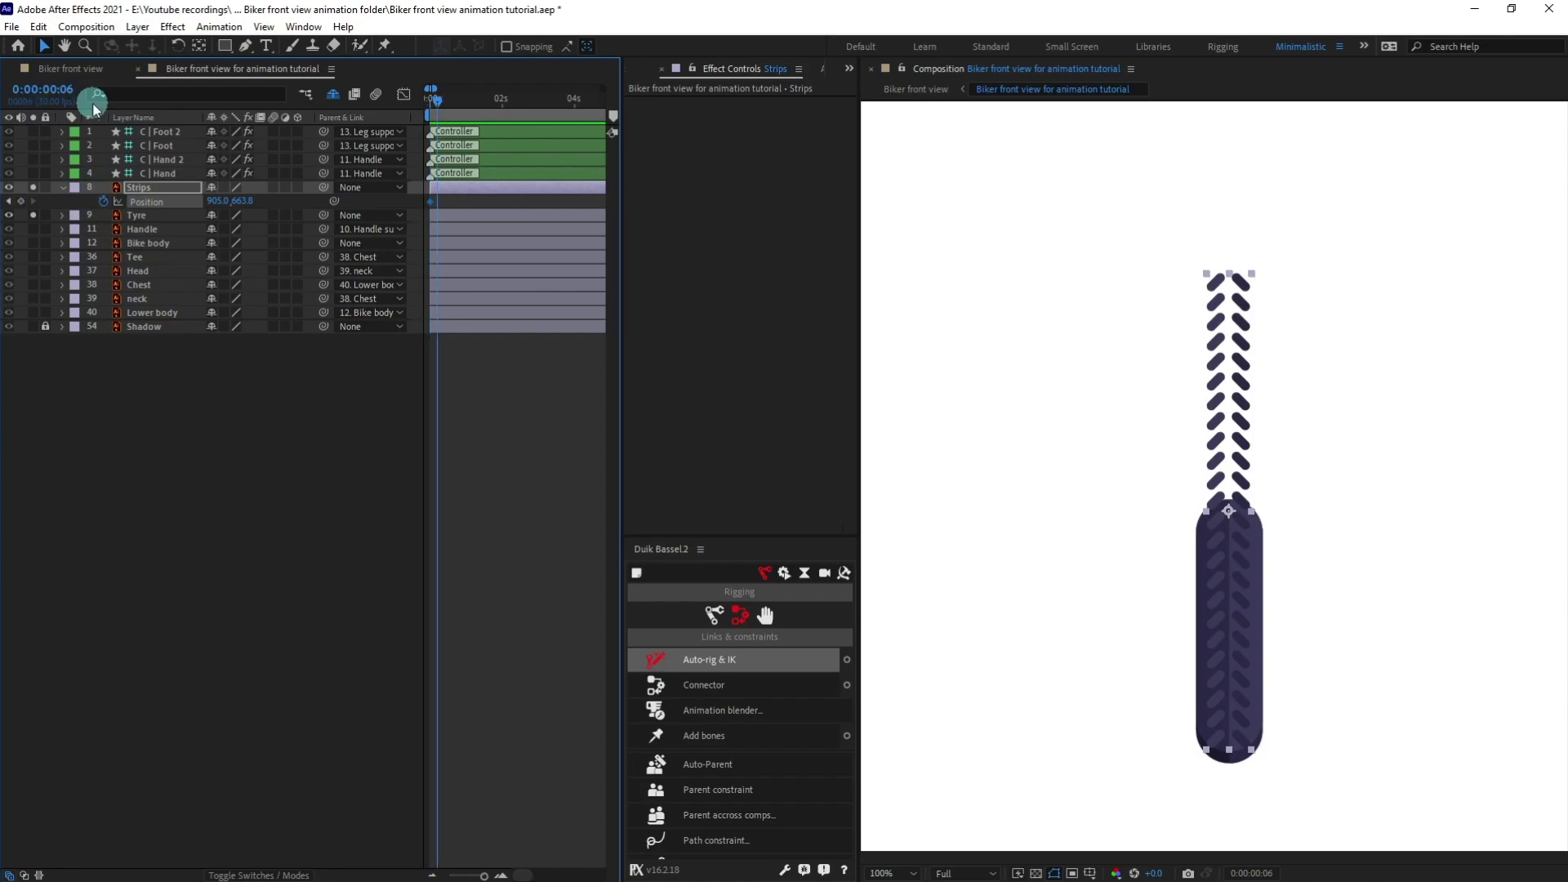
Step: Move the Strips layer down the tyre at 0:00:00:06 to set its second Position keyframe
scroll(439, 370, "up", 3)
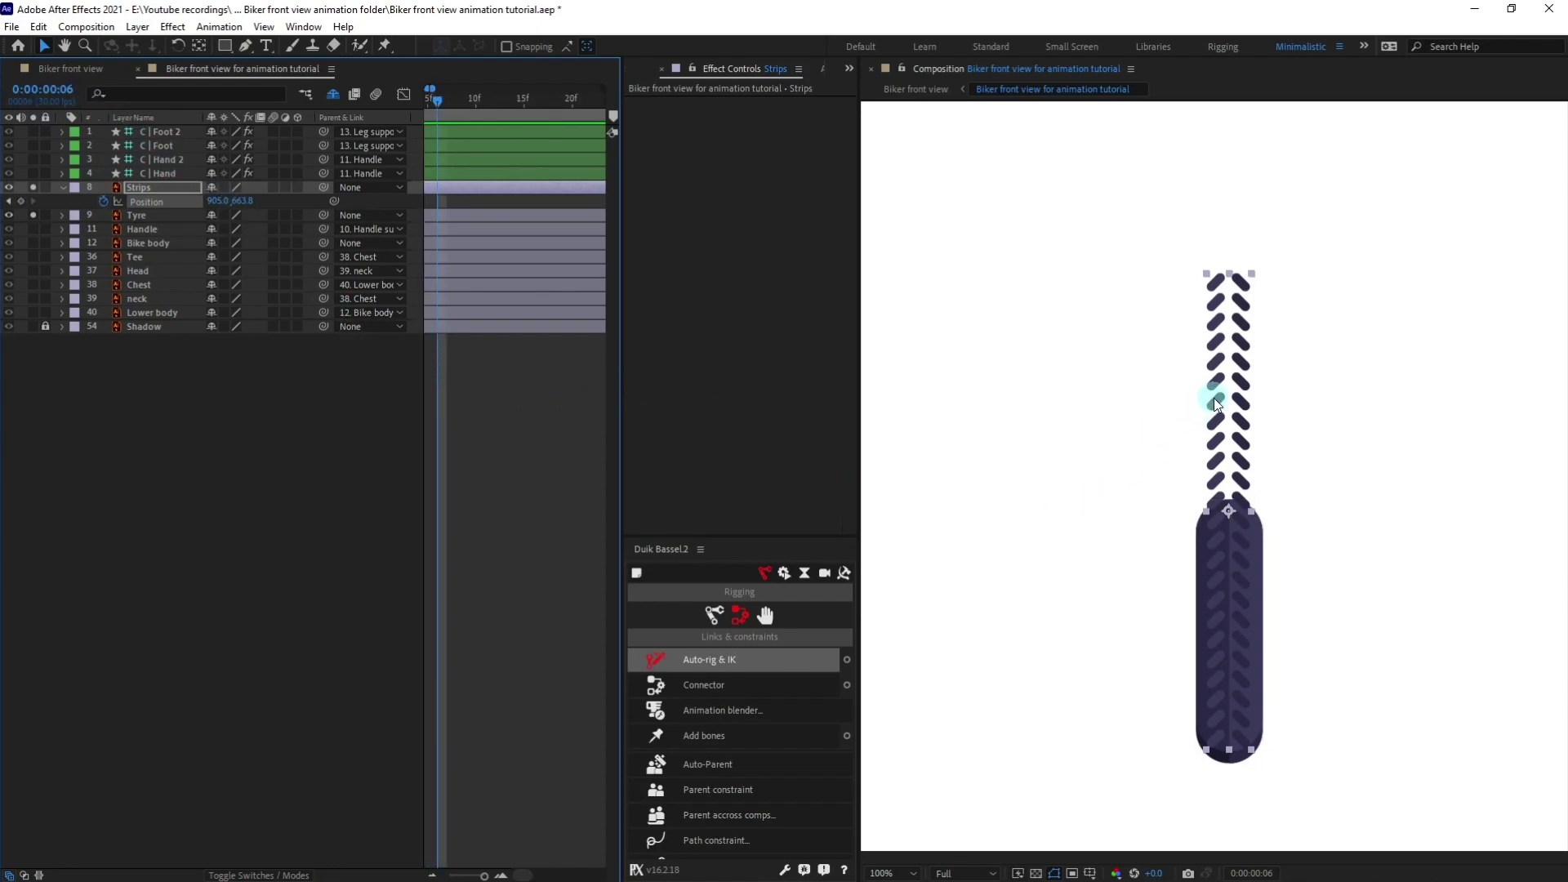
left_click_drag(1235, 380, 1229, 596)
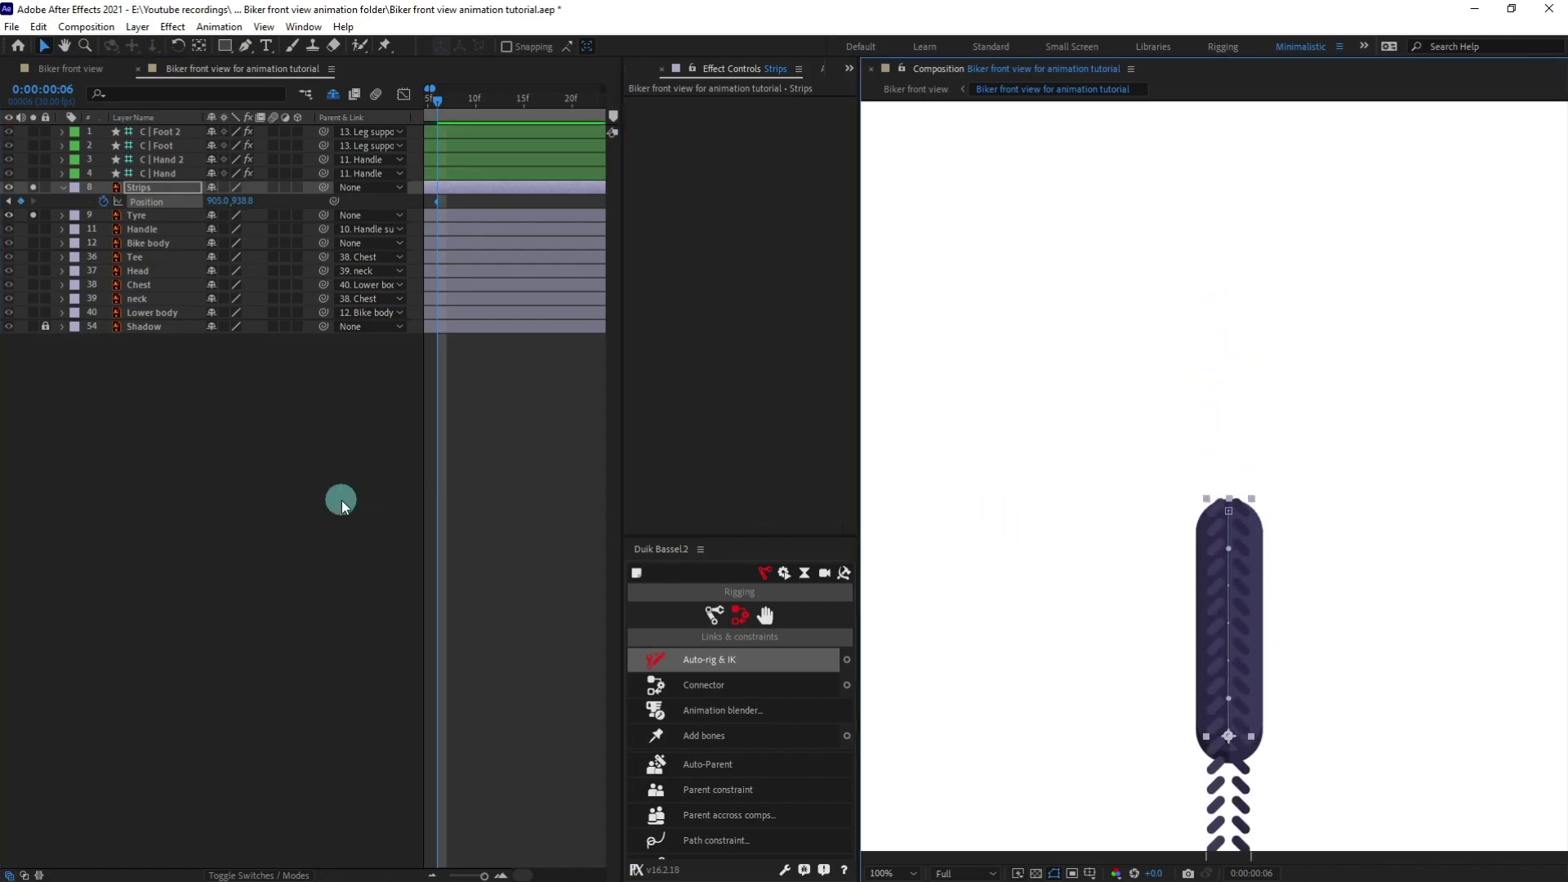
Step: Show the rulers and align a horizontal guide with the lower edge of the Strips layer's bounding box at frame 0
key("Home")
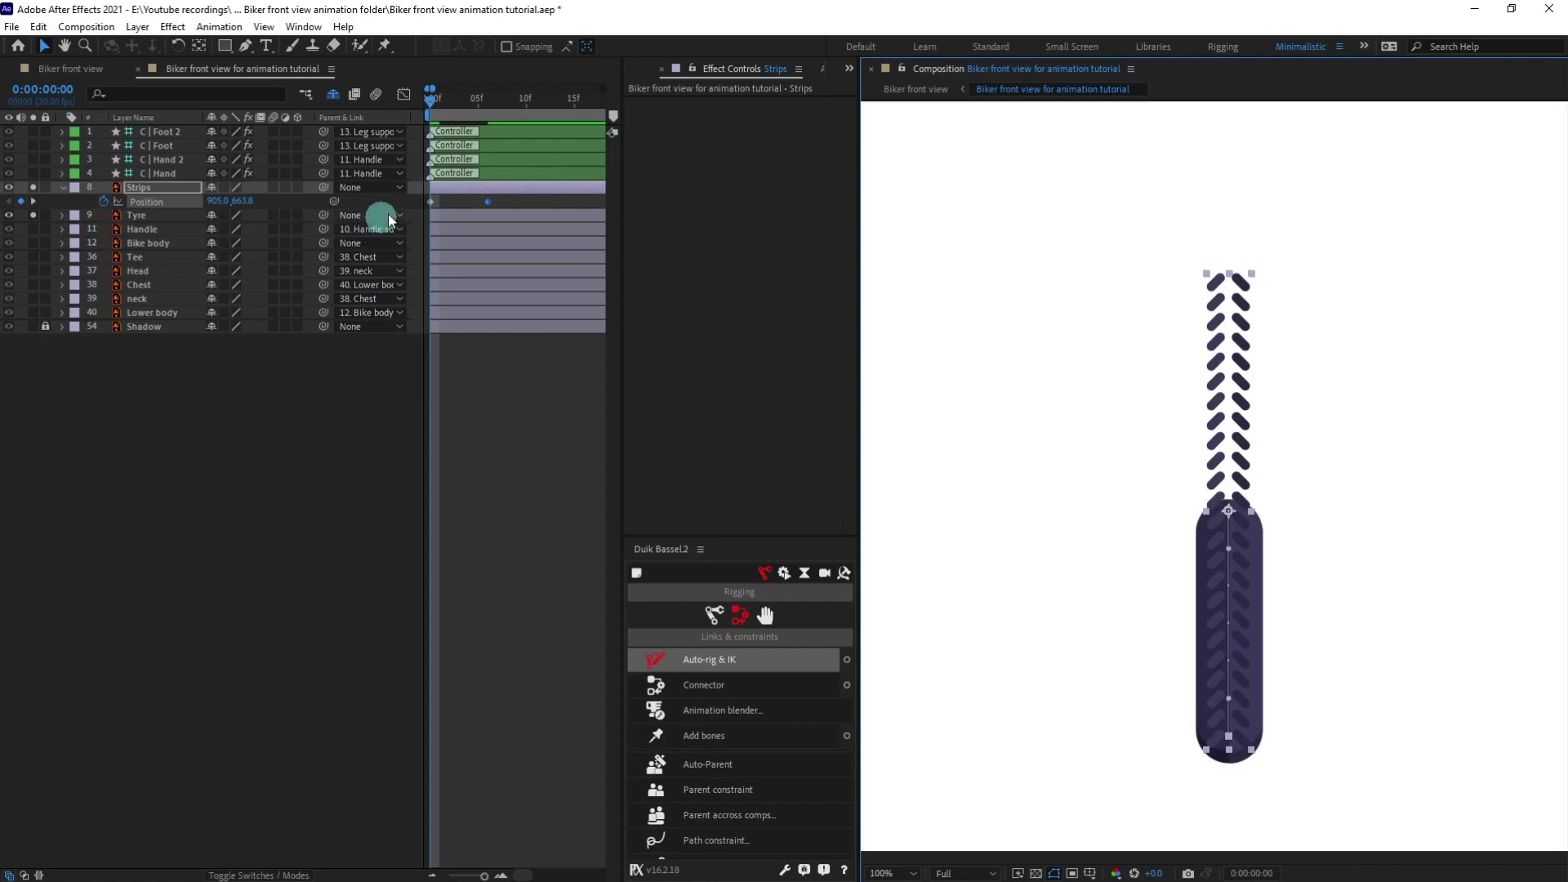
scroll(1281, 605, "up", 2)
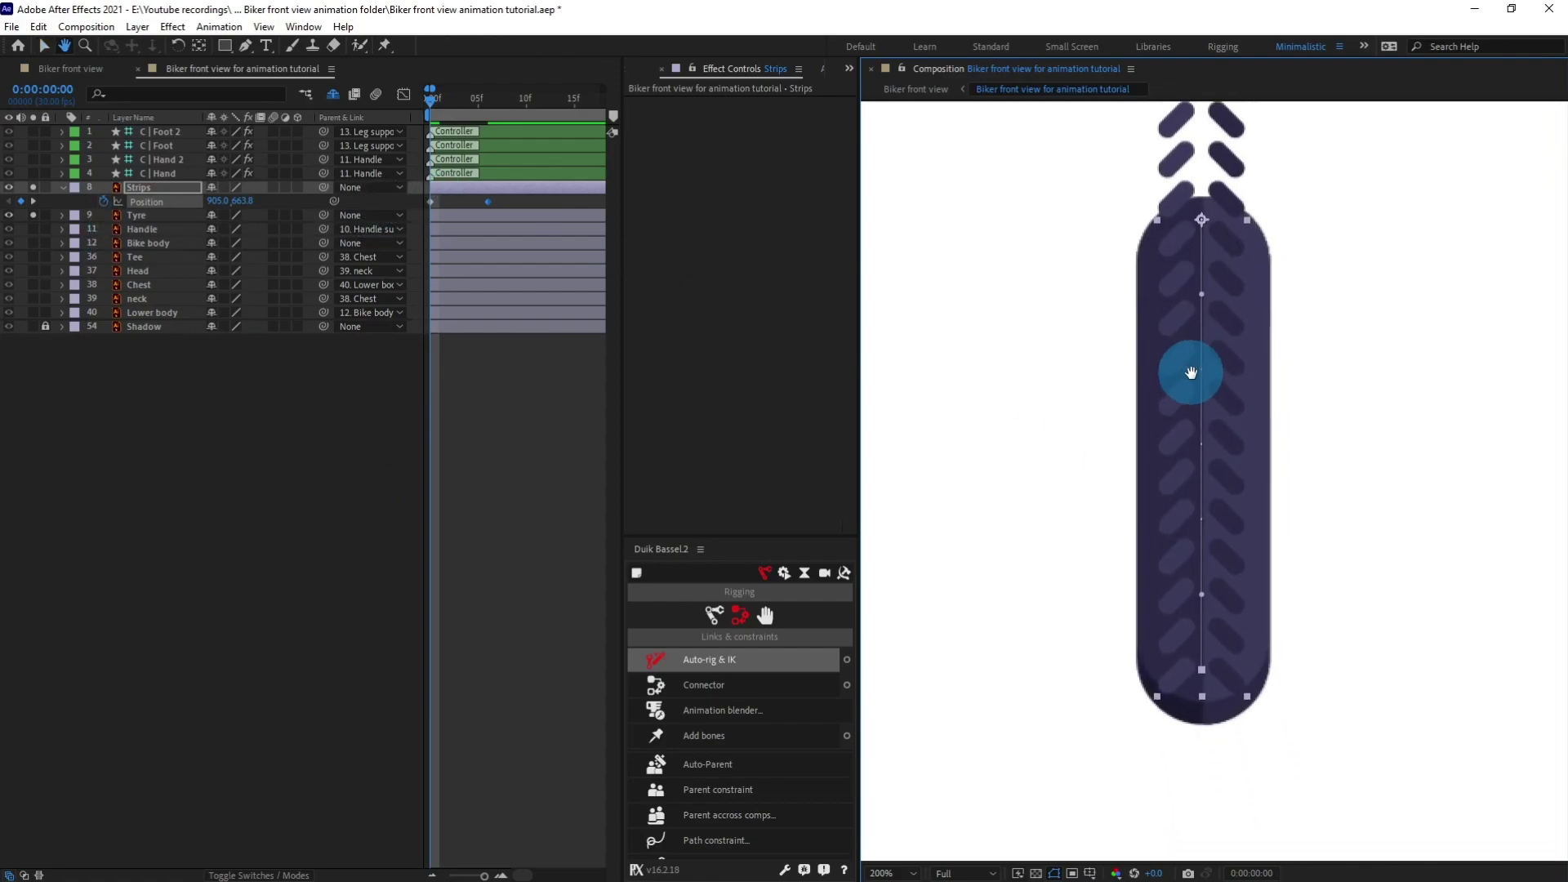
key("ctrl+r")
left_click_drag(1229, 107, 1254, 190)
scroll(1230, 732, "up", 3)
left_click_drag(1194, 561, 1191, 466)
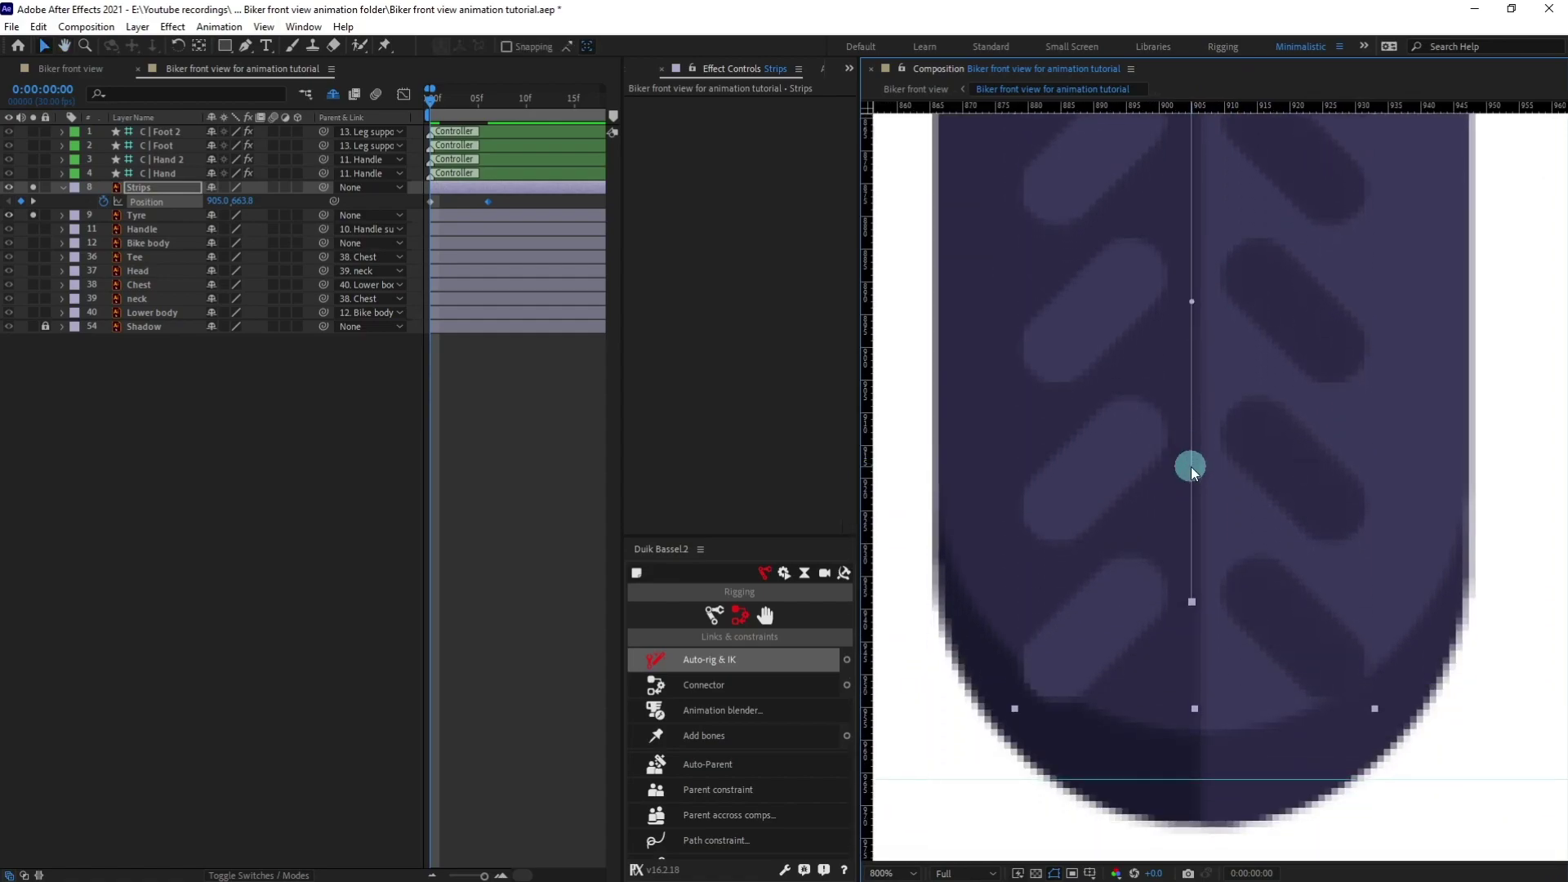
left_click_drag(1157, 779, 1165, 704)
scroll(1171, 703, "down", 3)
scroll(1171, 703, "down", 2)
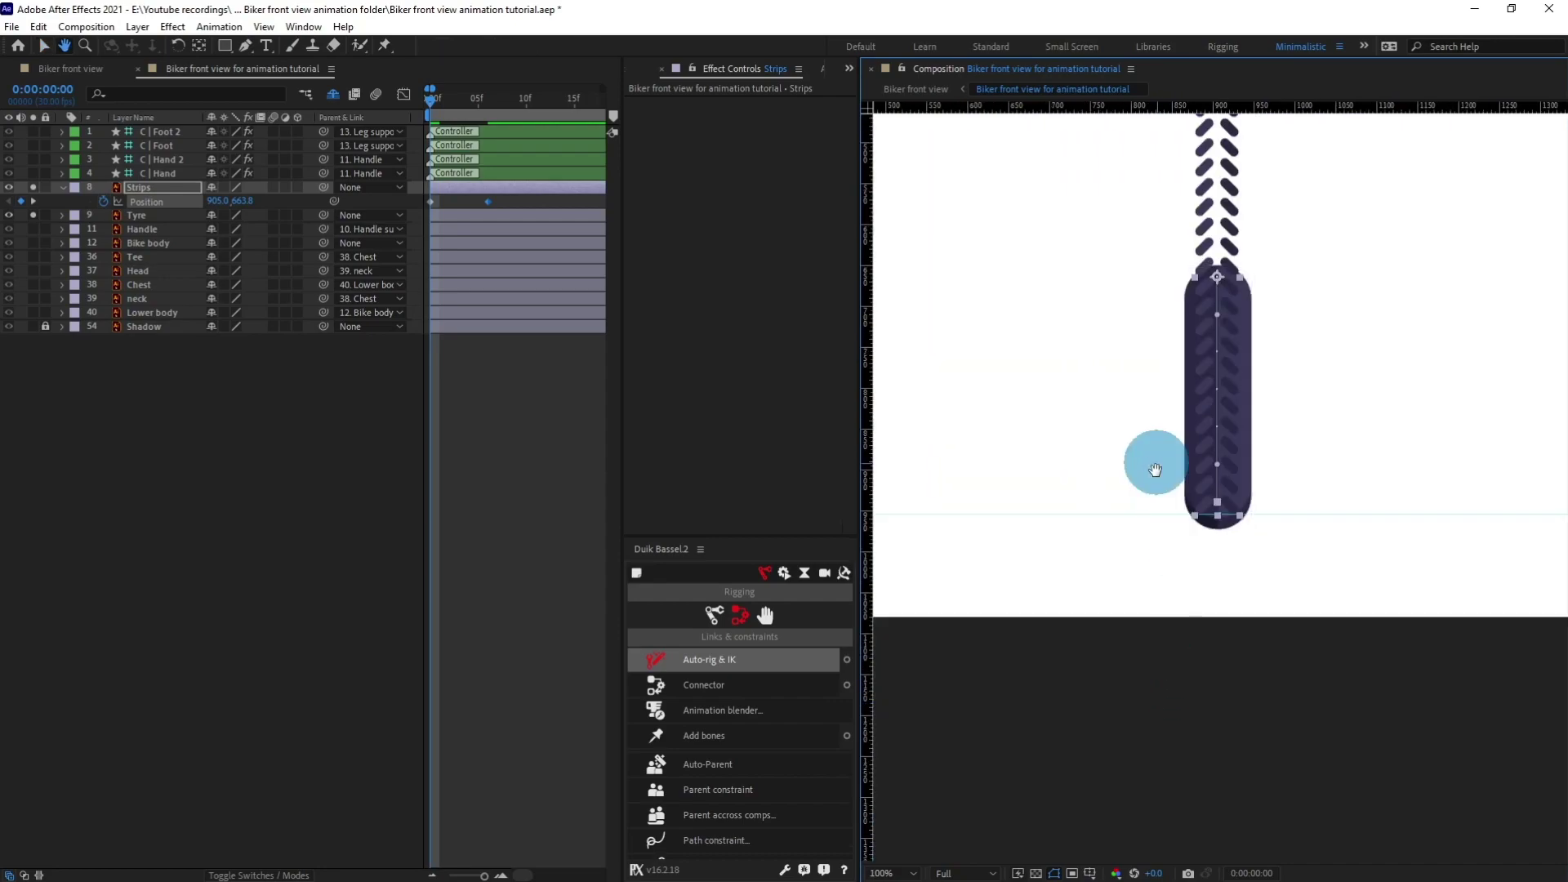
Step: At 0:00:00:06, nudge the Strips upward to line up the strip ends with the horizontal guide
key("k")
scroll(1284, 612, "up", 2)
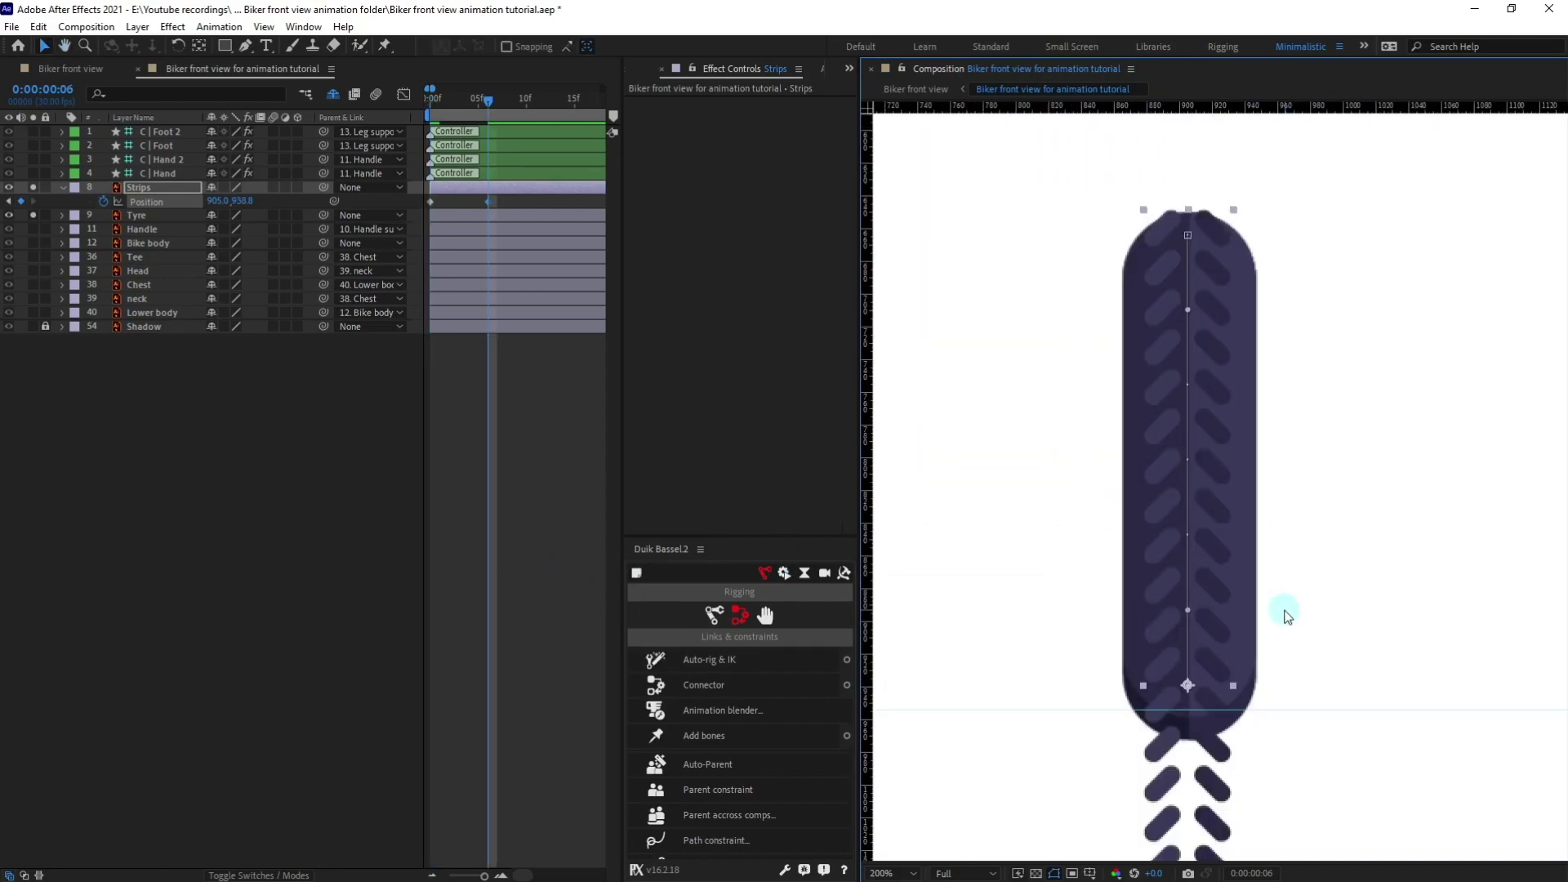
scroll(1285, 613, "up", 2)
left_click_drag(1161, 470, 1202, 454)
scroll(1214, 543, "up", 1)
scroll(1214, 542, "up", 1)
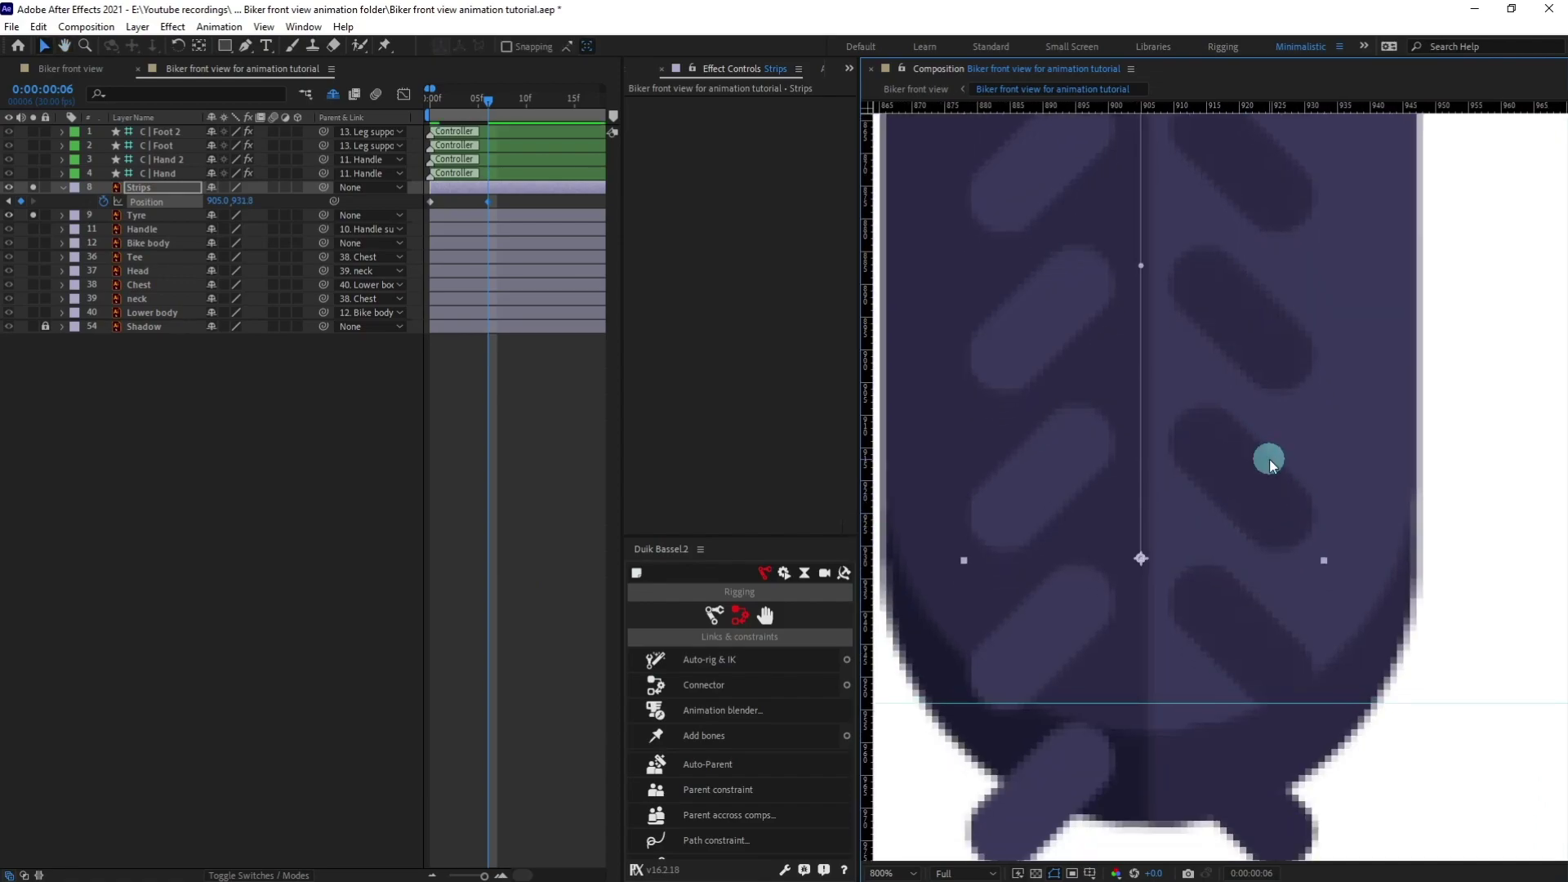
key("Up")
key("Up")
key("Up")
key("Up")
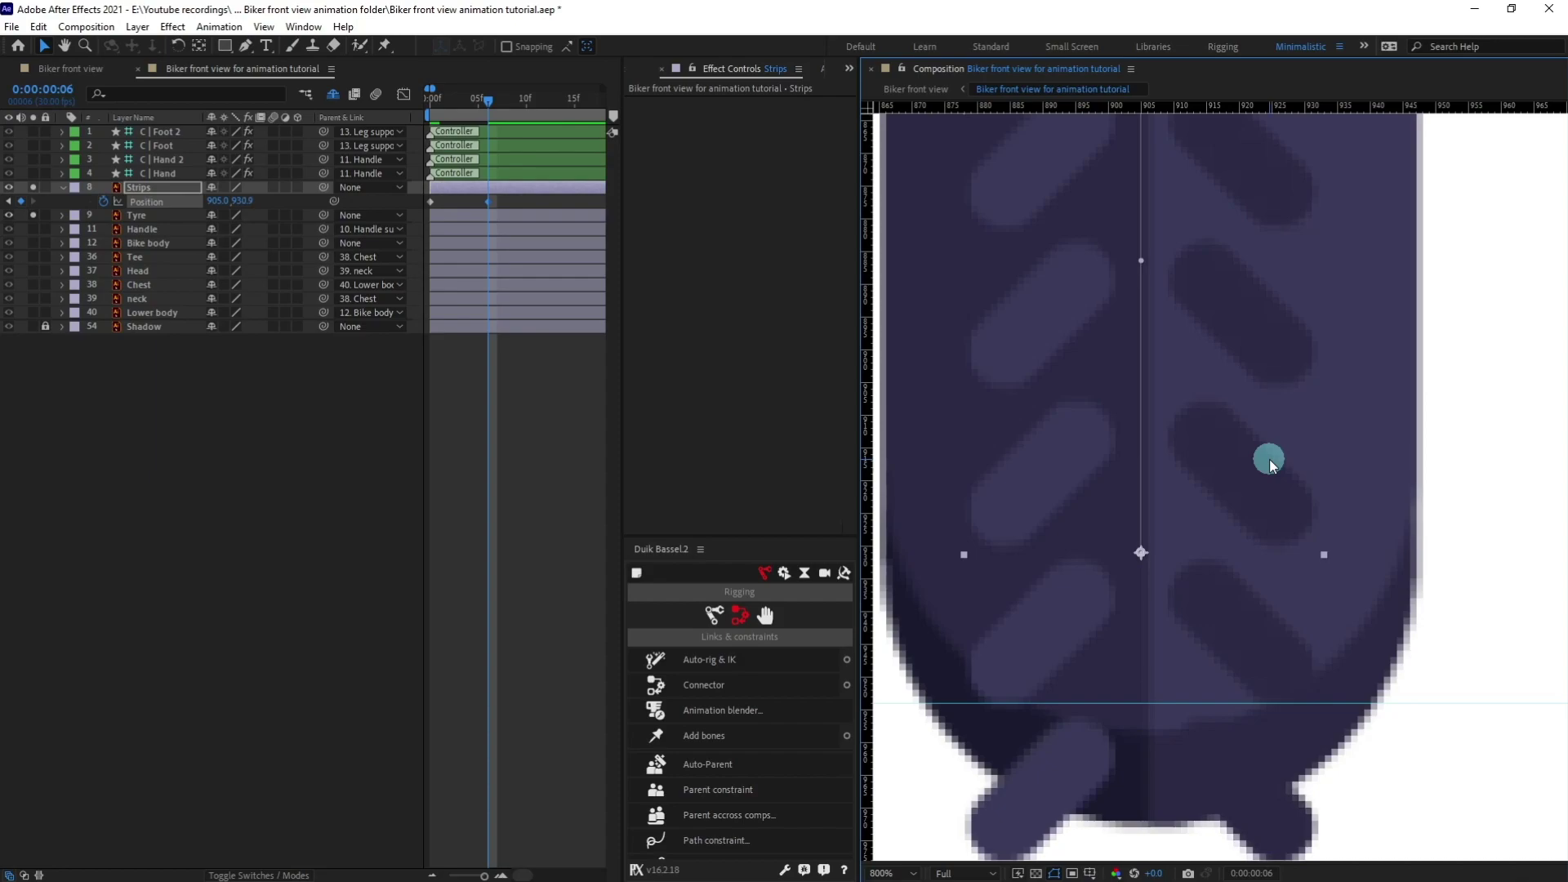
Step: Move Strips down at 0:00:00:06 to Position 905.0, 953.9, placing its anchor point on the horizontal guide
scroll(1270, 479, "down", 2)
scroll(1270, 479, "down", 1)
left_click_drag(1202, 347, 1228, 420)
scroll(1197, 393, "up", 1)
scroll(1229, 420, "up", 3)
left_click_drag(1218, 501, 1269, 268)
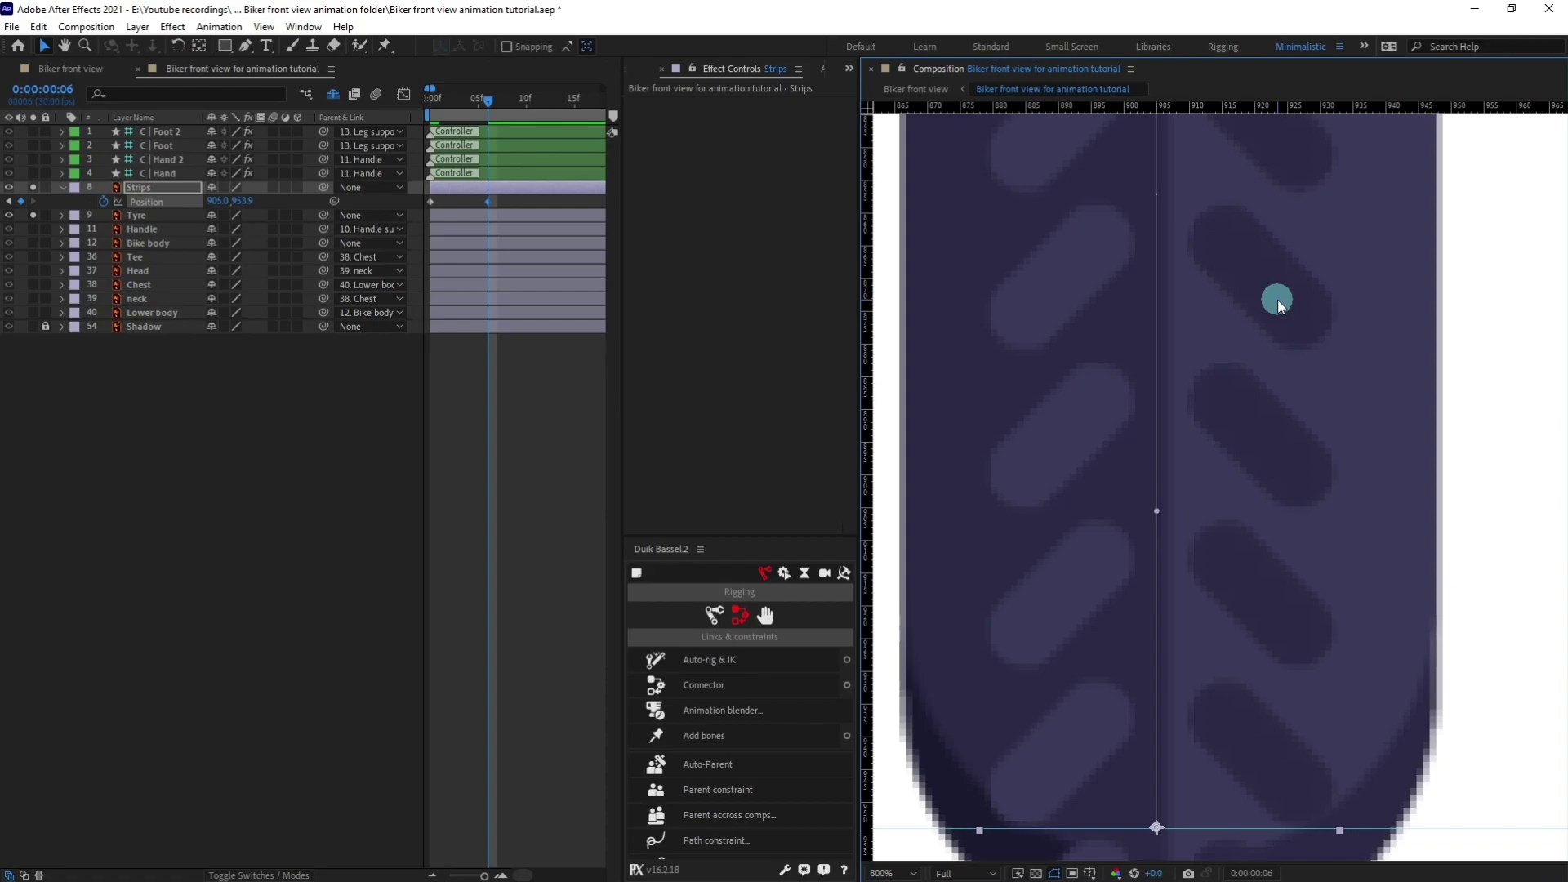
scroll(1278, 301, "down", 6)
scroll(1225, 321, "up", 2)
left_click_drag(1187, 283, 1180, 475)
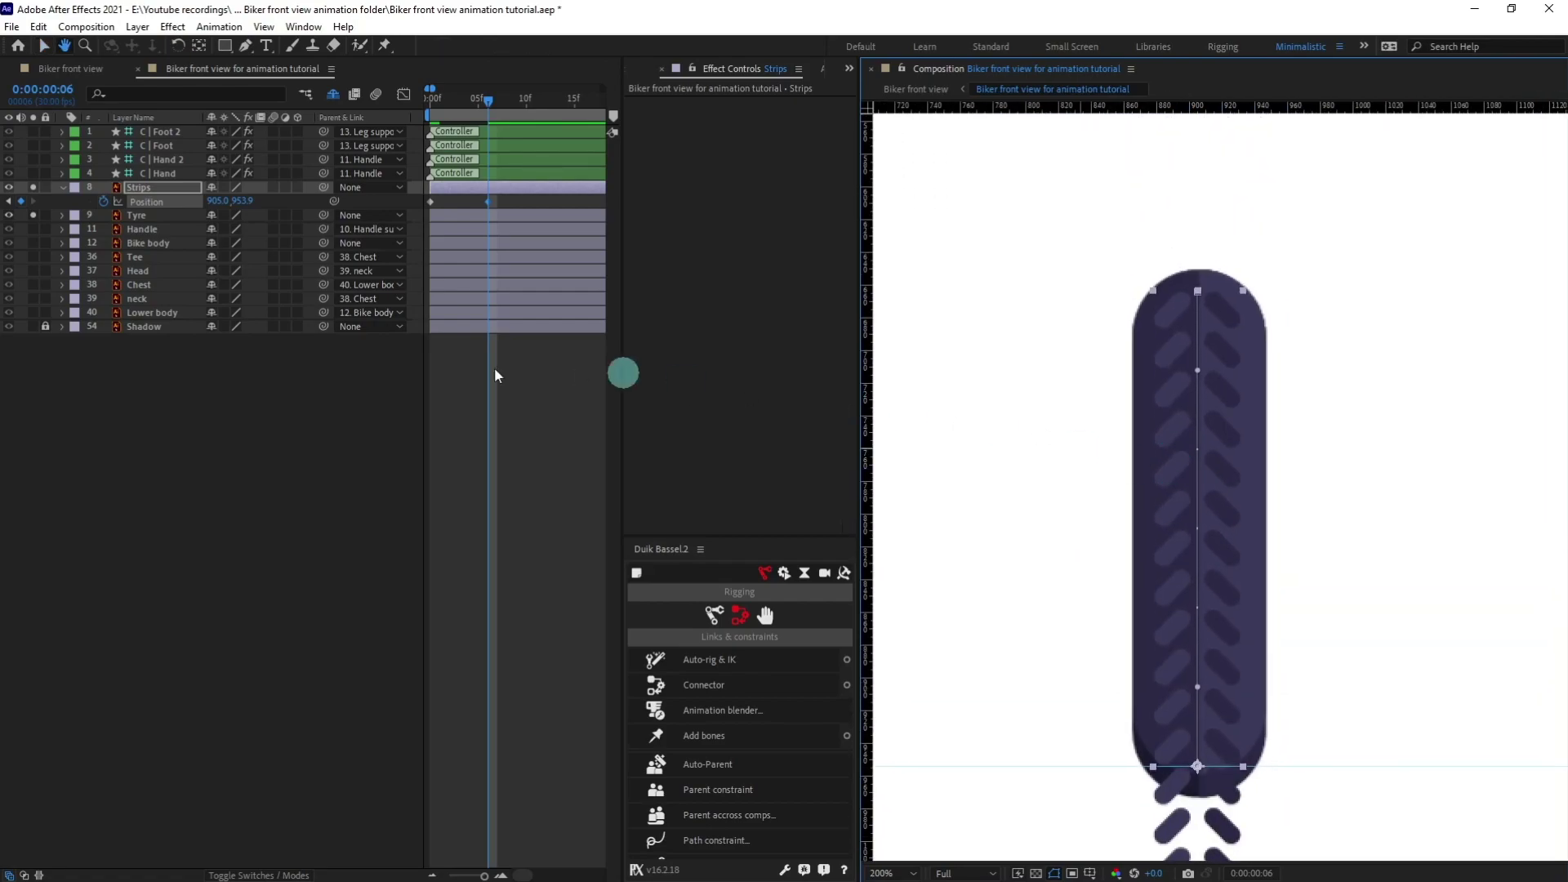
Step: Add the expression loopIn()+loopOut()-value; to the Strips layer's Position
left_click(189, 394)
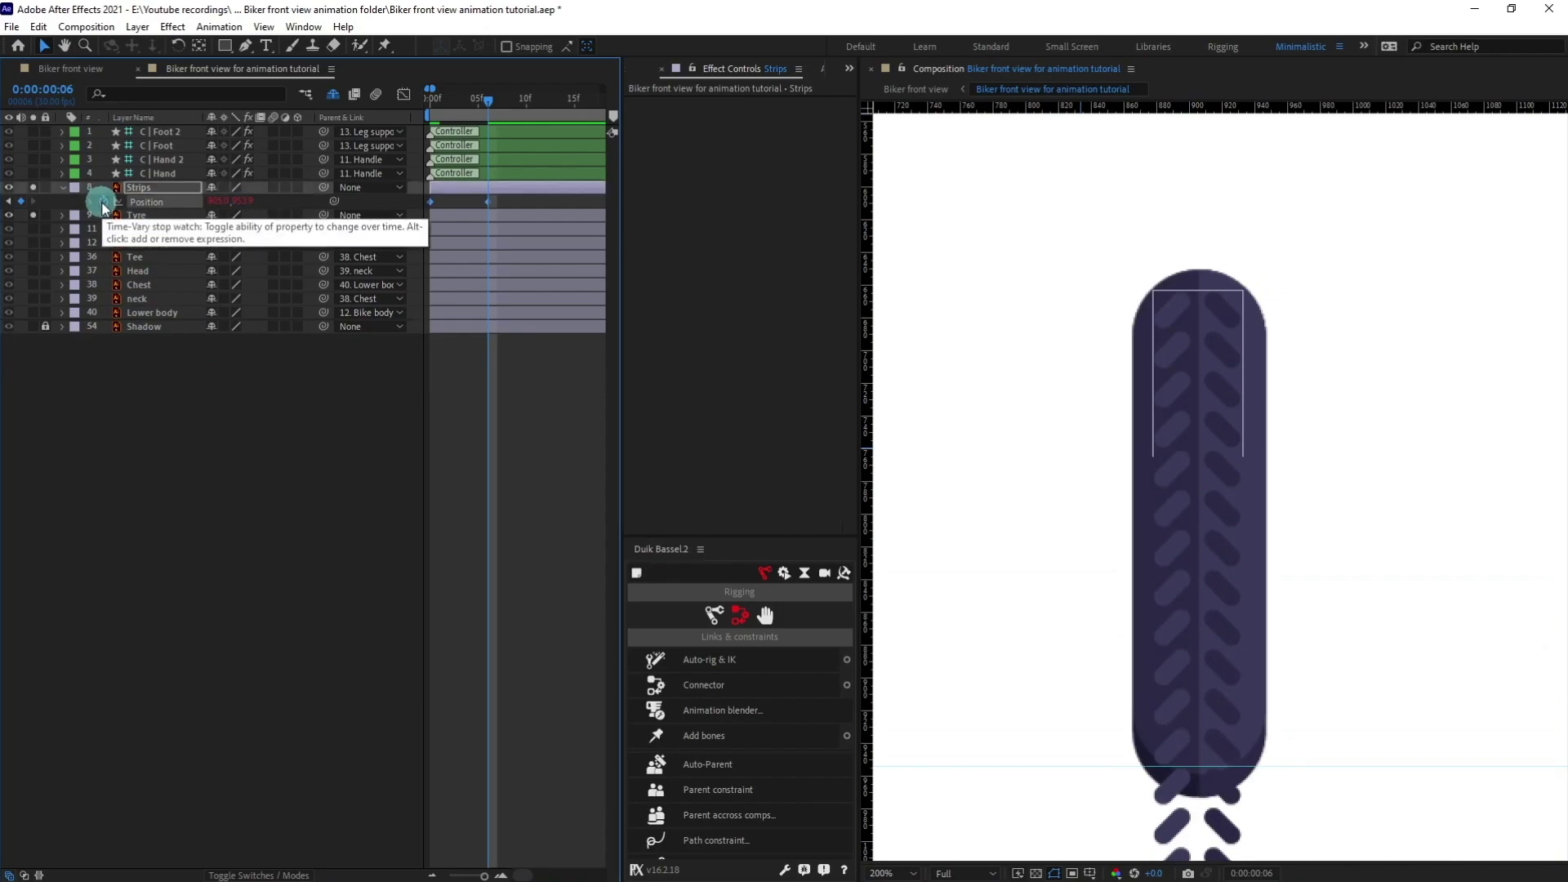
left_click(101, 202, "alt")
type("loopIn()+loop")
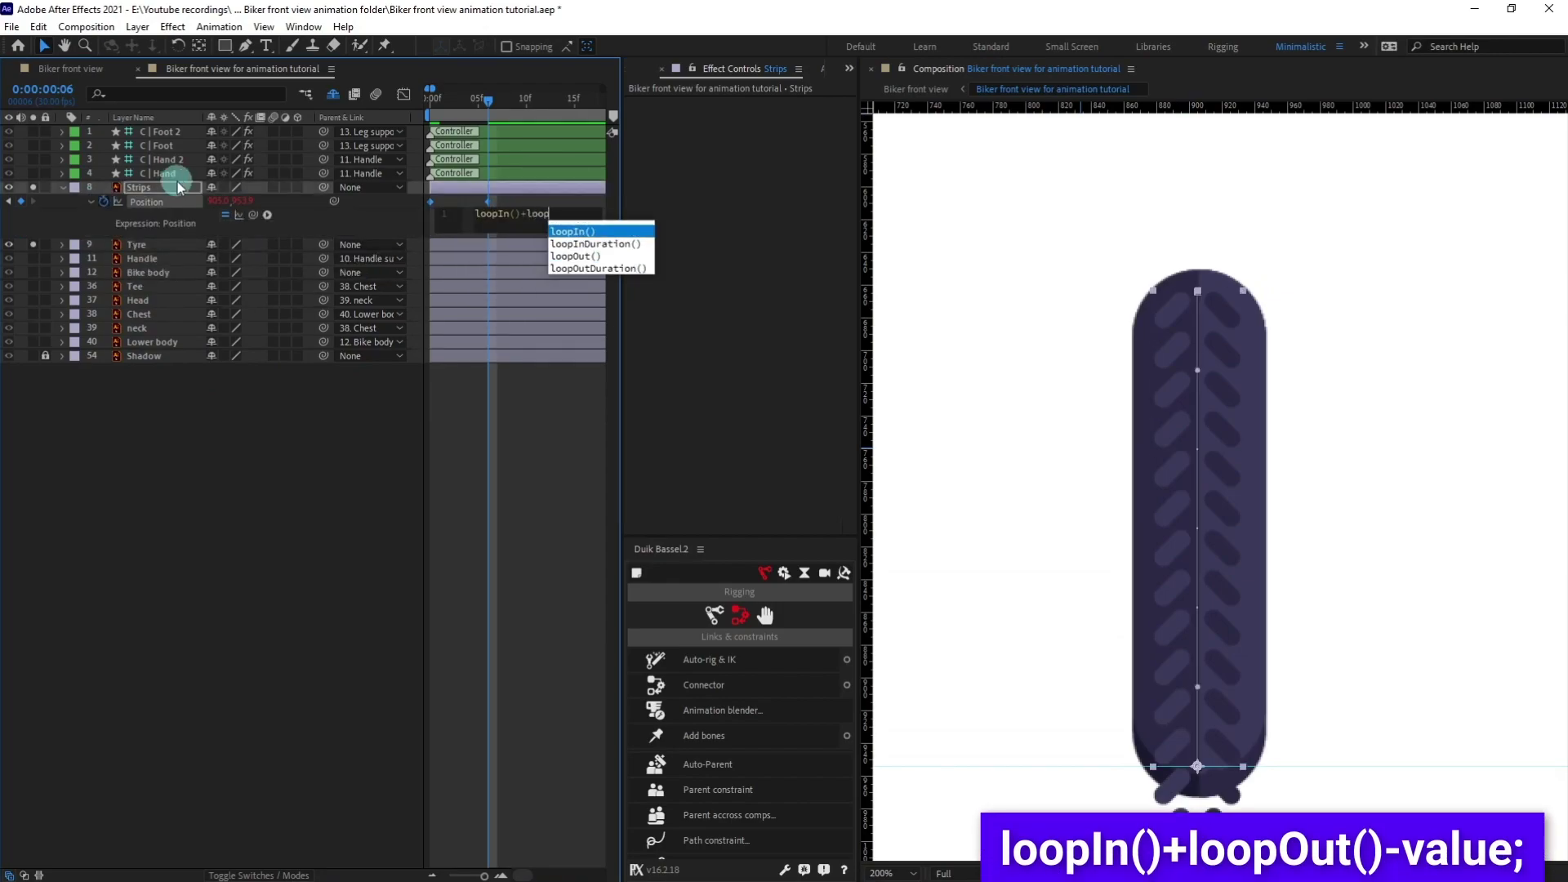
type("Out()-value;")
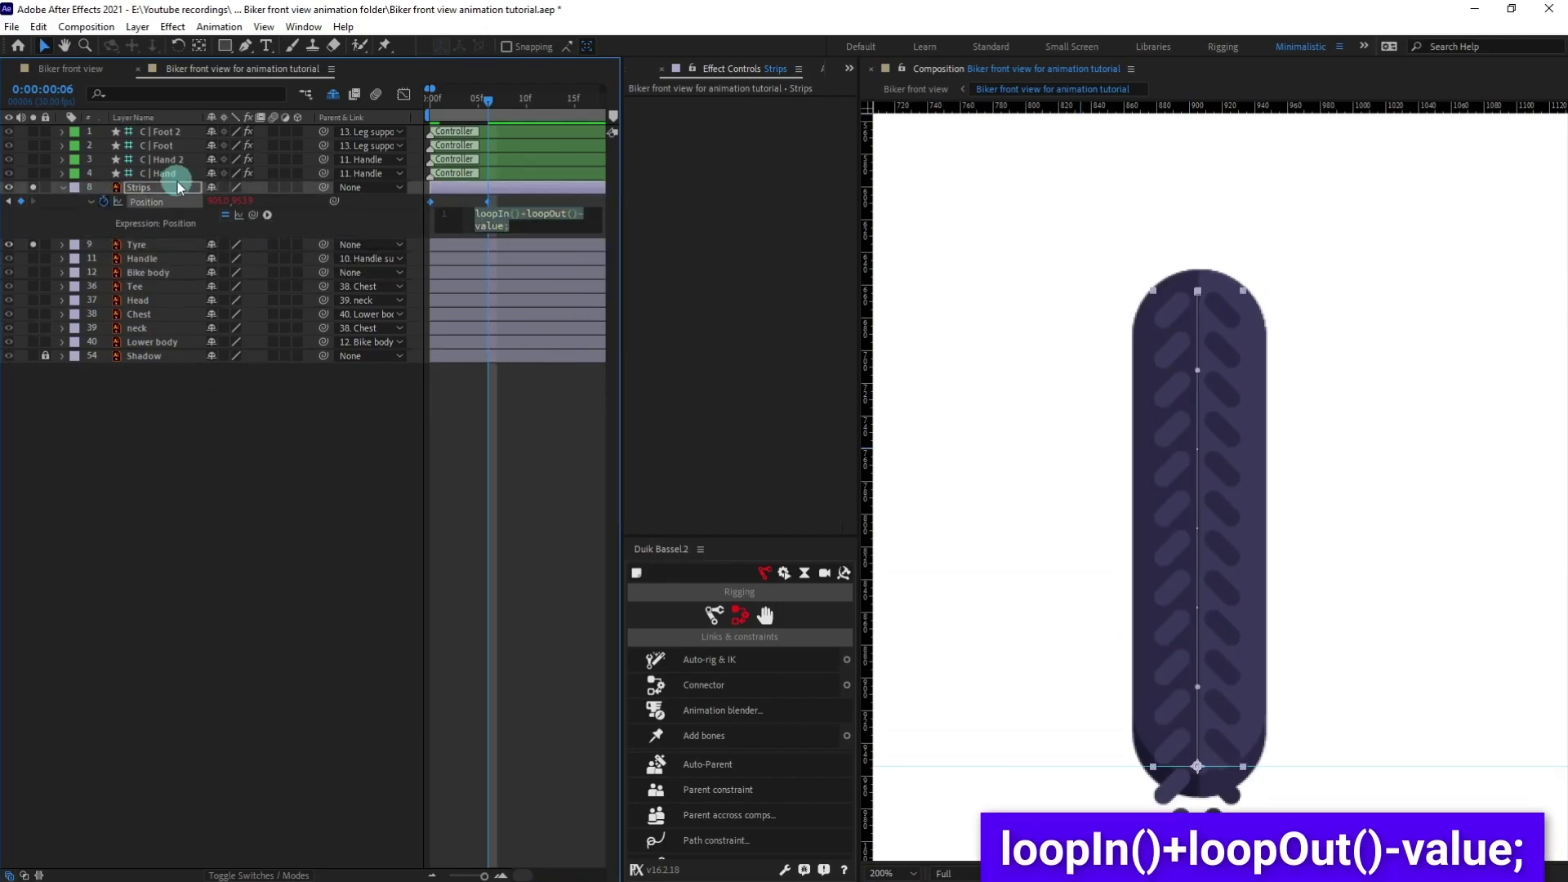
left_click(500, 452)
Step: Return to frame 0, duplicate the Tyre layer and place the copy directly above Strips
left_click_drag(455, 105, 364, 109)
scroll(1137, 323, "down", 2)
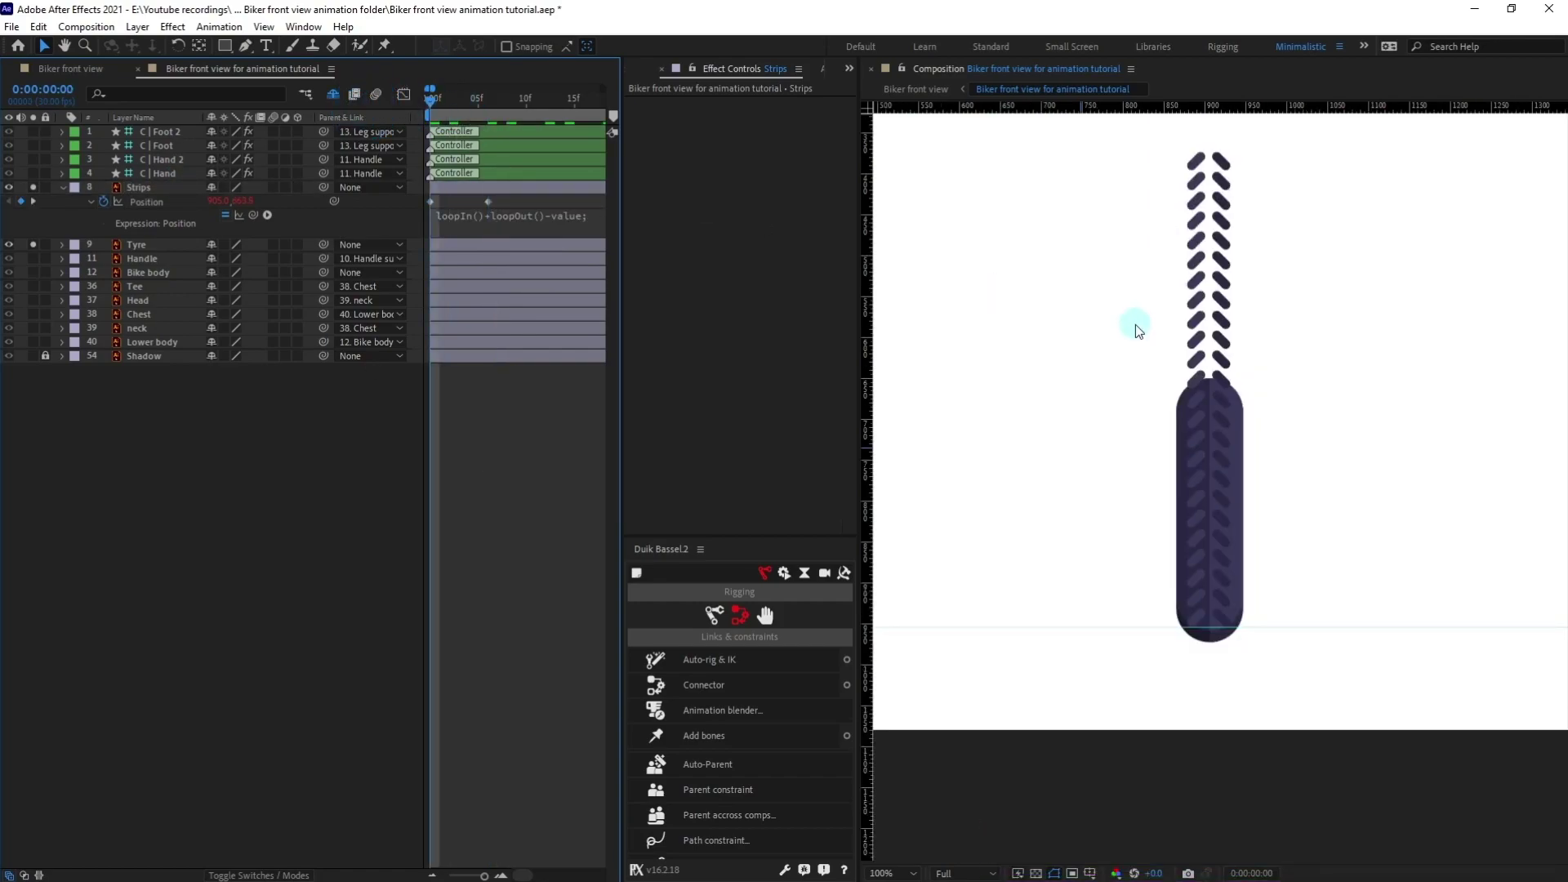
left_click(157, 250)
key("ctrl+d")
left_click_drag(157, 250, 170, 181)
left_click(145, 202)
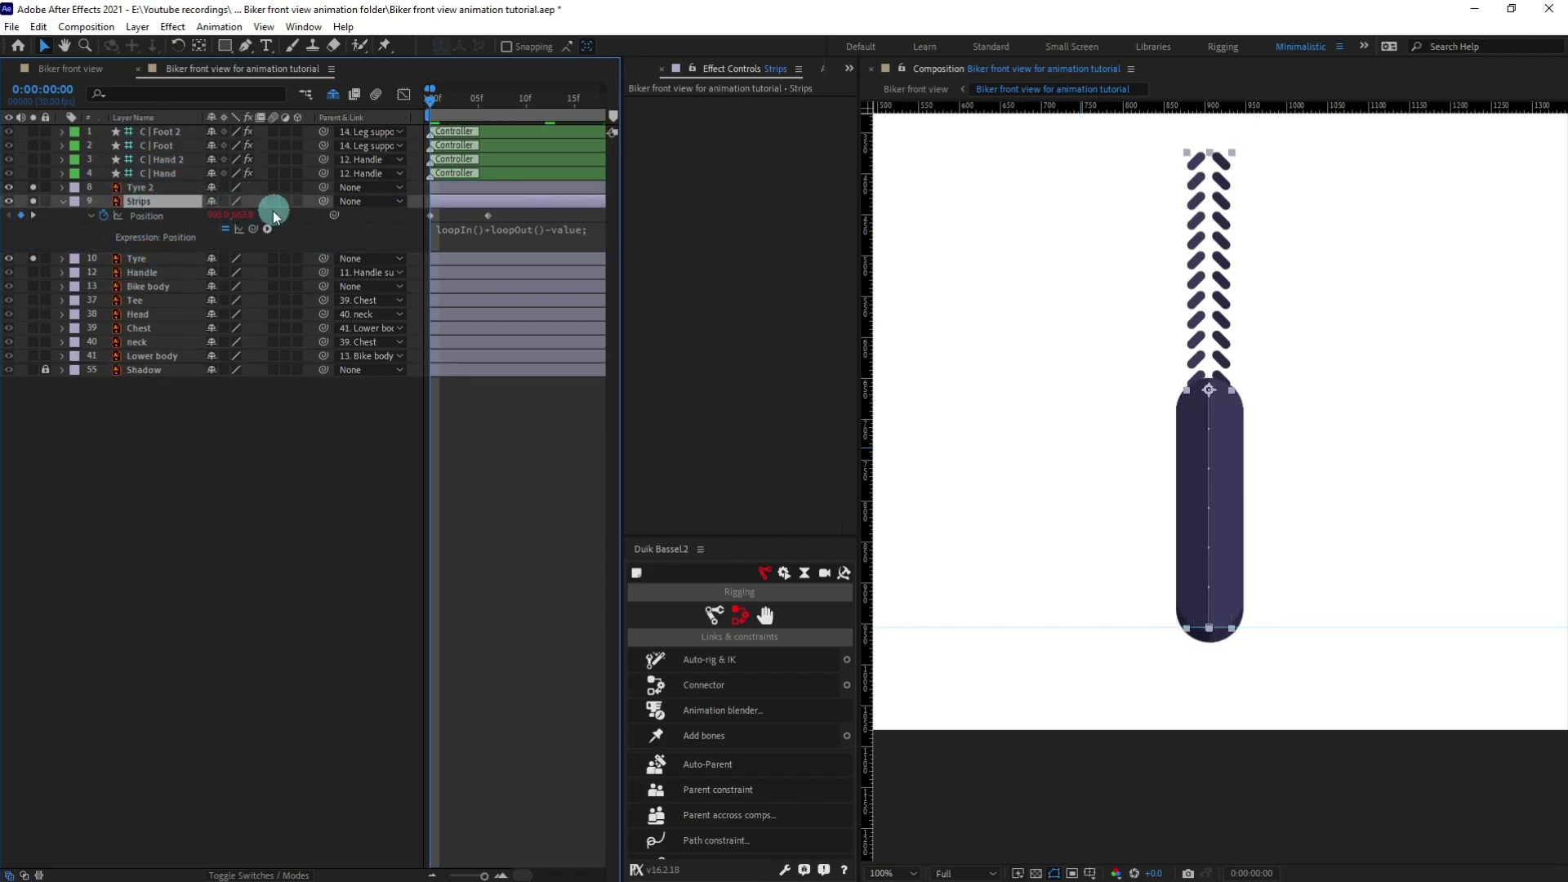
Step: Set the Strips layer's track matte to Alpha, using Tyre 2 as the matte
left_click(22, 876)
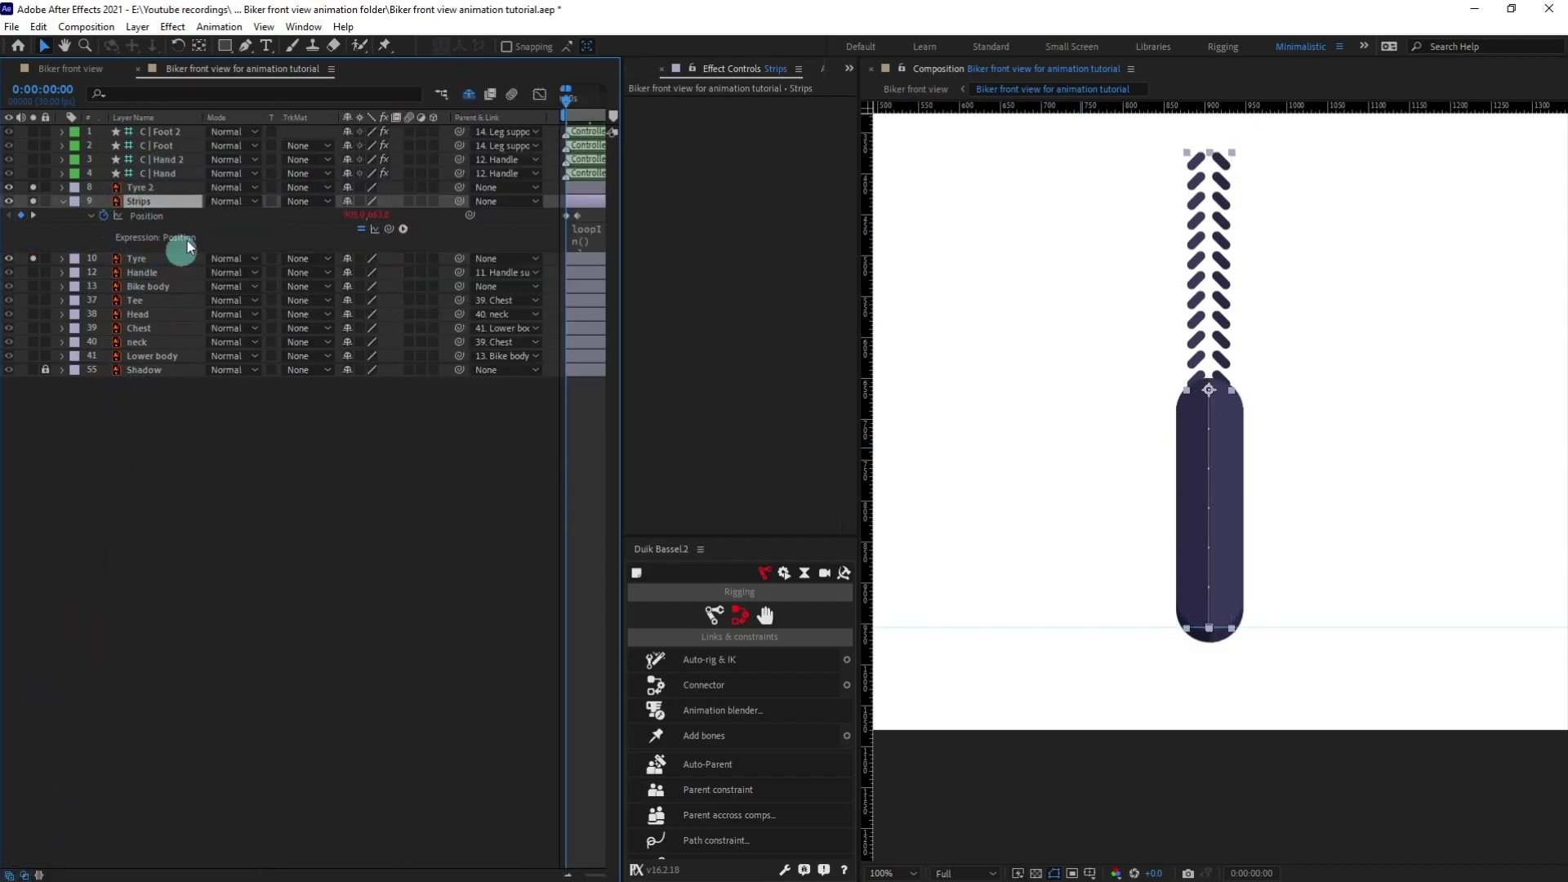
left_click(301, 201)
left_click(314, 243)
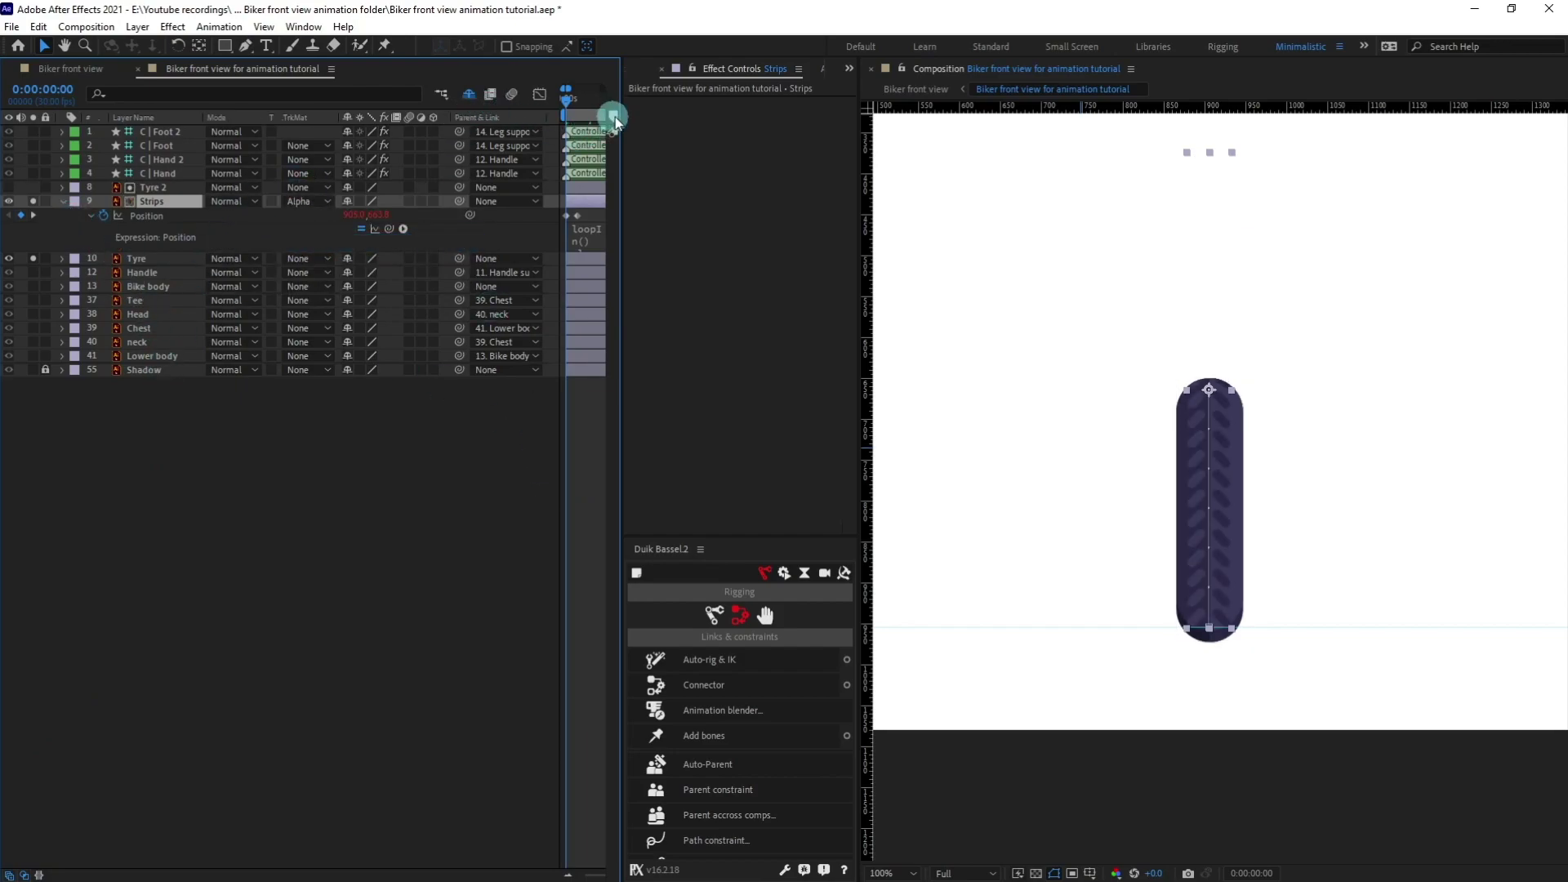
Step: Widen the timeline and preview the matted strips looping over the tyre
left_click_drag(618, 104, 789, 105)
key("h")
key("space")
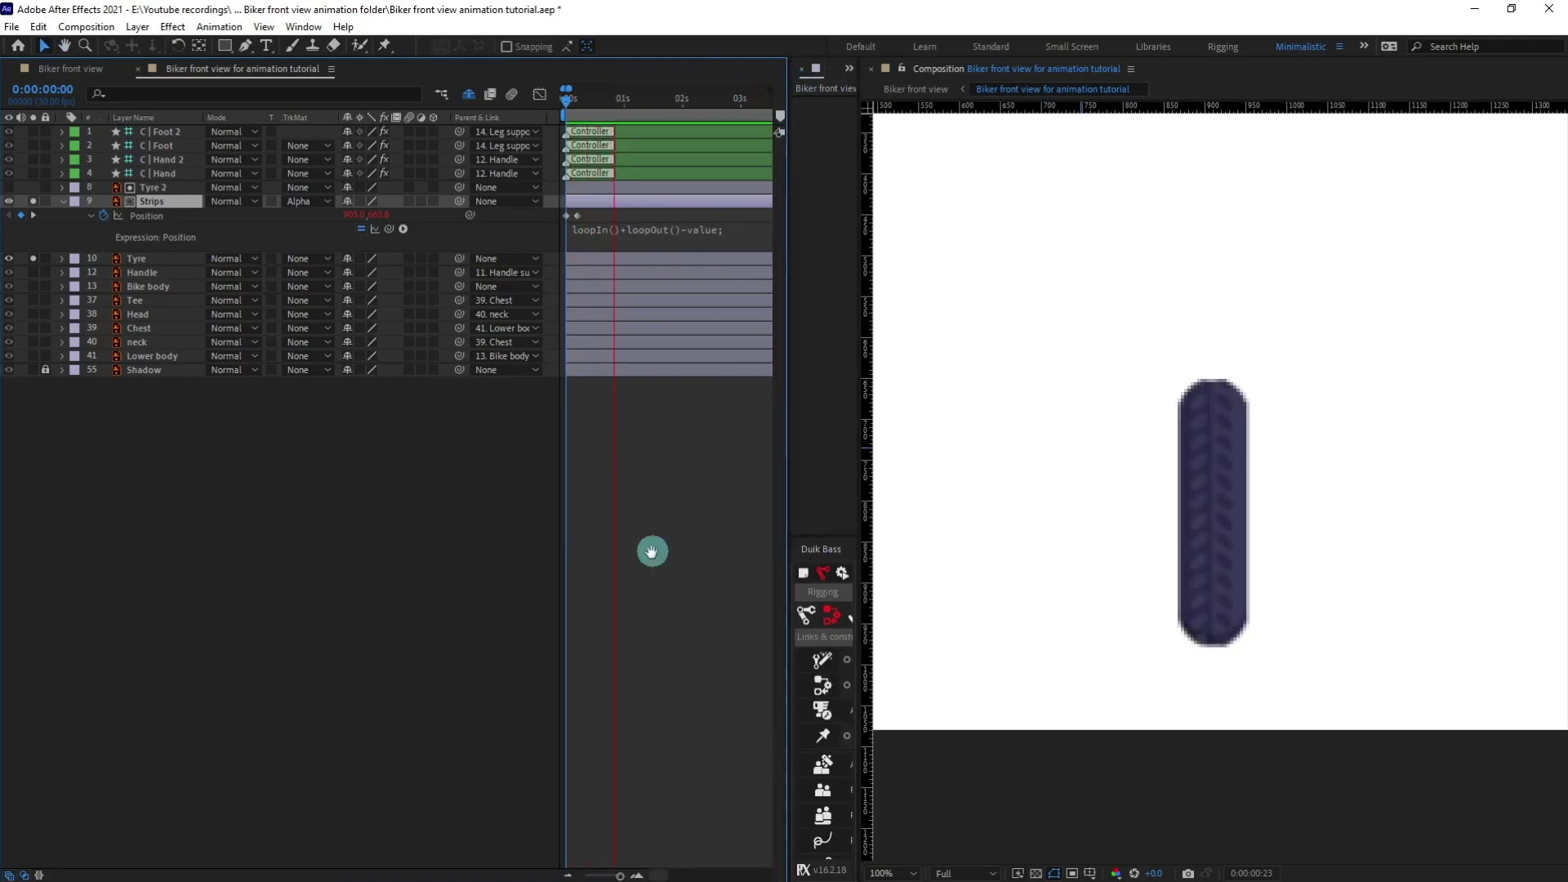
key("space")
left_click_drag(573, 99, 532, 102)
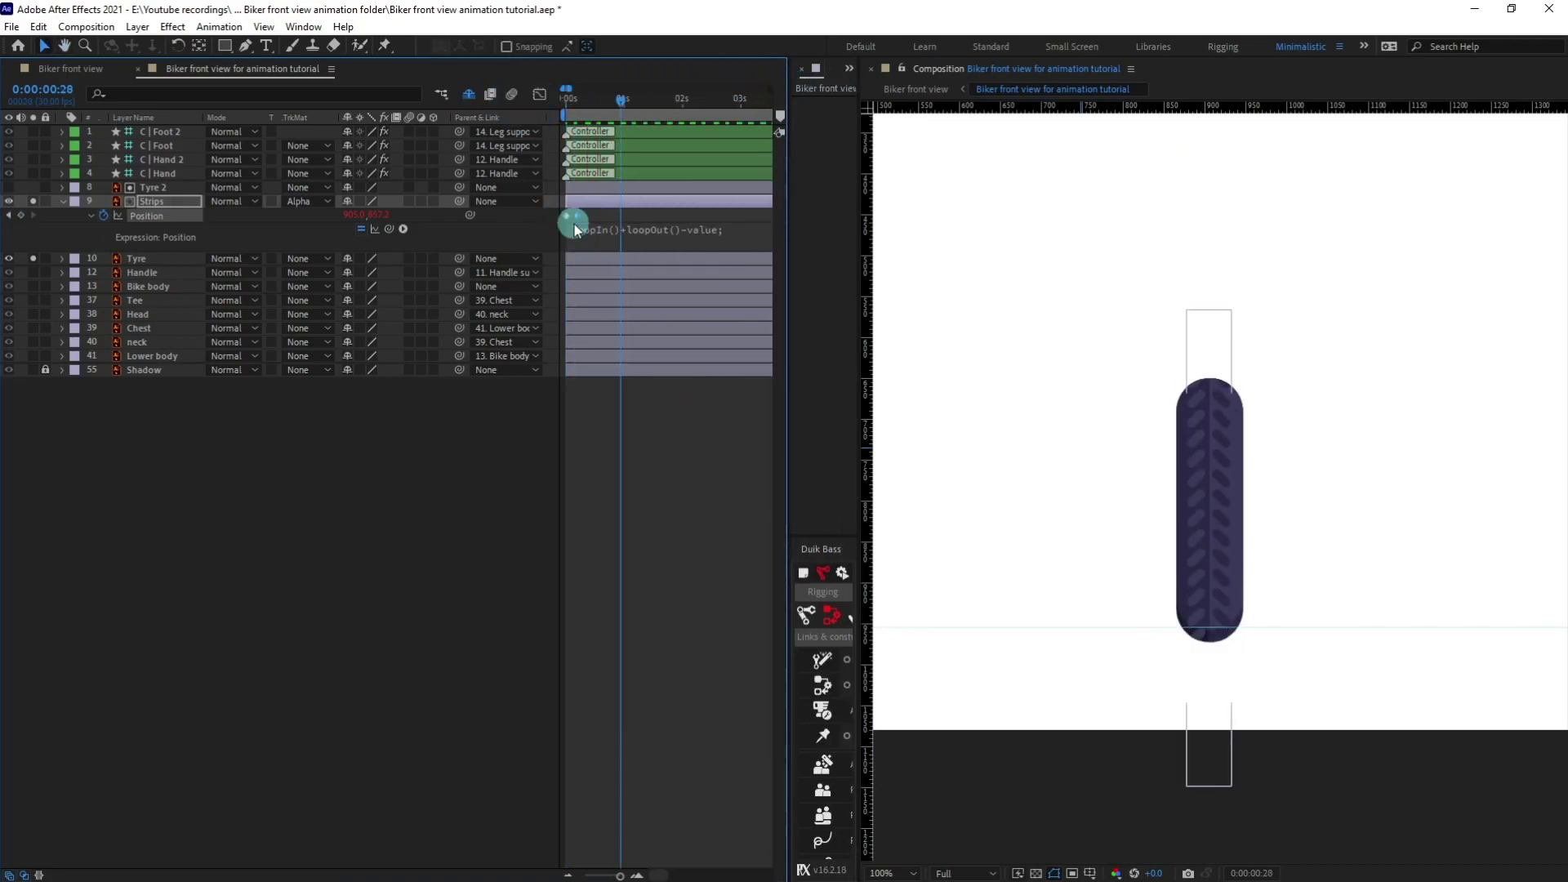
Step: Slow the strips by moving their second Position keyframe farther from the start, and preview the loop
left_click(578, 216)
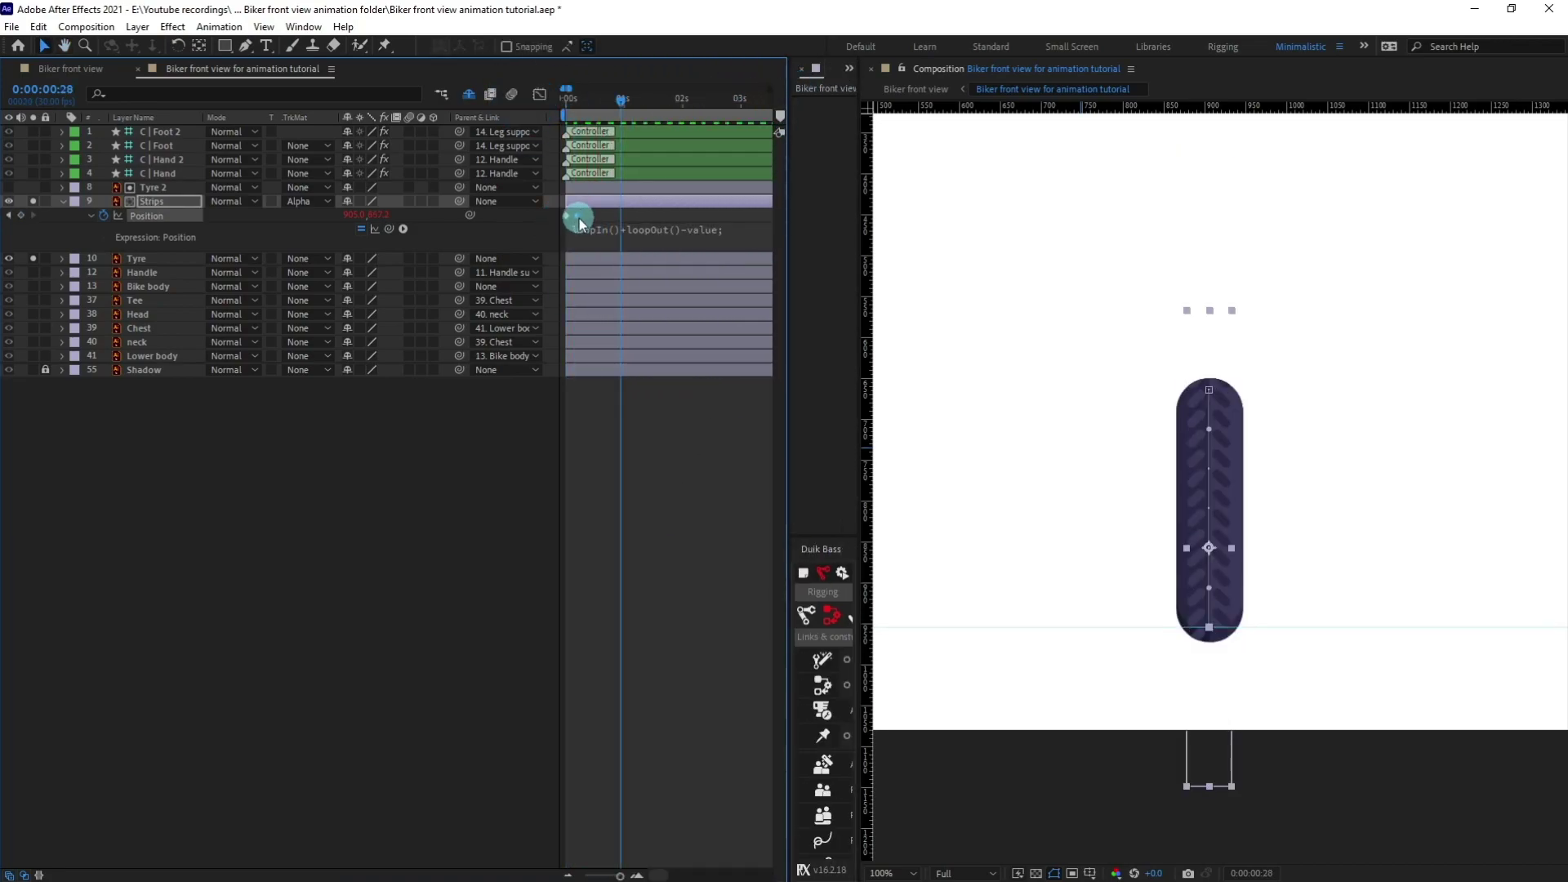
left_click_drag(581, 104, 533, 112)
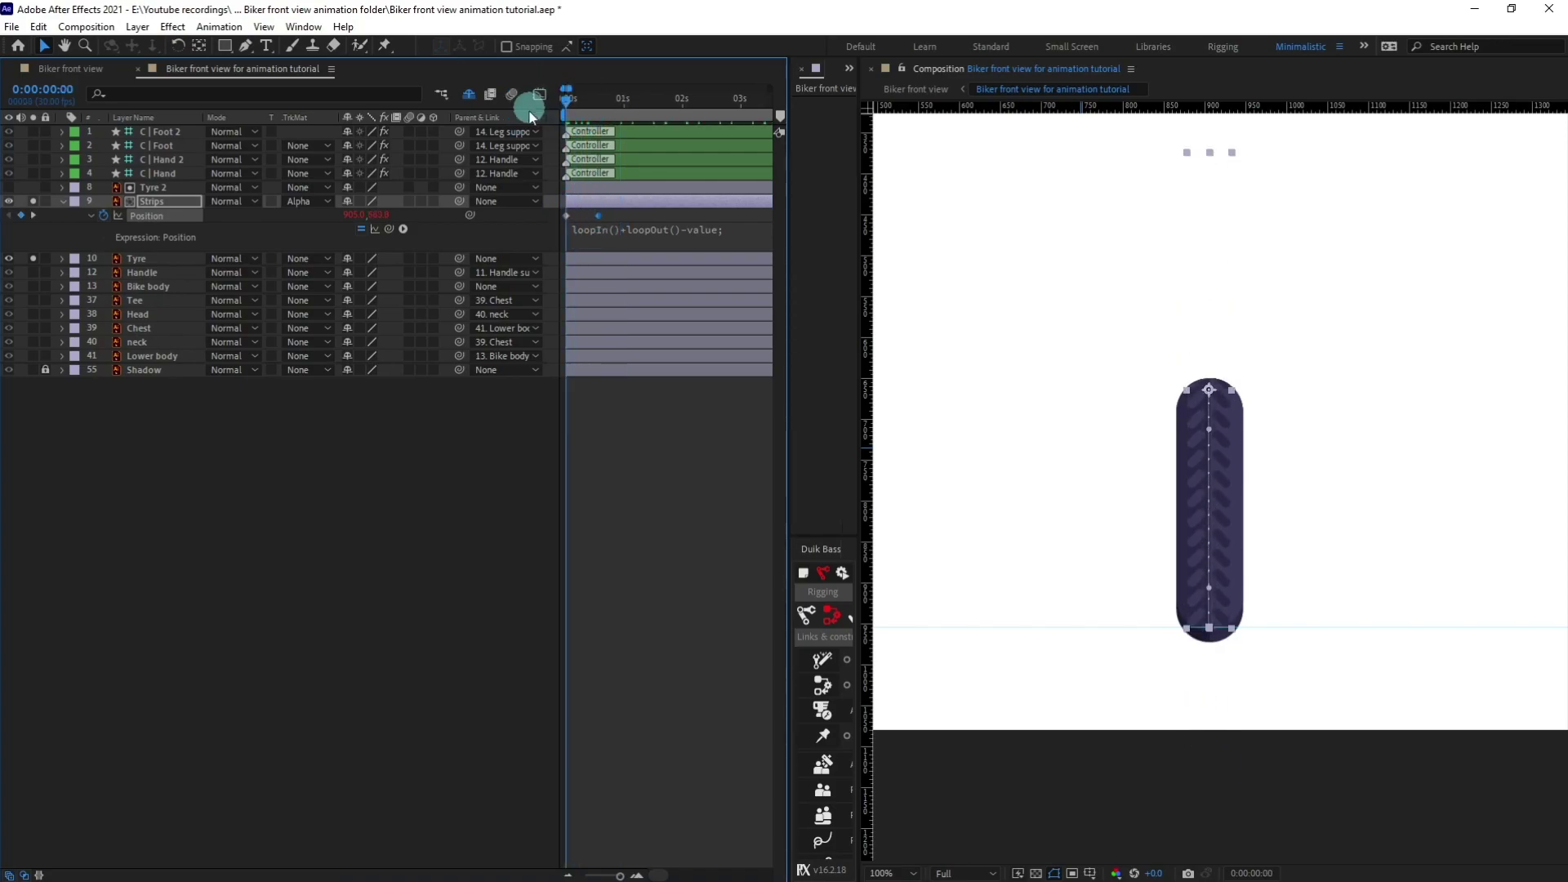
key("space")
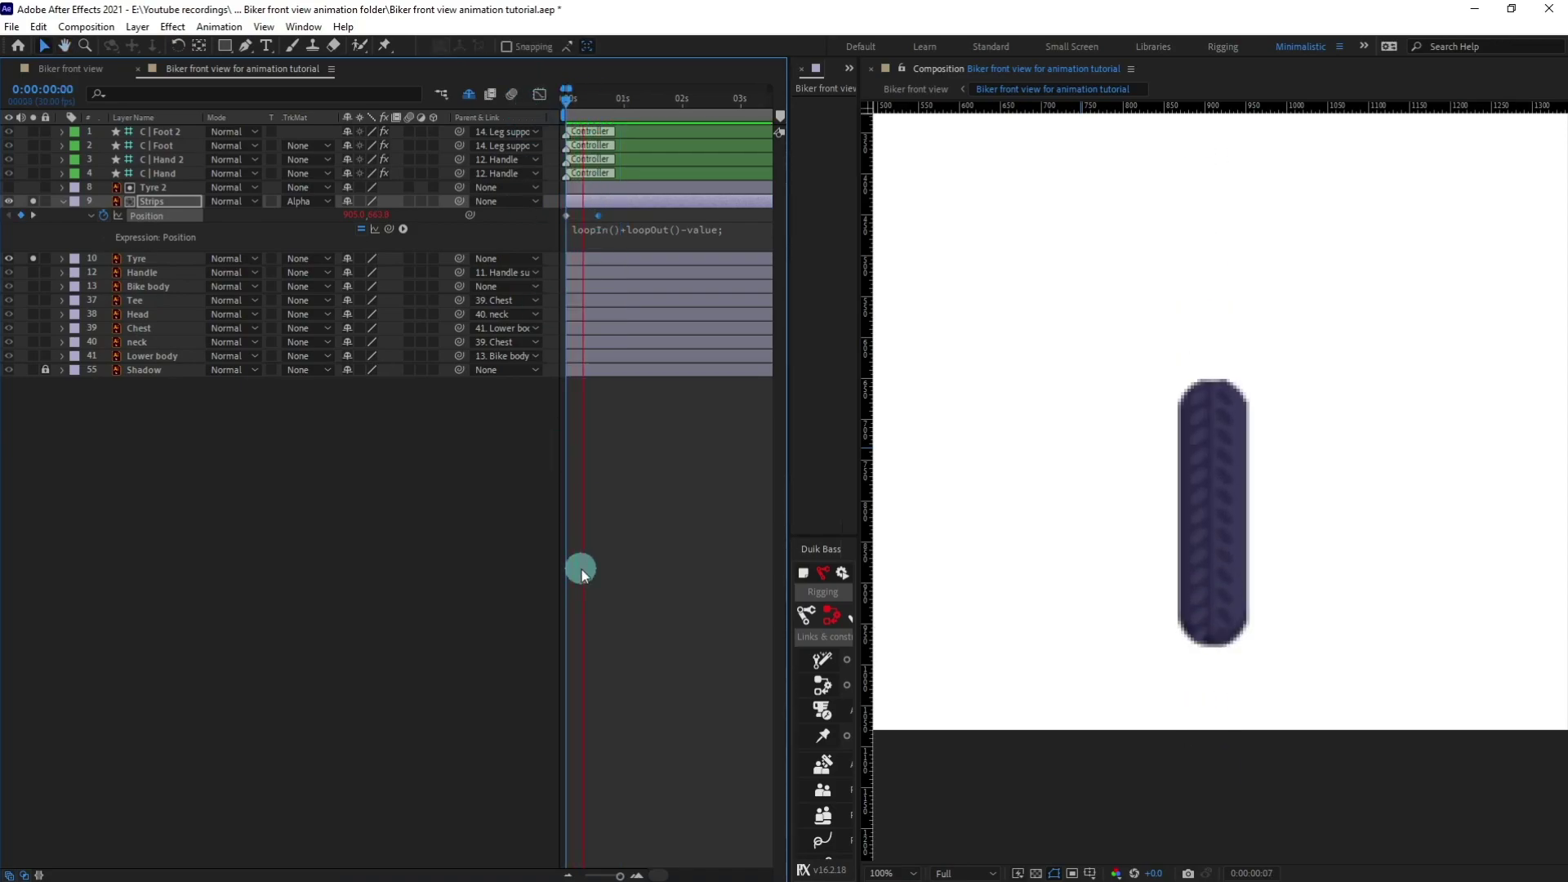
key("space")
Step: Time-reverse the two Strips Position keyframes
left_click_drag(611, 211, 536, 230)
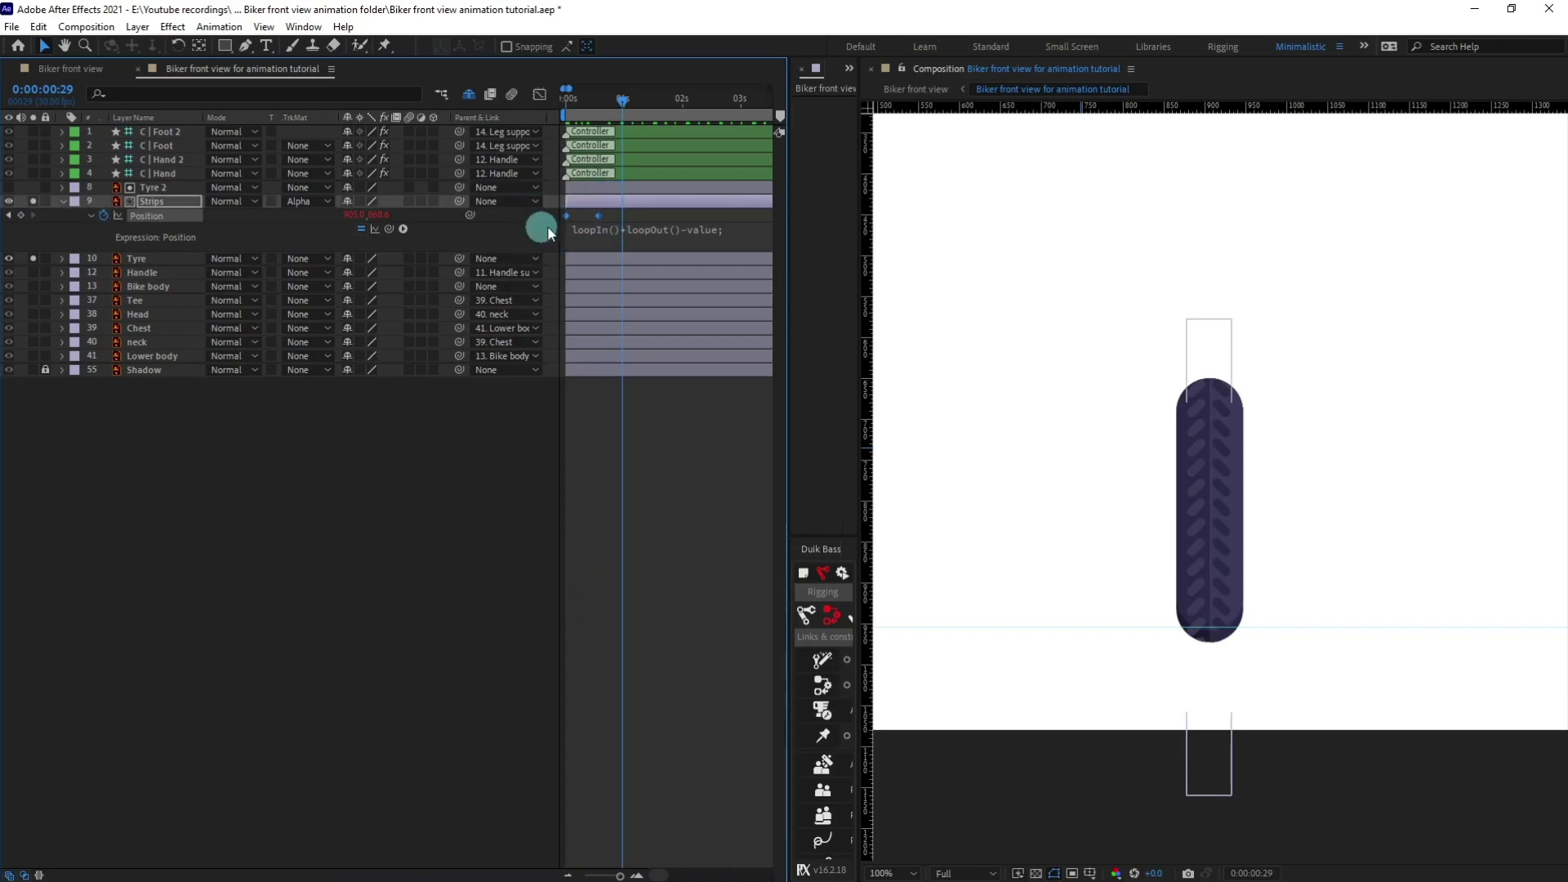
right_click(566, 217)
mouse_move(621, 421)
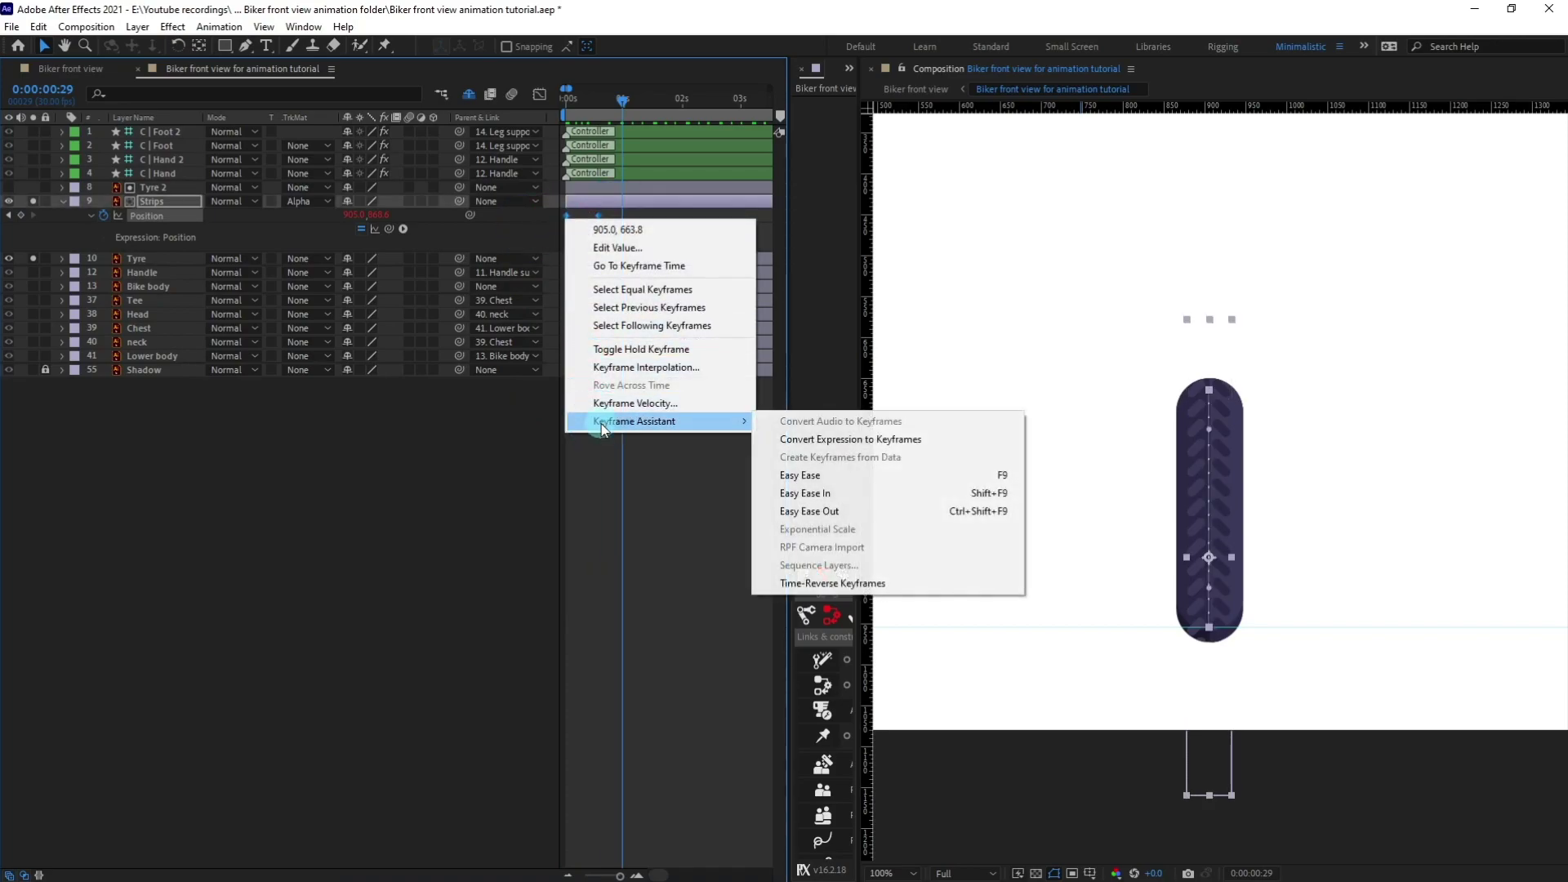
left_click(835, 582)
left_click(604, 377)
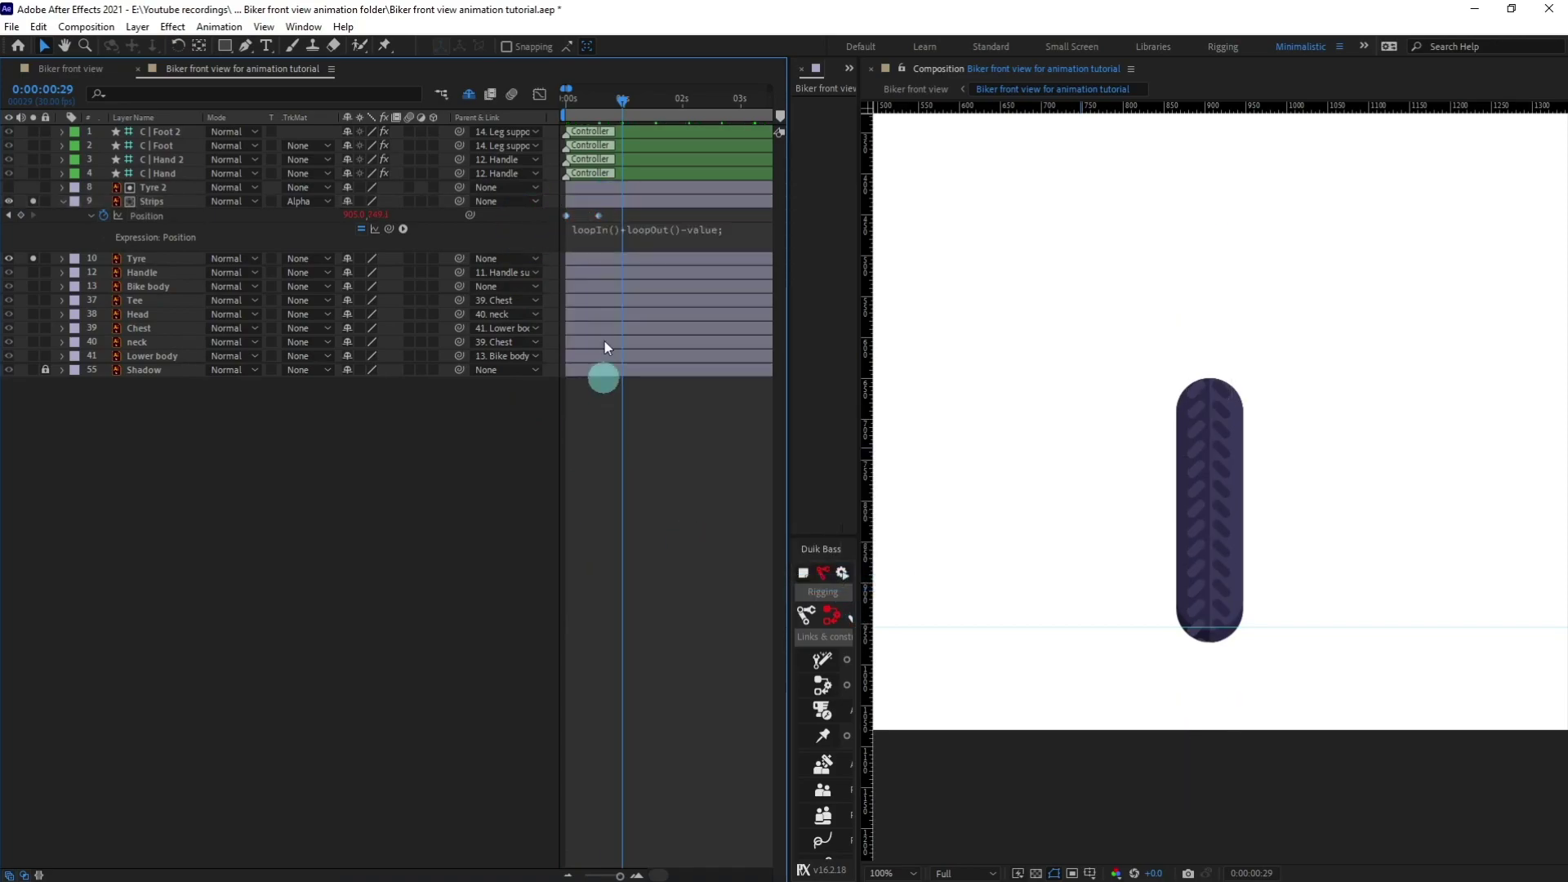
Step: Move the second Strips Position keyframe slightly closer to the first and enable motion blur for the composition and Strips
left_click(604, 217)
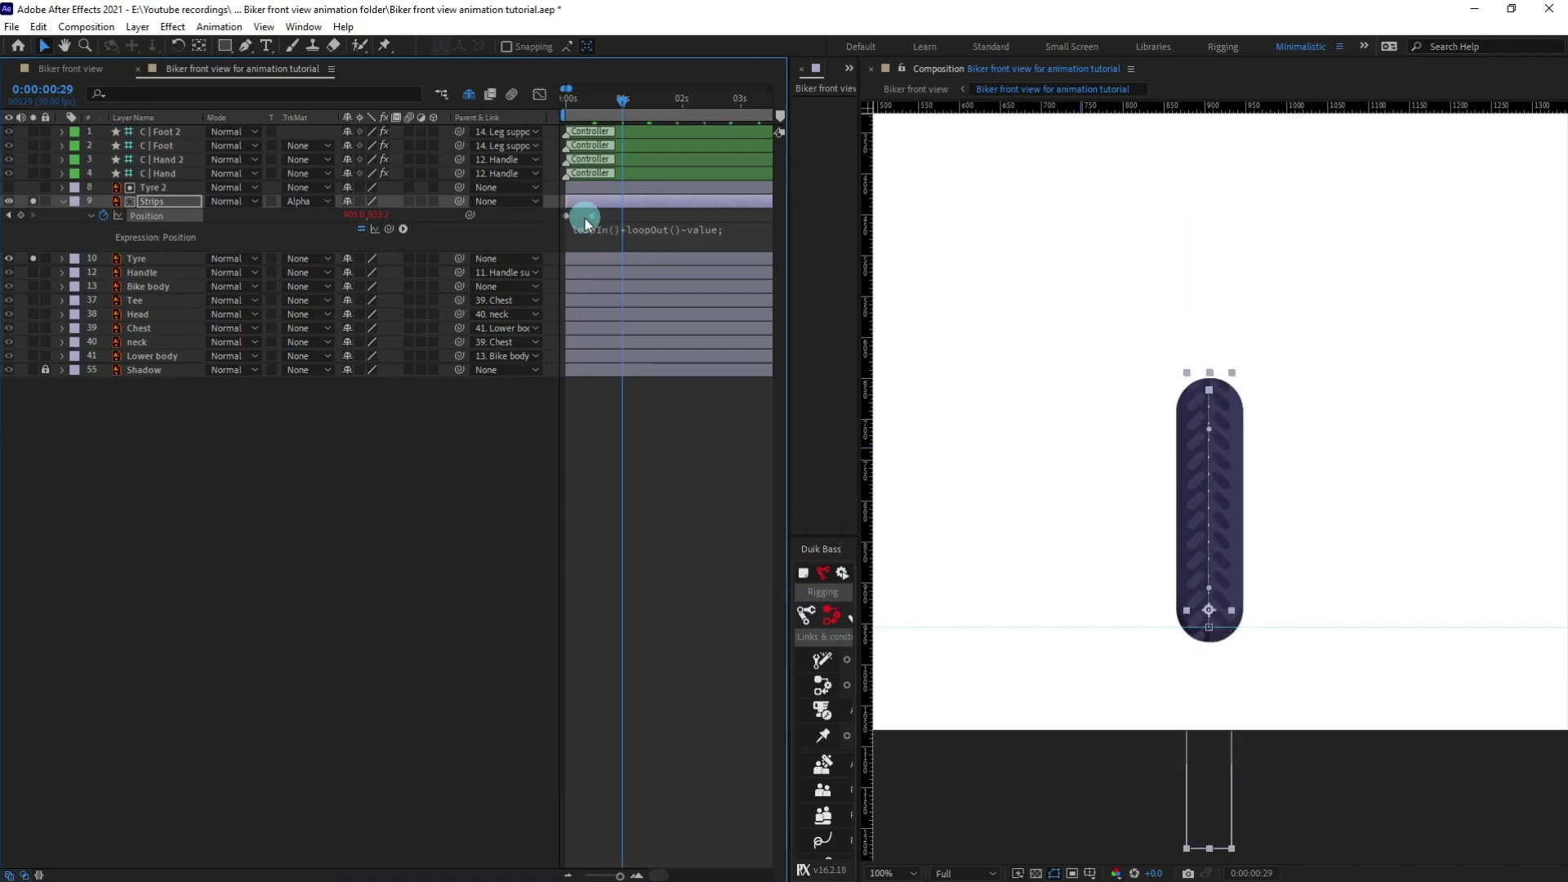
left_click(512, 96)
left_click(512, 95)
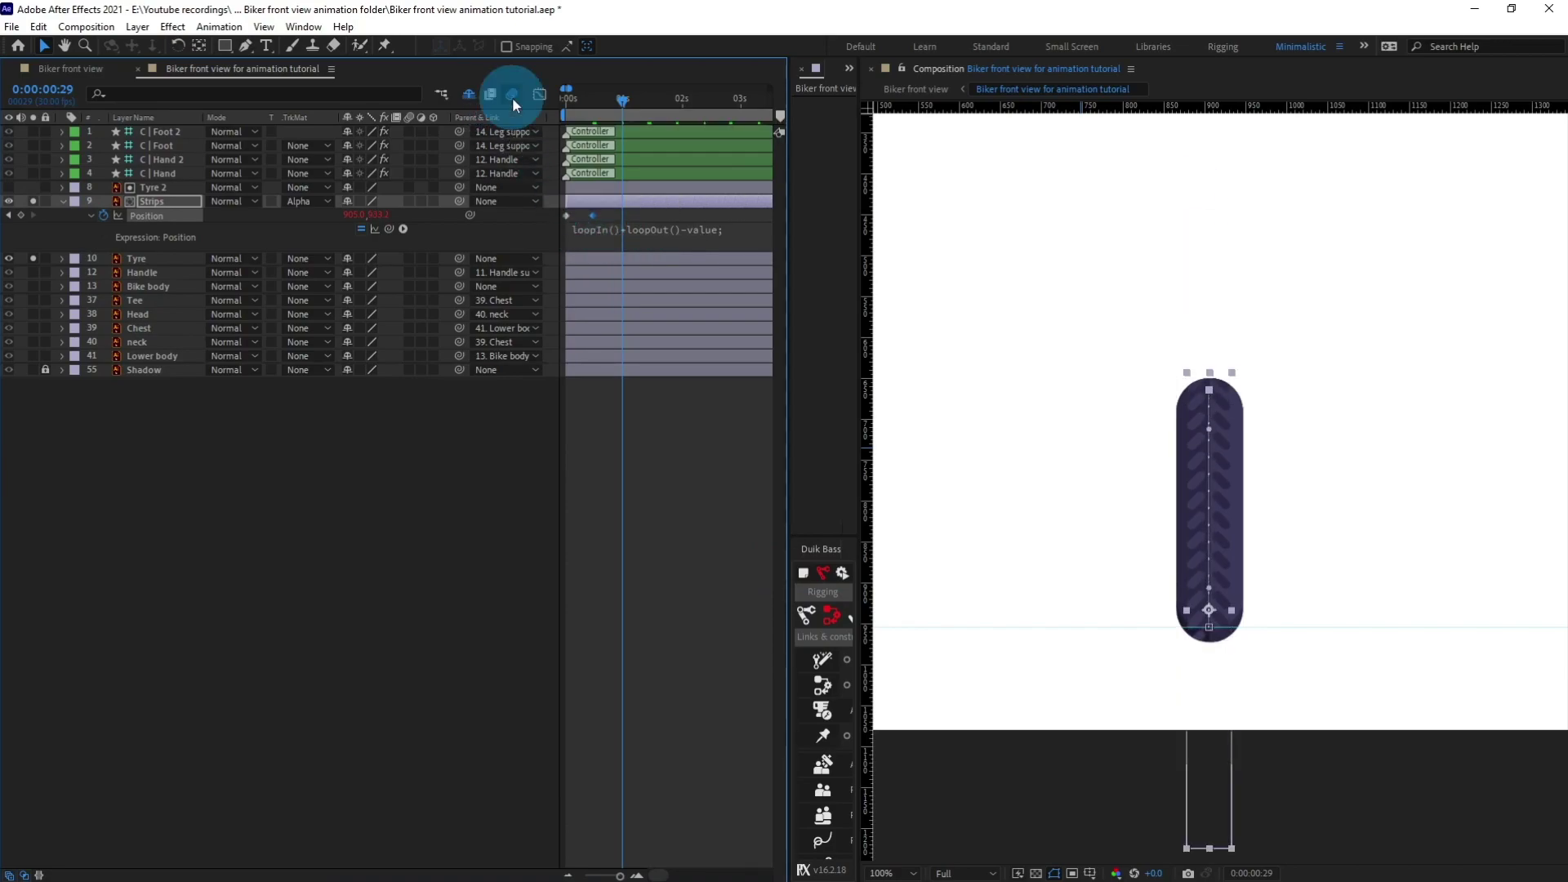
left_click(409, 202)
Step: Preview the tyre strips animation with motion blur from frame 0
left_click_drag(590, 104, 537, 106)
key("space")
key("space")
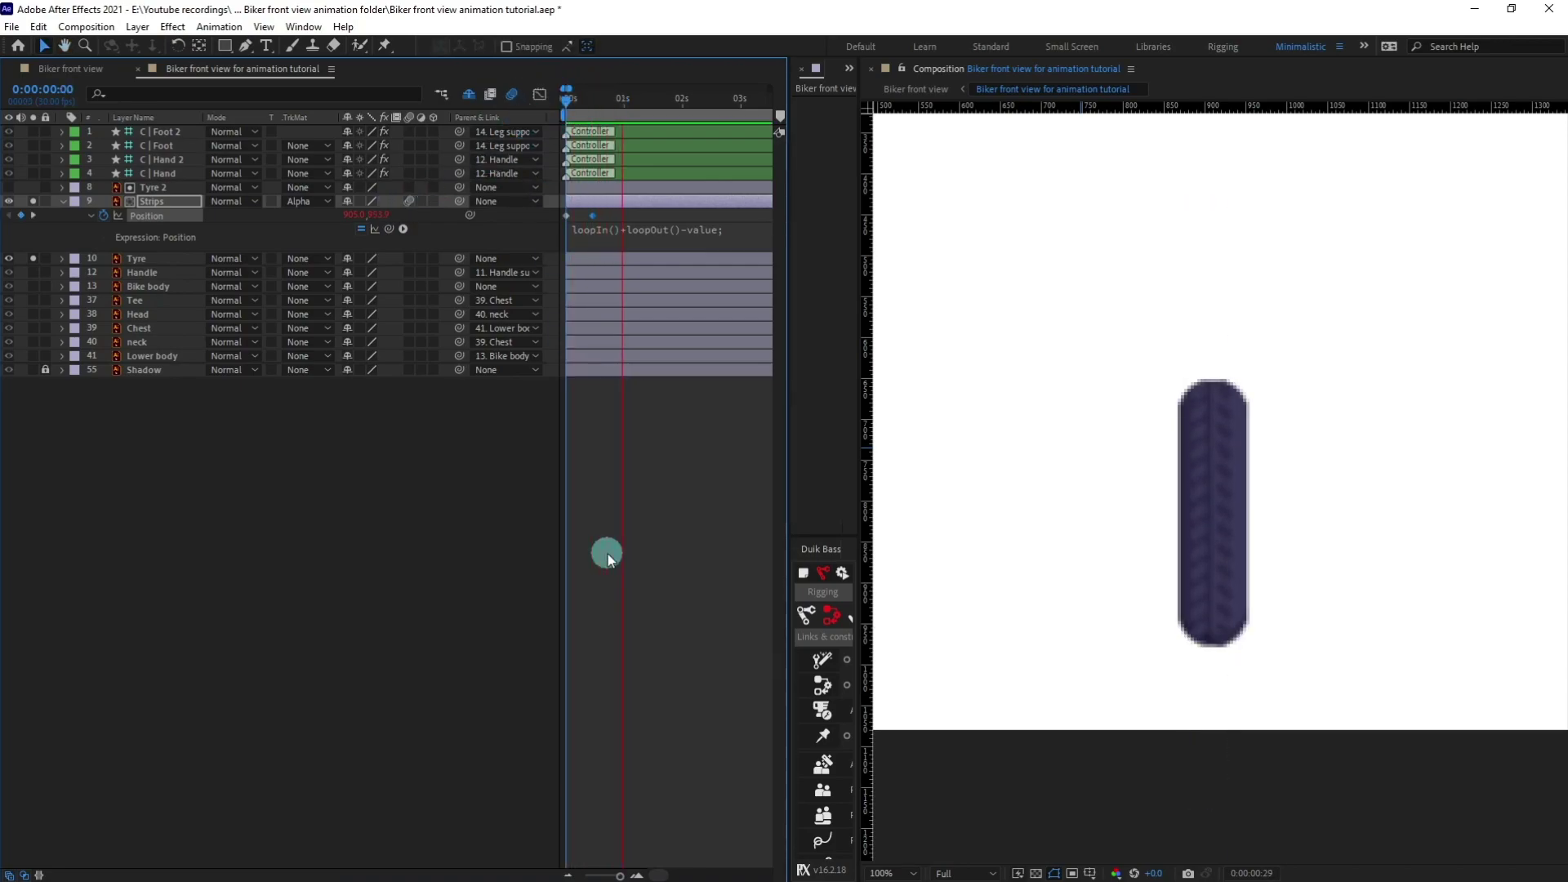
scroll(1070, 546, "down", 2)
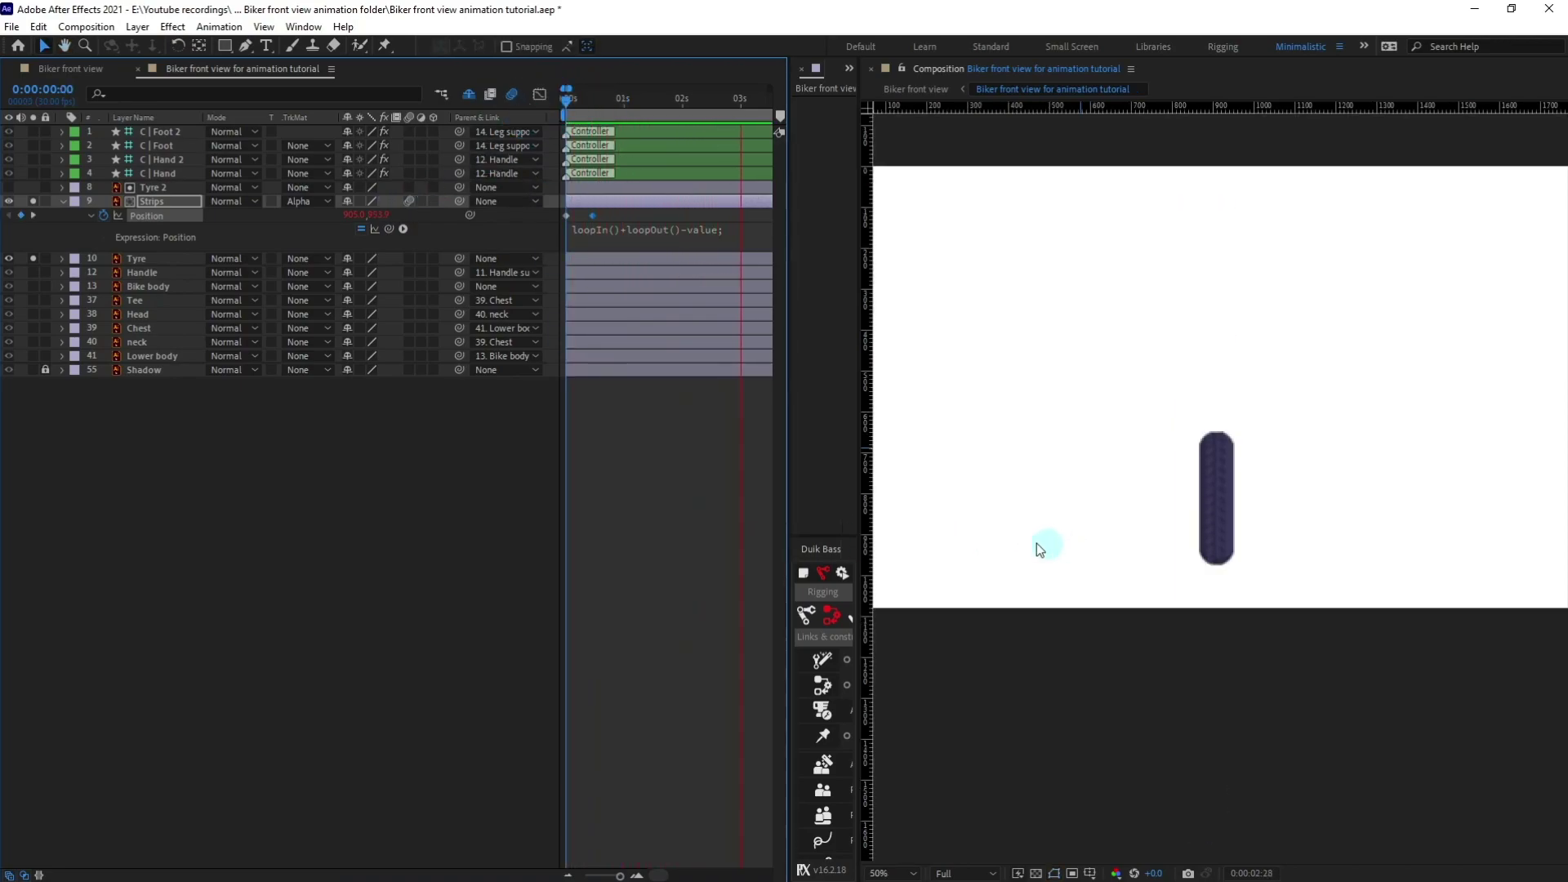
key("space")
Step: Speed up the strips slightly by shifting their second Position keyframe closer to the start, and preview the loop
left_click_drag(588, 104, 344, 115)
left_click_drag(590, 217, 590, 217)
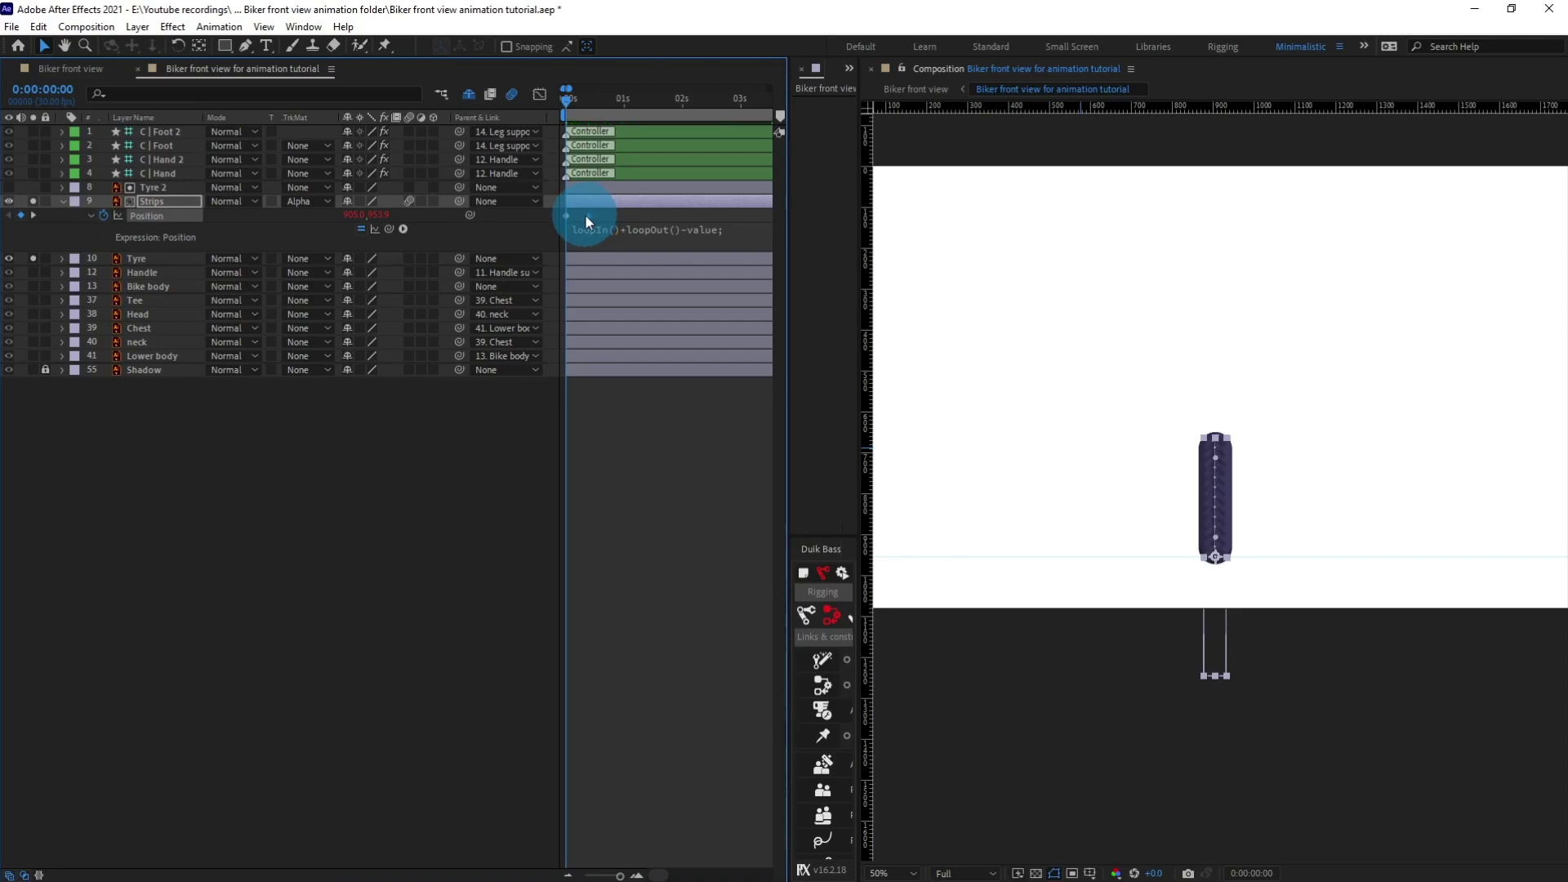
left_click(652, 374)
key("space")
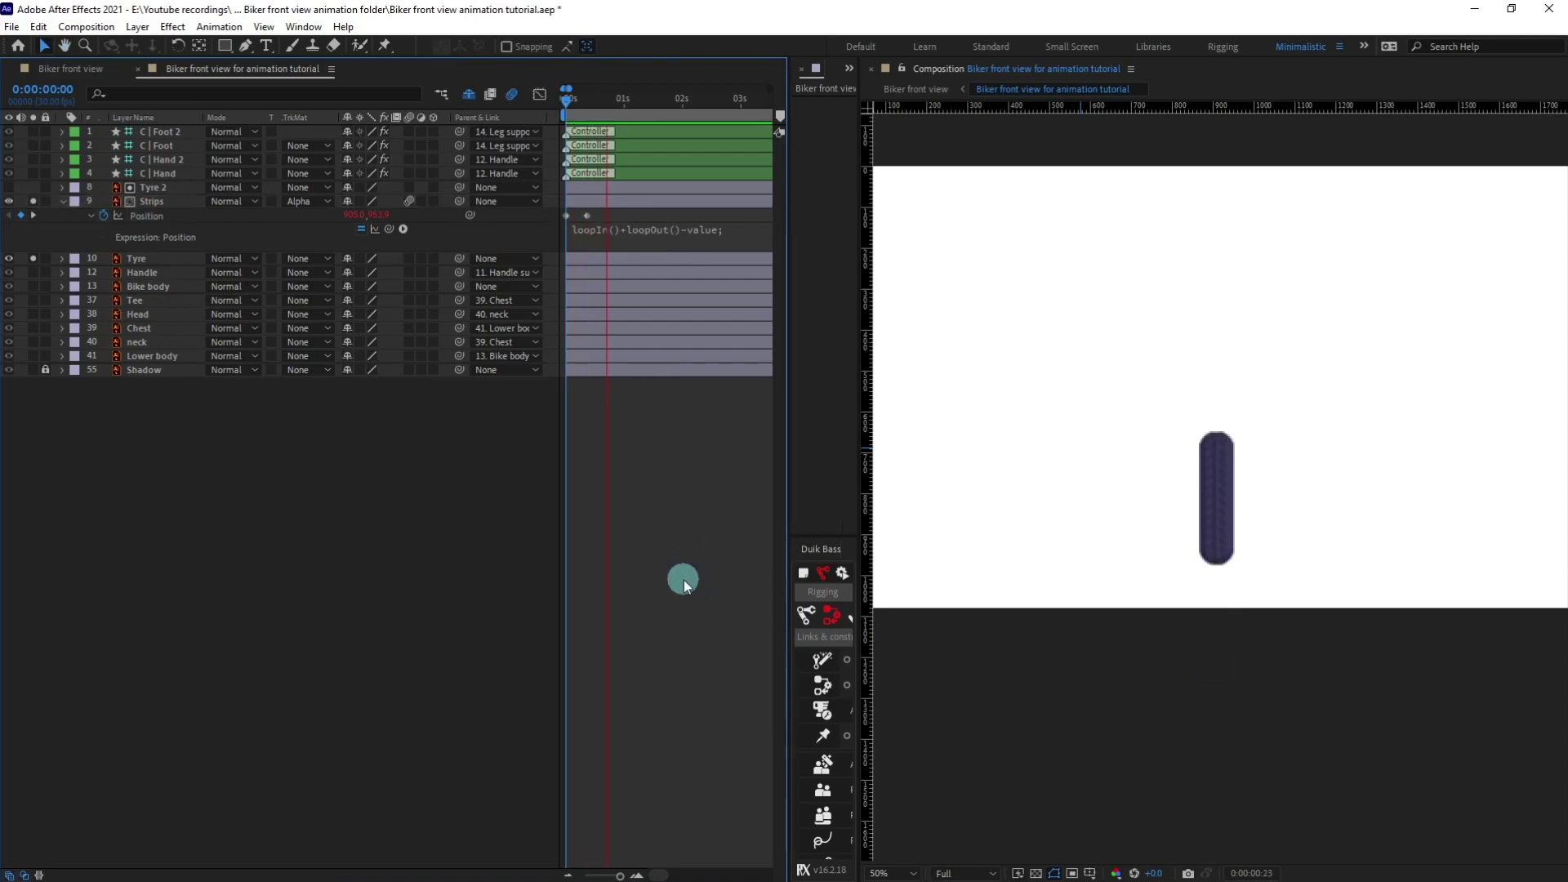
key("space")
Step: Save the project and turn off solo for the tyre and strips layers to show the whole biker
key("ctrl+s")
left_click_drag(32, 258, 33, 201)
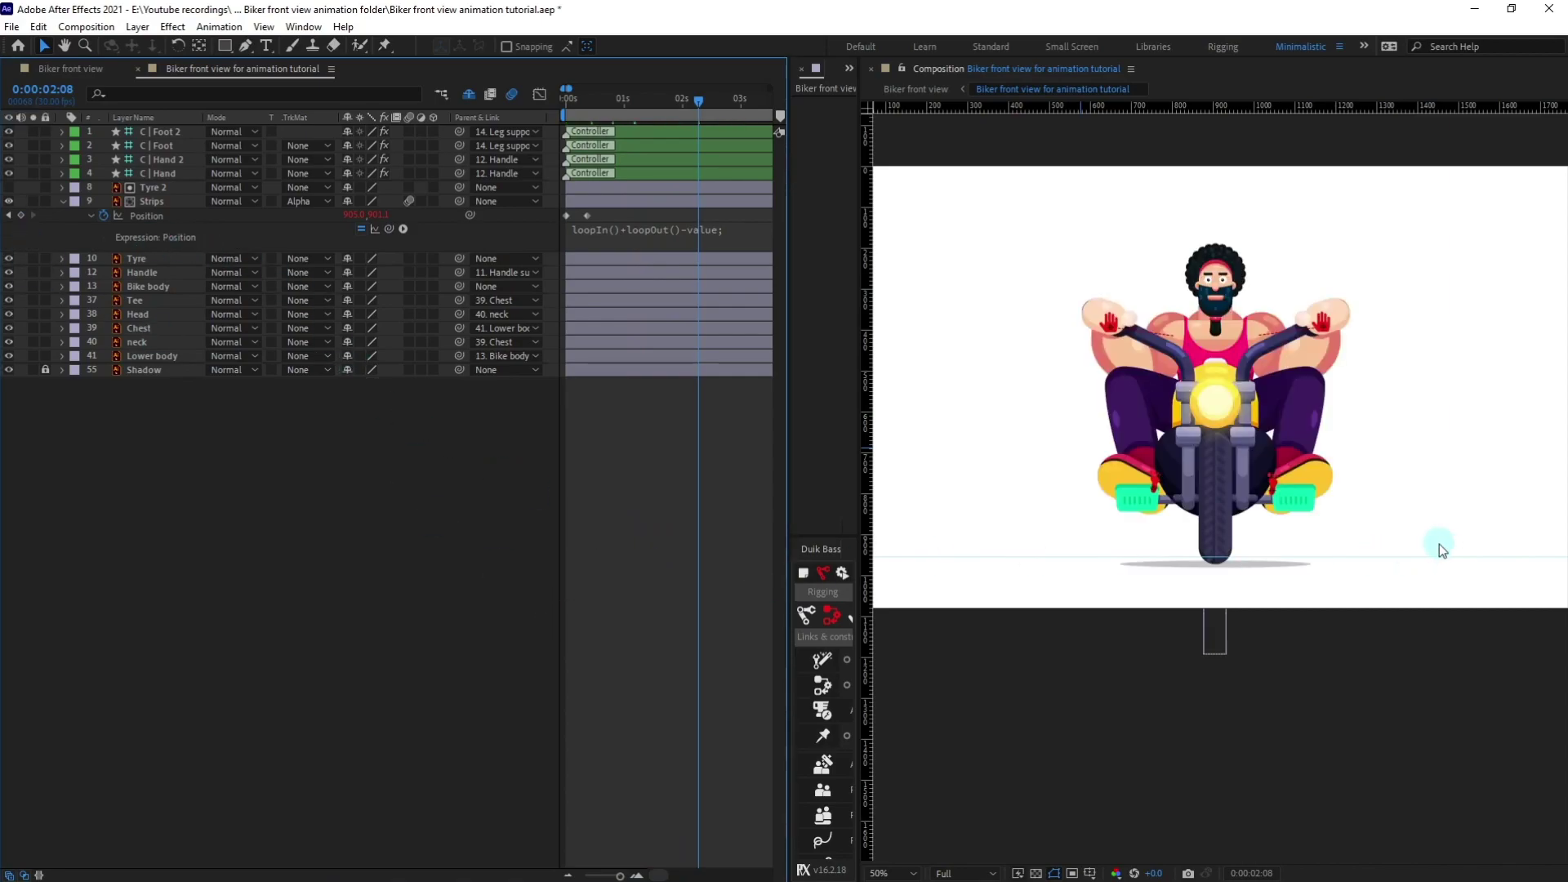
Step: Move the Bike body layer's anchor point straight down onto the tyre, level with the foot pegs
scroll(1439, 545, "up", 1)
left_click_drag(1268, 480, 1273, 519)
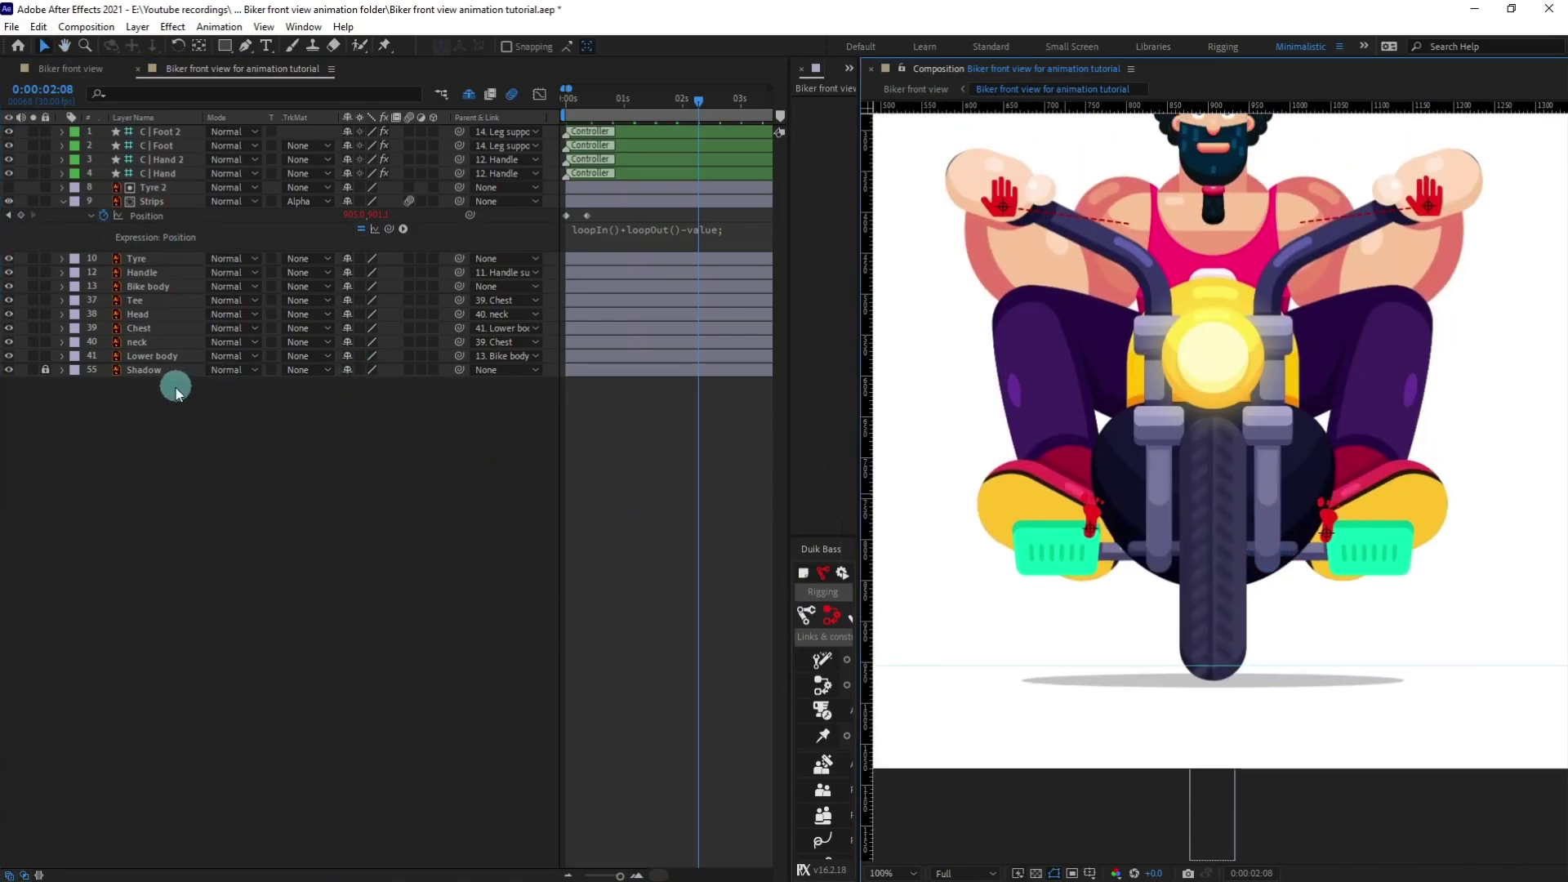
left_click(137, 301)
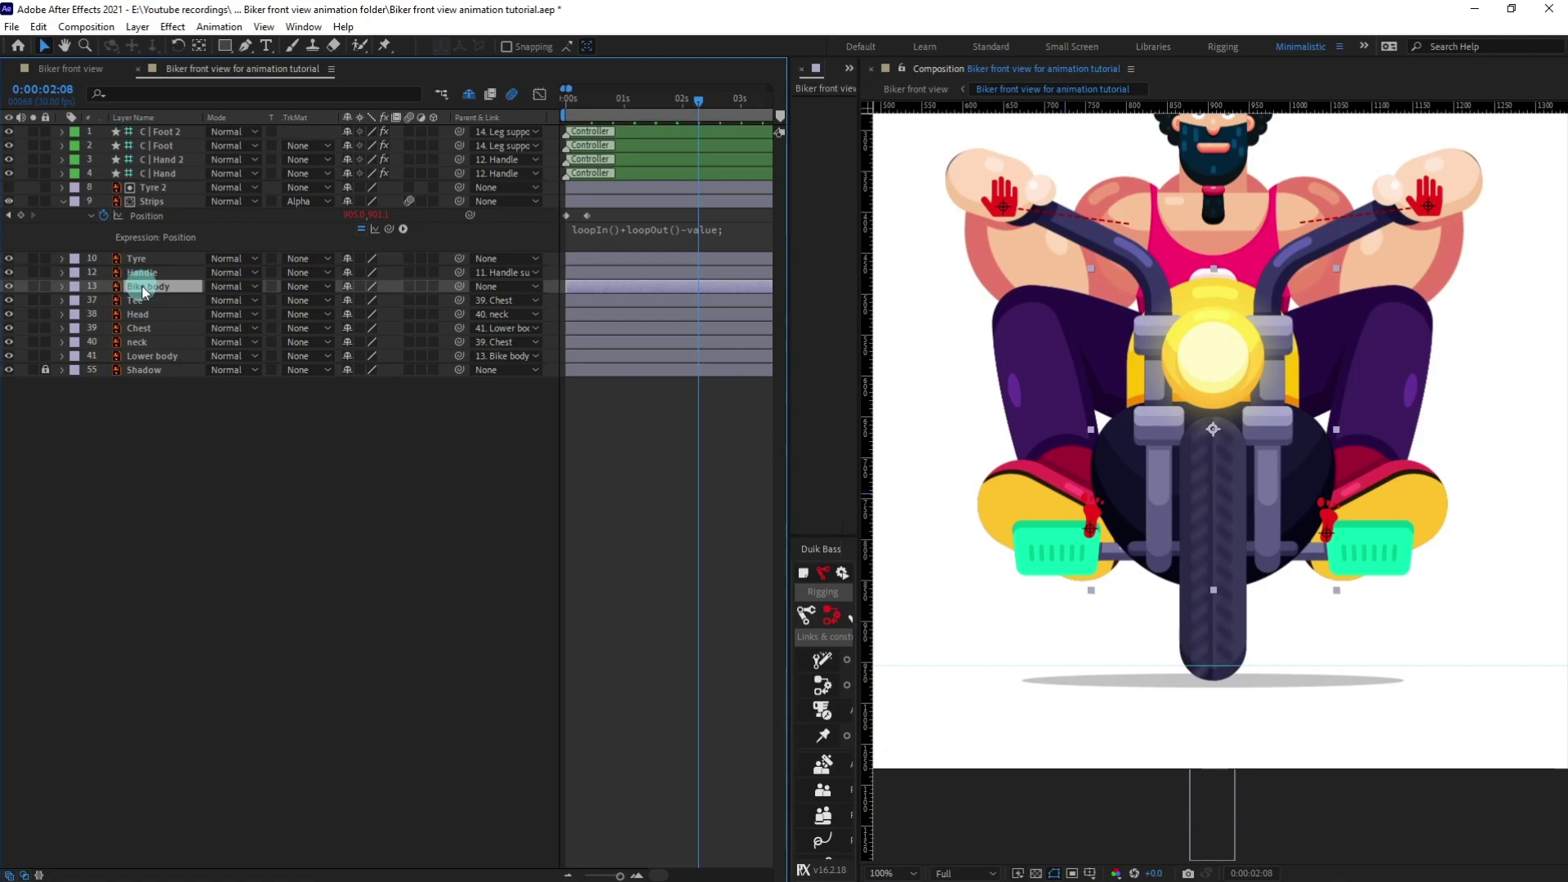
left_click(1460, 550)
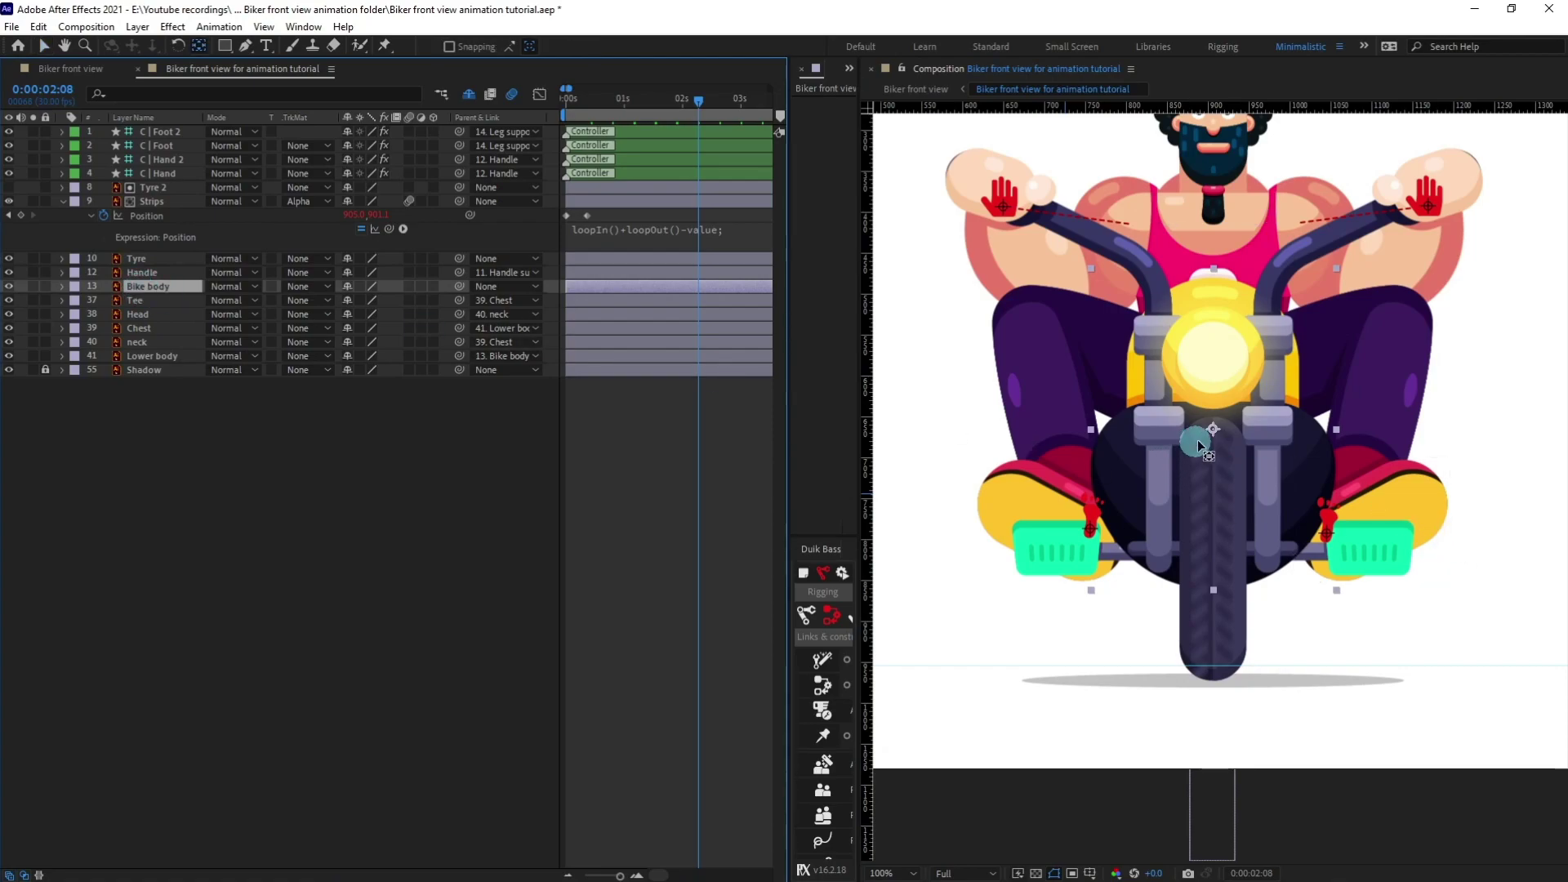
left_click_drag(1208, 429, 1213, 569)
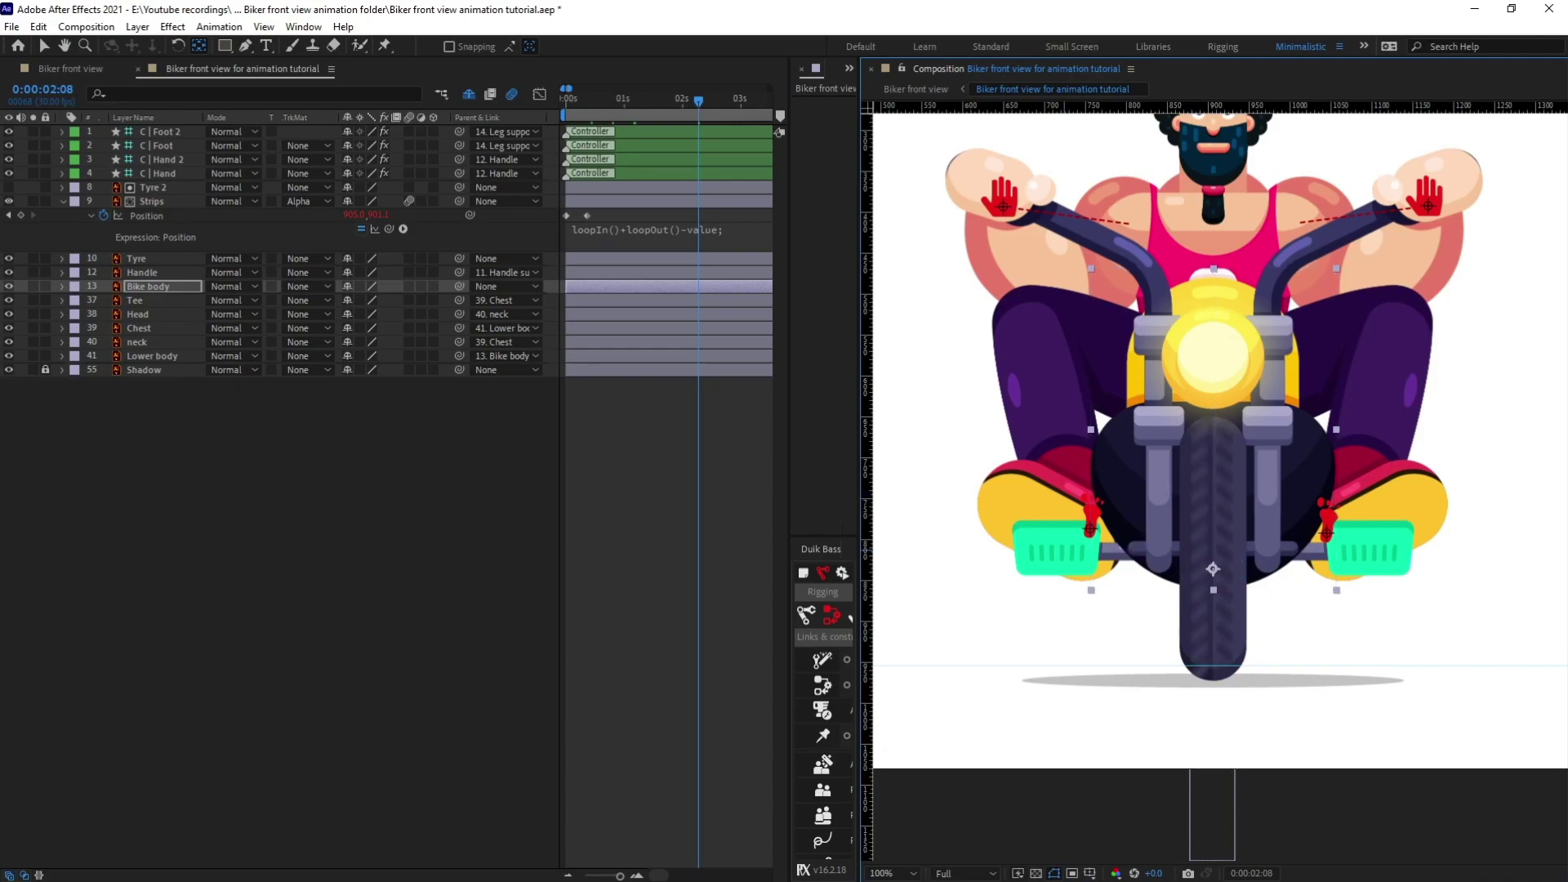
Step: Add Position and Rotation keyframes to the Bike body layer at frame 0 and reveal both properties
left_click(170, 285)
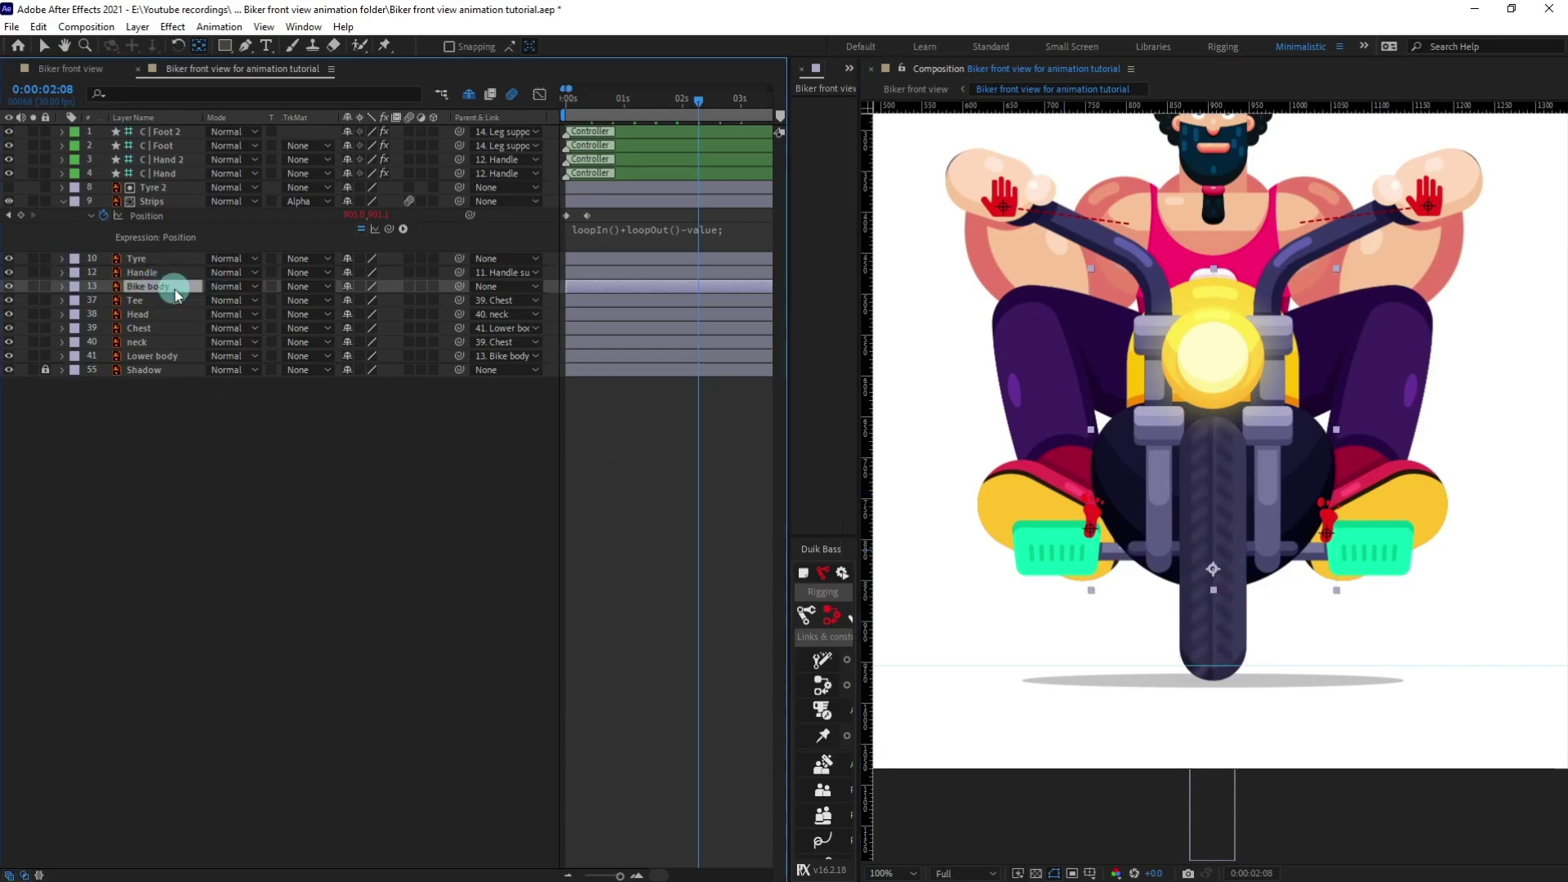
left_click(566, 98)
key("p")
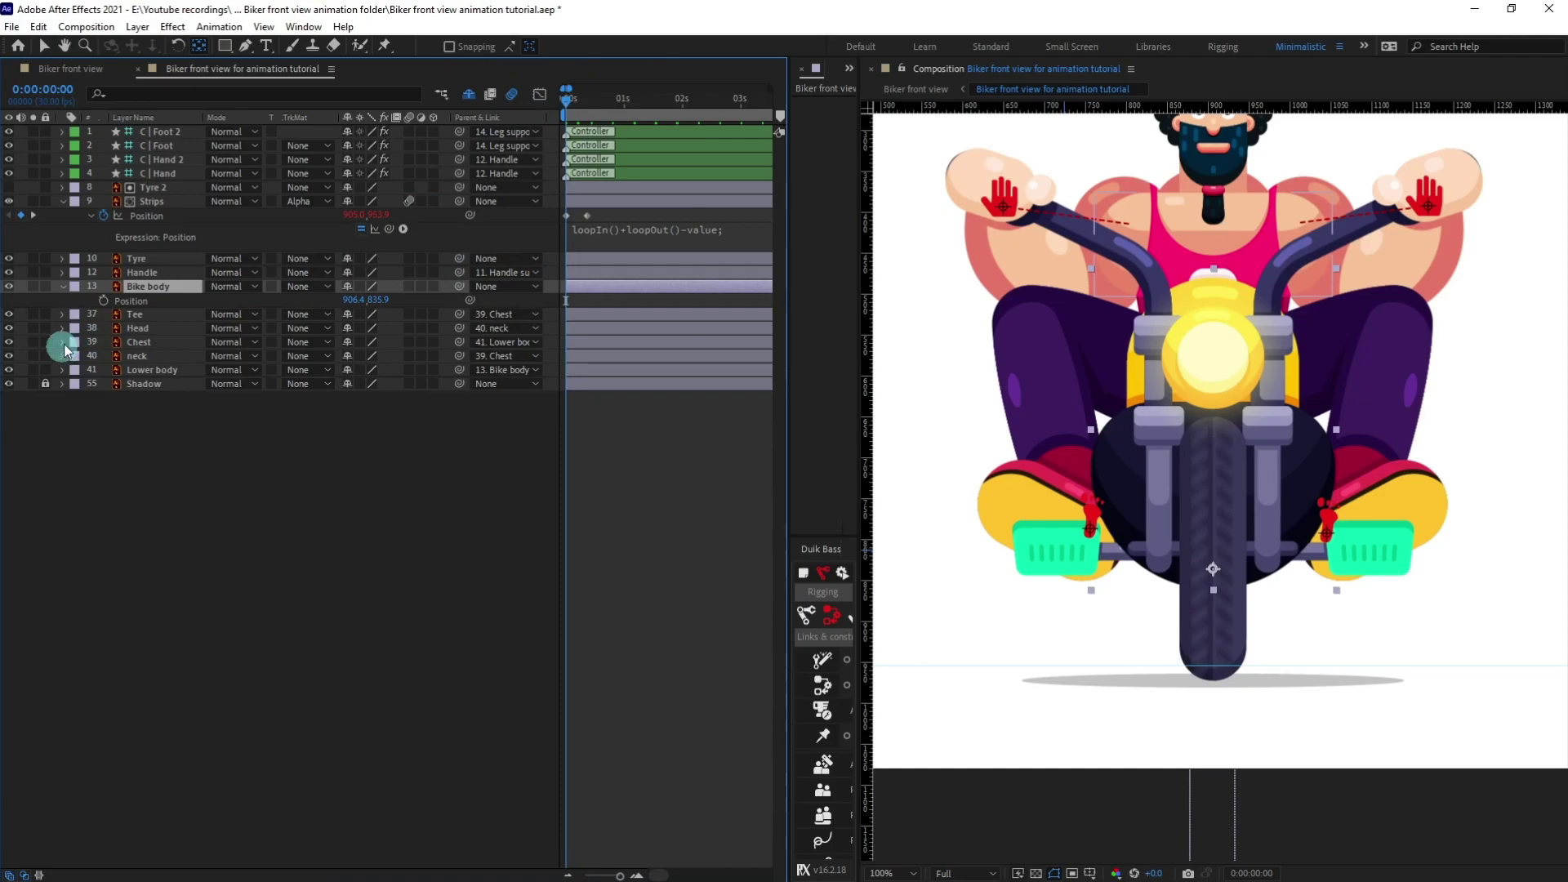
left_click(101, 300)
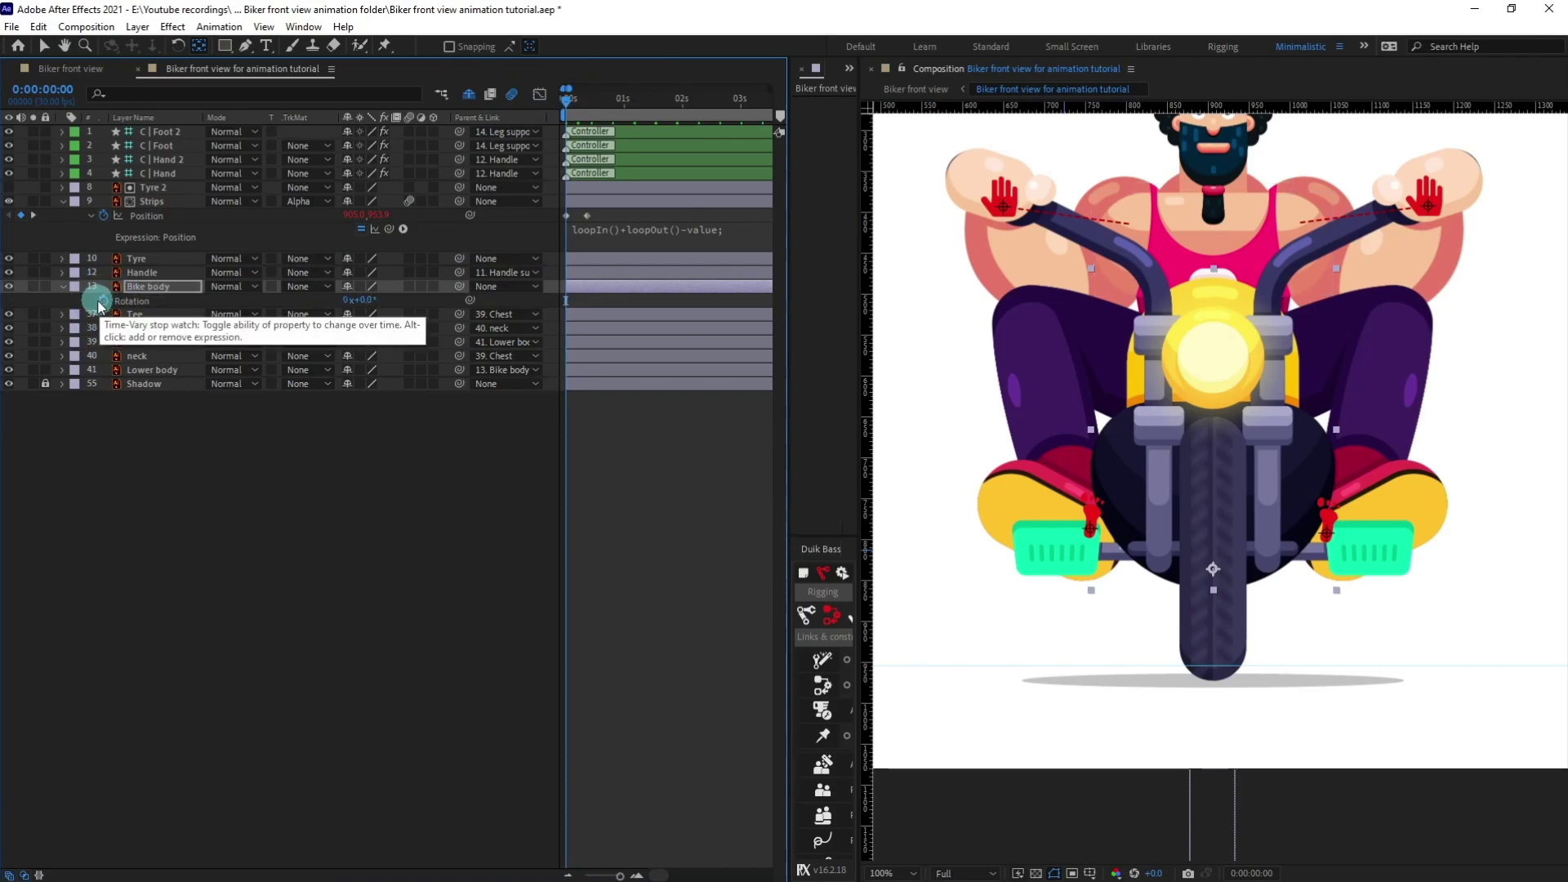
left_click(101, 300)
key("u")
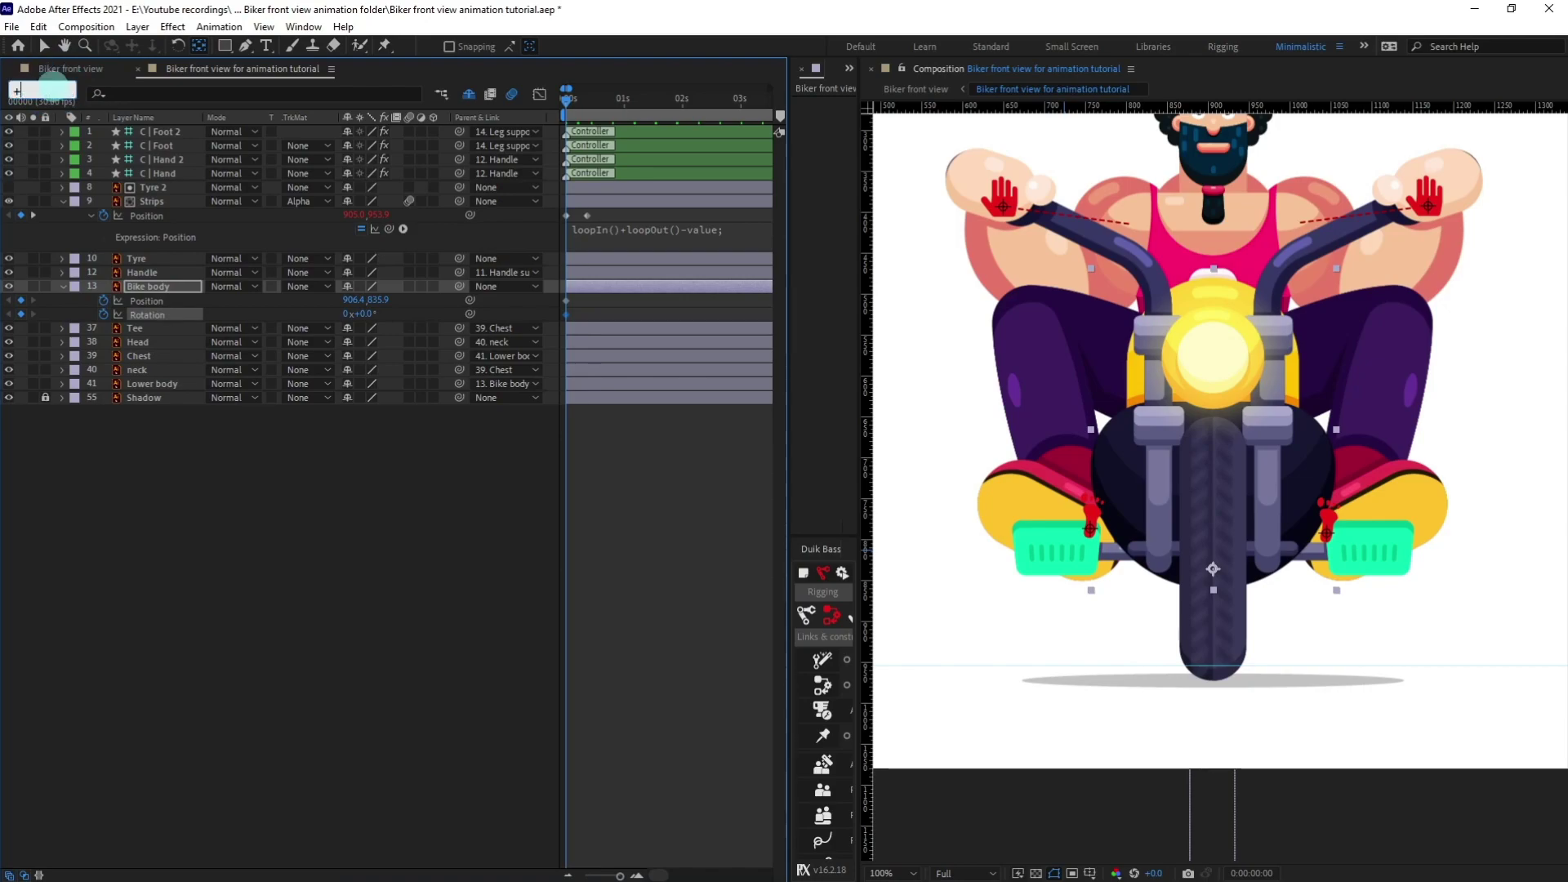
Step: At frame 4, nudge the Bike body down 11 px so its Position is 906.4, 846.9
left_click(52, 85)
type("+4")
key("Return")
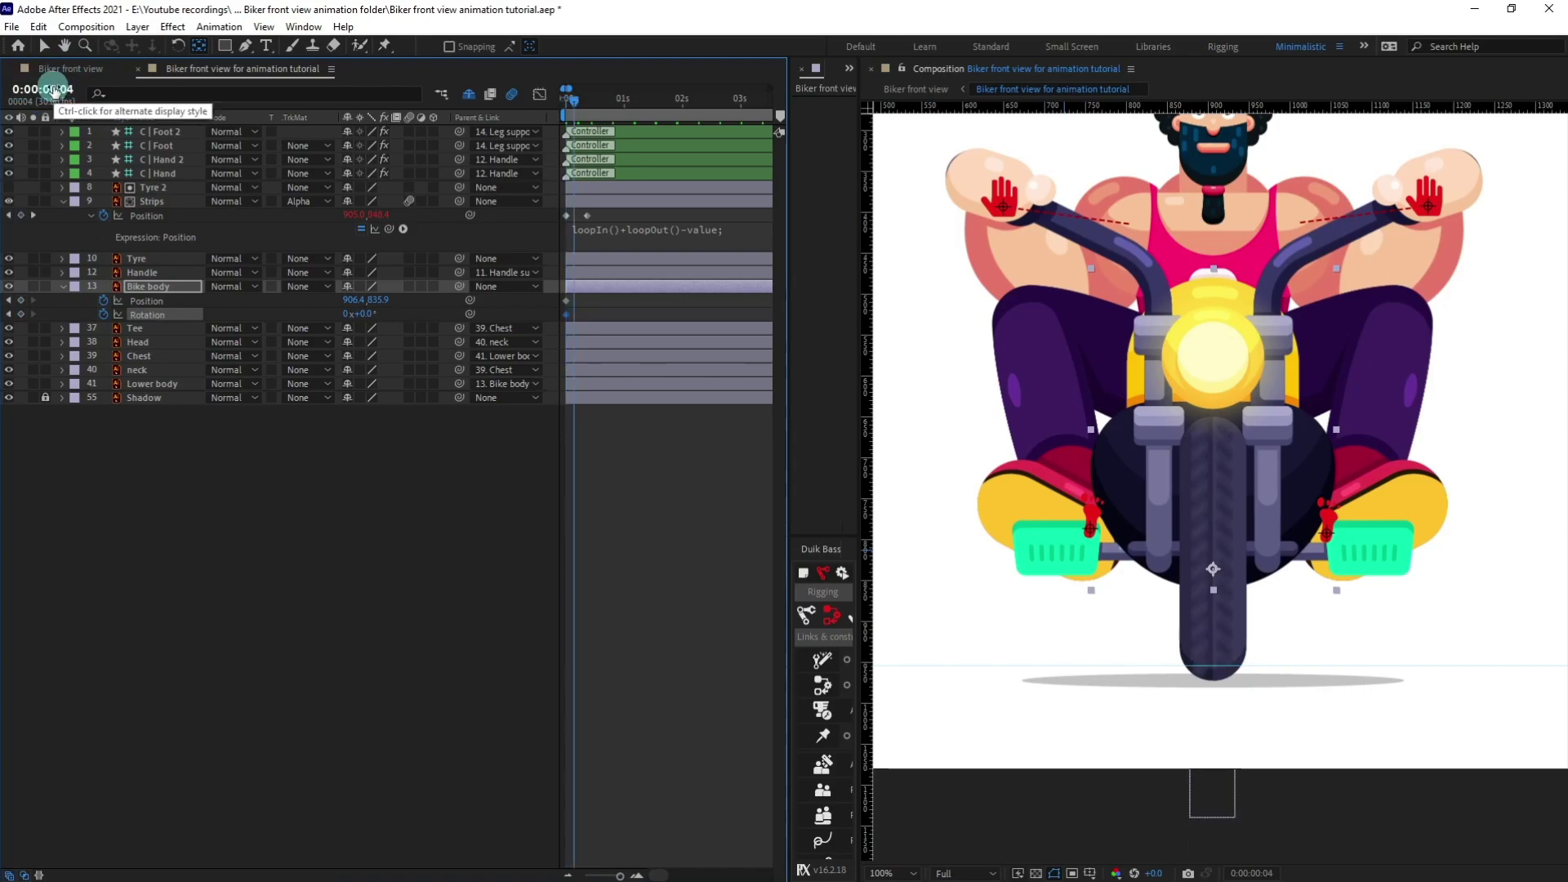
key("Down")
key("Down")
key("Down")
key("Down")
key("Down")
key("Down")
key("Down")
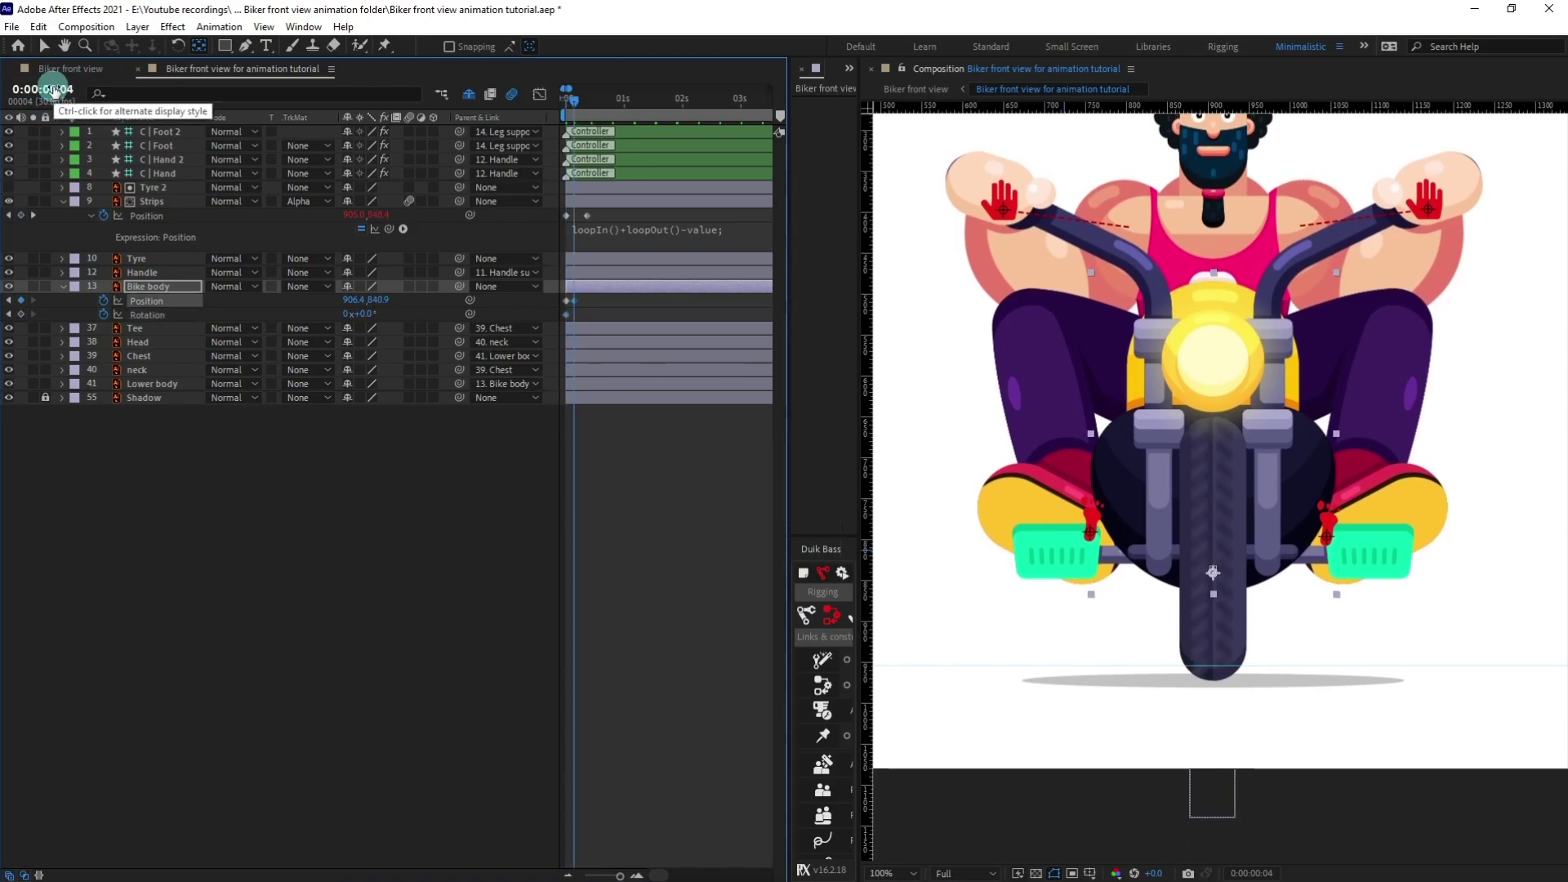
key("Down")
key("Down")
key("Down")
key("Down")
left_click(396, 308)
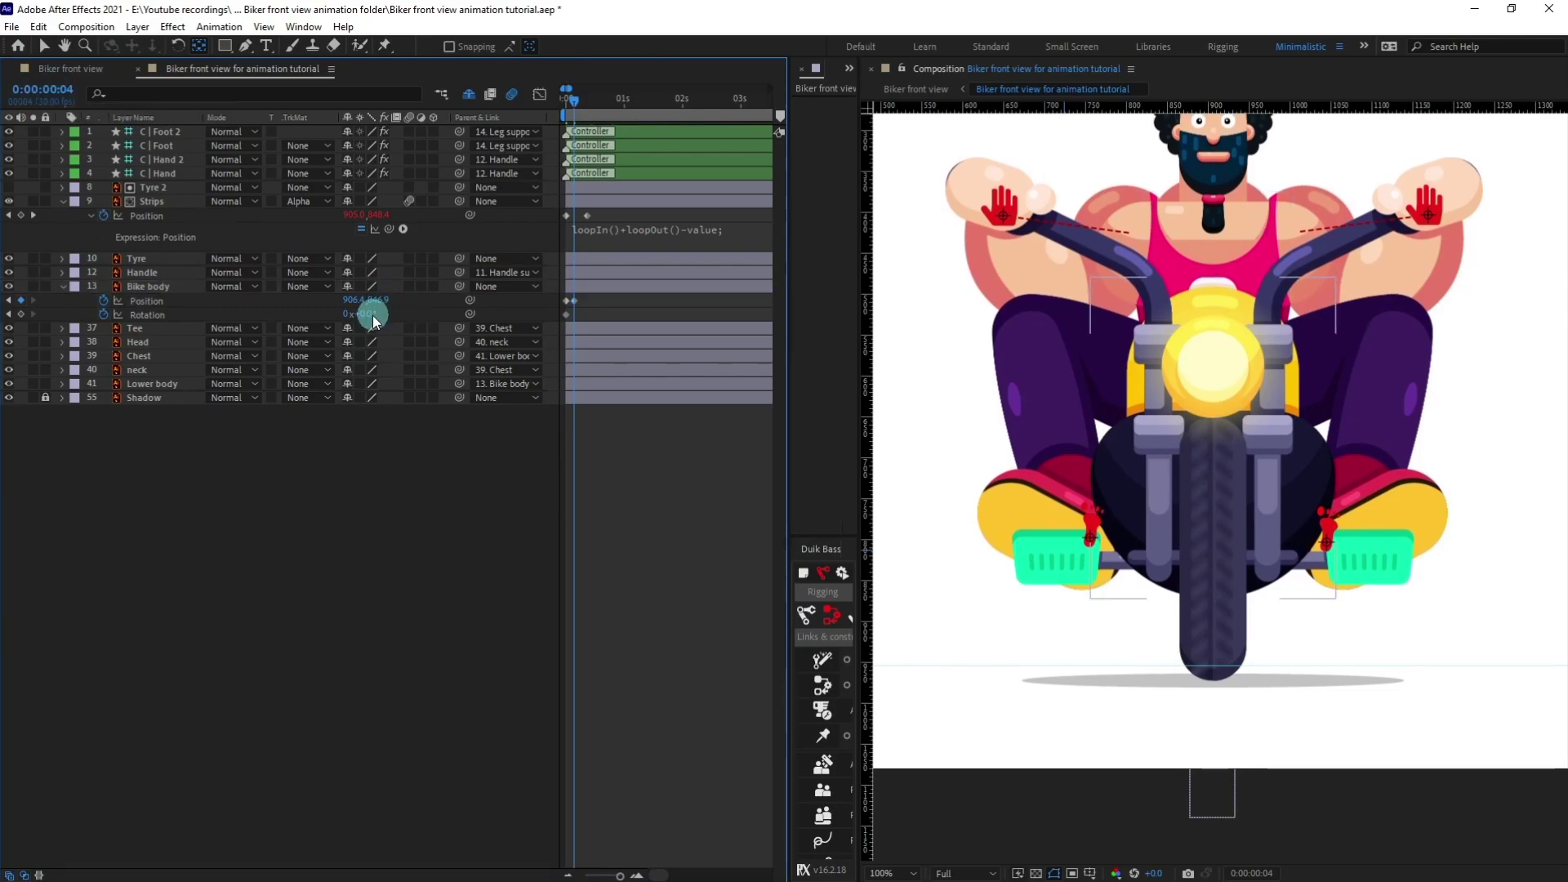
Step: Set the Bike body's Rotation at frame 4 to 0.4°
left_click_drag(368, 315, 372, 317)
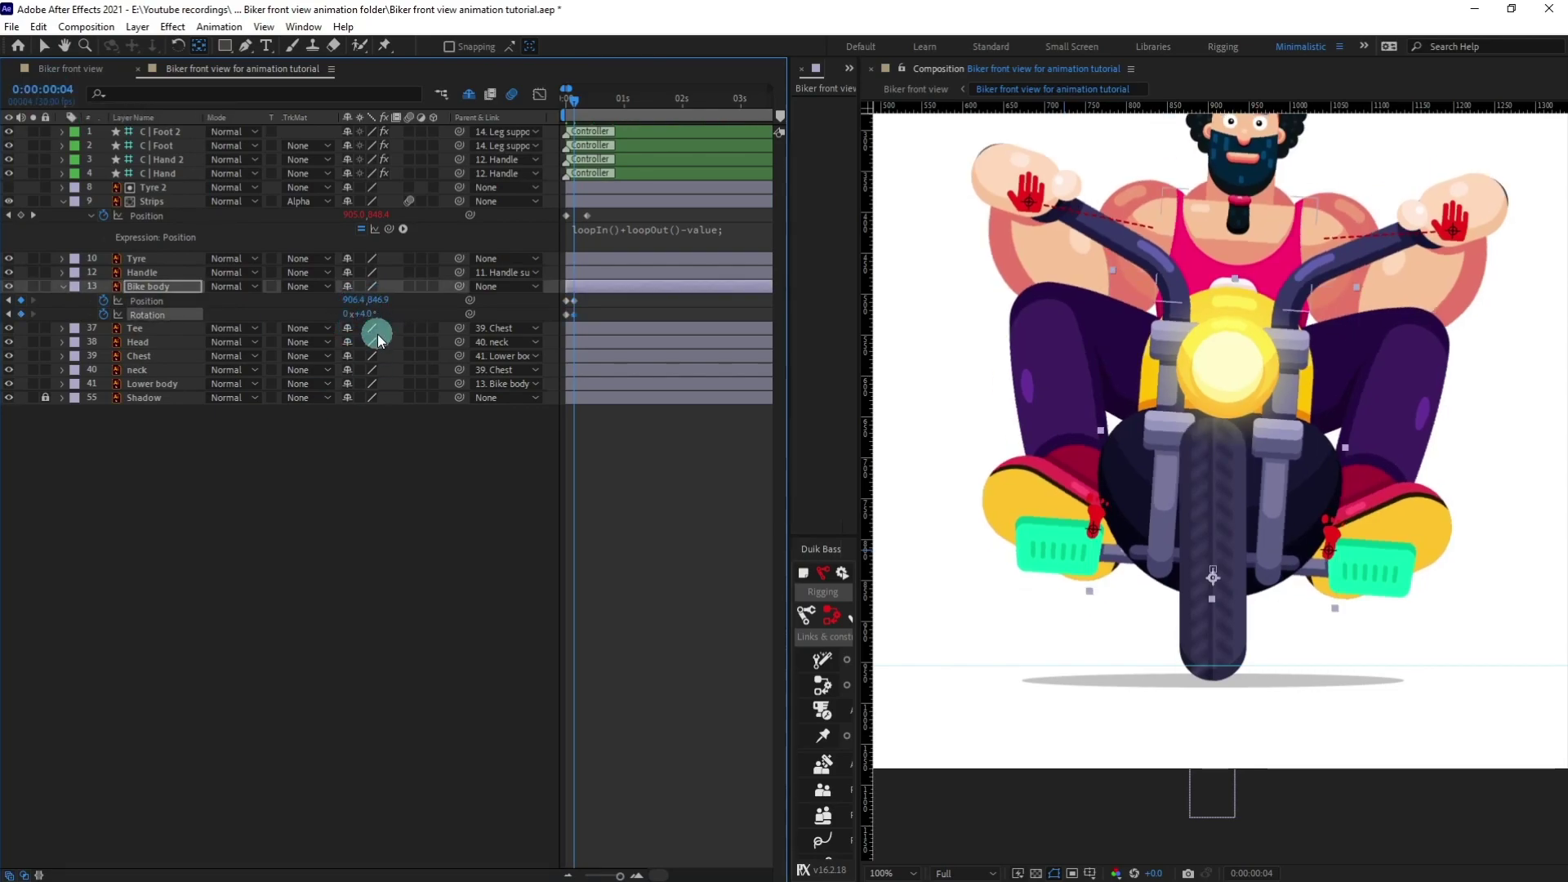
left_click(366, 315)
type("0.4")
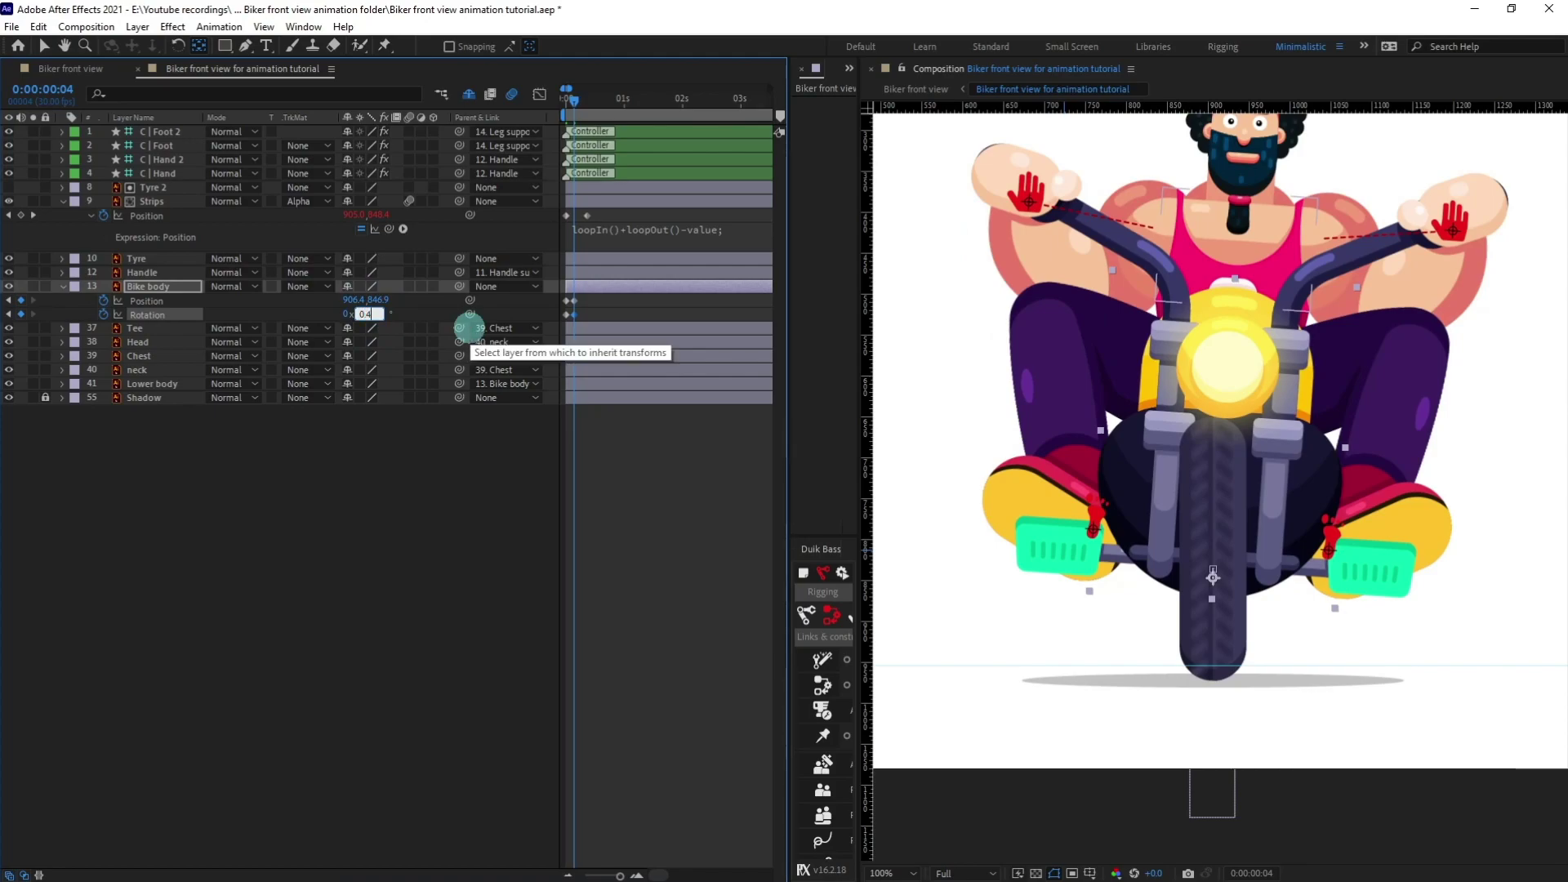
key("Return")
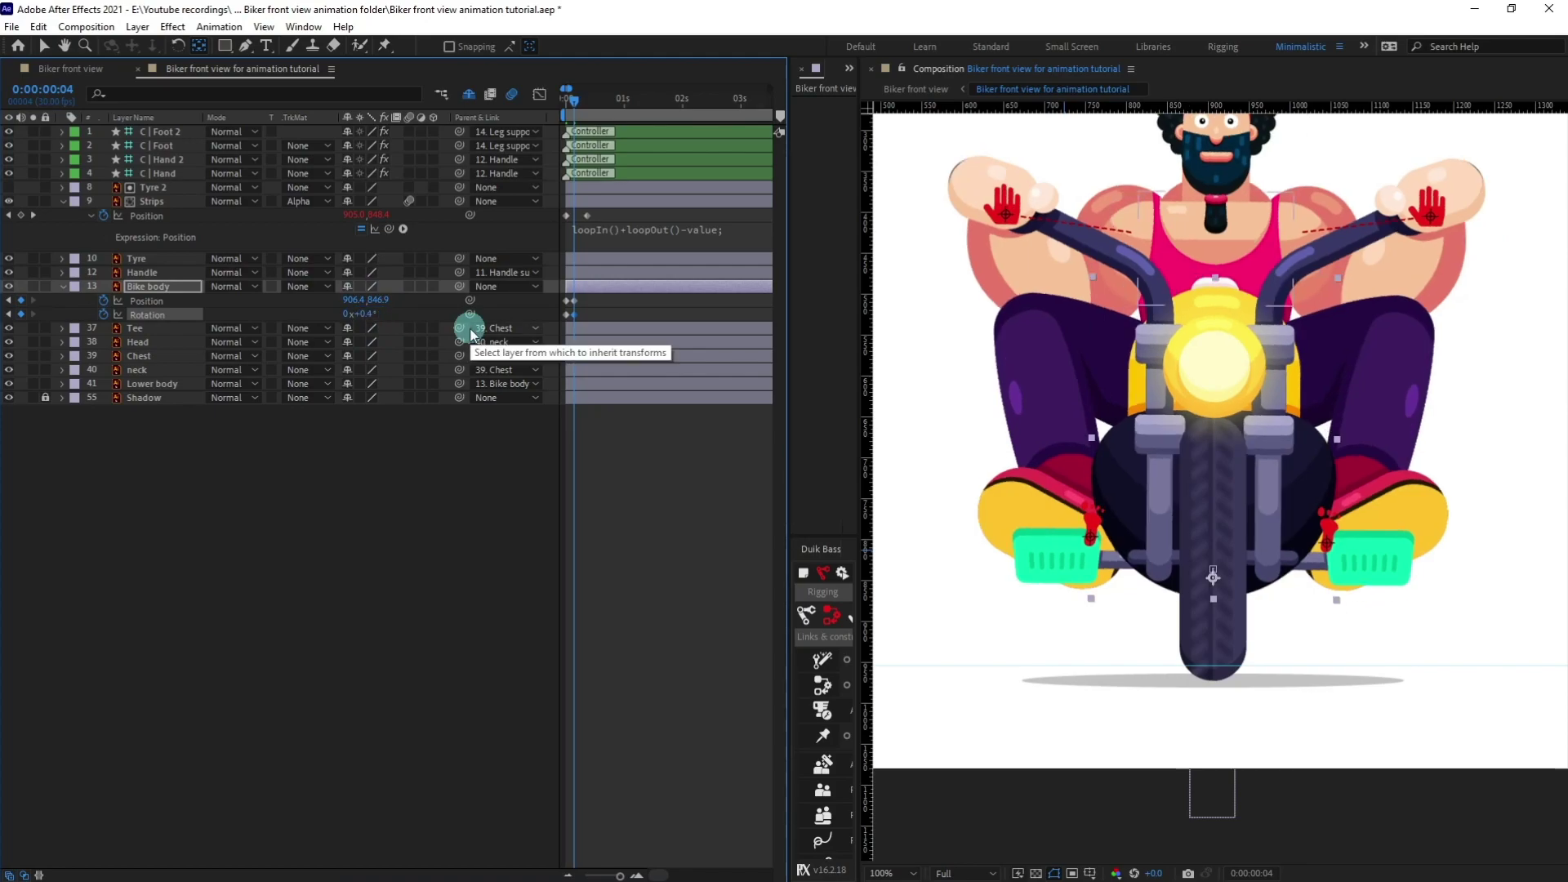
Step: Set the Bike body's Rotation at frame 0 to -0.2°
key("Home")
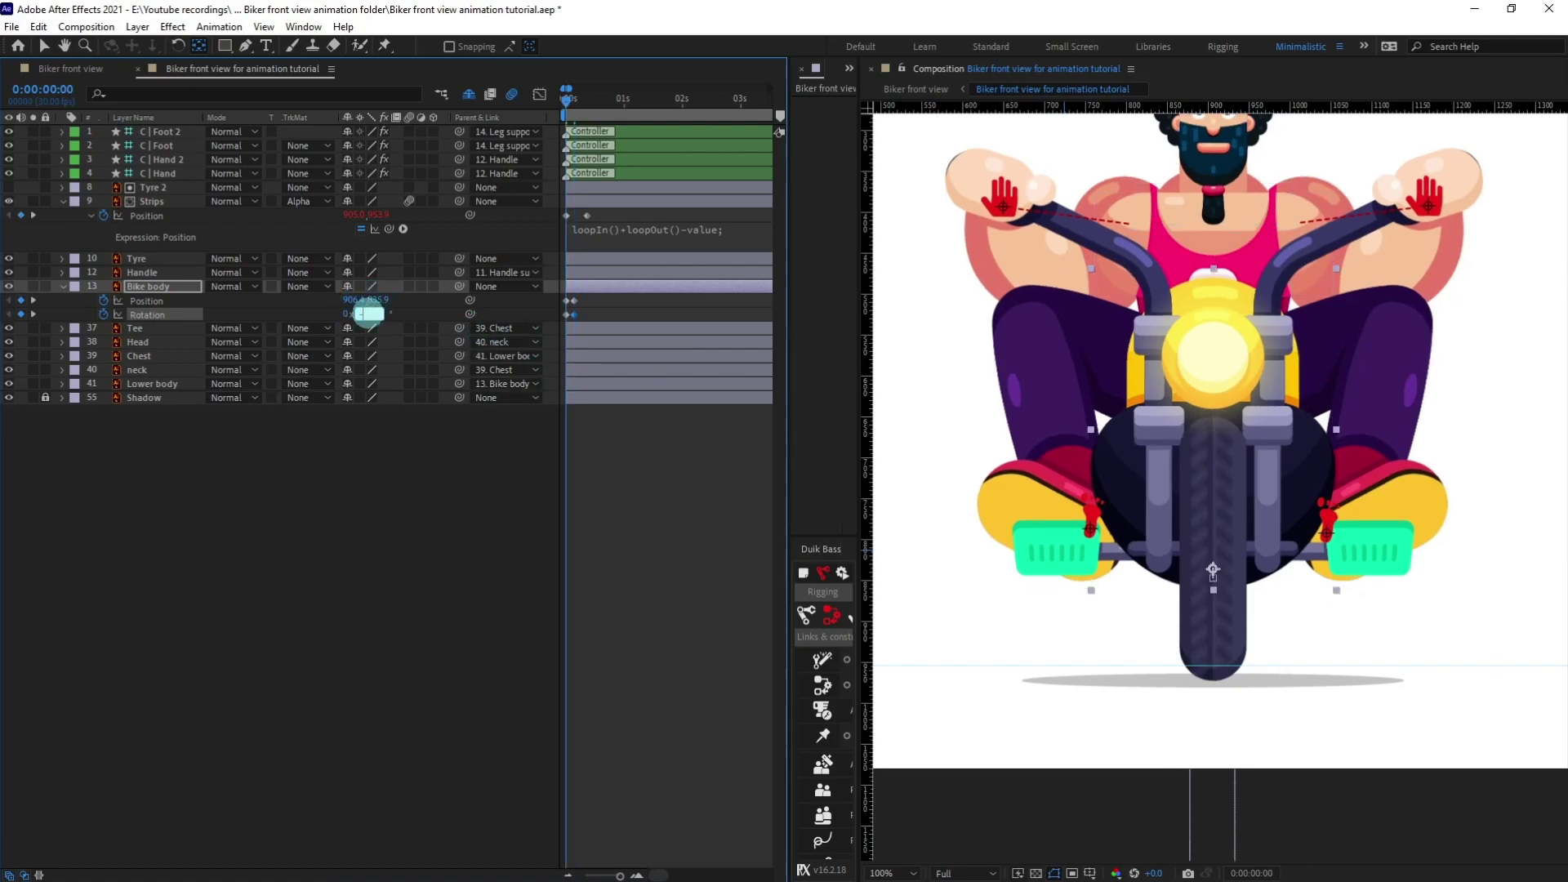
left_click(369, 317)
type("-0.4")
key("Return")
Step: Copy the Bike body's first Position and Rotation keyframes to frame 8 and apply Easy Ease to all its keyframes
key("=")
key("k")
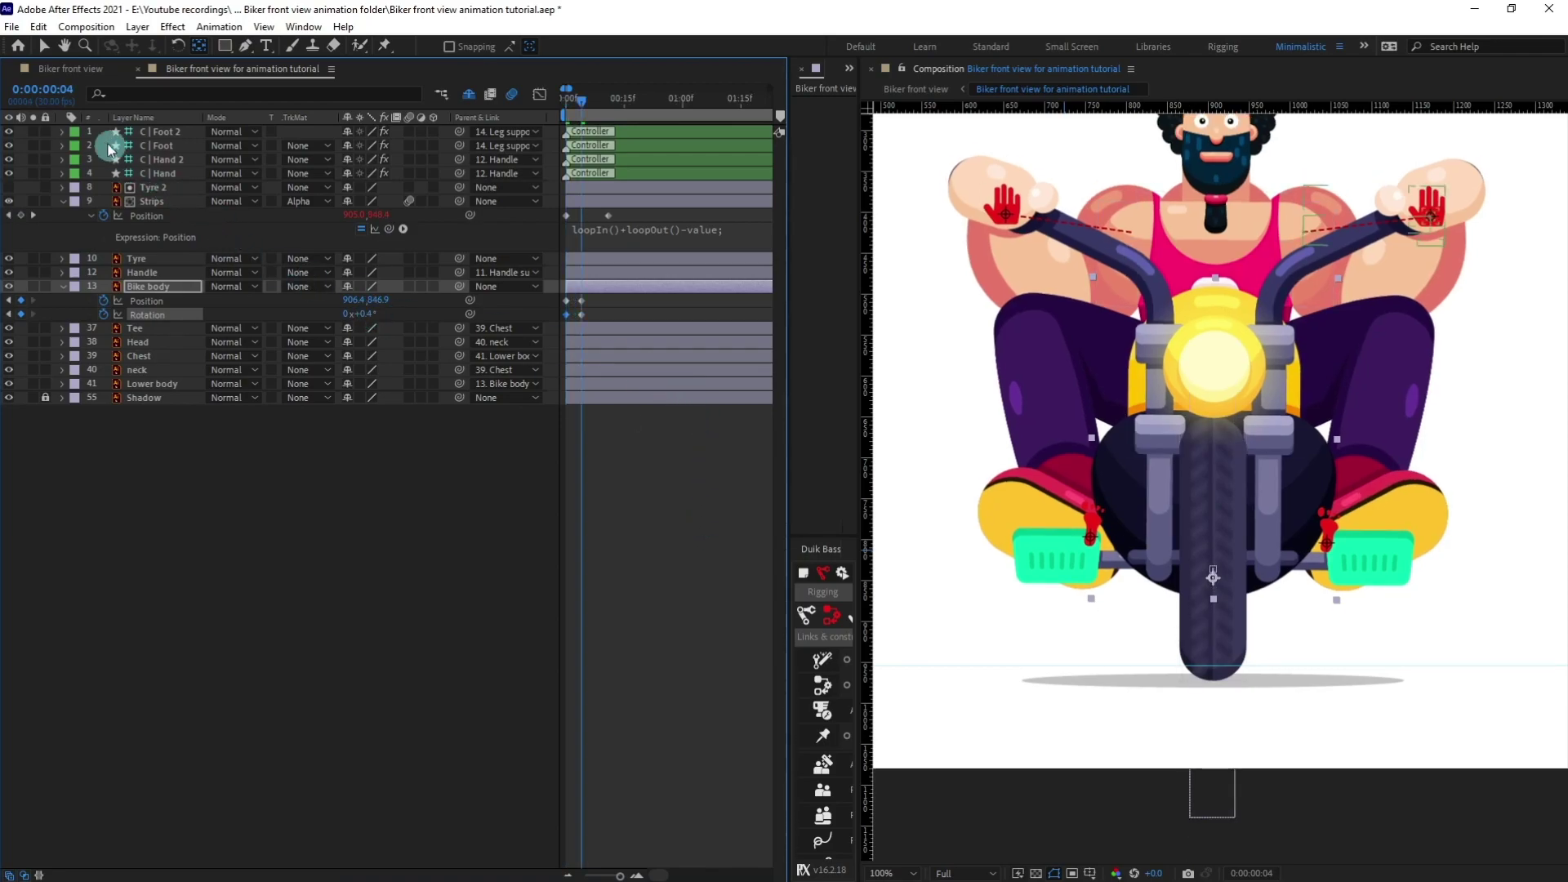
left_click(72, 88)
key("Return")
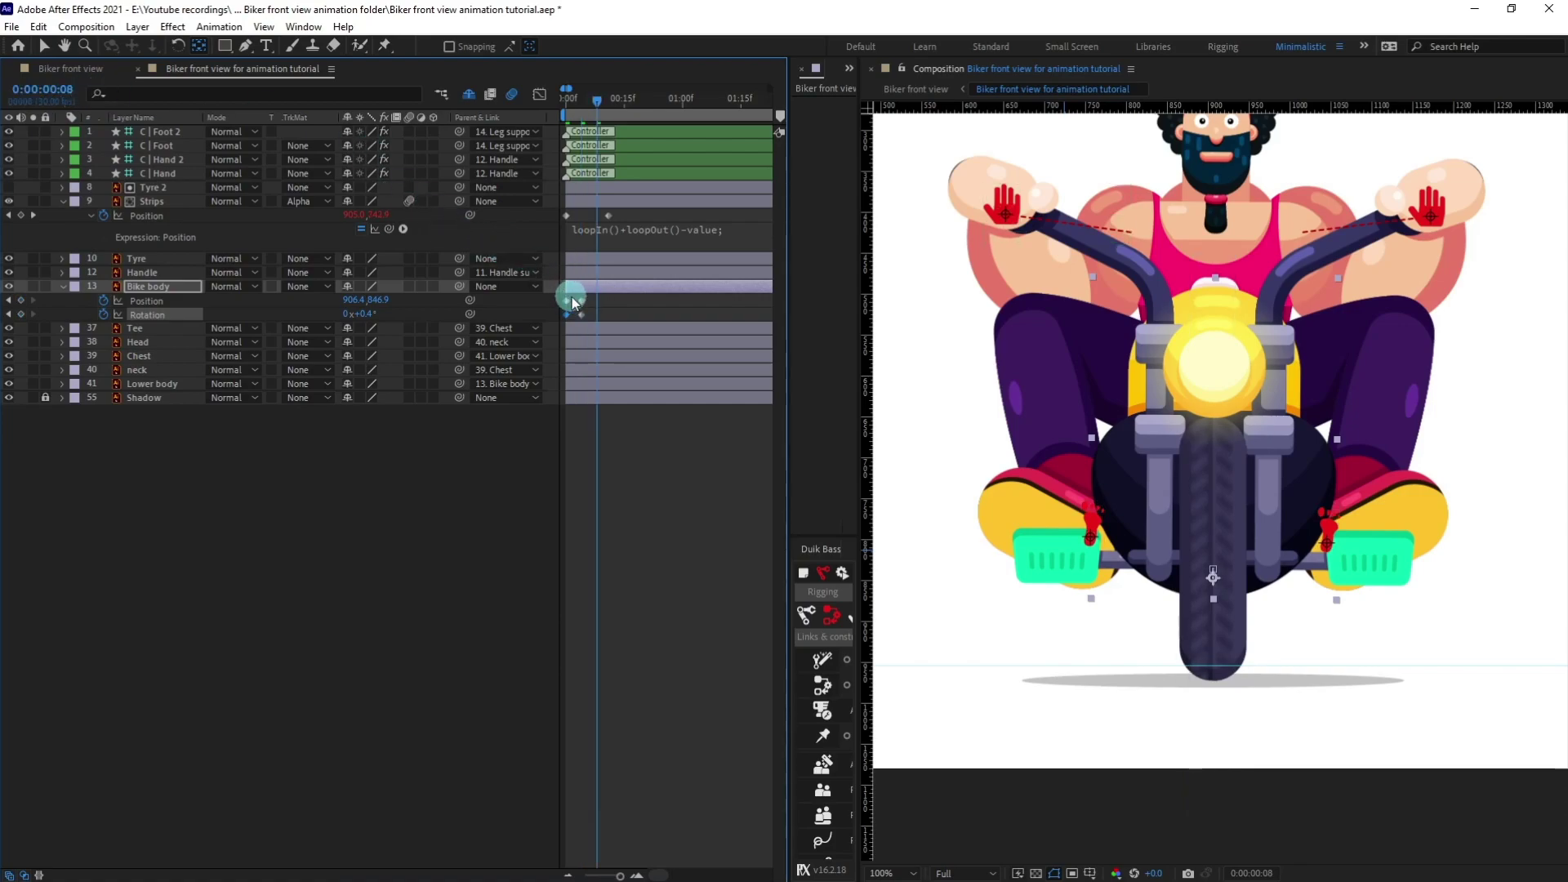
left_click_drag(576, 297, 525, 331)
key("ctrl+c")
key("ctrl+v")
key("F9")
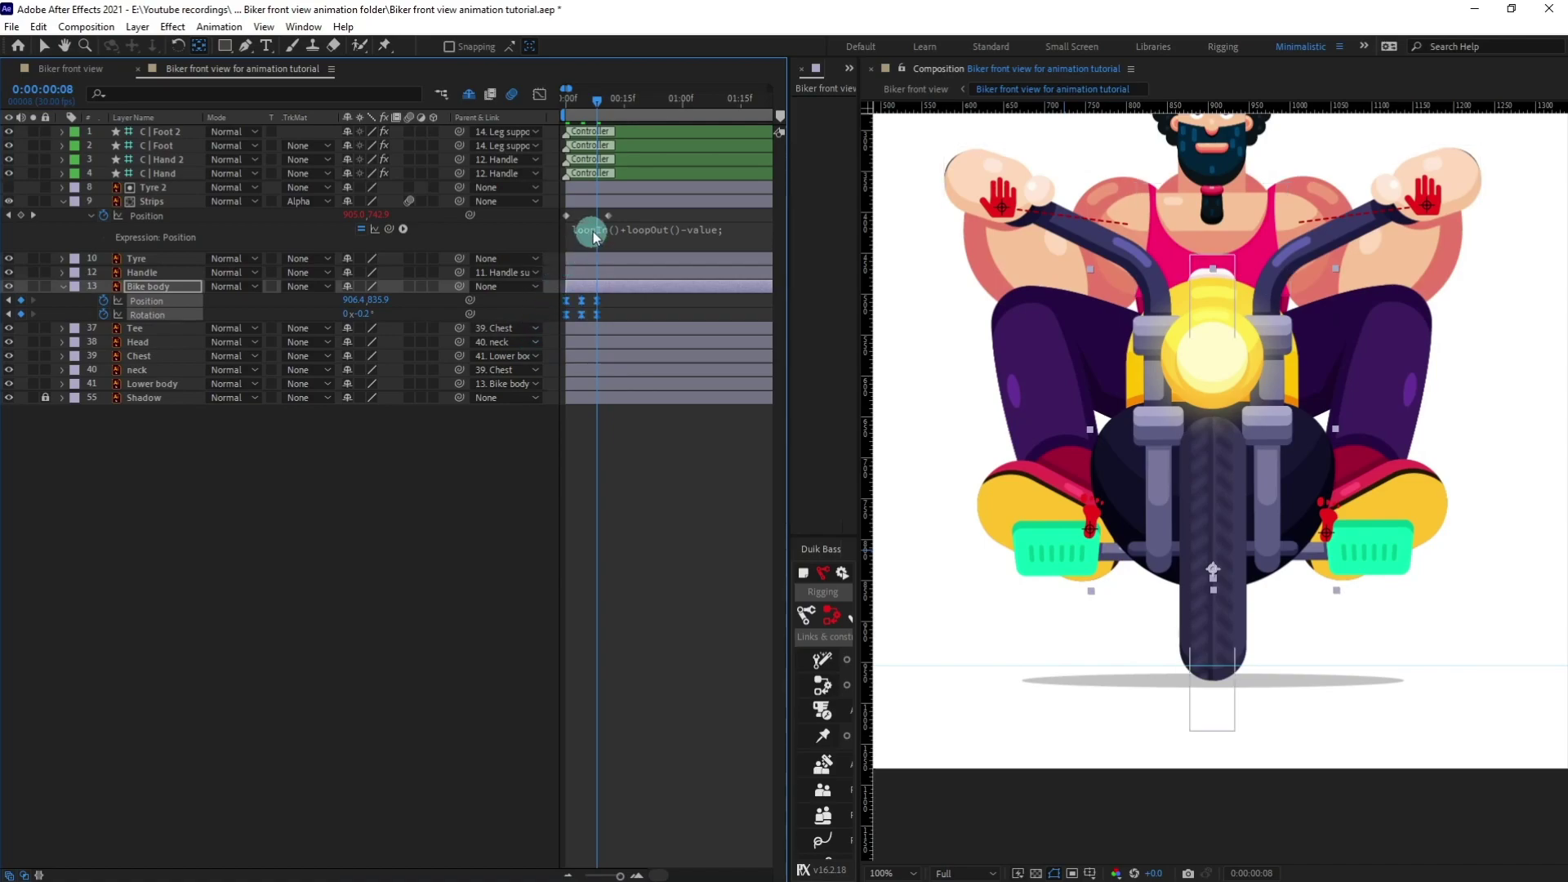
Step: Copy the Strips expression loopIn()+loopOut()-value; onto the Bike body's Position and Rotation
left_click(593, 234)
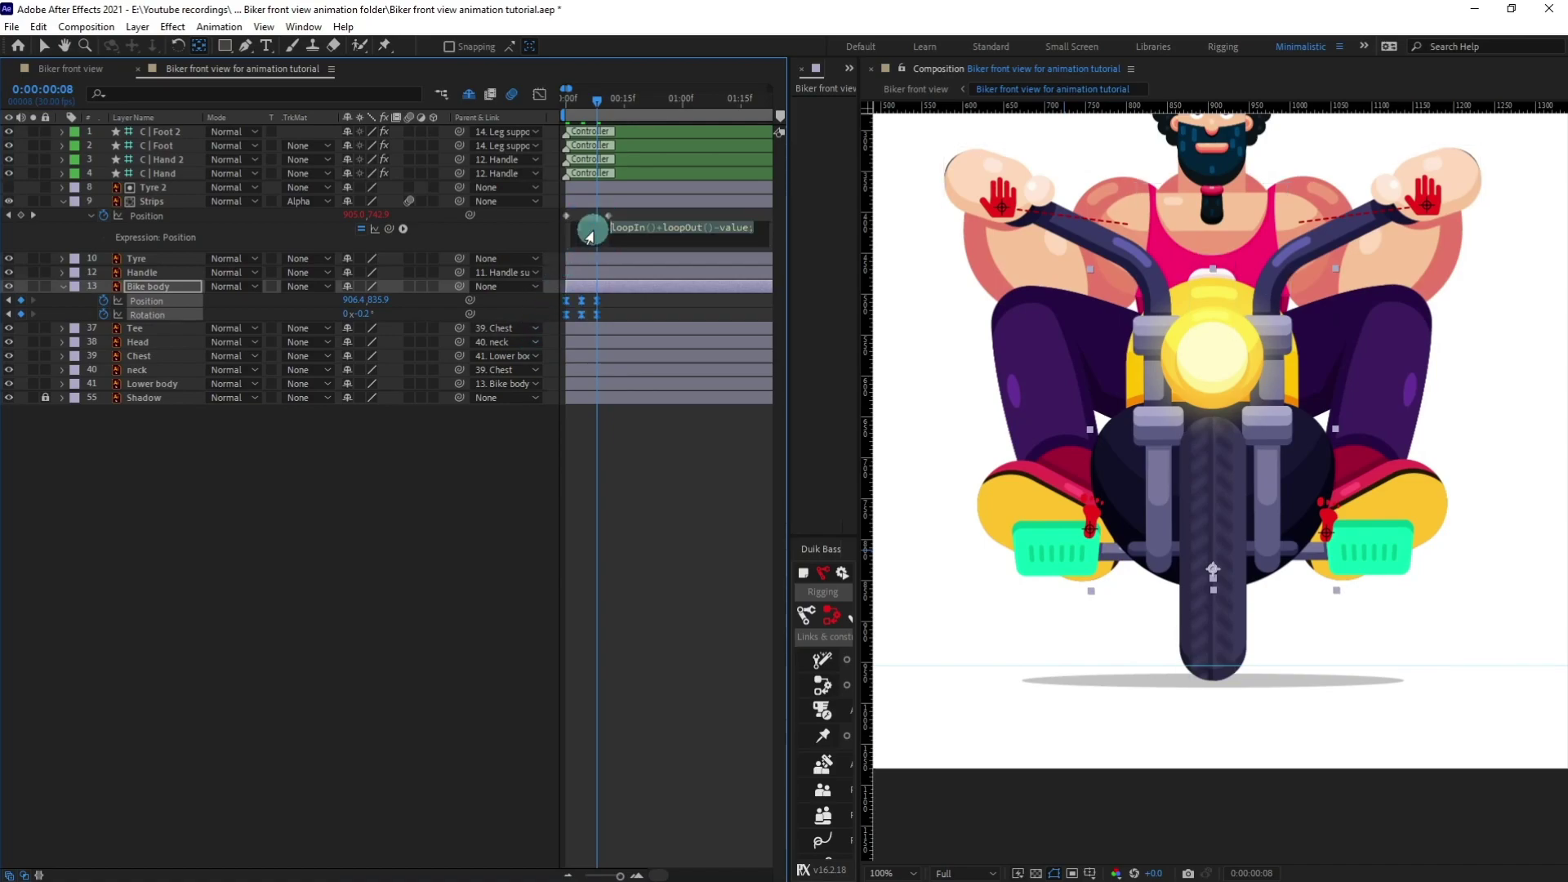
left_click(101, 299)
left_click(103, 301, "alt")
key("ctrl+v")
left_click(104, 343, "alt")
key("ctrl+v")
left_click(322, 641)
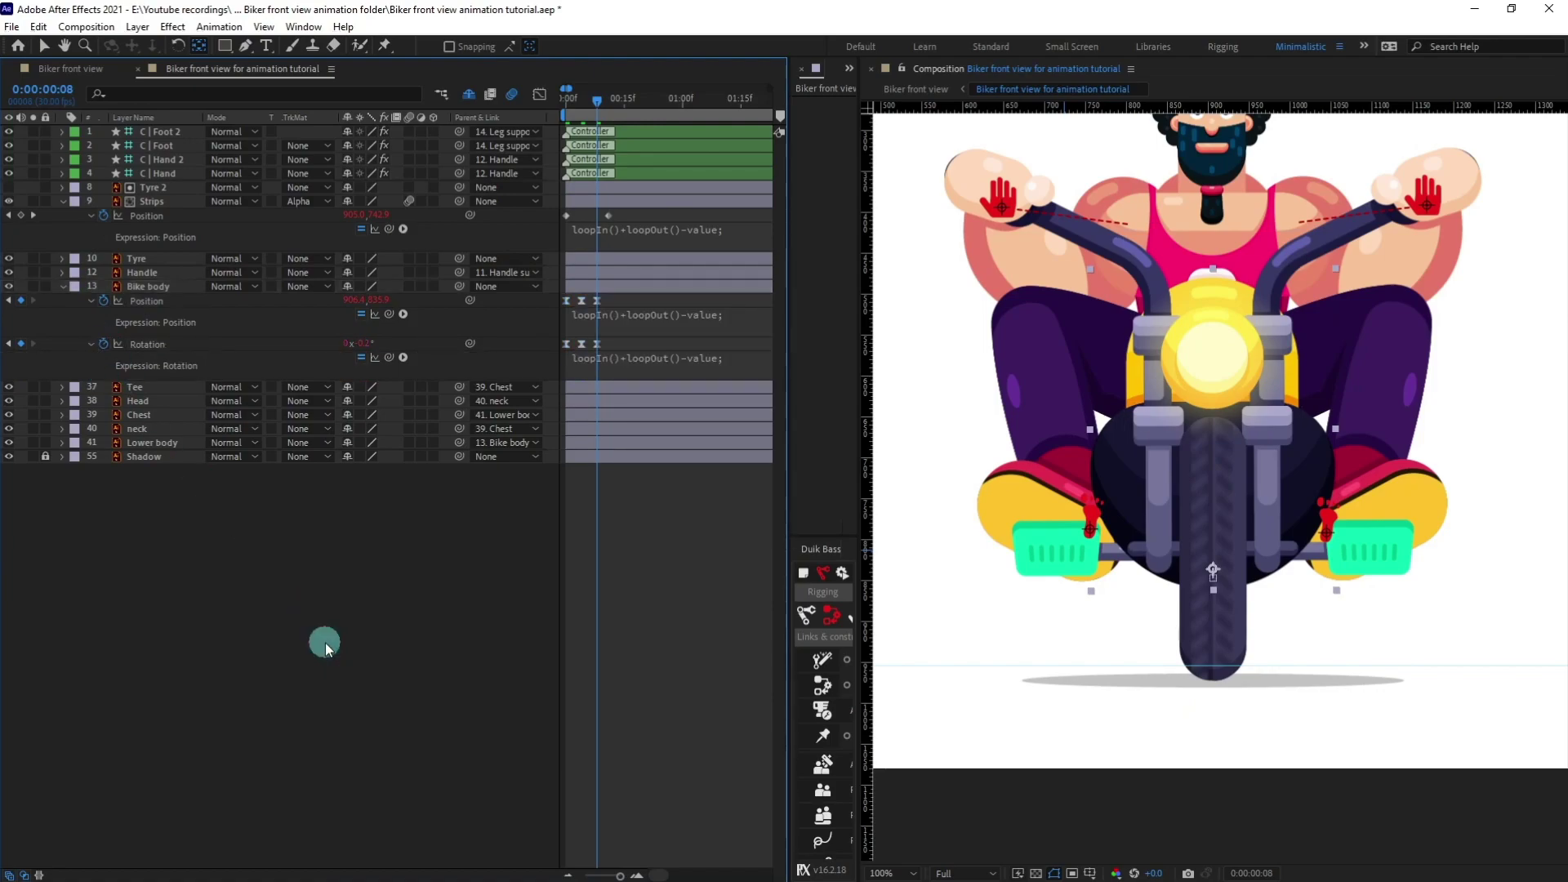
Step: Preview the looping bike body movement from frame 0 with the whole biker in view
left_click_drag(605, 336, 571, 334)
left_click_drag(586, 106, 541, 101)
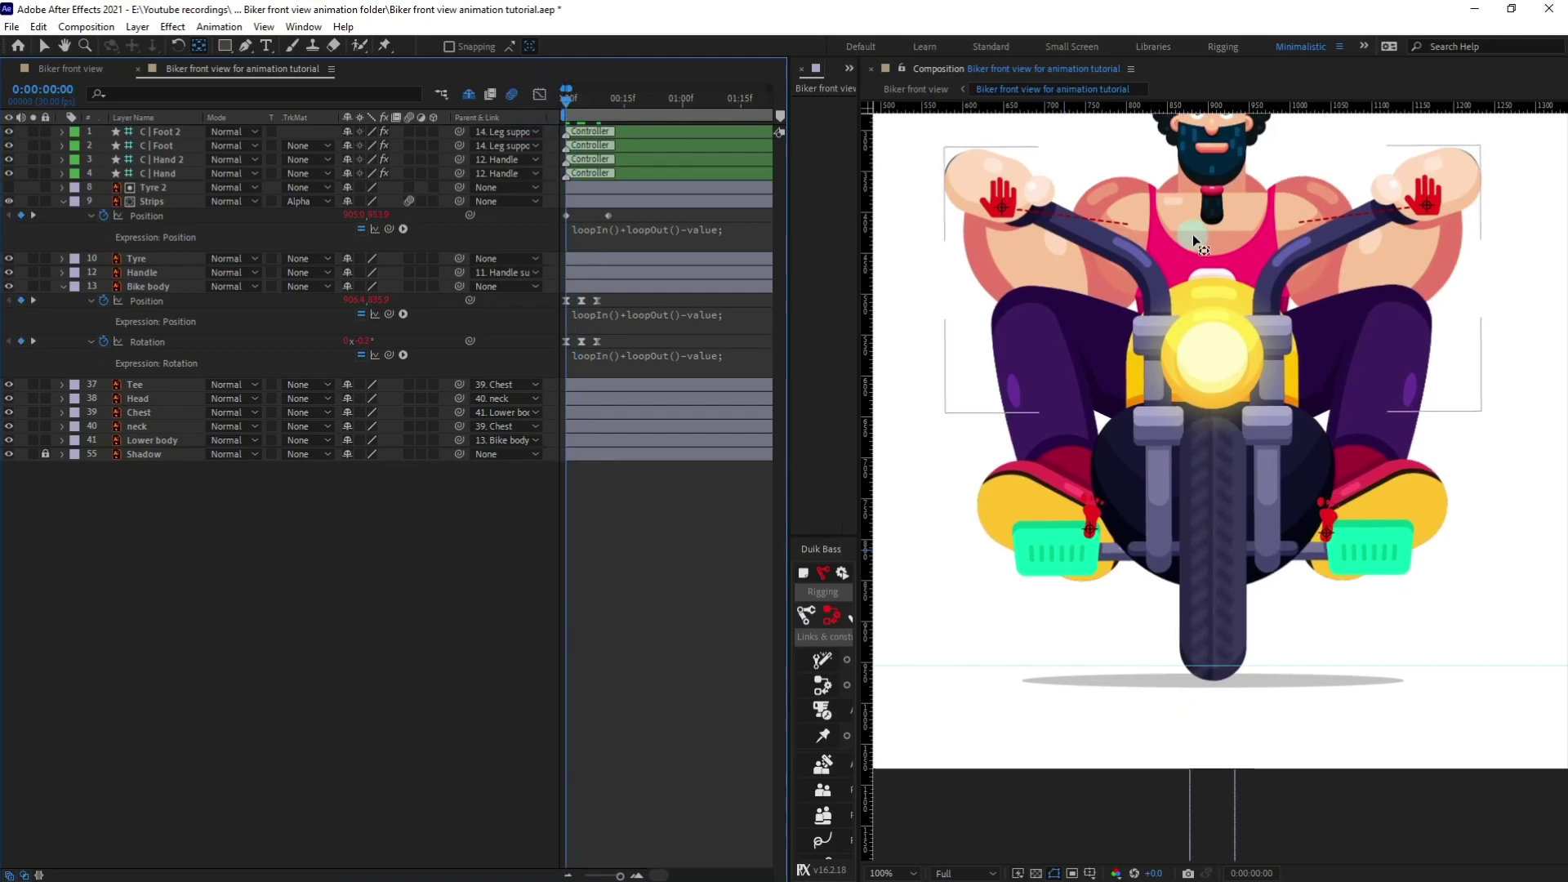
scroll(1193, 233, "down", 2)
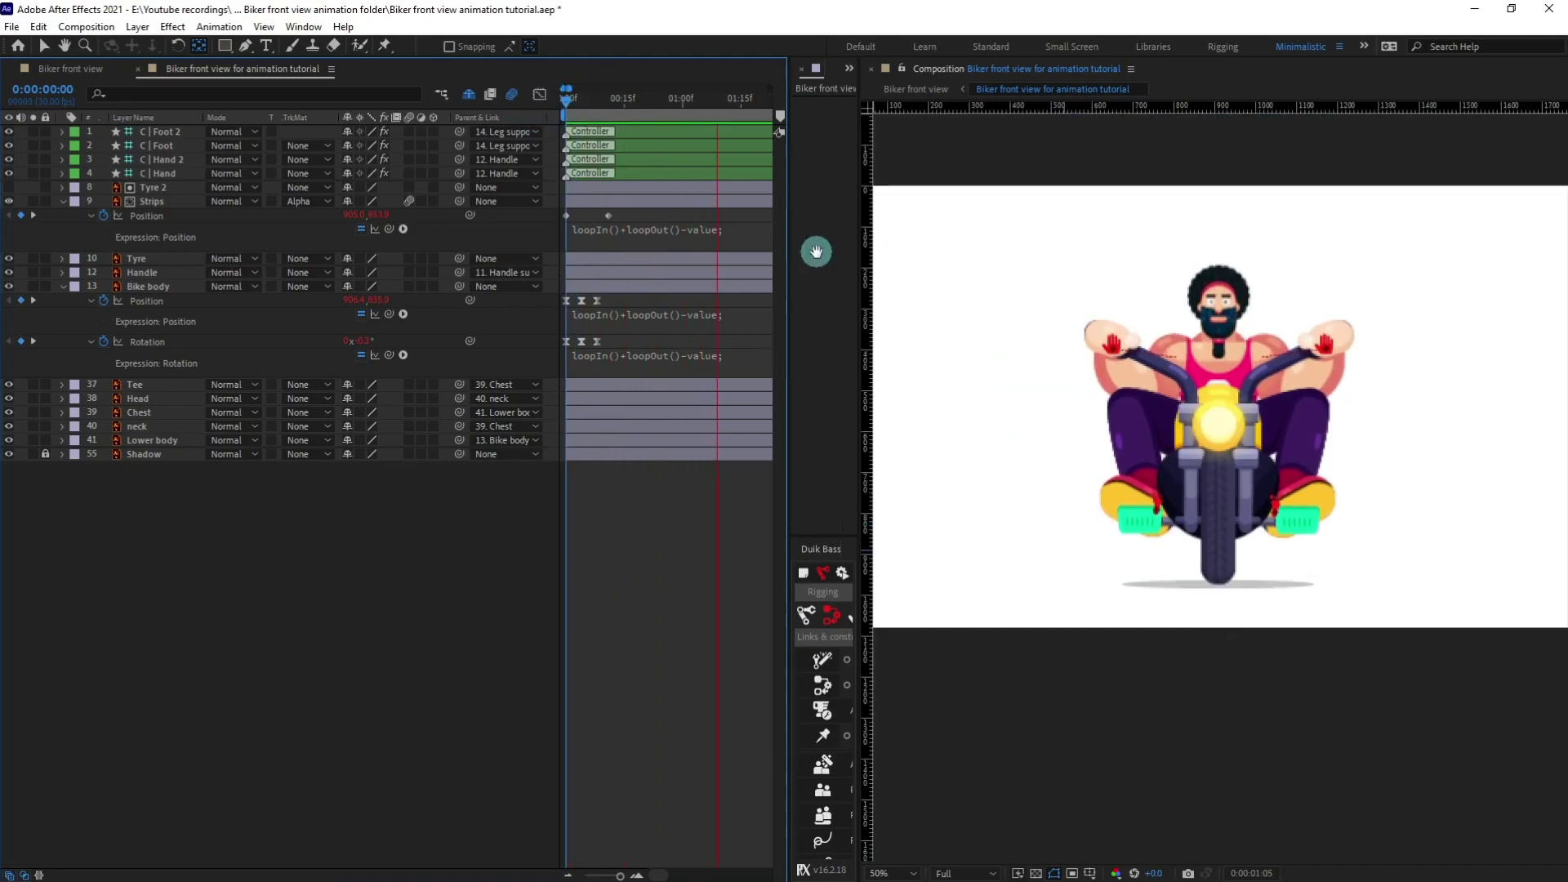
Step: Shift all the Bike body's Rotation keyframes two frames later so they start at frame 2, and preview from frame 0
left_click(549, 345)
key("equal")
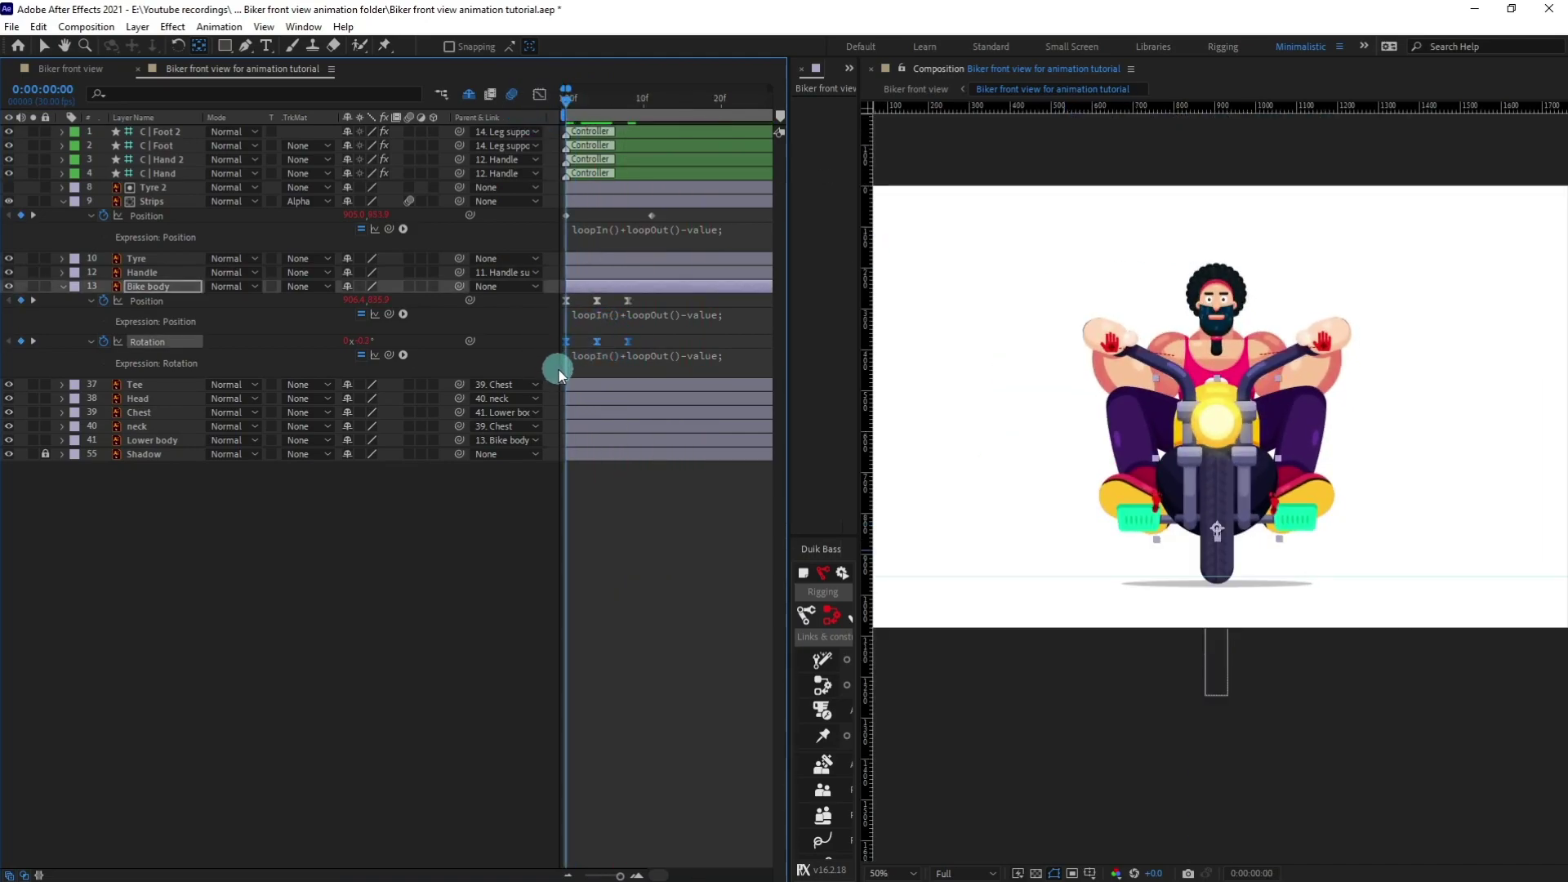
key("Page_Down")
key("Page_Down")
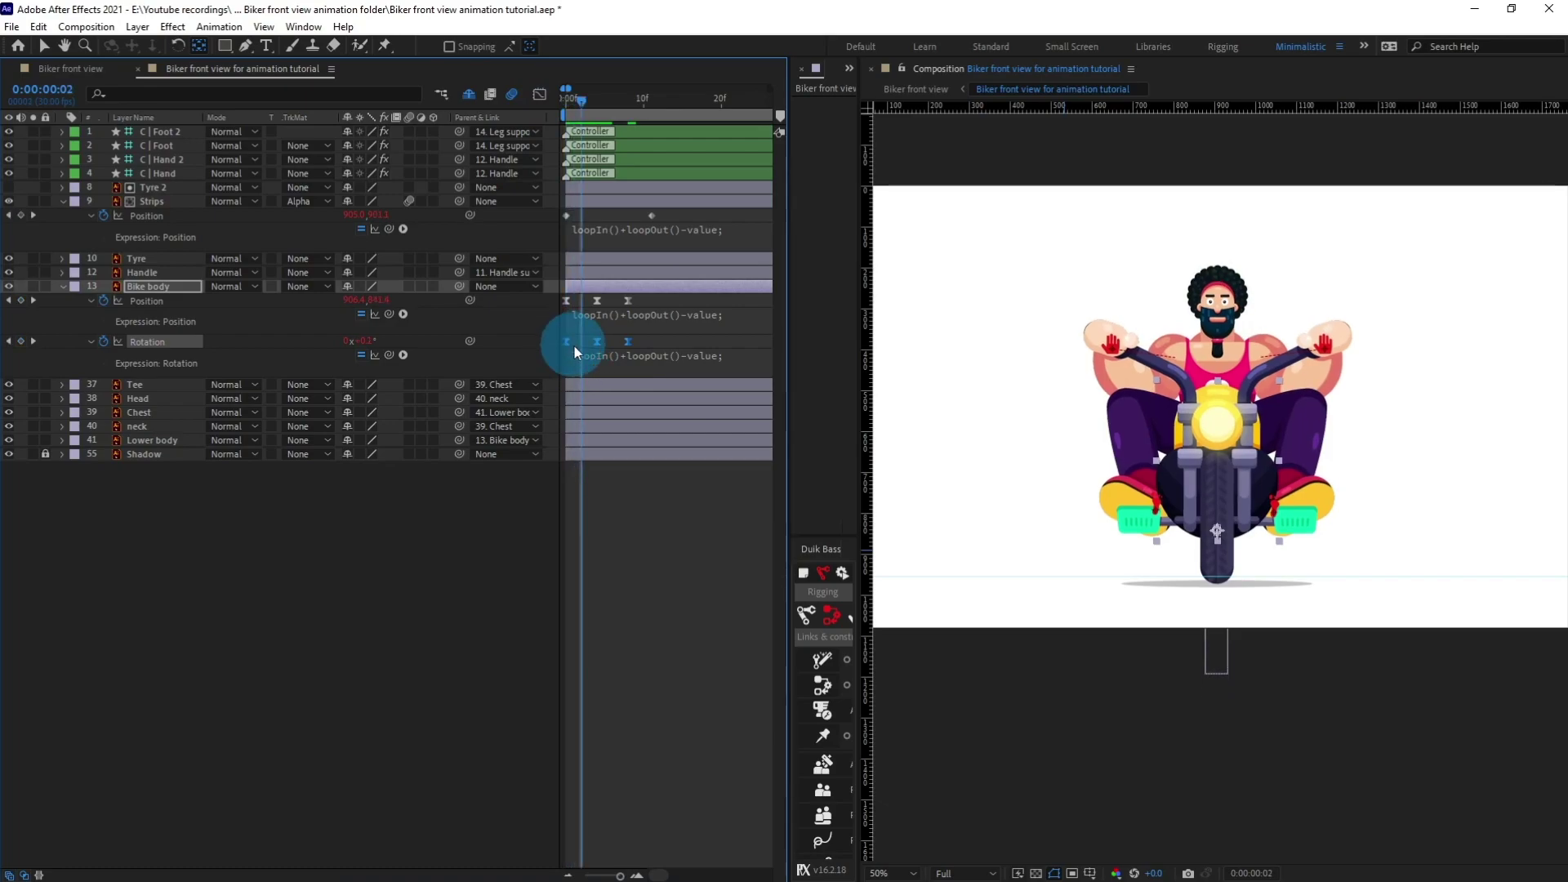
left_click_drag(575, 345, 589, 345)
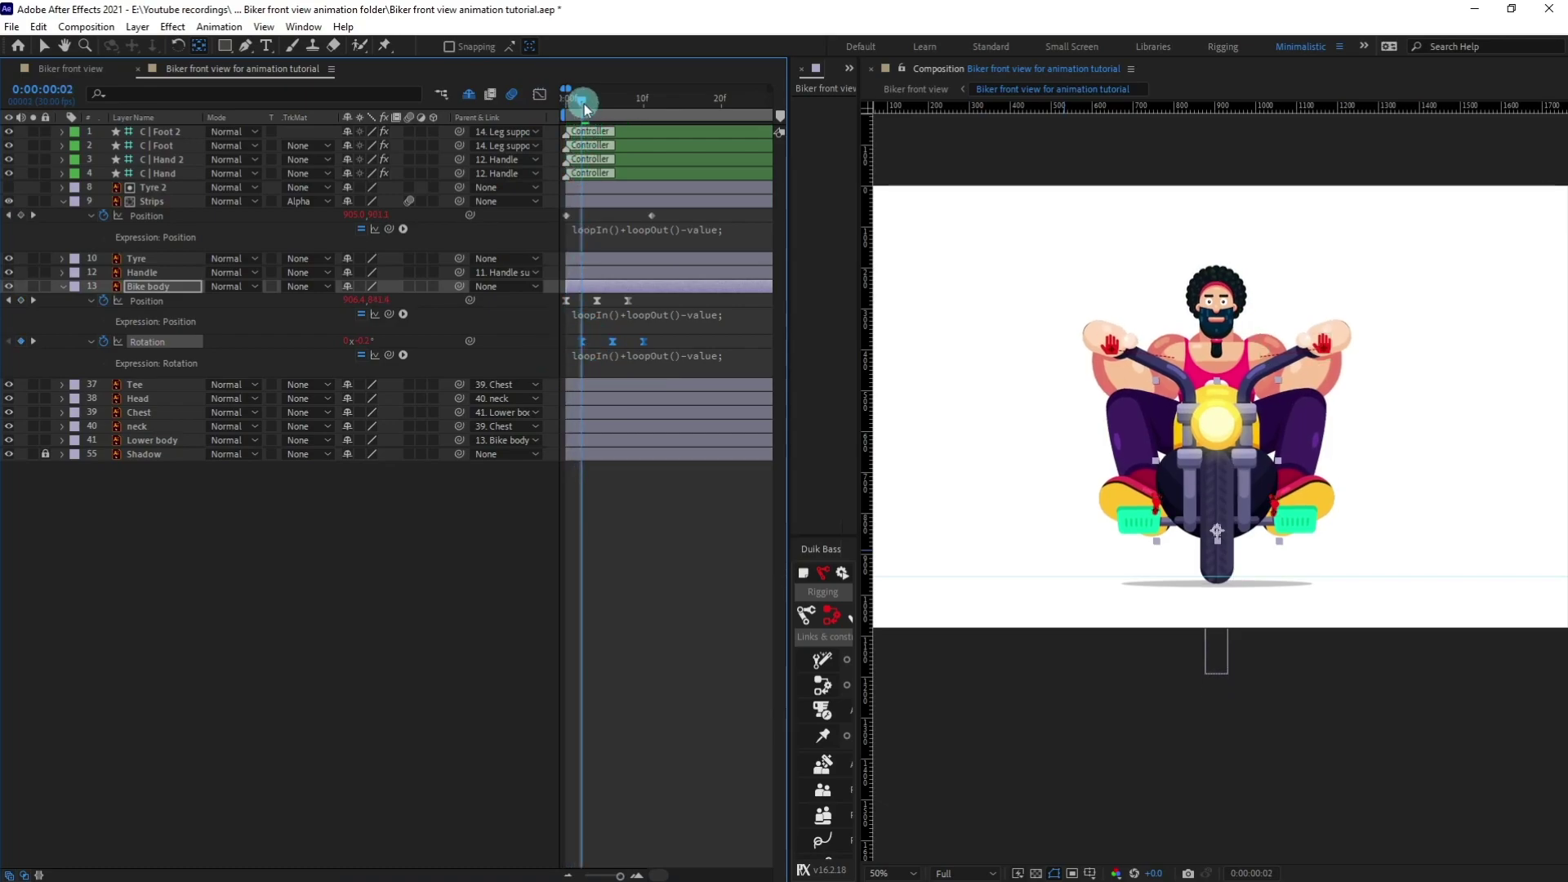
left_click_drag(585, 110, 515, 102)
key("space")
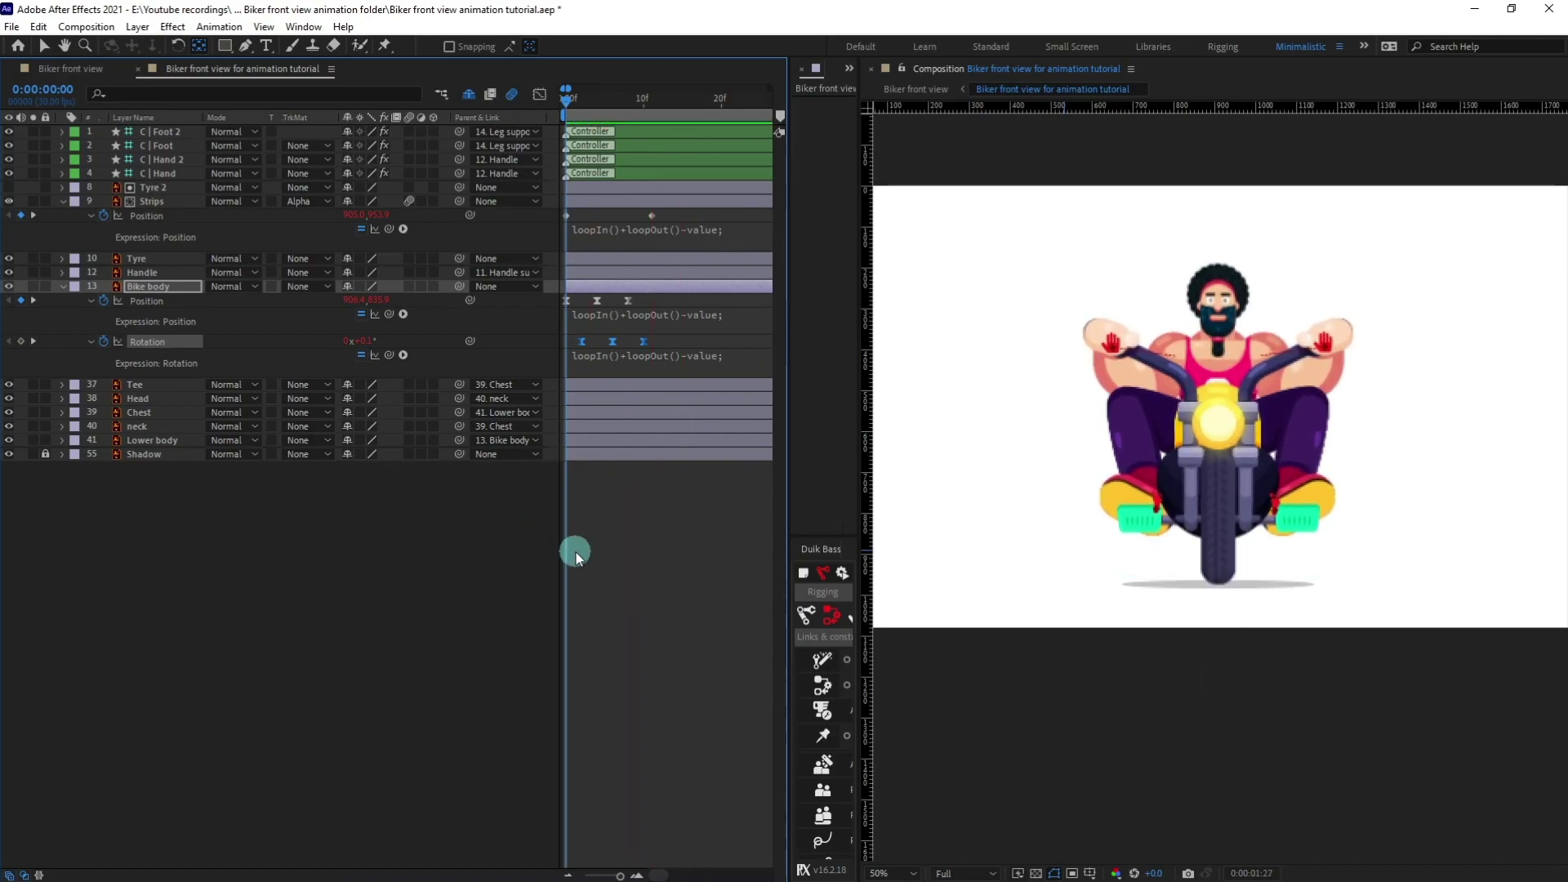
Step: Move the Bike body's second and third Position and Rotation keyframes one frame earlier, placing the second Position keyframe at frame 3
left_click(569, 96)
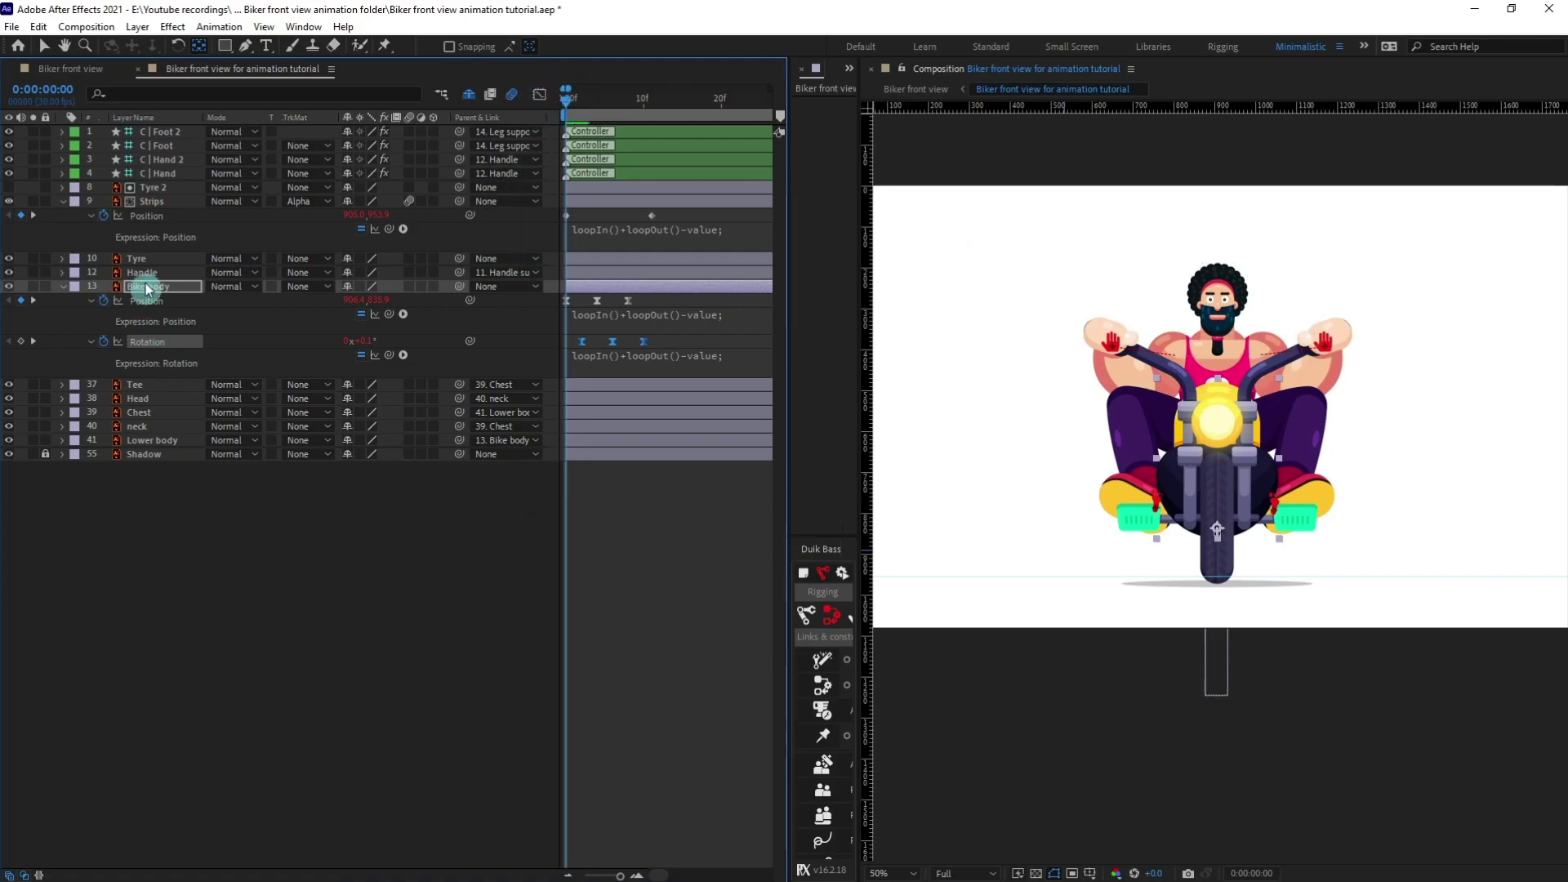
left_click(50, 96)
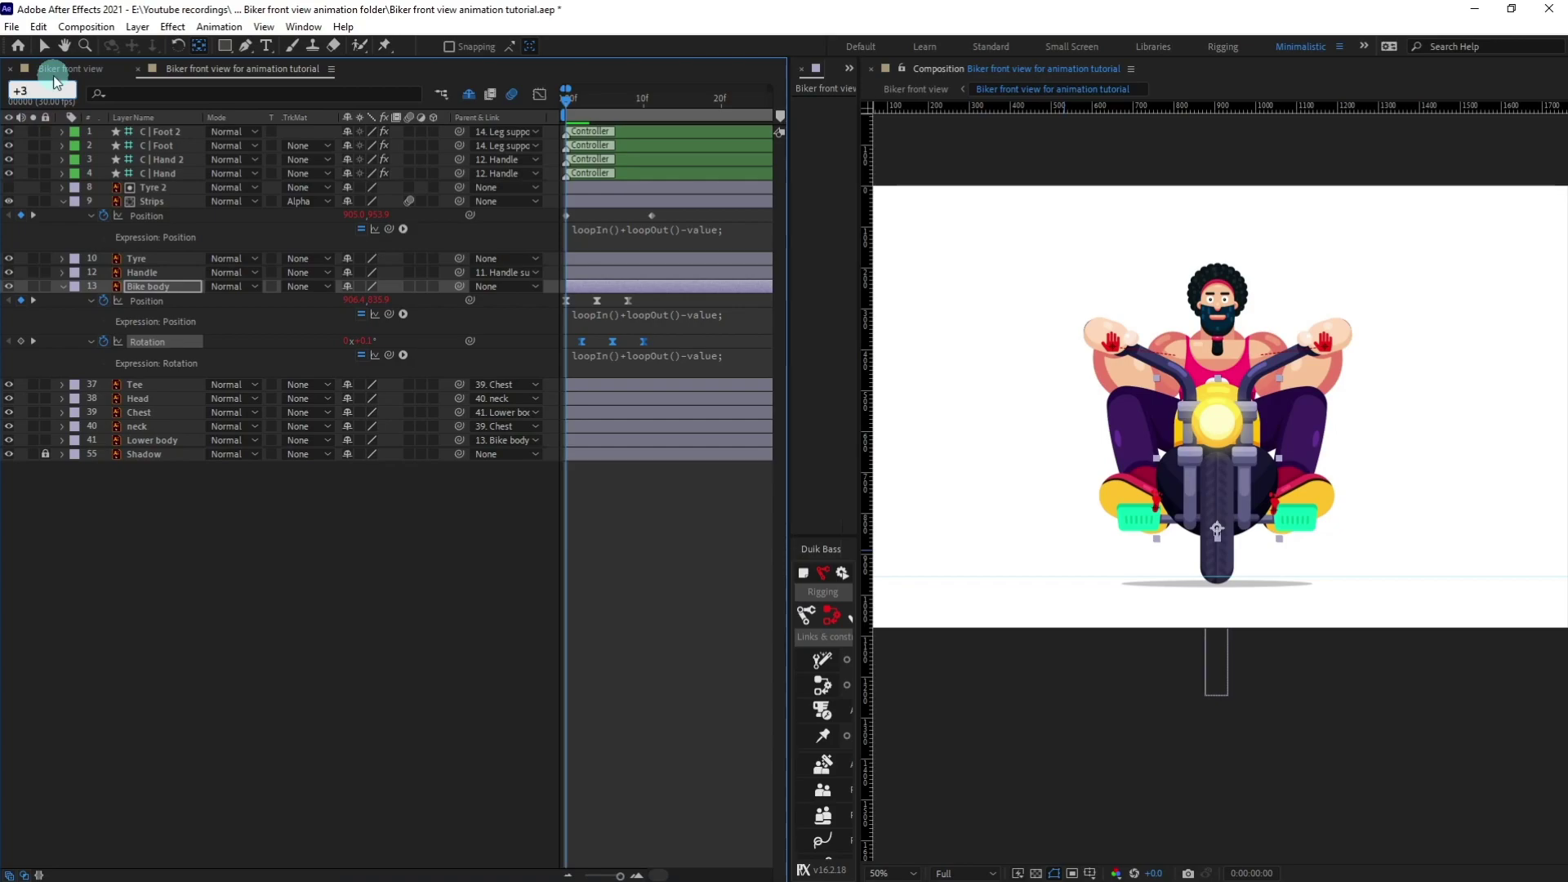
type("+3")
key("Return")
left_click_drag(701, 302, 590, 301)
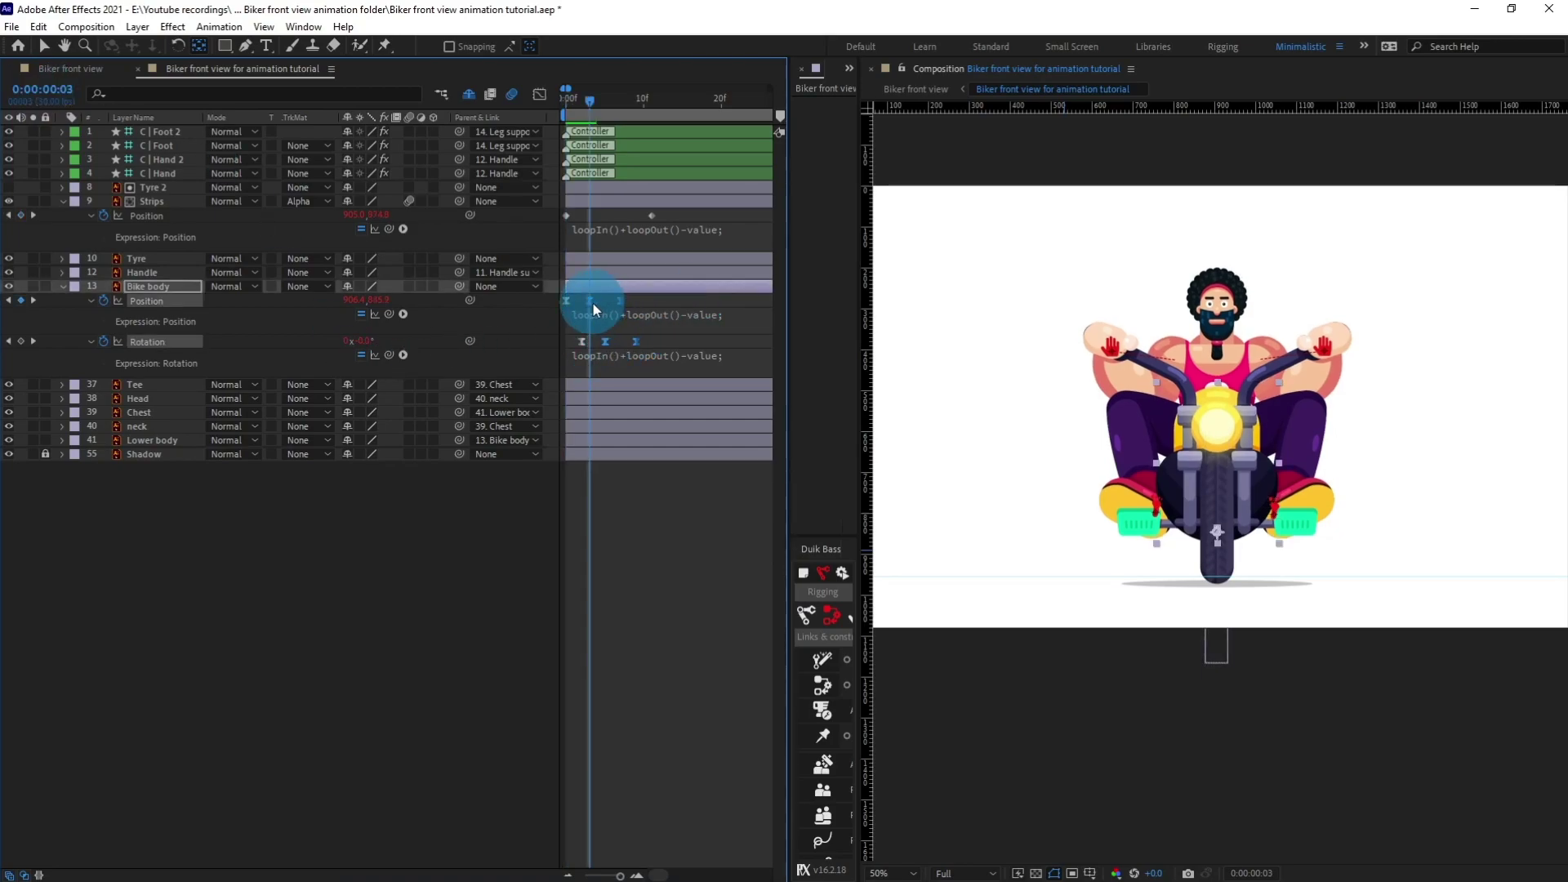
Step: Move the Bike body's last Position and Rotation keyframes one frame earlier, placing the last Position keyframe at frame 6
left_click(32, 102)
type("+")
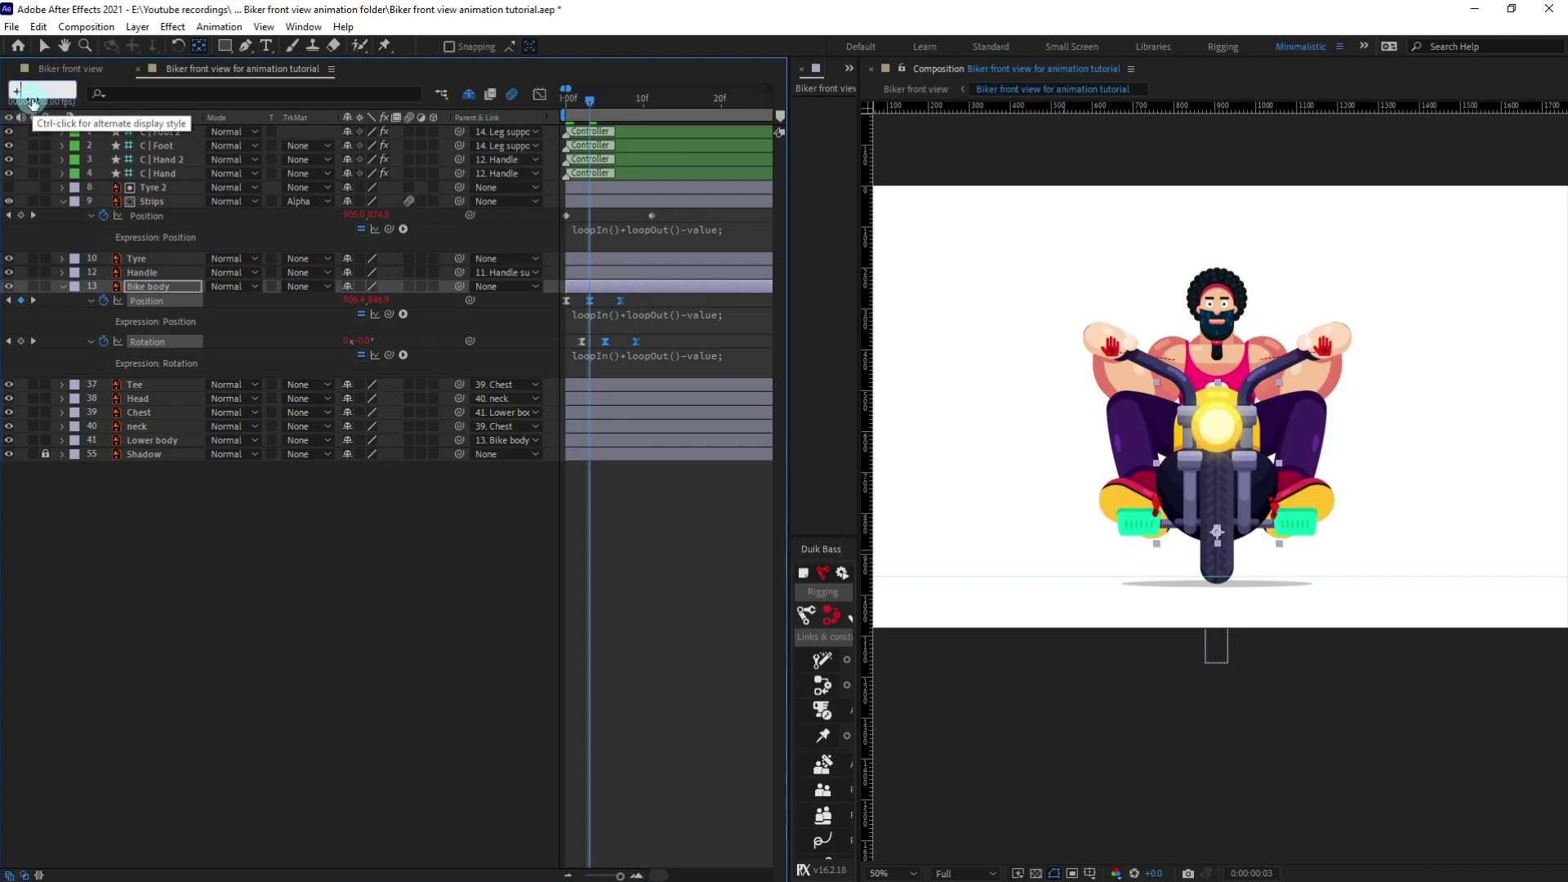
type("0.3")
key("Return")
left_click_drag(655, 304, 612, 361)
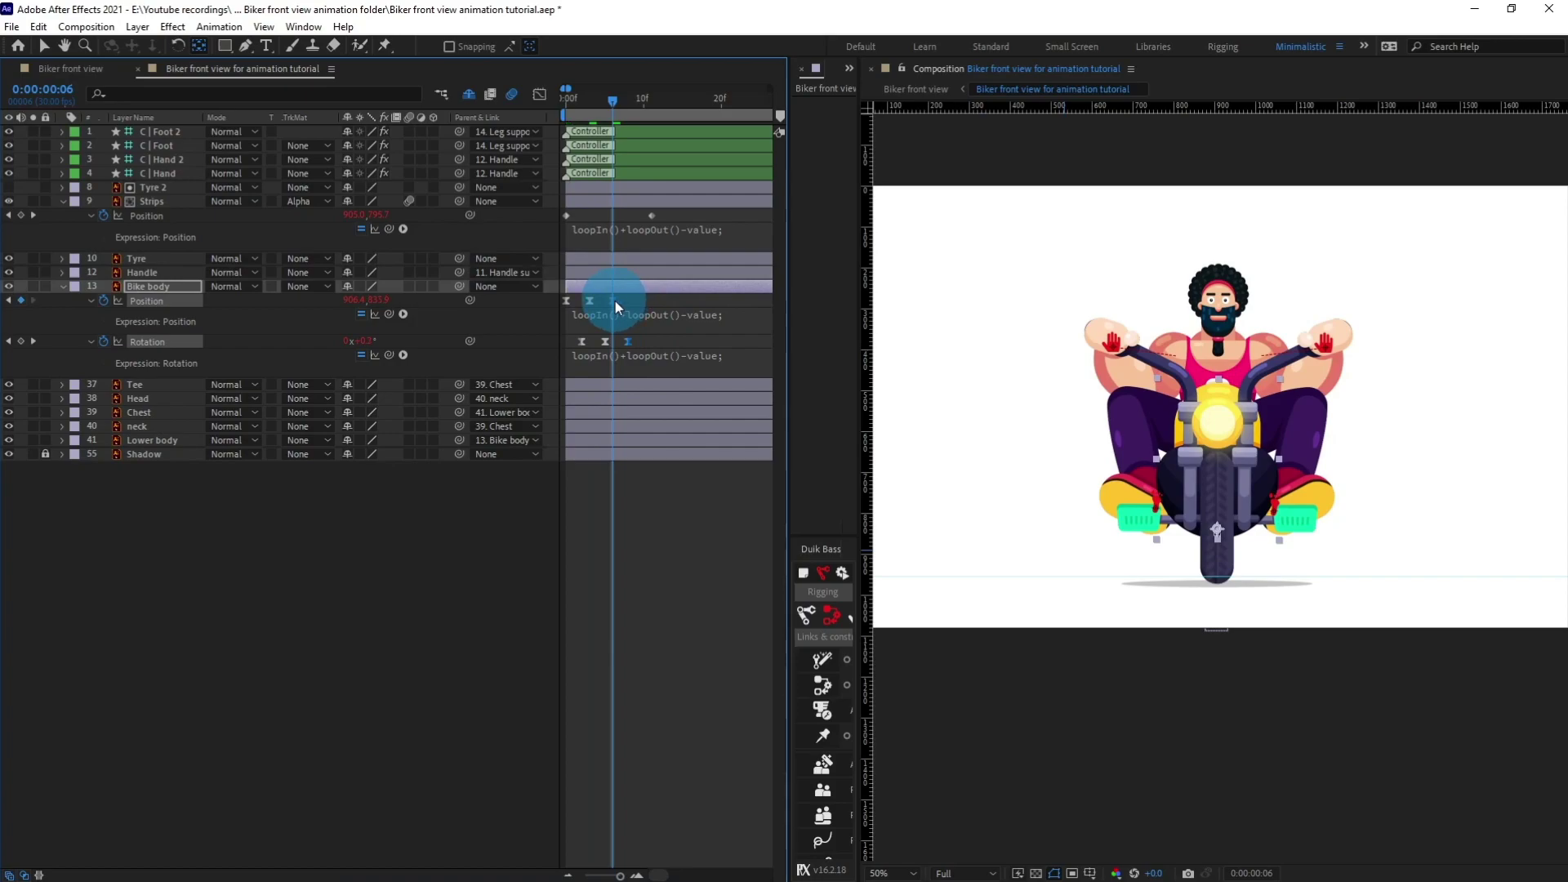
Step: Preview the faster bike body bounce from frame 0, save the project and deselect the keyframes
left_click_drag(575, 98, 522, 106)
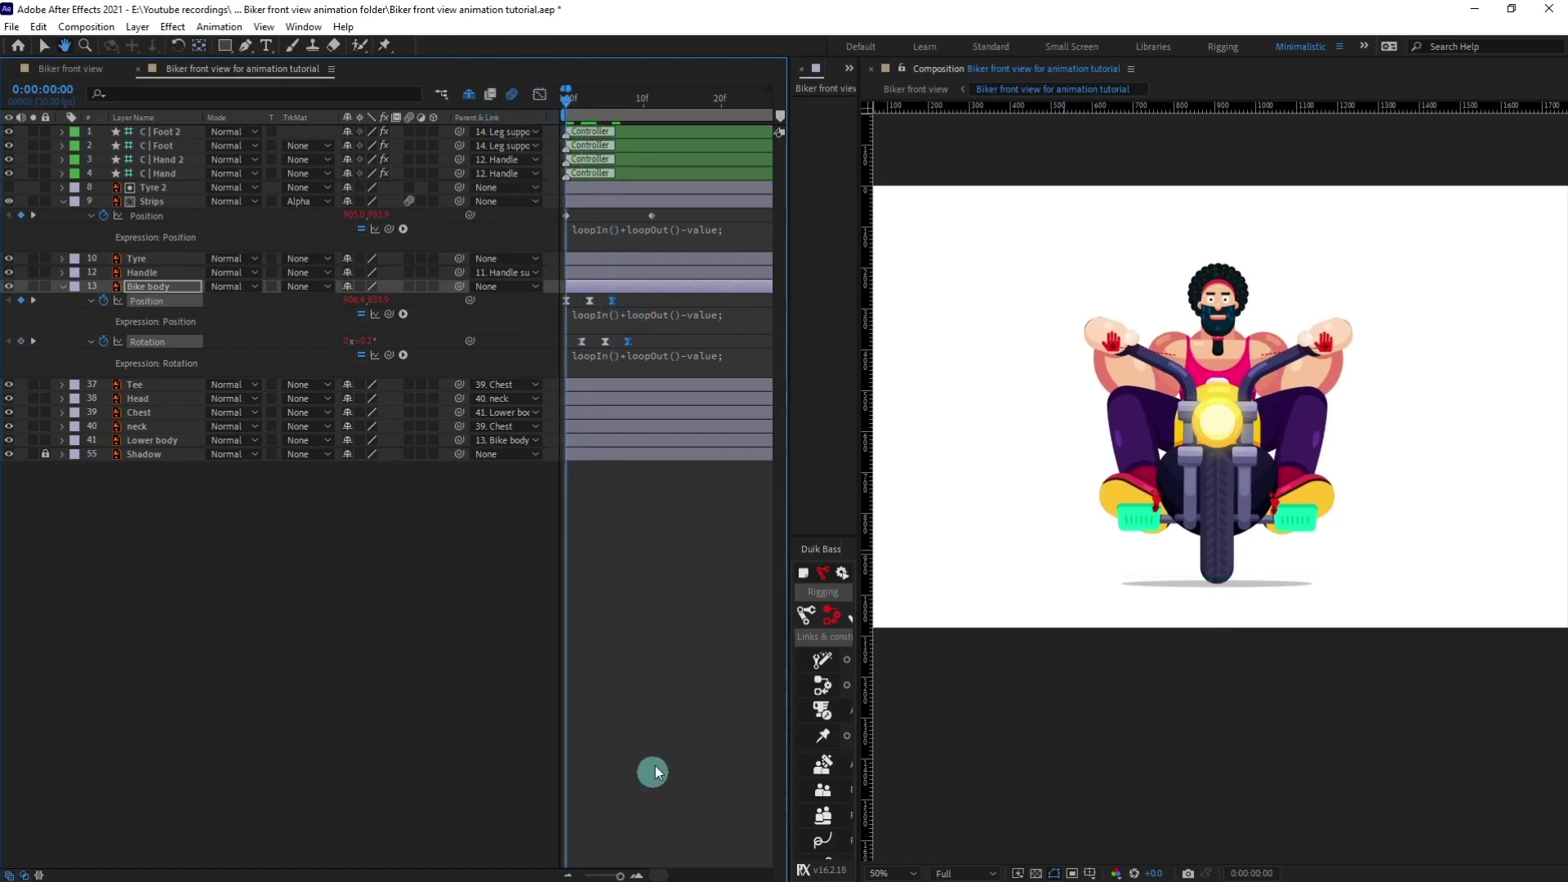
key("space")
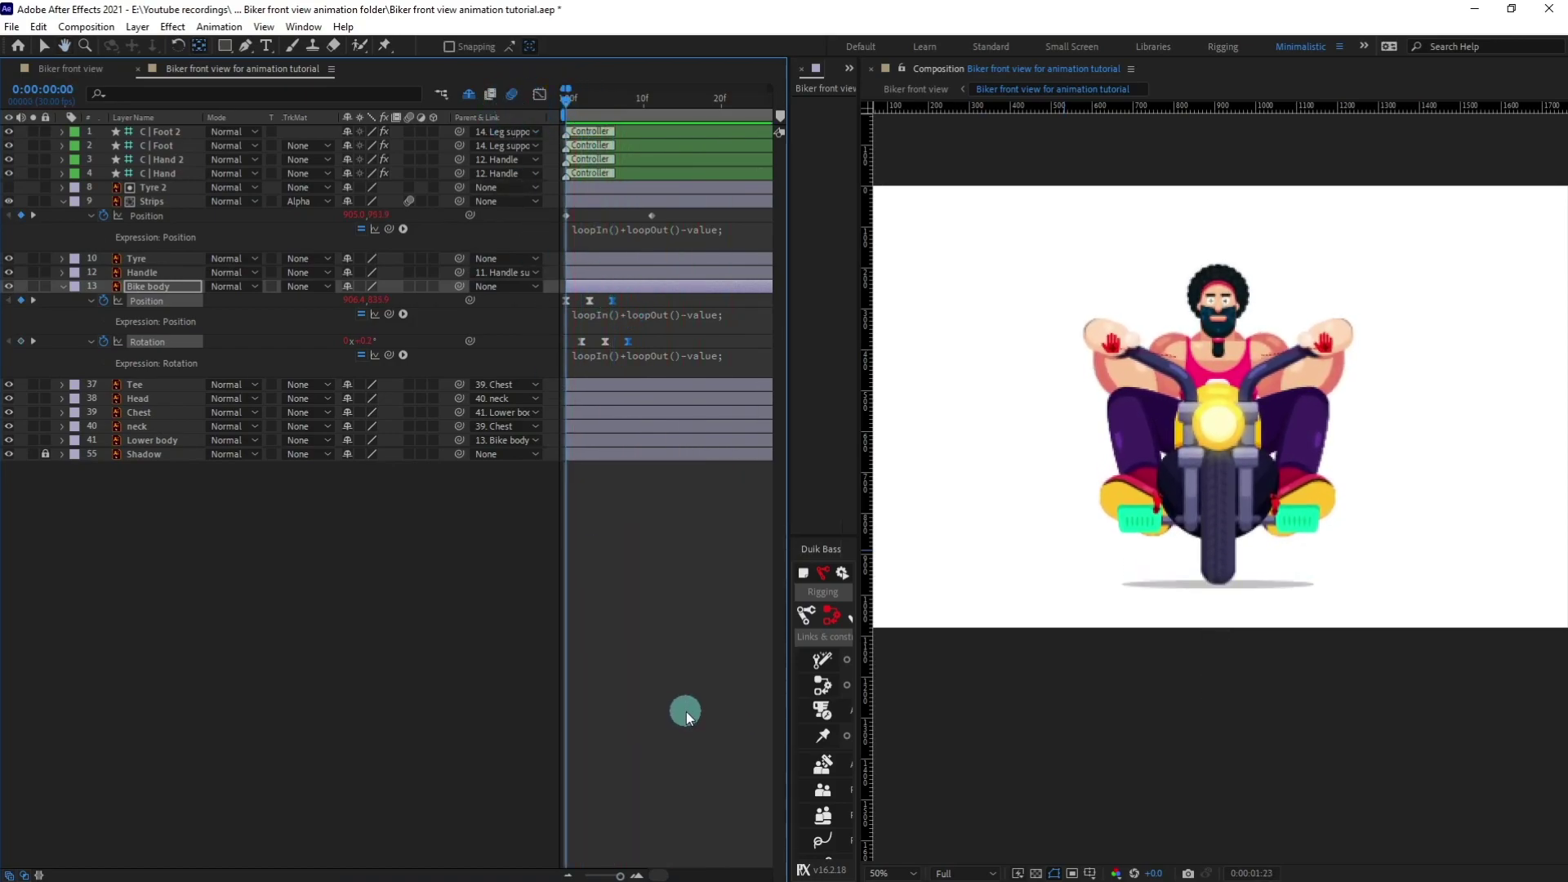
left_click(635, 545)
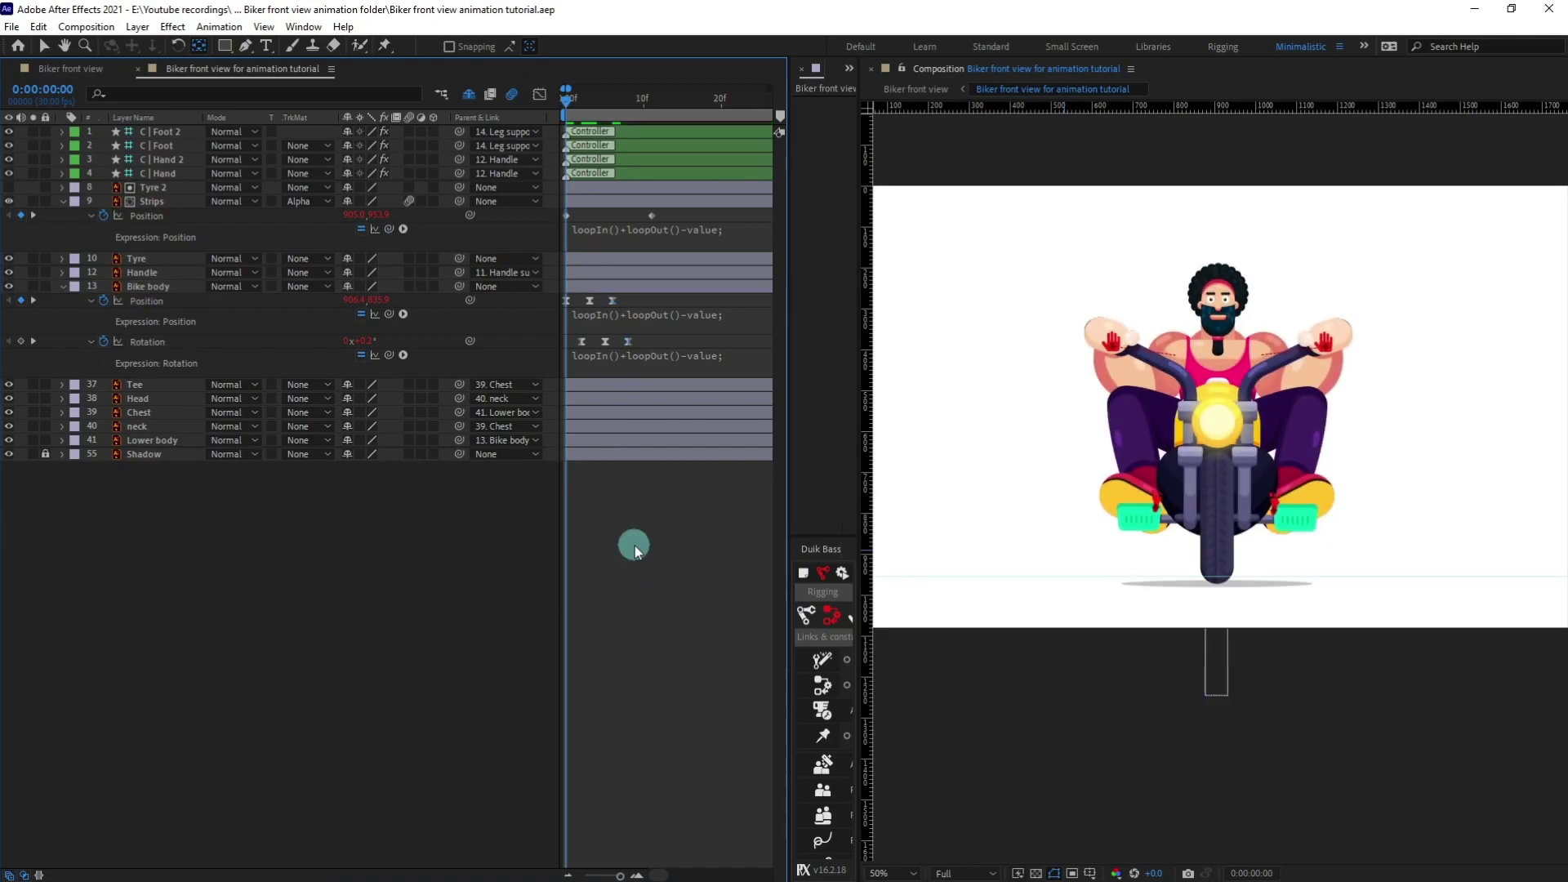
Step: Keyframe the Handle layer's Position at frame 0, and nudge the handle slightly down for a second keyframe at frame 3
left_click(152, 274)
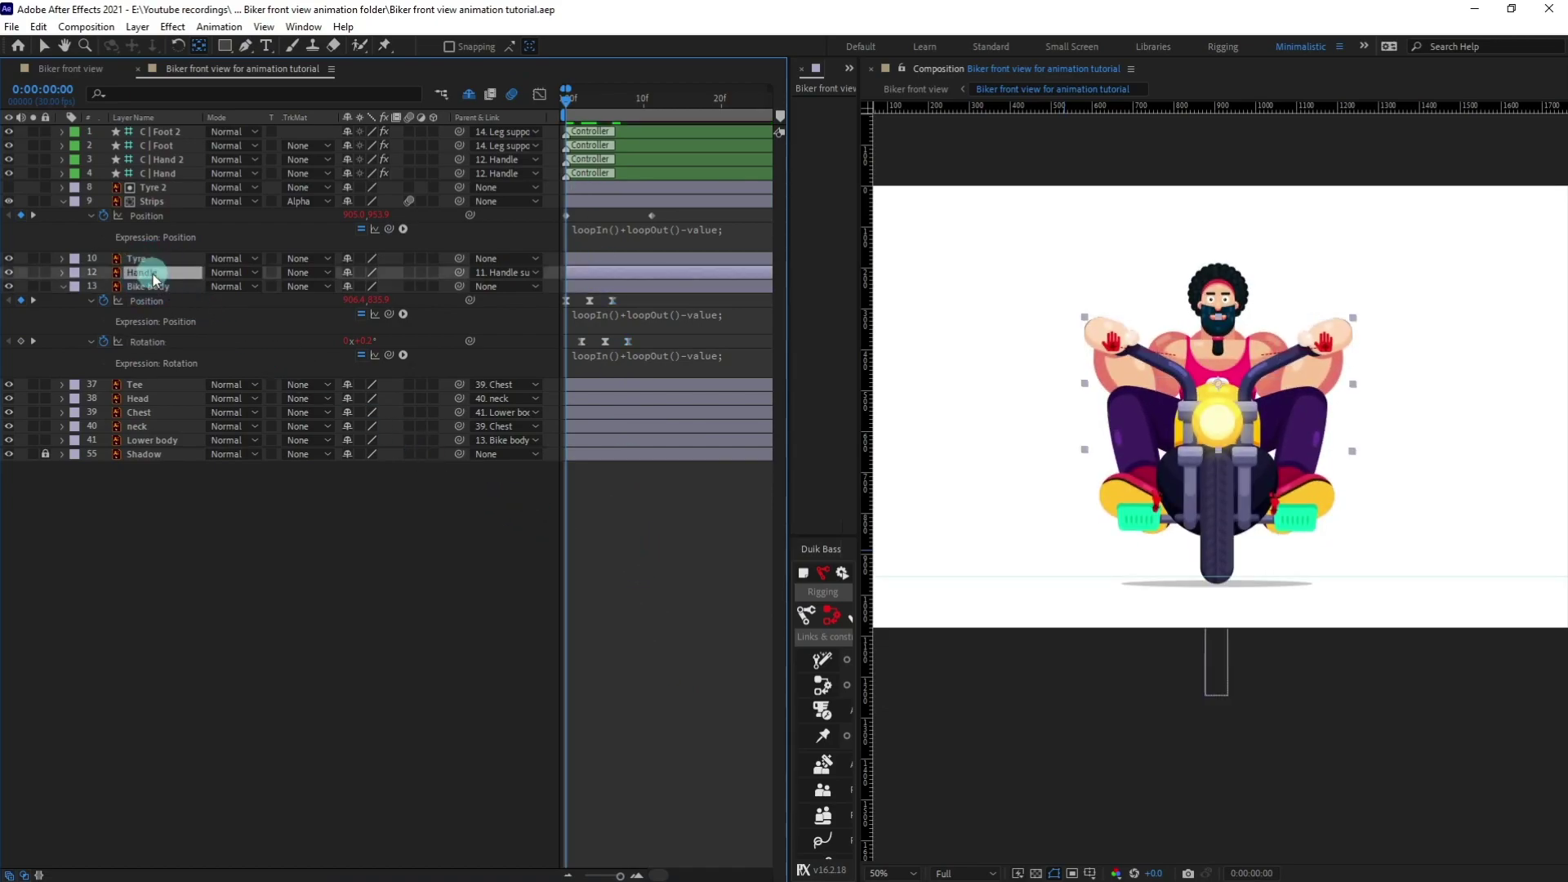
key("p")
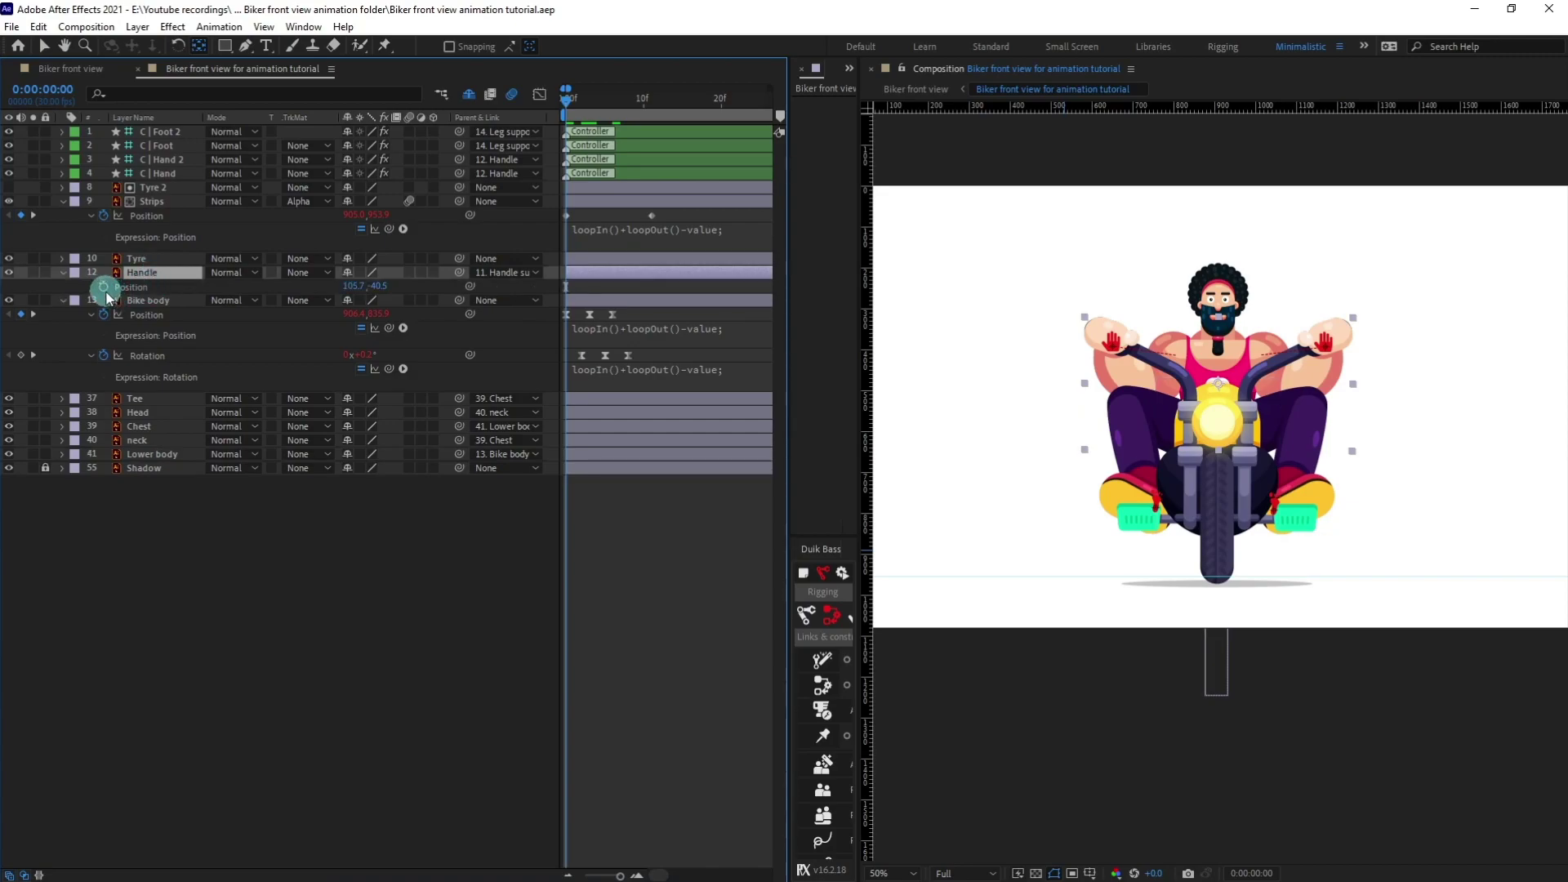
left_click_drag(590, 99, 587, 102)
key("equal")
left_click_drag(633, 573, 740, 587)
key("Down")
key("Down")
key("Down")
key("Down")
key("Down")
key("Down")
key("Down")
key("Down")
key("Down")
key("Down")
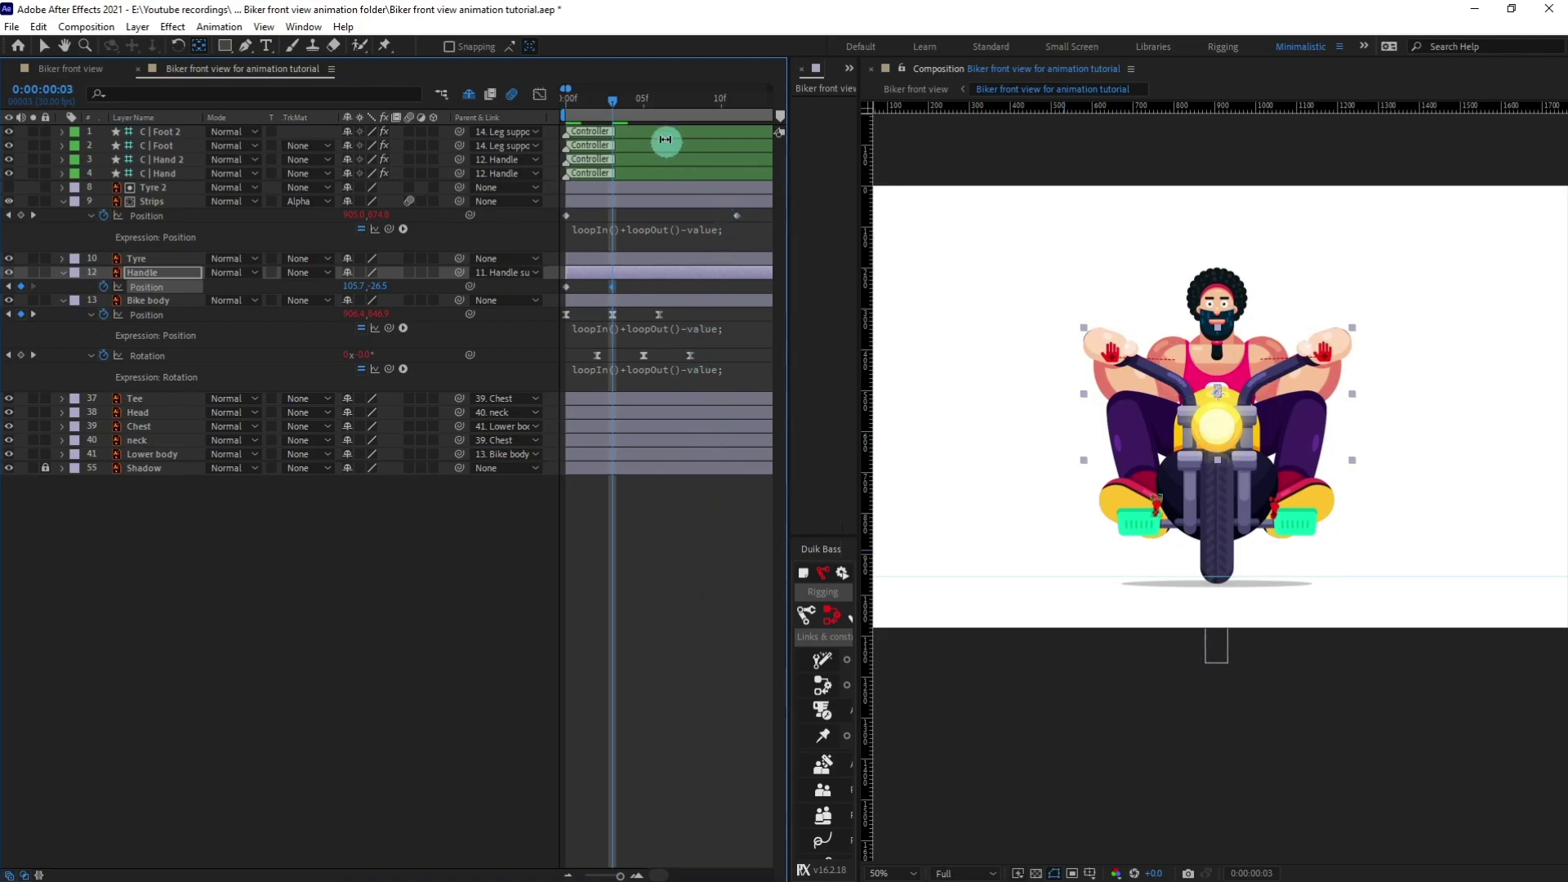
Step: Copy the Handle's first Position keyframe to frame 6 and apply Easy Ease to all three keyframes
left_click(659, 98)
left_click_drag(583, 283, 544, 294)
key("ctrl+c")
key("ctrl+v")
left_click_drag(674, 284, 543, 294)
key("F9")
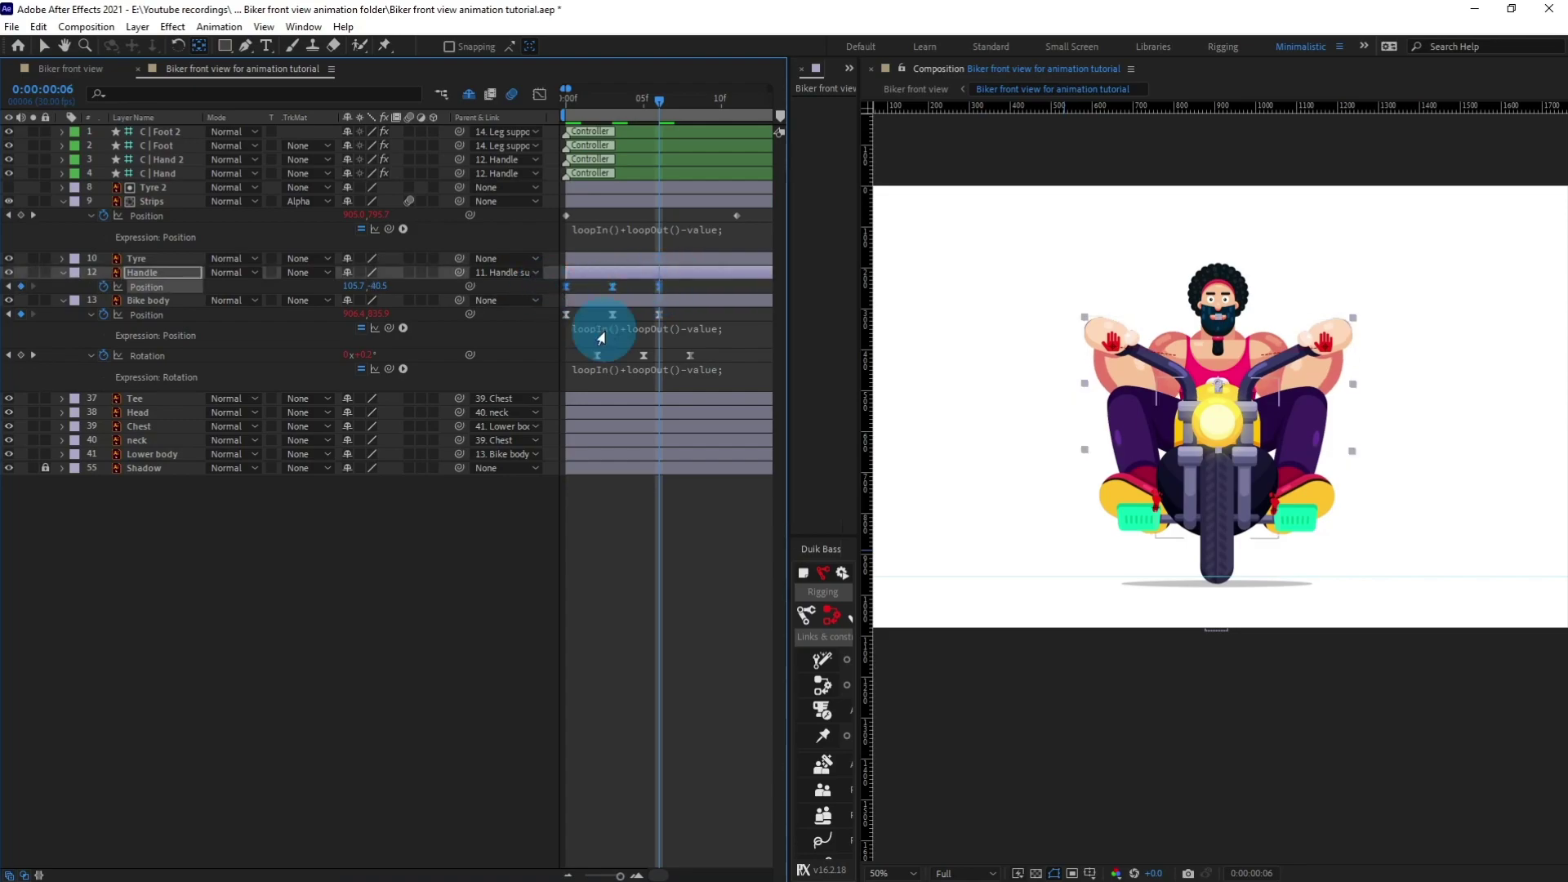
Step: Copy the Bike body's loopIn()+loopOut()-value; expression to the Handle's Position
left_click(595, 331)
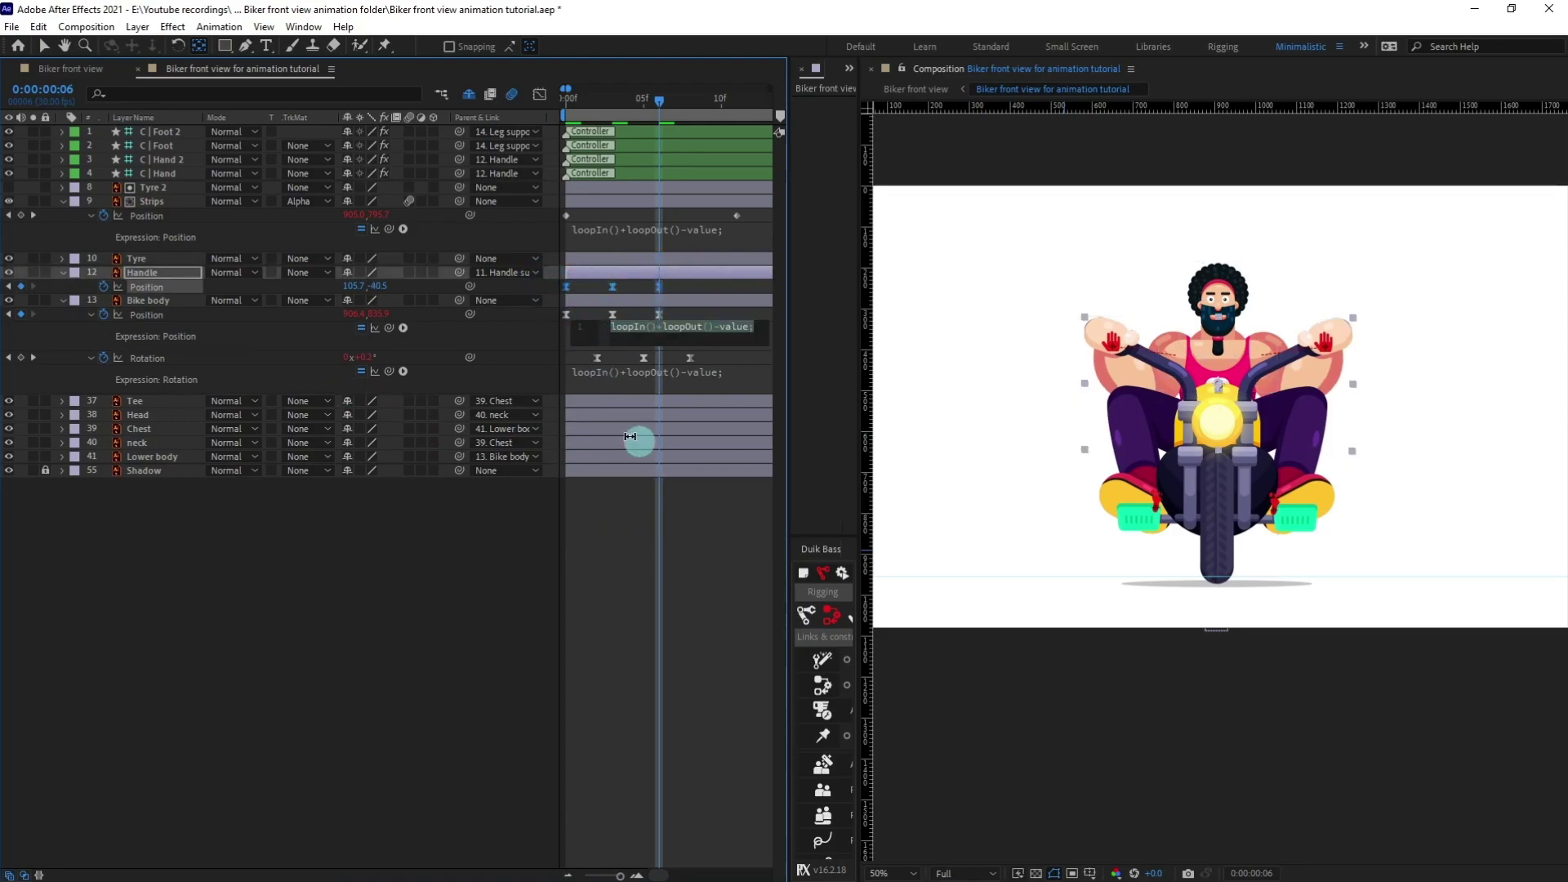
left_click(103, 287, "alt")
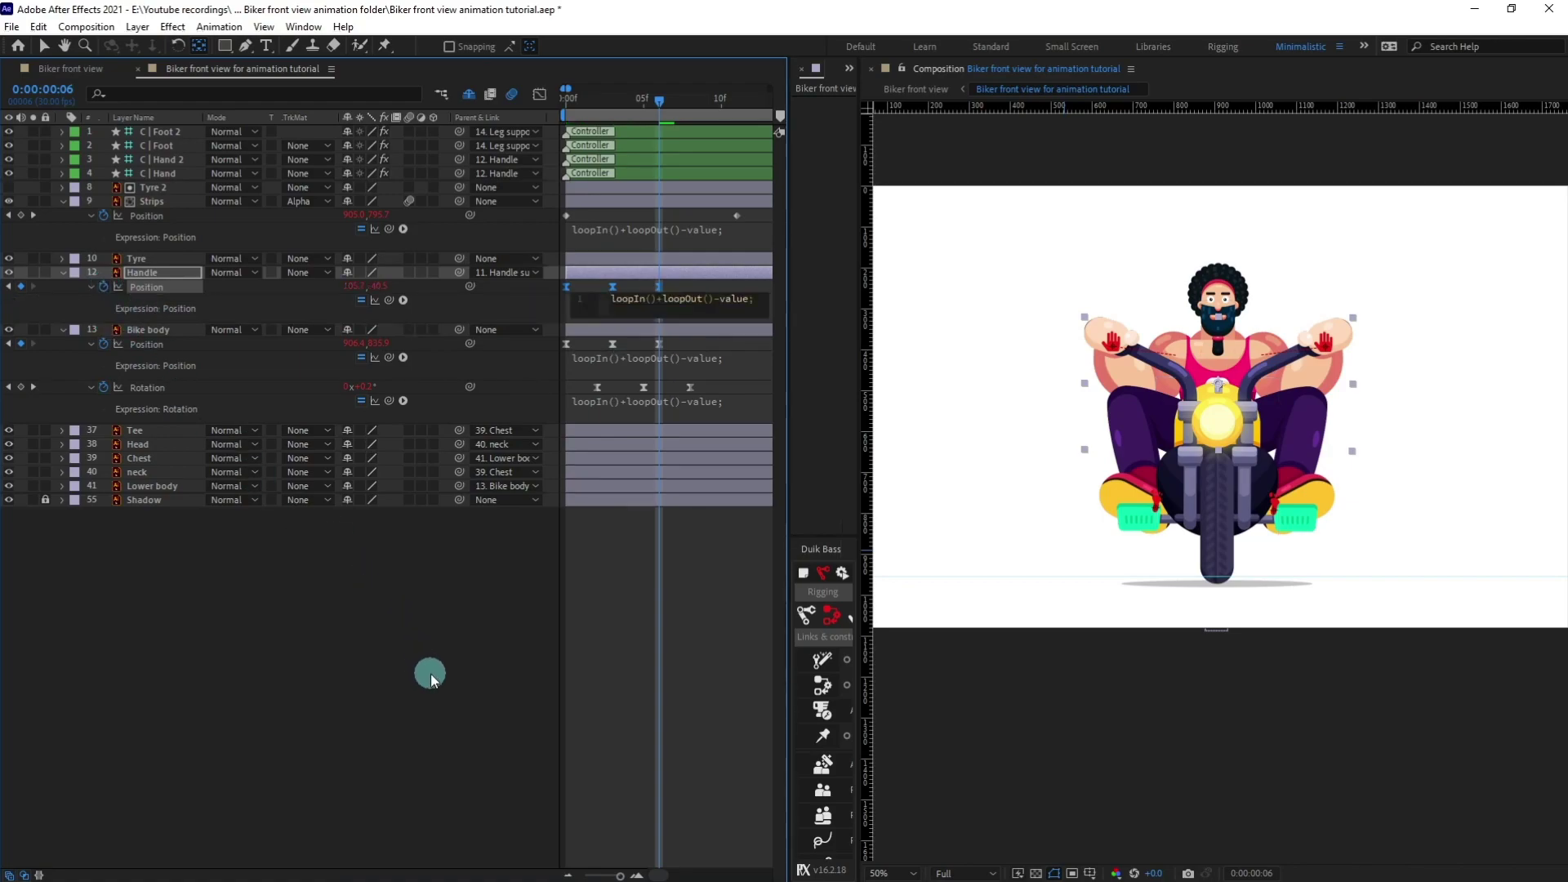
key("ctrl+v")
left_click(620, 350)
Step: Shift the Handle's Position keyframes two frames later so they start at frame 2, and preview from frame 0
left_click_drag(679, 285, 595, 288)
left_click_drag(601, 101, 503, 101)
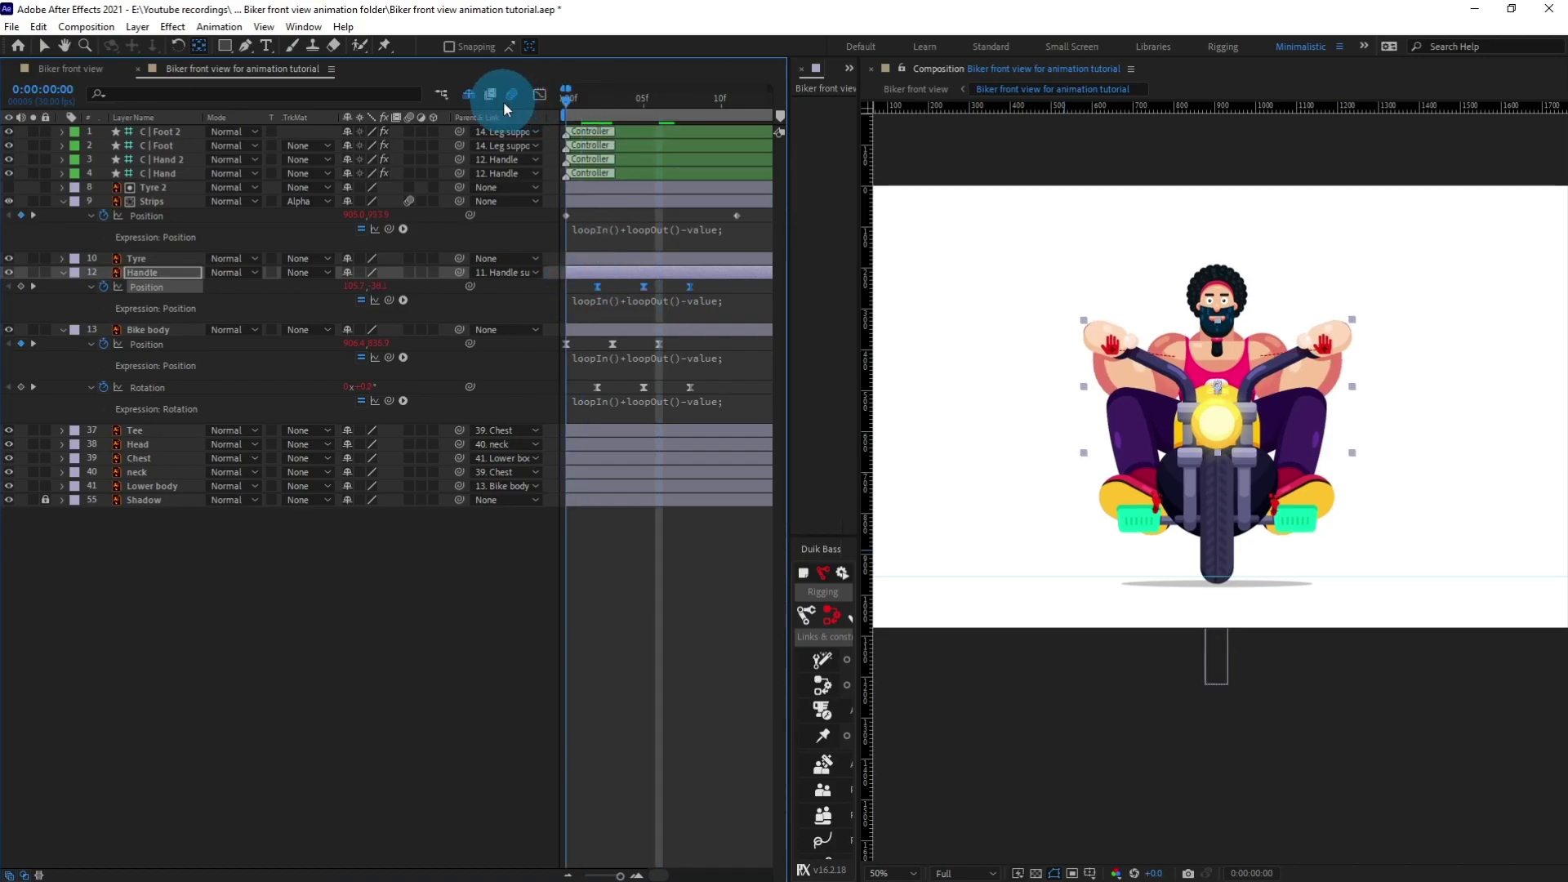
key("space")
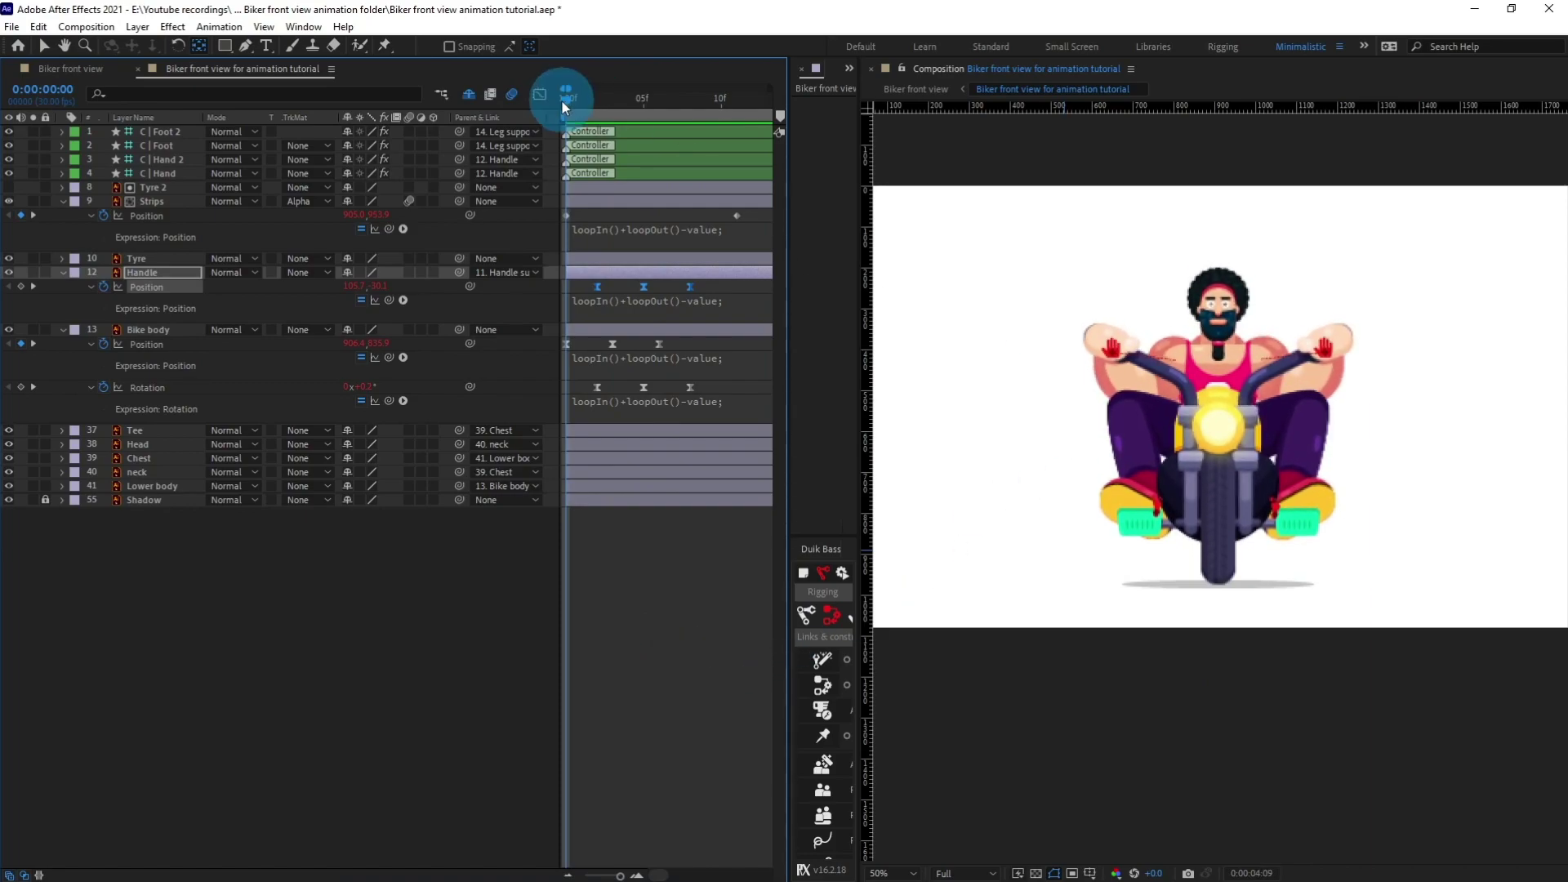
left_click(562, 101)
left_click(710, 665)
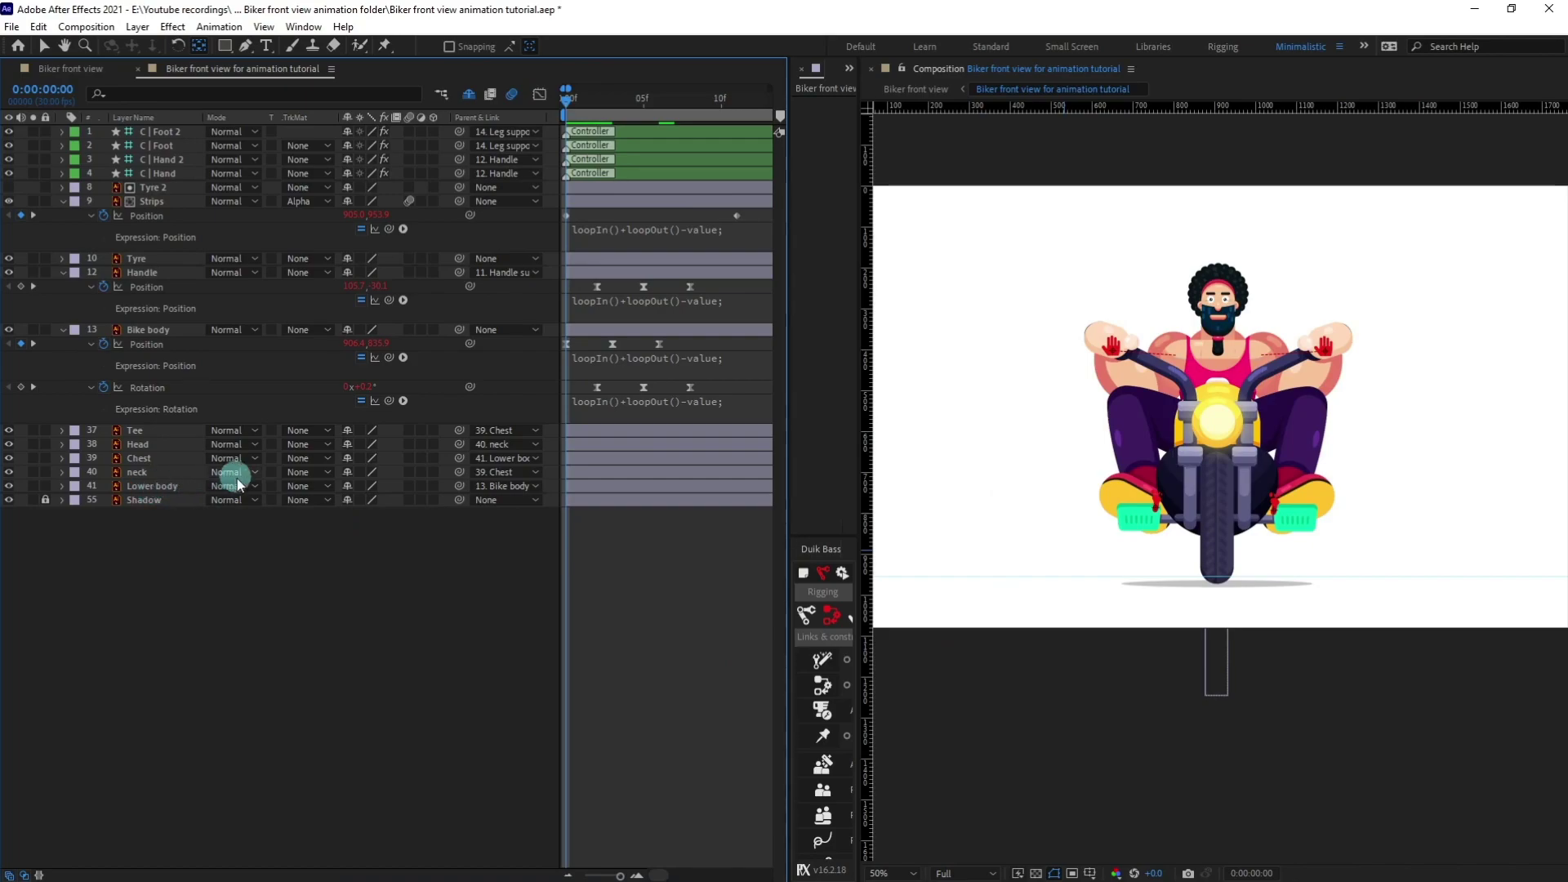
Step: Add Position and Rotation keyframes to the Lower body layer at frame 0
left_click(168, 488)
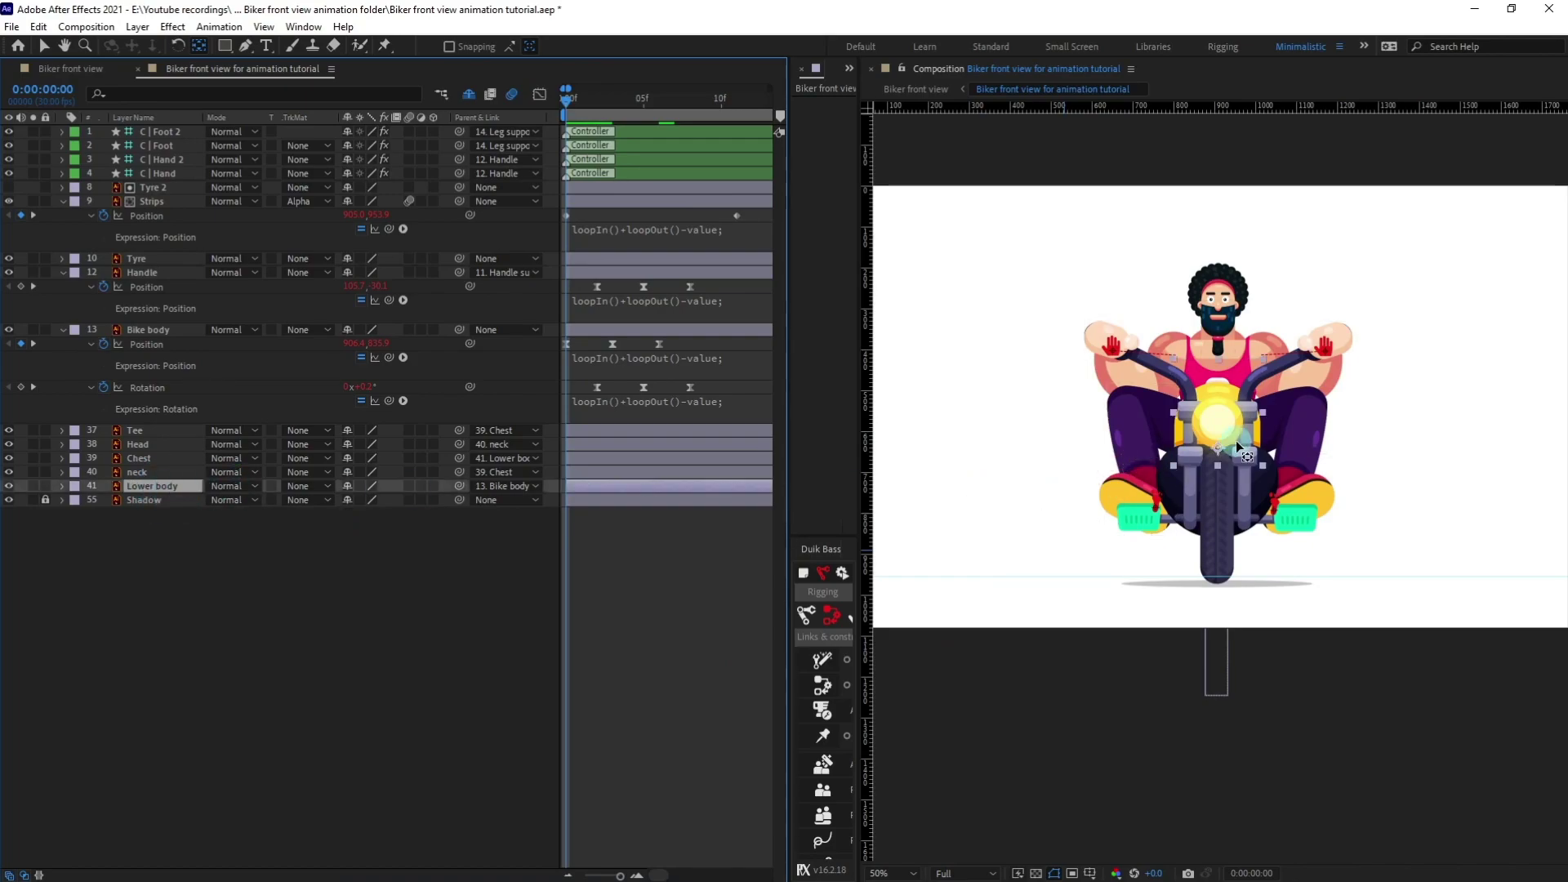
scroll(1237, 433, "up", 1)
key("v")
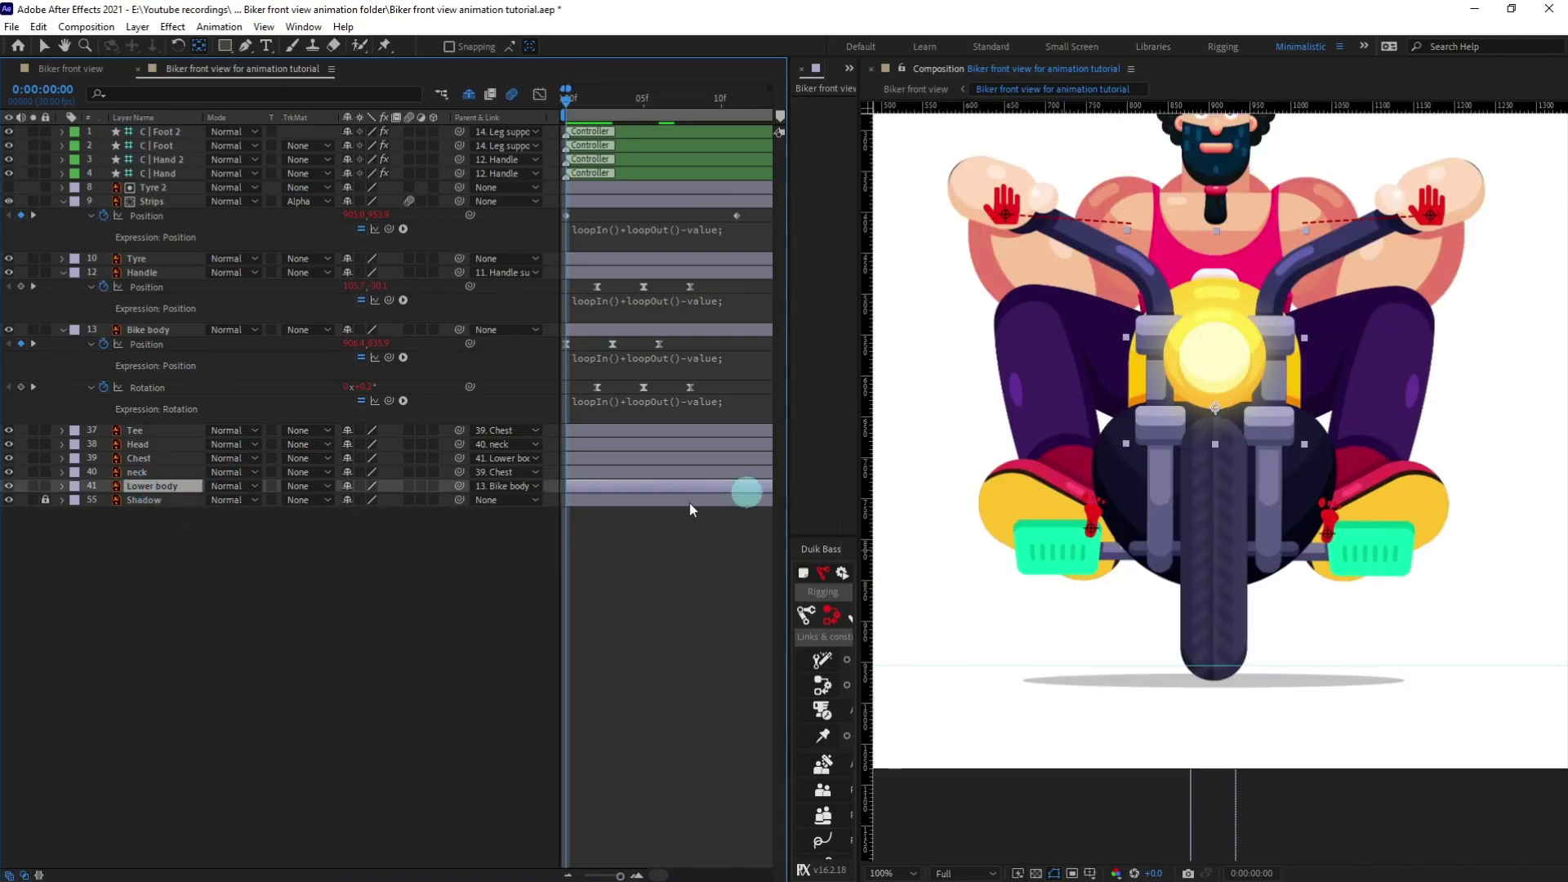
key("p")
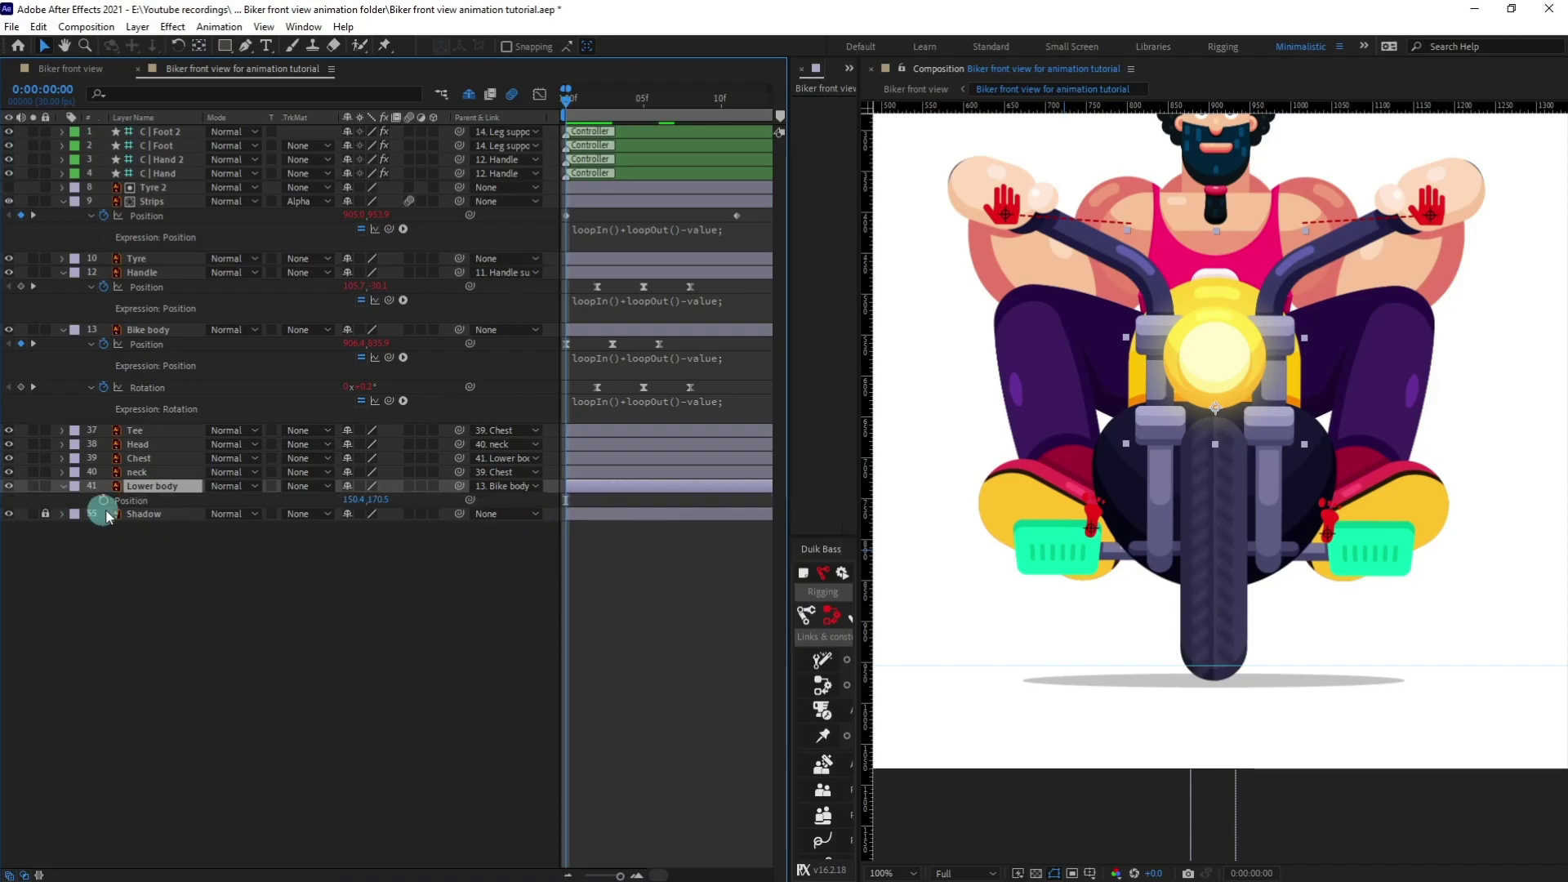
key("r")
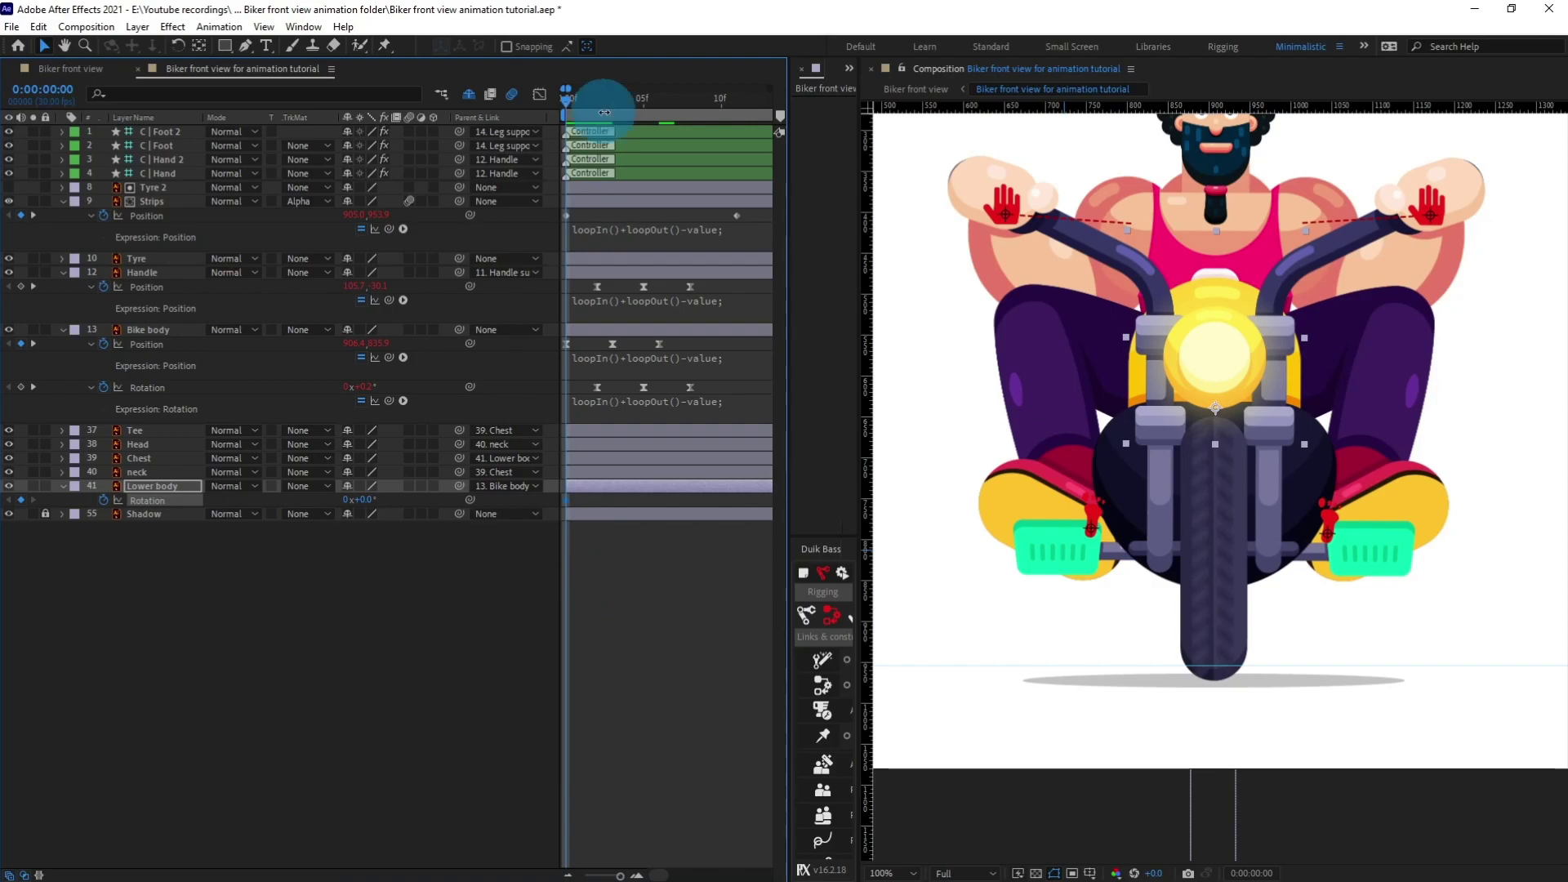
Step: Show the Lower body's Position and Rotation together, and nudge the layer down to Position 150.4, 185.5 at frame 3
left_click(610, 100)
left_click(253, 569)
left_click(183, 491)
key("shift+p")
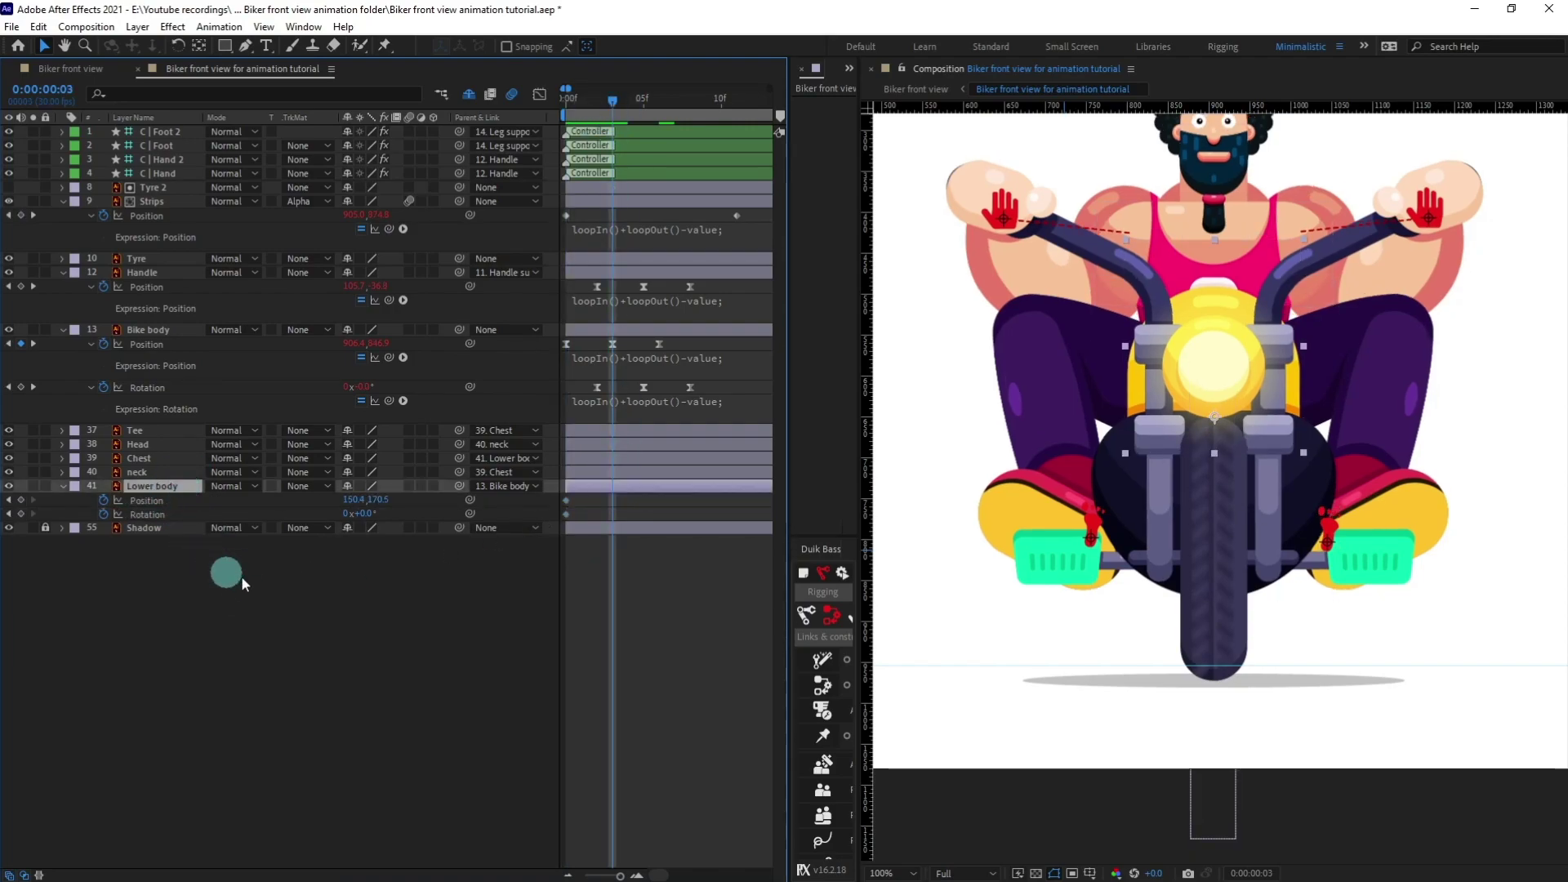
left_click(192, 501)
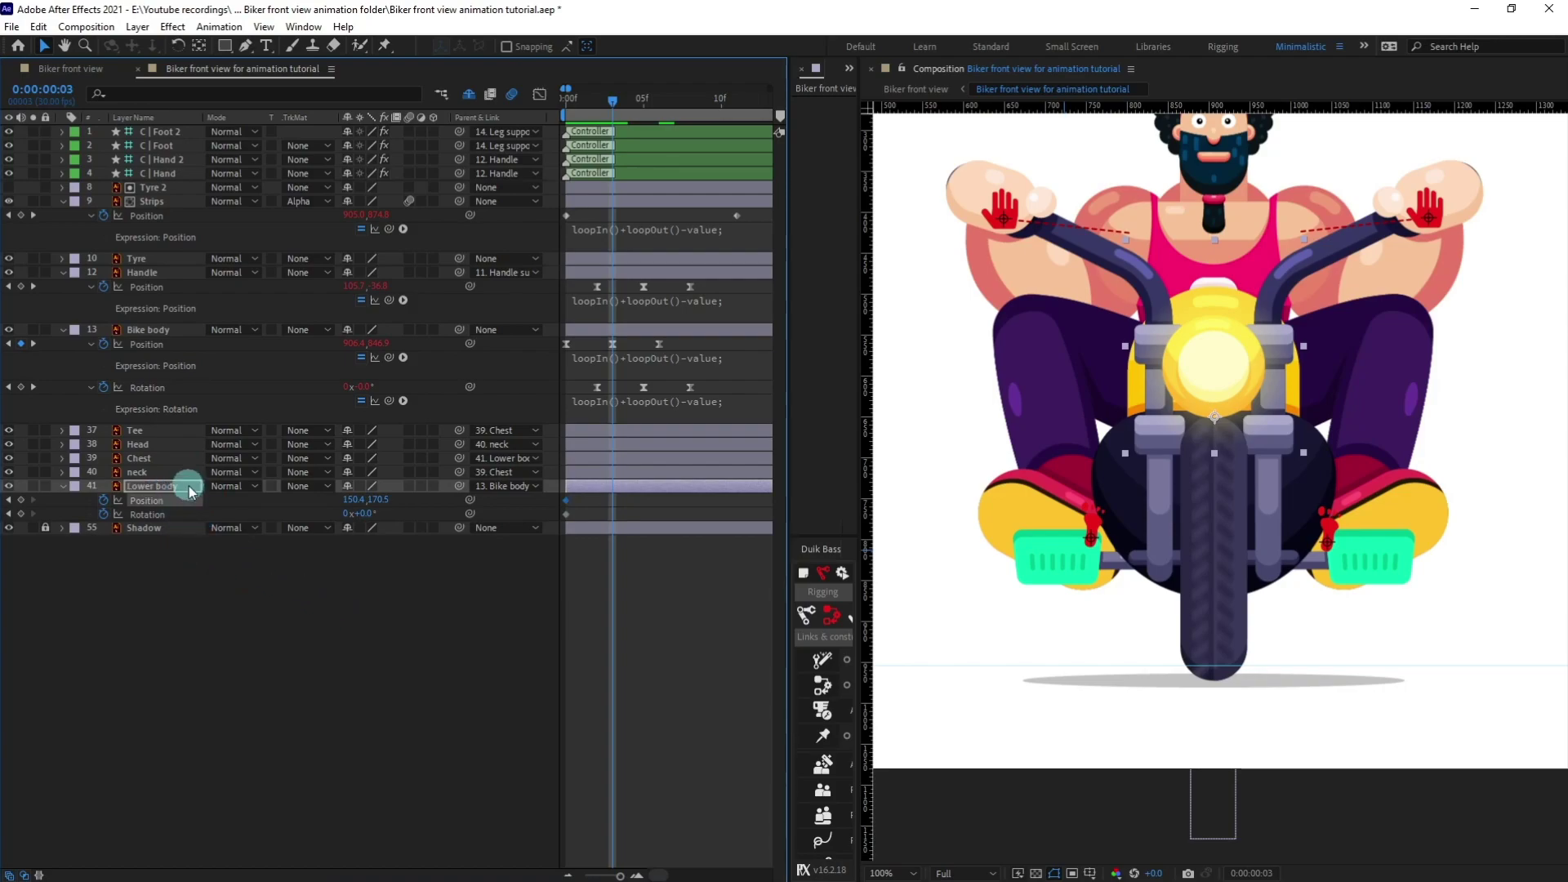
key("Down")
key("Down")
key("Down")
key("Down")
key("Down")
key("Down")
key("Down")
key("Down")
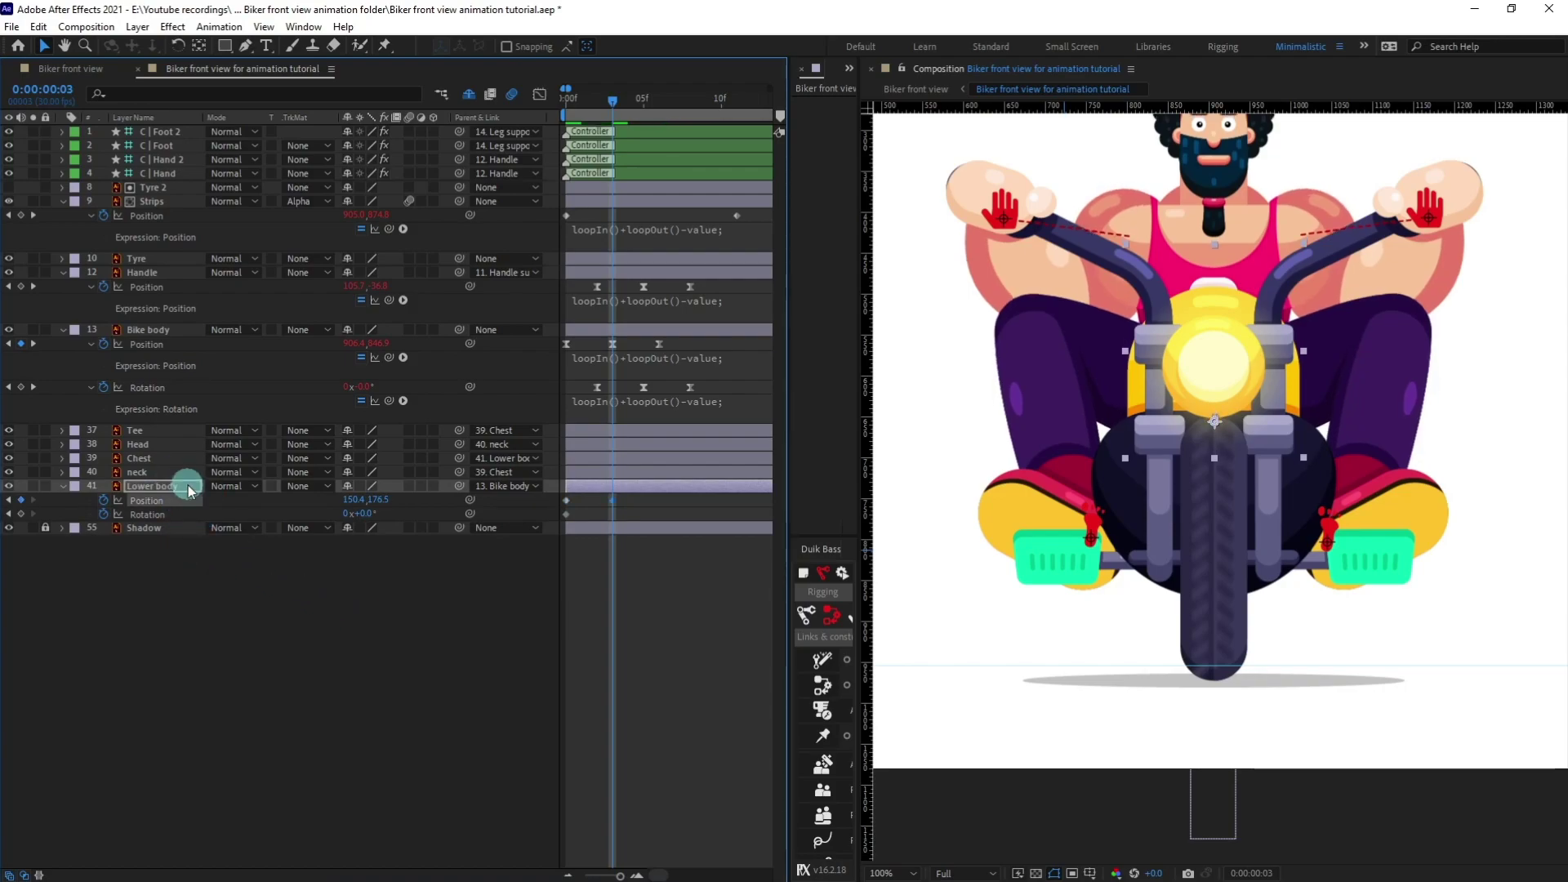
key("Down")
key("Down")
key("Down")
key("Down")
key("Down")
key("Down")
key("Down")
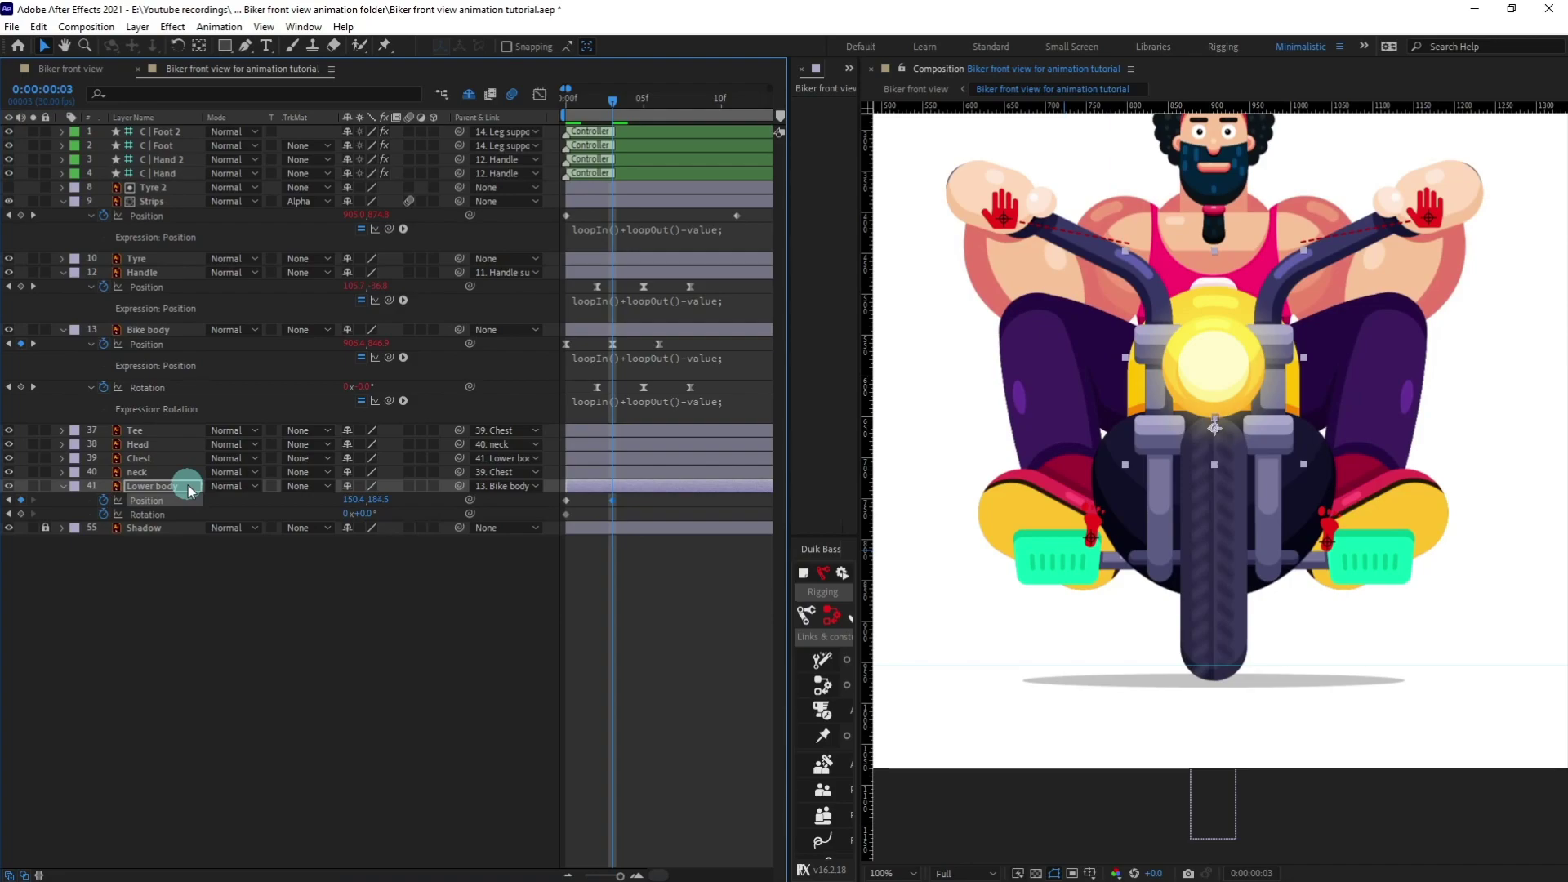
Step: Set the Lower body's Rotation to -0.5° at frame 3 and 0.5° at frame 0
left_click(364, 517)
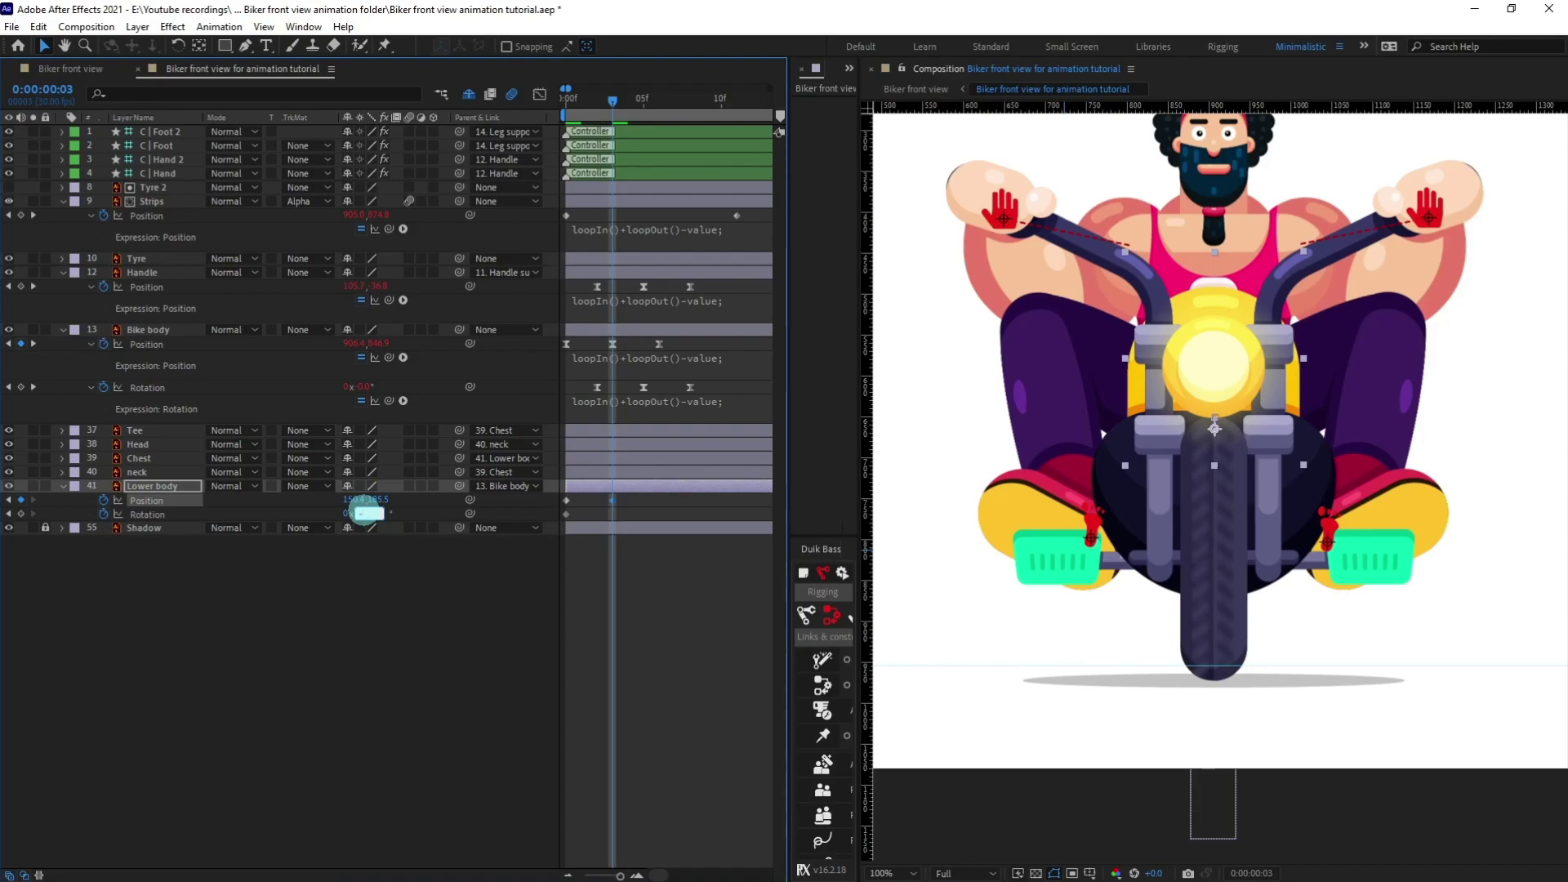
type("-0.5")
key("Return")
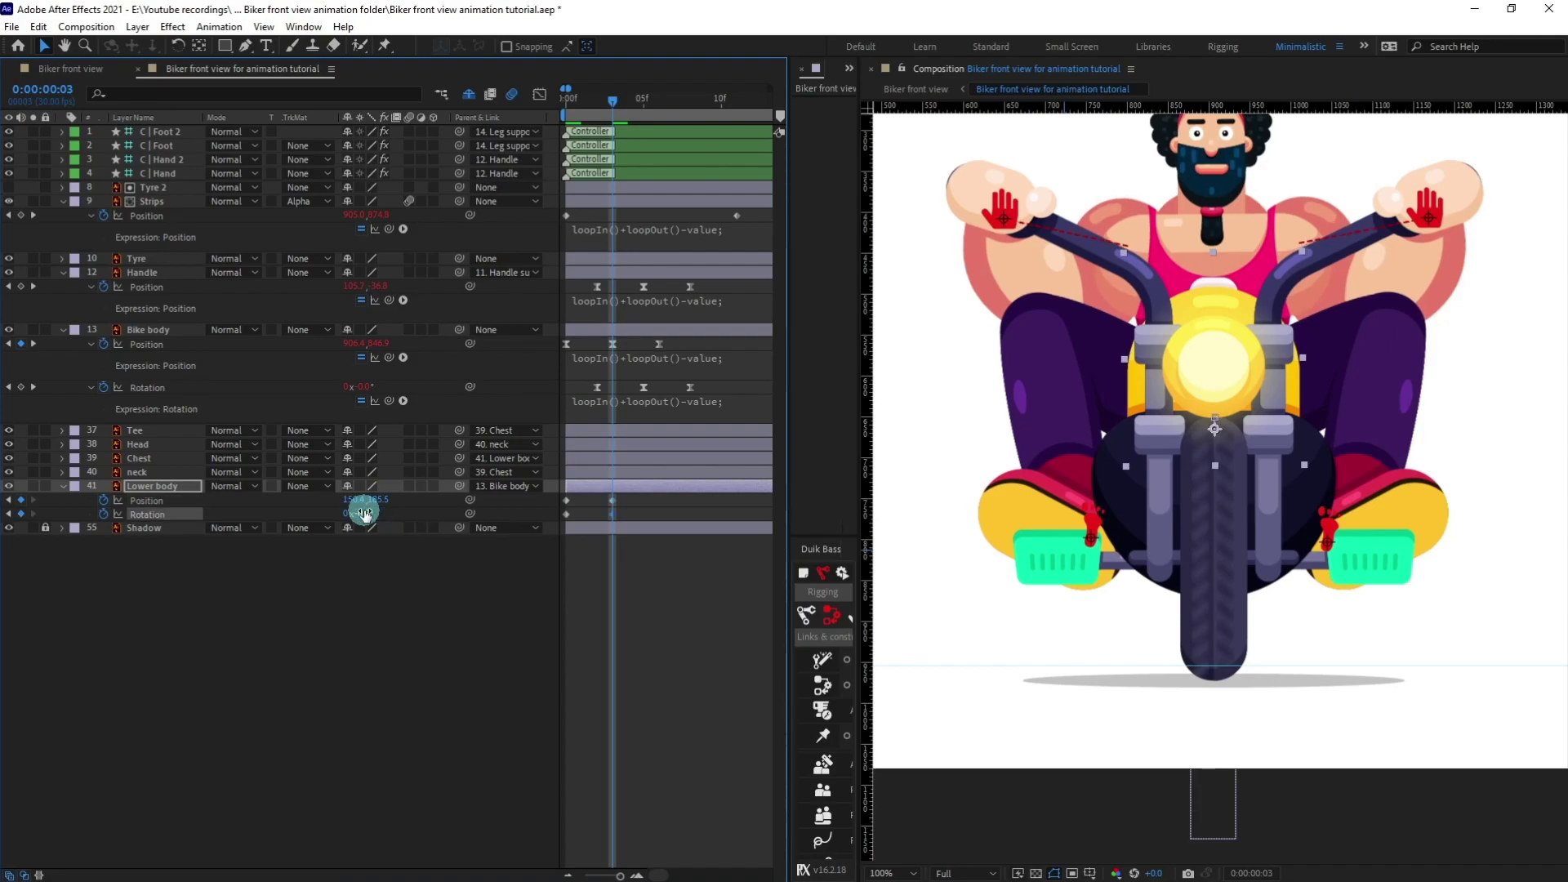
left_click_drag(590, 112, 513, 112)
left_click(366, 514)
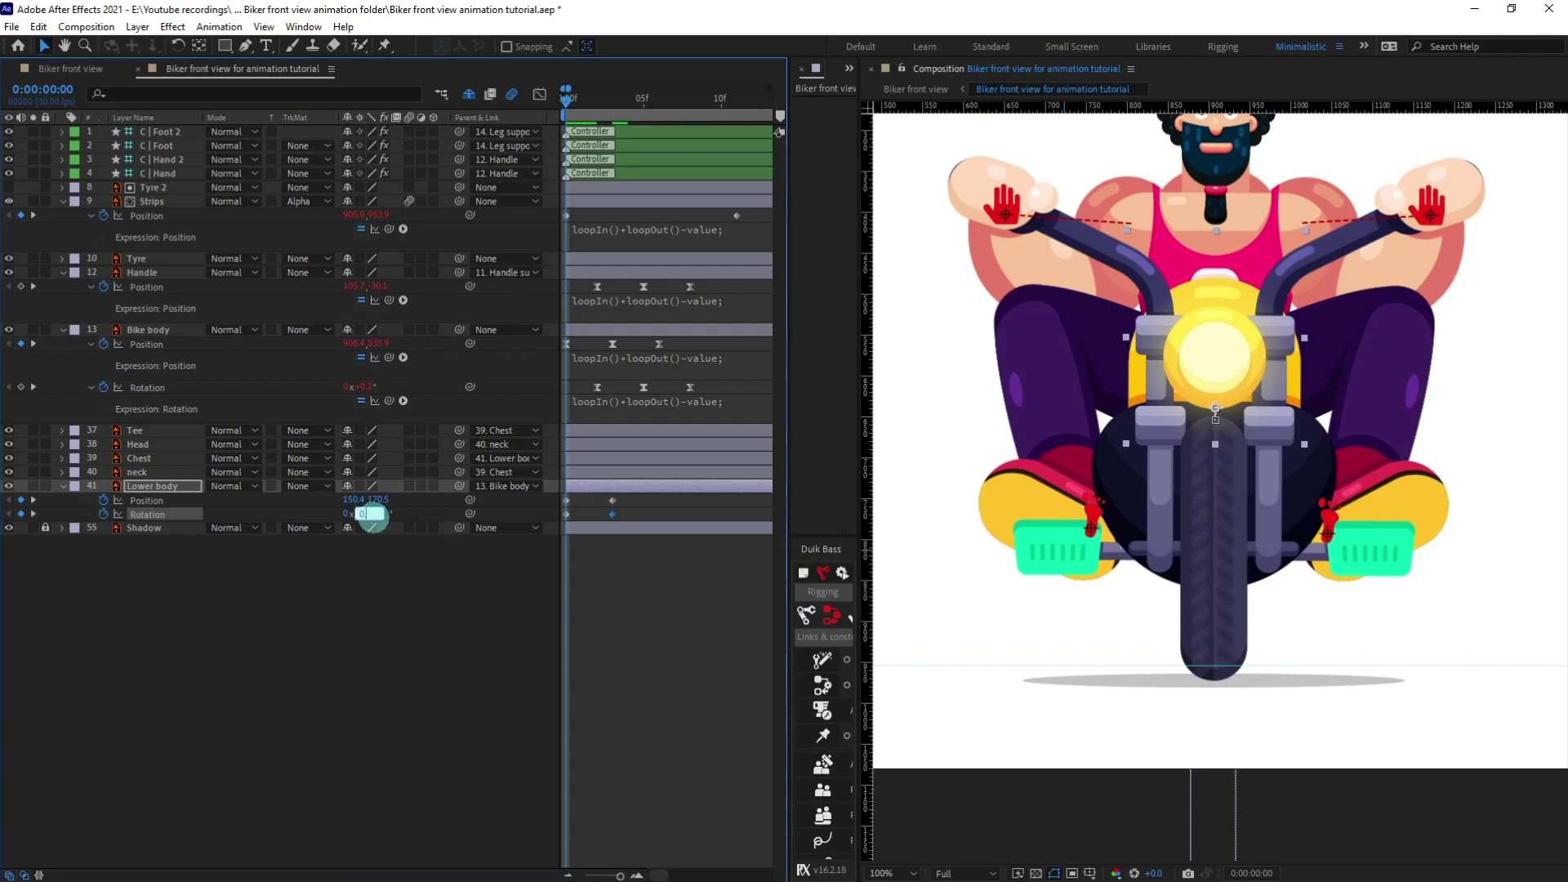
type("0.5")
key("Return")
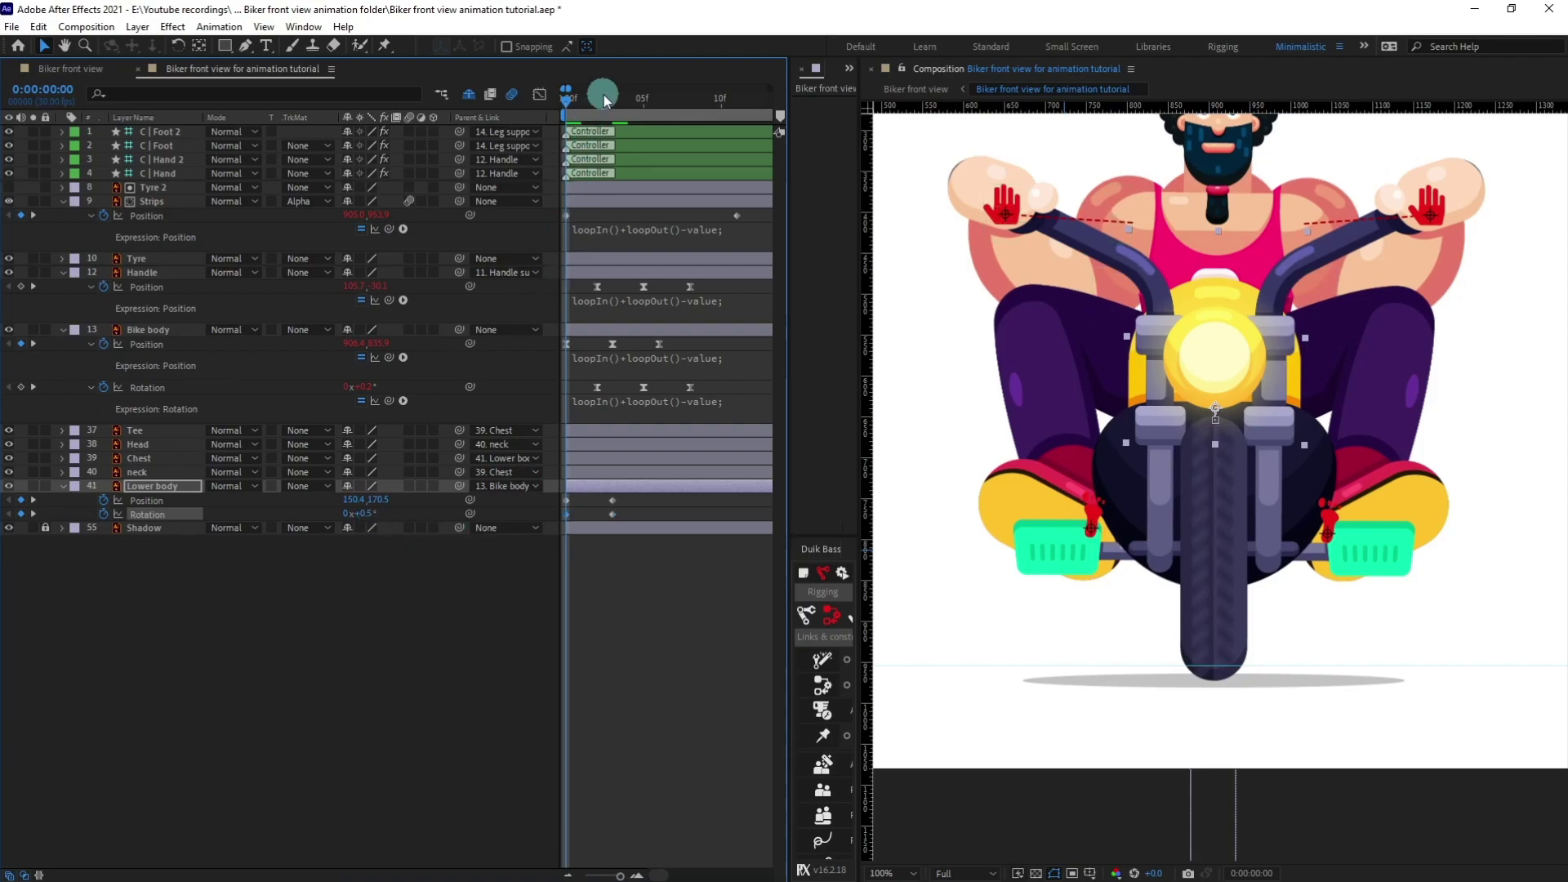
Step: Copy the Lower body's frame 0 Position and Rotation keyframes to frame 6 and apply Easy Ease to all of its keyframes
left_click(613, 98)
left_click(640, 144)
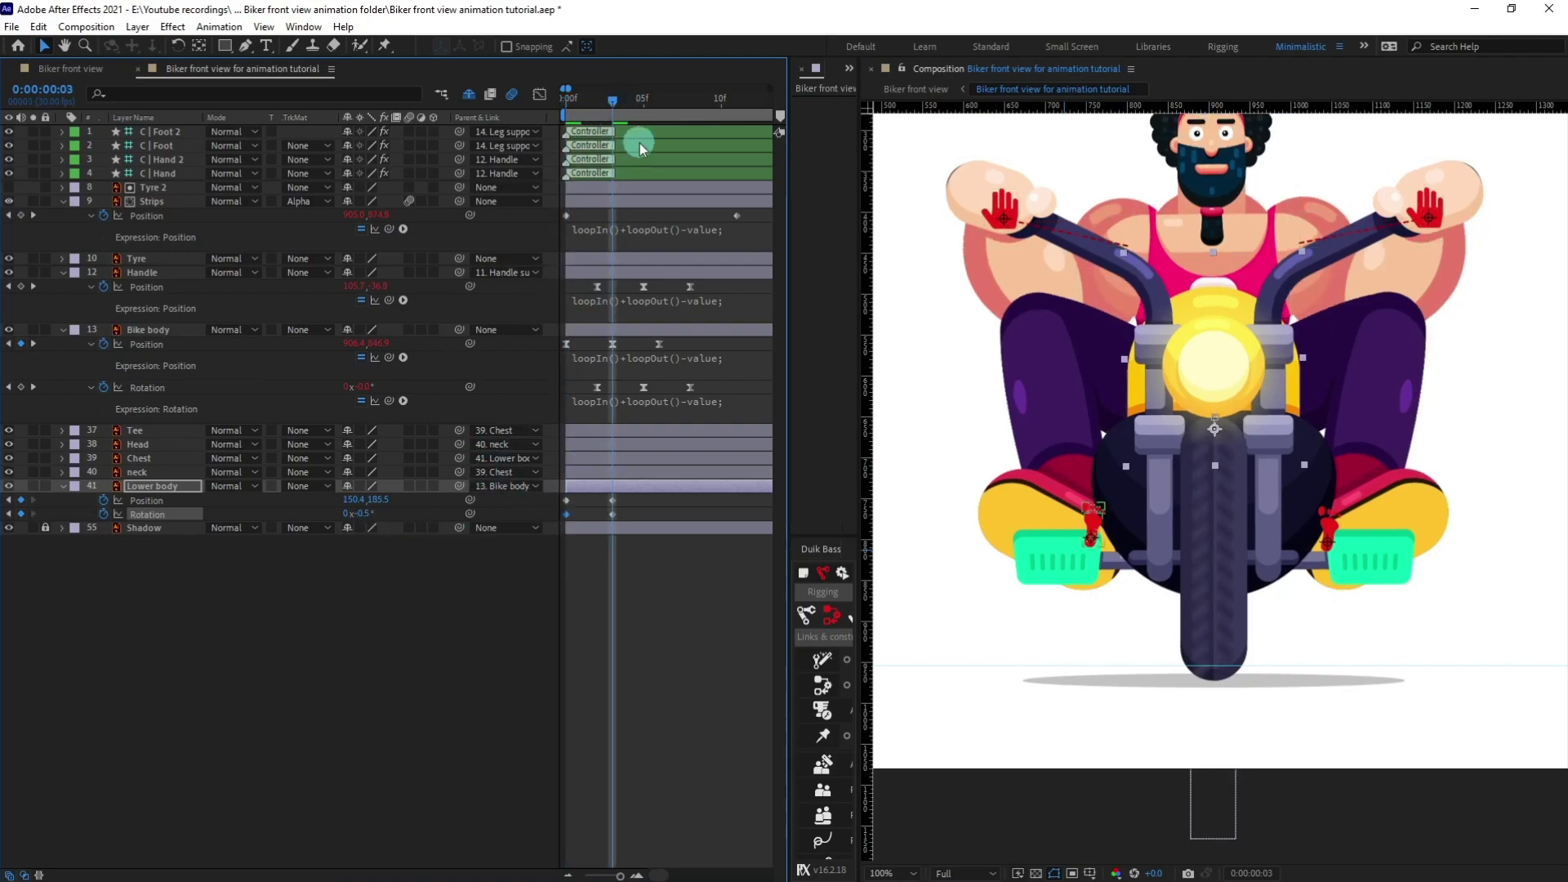
left_click(662, 100)
left_click_drag(590, 499, 542, 518)
key("ctrl+c")
key("ctrl+v")
left_click_drag(687, 499, 519, 545)
key("F9")
left_click(588, 602)
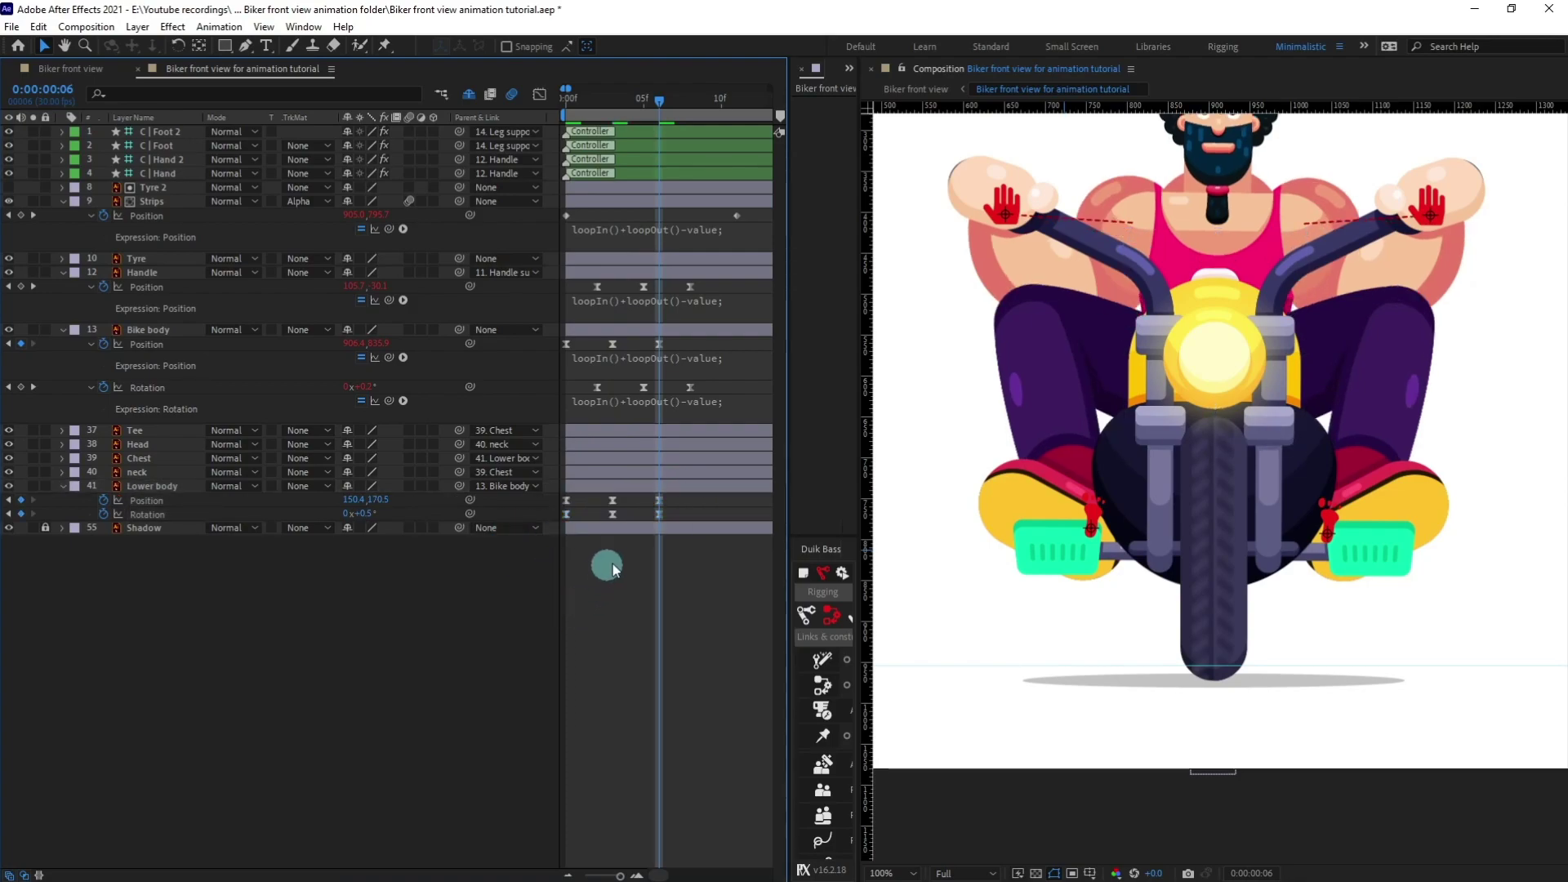
Step: Offset the Lower body's keyframes so Rotation starts at frame 3 and Position starts at frame 1
left_click_drag(682, 486, 560, 518)
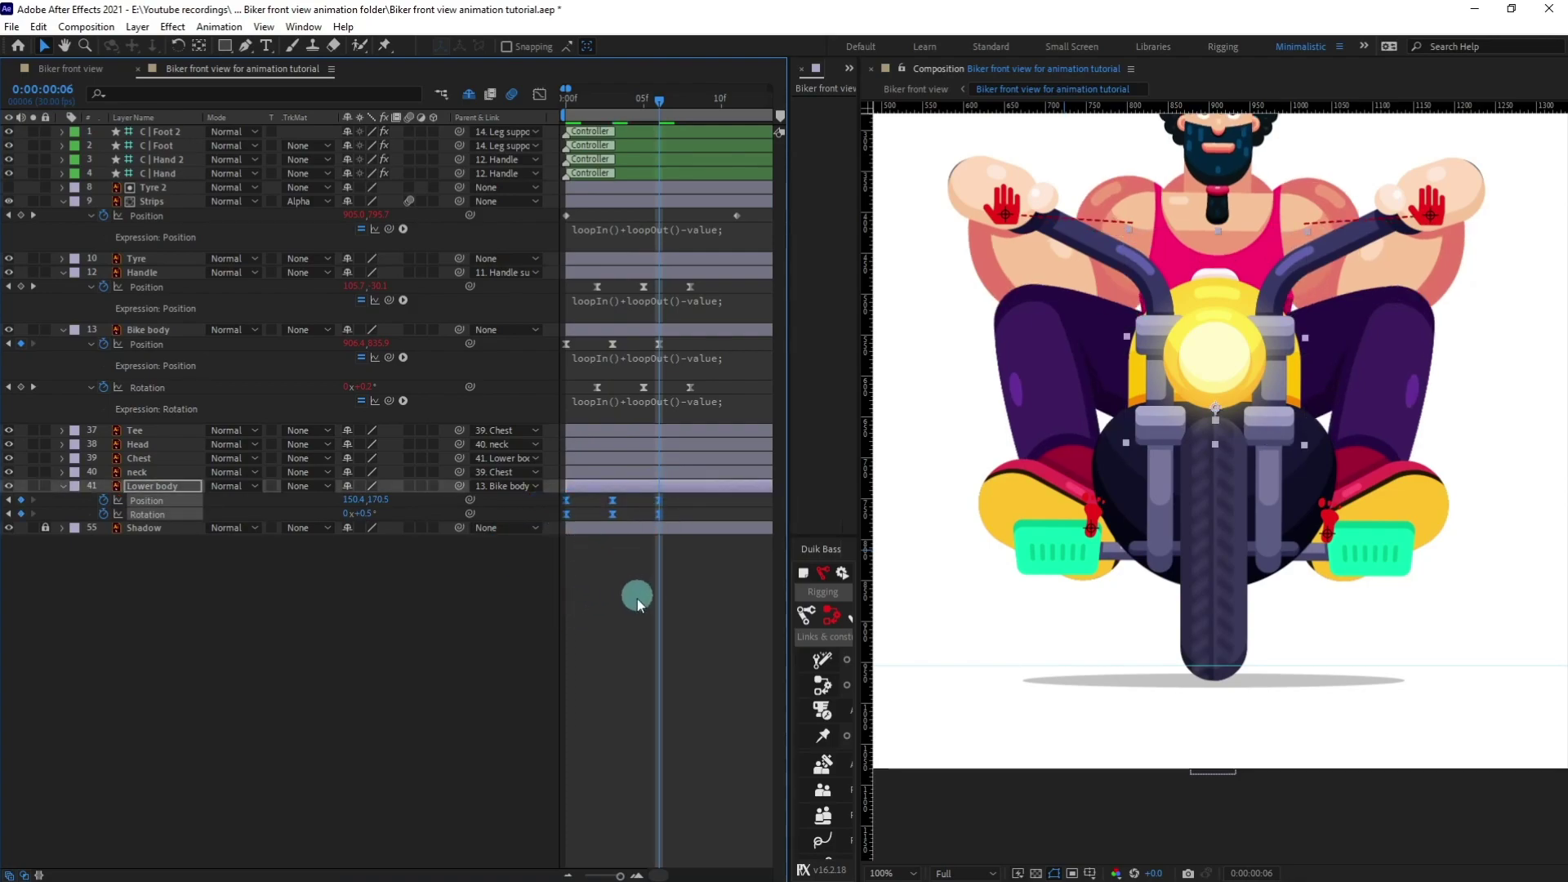
left_click_drag(682, 513, 595, 515)
left_click_drag(723, 500, 586, 505)
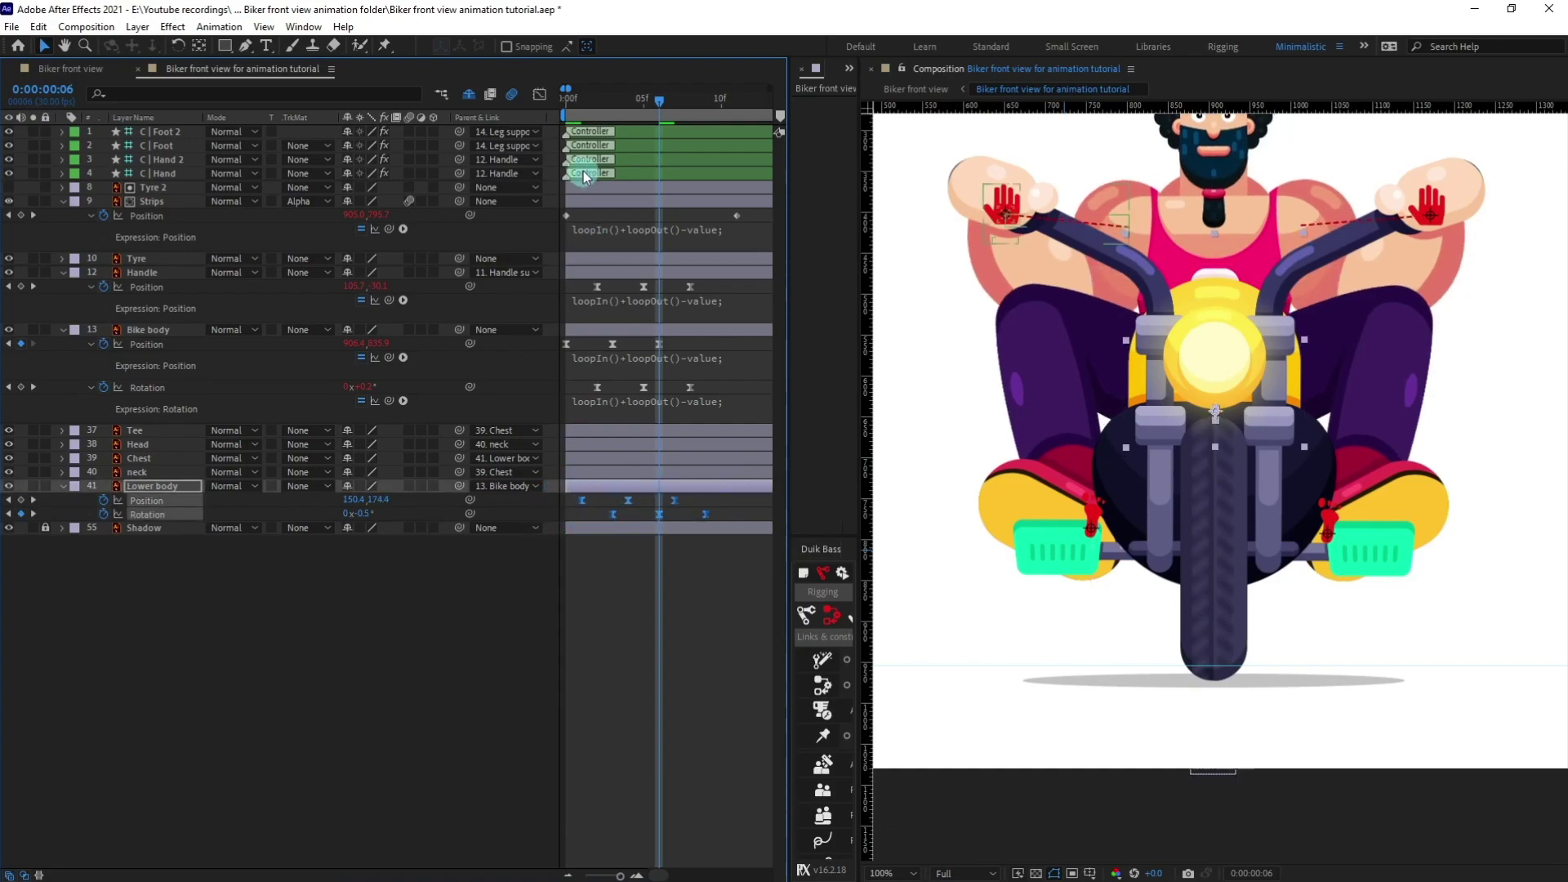
Step: Preview the Lower body's offset motion from frame 0 with the whole biker in view
left_click_drag(574, 100, 526, 107)
scroll(1297, 323, "down", 1)
key("space")
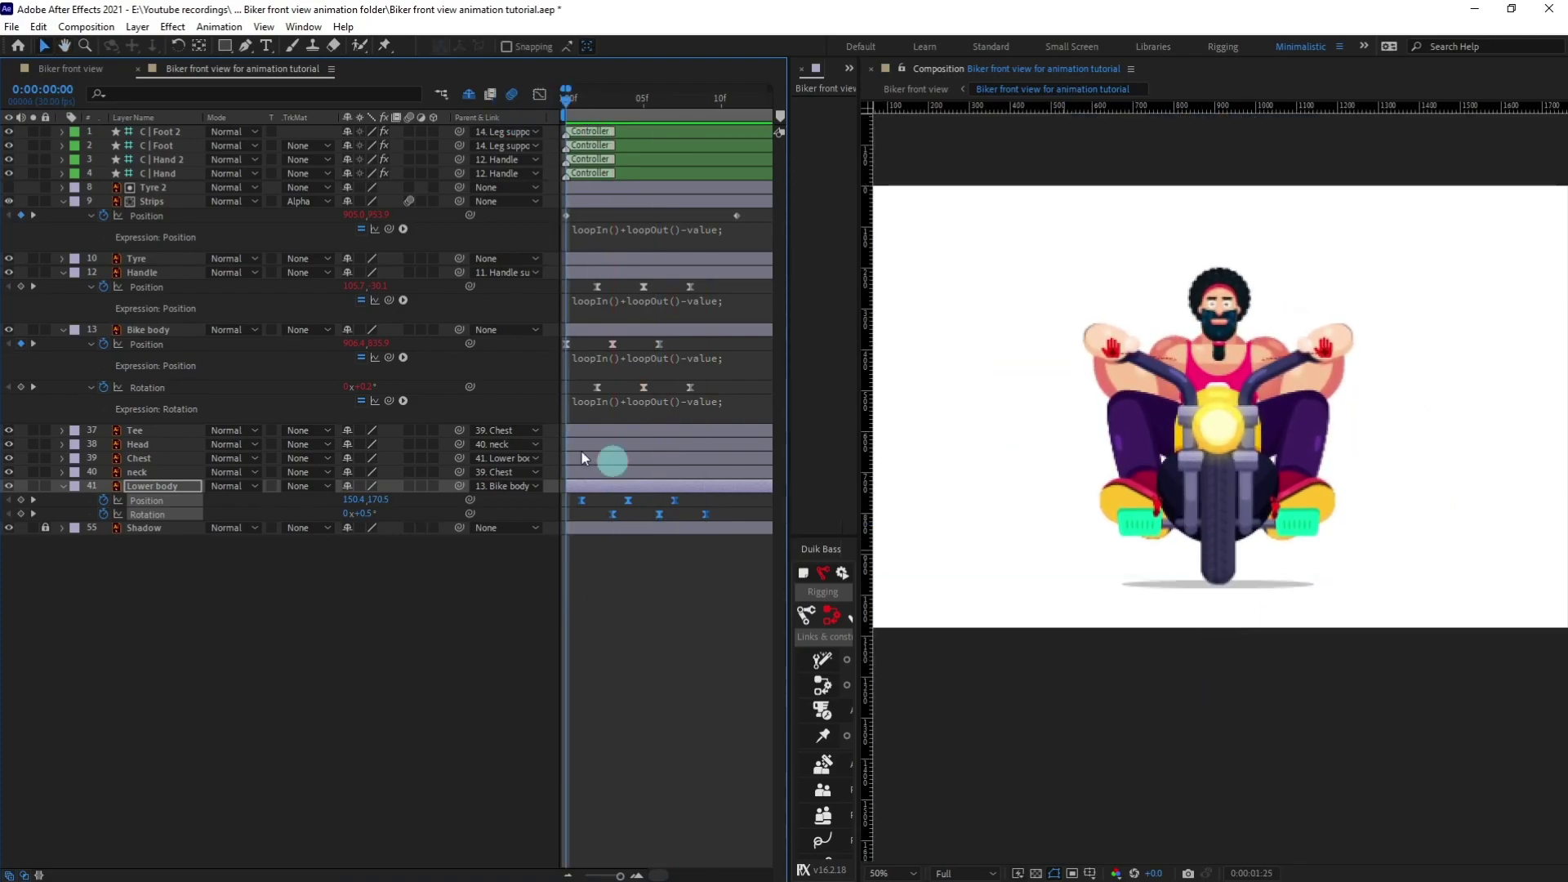
left_click(551, 95)
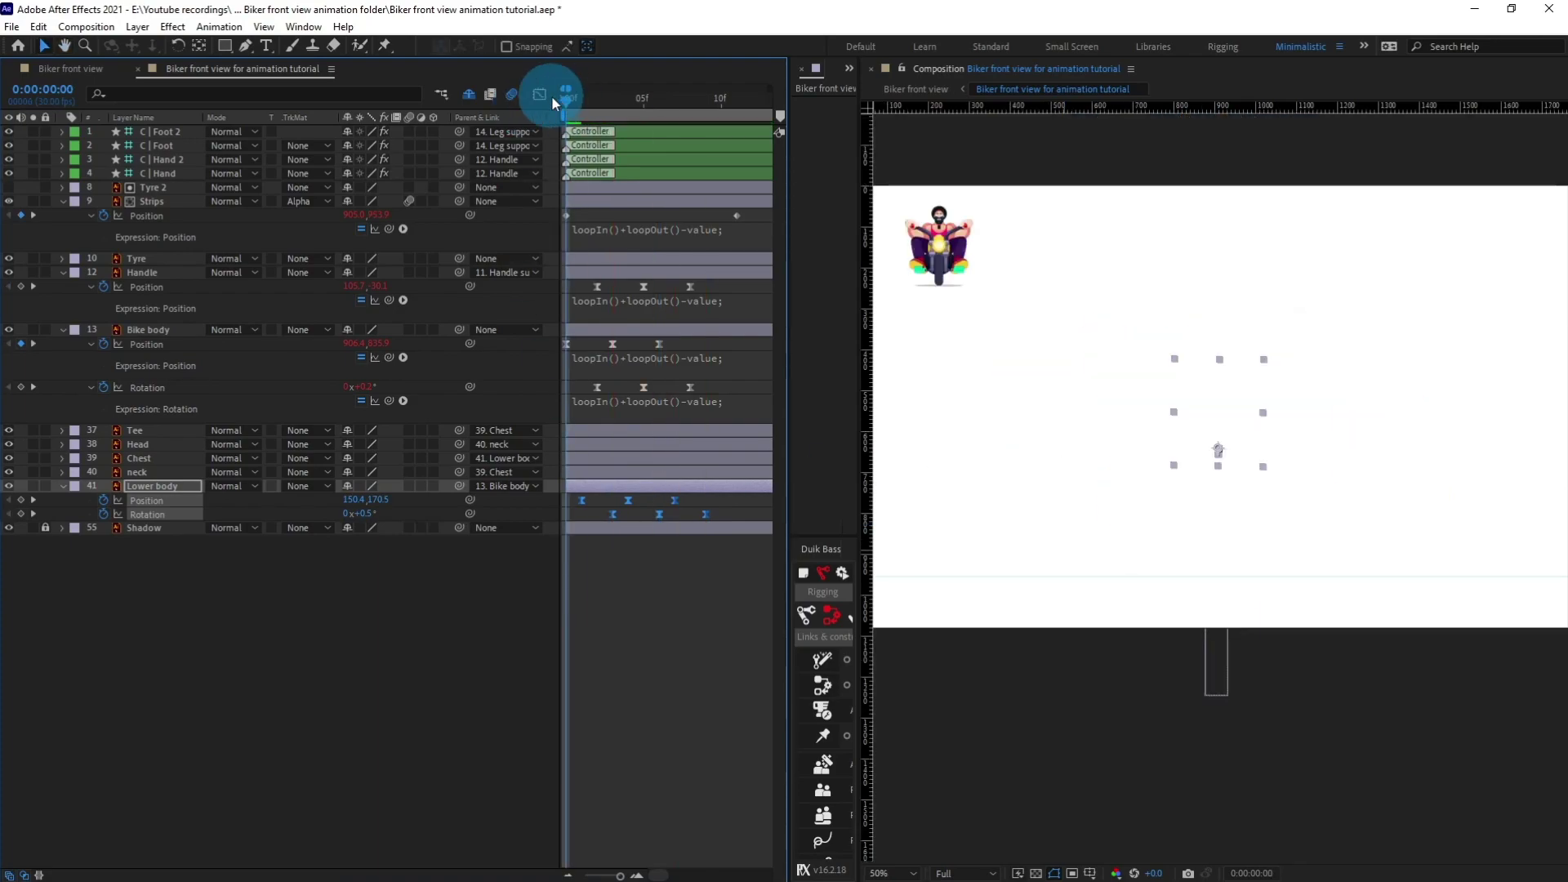
Step: Apply the loopIn()+loopOut()-value; expression to the Lower body's Position and Rotation, and preview the loop
left_click(620, 407)
left_click(95, 545)
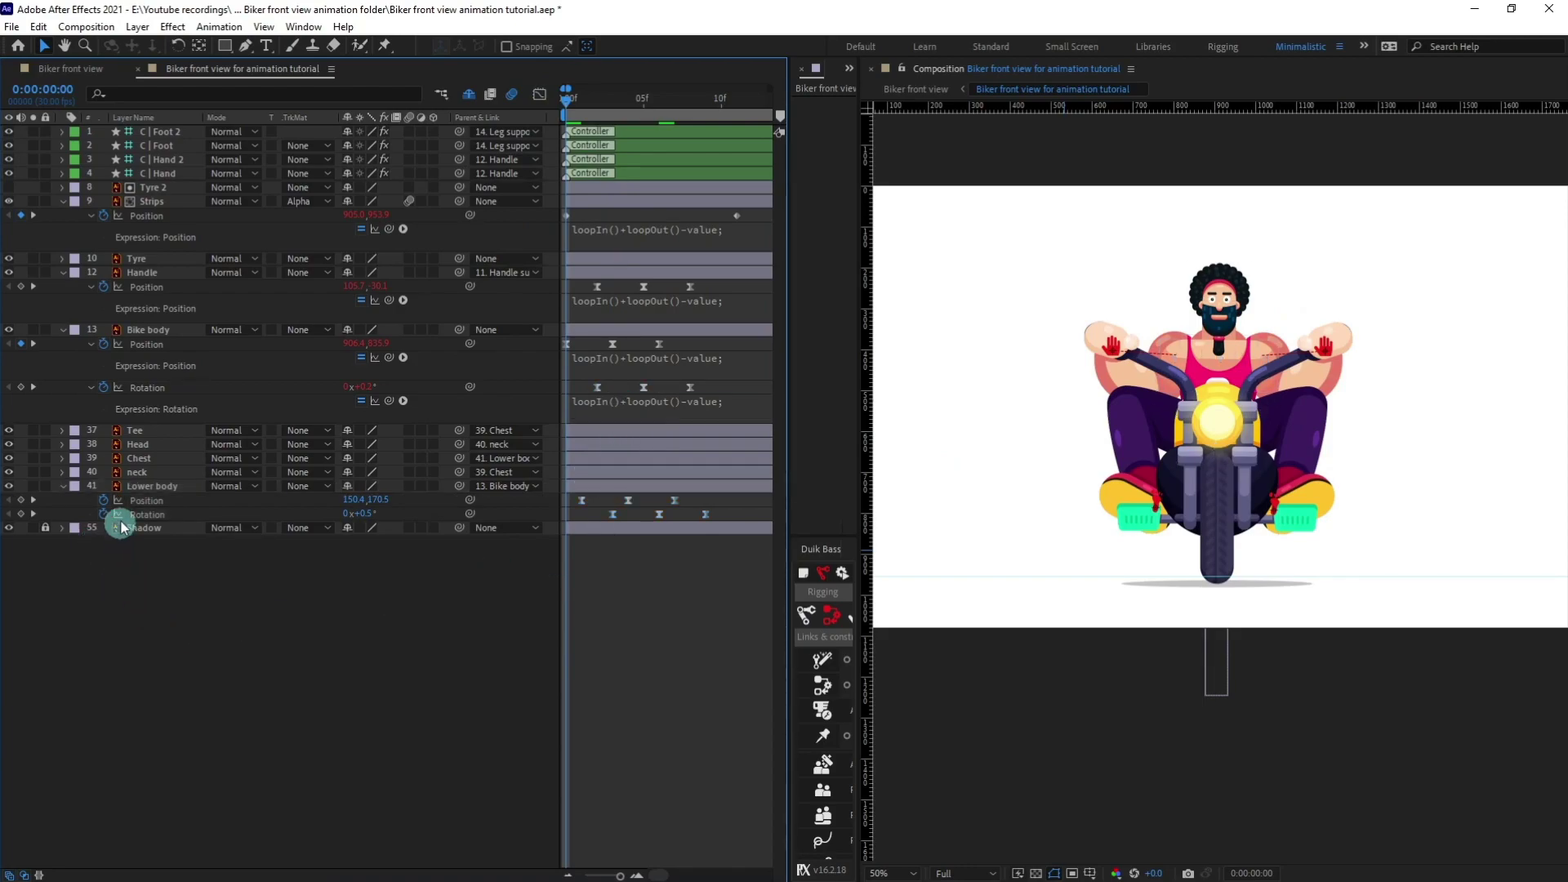
left_click(107, 502)
key("ctrl+v")
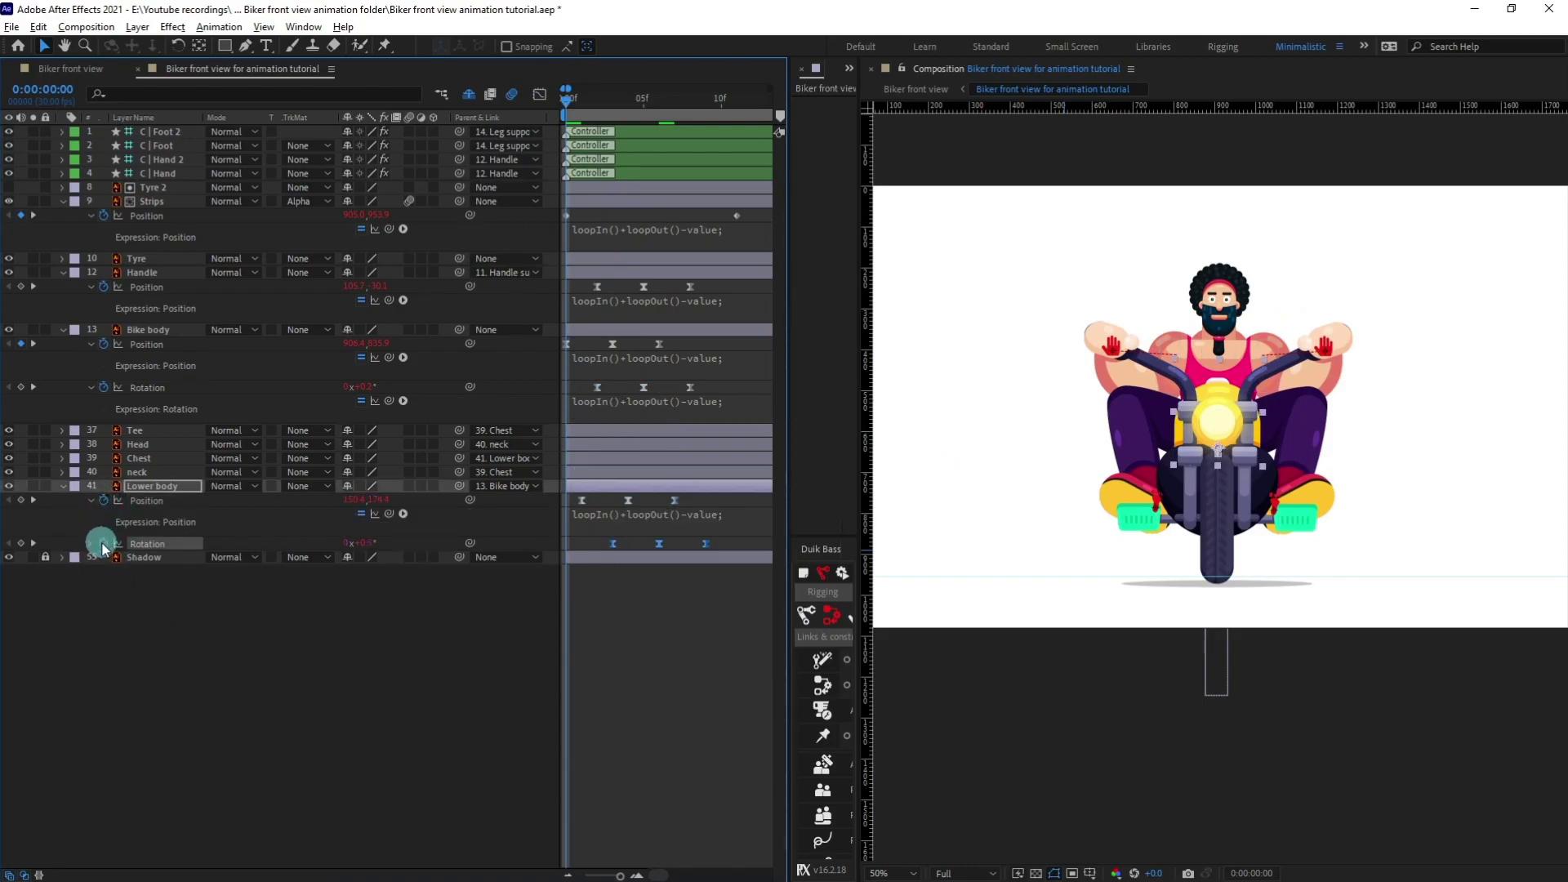
left_click(102, 545)
key("ctrl+v")
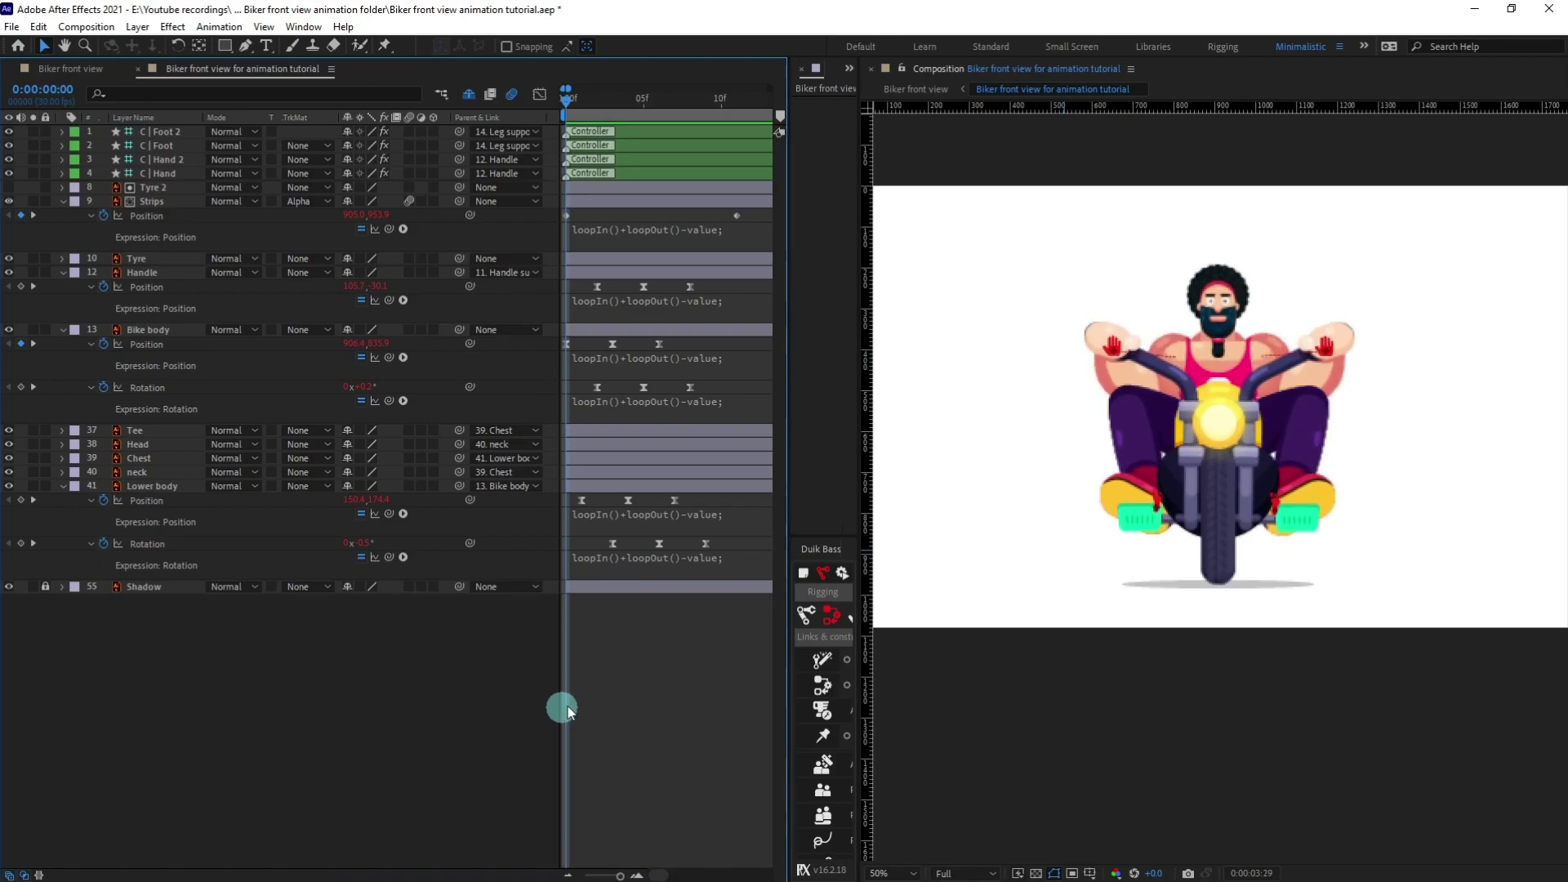
Step: Raise the Lower body's middle Position keyframe at frame 4 to 150.4, 179.5 to soften its bounce
left_click(620, 105)
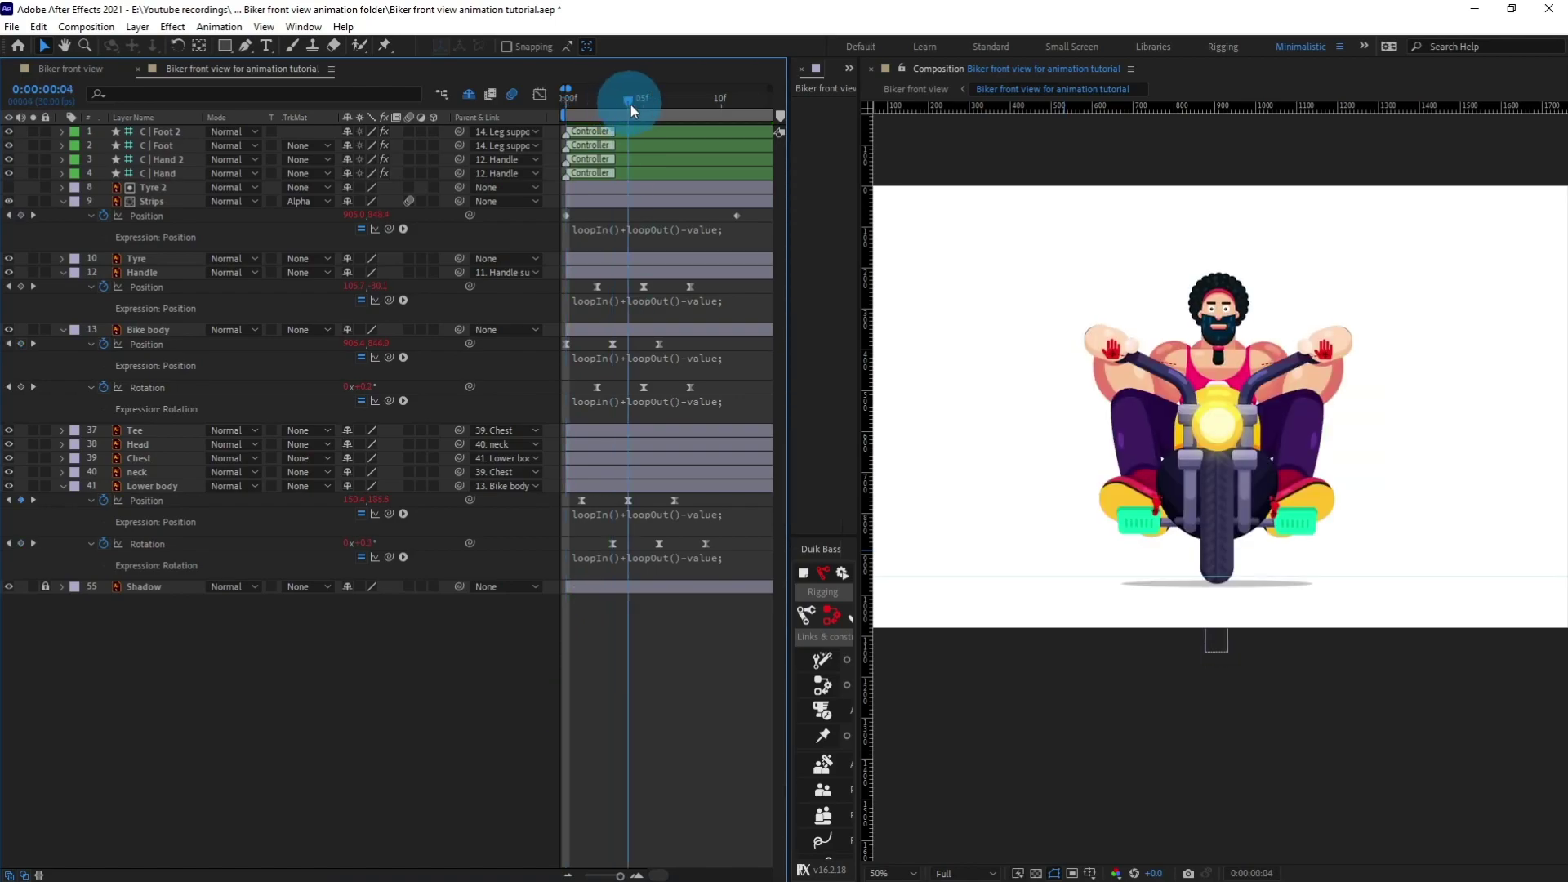
left_click(566, 558)
left_click(189, 490)
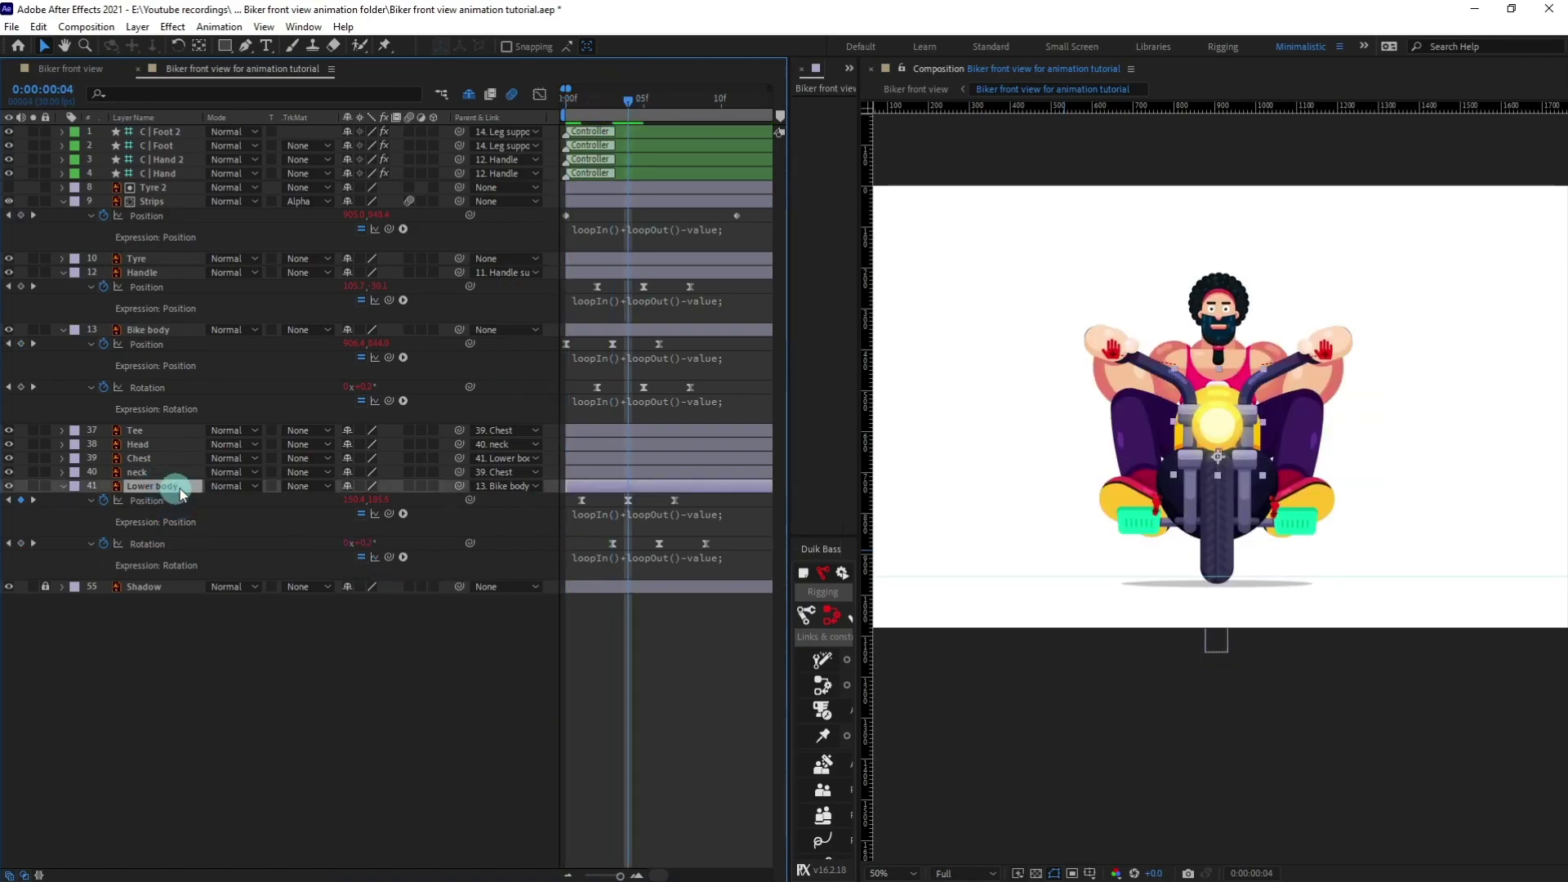
key("period")
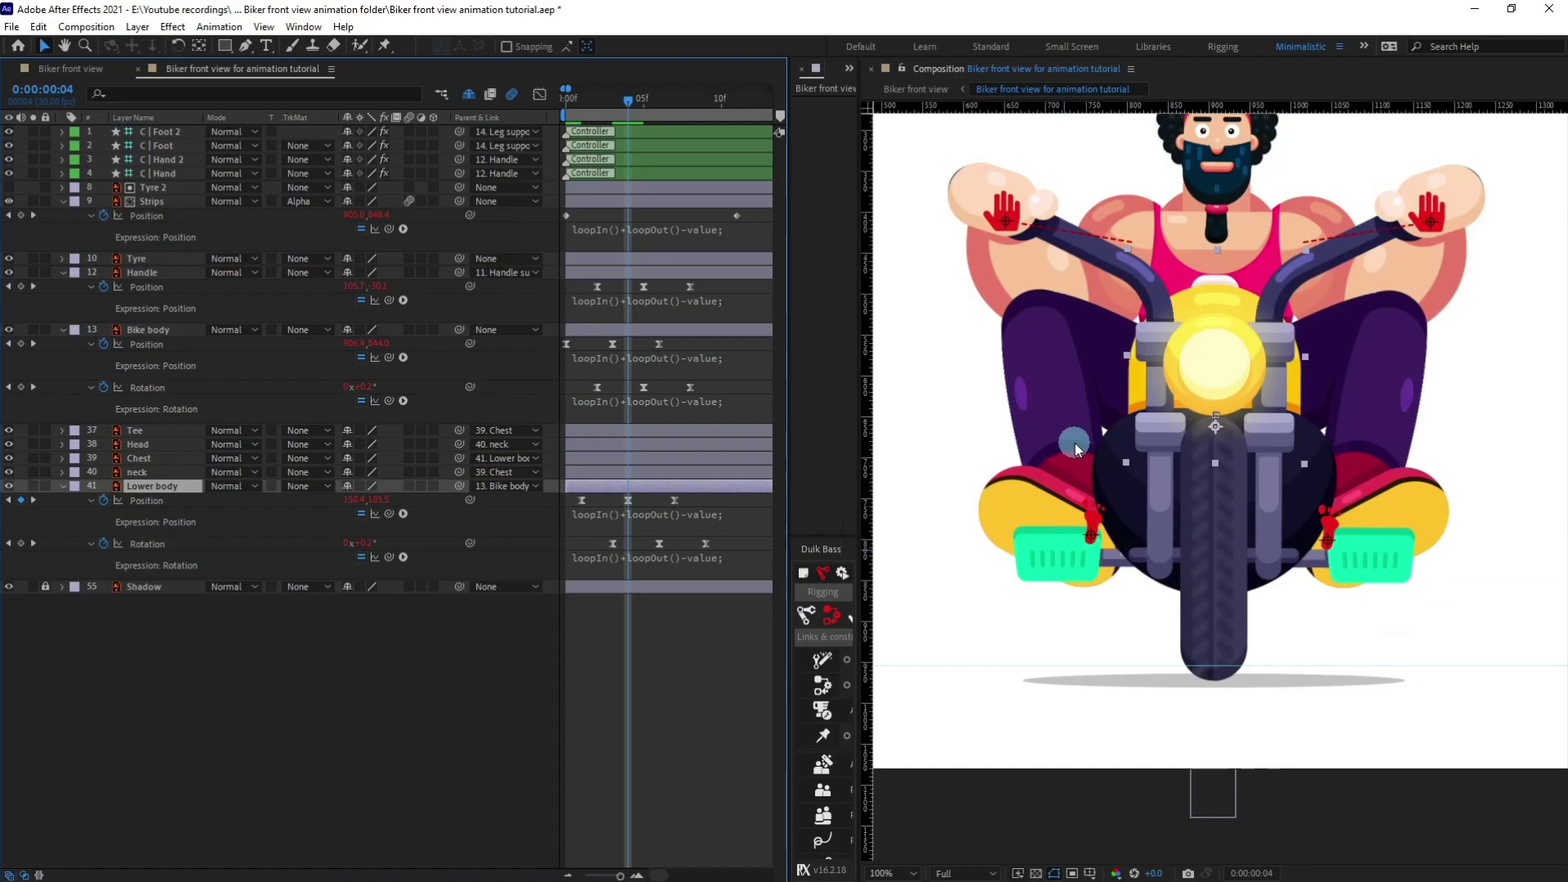
key("Up")
key("Up")
key("Up")
key("Up")
key("Up")
key("Up")
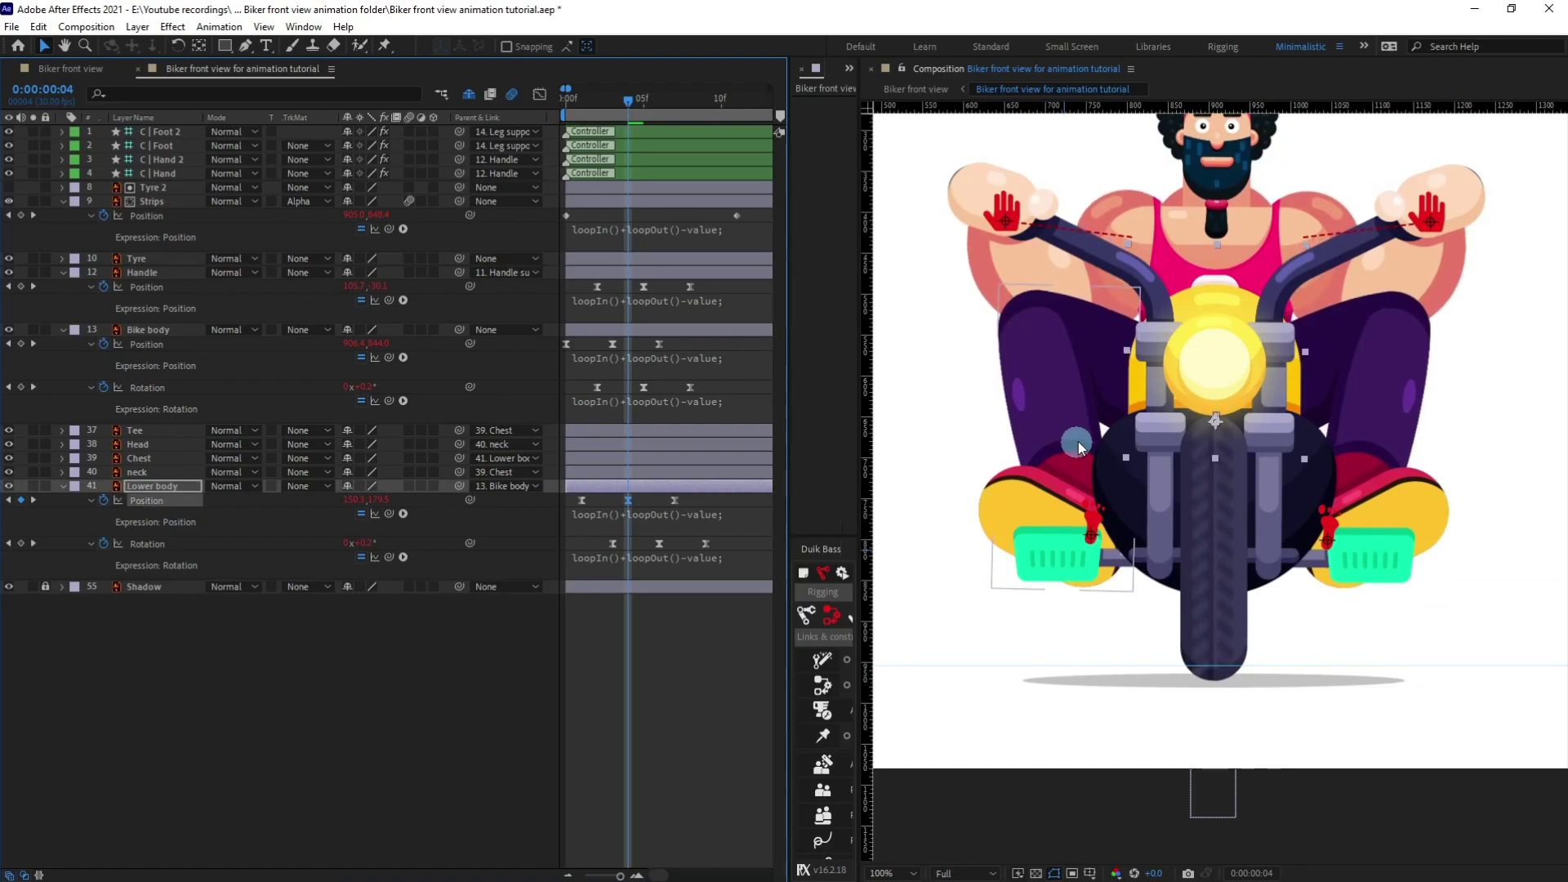
Step: Preview the Lower body's reduced bounce from frame 0
left_click_drag(577, 103, 519, 113)
scroll(1143, 349, "down", 2)
key("space")
key("period")
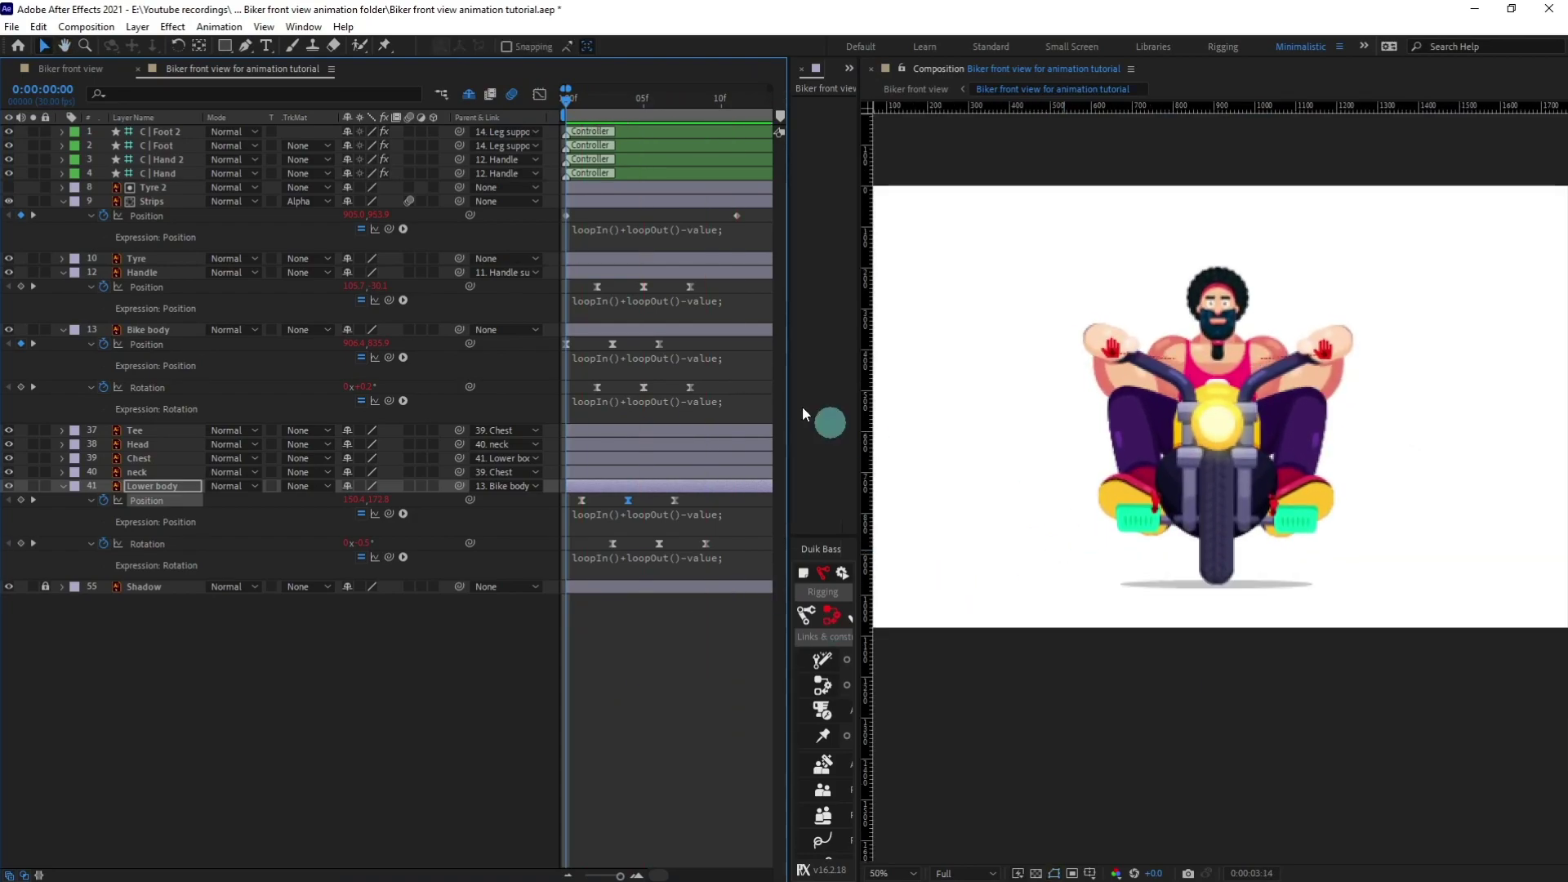
Step: Copy the Lower body's three Rotation keyframes and paste them onto the neck layer at frame 3
left_click(581, 105)
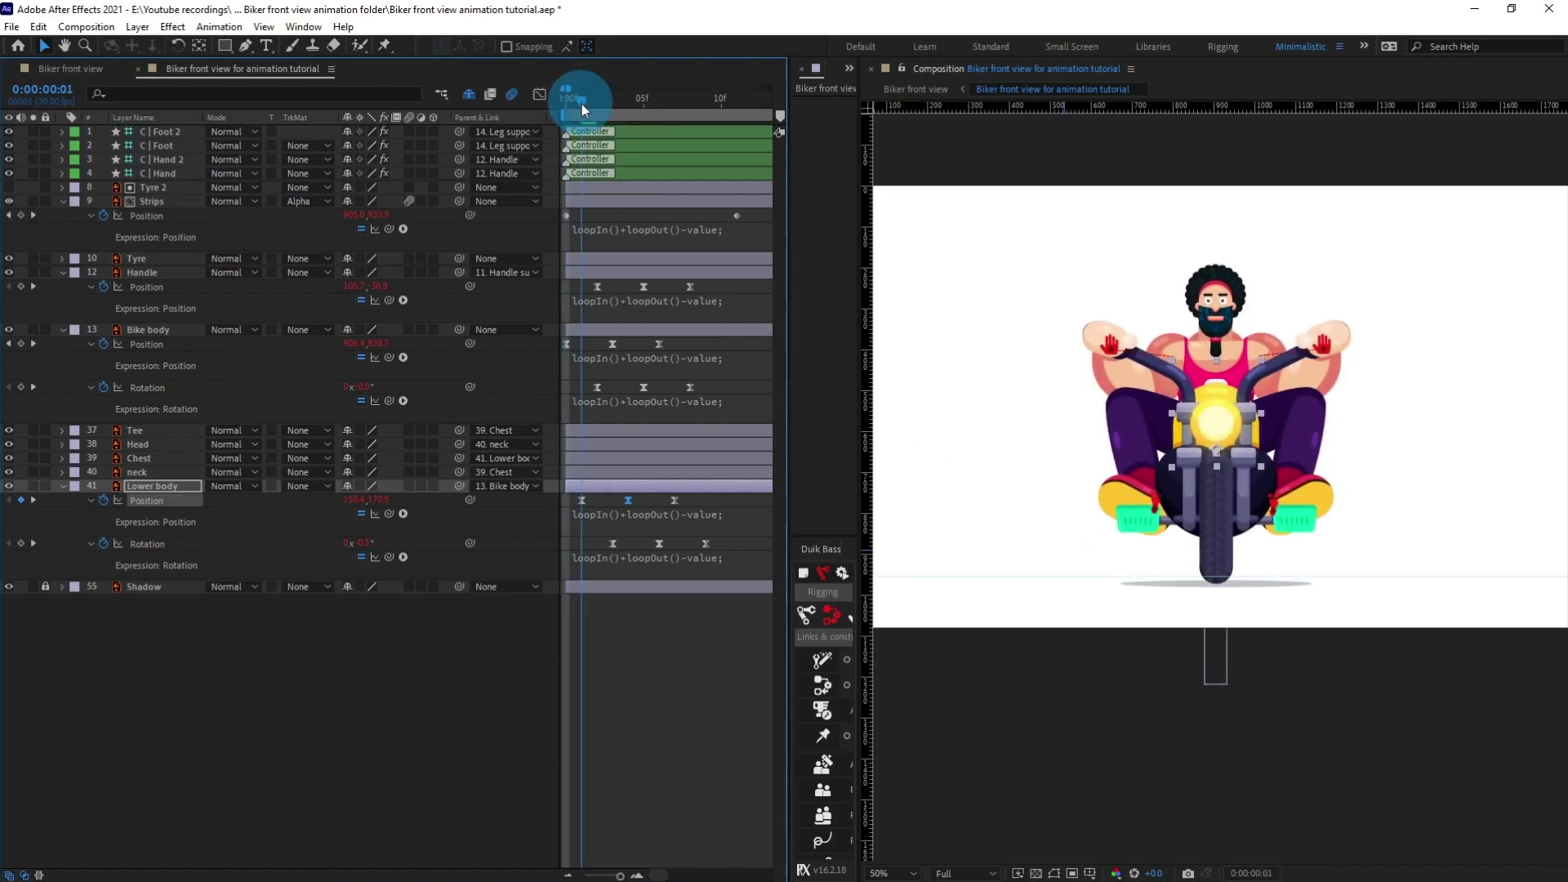
left_click(698, 683)
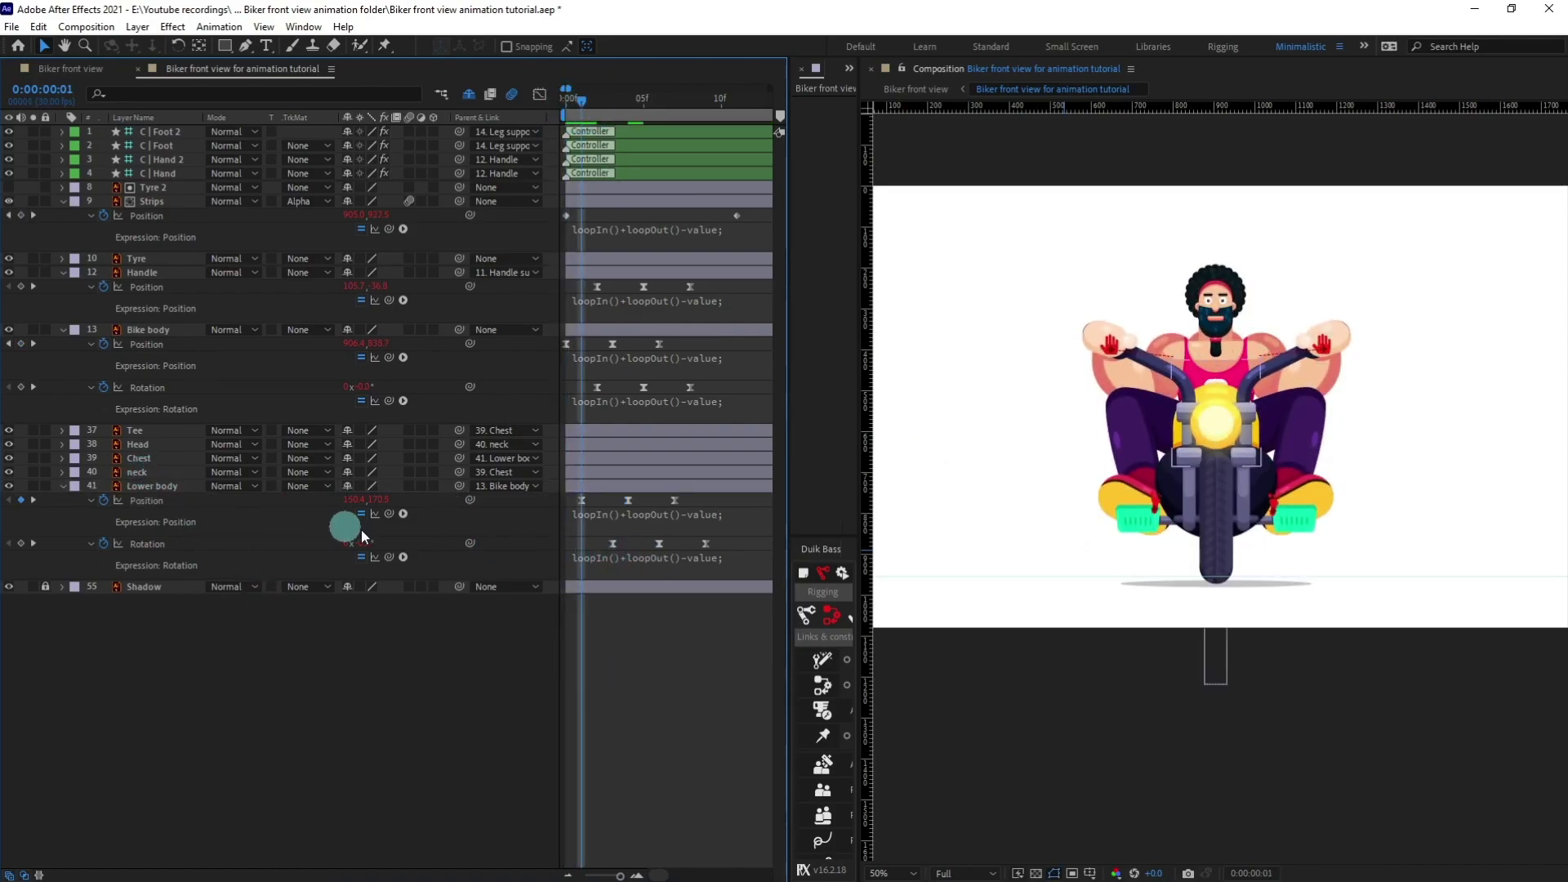
left_click_drag(736, 538, 600, 547)
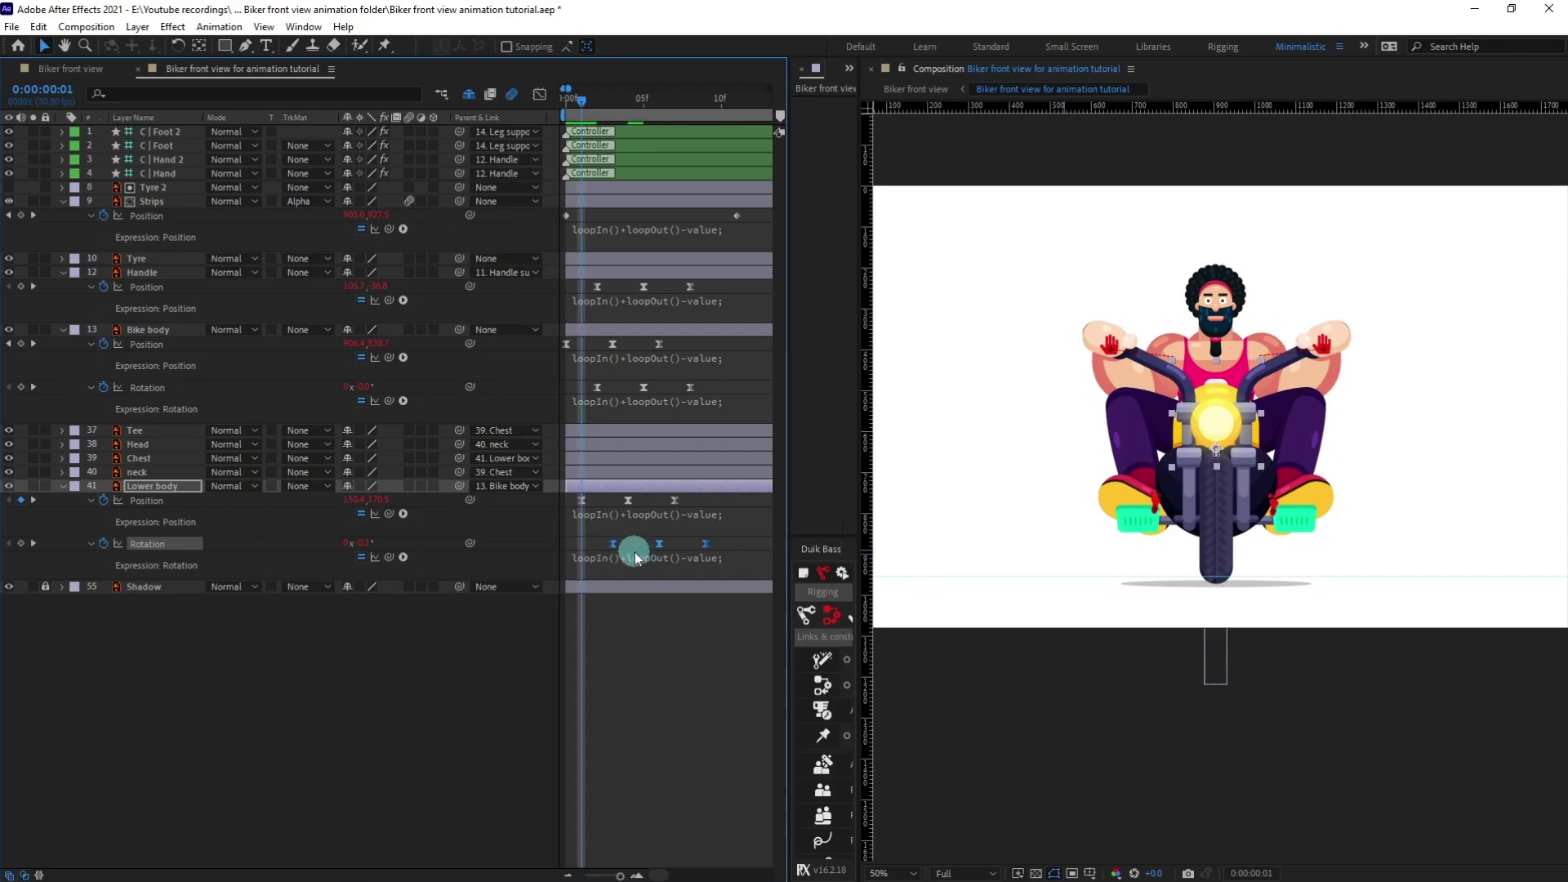
key("ctrl+v")
left_click_drag(635, 555, 666, 552)
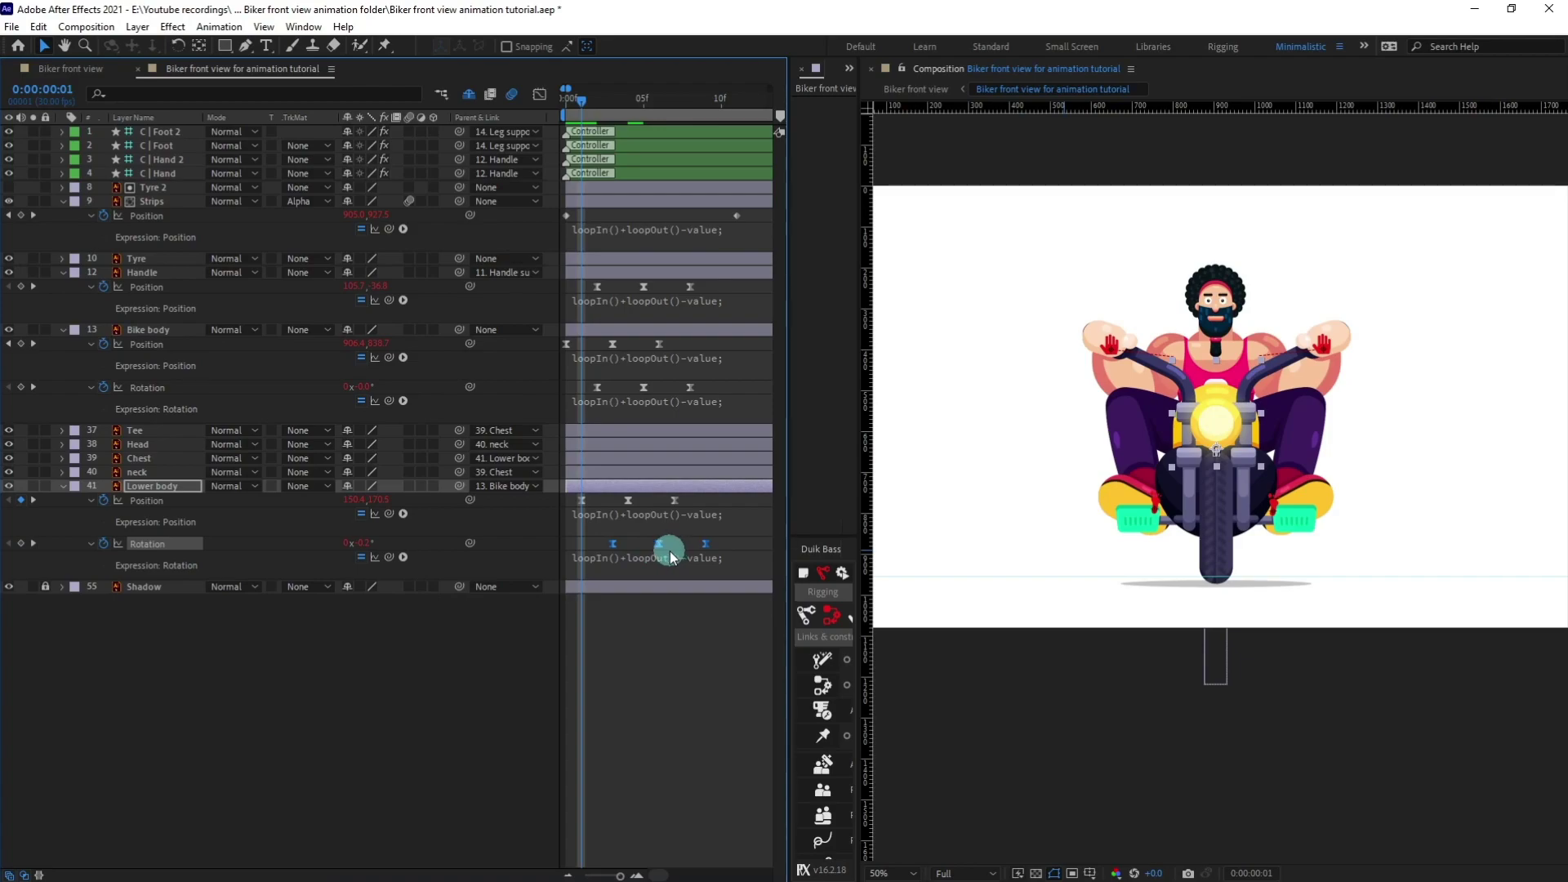
left_click(161, 473)
left_click_drag(620, 100, 615, 101)
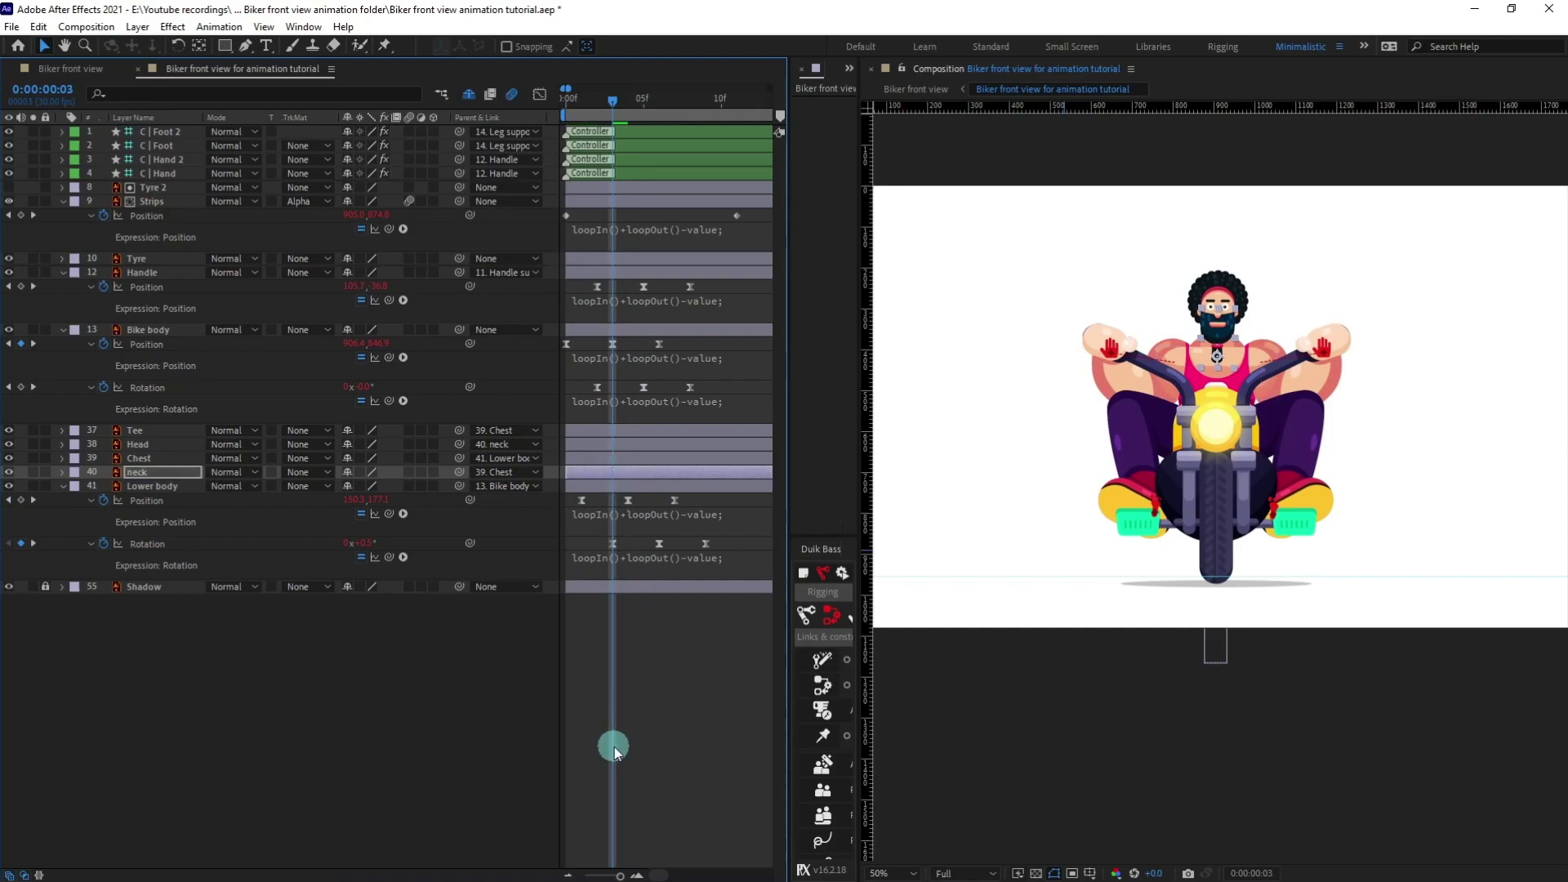
key("ctrl+v")
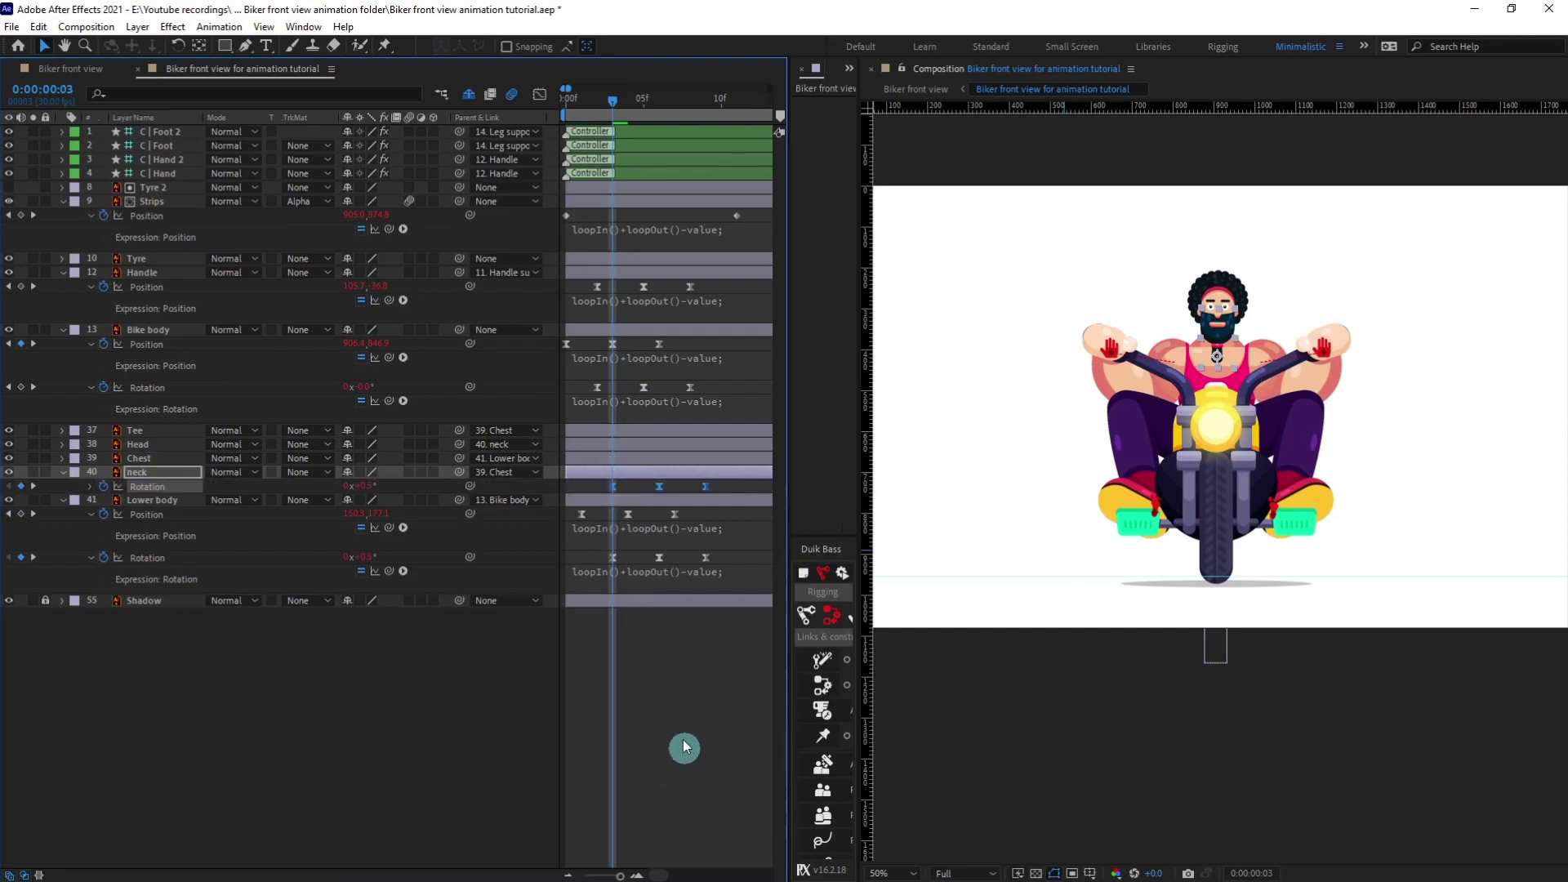
Step: Set the neck's first and last Rotation keyframes to 2° and give the middle one at frame 6 an opposite, negative rotation
left_click(652, 613)
left_click_drag(625, 482, 596, 490)
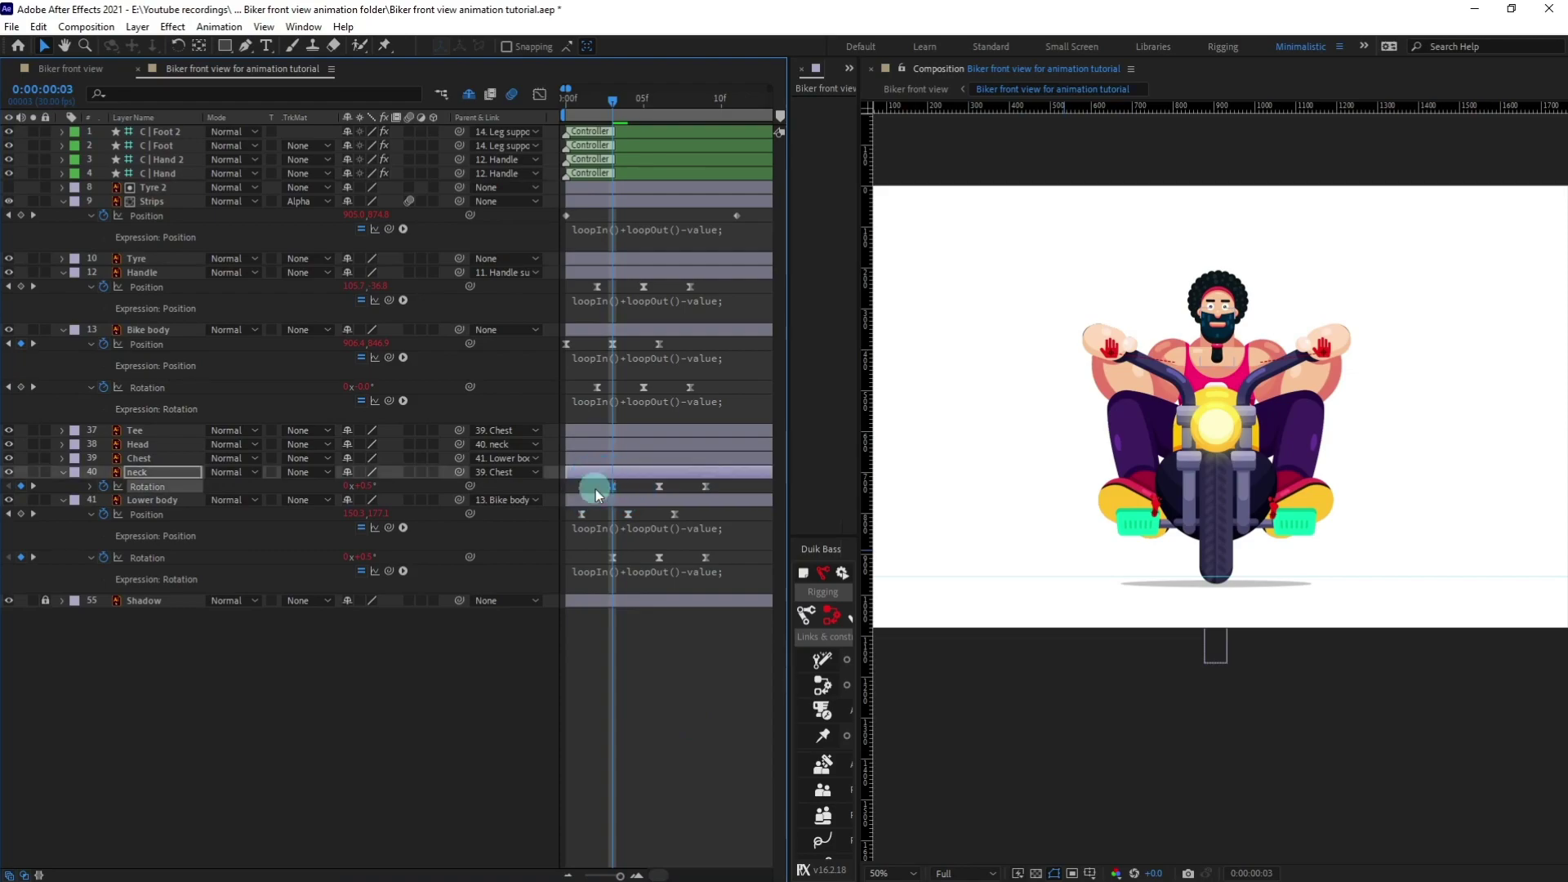
left_click(703, 488, "shift")
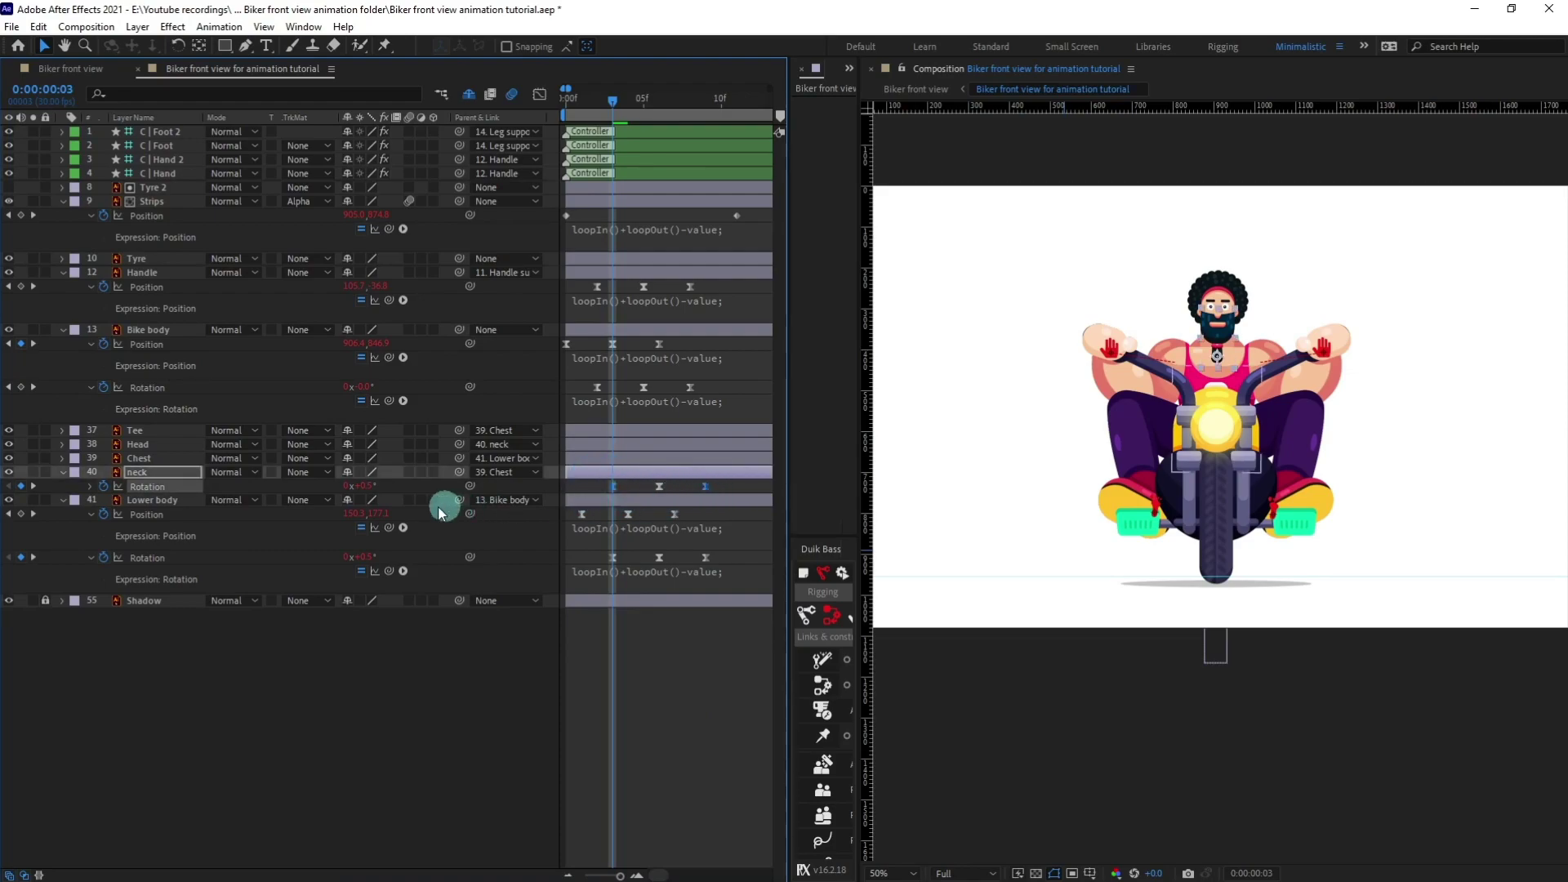
left_click(365, 486)
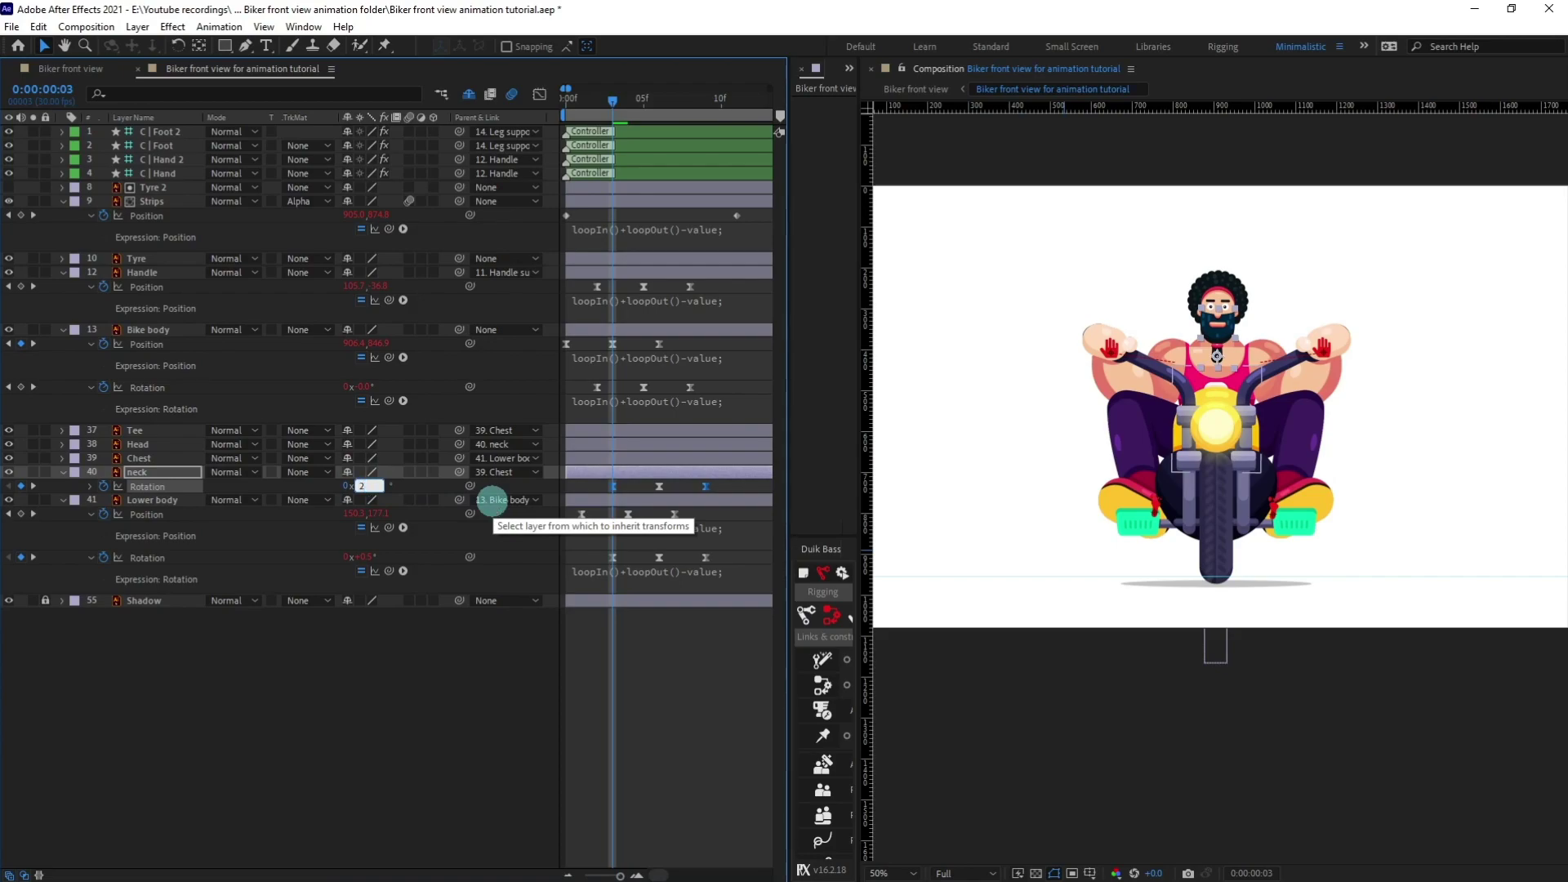
left_click(657, 104)
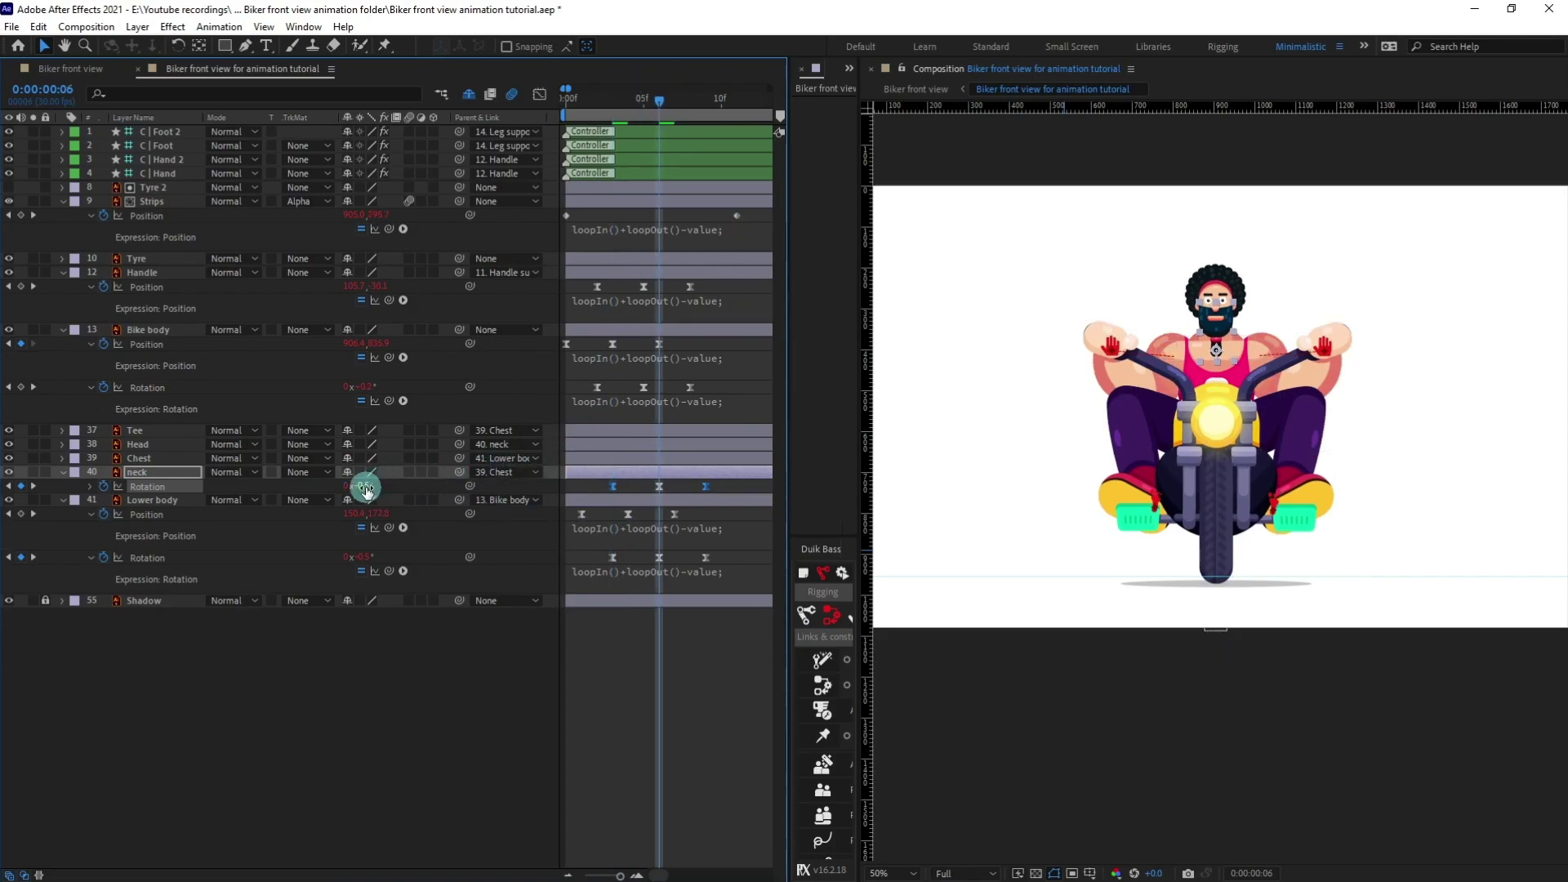
left_click(367, 485)
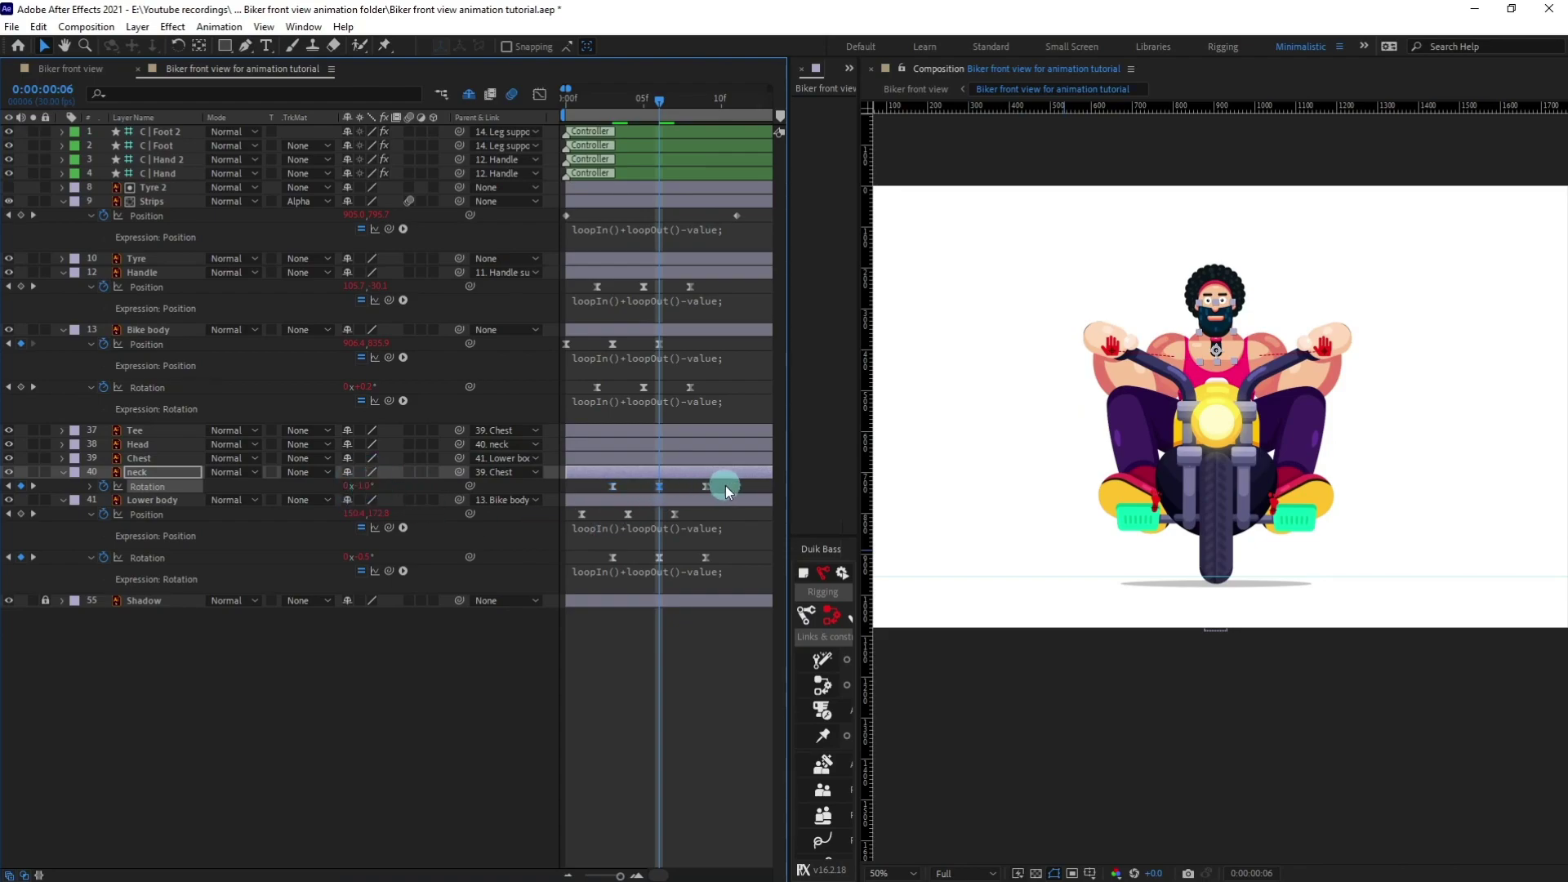
Step: Copy the neck's three Rotation keyframes and paste them onto the Head layer at frame 3
left_click_drag(725, 485, 601, 491)
left_click(596, 235)
left_click(615, 104)
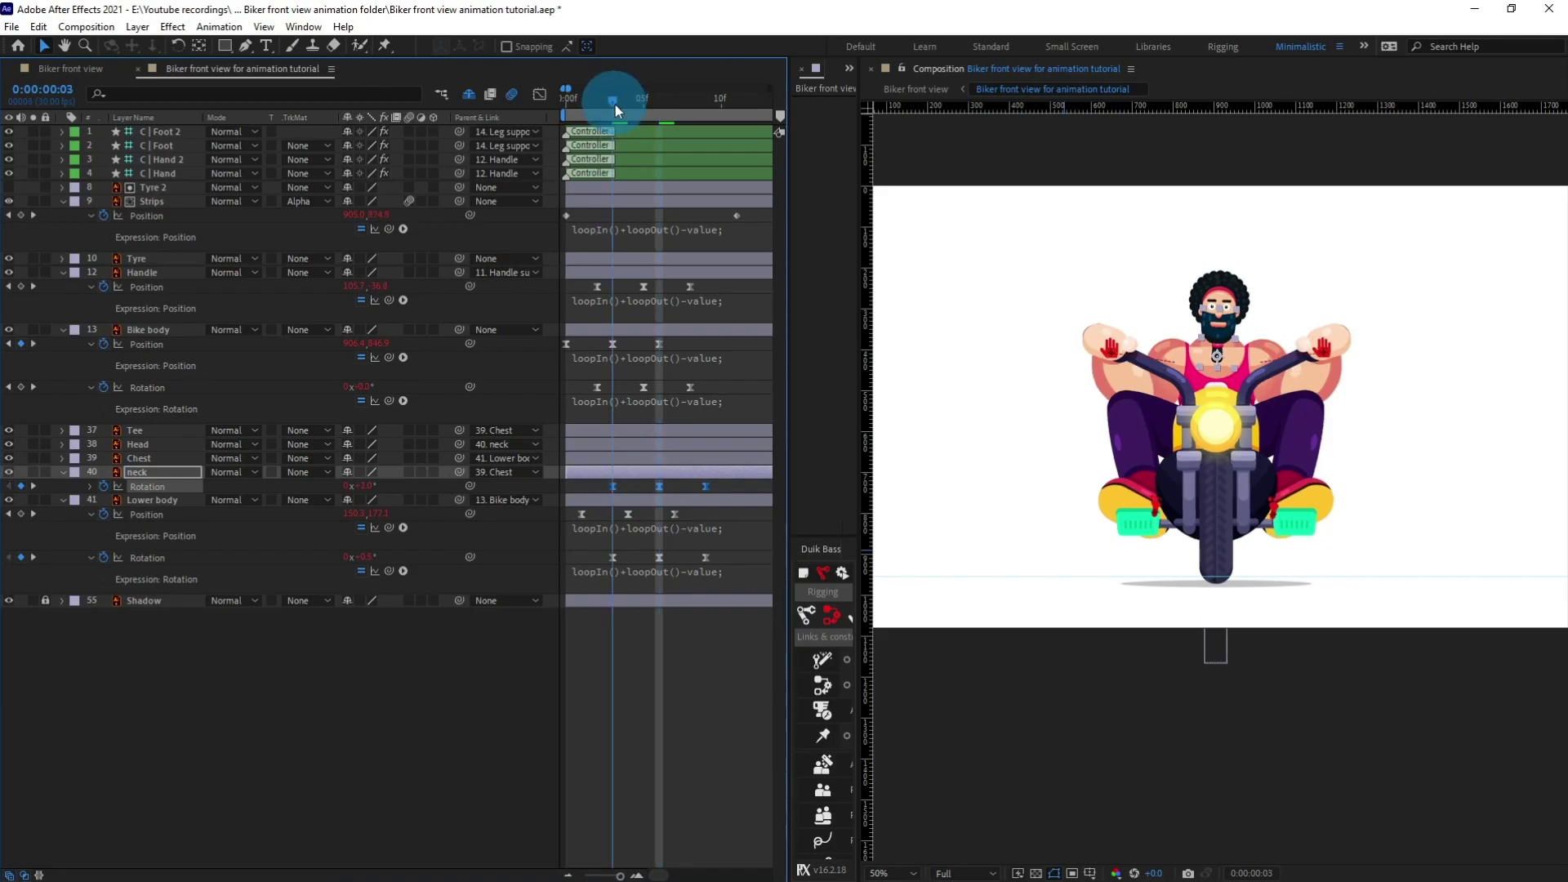
left_click(156, 447)
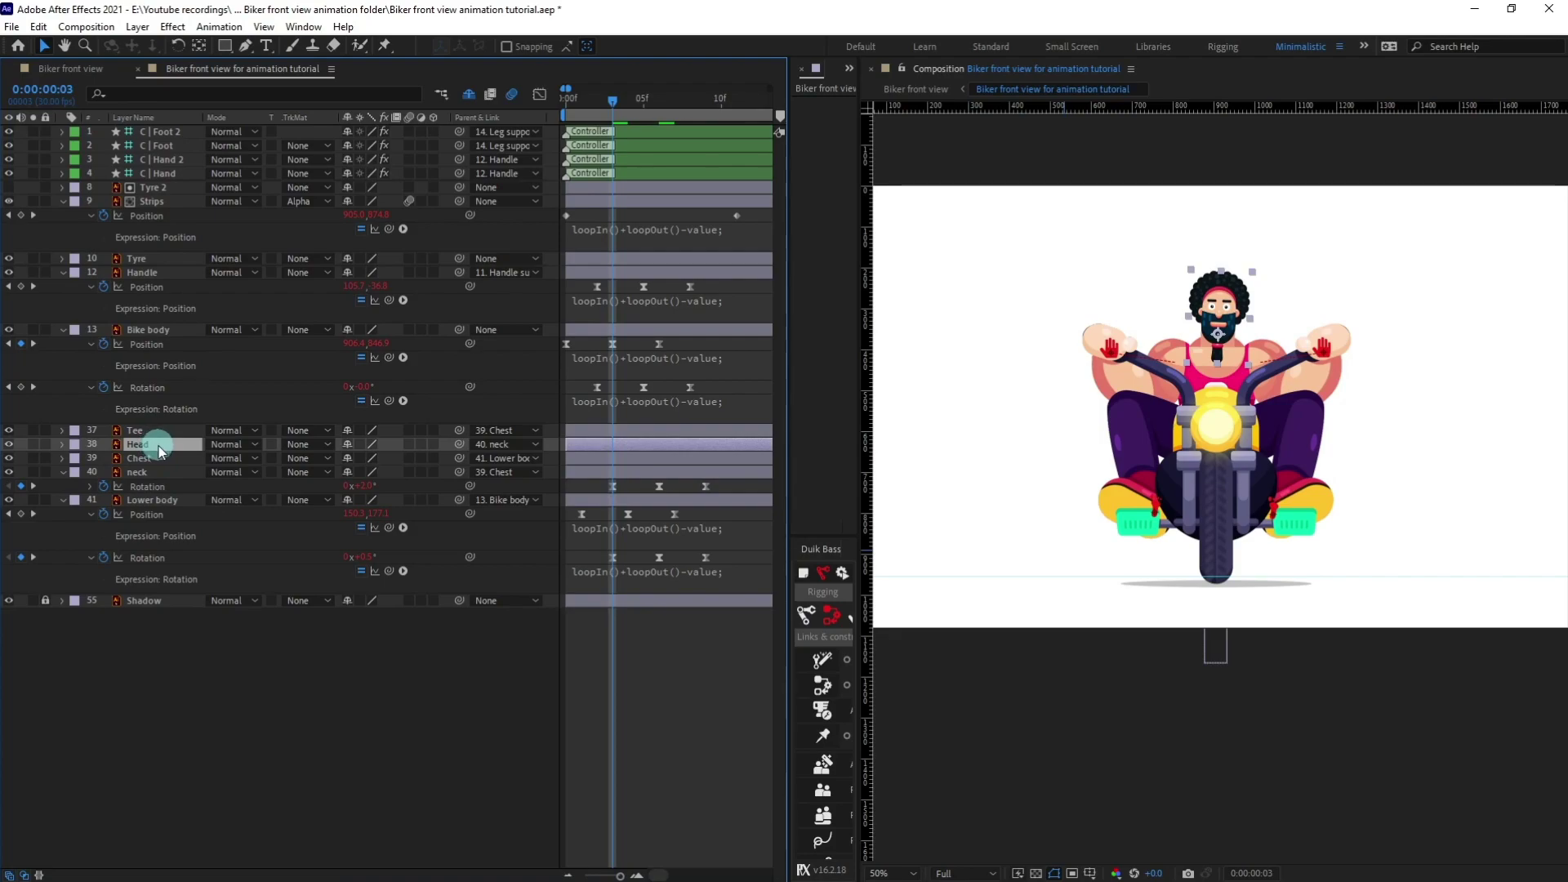
key("ctrl+v")
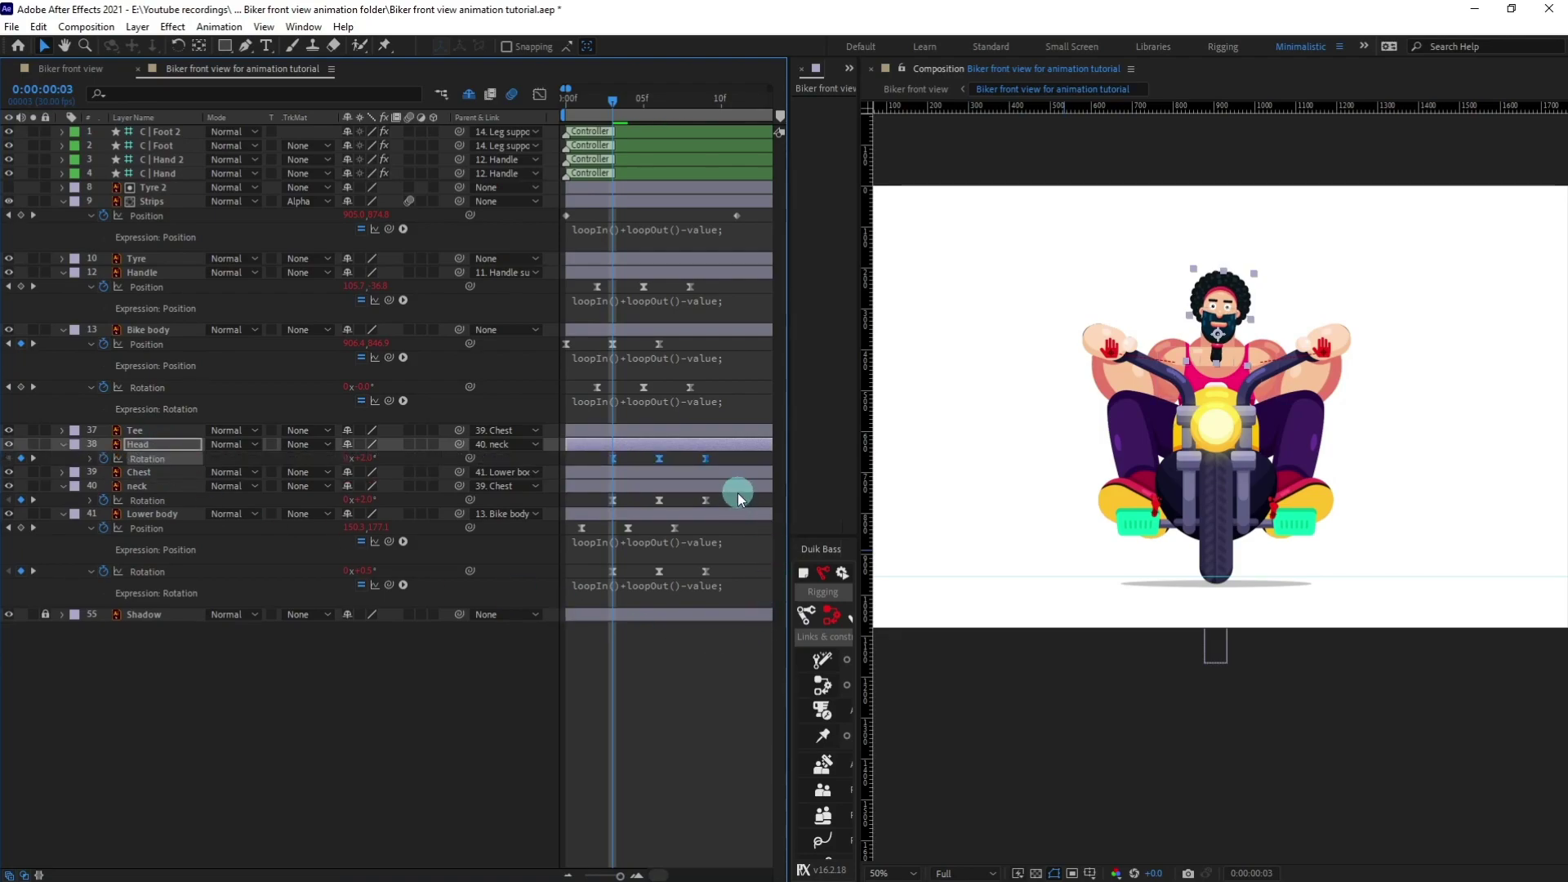
Step: Delay the neck's Rotation keyframes by one frame and the Head's by two, and preview the motion from frame 0
left_click_drag(723, 468, 630, 503)
left_click_drag(742, 458, 640, 463)
left_click_drag(573, 105, 532, 108)
key("space")
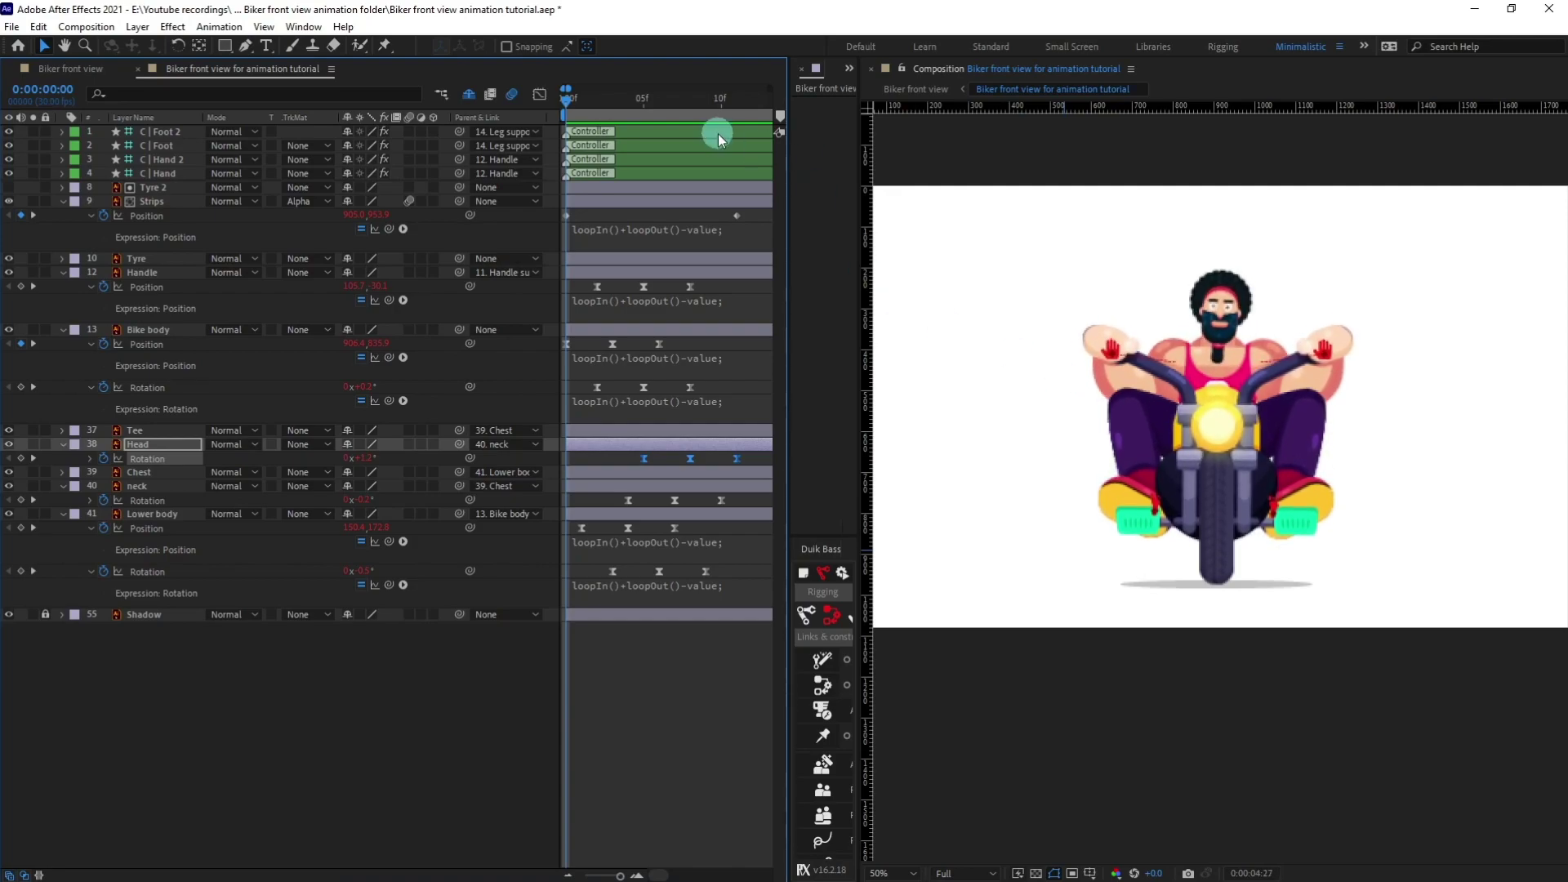
Step: Add a Position keyframe to the Chest layer at frame 1
left_click_drag(575, 103, 611, 100)
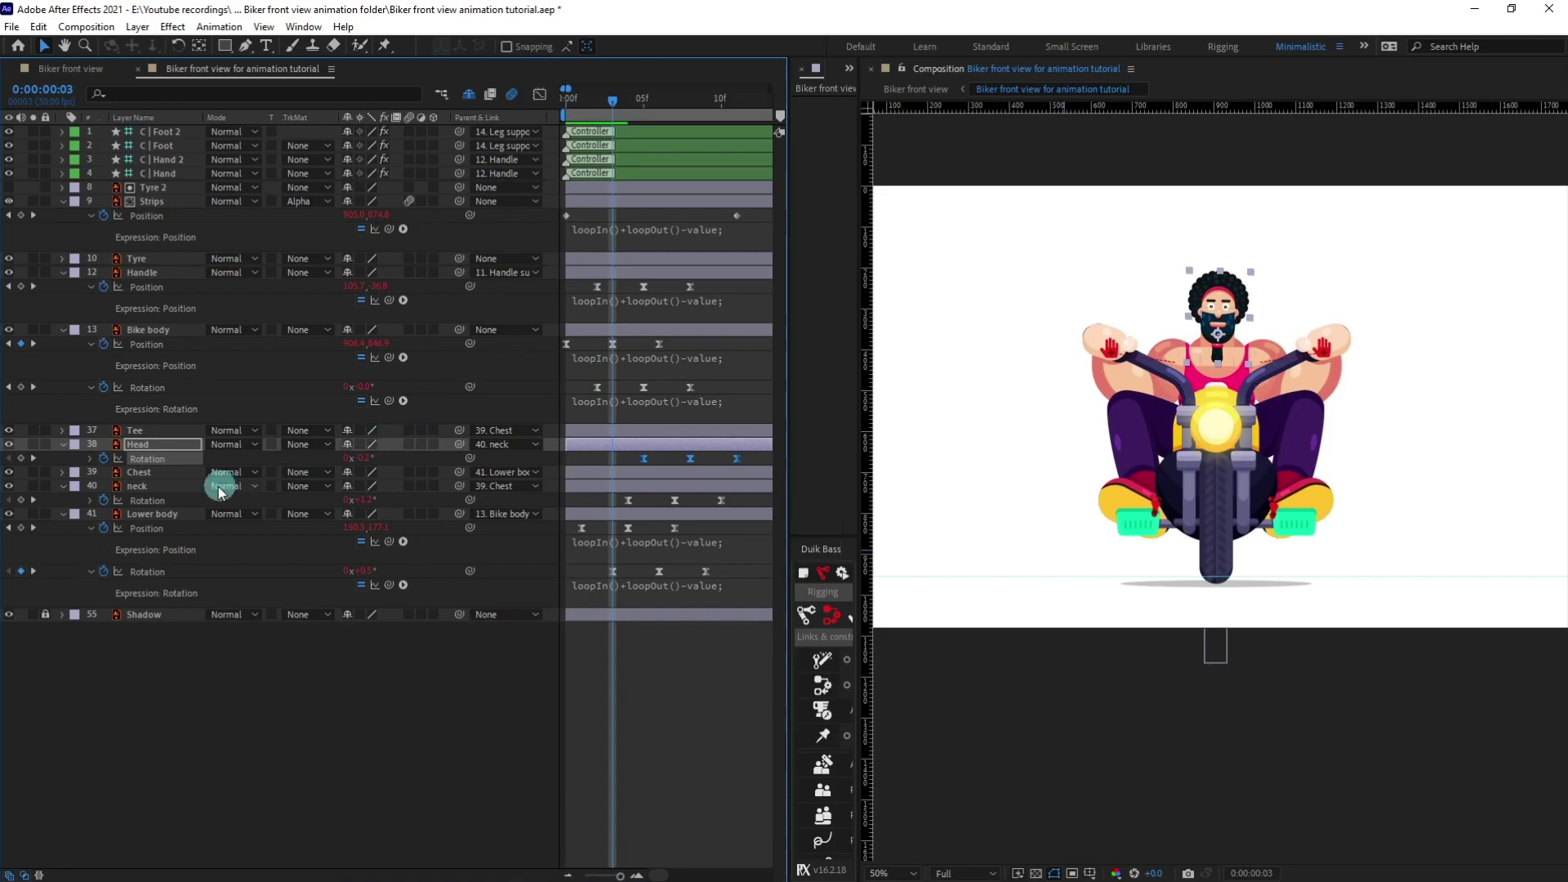
left_click(147, 473)
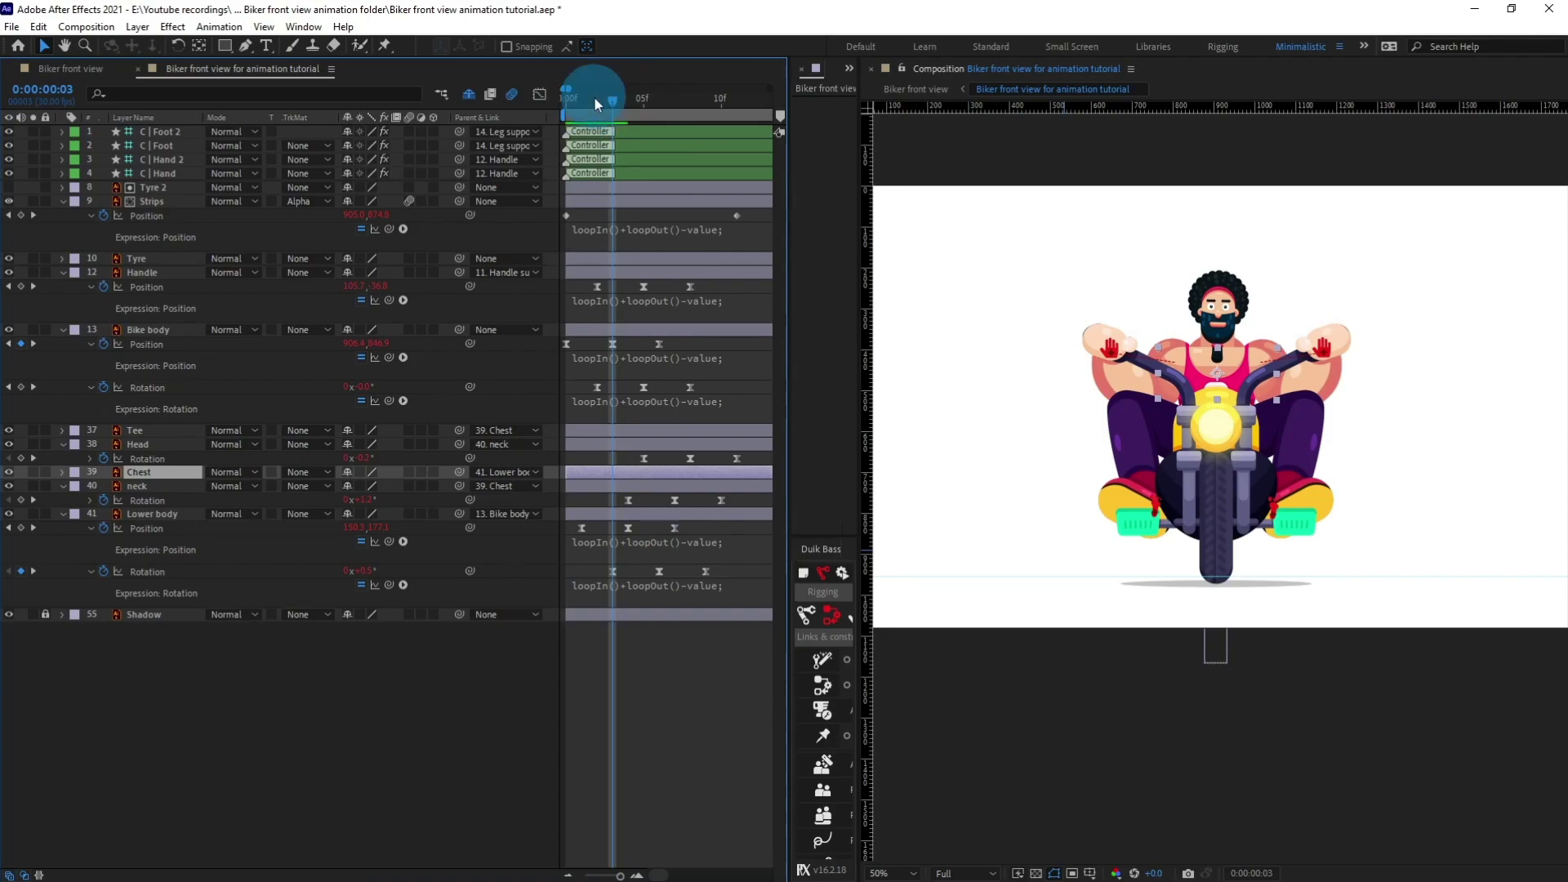
left_click_drag(595, 96, 583, 99)
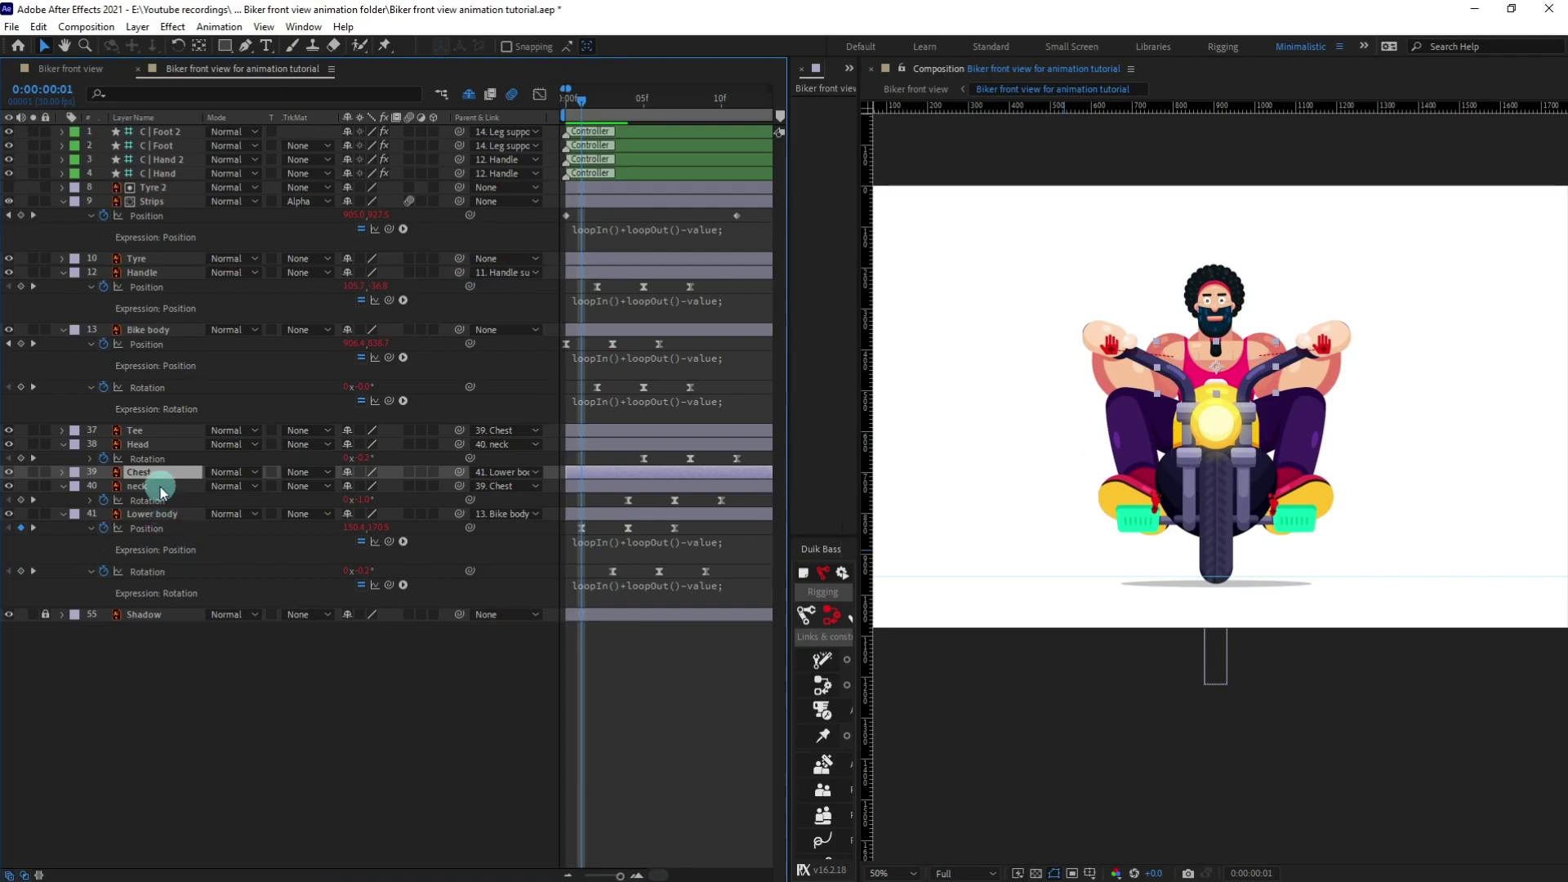
key("p")
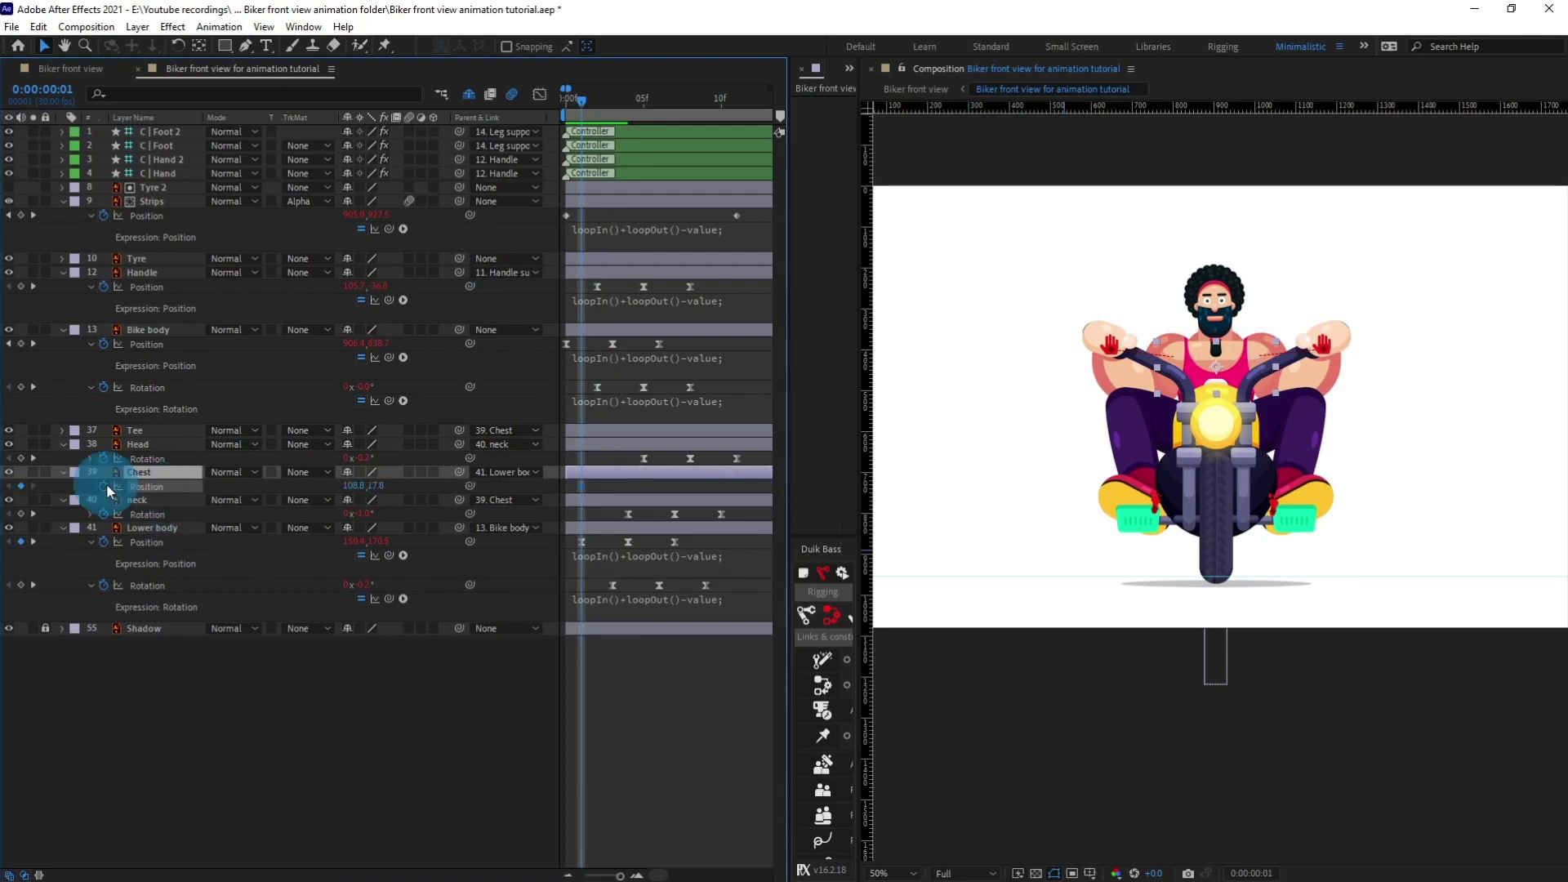
Step: Add a Chest Position keyframe at frame 4 and nudge the chest down to 109.0, 33.8
left_click(635, 105)
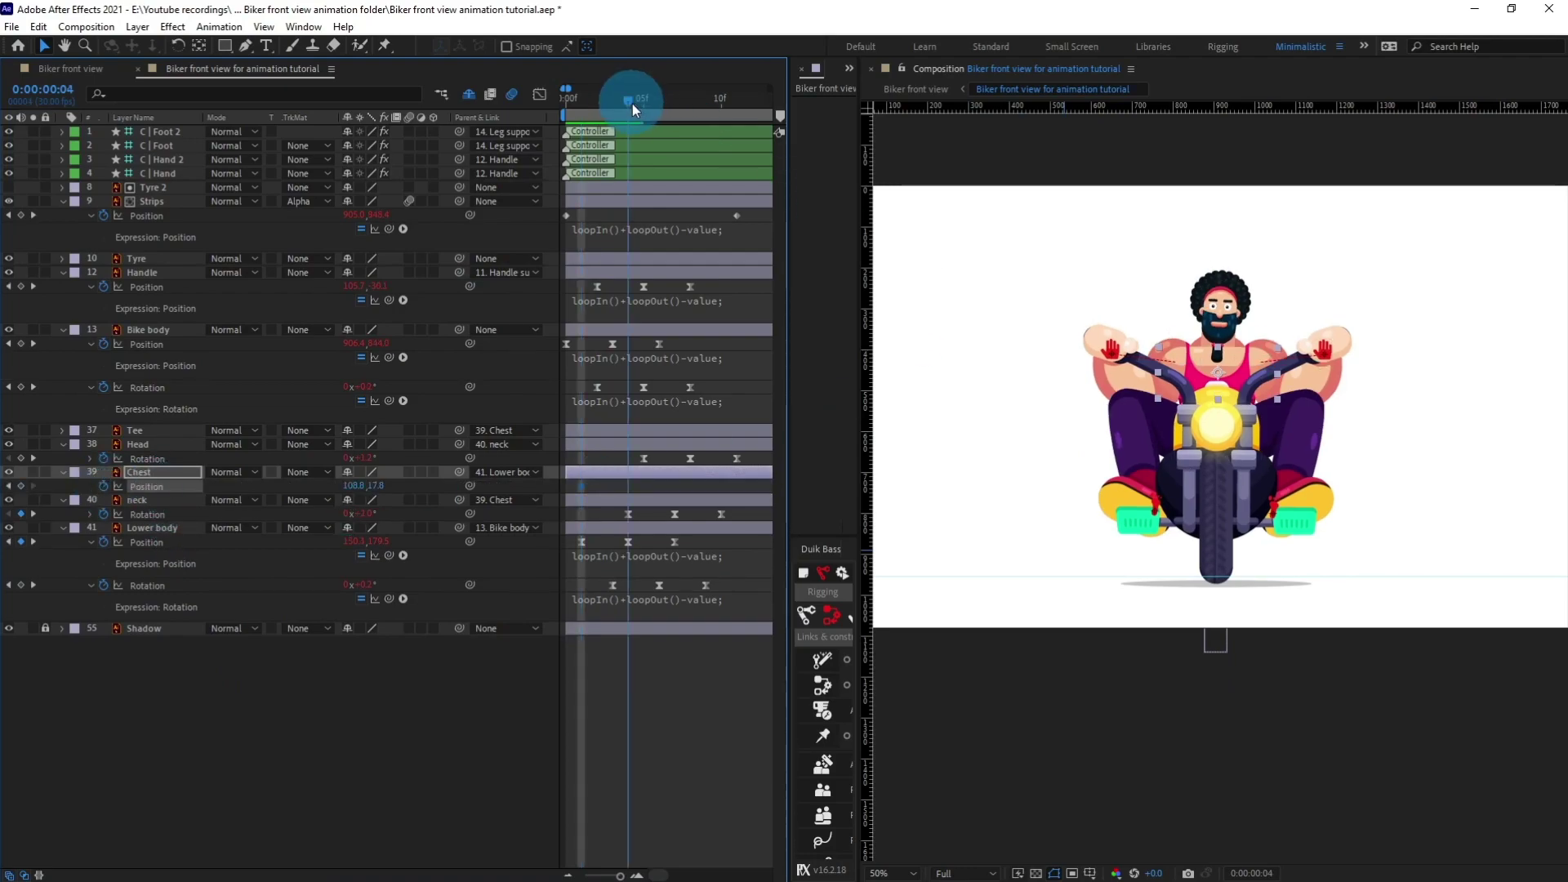
left_click(24, 487)
left_click(152, 474)
key("Down")
key("Down")
key("Down")
key("Down")
key("Down")
key("Down")
key("Down")
key("Down")
key("Down")
key("Down")
key("Down")
key("Down")
key("Down")
key("Down")
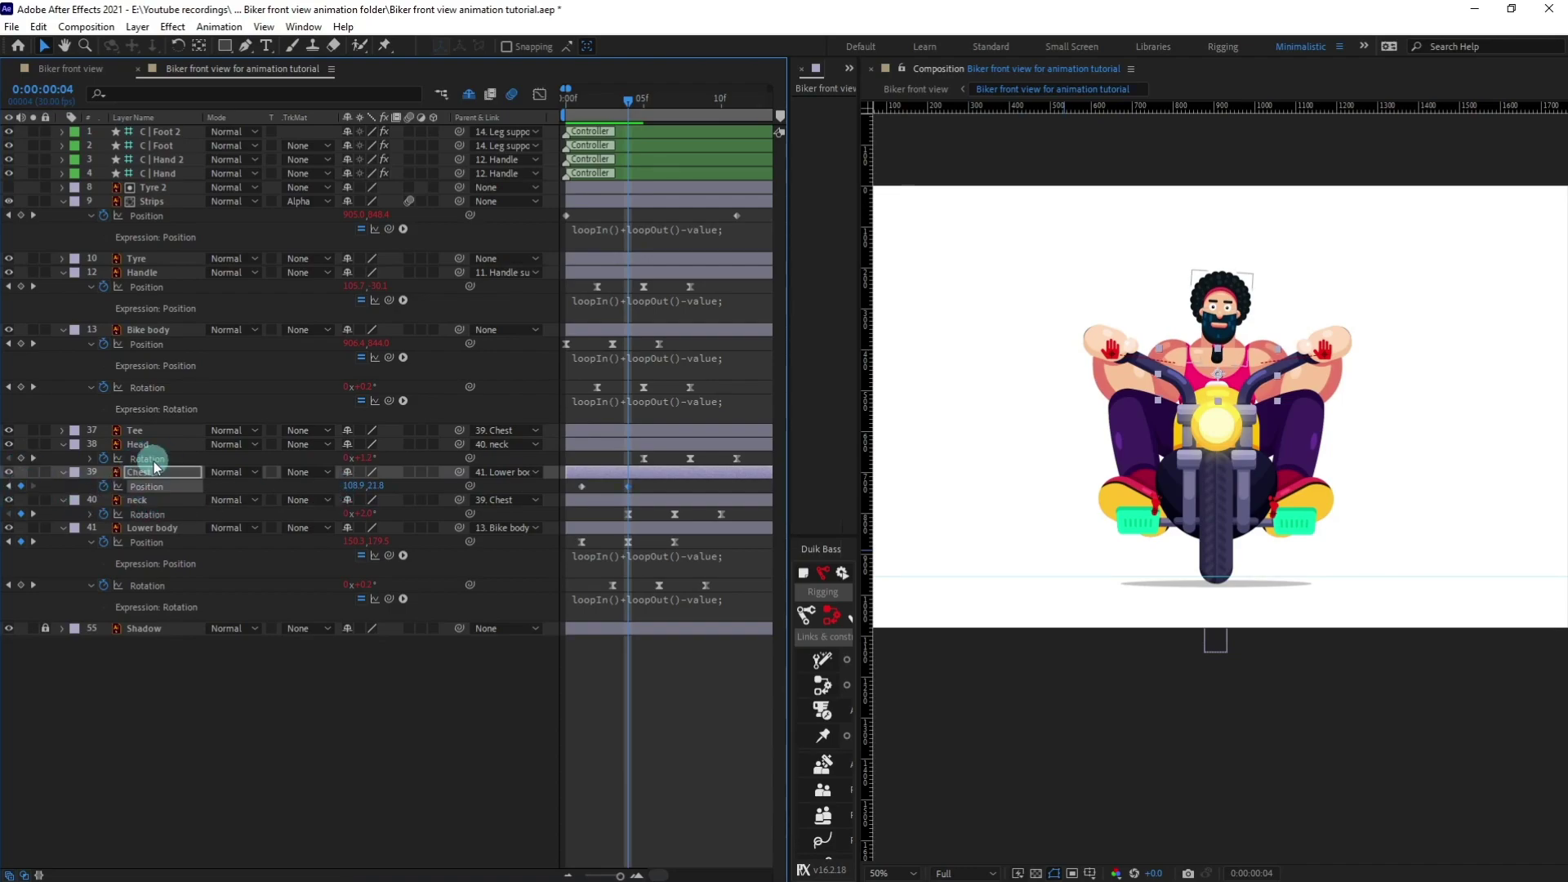
key("Down")
key("Down")
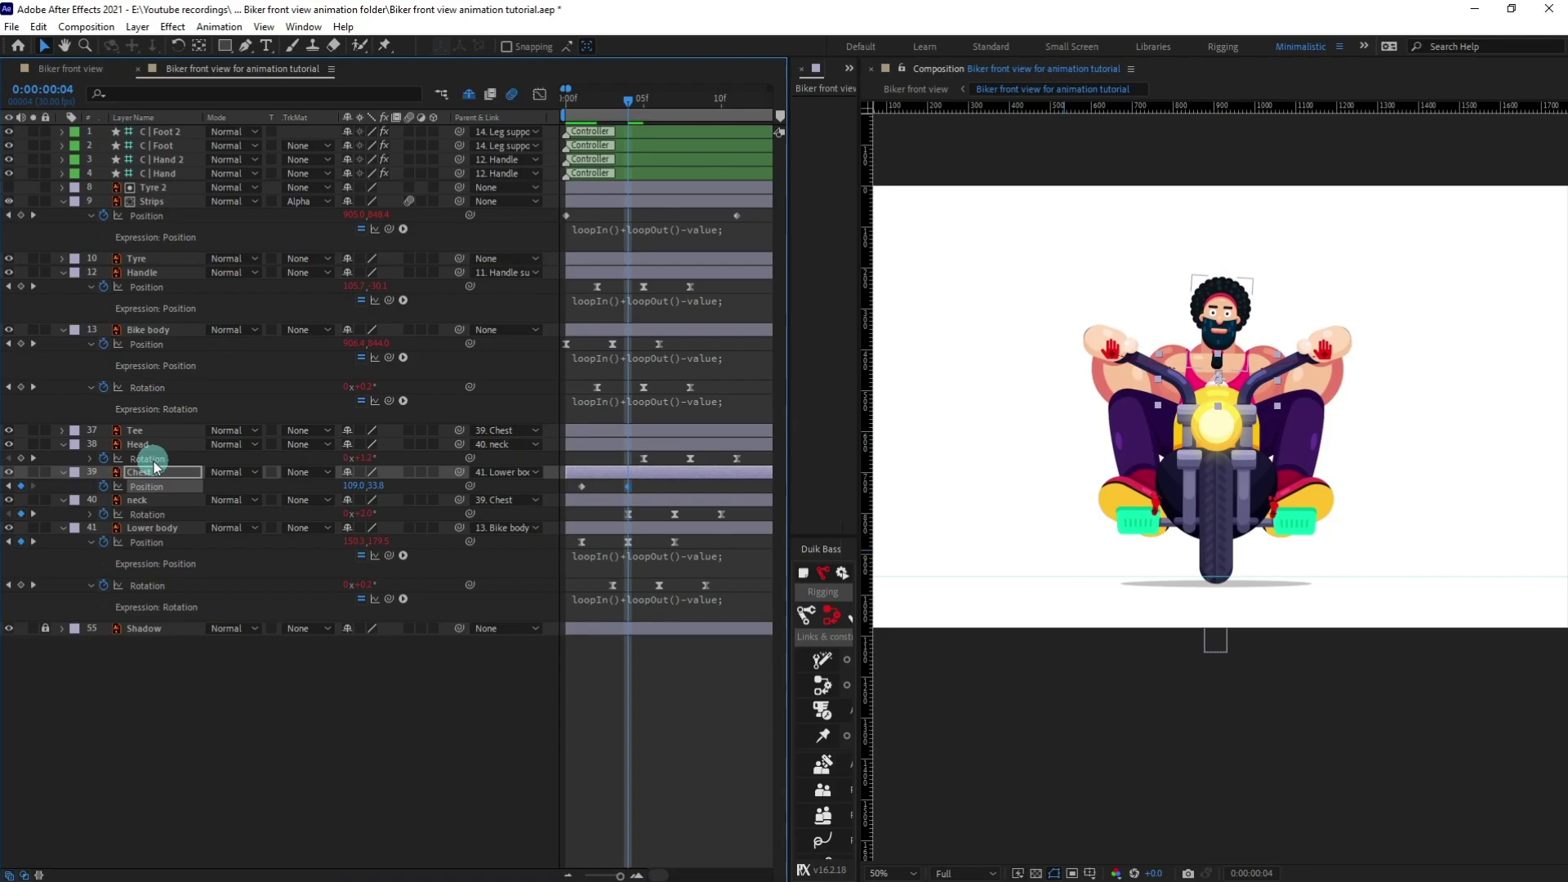
Step: Copy the Chest's first Position keyframe to frame 7 and apply Easy Ease to all three keyframes
left_click(676, 104)
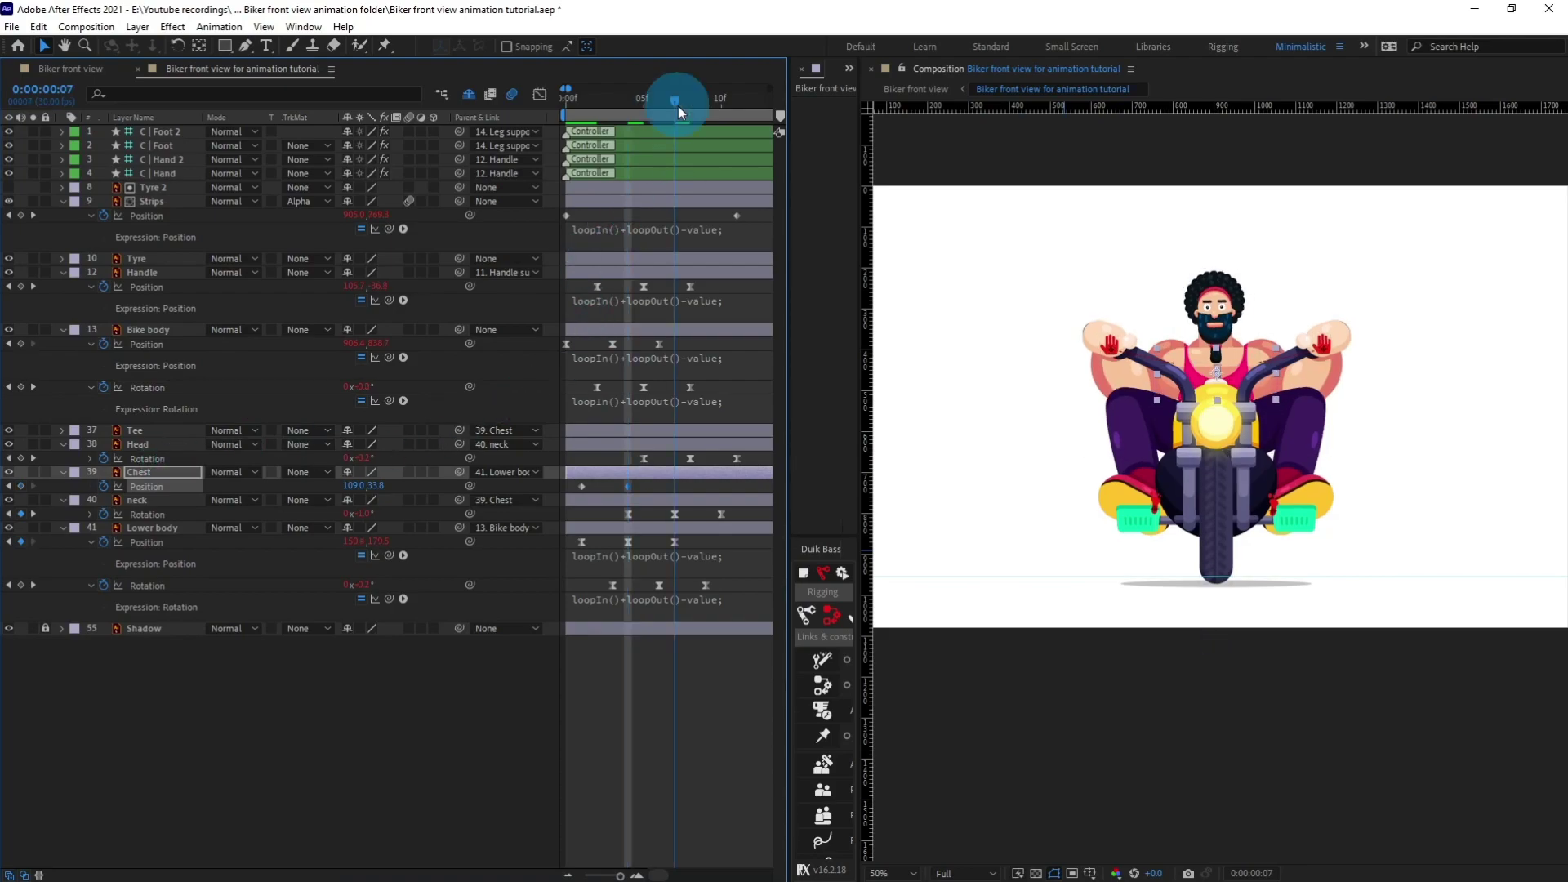
left_click_drag(604, 492, 571, 496)
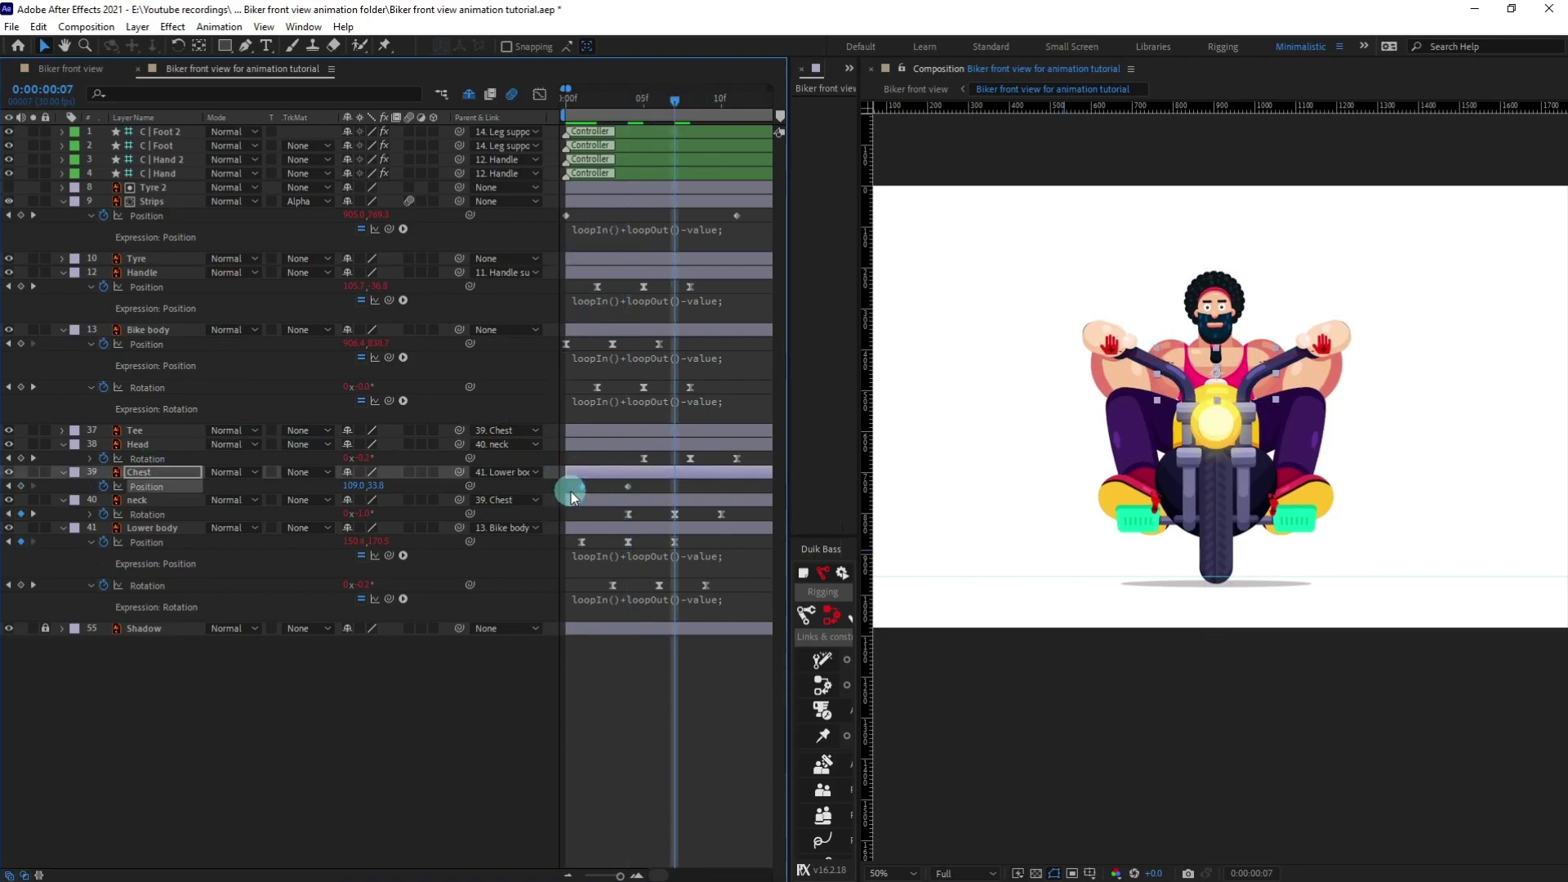
key("ctrl+c")
key("ctrl+v")
left_click_drag(691, 487, 547, 512)
key("F9")
Step: Apply the loopIn()+loopOut()-value; expression to the Chest's Position and delay its keyframes by one frame, starting at frame 2
left_click(620, 565)
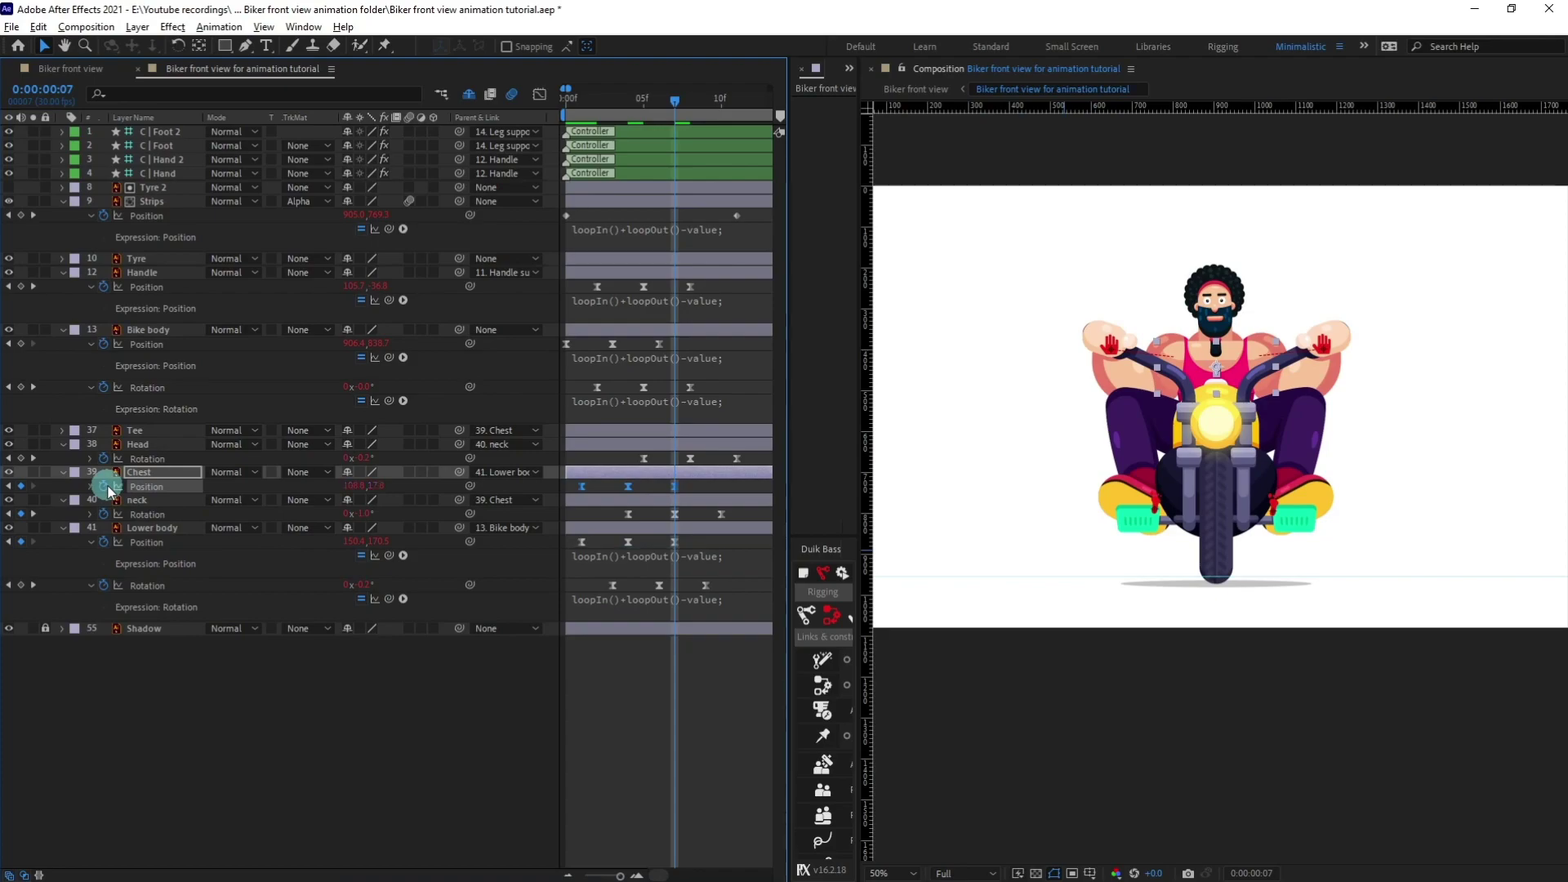
key("ctrl+v")
left_click(684, 531)
left_click_drag(702, 487, 602, 413)
Step: Preview the Chest's looping bounce from frame 0
left_click(584, 103)
key("space")
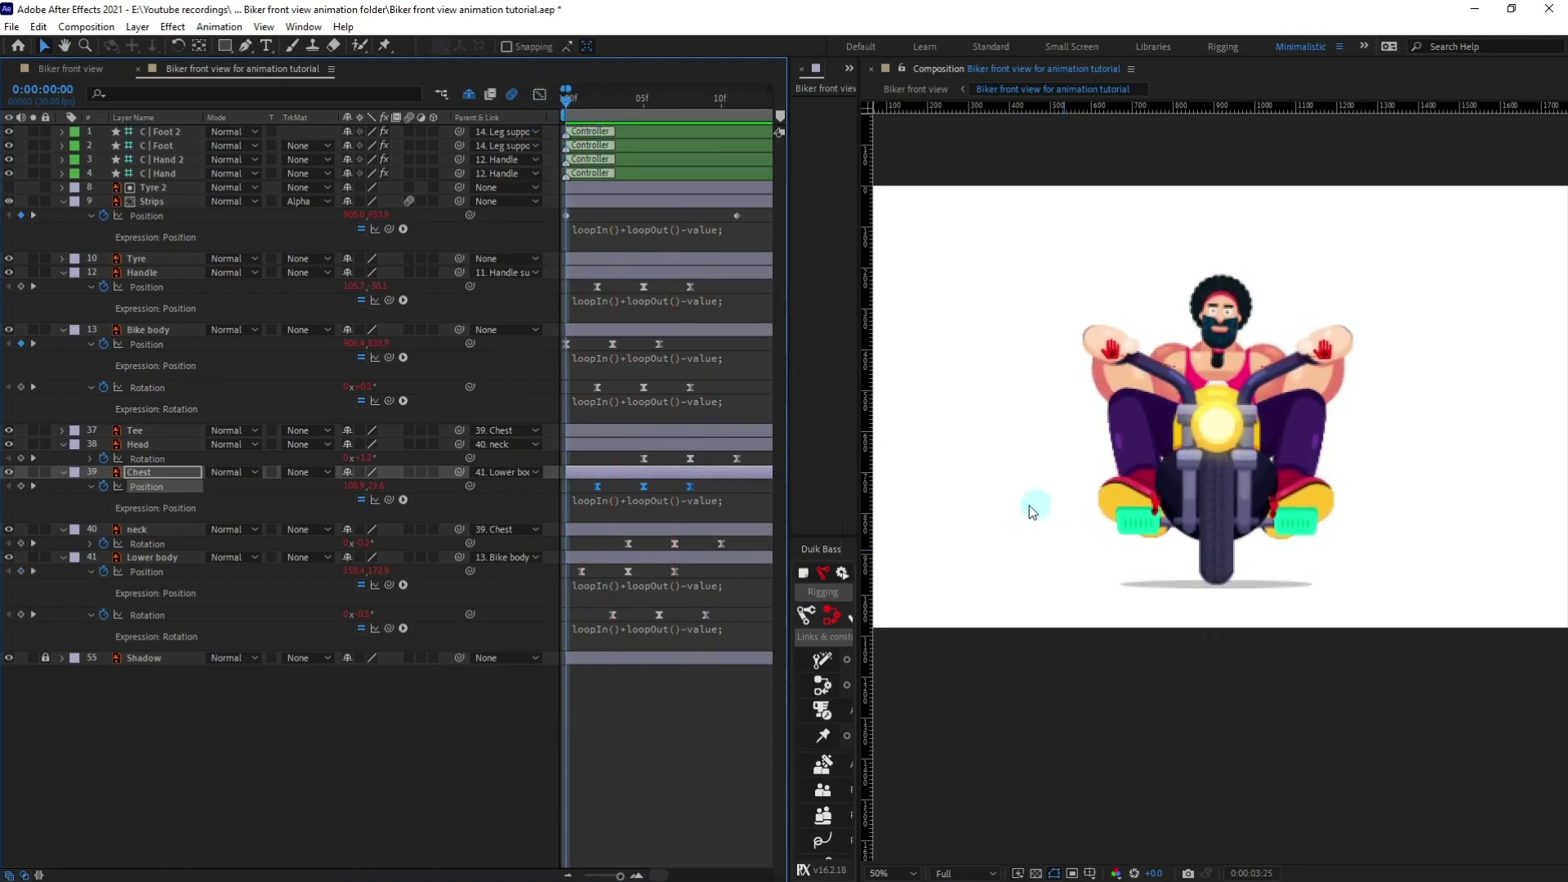
Step: Raise the Chest's middle Position keyframe at frame 5 by about 7 px to soften its bounce
left_click(634, 101)
left_click_drag(634, 101, 645, 100)
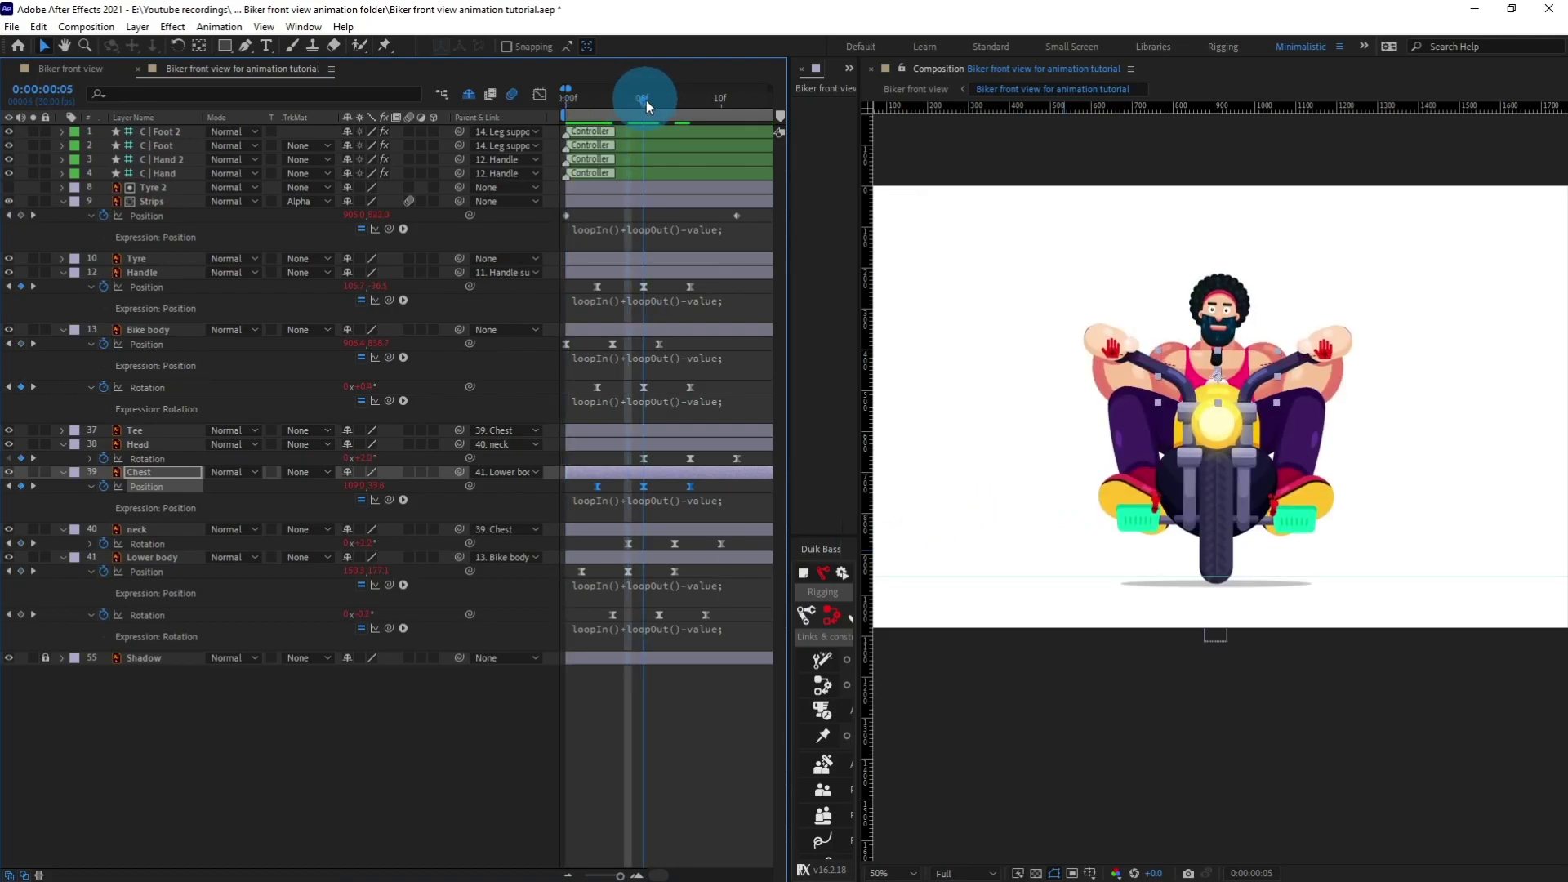
left_click(663, 477)
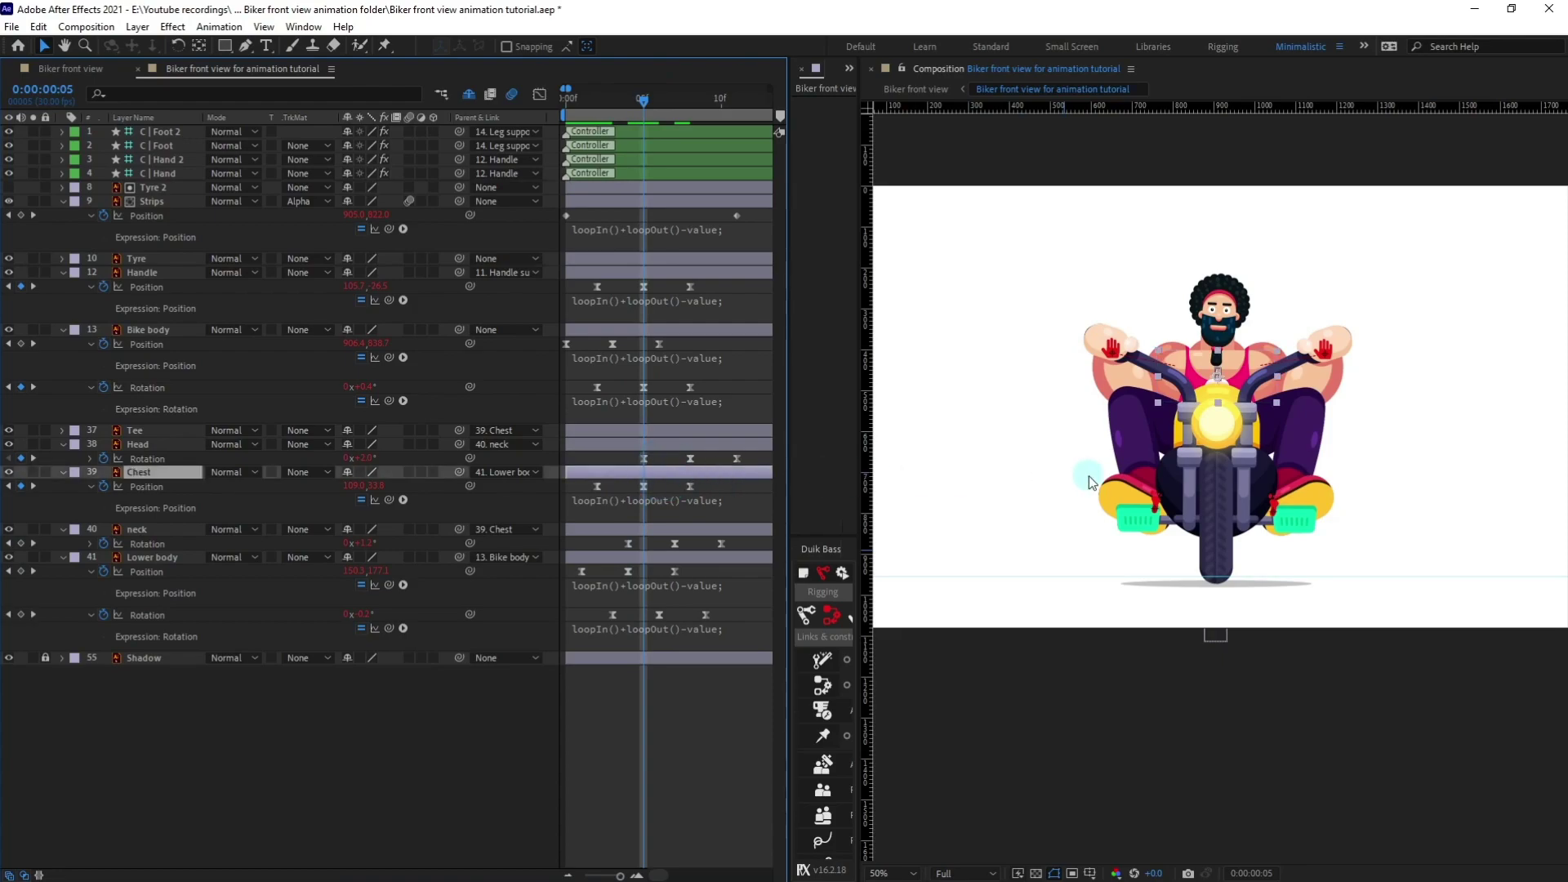
scroll(1090, 476, "up", 1)
left_click_drag(1088, 406, 1121, 505)
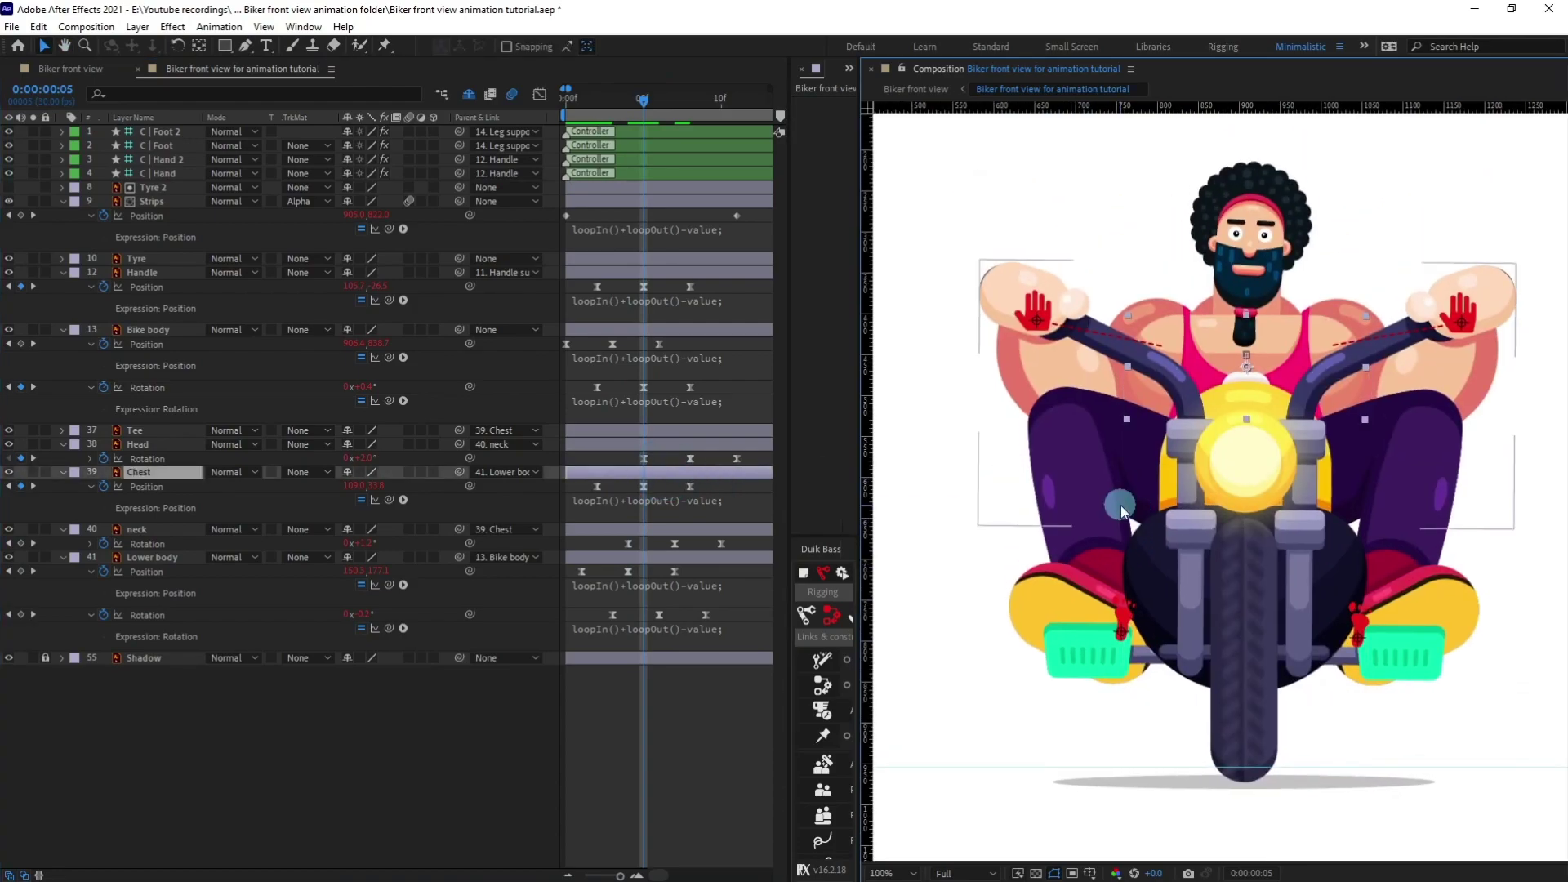
key("Up")
key("Up")
key("Up")
key("Up")
key("Up")
key("Up")
key("Up")
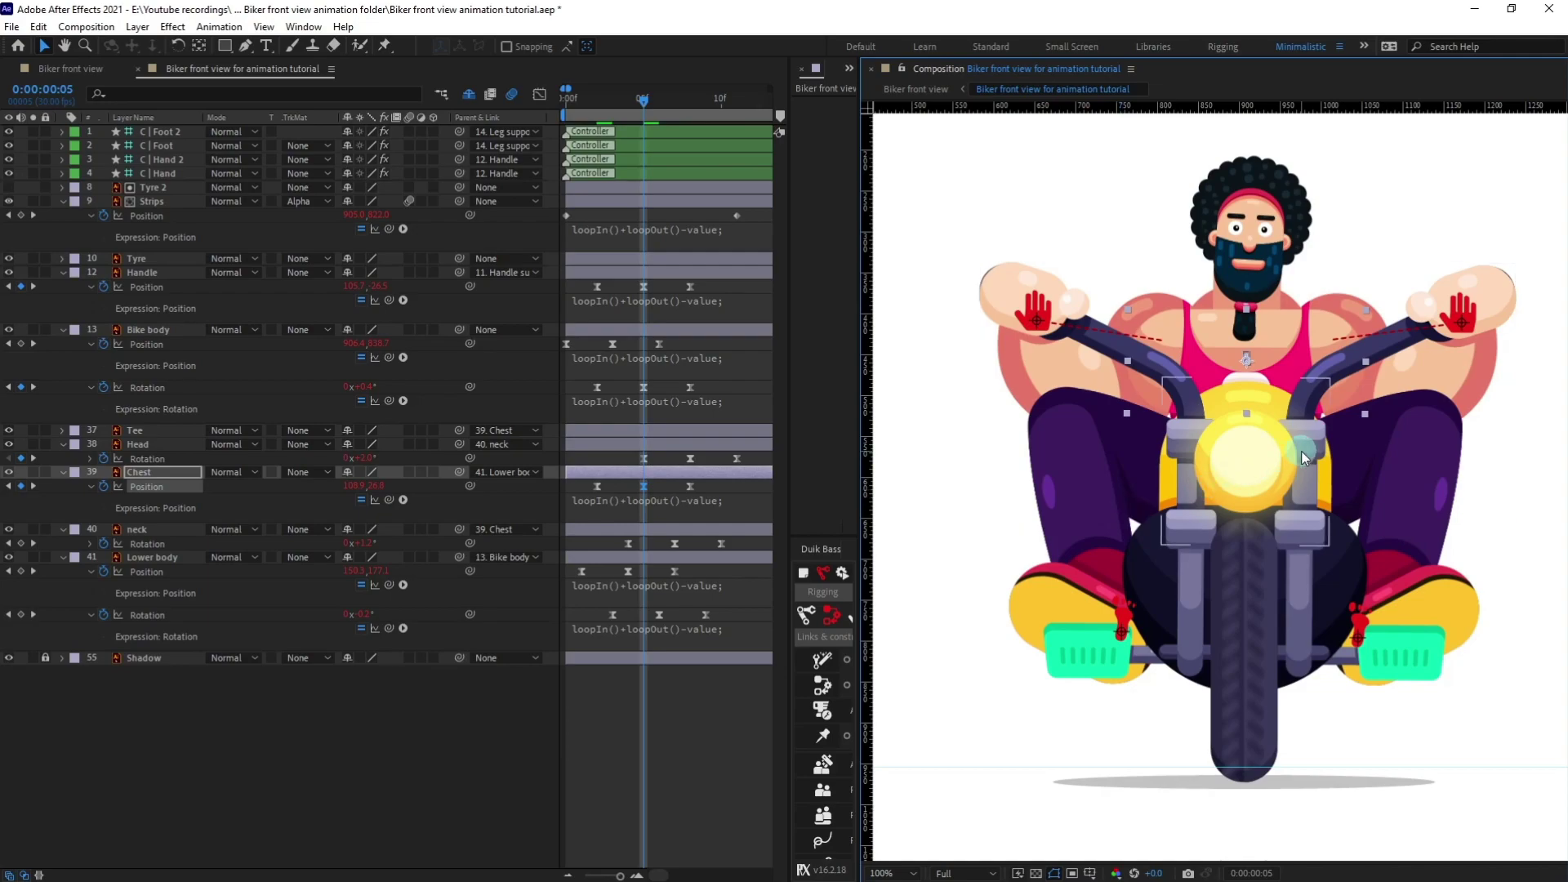
Step: Preview the Chest's softened bounce from frame 0 with the whole biker in view
scroll(1301, 451, "down", 3)
left_click(557, 101)
key("space")
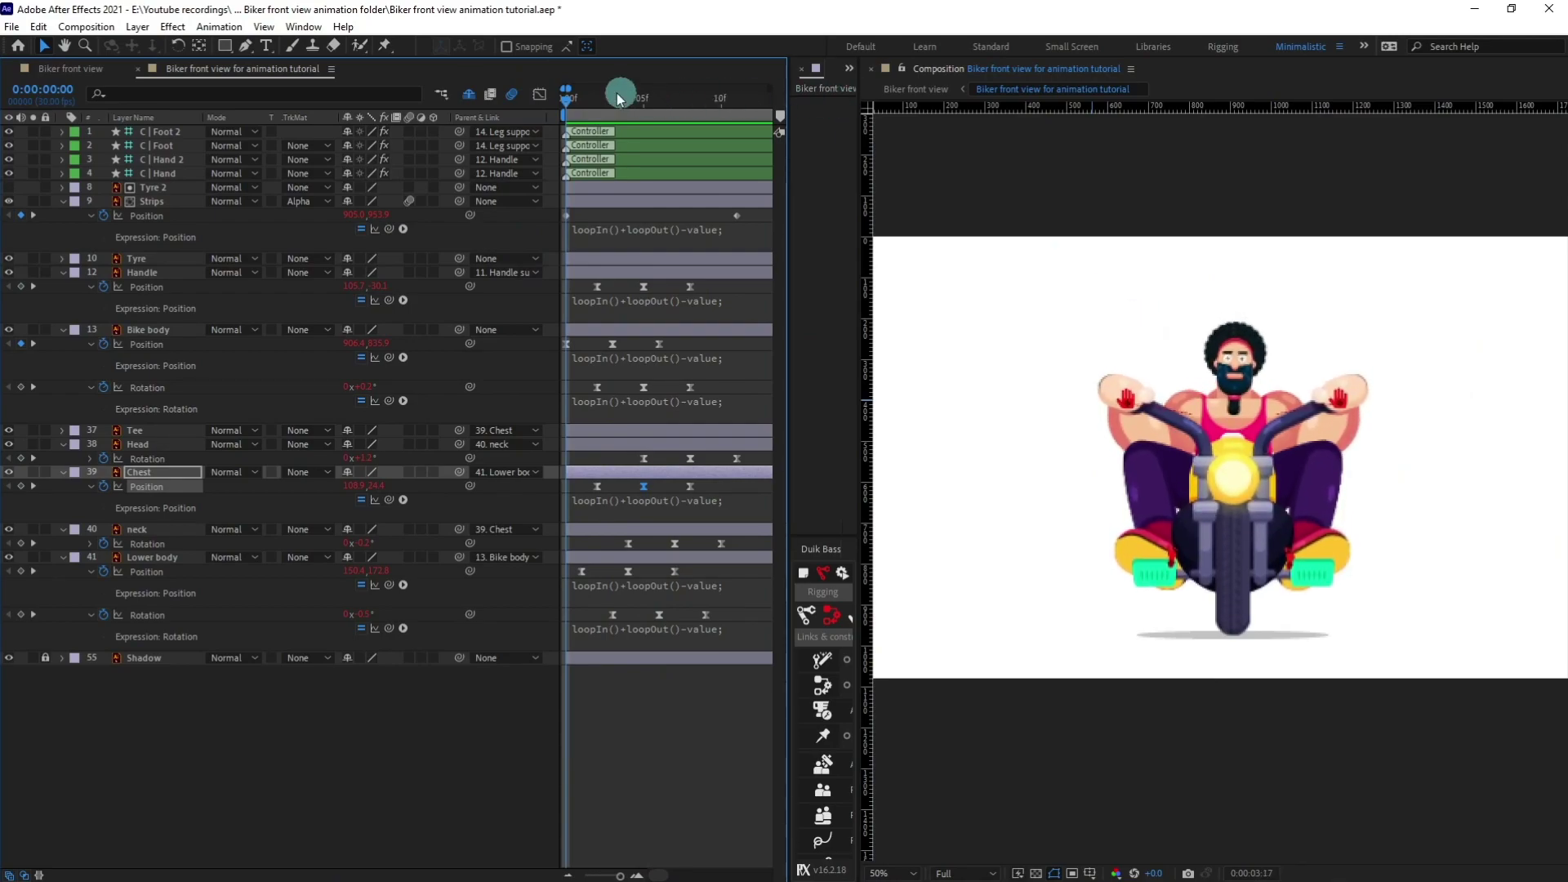
Step: Return to frame 0 with nothing selected and save the project
left_click(564, 102)
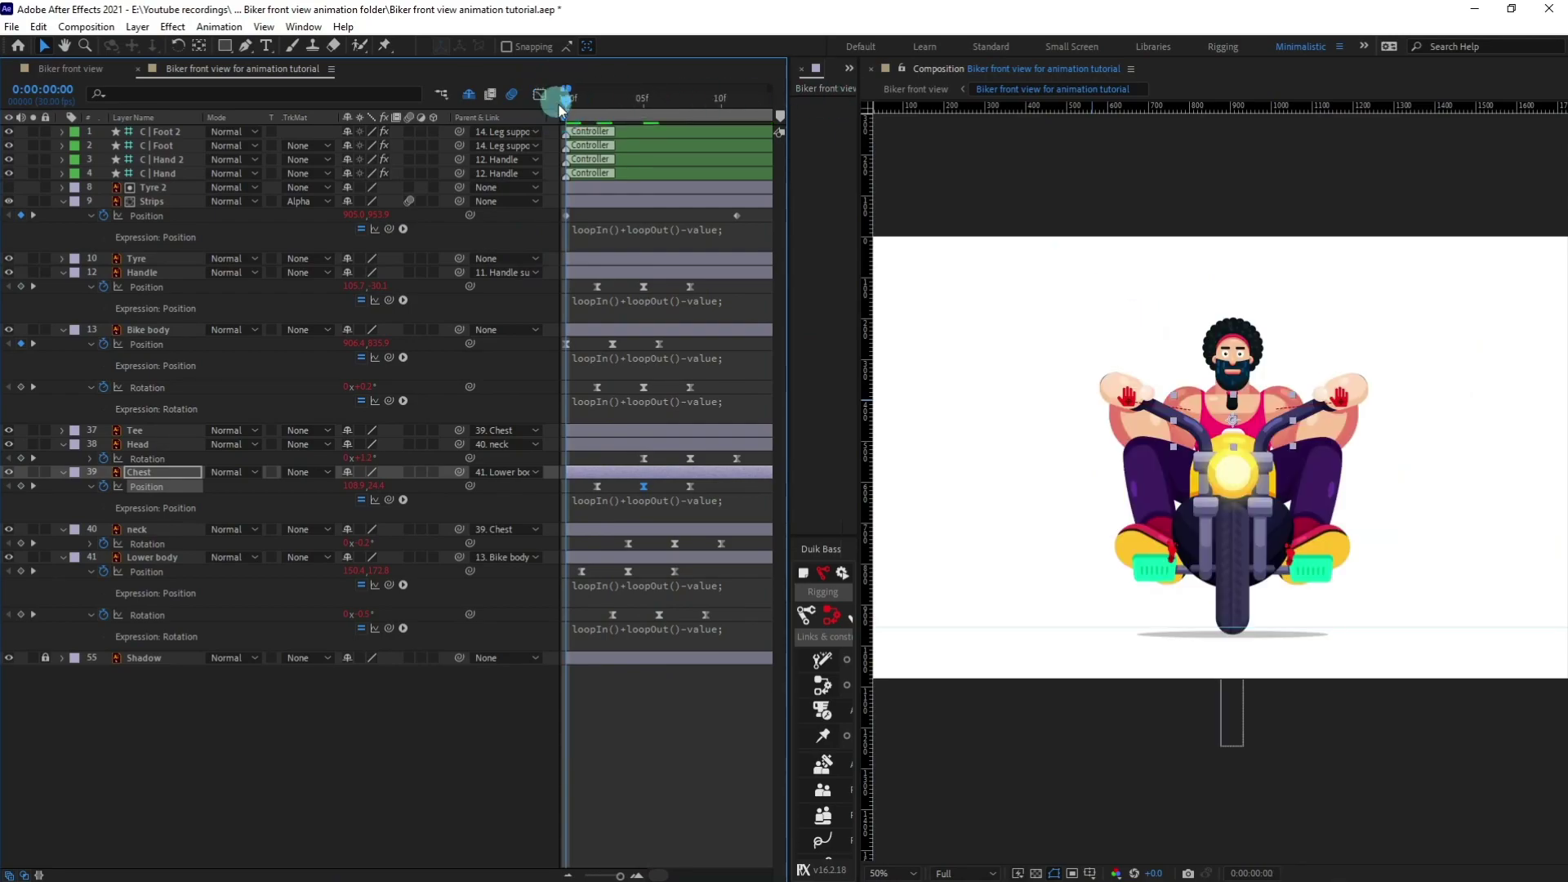
left_click(613, 226)
left_click(611, 218)
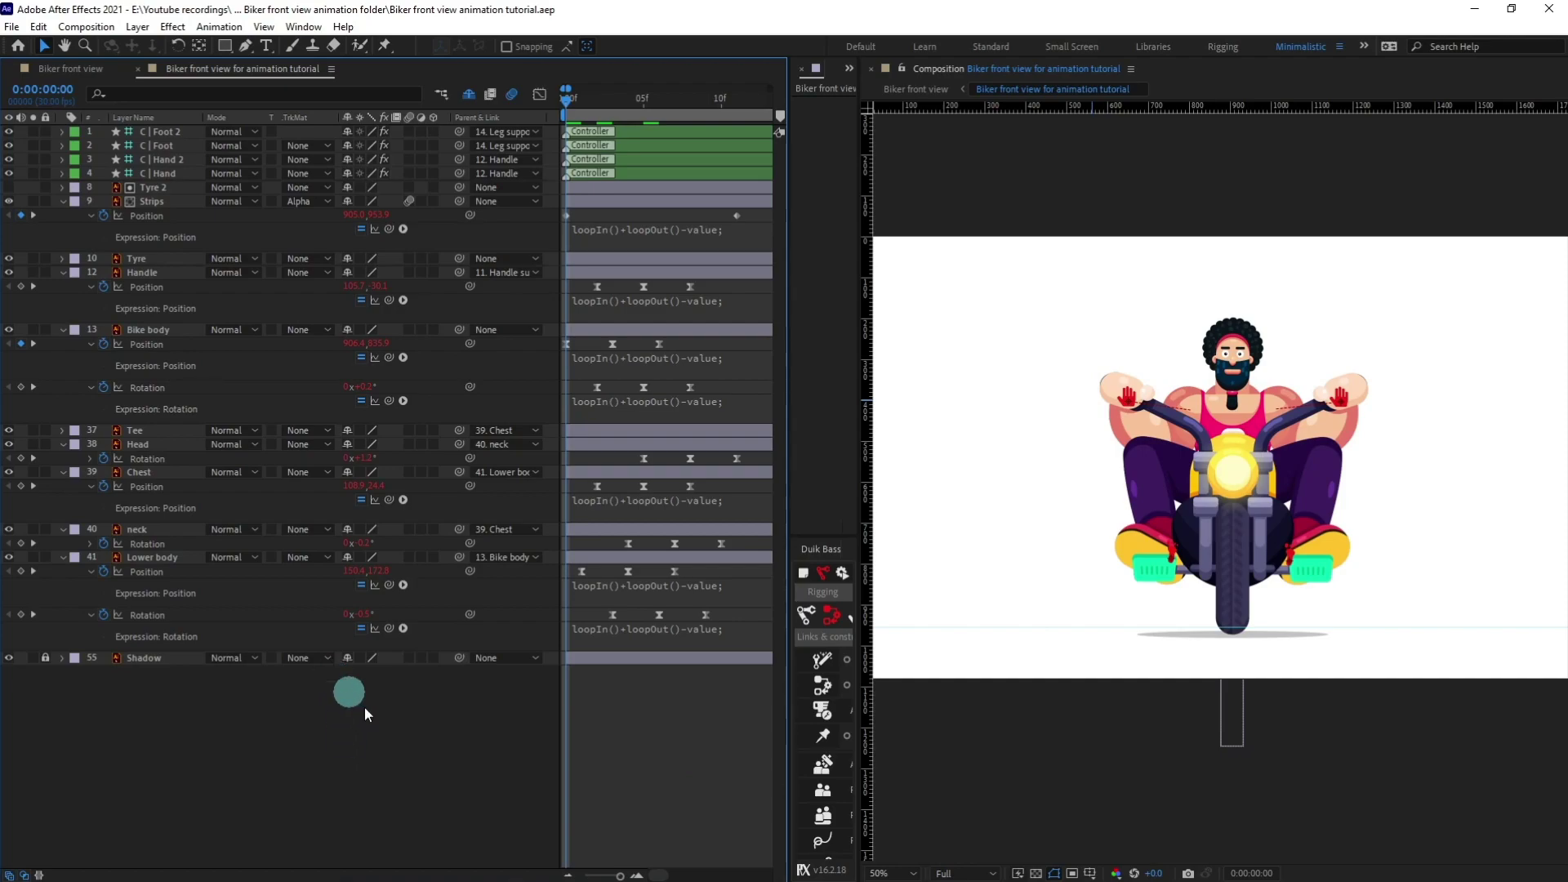
Step: Reveal the hidden shy layers in the timeline, including the leg structures and limb artwork
left_click(823, 764)
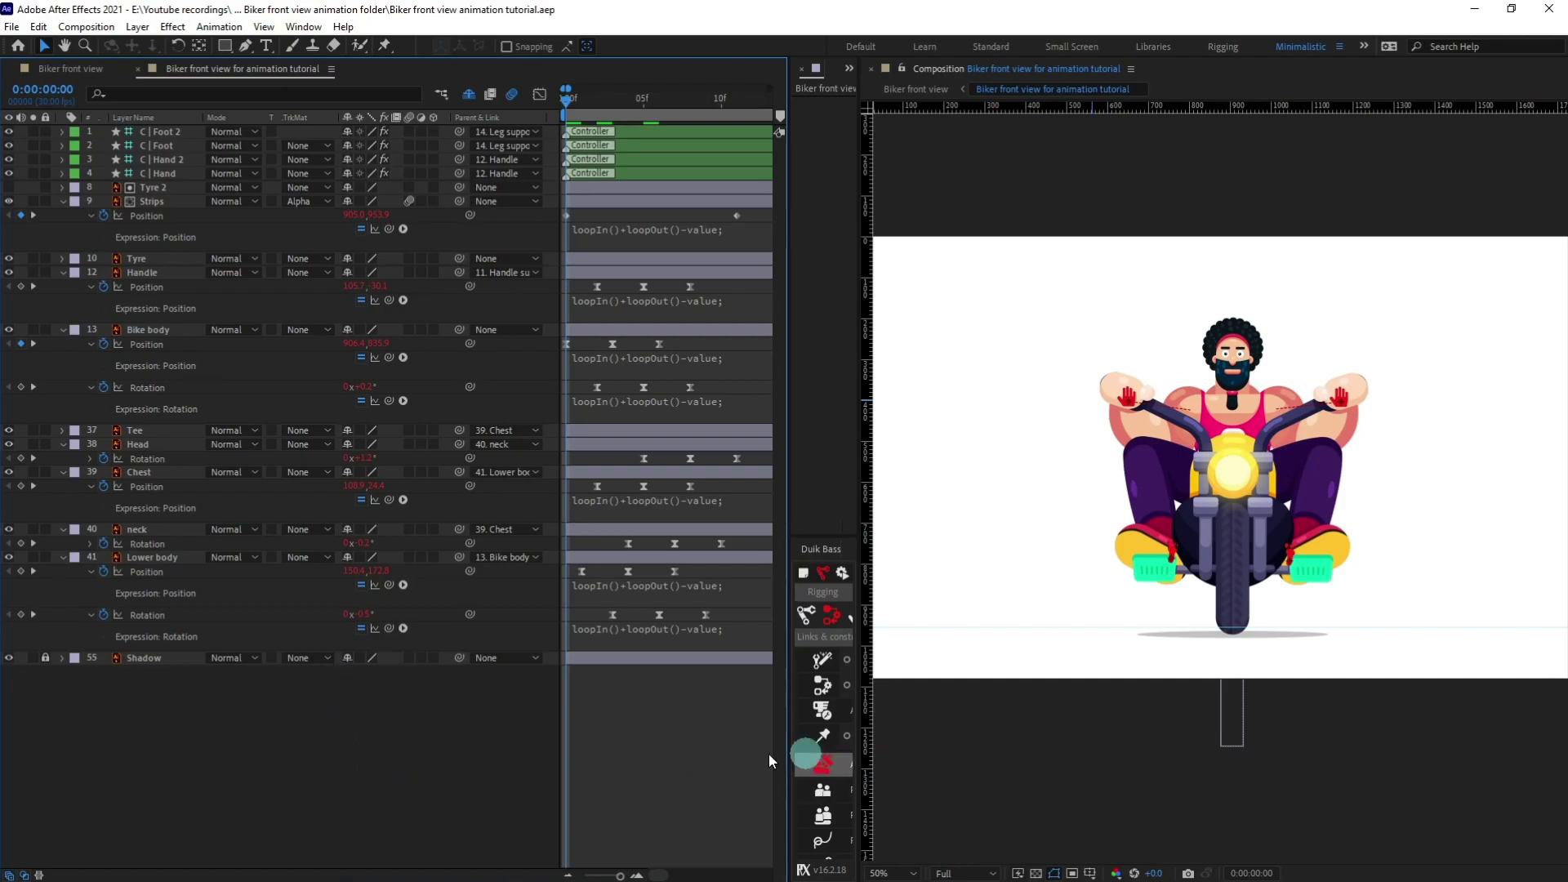
left_click(469, 94)
scroll(378, 750, "down", 1)
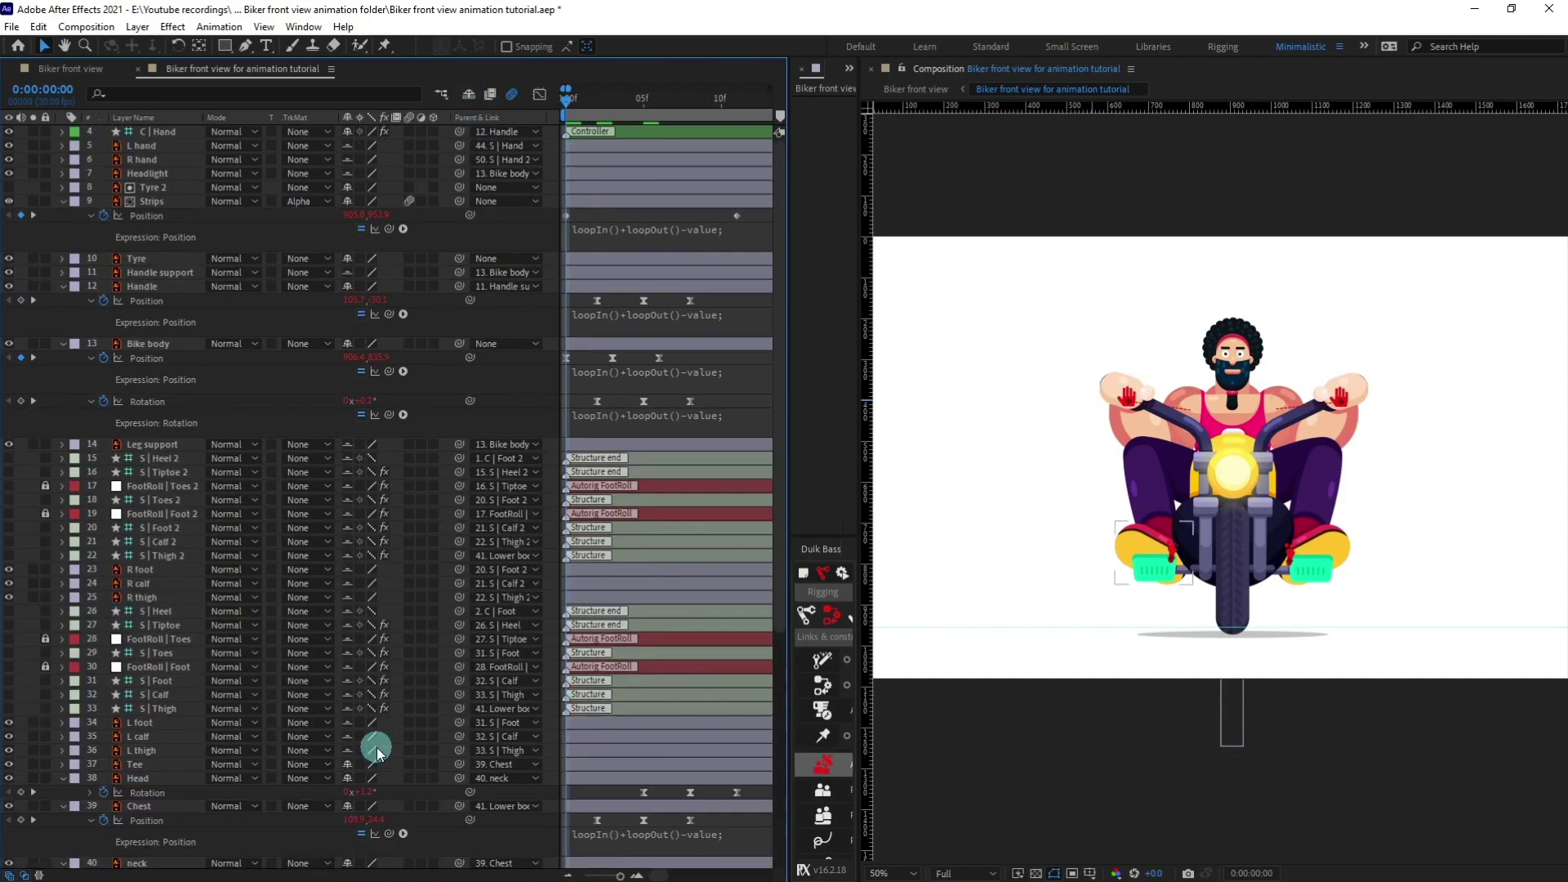
Step: Look over the full layer list and hide the shy layers in the timeline again
scroll(378, 749, "down", 3)
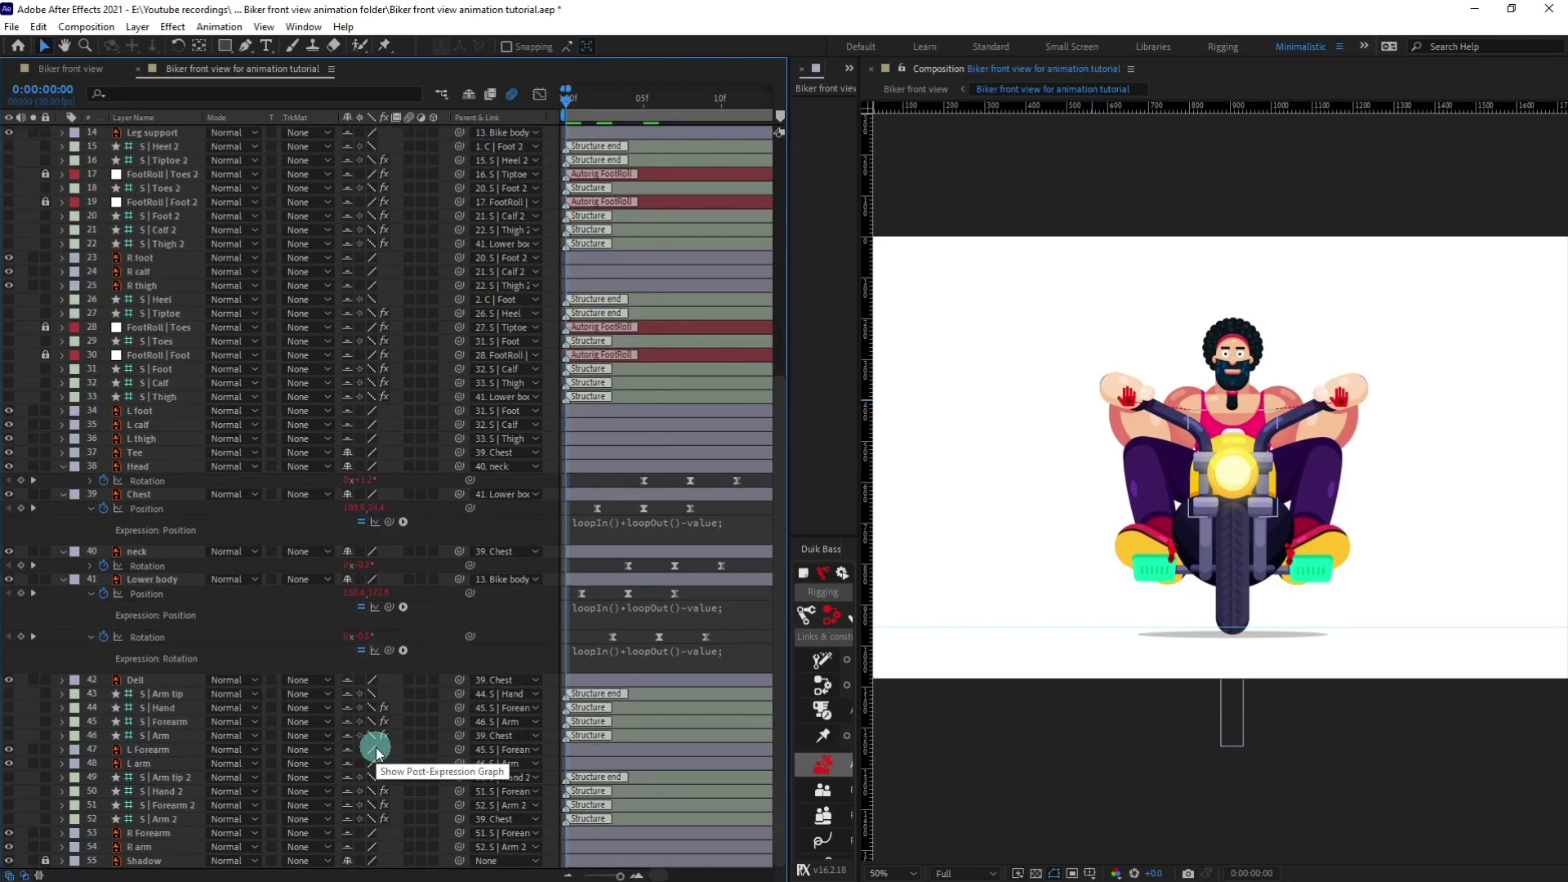
scroll(378, 750, "up", 5)
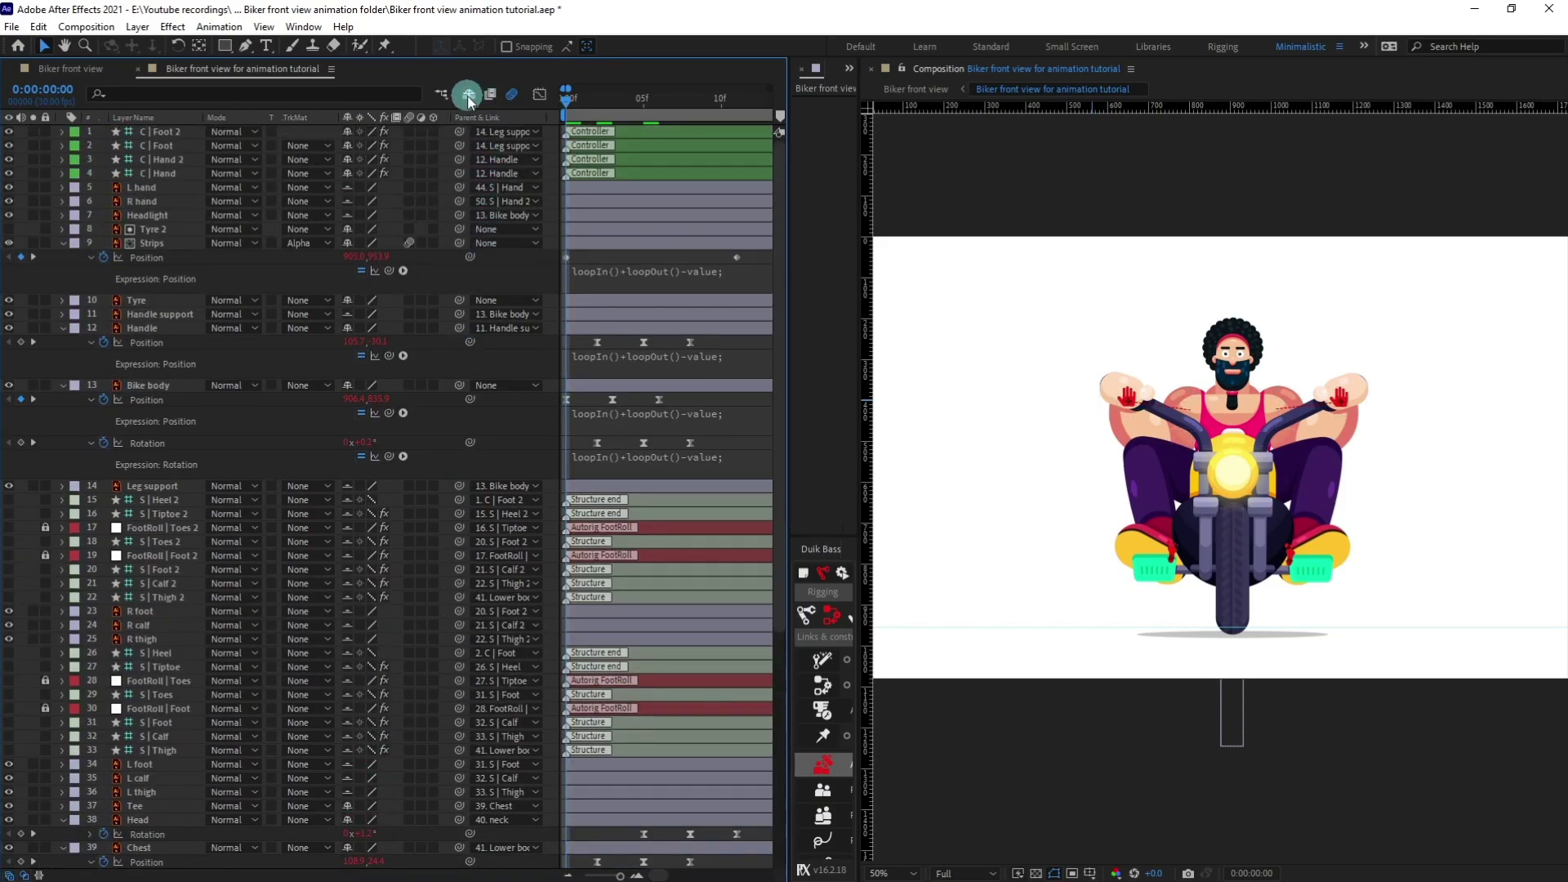
left_click(469, 96)
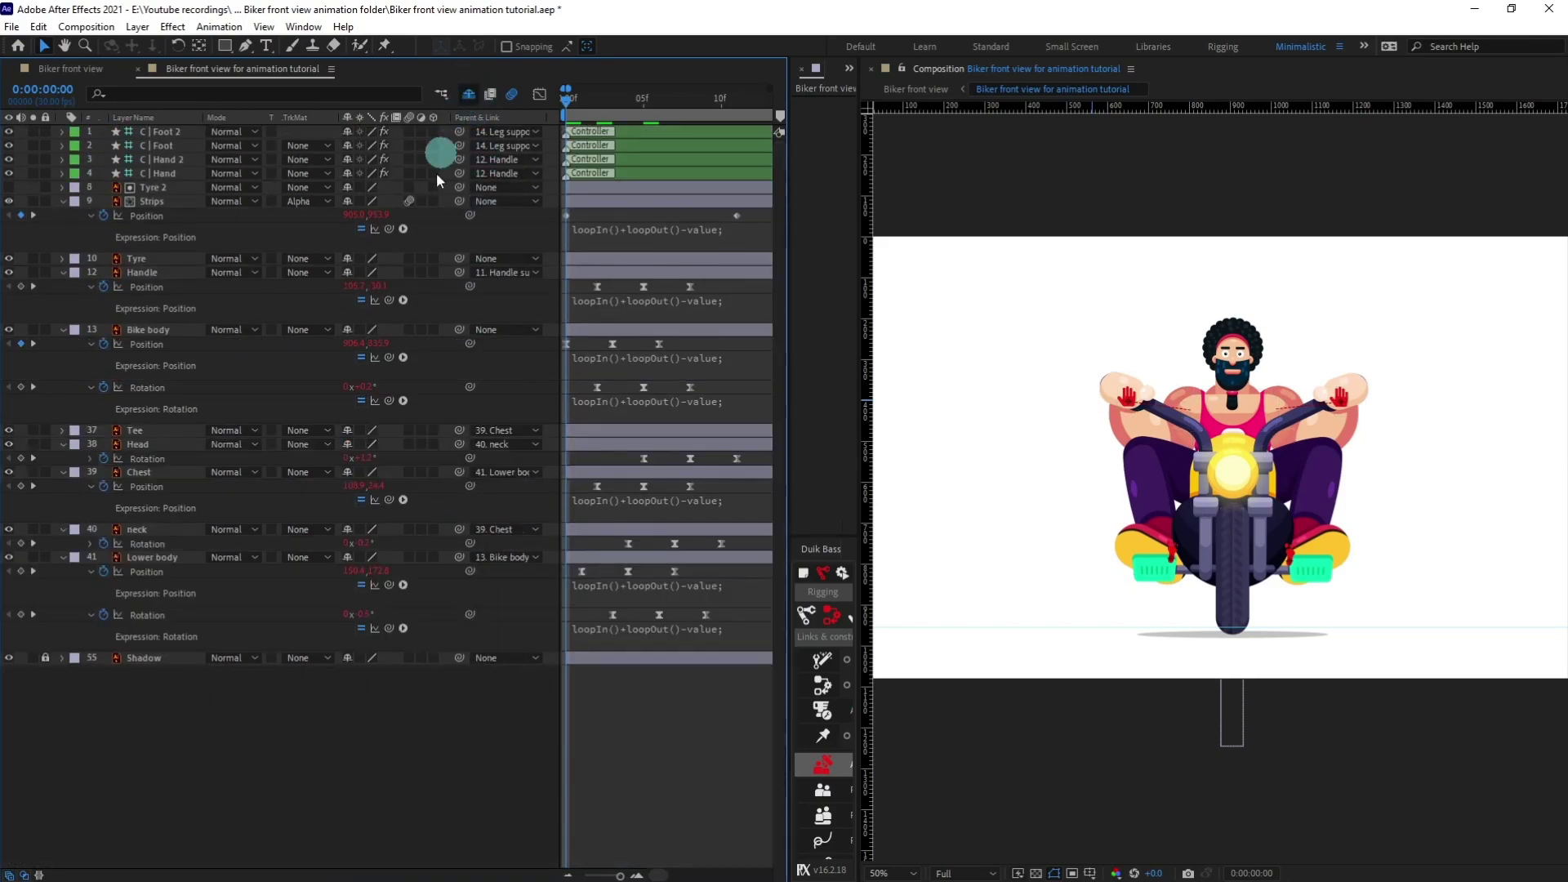
Step: Set the background colour of the Biker front view composition to white (FFFFFF)
left_click(104, 73)
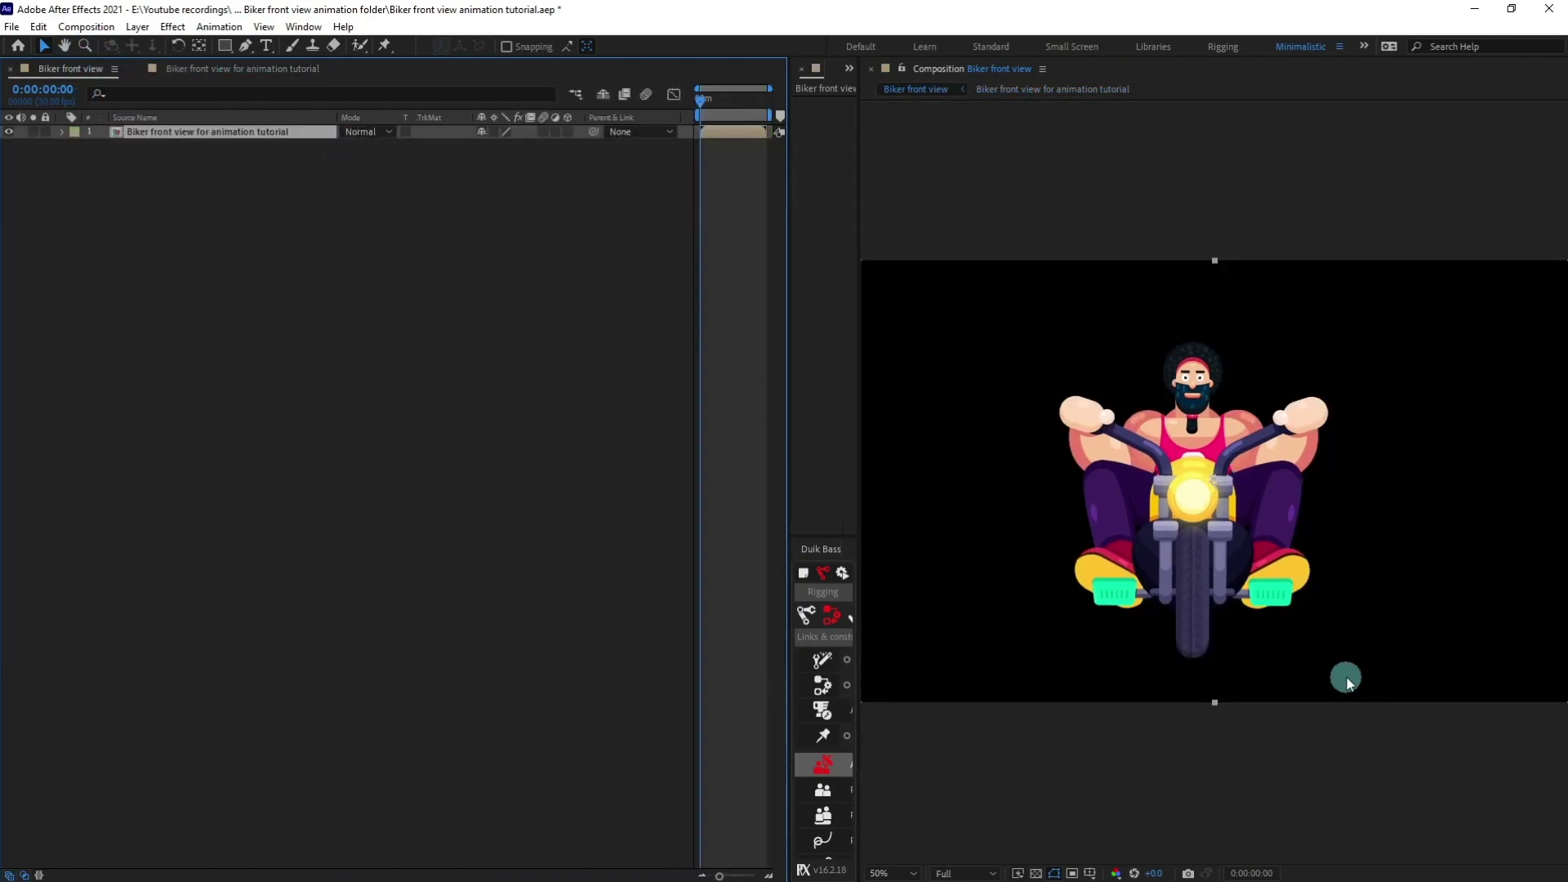
left_click(78, 27)
left_click(123, 63)
left_click(663, 549)
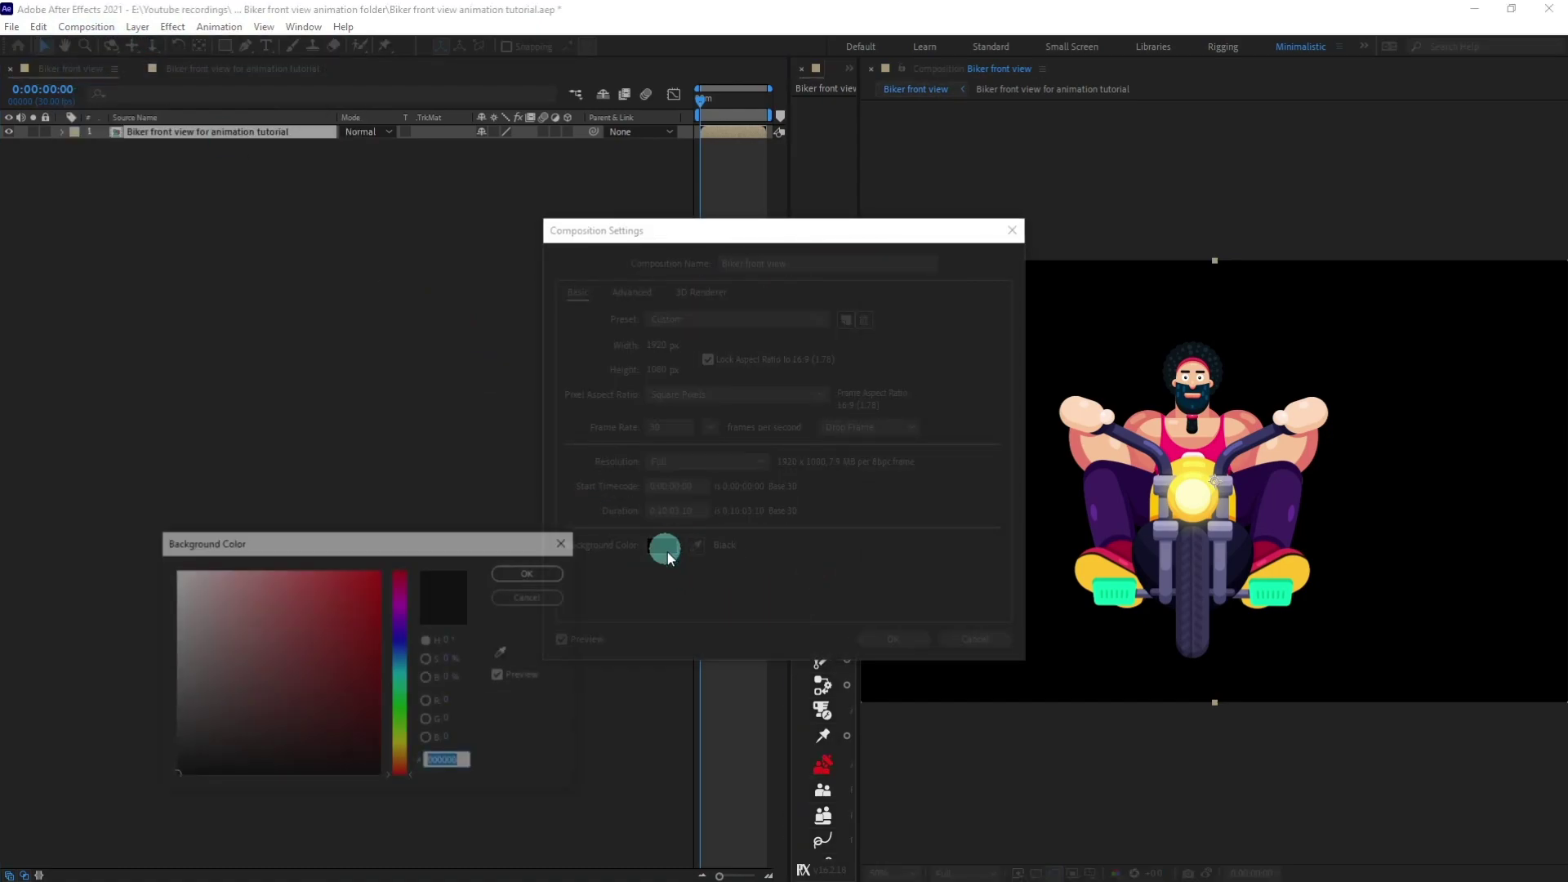
left_click_drag(297, 616, 144, 541)
left_click(549, 576)
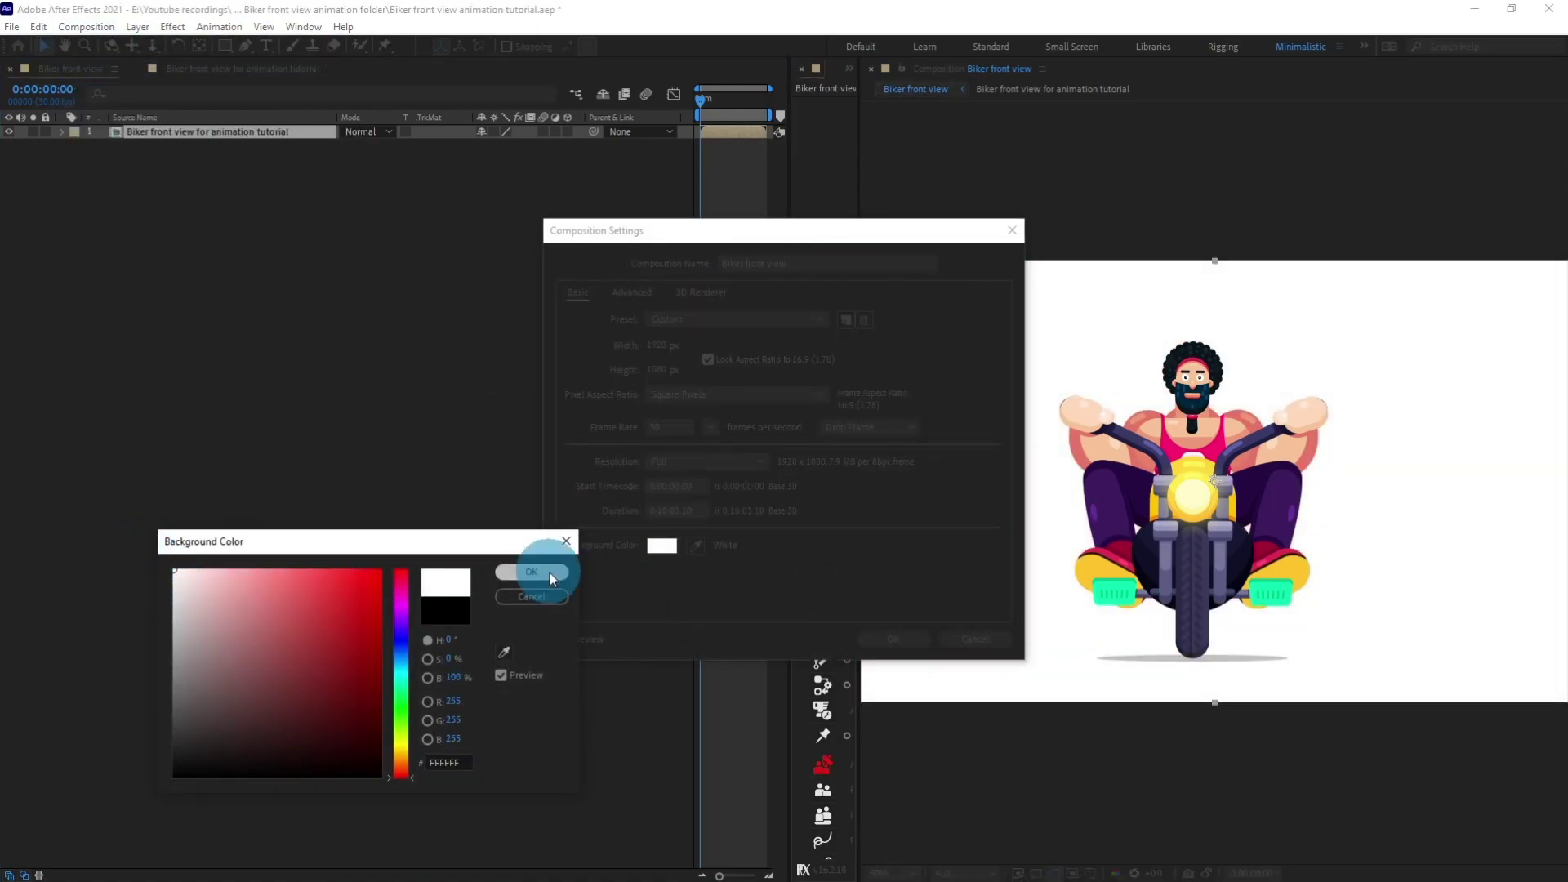
left_click(898, 639)
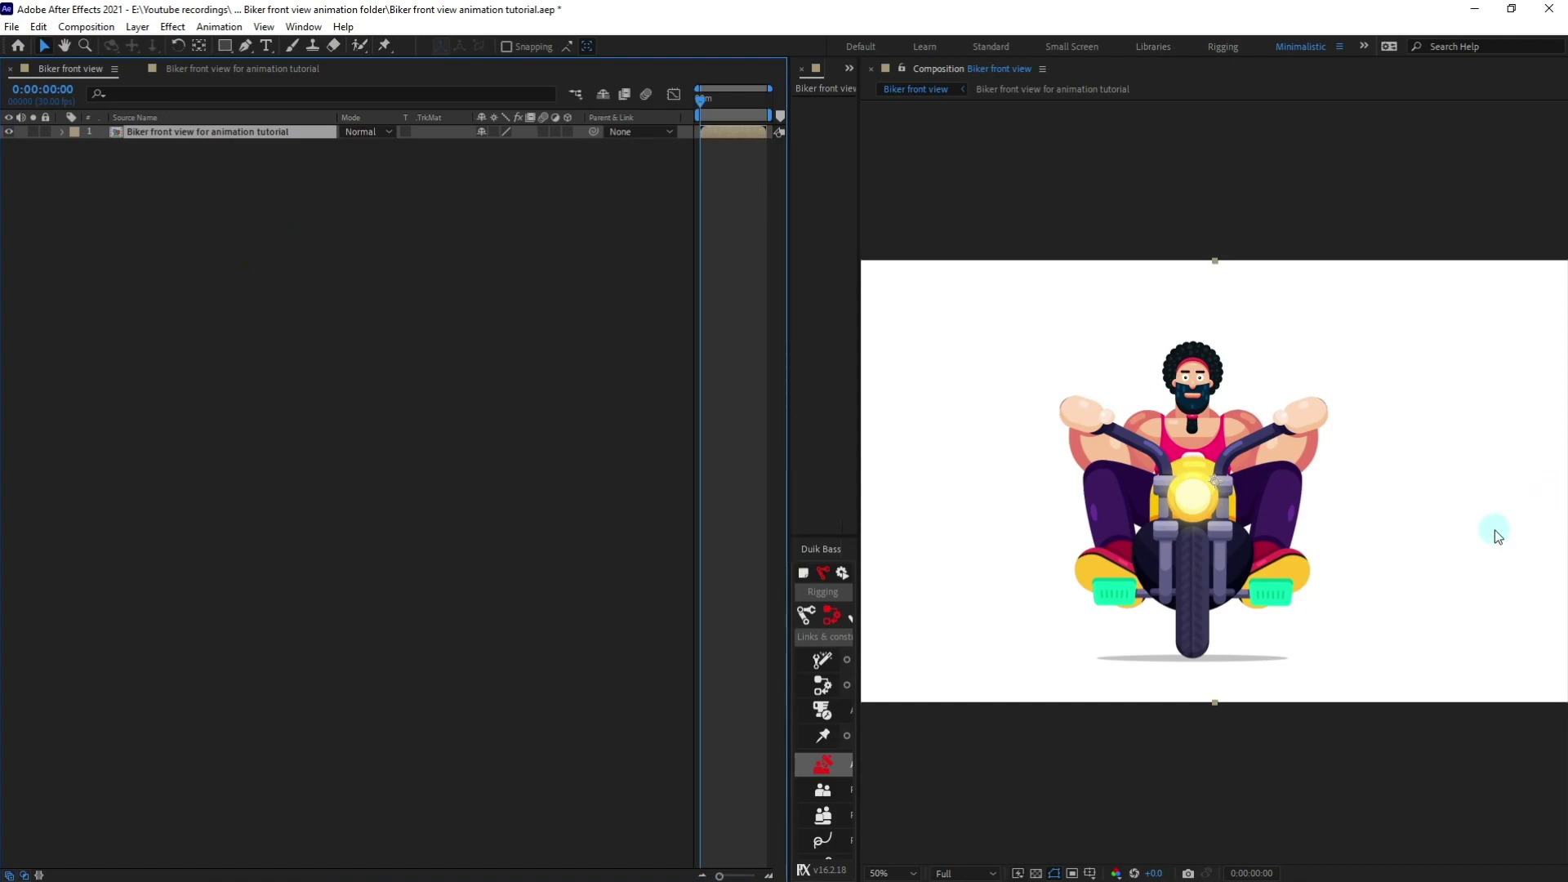
Step: Unlock the Shadow layer and move it into the Biker front view composition, below the nested biker layer
left_click(245, 69)
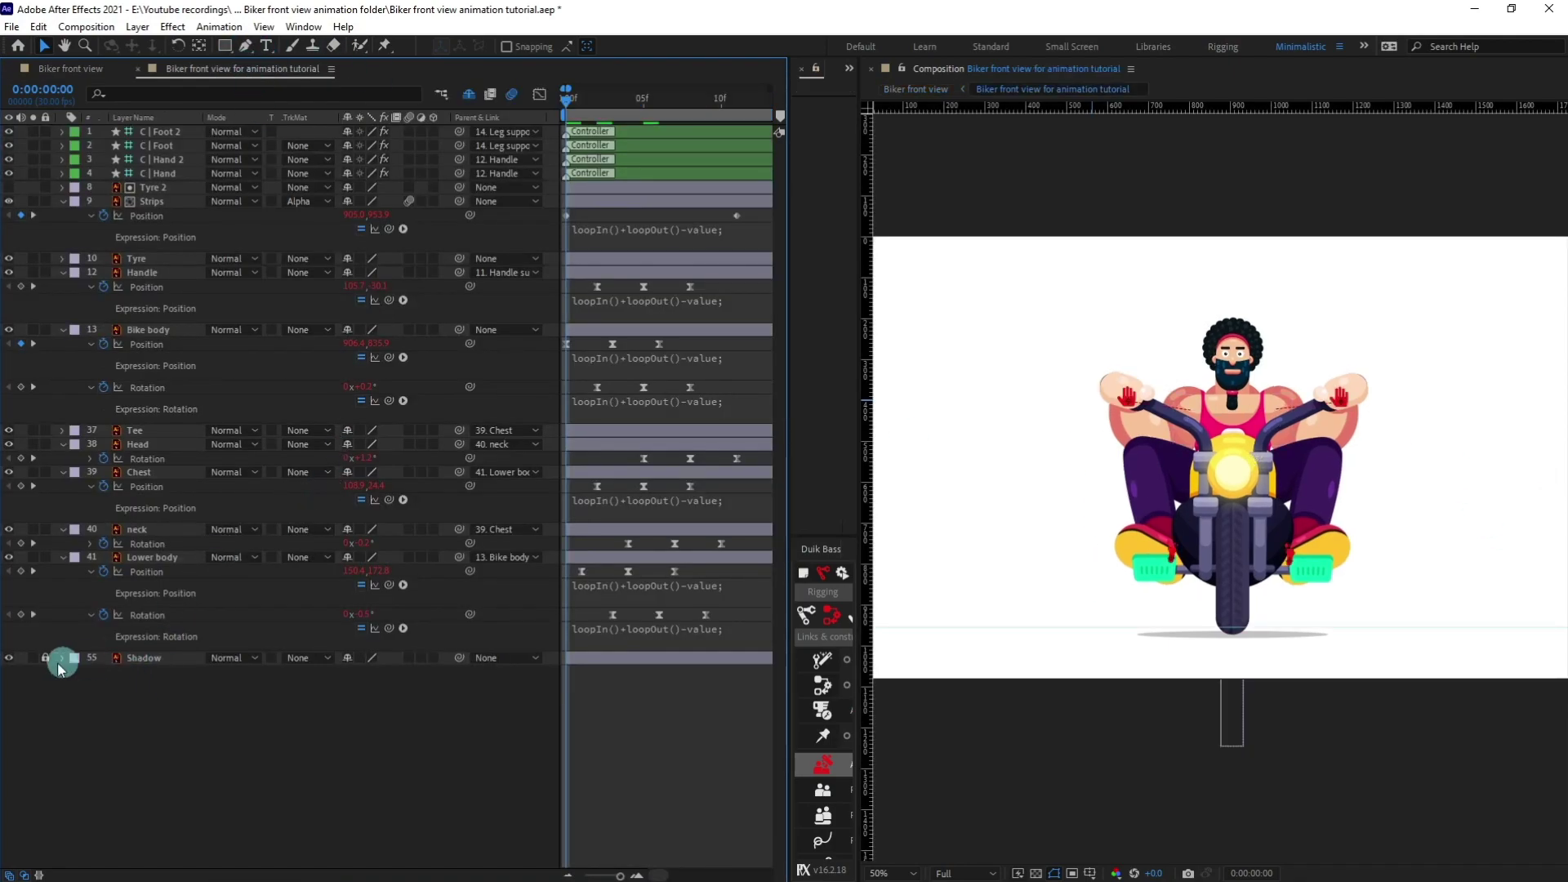
left_click(158, 661)
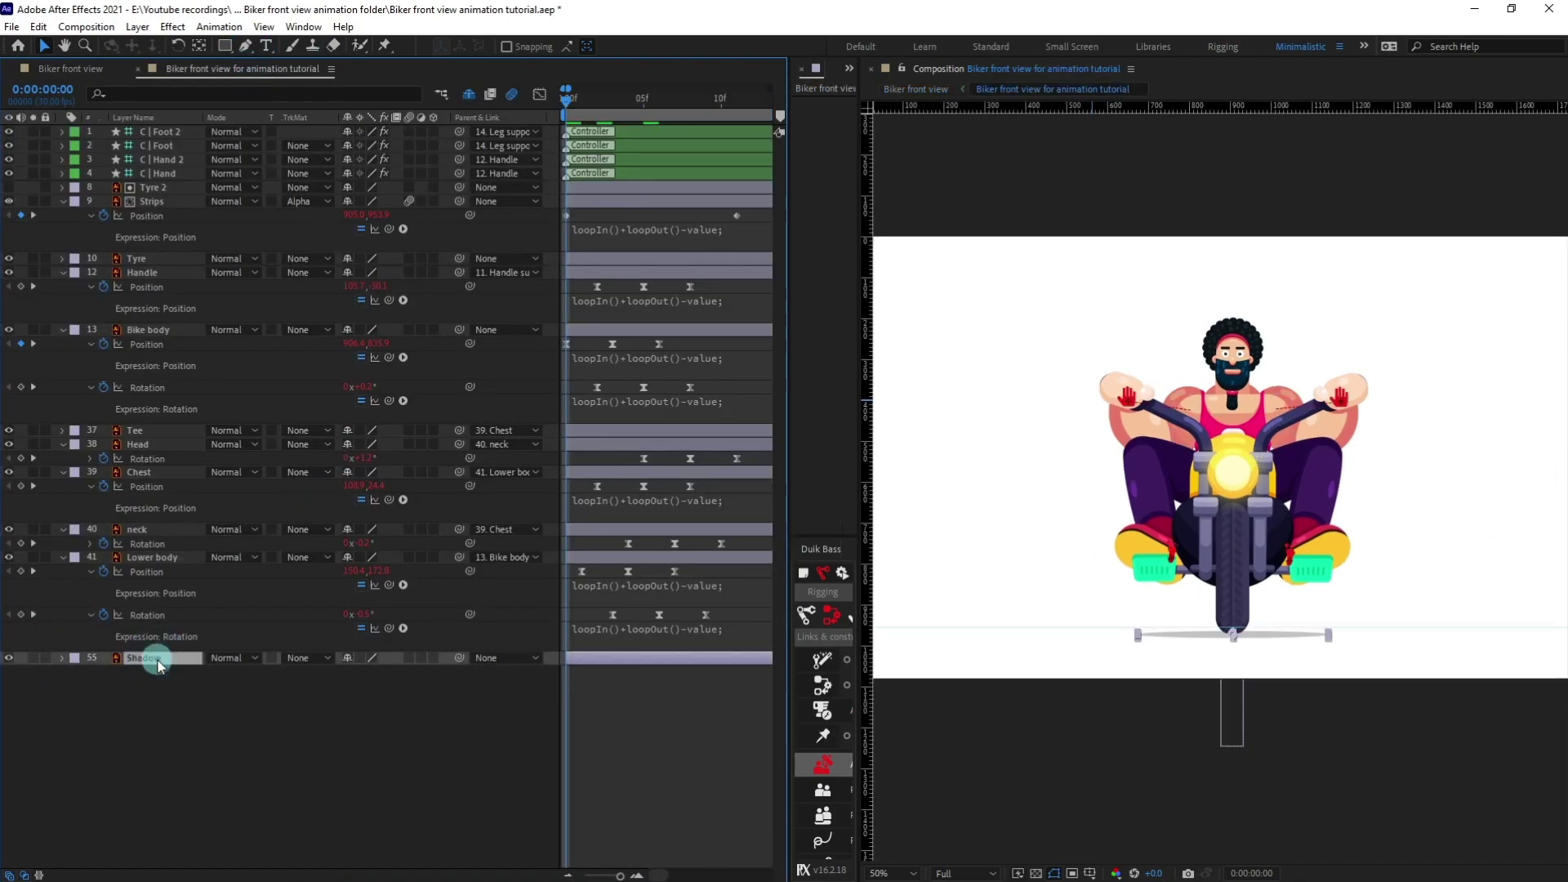
left_click(228, 692)
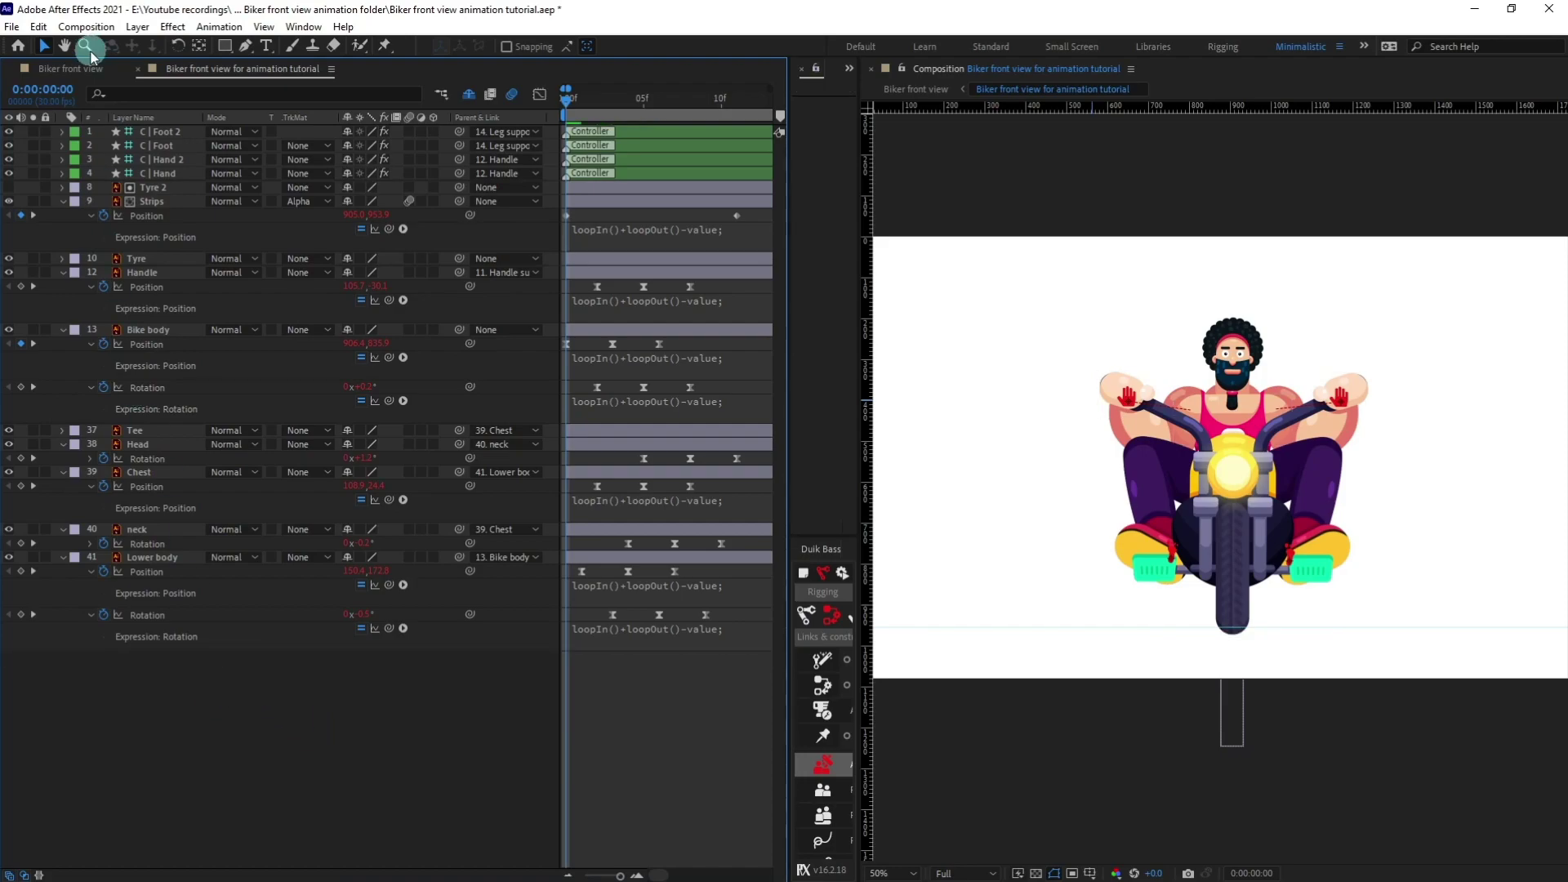
left_click(70, 69)
left_click(276, 369)
key("ctrl+v")
left_click_drag(198, 131, 201, 158)
Step: Move the nested biker layer's anchor point to the bottom centre of the tyre, where it touches the shadow
left_click(174, 135)
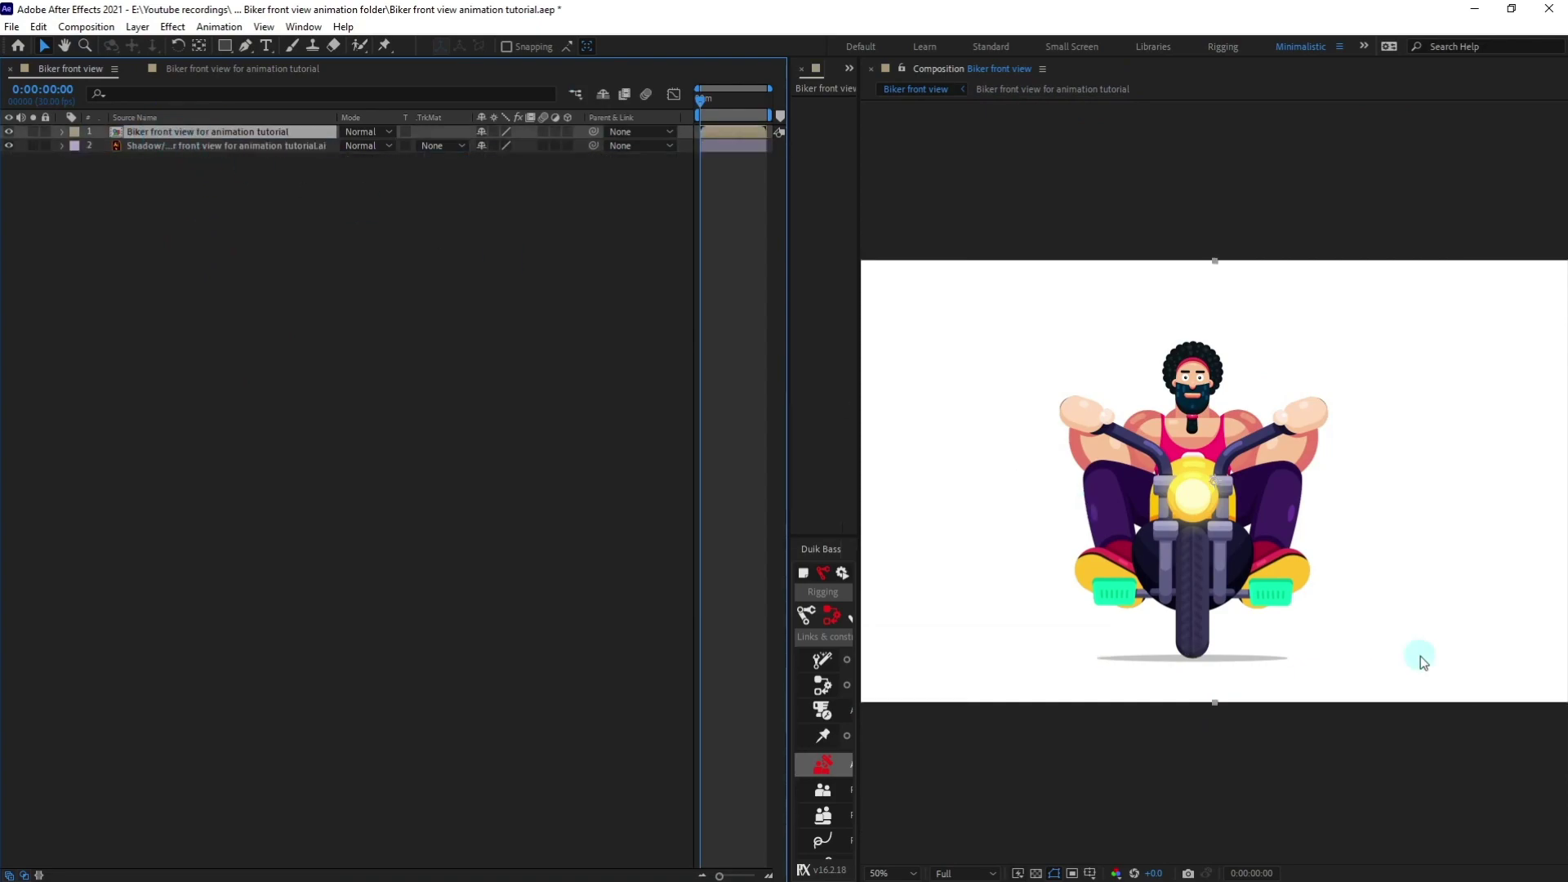
scroll(1420, 655, "up", 2)
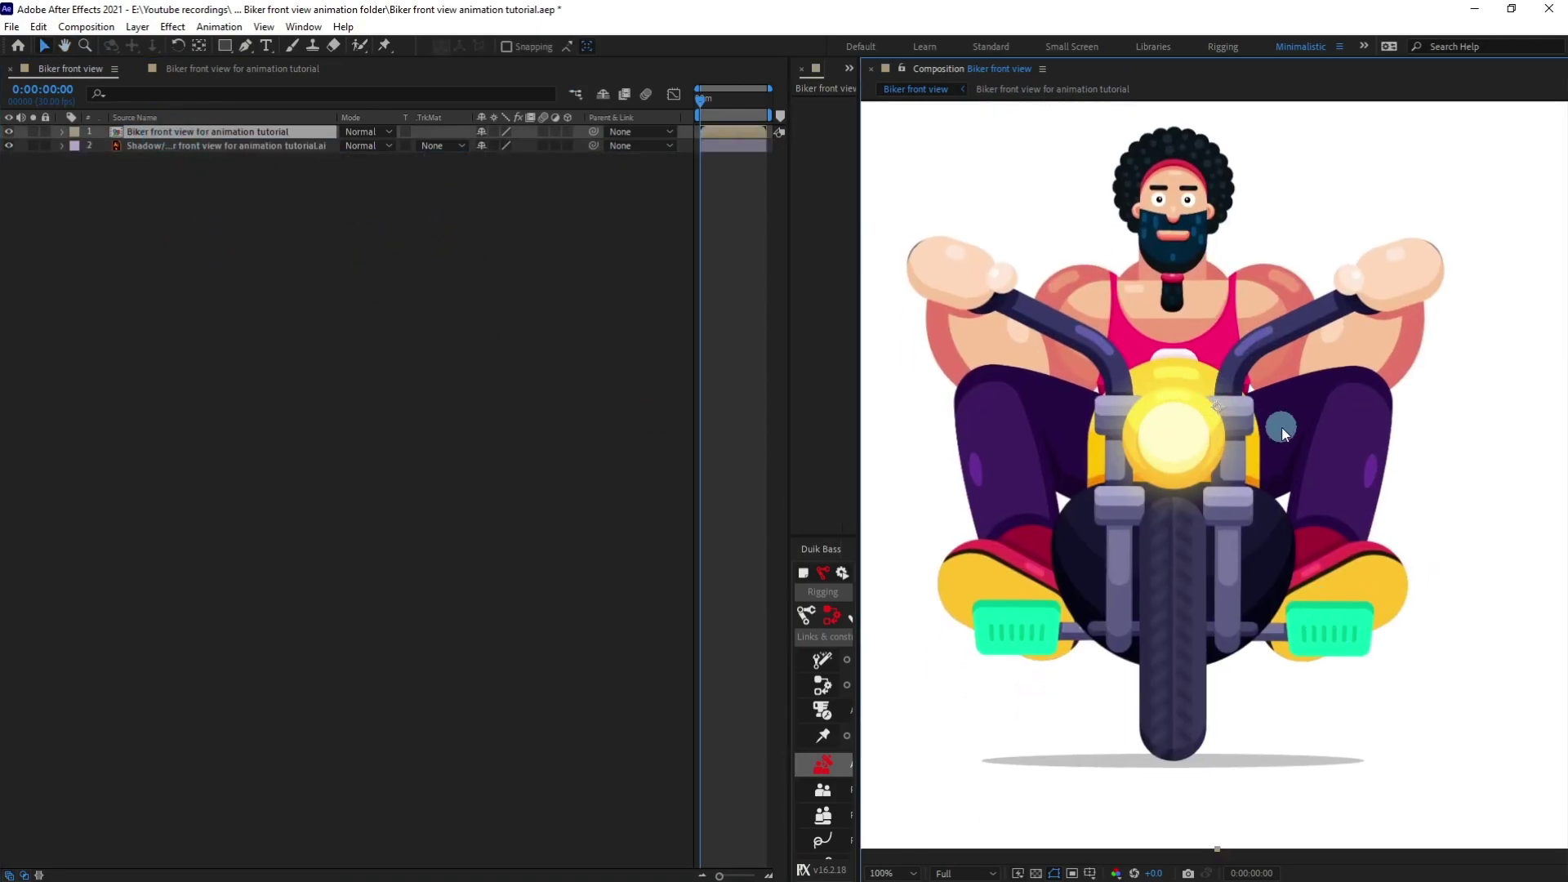
scroll(1284, 433, "down", 2)
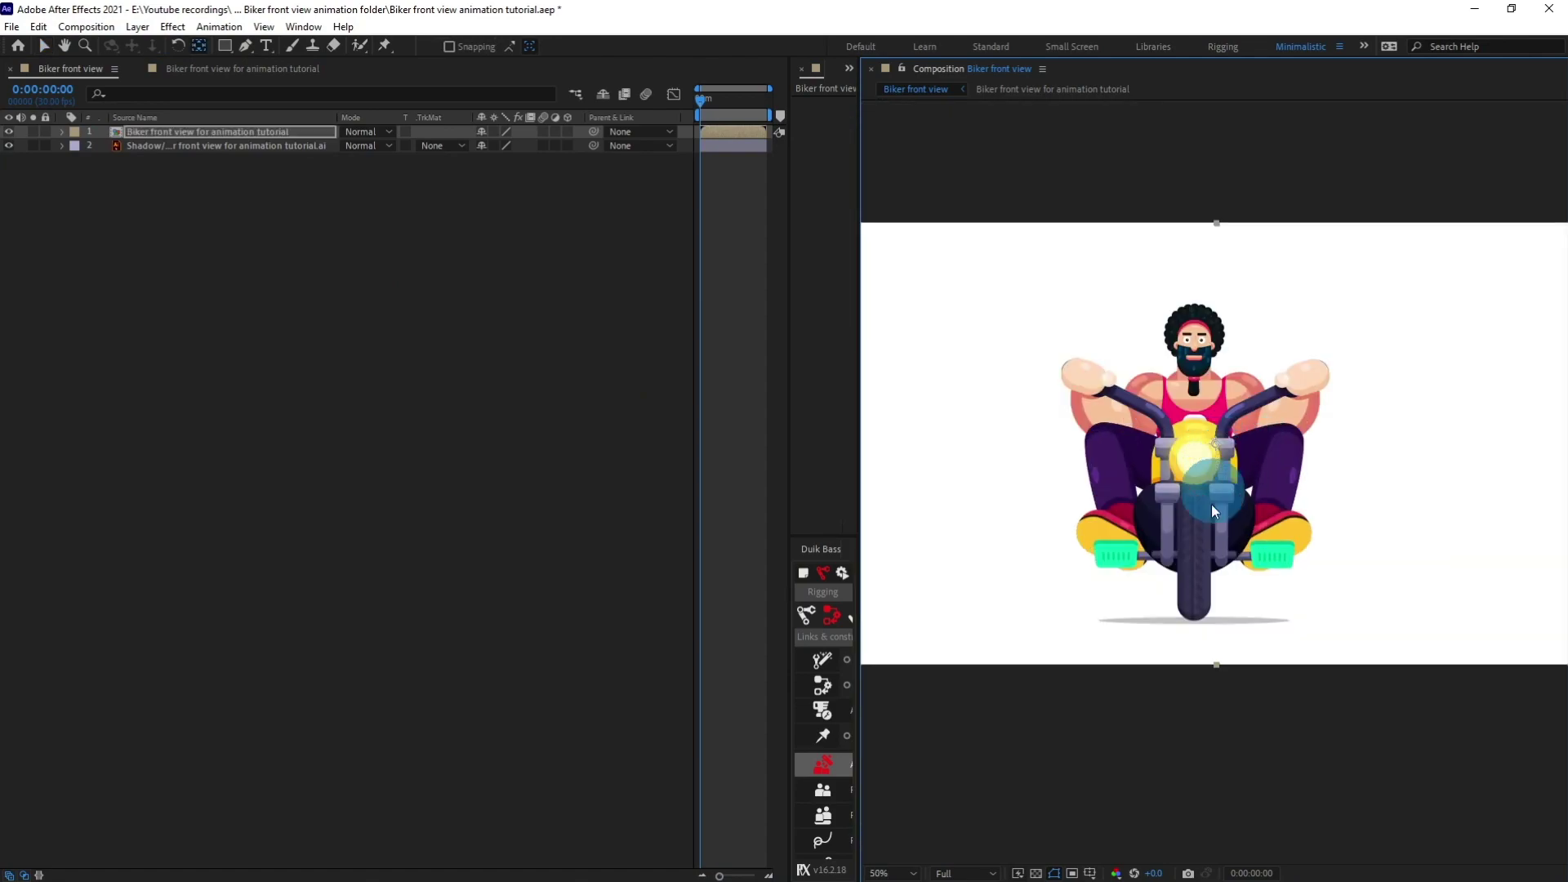
scroll(1202, 616, "up", 4)
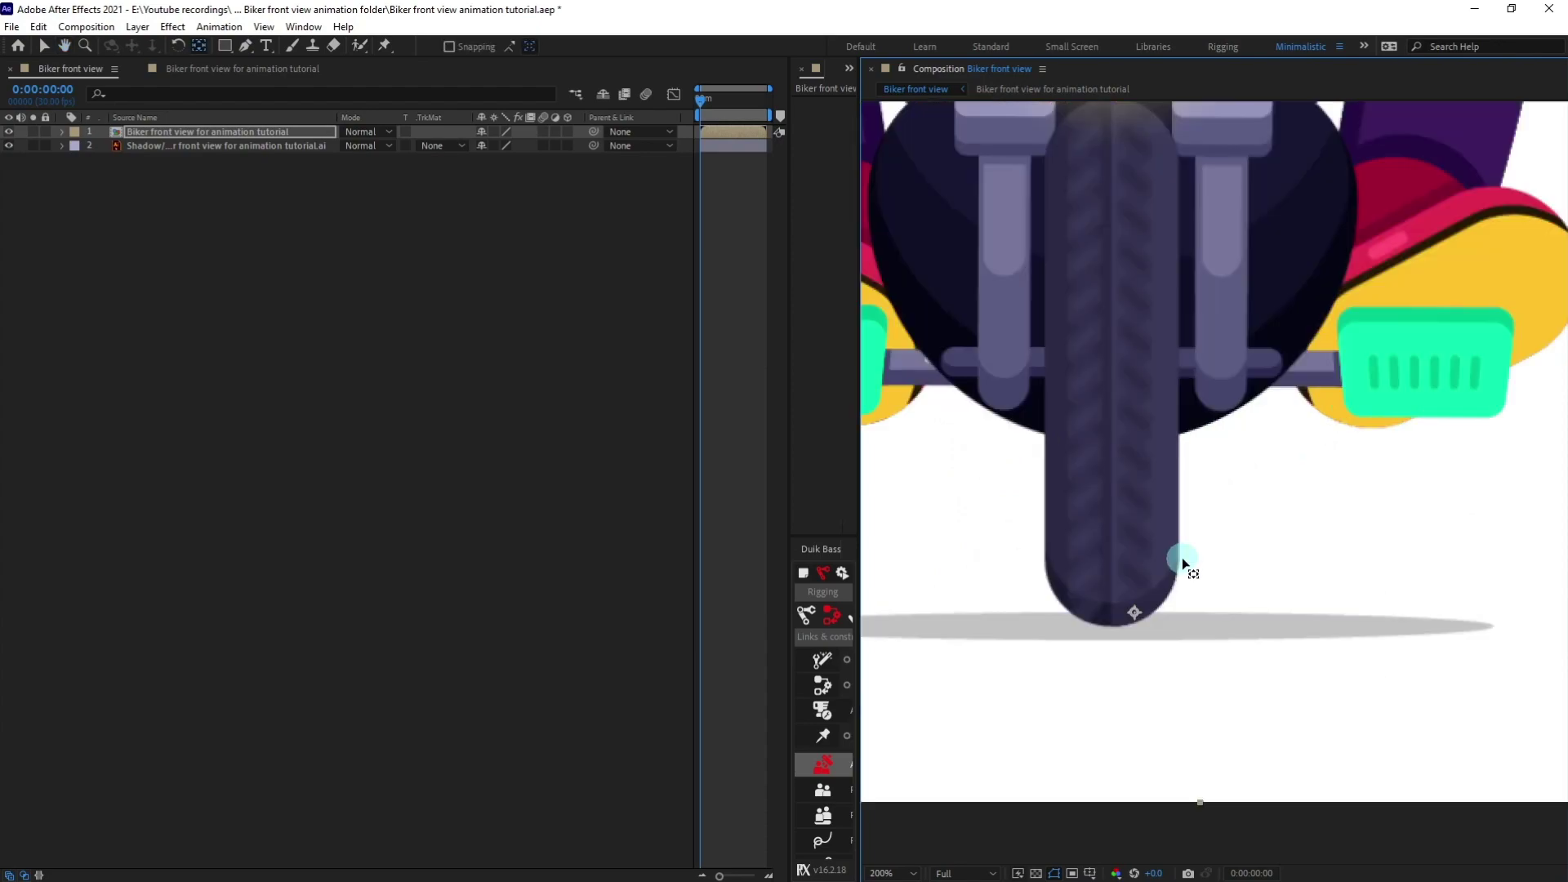
left_click(1132, 611)
left_click(431, 405)
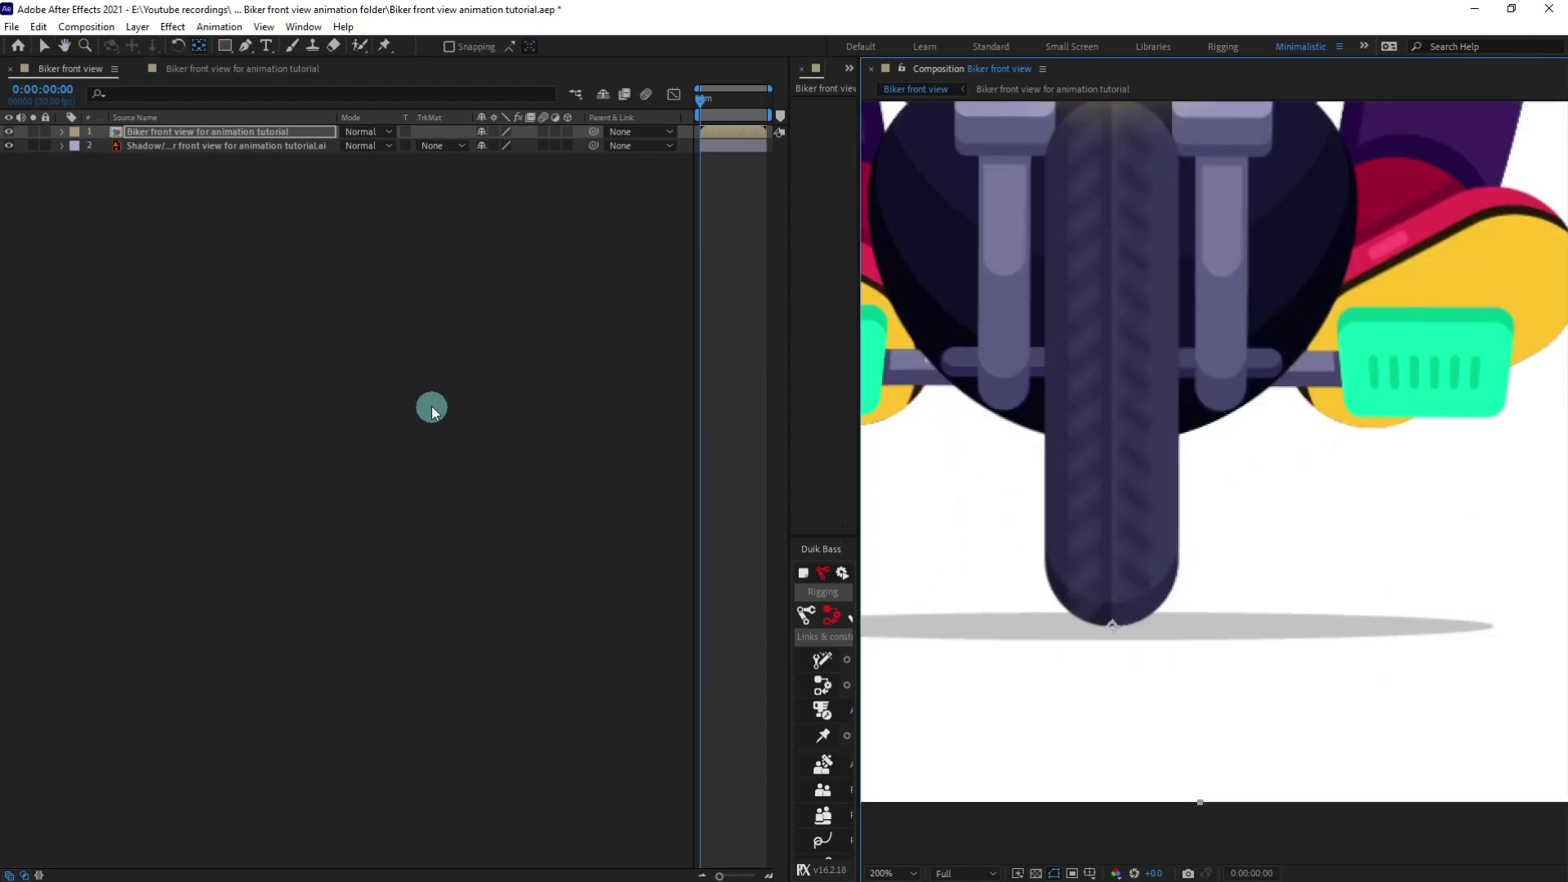
Step: Check the Bike body's keyframes in the nested composition and add a Scale keyframe at frame 0 to the nested biker layer
left_click(210, 187)
left_click(185, 75)
left_click(609, 387)
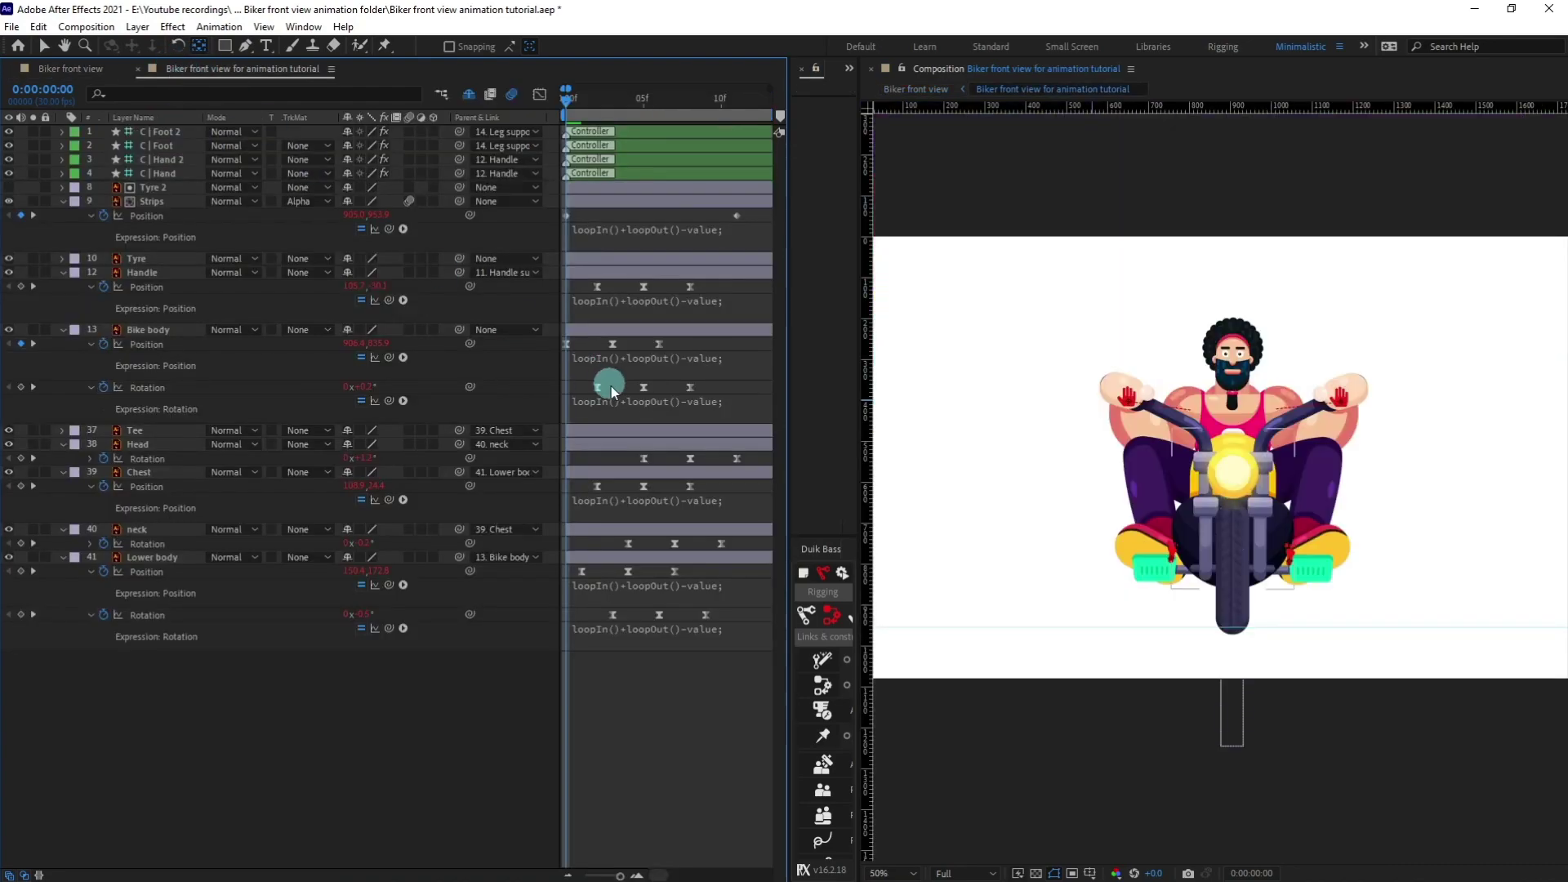
left_click(155, 332)
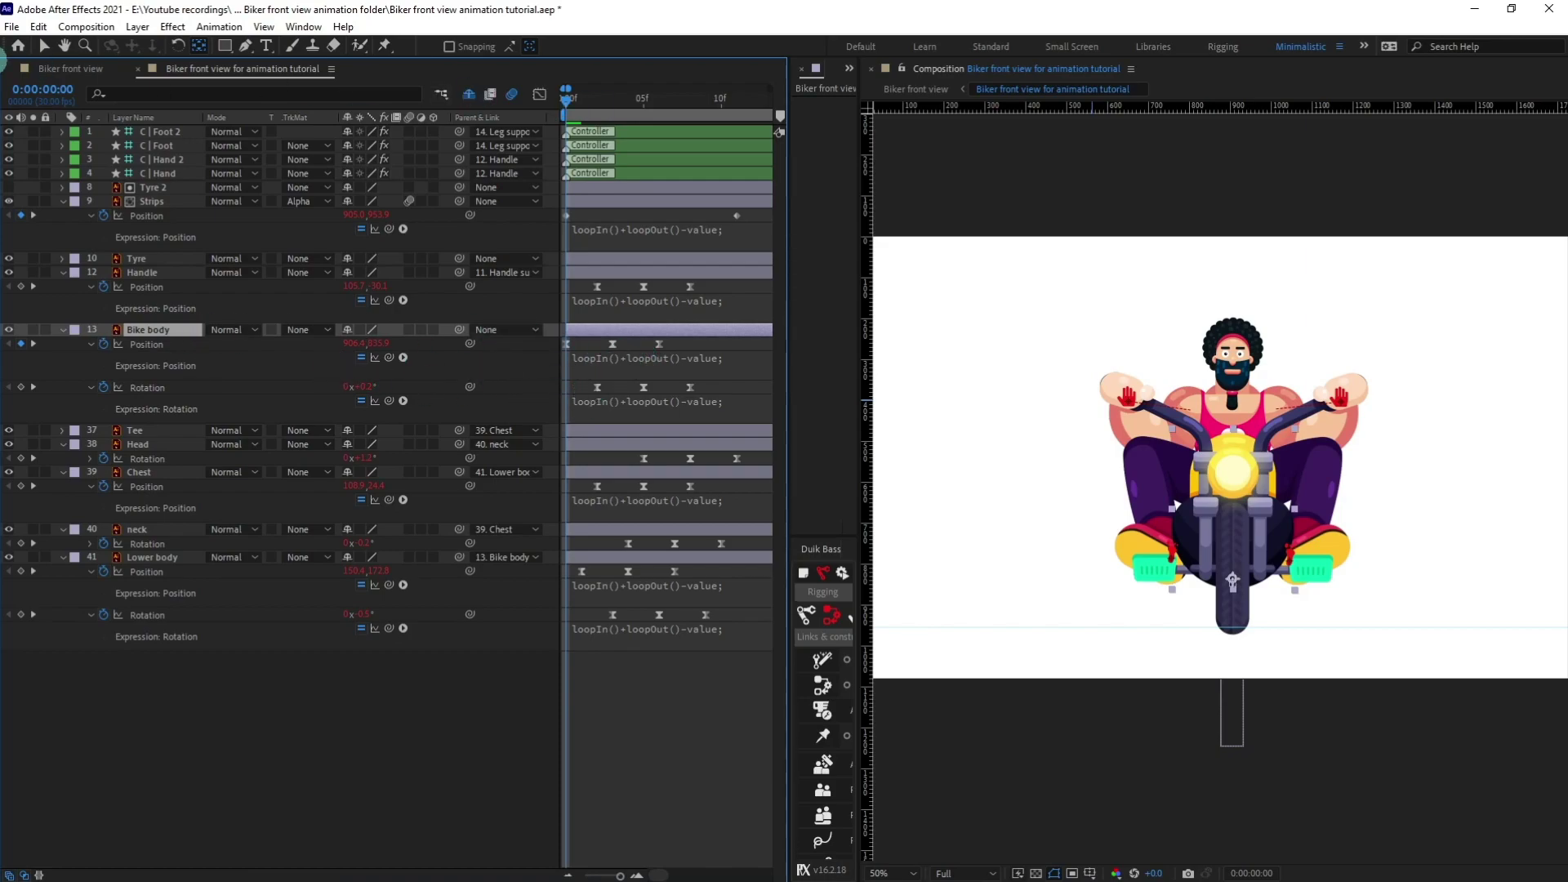
left_click(49, 65)
left_click(146, 131)
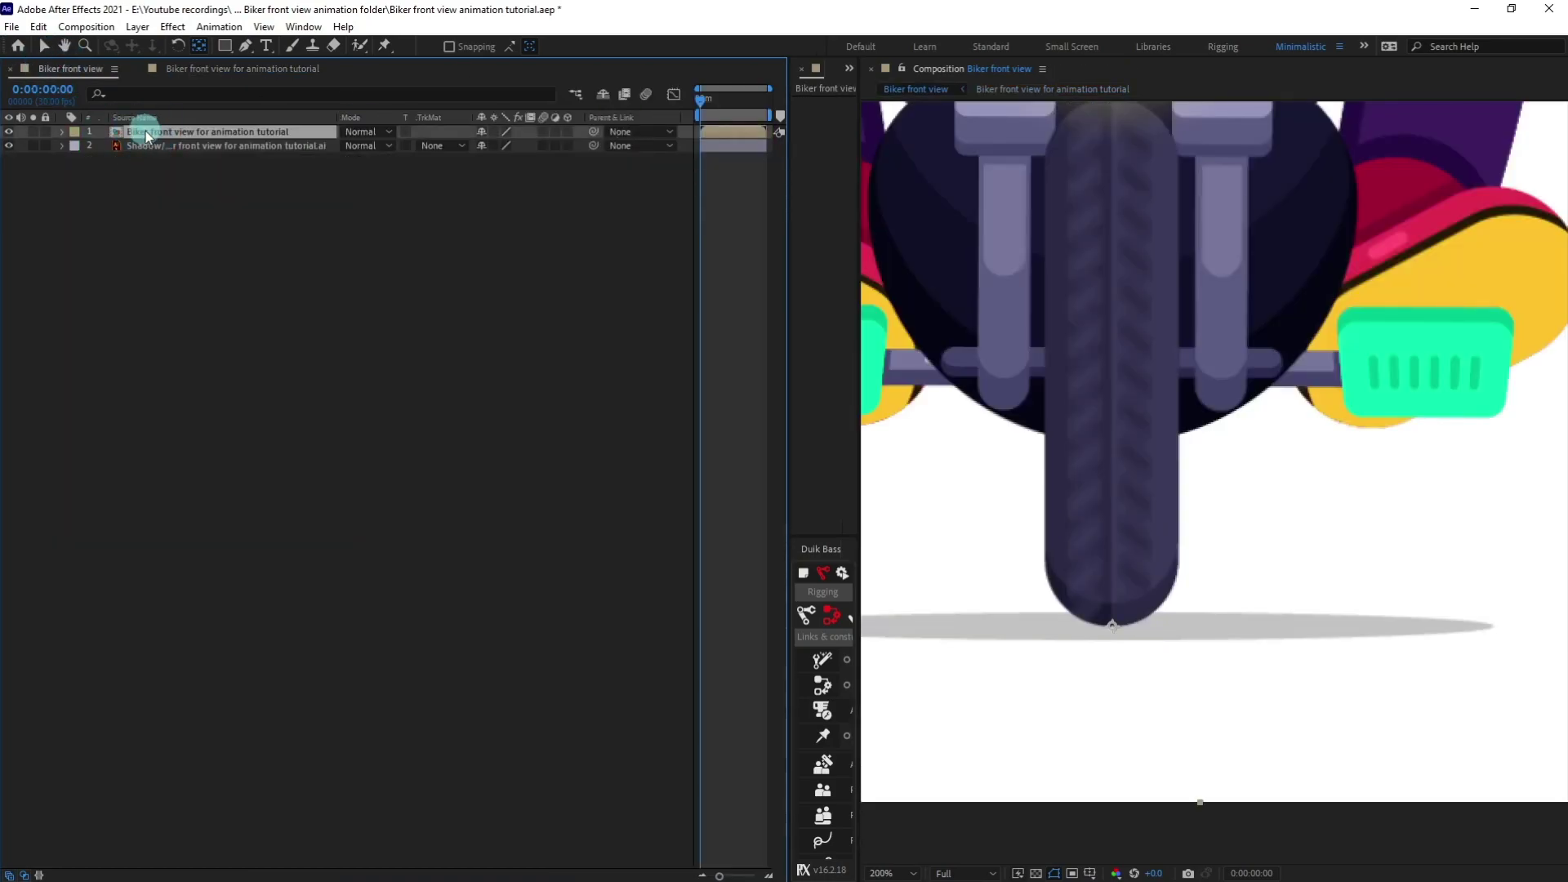
key("s")
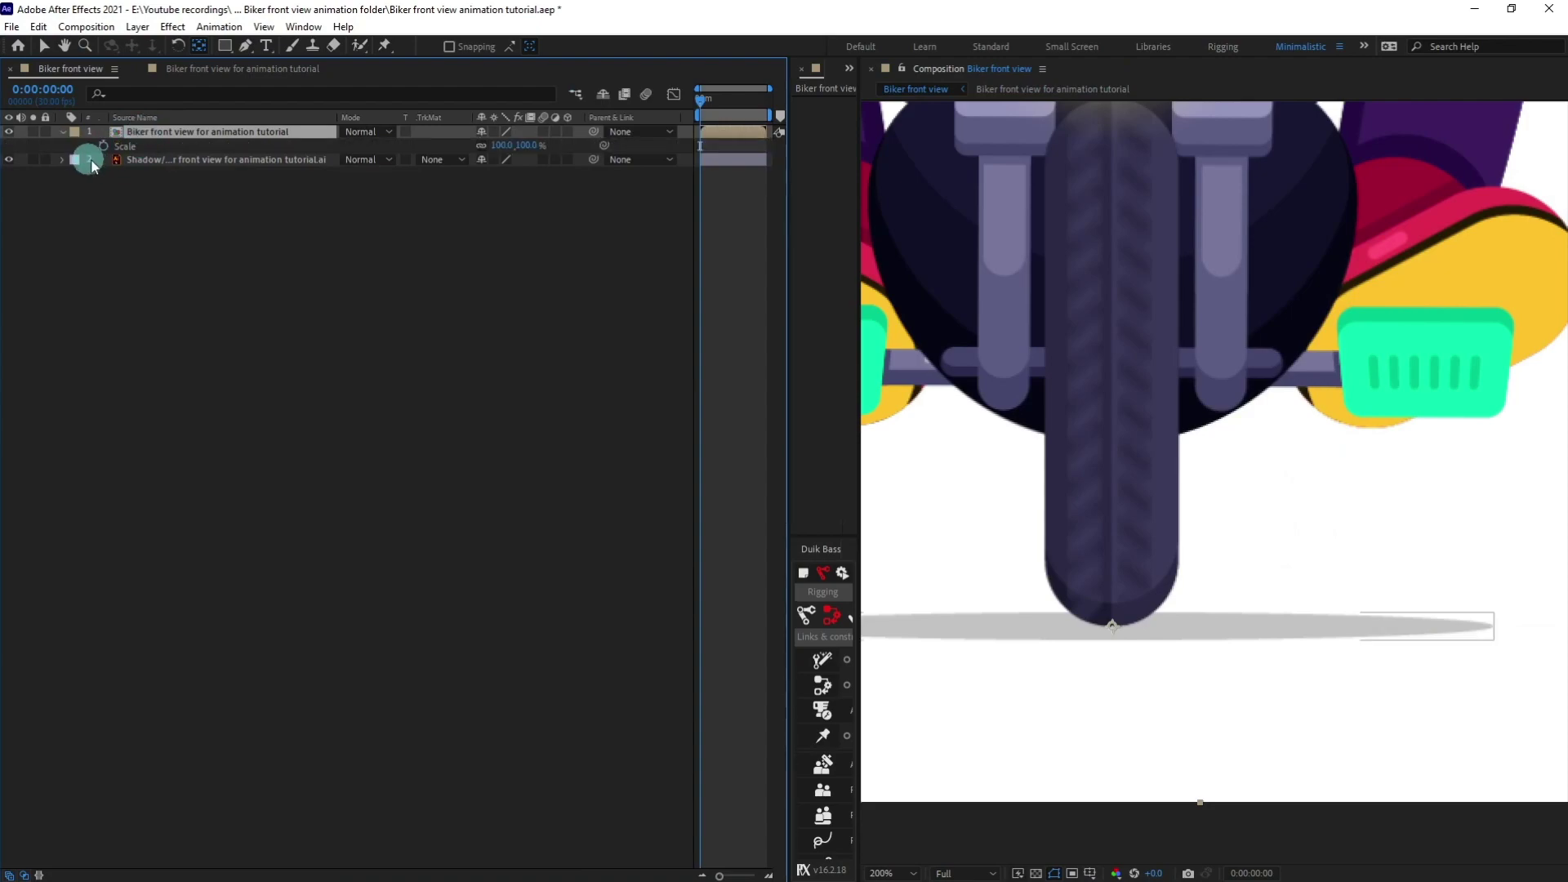
left_click(103, 146)
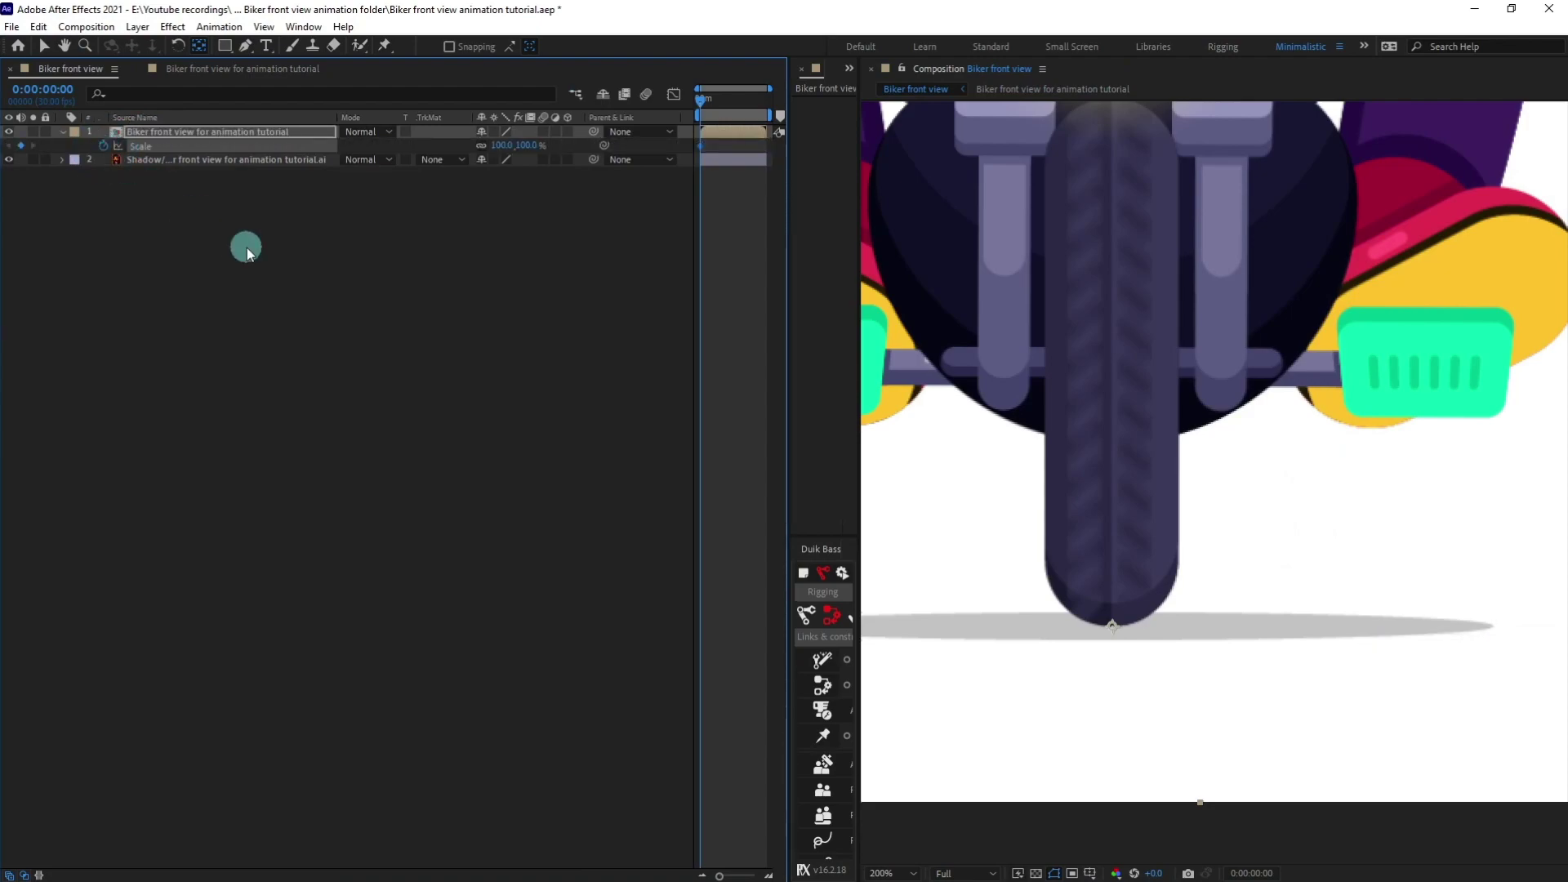
Step: Move the playhead to frame 3 at the Bike body's middle Position keyframe and return to the Biker front view composition
left_click(185, 67)
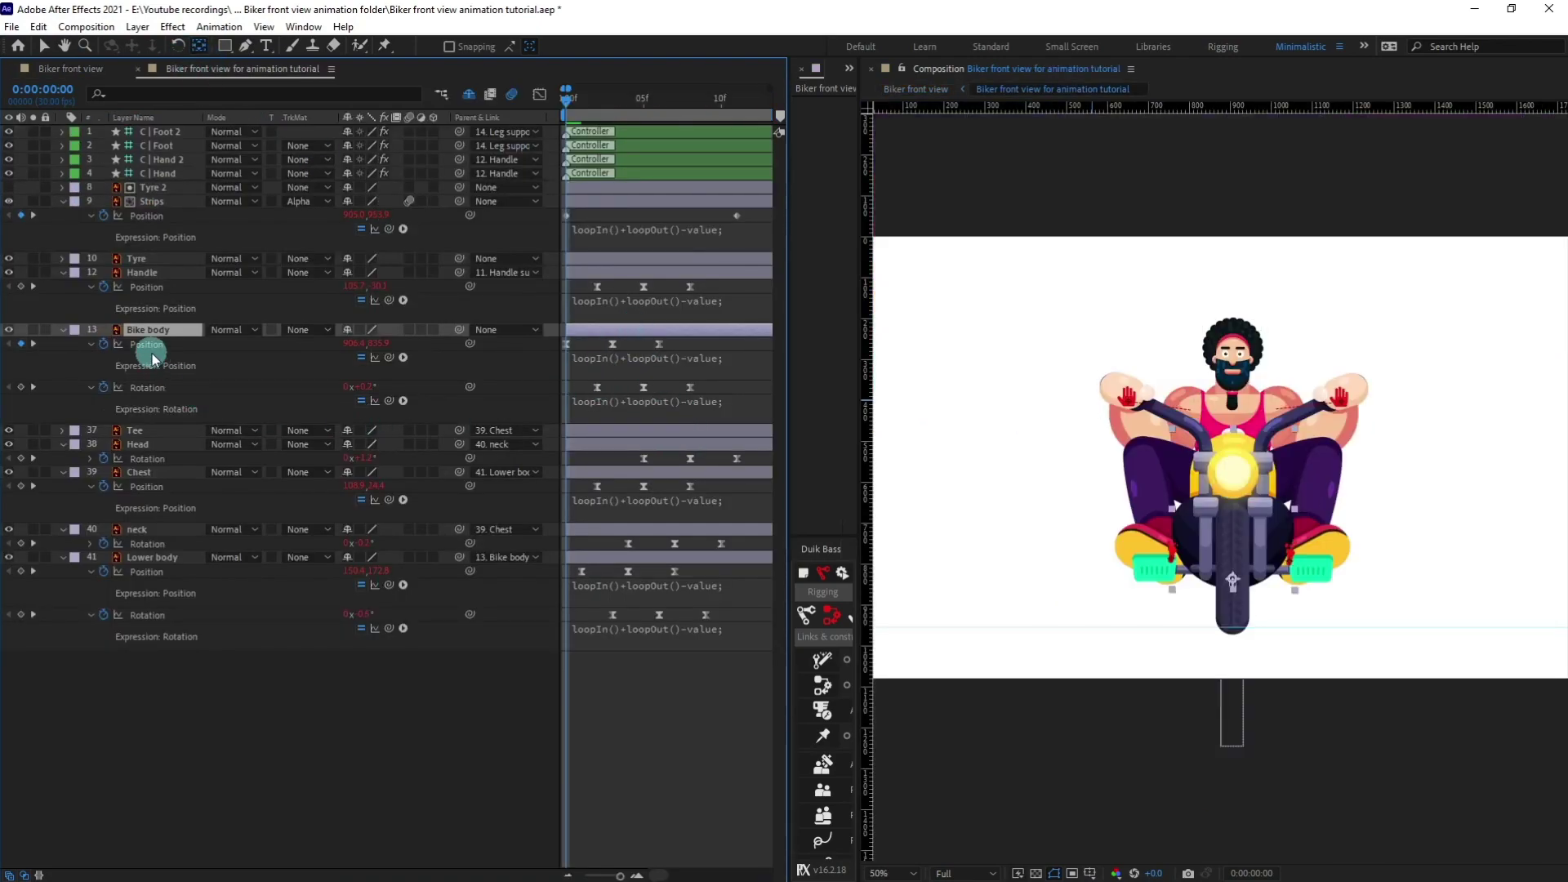
left_click(614, 99)
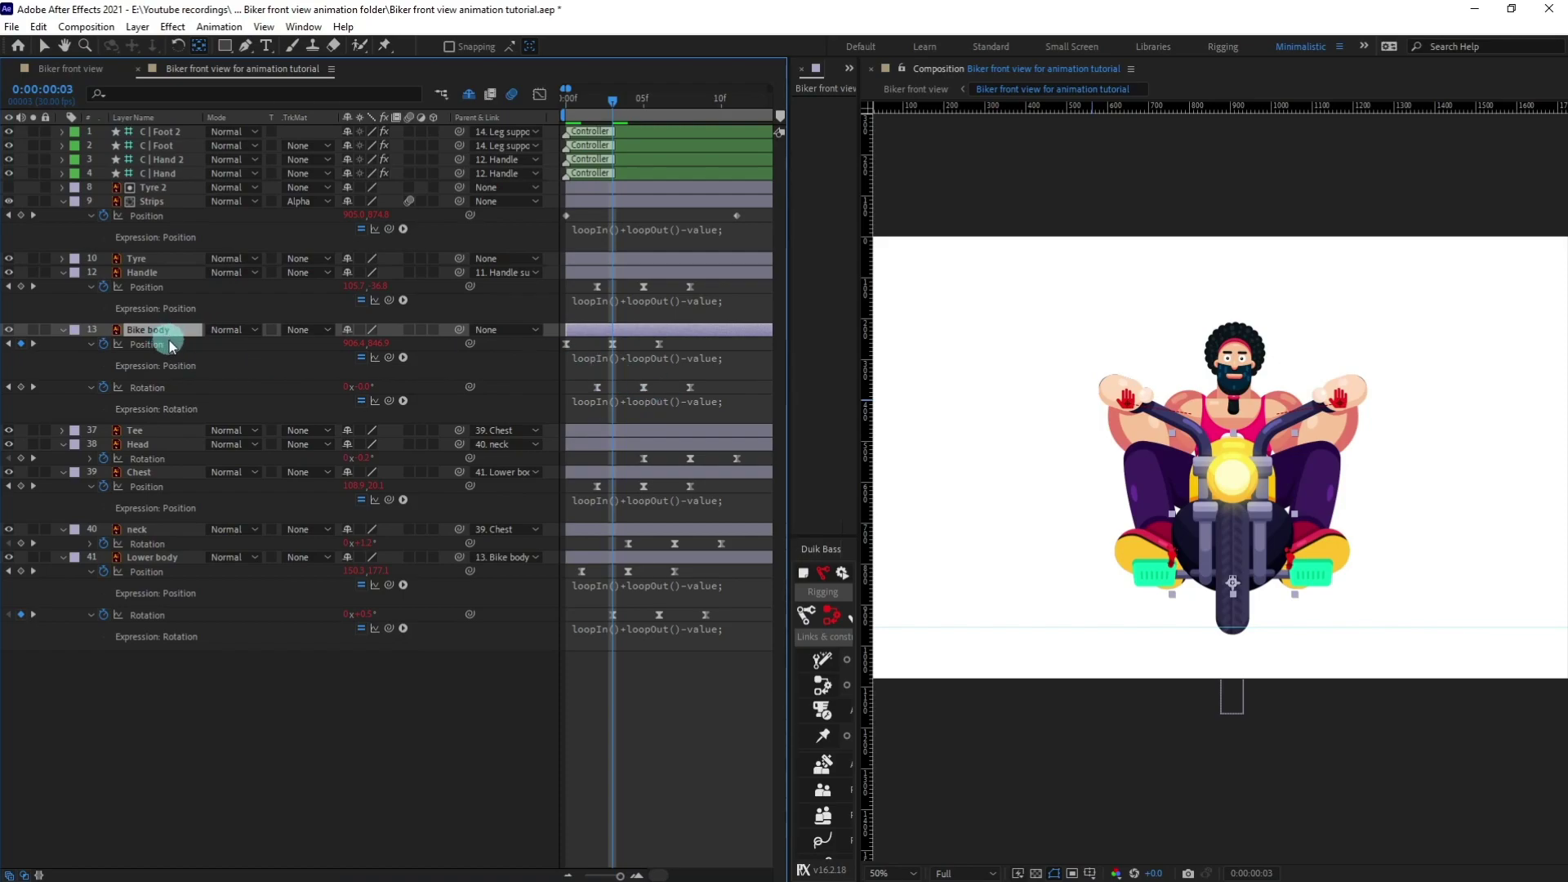
left_click(70, 68)
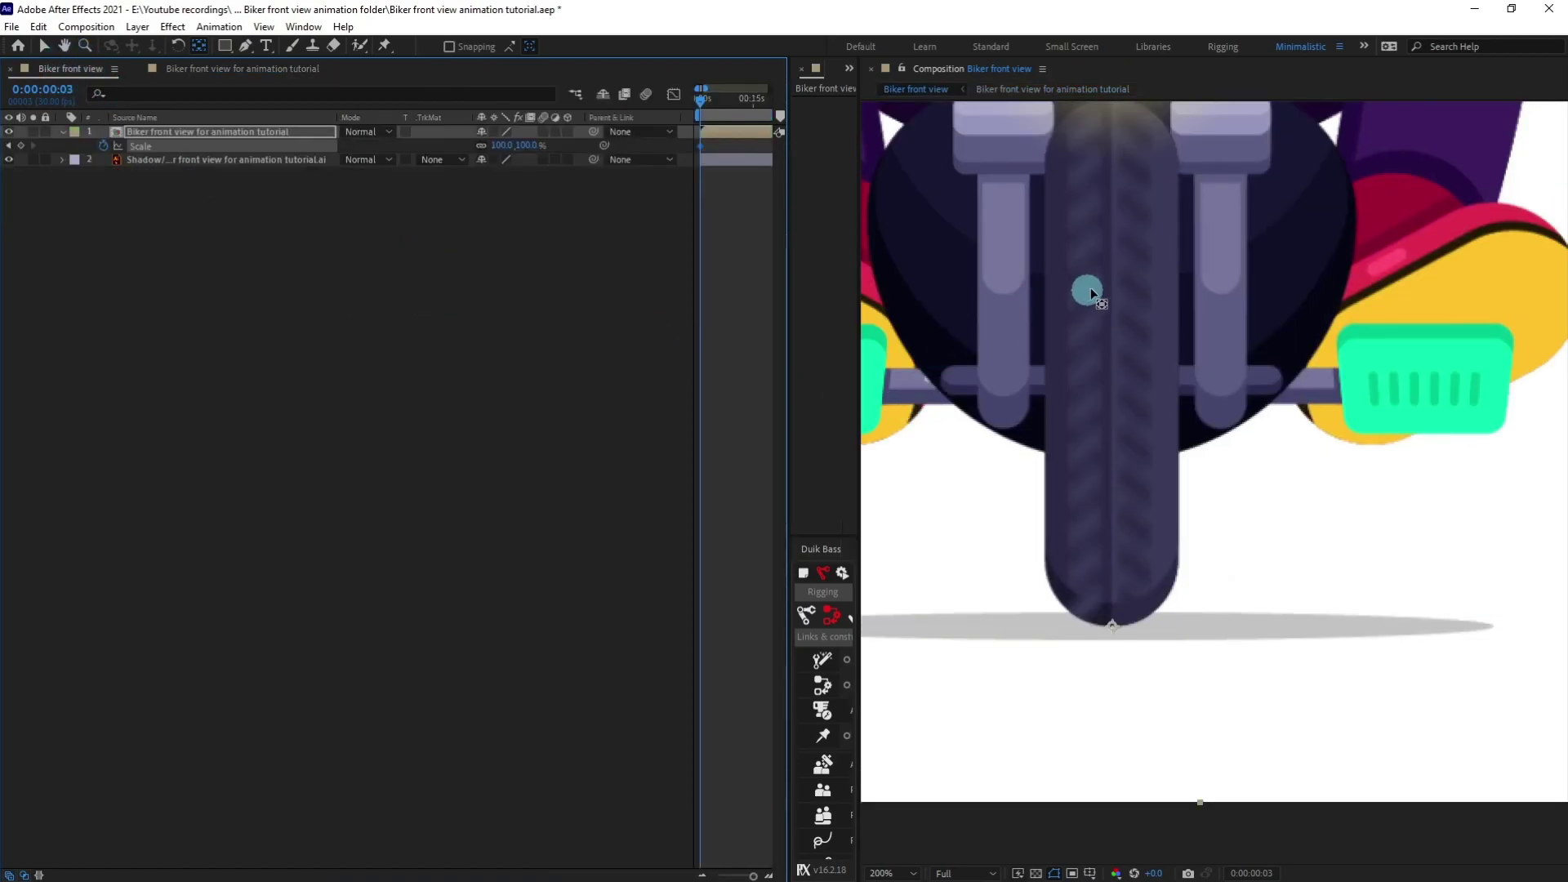
scroll(1208, 275, "down", 4)
scroll(1212, 278, "up", 2)
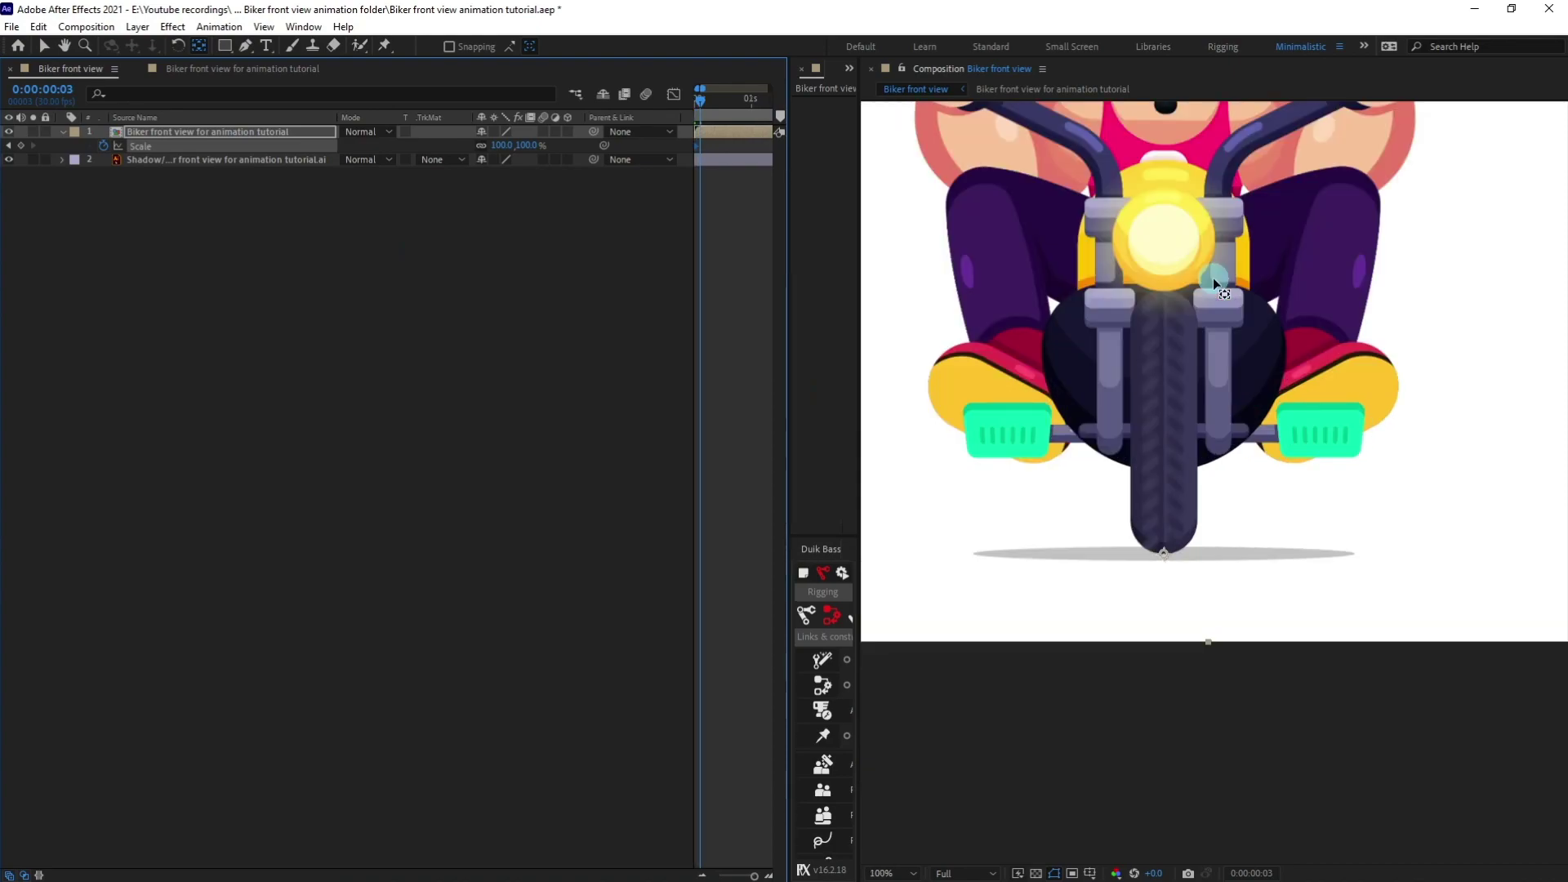
Step: Narrow the layer name column, zoom the timeline in on the first frames and unlink the nested biker layer's Scale proportions
left_click_drag(336, 116, 234, 121)
key("minus")
key("minus")
key("equal")
key("equal")
left_click_drag(690, 331, 815, 323)
key("v")
left_click(376, 145)
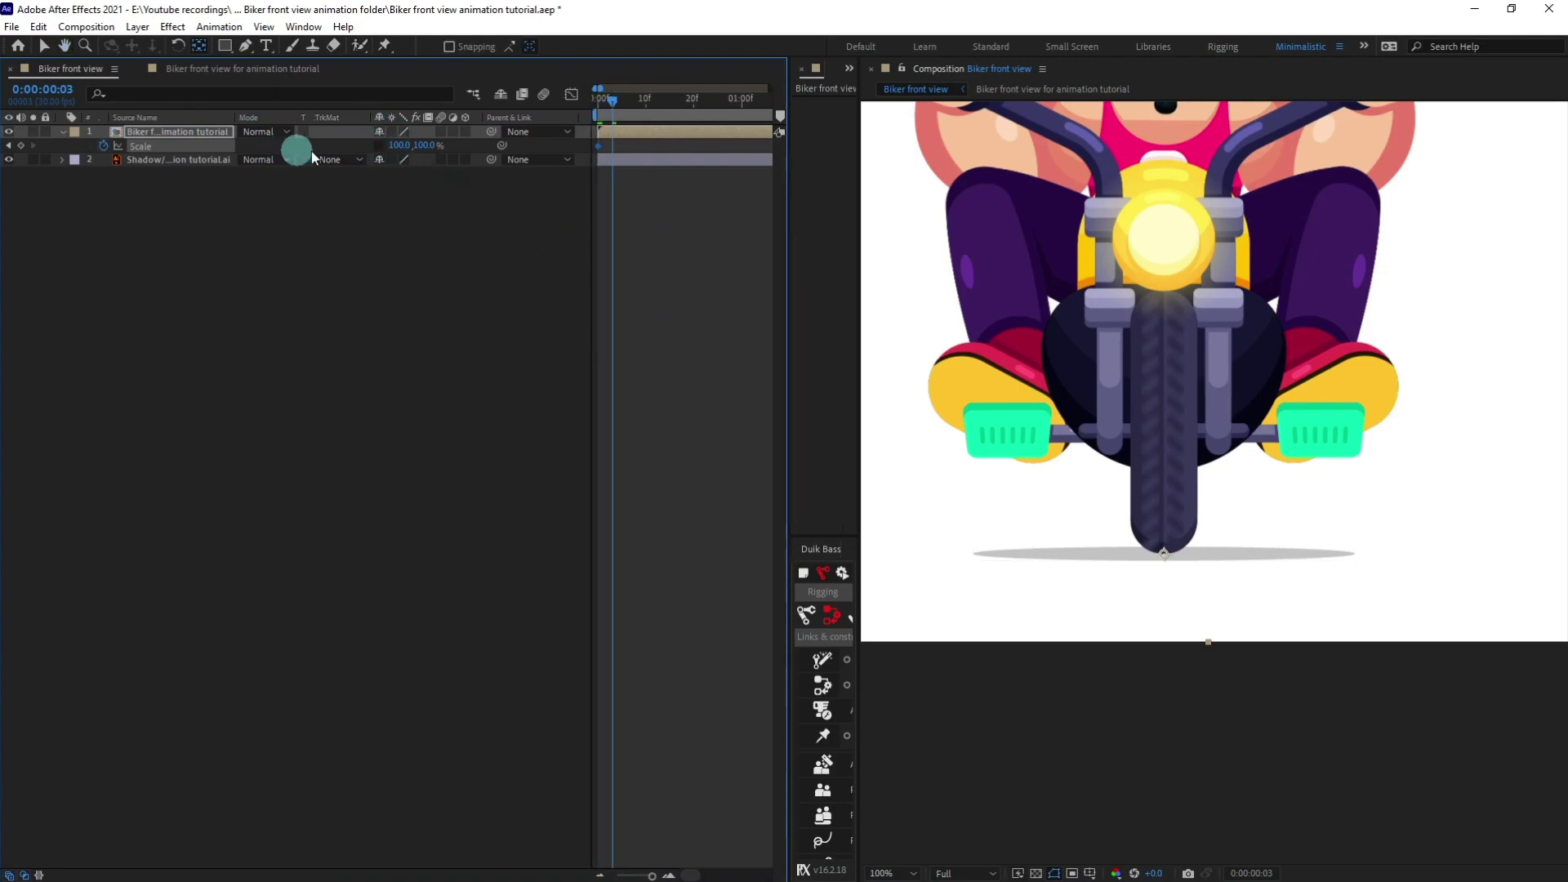
left_click(446, 237)
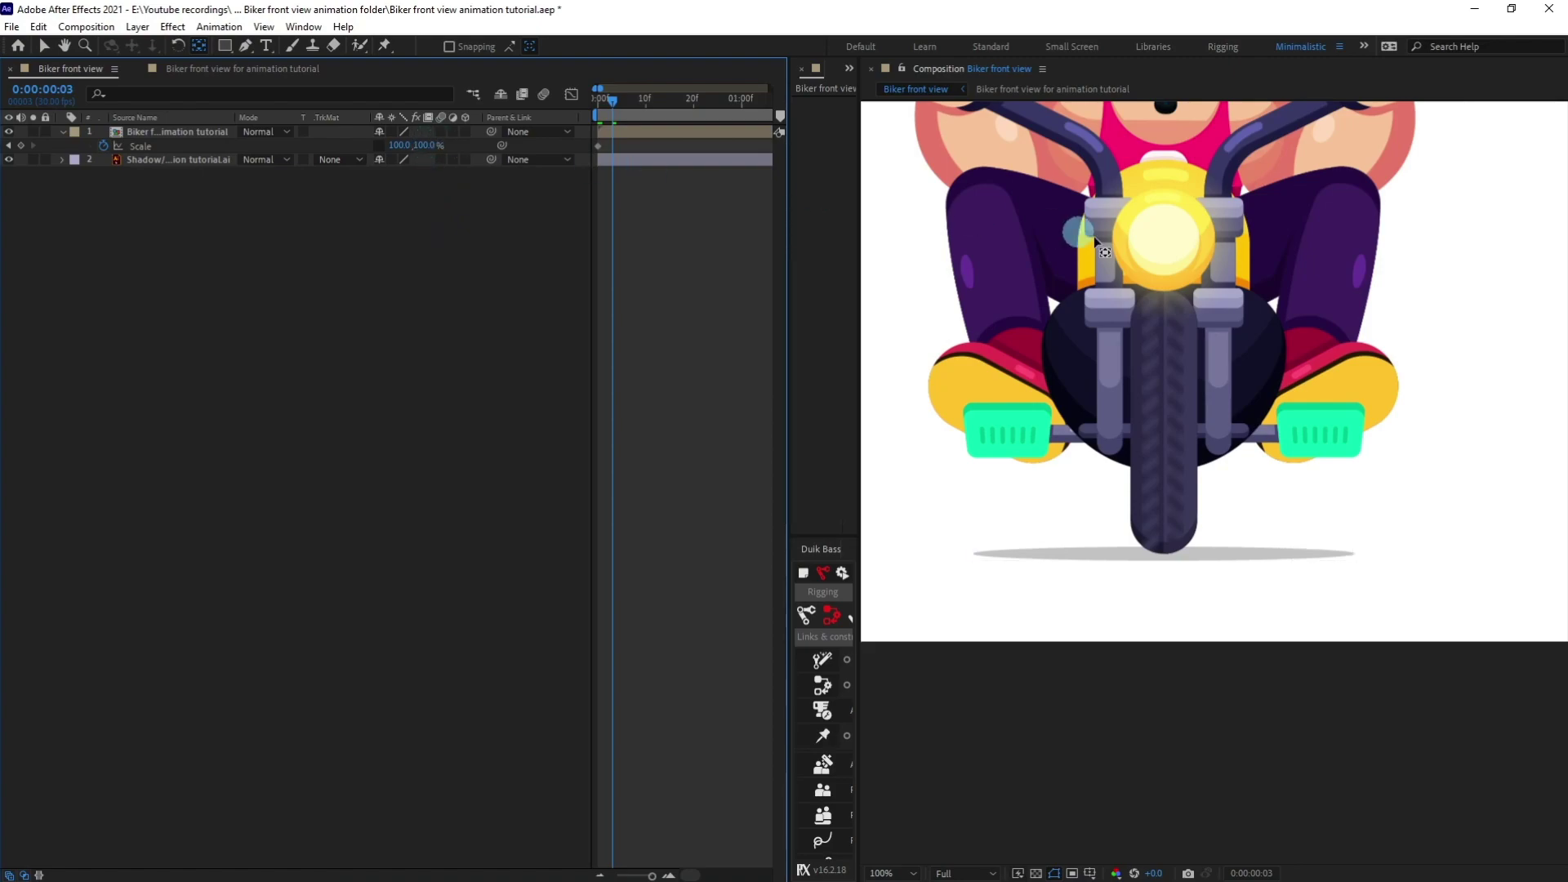
Step: Squash the nested biker layer at frame 3 by setting its Scale to 101% width and 99% height
key("comma")
key("comma")
left_click_drag(424, 145, 432, 146)
left_click(428, 146)
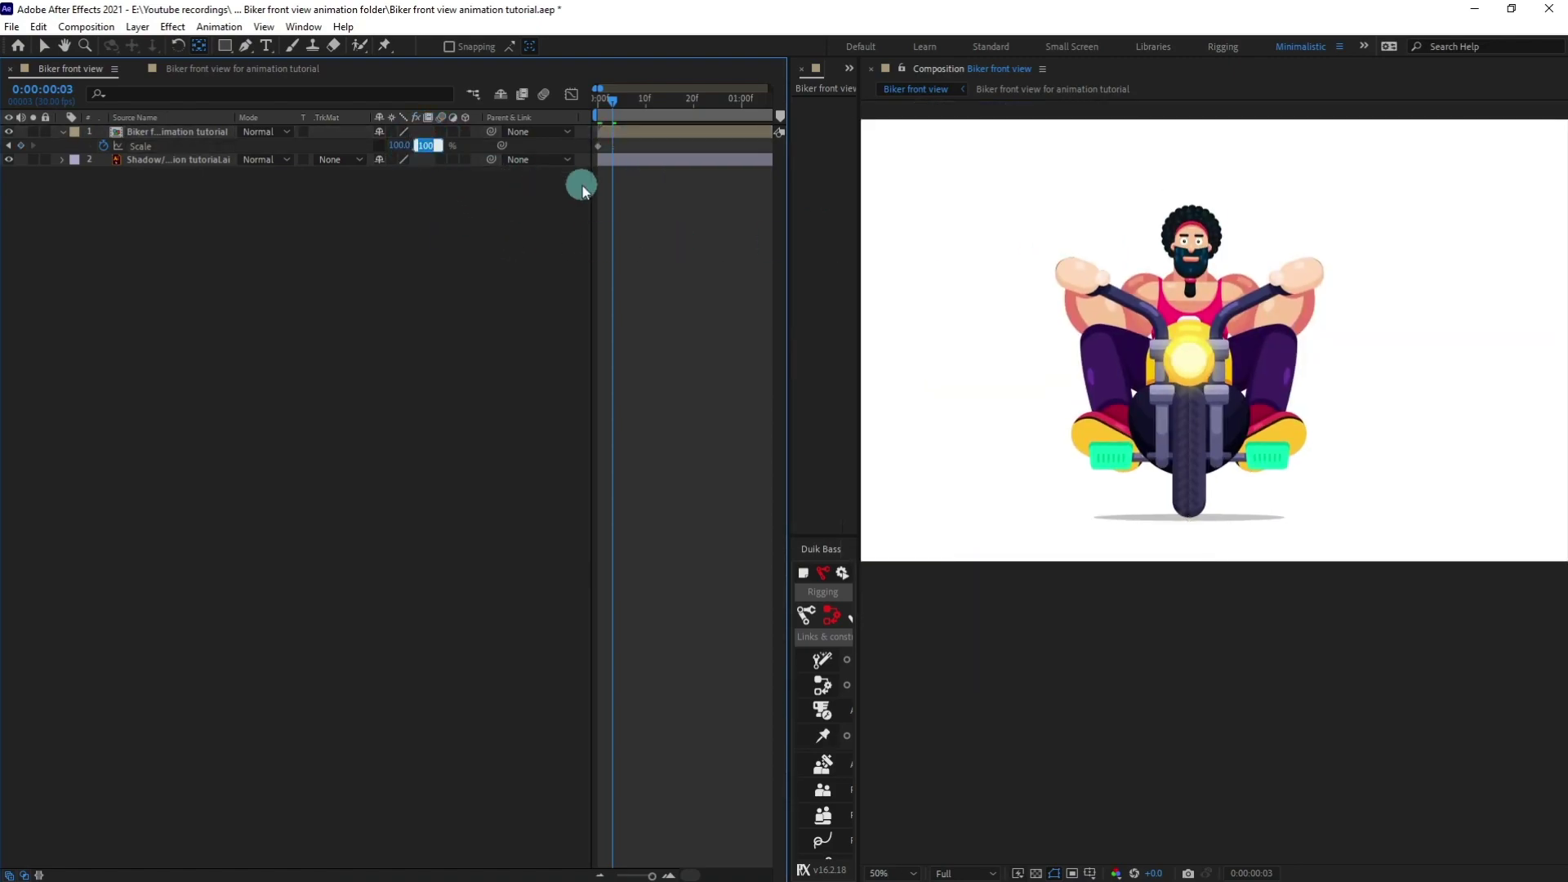
left_click(400, 145)
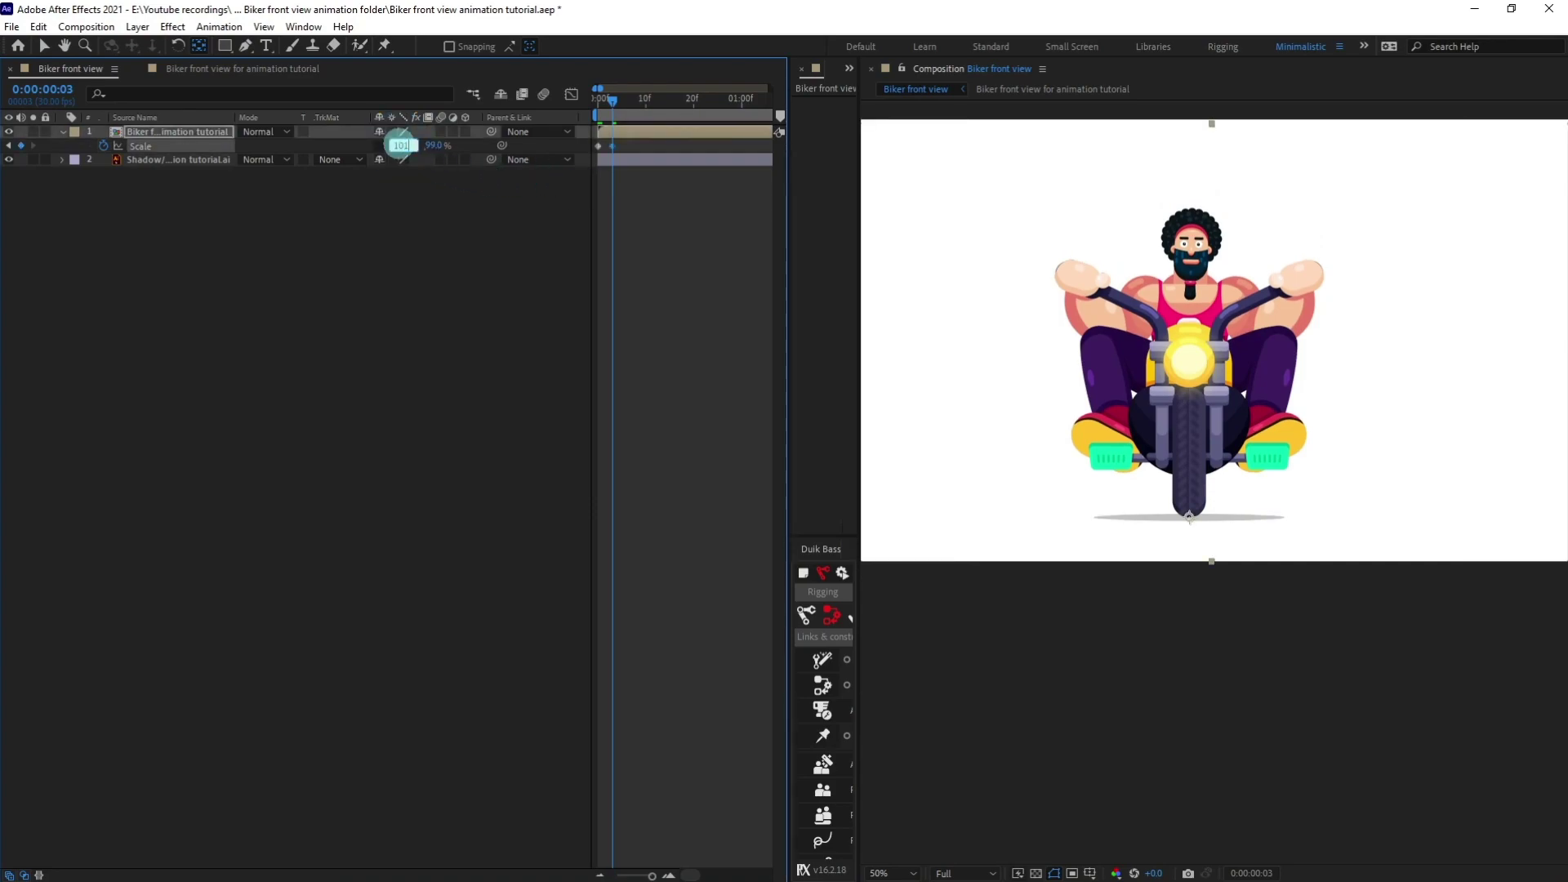
type("102")
key("Return")
Step: Stretch the nested biker layer at frame 0 by setting its Scale to 99% width and 101% height
key("Home")
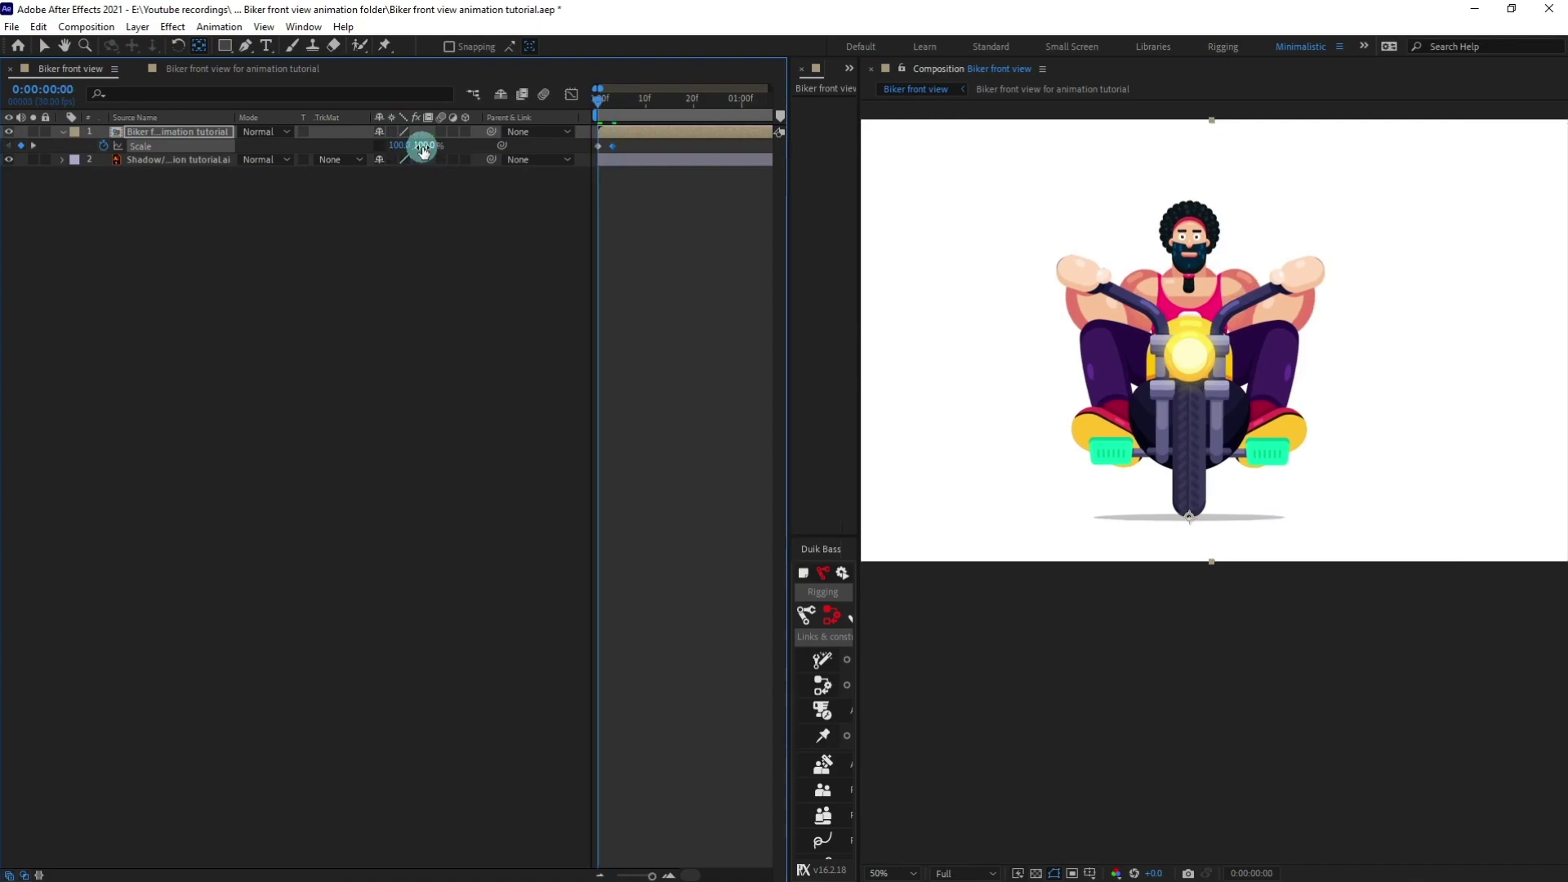
left_click(424, 146)
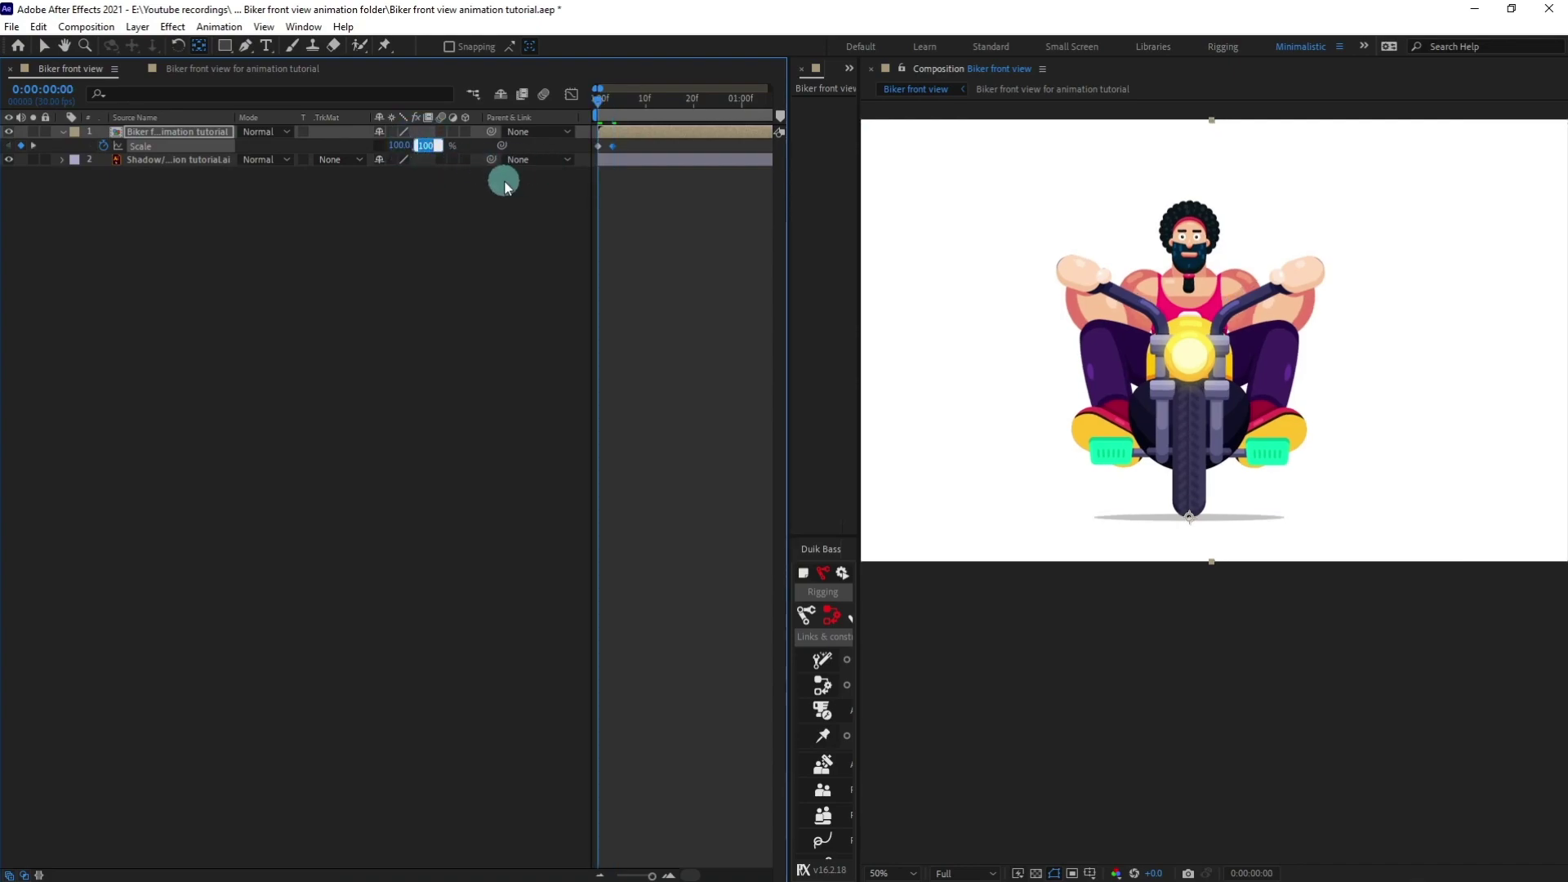
key("Return")
key("Return")
Step: Paste a copy of the frame 0 Scale keyframe at frame 7, four frames after the squash
key("k")
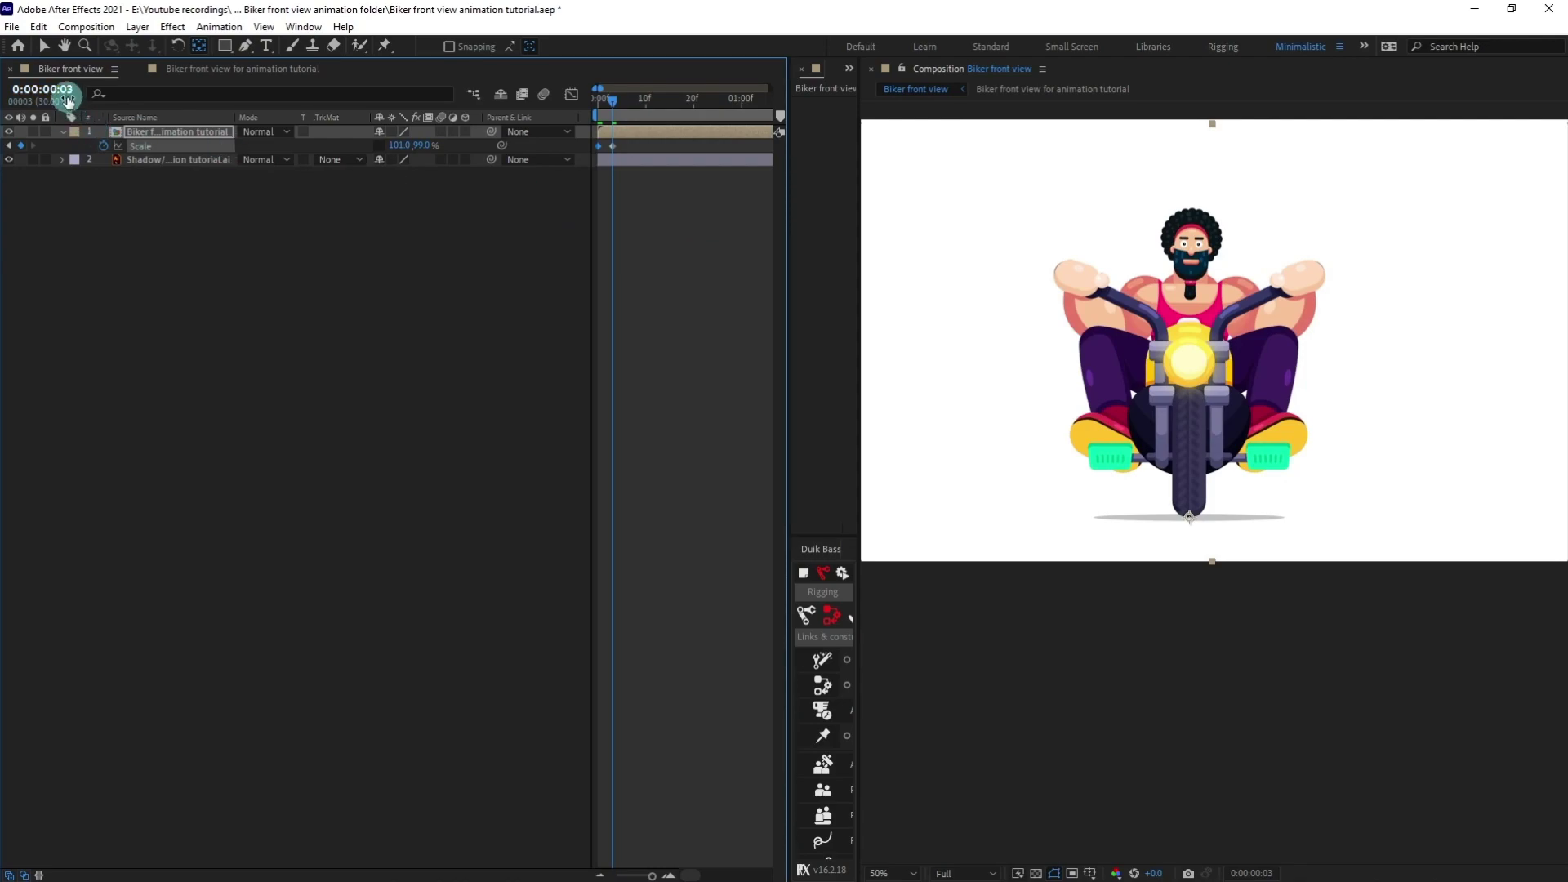
left_click(66, 93)
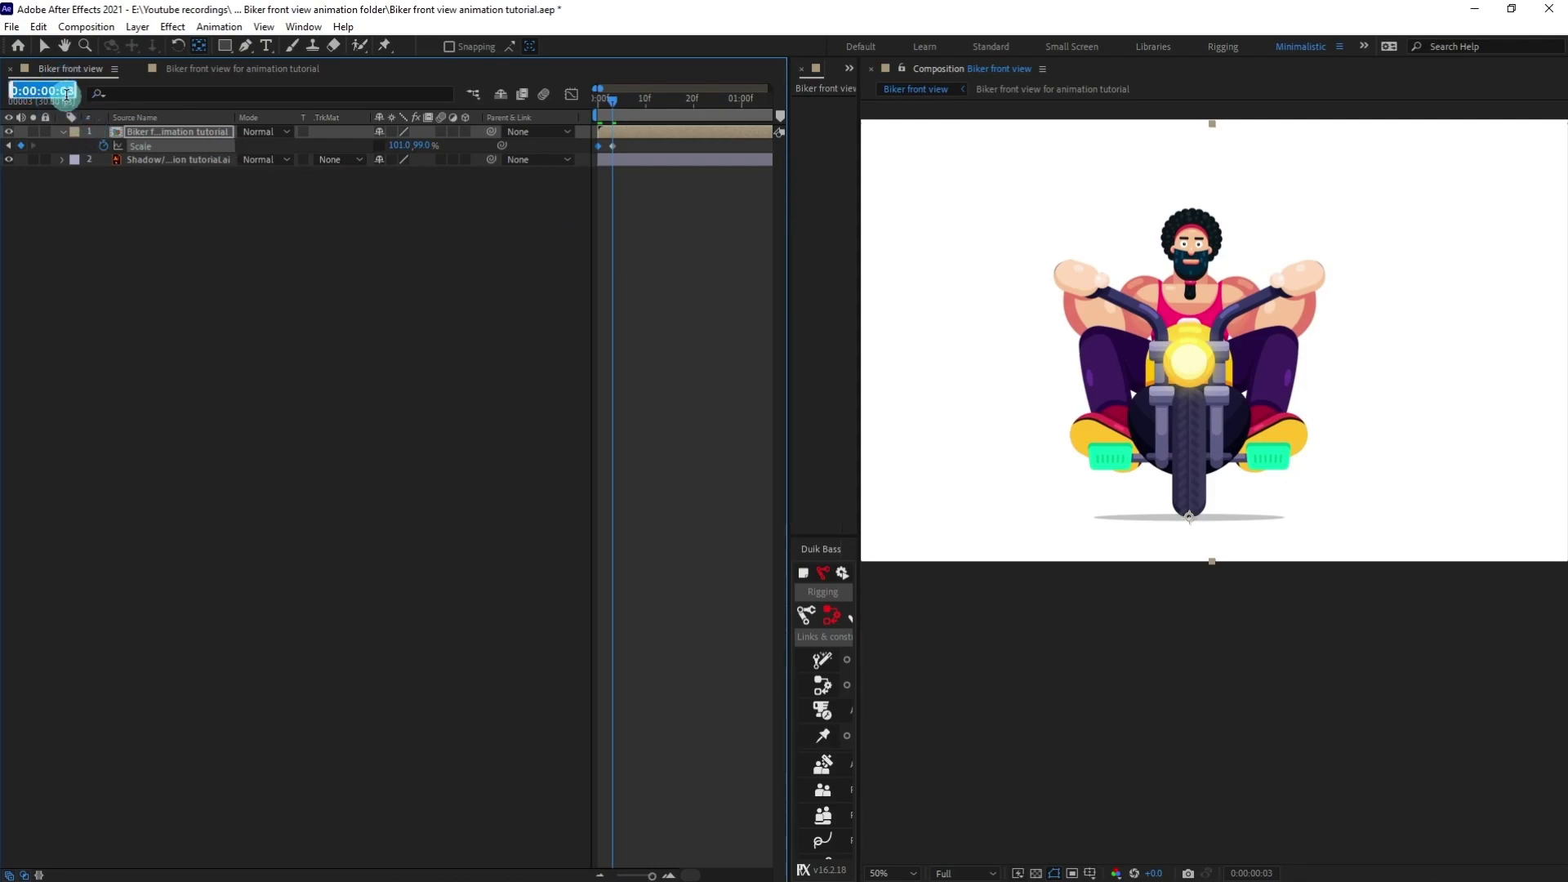
type("+4")
key("Return")
left_click(217, 140)
key("ctrl+v")
left_click(333, 178)
Step: Apply Easy Ease to all three Scale keyframes of the nested biker layer
left_click(664, 153)
left_click_drag(656, 147, 574, 161)
key("F9")
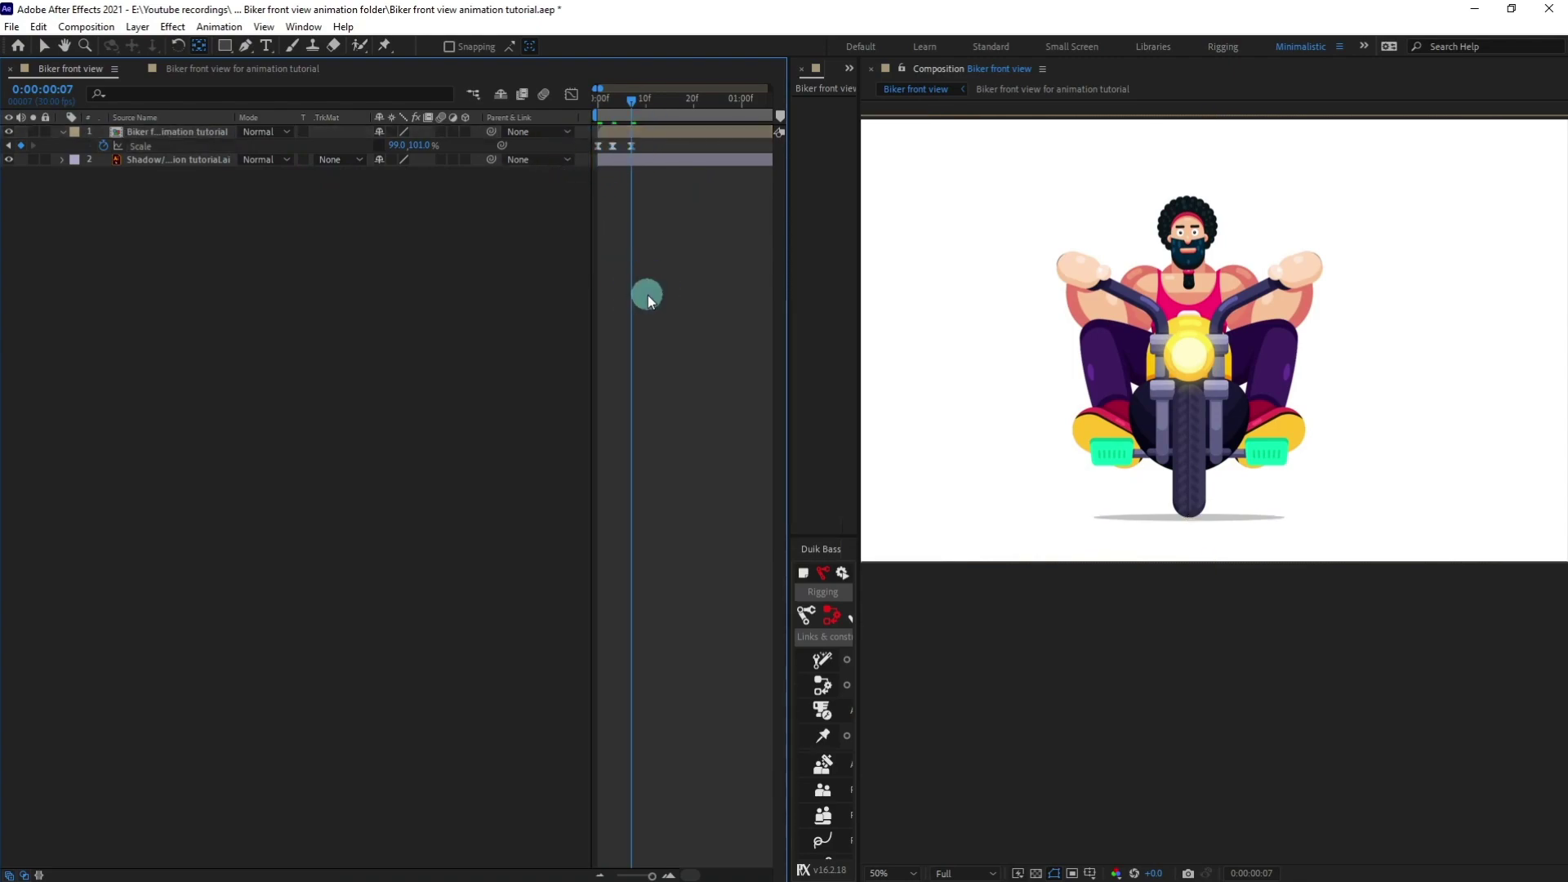
Step: Move the last Scale keyframe to frame 6 and compare it with the Bike body's Position keyframes in the nested composition
key("equal")
key("equal")
left_click_drag(674, 317, 796, 326)
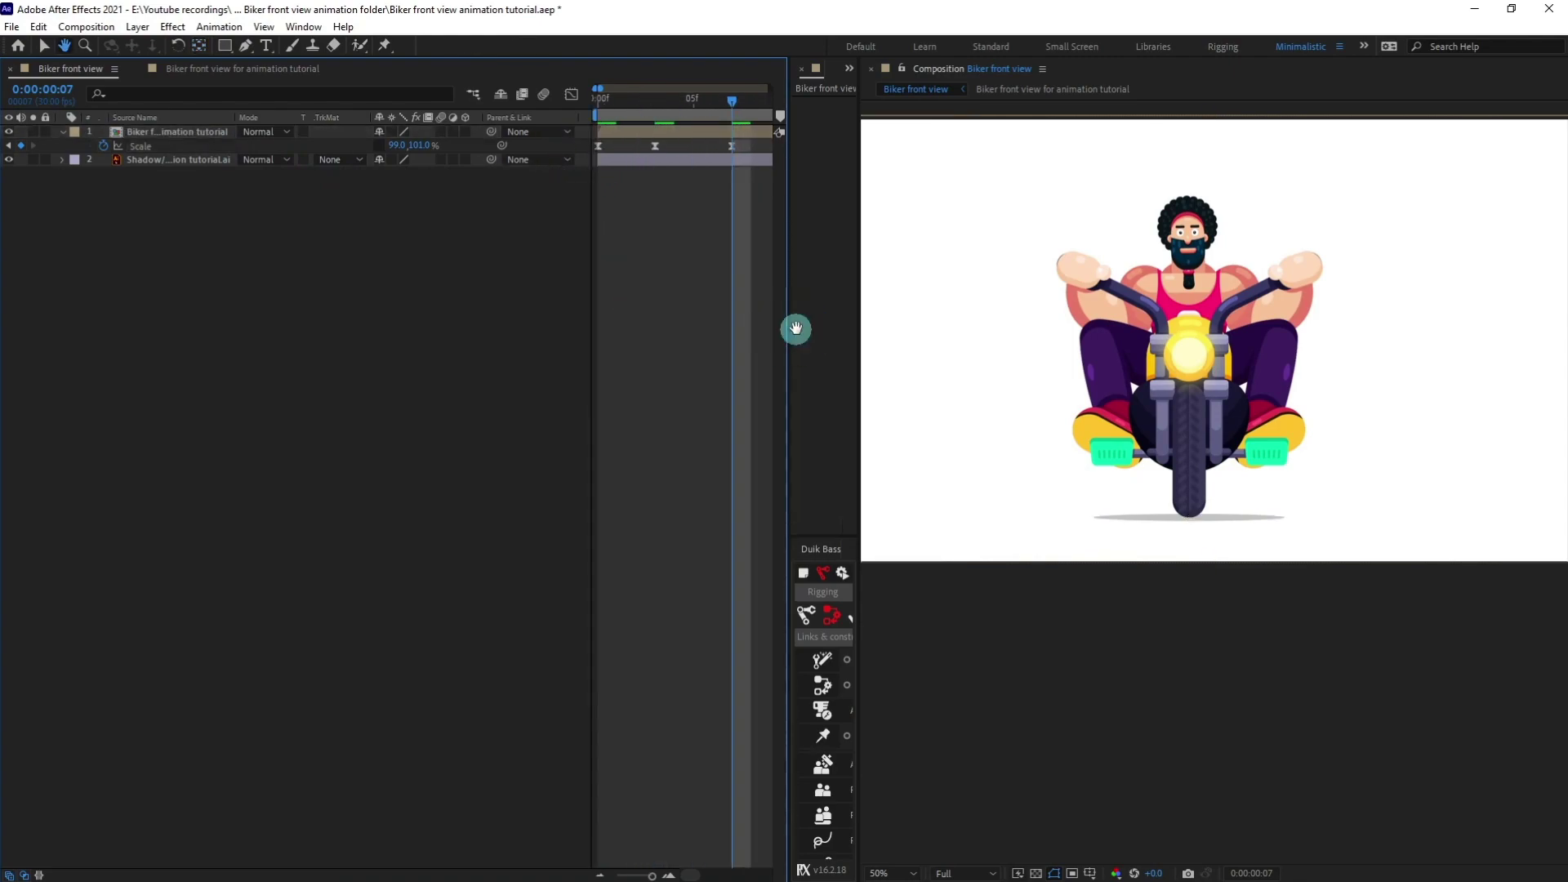
key("Page_Up")
left_click_drag(732, 146, 714, 150)
left_click(209, 68)
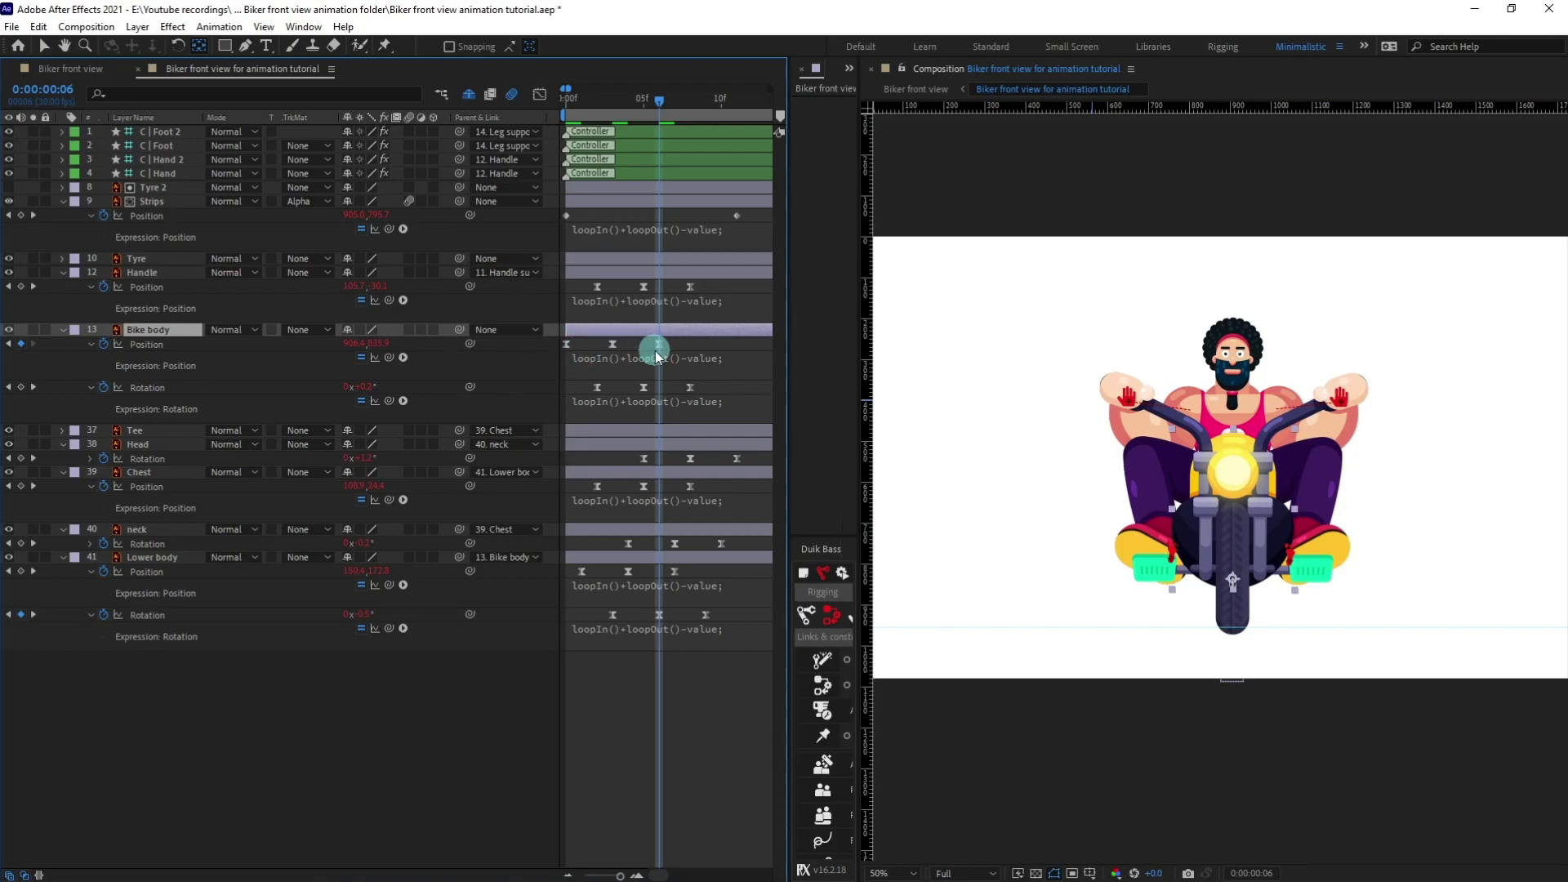
Step: Copy the loop expression from the Bike body layer's Position in the nested biker composition
left_click(70, 69)
left_click(176, 176)
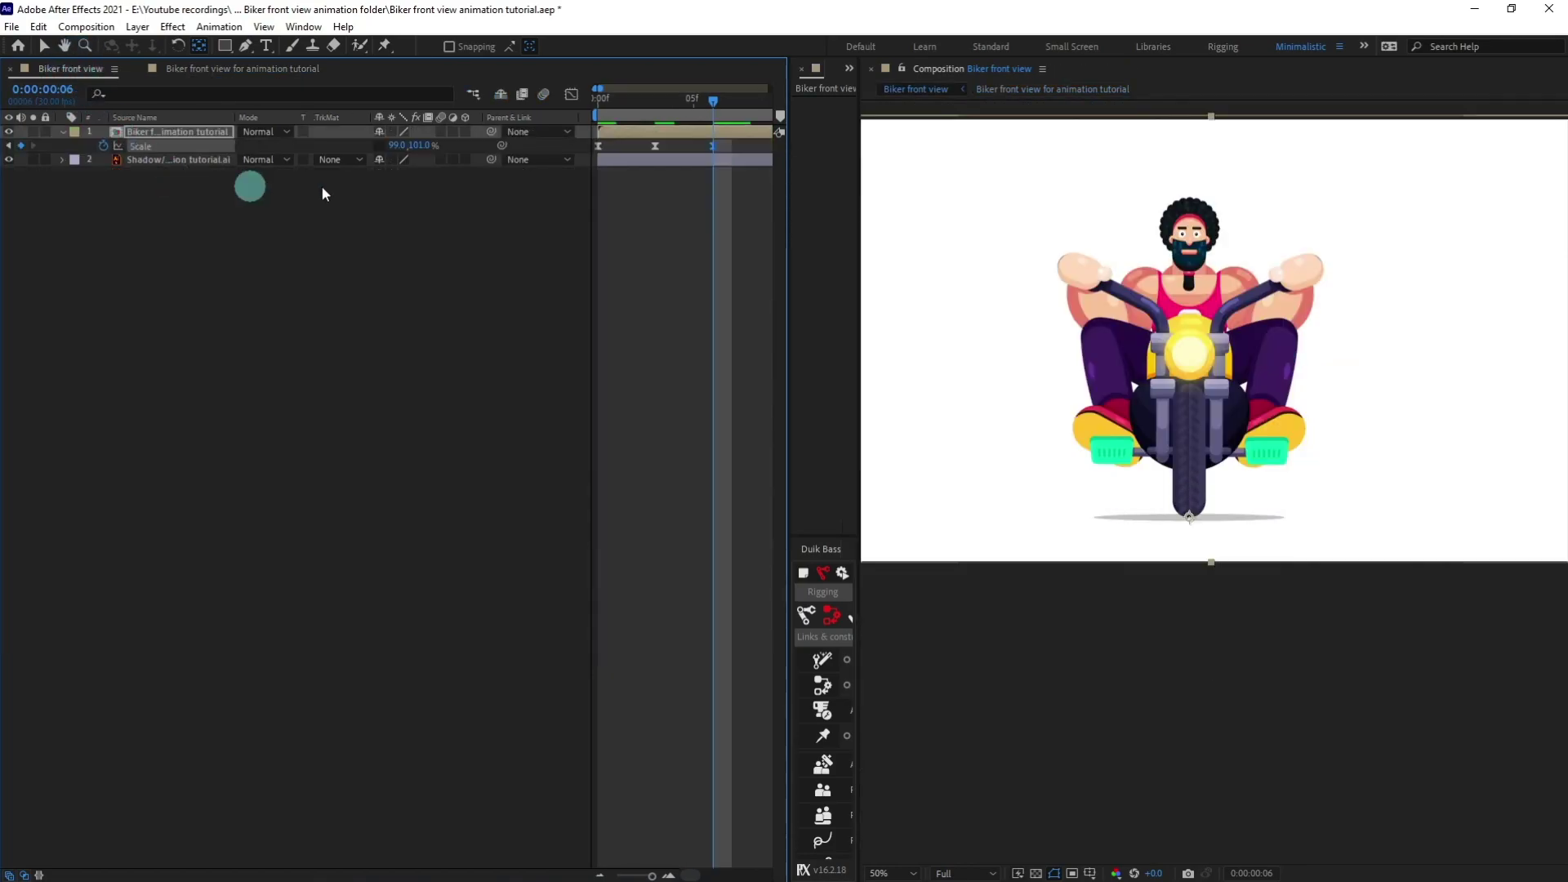
left_click(272, 69)
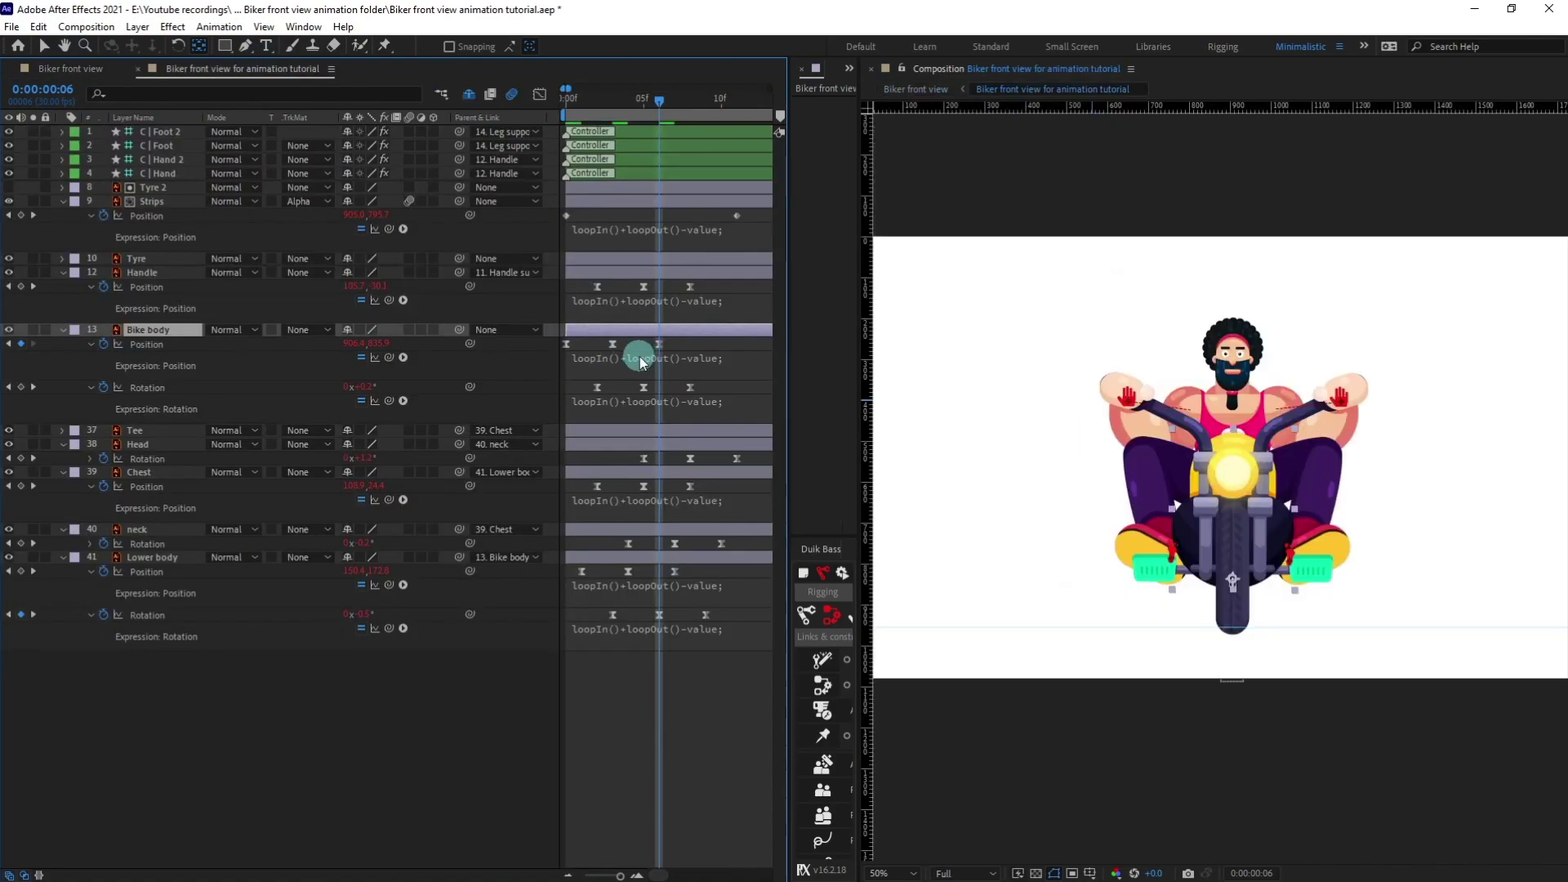
left_click(640, 360)
left_click(85, 96)
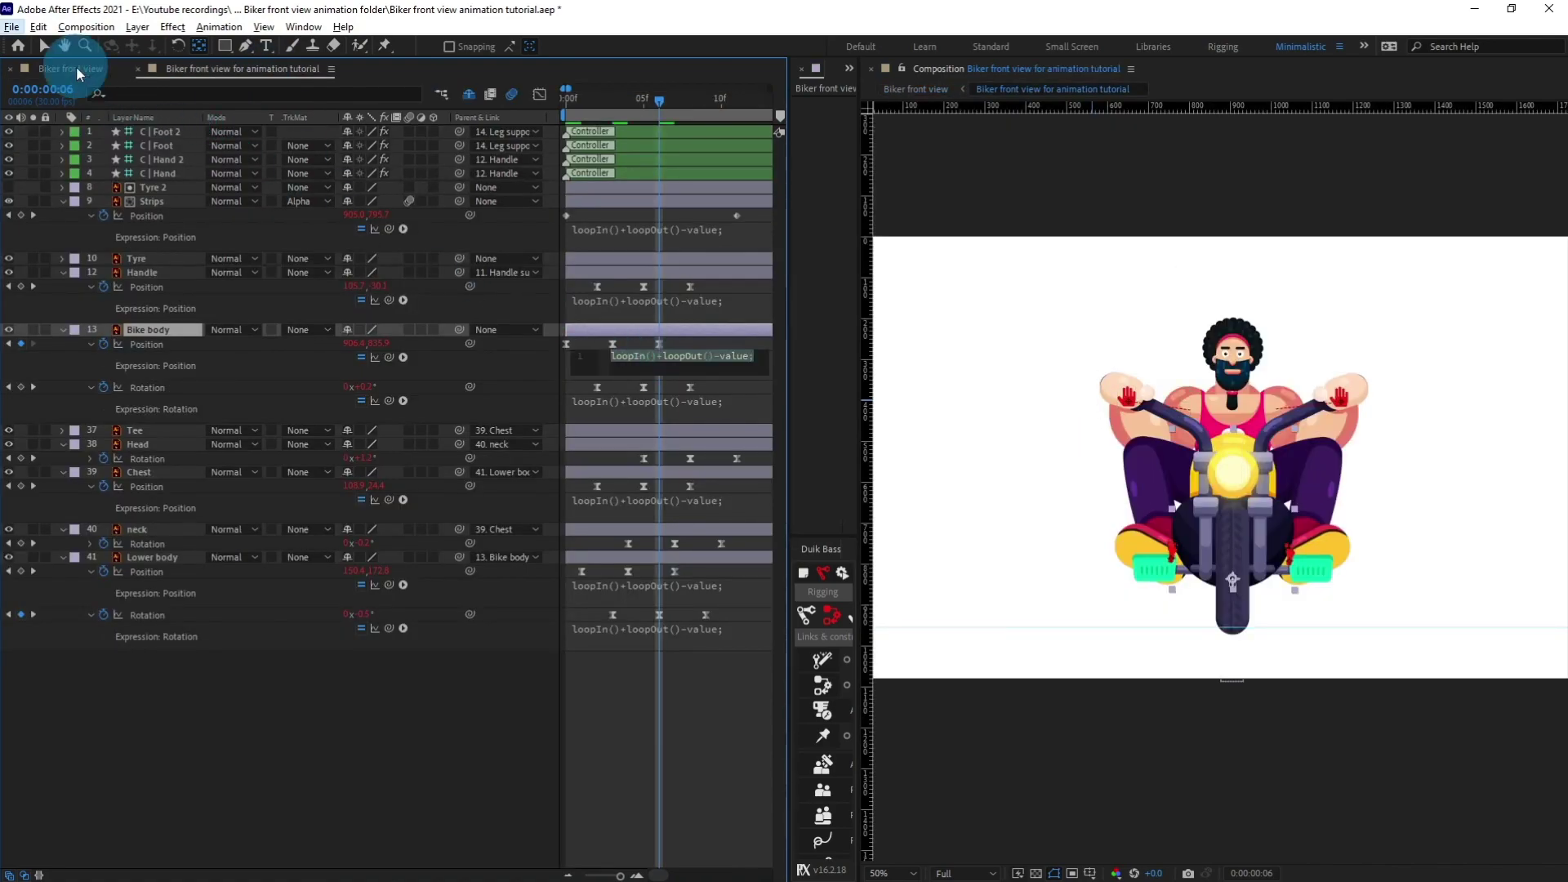
Step: Add the copied expression loopIn()+loopOut()-value; to the nested biker layer's Scale in the Biker front view composition
left_click(78, 70)
left_click(96, 147)
left_click(105, 146, "alt")
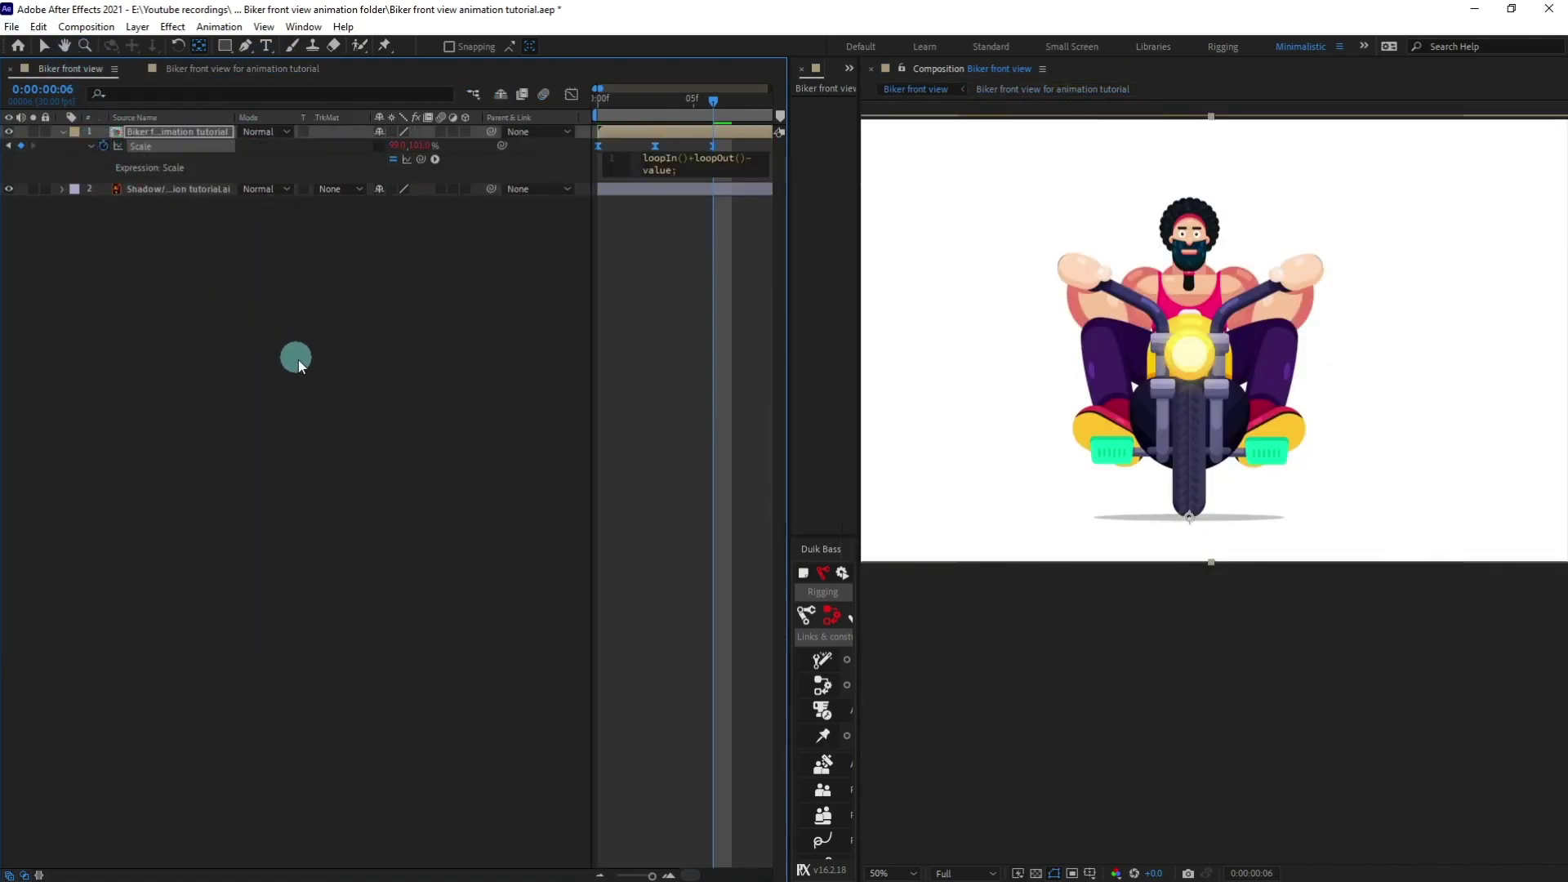
left_click(298, 359)
Step: Shift all three Scale keyframes two frames later, to frames 2, 5 and 8, and preview the animation from the start
left_click_drag(738, 148, 601, 150)
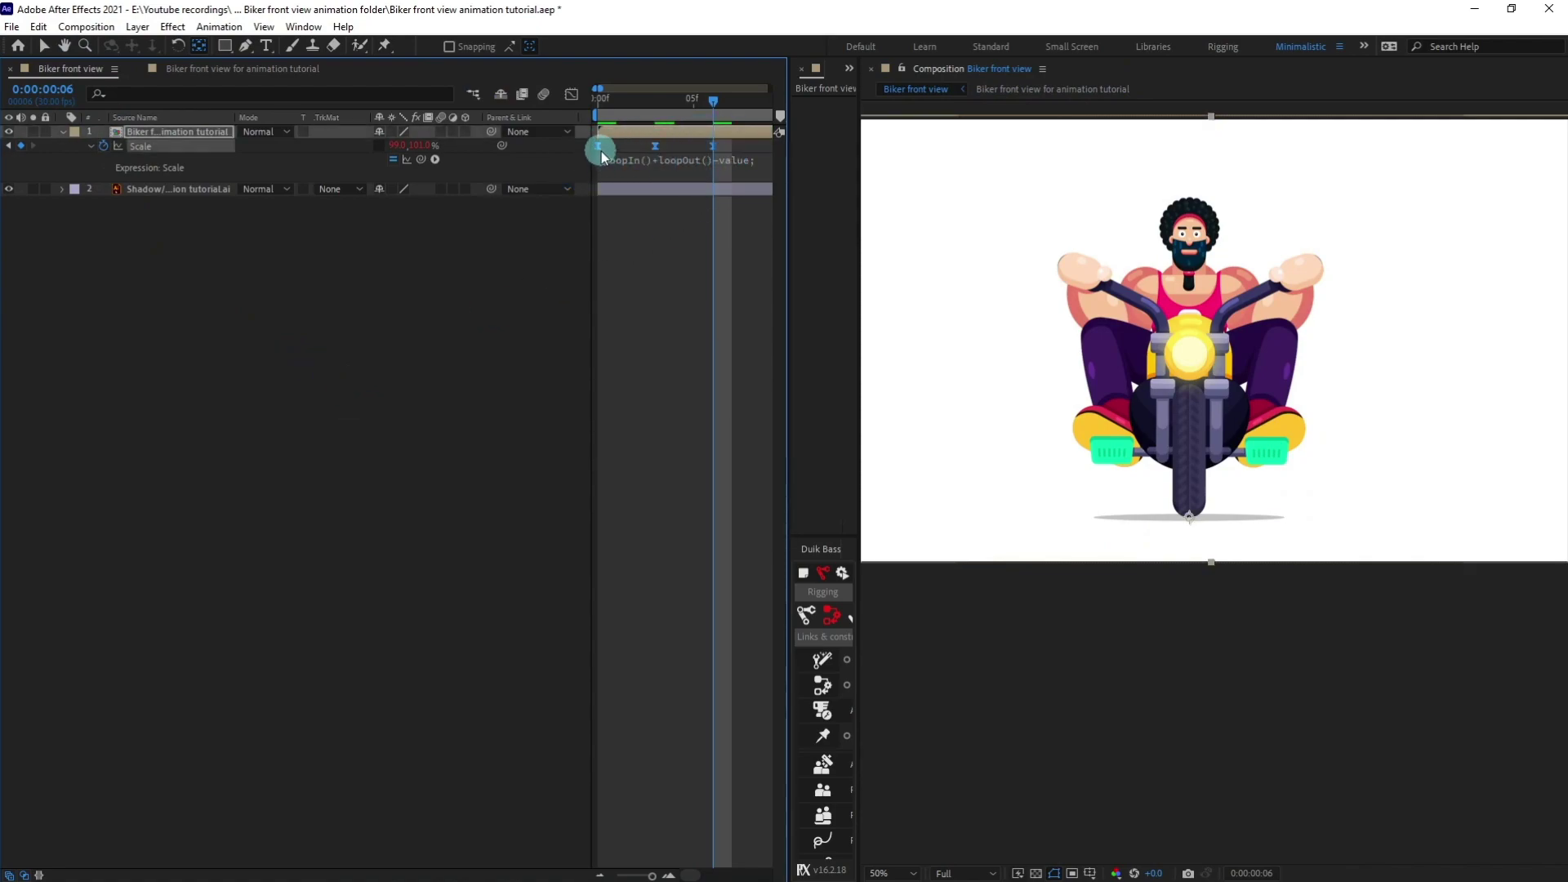
key("Delete")
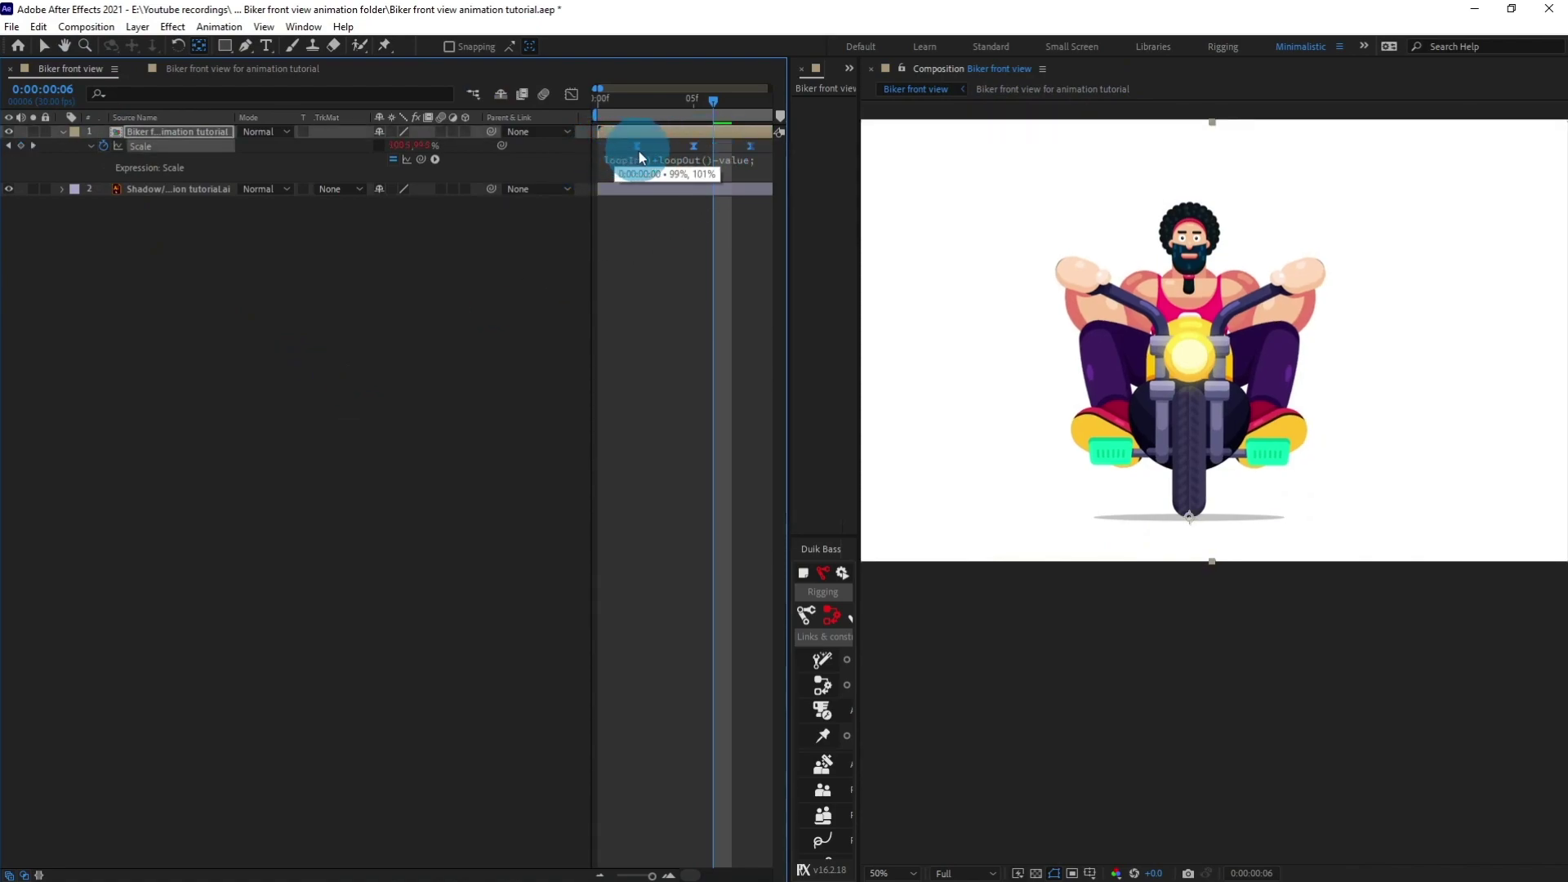
left_click_drag(614, 108, 579, 105)
scroll(1275, 303, "down", 2)
scroll(1274, 304, "up", 2)
key("space")
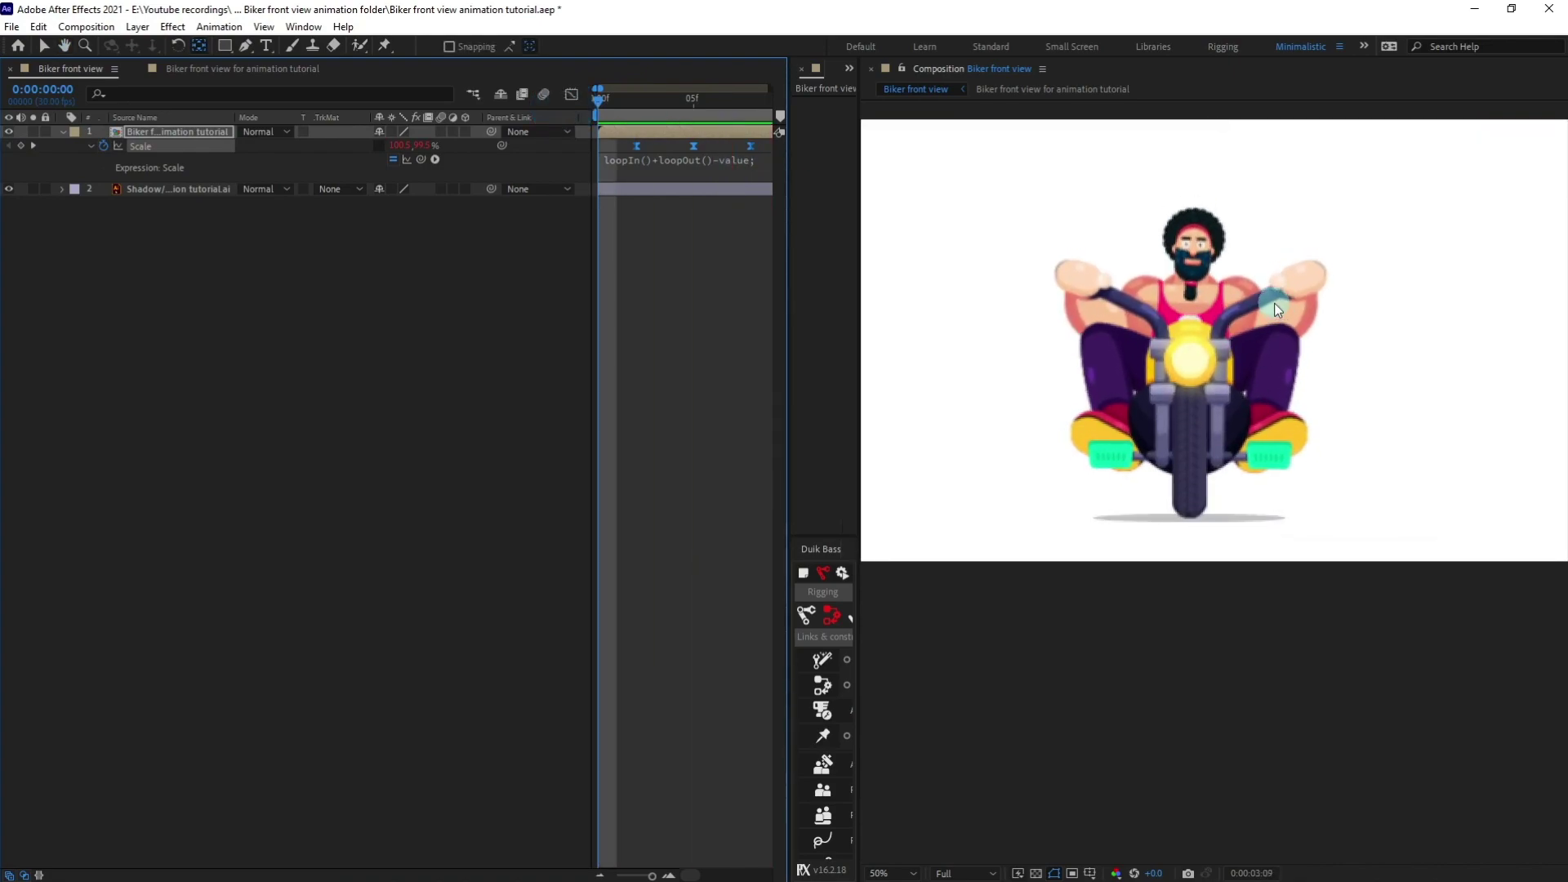
Step: Move the three Scale keyframes one frame earlier, to frames 1, 4 and 7, and replay the animation from frame 0
mouse_move(623, 105)
left_mouse_down()
mouse_move(718, 105)
mouse_move(617, 106)
left_mouse_up()
left_click_drag(760, 147, 573, 105)
key("space")
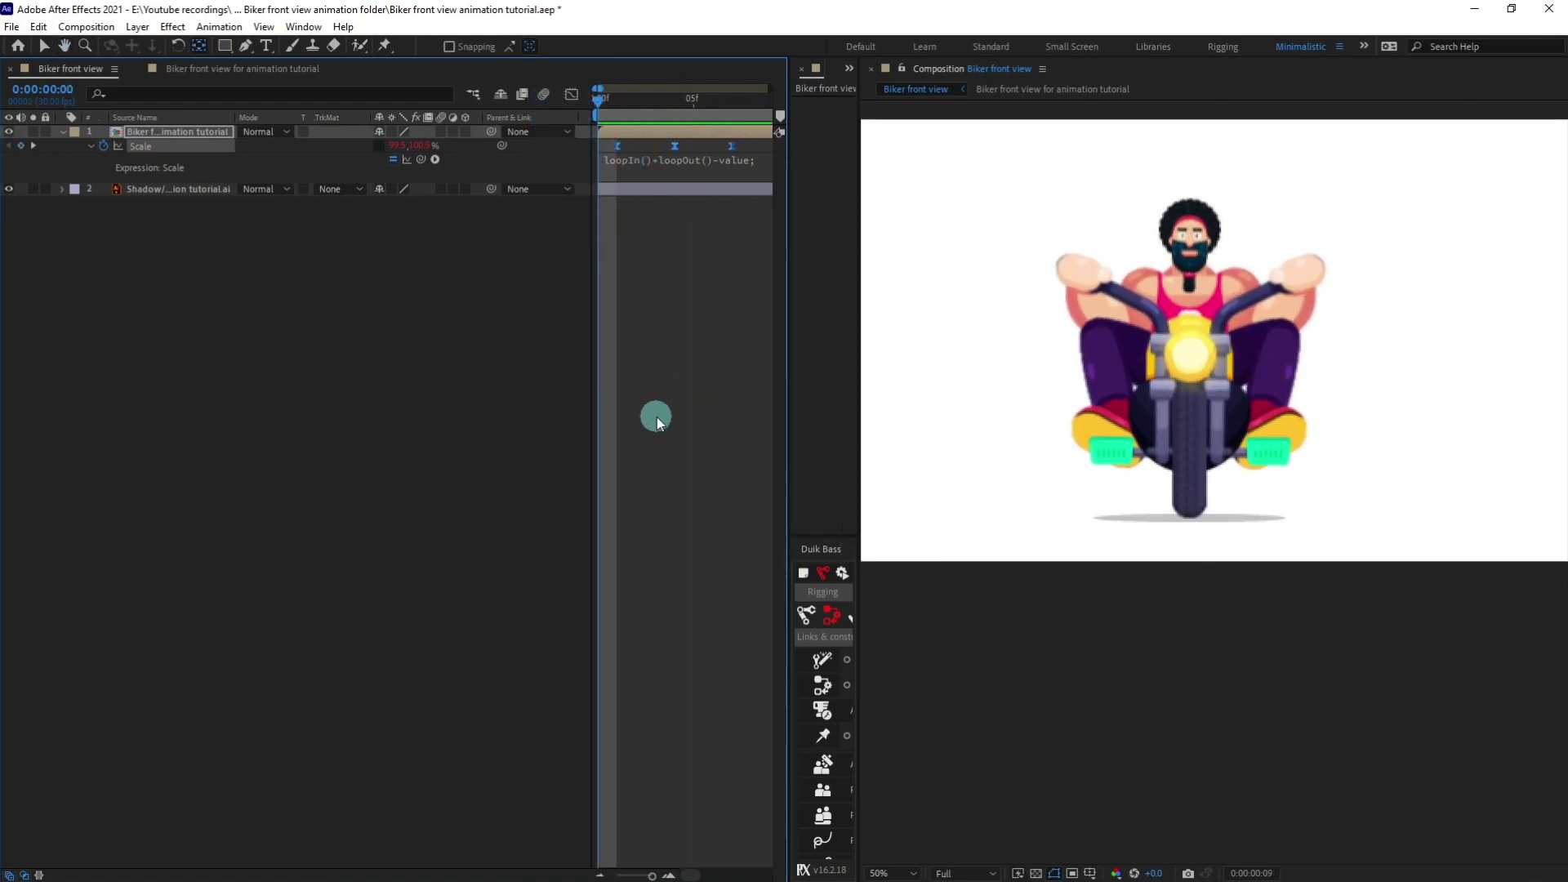